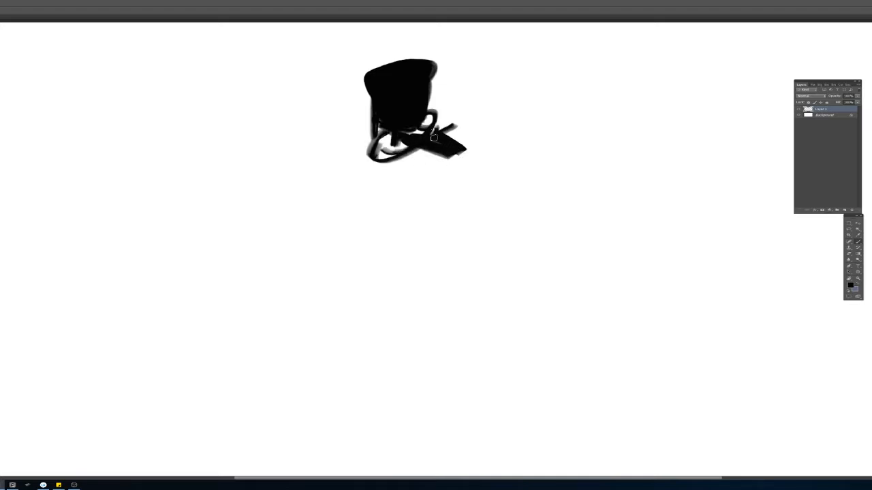
Step: Block in the figure's shoulders, torso and one upper arm below the head with solid black brush strokes
{"action": "mouse_move", "coordinate": [463, 169]}
{"action": "left_mouse_down"}
{"action": "mouse_move", "coordinate": [478, 180]}
{"action": "mouse_move", "coordinate": [442, 181]}
{"action": "left_mouse_up"}
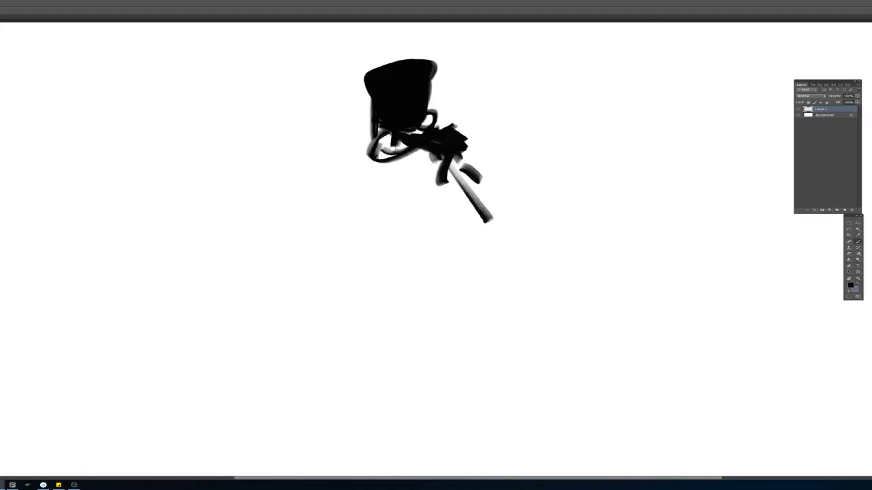
{"action": "left_click_drag", "start_coordinate": [378, 141], "coordinate": [335, 167]}
{"action": "mouse_move", "coordinate": [351, 167]}
{"action": "left_mouse_down"}
{"action": "mouse_move", "coordinate": [366, 191]}
{"action": "mouse_move", "coordinate": [339, 185]}
{"action": "mouse_move", "coordinate": [354, 192]}
{"action": "mouse_move", "coordinate": [350, 204]}
{"action": "mouse_move", "coordinate": [384, 218]}
{"action": "mouse_move", "coordinate": [385, 202]}
{"action": "mouse_move", "coordinate": [350, 189]}
{"action": "mouse_move", "coordinate": [380, 240]}
{"action": "mouse_move", "coordinate": [374, 214]}
{"action": "mouse_move", "coordinate": [408, 234]}
{"action": "mouse_move", "coordinate": [429, 195]}
{"action": "mouse_move", "coordinate": [407, 267]}
{"action": "mouse_move", "coordinate": [353, 259]}
{"action": "mouse_move", "coordinate": [407, 257]}
{"action": "mouse_move", "coordinate": [421, 222]}
{"action": "mouse_move", "coordinate": [436, 255]}
{"action": "left_mouse_up"}
{"action": "mouse_move", "coordinate": [458, 162]}
{"action": "left_mouse_down"}
{"action": "mouse_move", "coordinate": [449, 170]}
{"action": "mouse_move", "coordinate": [464, 162]}
{"action": "mouse_move", "coordinate": [460, 177]}
{"action": "left_mouse_up"}
{"action": "mouse_move", "coordinate": [495, 211]}
{"action": "left_mouse_down"}
{"action": "mouse_move", "coordinate": [444, 161]}
{"action": "mouse_move", "coordinate": [484, 224]}
{"action": "mouse_move", "coordinate": [450, 189]}
{"action": "mouse_move", "coordinate": [483, 224]}
{"action": "mouse_move", "coordinate": [455, 203]}
{"action": "left_mouse_up"}
{"action": "mouse_move", "coordinate": [453, 160]}
{"action": "left_mouse_down"}
{"action": "mouse_move", "coordinate": [488, 227]}
{"action": "mouse_move", "coordinate": [432, 219]}
{"action": "mouse_move", "coordinate": [421, 234]}
{"action": "left_mouse_up"}
{"action": "left_click_drag", "start_coordinate": [402, 158], "coordinate": [434, 171]}
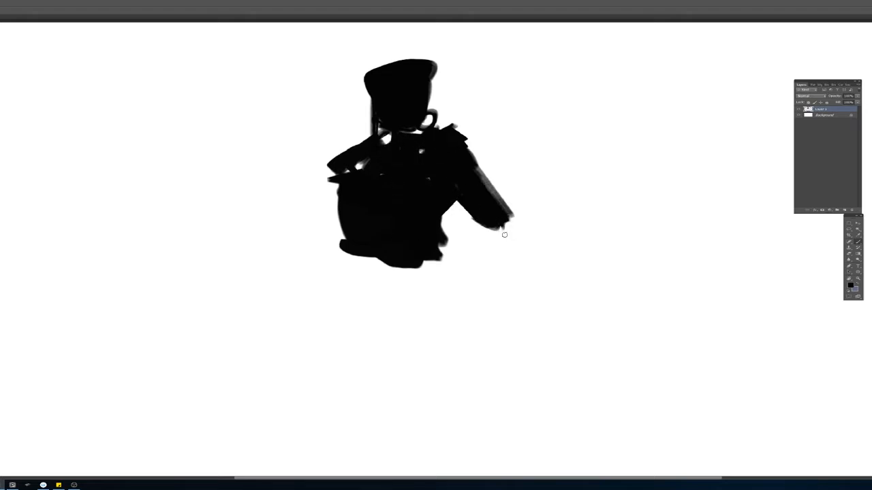
Step: Paint the elbow and forearm below the finished upper arm and touch up the gap at the opposite shoulder
{"action": "mouse_move", "coordinate": [504, 234]}
{"action": "left_mouse_down"}
{"action": "mouse_move", "coordinate": [484, 240]}
{"action": "mouse_move", "coordinate": [499, 222]}
{"action": "left_mouse_up"}
{"action": "mouse_move", "coordinate": [510, 309]}
{"action": "left_mouse_down"}
{"action": "mouse_move", "coordinate": [495, 229]}
{"action": "mouse_move", "coordinate": [491, 261]}
{"action": "left_mouse_up"}
{"action": "left_click_drag", "start_coordinate": [515, 222], "coordinate": [510, 282]}
{"action": "mouse_move", "coordinate": [486, 230]}
{"action": "left_mouse_down"}
{"action": "mouse_move", "coordinate": [506, 244]}
{"action": "mouse_move", "coordinate": [508, 310]}
{"action": "mouse_move", "coordinate": [518, 300]}
{"action": "left_mouse_up"}
{"action": "left_click_drag", "start_coordinate": [368, 177], "coordinate": [361, 165]}
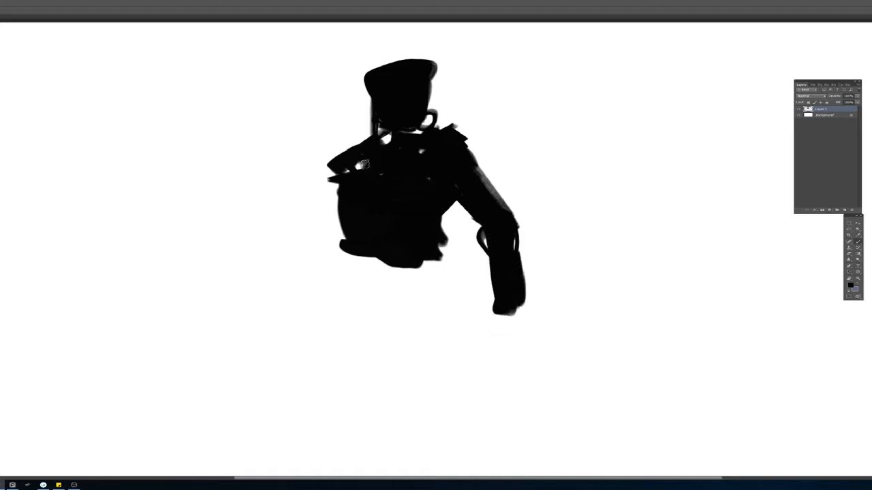
Step: Paint the figure's opposite arm from the shoulder through the elbow down to a clenched fist
{"action": "mouse_move", "coordinate": [302, 226]}
{"action": "left_mouse_down"}
{"action": "mouse_move", "coordinate": [346, 155]}
{"action": "mouse_move", "coordinate": [351, 161]}
{"action": "mouse_move", "coordinate": [293, 243]}
{"action": "mouse_move", "coordinate": [320, 229]}
{"action": "mouse_move", "coordinate": [294, 251]}
{"action": "mouse_move", "coordinate": [305, 233]}
{"action": "left_mouse_up"}
{"action": "mouse_move", "coordinate": [265, 312]}
{"action": "left_mouse_down"}
{"action": "mouse_move", "coordinate": [301, 238]}
{"action": "mouse_move", "coordinate": [312, 235]}
{"action": "mouse_move", "coordinate": [271, 330]}
{"action": "mouse_move", "coordinate": [264, 321]}
{"action": "mouse_move", "coordinate": [276, 314]}
{"action": "mouse_move", "coordinate": [265, 325]}
{"action": "mouse_move", "coordinate": [268, 319]}
{"action": "mouse_move", "coordinate": [275, 328]}
{"action": "mouse_move", "coordinate": [273, 306]}
{"action": "mouse_move", "coordinate": [287, 282]}
{"action": "mouse_move", "coordinate": [293, 309]}
{"action": "mouse_move", "coordinate": [306, 259]}
{"action": "left_mouse_up"}
{"action": "key", "text": "ctrl+z"}
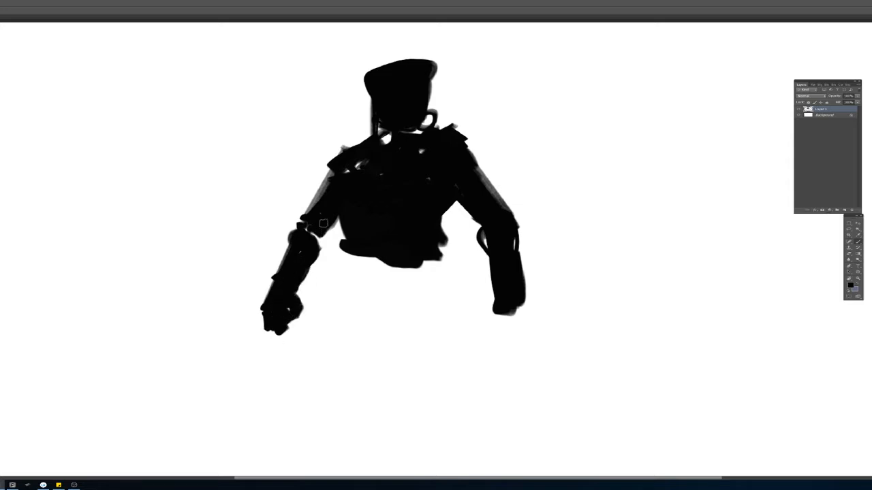
{"action": "left_click_drag", "start_coordinate": [322, 223], "coordinate": [327, 247]}
Step: Add the missing hand, thicken that arm's elbow and fill the gaps around the neck and chest
{"action": "mouse_move", "coordinate": [500, 299]}
{"action": "left_mouse_down"}
{"action": "mouse_move", "coordinate": [498, 331]}
{"action": "mouse_move", "coordinate": [501, 321]}
{"action": "mouse_move", "coordinate": [507, 337]}
{"action": "mouse_move", "coordinate": [512, 312]}
{"action": "mouse_move", "coordinate": [505, 343]}
{"action": "left_mouse_up"}
{"action": "mouse_move", "coordinate": [489, 250]}
{"action": "left_mouse_down"}
{"action": "mouse_move", "coordinate": [487, 273]}
{"action": "mouse_move", "coordinate": [515, 294]}
{"action": "mouse_move", "coordinate": [512, 254]}
{"action": "left_mouse_up"}
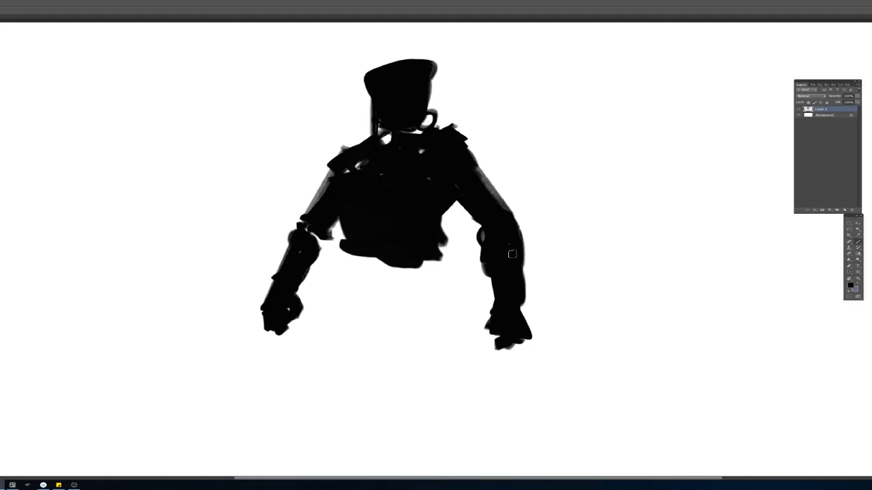
{"action": "mouse_move", "coordinate": [408, 152]}
{"action": "left_mouse_down"}
{"action": "mouse_move", "coordinate": [391, 139]}
{"action": "mouse_move", "coordinate": [421, 149]}
{"action": "left_mouse_up"}
Step: Trim the flared head into a rounded shape with a smaller eraser and remove the stray marks beside the jaw
{"action": "key", "text": "e"}
{"action": "mouse_move", "coordinate": [431, 60]}
{"action": "left_mouse_down"}
{"action": "mouse_move", "coordinate": [445, 68]}
{"action": "mouse_move", "coordinate": [436, 71]}
{"action": "left_mouse_up"}
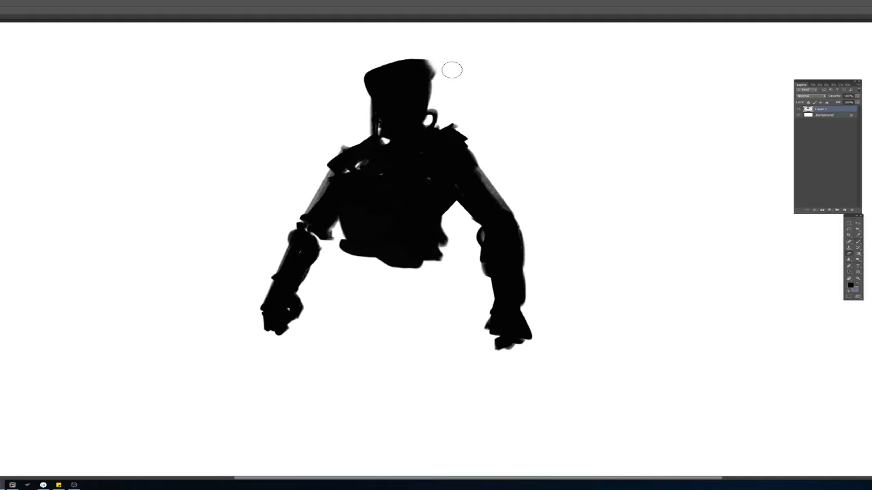
{"action": "key", "text": "ctrl+z"}
{"action": "right_click", "coordinate": [482, 68]}
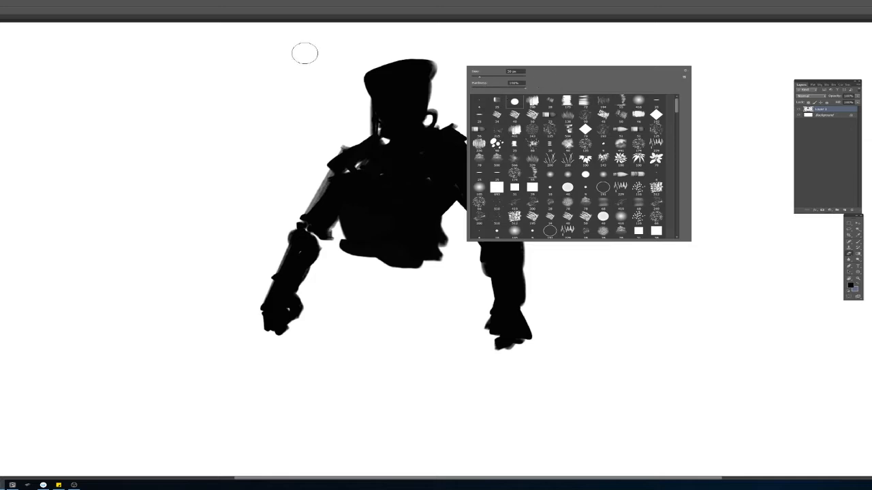
{"action": "left_click", "coordinate": [356, 68]}
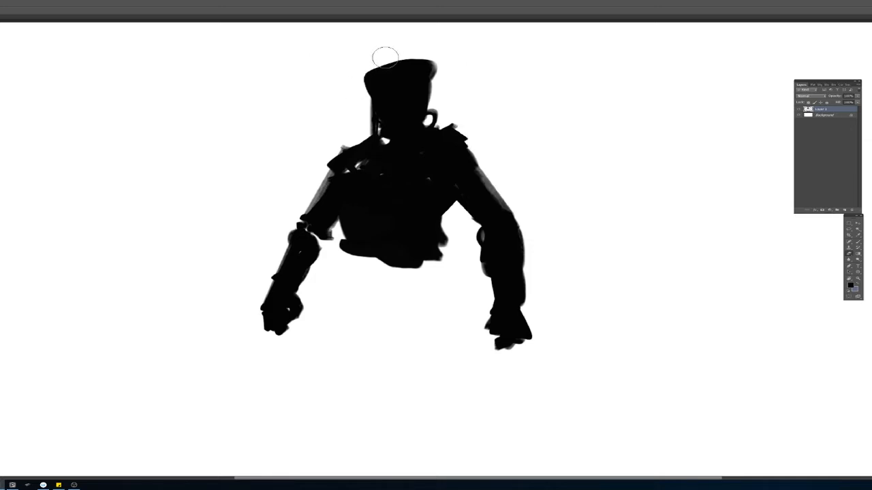
{"action": "key", "text": "["}
{"action": "mouse_move", "coordinate": [359, 103]}
{"action": "left_mouse_down"}
{"action": "mouse_move", "coordinate": [386, 55]}
{"action": "mouse_move", "coordinate": [374, 69]}
{"action": "mouse_move", "coordinate": [397, 61]}
{"action": "mouse_move", "coordinate": [442, 89]}
{"action": "left_mouse_up"}
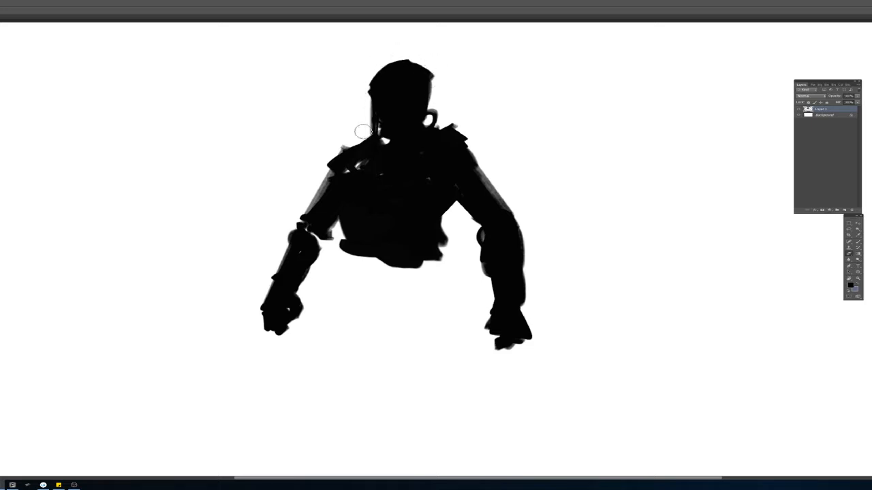
{"action": "left_click_drag", "start_coordinate": [370, 128], "coordinate": [374, 131]}
{"action": "left_click_drag", "start_coordinate": [434, 116], "coordinate": [432, 122]}
Step: Fill the neck in black with the brush, then paint the waist and the first long strips of a skirt
{"action": "key", "text": "b"}
{"action": "left_click", "coordinate": [424, 138], "text": "alt"}
{"action": "left_click_drag", "start_coordinate": [384, 141], "coordinate": [401, 148]}
{"action": "mouse_move", "coordinate": [386, 266]}
{"action": "left_mouse_down"}
{"action": "mouse_move", "coordinate": [434, 270]}
{"action": "mouse_move", "coordinate": [396, 272]}
{"action": "mouse_move", "coordinate": [411, 284]}
{"action": "mouse_move", "coordinate": [393, 278]}
{"action": "mouse_move", "coordinate": [385, 297]}
{"action": "mouse_move", "coordinate": [381, 270]}
{"action": "mouse_move", "coordinate": [369, 281]}
{"action": "mouse_move", "coordinate": [393, 347]}
{"action": "mouse_move", "coordinate": [370, 320]}
{"action": "mouse_move", "coordinate": [372, 275]}
{"action": "mouse_move", "coordinate": [370, 408]}
{"action": "mouse_move", "coordinate": [381, 290]}
{"action": "left_mouse_up"}
{"action": "mouse_move", "coordinate": [358, 270]}
{"action": "left_mouse_down"}
{"action": "mouse_move", "coordinate": [353, 388]}
{"action": "mouse_move", "coordinate": [369, 318]}
{"action": "mouse_move", "coordinate": [391, 389]}
{"action": "left_mouse_up"}
{"action": "left_click_drag", "start_coordinate": [368, 276], "coordinate": [390, 412]}
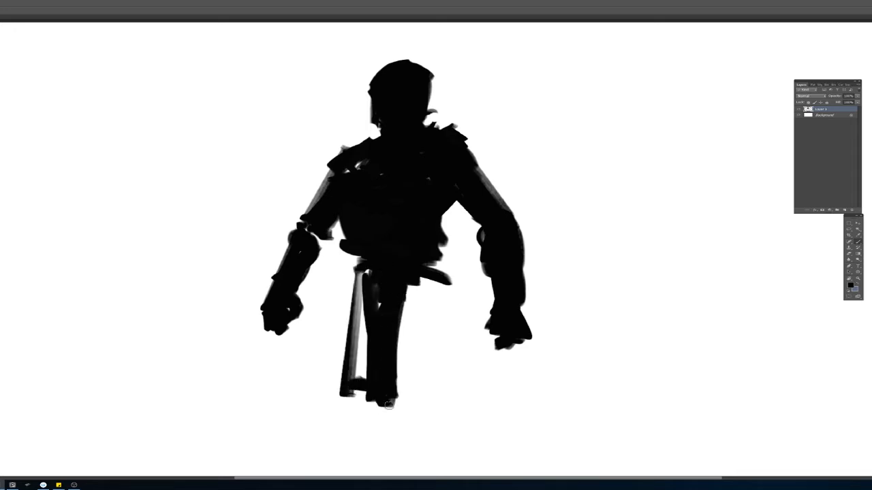
Step: Paint long flaring skirt strips on both sides of the waist to widen the garment
{"action": "mouse_move", "coordinate": [402, 289]}
{"action": "left_mouse_down"}
{"action": "mouse_move", "coordinate": [418, 273]}
{"action": "mouse_move", "coordinate": [413, 308]}
{"action": "mouse_move", "coordinate": [458, 406]}
{"action": "mouse_move", "coordinate": [446, 342]}
{"action": "mouse_move", "coordinate": [473, 390]}
{"action": "left_mouse_up"}
{"action": "left_click_drag", "start_coordinate": [430, 284], "coordinate": [482, 416]}
{"action": "left_click_drag", "start_coordinate": [434, 271], "coordinate": [494, 380]}
{"action": "left_click_drag", "start_coordinate": [443, 256], "coordinate": [490, 375]}
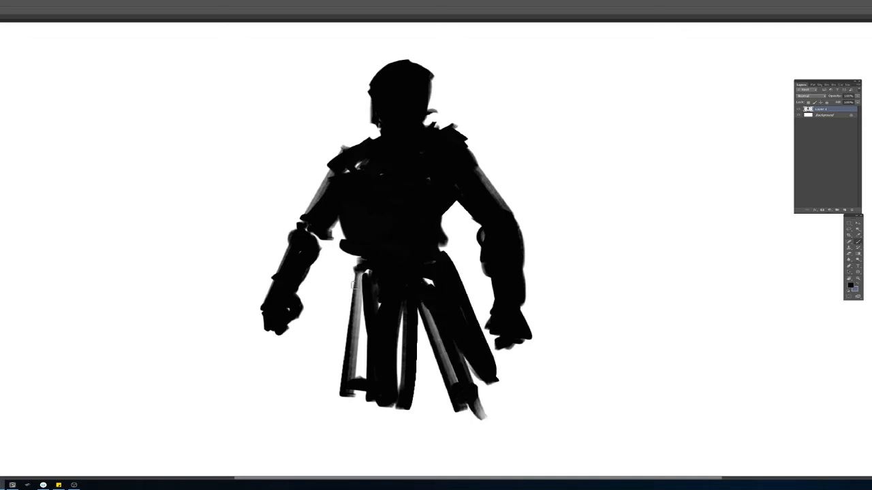
{"action": "left_click_drag", "start_coordinate": [353, 282], "coordinate": [341, 263]}
{"action": "mouse_move", "coordinate": [315, 401]}
{"action": "left_mouse_down"}
{"action": "mouse_move", "coordinate": [346, 267]}
{"action": "mouse_move", "coordinate": [332, 352]}
{"action": "left_mouse_up"}
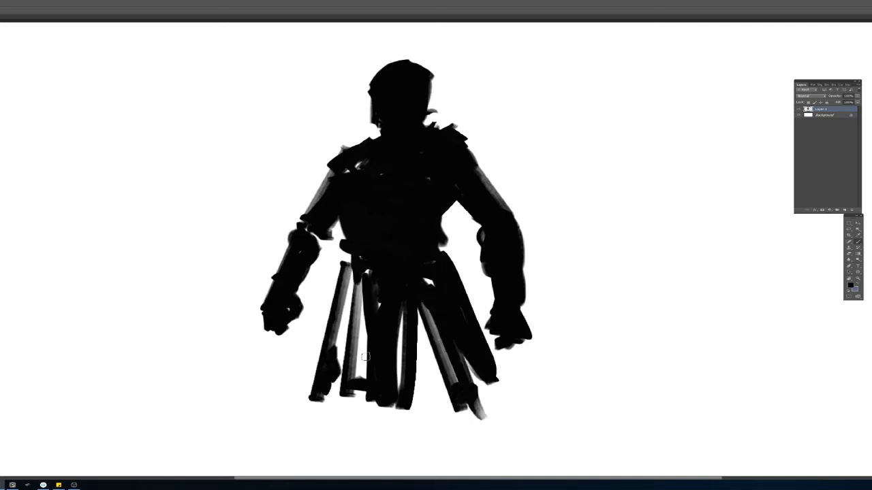
Step: Paint the knee of the rear leg below the skirt hem and darken the gaps between the adjoining strips
{"action": "left_click_drag", "start_coordinate": [380, 372], "coordinate": [401, 287]}
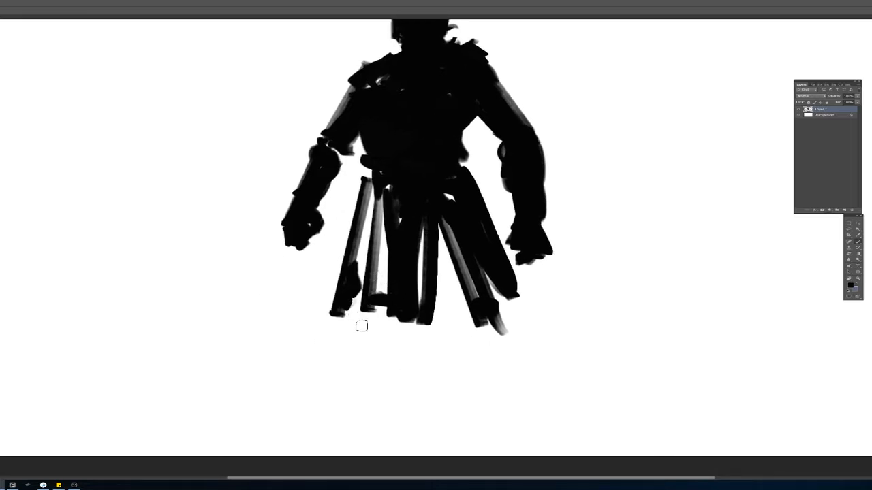
{"action": "left_click_drag", "start_coordinate": [355, 306], "coordinate": [387, 322]}
{"action": "left_click_drag", "start_coordinate": [348, 322], "coordinate": [392, 327]}
{"action": "left_click_drag", "start_coordinate": [388, 194], "coordinate": [382, 290]}
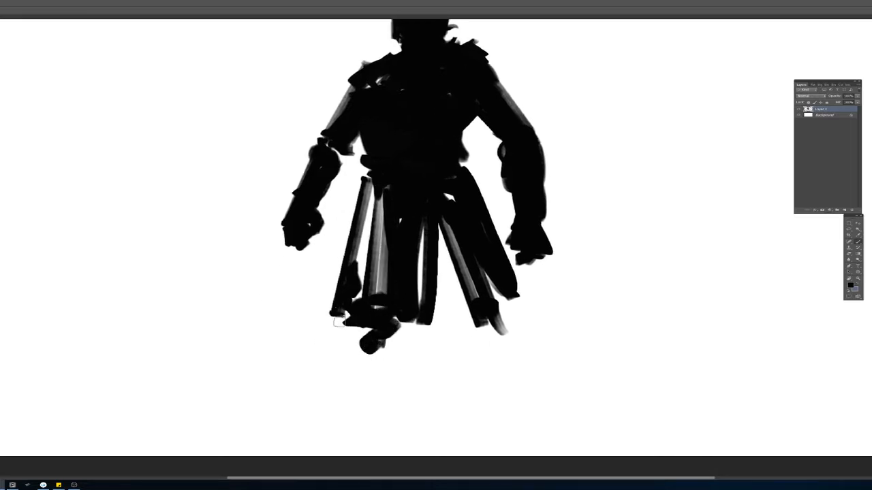
{"action": "mouse_move", "coordinate": [372, 183]}
{"action": "left_mouse_down"}
{"action": "mouse_move", "coordinate": [359, 284]}
{"action": "mouse_move", "coordinate": [381, 289]}
{"action": "mouse_move", "coordinate": [423, 219]}
{"action": "left_mouse_up"}
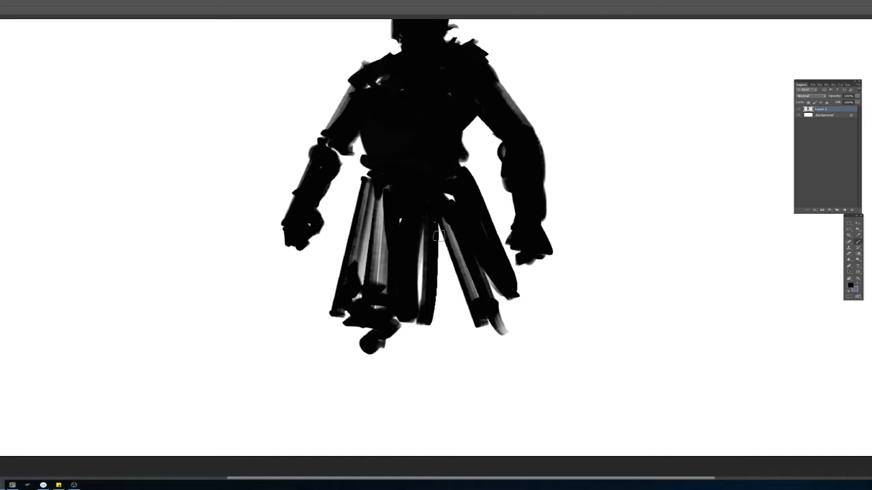
Step: Paint the extended leg below the skirt with a bulky knee and a tapering shin
{"action": "mouse_move", "coordinate": [434, 265]}
{"action": "left_mouse_down"}
{"action": "mouse_move", "coordinate": [475, 325]}
{"action": "mouse_move", "coordinate": [463, 322]}
{"action": "mouse_move", "coordinate": [475, 315]}
{"action": "mouse_move", "coordinate": [501, 324]}
{"action": "mouse_move", "coordinate": [500, 334]}
{"action": "mouse_move", "coordinate": [475, 338]}
{"action": "mouse_move", "coordinate": [502, 340]}
{"action": "mouse_move", "coordinate": [513, 325]}
{"action": "mouse_move", "coordinate": [504, 348]}
{"action": "left_mouse_up"}
{"action": "mouse_move", "coordinate": [517, 417]}
{"action": "left_mouse_down"}
{"action": "mouse_move", "coordinate": [484, 336]}
{"action": "mouse_move", "coordinate": [479, 361]}
{"action": "mouse_move", "coordinate": [515, 391]}
{"action": "mouse_move", "coordinate": [516, 337]}
{"action": "mouse_move", "coordinate": [520, 368]}
{"action": "mouse_move", "coordinate": [501, 374]}
{"action": "mouse_move", "coordinate": [527, 419]}
{"action": "left_mouse_up"}
{"action": "mouse_move", "coordinate": [457, 264]}
{"action": "left_mouse_down"}
{"action": "mouse_move", "coordinate": [485, 315]}
{"action": "mouse_move", "coordinate": [475, 344]}
{"action": "mouse_move", "coordinate": [486, 286]}
{"action": "mouse_move", "coordinate": [422, 331]}
{"action": "left_mouse_up"}
{"action": "left_click_drag", "start_coordinate": [325, 324], "coordinate": [355, 342]}
Step: Start a second figure on the empty canvas beside the first, blocking in its head, shoulders and chest
{"action": "left_click_drag", "start_coordinate": [467, 289], "coordinate": [173, 273]}
{"action": "mouse_move", "coordinate": [300, 242]}
{"action": "left_mouse_down"}
{"action": "mouse_move", "coordinate": [376, 273]}
{"action": "mouse_move", "coordinate": [278, 243]}
{"action": "mouse_move", "coordinate": [310, 244]}
{"action": "left_mouse_up"}
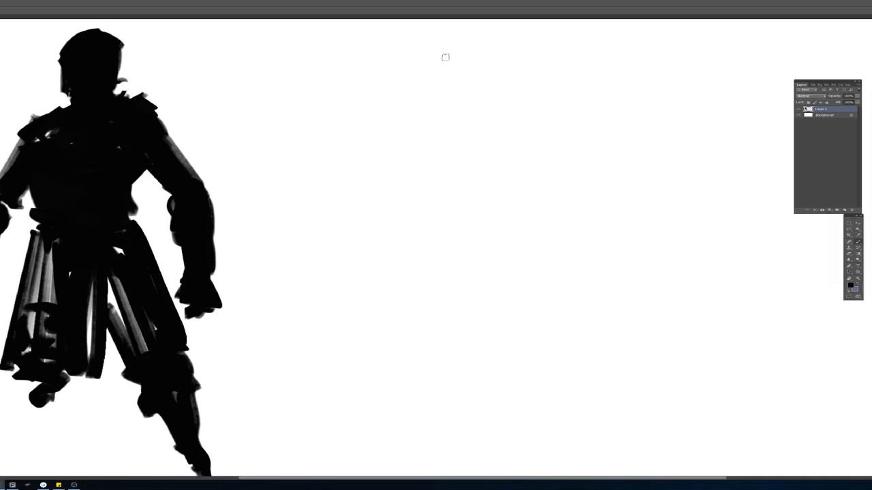
{"action": "left_click_drag", "start_coordinate": [445, 57], "coordinate": [565, 156]}
{"action": "key", "text": "ctrl+z"}
{"action": "mouse_move", "coordinate": [460, 78]}
{"action": "left_mouse_down"}
{"action": "mouse_move", "coordinate": [447, 81]}
{"action": "mouse_move", "coordinate": [439, 65]}
{"action": "mouse_move", "coordinate": [477, 51]}
{"action": "mouse_move", "coordinate": [477, 70]}
{"action": "mouse_move", "coordinate": [456, 81]}
{"action": "mouse_move", "coordinate": [480, 95]}
{"action": "mouse_move", "coordinate": [494, 91]}
{"action": "mouse_move", "coordinate": [528, 124]}
{"action": "mouse_move", "coordinate": [432, 93]}
{"action": "mouse_move", "coordinate": [480, 102]}
{"action": "mouse_move", "coordinate": [464, 81]}
{"action": "mouse_move", "coordinate": [462, 49]}
{"action": "left_mouse_up"}
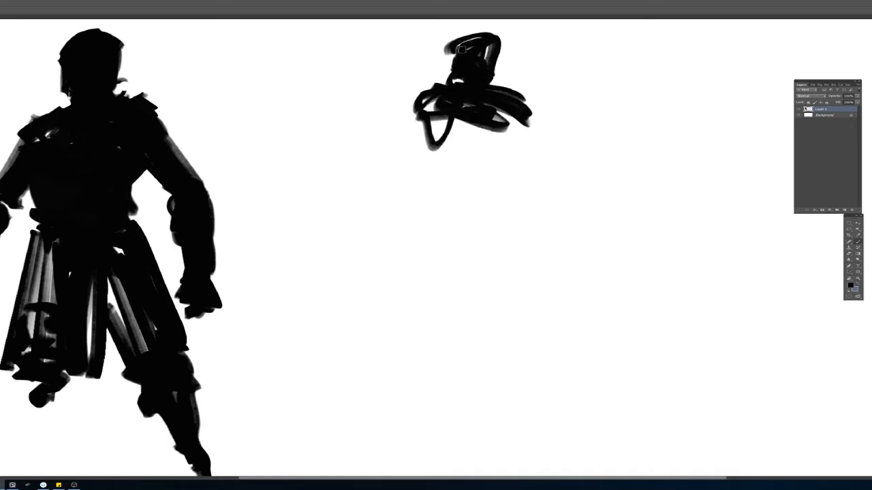
{"action": "mouse_move", "coordinate": [475, 125]}
{"action": "left_mouse_down"}
{"action": "mouse_move", "coordinate": [475, 135]}
{"action": "mouse_move", "coordinate": [485, 126]}
{"action": "mouse_move", "coordinate": [436, 200]}
{"action": "mouse_move", "coordinate": [468, 144]}
{"action": "mouse_move", "coordinate": [473, 163]}
{"action": "mouse_move", "coordinate": [505, 126]}
{"action": "mouse_move", "coordinate": [501, 164]}
{"action": "mouse_move", "coordinate": [500, 117]}
{"action": "left_mouse_up"}
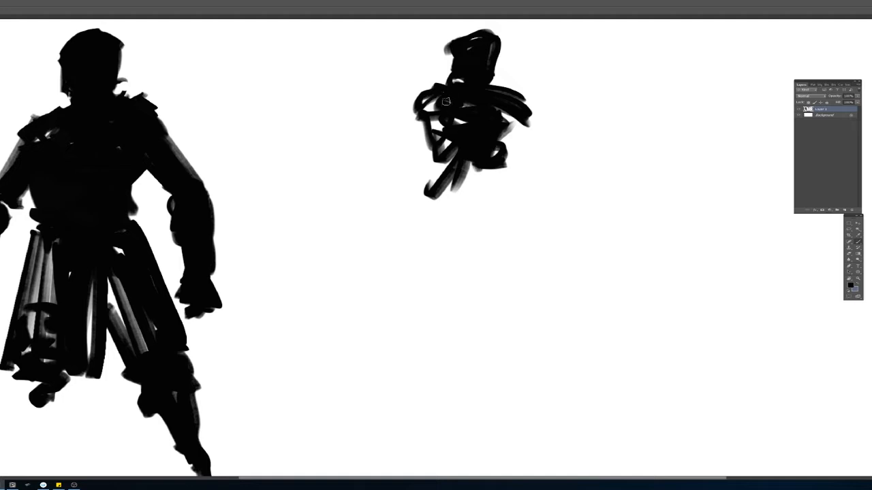
{"action": "mouse_move", "coordinate": [447, 102]}
{"action": "left_mouse_down"}
{"action": "mouse_move", "coordinate": [434, 106]}
{"action": "mouse_move", "coordinate": [440, 139]}
{"action": "mouse_move", "coordinate": [423, 148]}
{"action": "mouse_move", "coordinate": [449, 171]}
{"action": "left_mouse_up"}
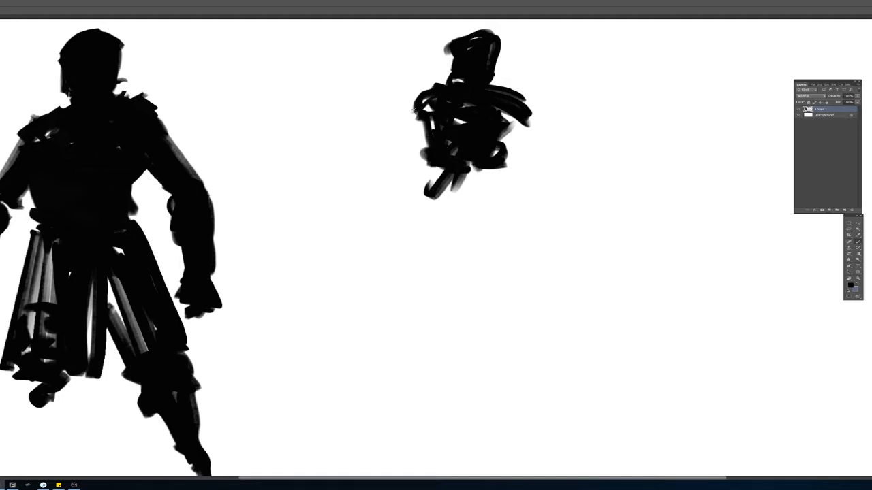
Step: Paint the second figure's arm nearest the first figure, from rounded shoulder to forearm and hand
{"action": "left_click_drag", "start_coordinate": [423, 99], "coordinate": [408, 117]}
{"action": "key", "text": "ctrl+z"}
{"action": "left_click_drag", "start_coordinate": [458, 107], "coordinate": [416, 115]}
{"action": "mouse_move", "coordinate": [395, 158]}
{"action": "left_mouse_down"}
{"action": "mouse_move", "coordinate": [415, 127]}
{"action": "mouse_move", "coordinate": [391, 163]}
{"action": "mouse_move", "coordinate": [405, 168]}
{"action": "mouse_move", "coordinate": [360, 228]}
{"action": "left_mouse_up"}
{"action": "left_click_drag", "start_coordinate": [415, 167], "coordinate": [354, 246]}
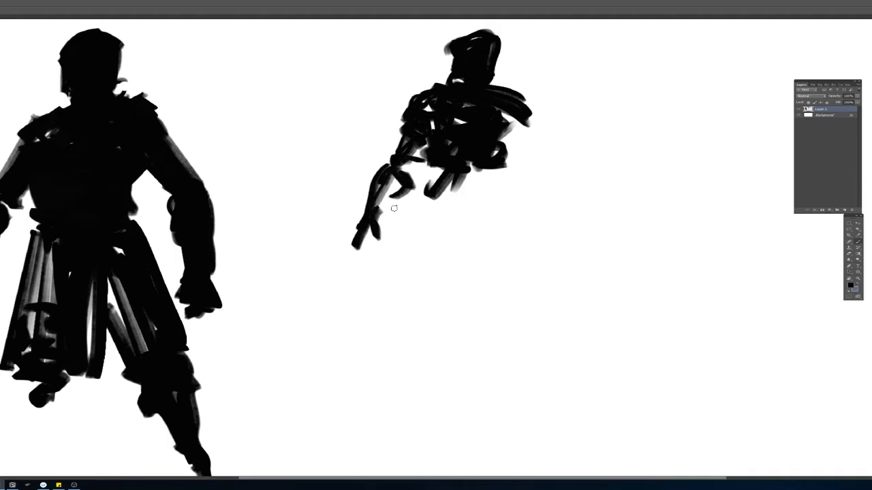
{"action": "left_click_drag", "start_coordinate": [382, 208], "coordinate": [393, 188]}
Step: Paint the second figure's other upper arm and begin its forearm
{"action": "left_click_drag", "start_coordinate": [521, 122], "coordinate": [516, 113]}
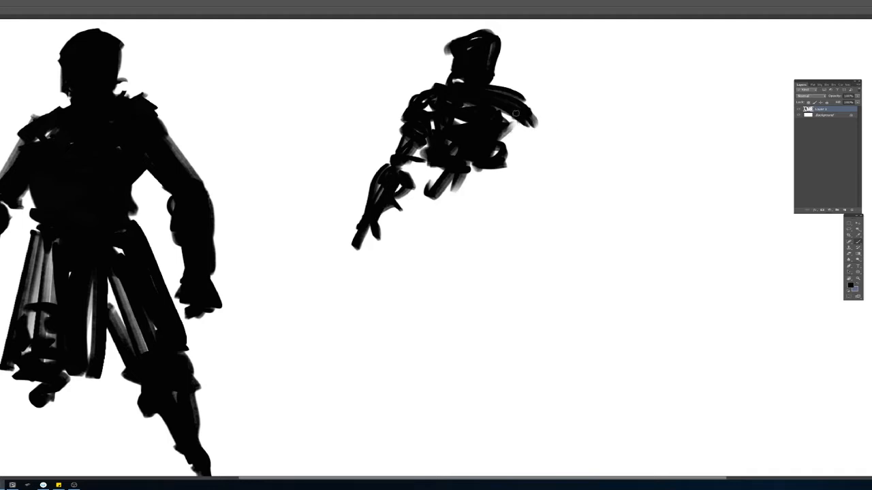
{"action": "mouse_move", "coordinate": [552, 162]}
{"action": "left_mouse_down"}
{"action": "mouse_move", "coordinate": [507, 113]}
{"action": "mouse_move", "coordinate": [548, 145]}
{"action": "left_mouse_up"}
{"action": "left_click_drag", "start_coordinate": [531, 162], "coordinate": [540, 235]}
{"action": "left_click_drag", "start_coordinate": [553, 160], "coordinate": [542, 250]}
{"action": "left_click_drag", "start_coordinate": [554, 176], "coordinate": [548, 245]}
{"action": "left_click_drag", "start_coordinate": [551, 215], "coordinate": [542, 248]}
{"action": "key", "text": "ctrl+alt+z"}
{"action": "key", "text": "ctrl+alt+z"}
{"action": "key", "text": "ctrl+alt+z"}
Step: Paint the forearm and spread hand of the second figure's outer arm and add strokes beneath the torso
{"action": "left_click_drag", "start_coordinate": [524, 176], "coordinate": [540, 247]}
{"action": "left_click_drag", "start_coordinate": [550, 181], "coordinate": [544, 239]}
{"action": "left_click_drag", "start_coordinate": [459, 172], "coordinate": [502, 167]}
{"action": "mouse_move", "coordinate": [480, 182]}
{"action": "left_mouse_down"}
{"action": "mouse_move", "coordinate": [463, 182]}
{"action": "mouse_move", "coordinate": [449, 205]}
{"action": "left_mouse_up"}
{"action": "mouse_move", "coordinate": [533, 225]}
{"action": "left_mouse_down"}
{"action": "mouse_move", "coordinate": [512, 244]}
{"action": "mouse_move", "coordinate": [541, 271]}
{"action": "left_mouse_up"}
{"action": "left_click_drag", "start_coordinate": [539, 239], "coordinate": [530, 256]}
Step: Fill the gaps in the second figure's chest and arms and round off the outer shoulder
{"action": "mouse_move", "coordinate": [495, 133]}
{"action": "left_mouse_down"}
{"action": "mouse_move", "coordinate": [518, 139]}
{"action": "mouse_move", "coordinate": [506, 108]}
{"action": "left_mouse_up"}
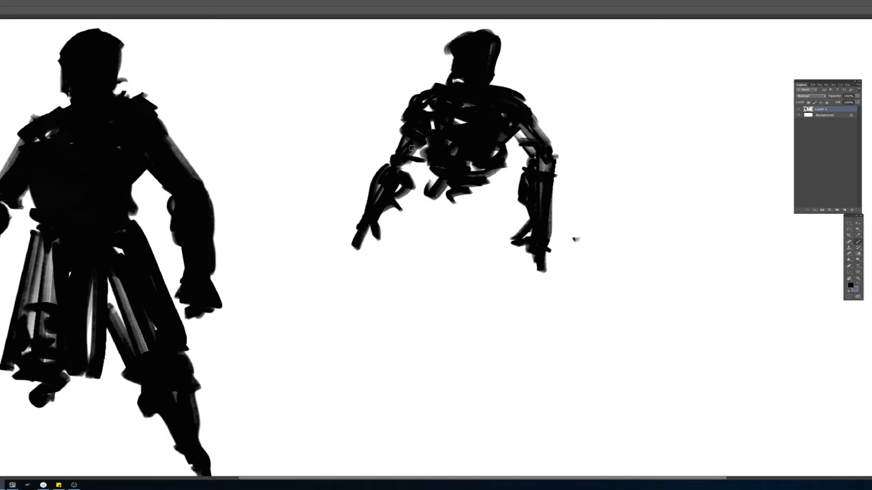
{"action": "left_click_drag", "start_coordinate": [411, 148], "coordinate": [409, 177]}
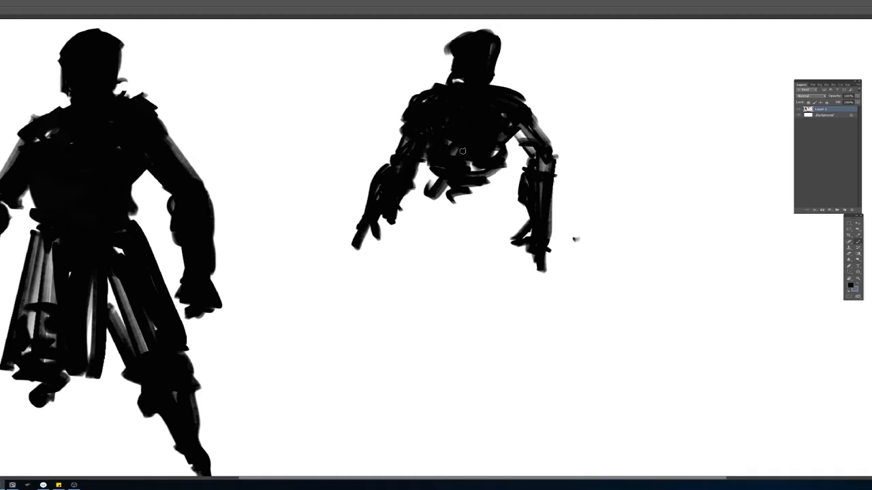
{"action": "mouse_move", "coordinate": [514, 102]}
{"action": "left_mouse_down"}
{"action": "mouse_move", "coordinate": [531, 110]}
{"action": "mouse_move", "coordinate": [504, 129]}
{"action": "mouse_move", "coordinate": [544, 158]}
{"action": "left_mouse_up"}
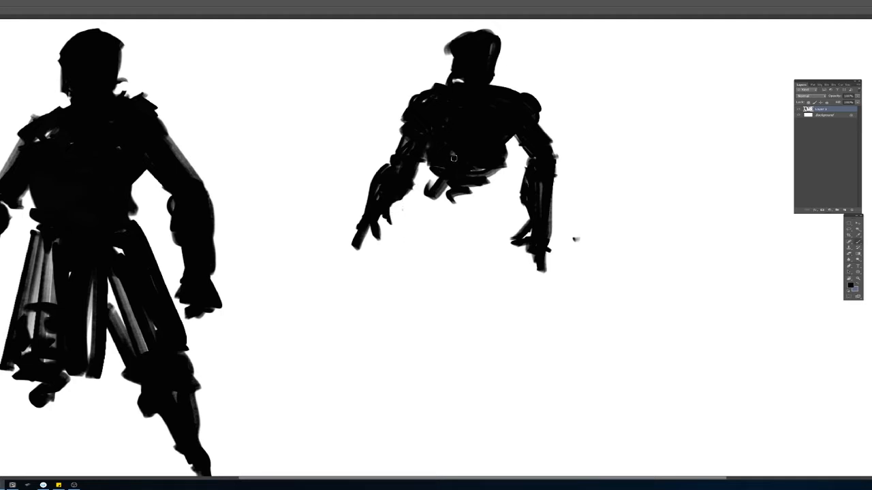
Step: Paint the second figure's waist and striding leg, ending in a flared, jagged boot cuff
{"action": "mouse_move", "coordinate": [437, 186]}
{"action": "left_mouse_down"}
{"action": "mouse_move", "coordinate": [480, 201]}
{"action": "mouse_move", "coordinate": [502, 181]}
{"action": "mouse_move", "coordinate": [438, 190]}
{"action": "mouse_move", "coordinate": [439, 213]}
{"action": "mouse_move", "coordinate": [408, 276]}
{"action": "mouse_move", "coordinate": [412, 330]}
{"action": "mouse_move", "coordinate": [392, 300]}
{"action": "mouse_move", "coordinate": [383, 334]}
{"action": "left_mouse_up"}
{"action": "mouse_move", "coordinate": [408, 373]}
{"action": "left_mouse_down"}
{"action": "mouse_move", "coordinate": [434, 199]}
{"action": "mouse_move", "coordinate": [403, 325]}
{"action": "mouse_move", "coordinate": [420, 317]}
{"action": "left_mouse_up"}
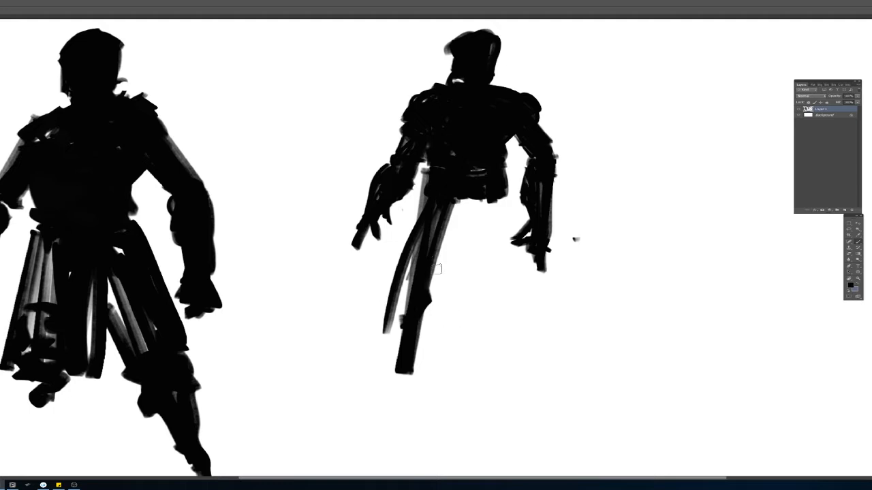
{"action": "left_click_drag", "start_coordinate": [448, 241], "coordinate": [431, 291]}
{"action": "left_click_drag", "start_coordinate": [404, 300], "coordinate": [379, 354]}
{"action": "mouse_move", "coordinate": [371, 331]}
{"action": "left_mouse_down"}
{"action": "mouse_move", "coordinate": [421, 343]}
{"action": "mouse_move", "coordinate": [401, 331]}
{"action": "left_mouse_up"}
{"action": "left_click_drag", "start_coordinate": [417, 233], "coordinate": [390, 337]}
{"action": "left_click_drag", "start_coordinate": [418, 326], "coordinate": [429, 349]}
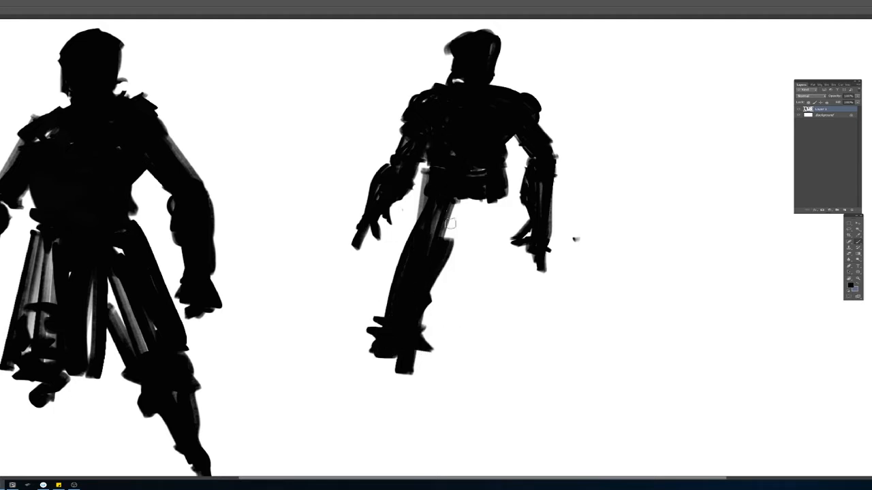
Step: Paint a broad hanging panel between the second figure's legs and adjust the brush size
{"action": "left_click_drag", "start_coordinate": [448, 259], "coordinate": [458, 251]}
{"action": "left_click_drag", "start_coordinate": [456, 200], "coordinate": [459, 265]}
{"action": "left_click_drag", "start_coordinate": [465, 217], "coordinate": [469, 253]}
{"action": "right_click", "coordinate": [458, 262], "text": "alt"}
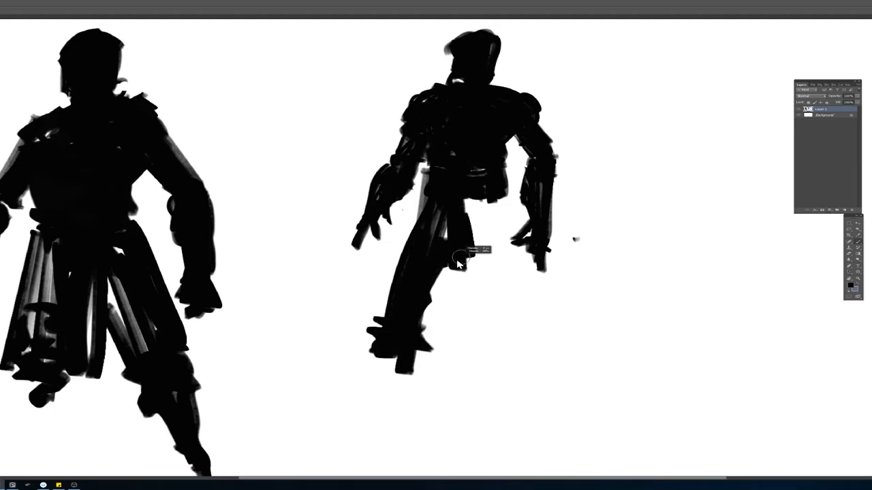
Step: Paint the second figure's other lower leg, from the knee below the central panel down to the ankle
{"action": "mouse_move", "coordinate": [461, 337]}
{"action": "left_mouse_down"}
{"action": "mouse_move", "coordinate": [455, 257]}
{"action": "mouse_move", "coordinate": [461, 360]}
{"action": "left_mouse_up"}
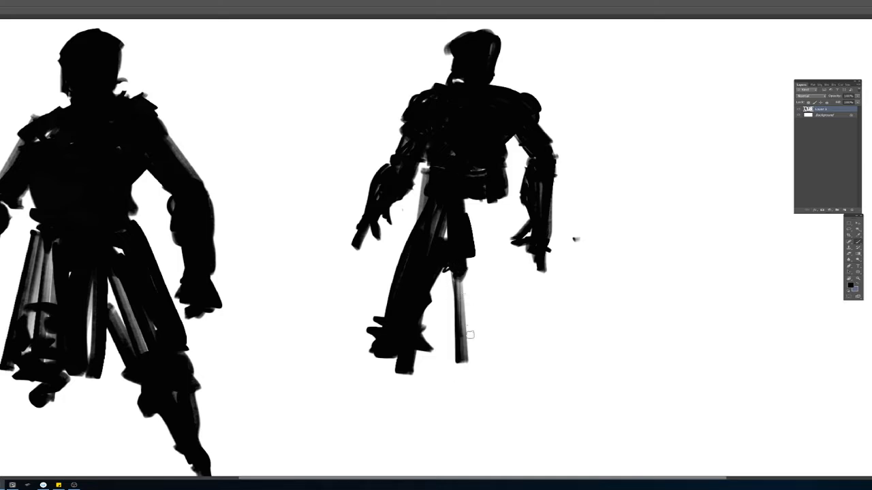
{"action": "mouse_move", "coordinate": [459, 277]}
{"action": "left_mouse_down"}
{"action": "mouse_move", "coordinate": [470, 360]}
{"action": "mouse_move", "coordinate": [456, 293]}
{"action": "left_mouse_up"}
{"action": "key", "text": "ctrl+z"}
{"action": "mouse_move", "coordinate": [446, 288]}
{"action": "left_mouse_down"}
{"action": "mouse_move", "coordinate": [463, 278]}
{"action": "mouse_move", "coordinate": [466, 293]}
{"action": "left_mouse_up"}
{"action": "mouse_move", "coordinate": [438, 284]}
{"action": "left_mouse_down"}
{"action": "mouse_move", "coordinate": [446, 306]}
{"action": "mouse_move", "coordinate": [465, 306]}
{"action": "mouse_move", "coordinate": [445, 313]}
{"action": "mouse_move", "coordinate": [459, 360]}
{"action": "left_mouse_up"}
{"action": "left_click_drag", "start_coordinate": [466, 332], "coordinate": [475, 367]}
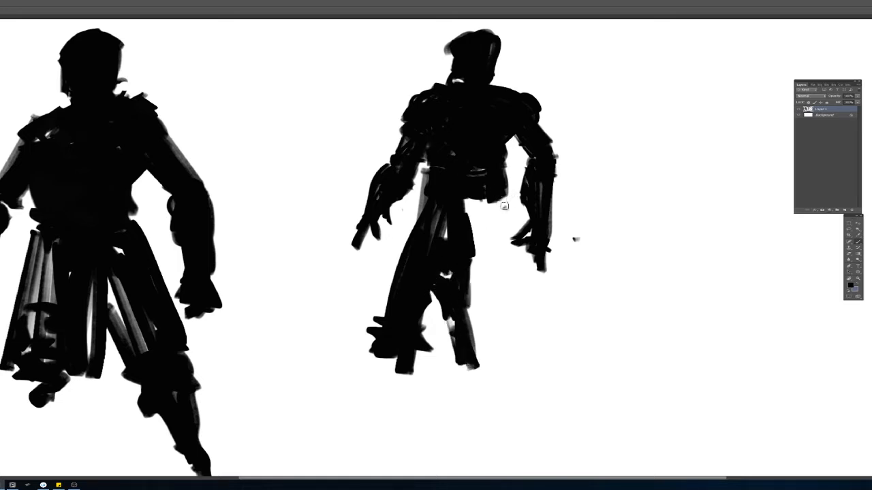
Step: Paint the outer thigh from the hip to the knee and fill part of the gap beside the central panel
{"action": "mouse_move", "coordinate": [505, 194]}
{"action": "left_mouse_down"}
{"action": "mouse_move", "coordinate": [492, 259]}
{"action": "mouse_move", "coordinate": [493, 195]}
{"action": "mouse_move", "coordinate": [485, 259]}
{"action": "mouse_move", "coordinate": [514, 192]}
{"action": "mouse_move", "coordinate": [478, 271]}
{"action": "left_mouse_up"}
{"action": "key", "text": "ctrl+z"}
{"action": "key", "text": "ctrl+z"}
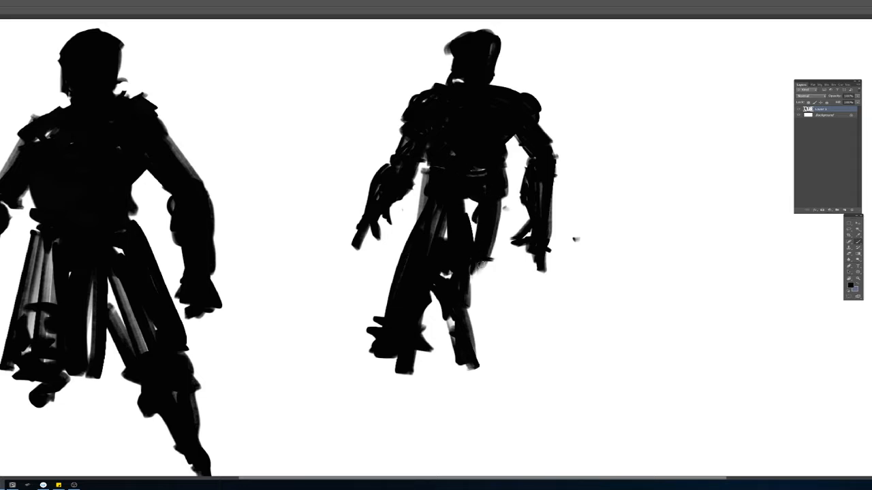
{"action": "left_click_drag", "start_coordinate": [482, 263], "coordinate": [469, 321]}
{"action": "left_click_drag", "start_coordinate": [476, 206], "coordinate": [472, 235]}
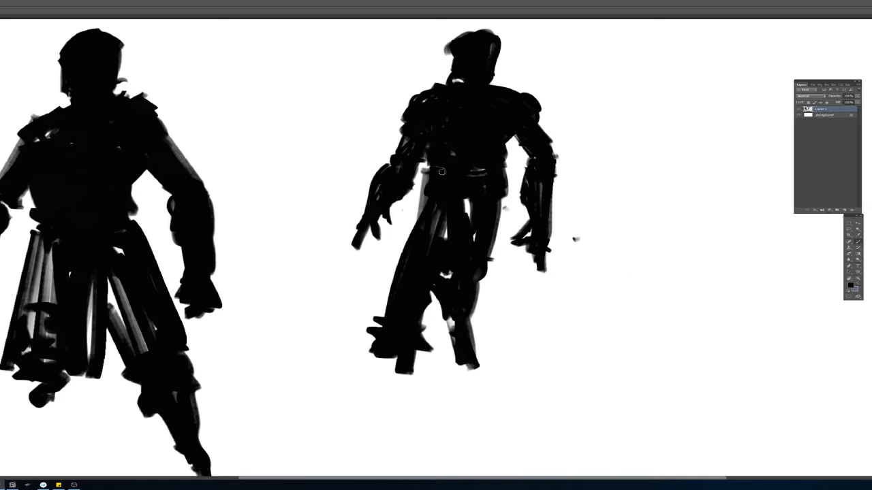
Step: Resize the brush and paint a trailing coat tail from the second figure's hip down behind the striding leg
{"action": "mouse_move", "coordinate": [228, 109]}
{"action": "left_mouse_down"}
{"action": "mouse_move", "coordinate": [225, 306]}
{"action": "mouse_move", "coordinate": [204, 225]}
{"action": "left_mouse_up"}
{"action": "left_click_drag", "start_coordinate": [227, 123], "coordinate": [189, 225]}
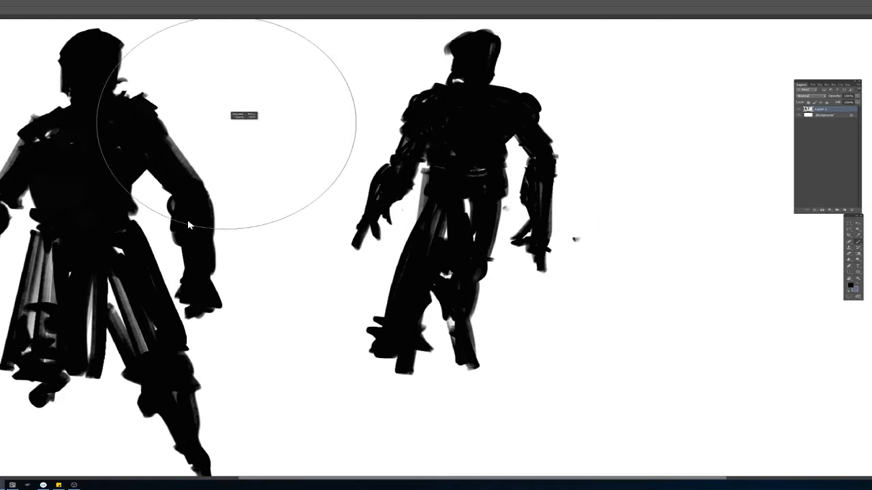
{"action": "mouse_move", "coordinate": [239, 136]}
{"action": "left_mouse_down"}
{"action": "mouse_move", "coordinate": [341, 136]}
{"action": "mouse_move", "coordinate": [136, 136]}
{"action": "mouse_move", "coordinate": [87, 224]}
{"action": "left_mouse_up"}
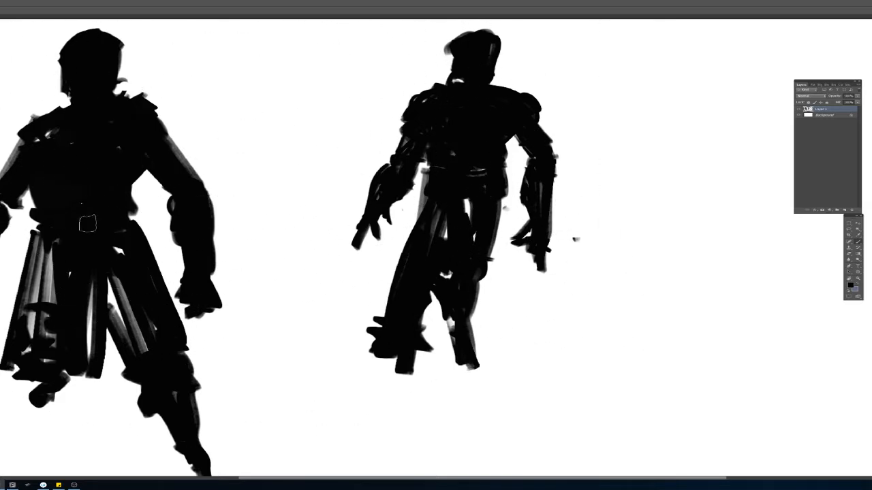
{"action": "left_click_drag", "start_coordinate": [681, 254], "coordinate": [689, 243]}
{"action": "left_click_drag", "start_coordinate": [428, 185], "coordinate": [374, 294]}
{"action": "left_click_drag", "start_coordinate": [404, 235], "coordinate": [371, 297]}
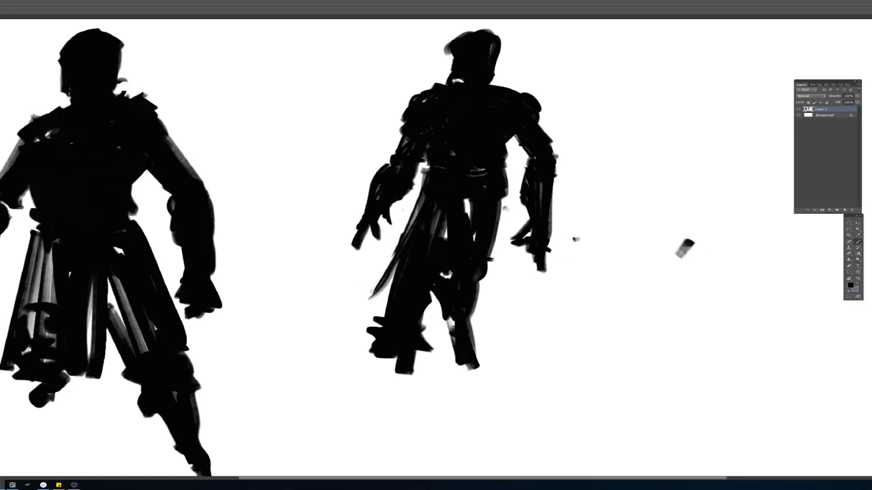
{"action": "left_click_drag", "start_coordinate": [387, 260], "coordinate": [348, 336]}
{"action": "left_click_drag", "start_coordinate": [388, 297], "coordinate": [367, 327]}
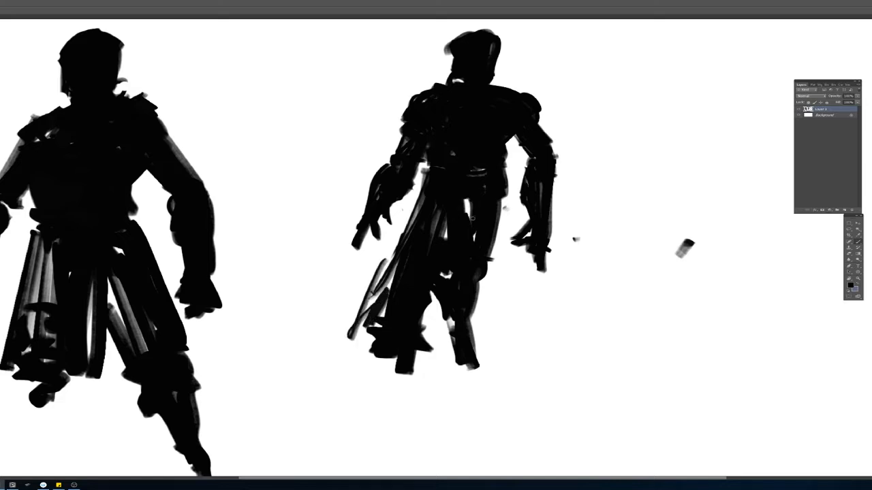
Step: Paint a flared coat tail from the second figure's other hip down past the knee and fill it in black
{"action": "left_click_drag", "start_coordinate": [502, 206], "coordinate": [529, 325]}
{"action": "left_click_drag", "start_coordinate": [475, 305], "coordinate": [530, 337]}
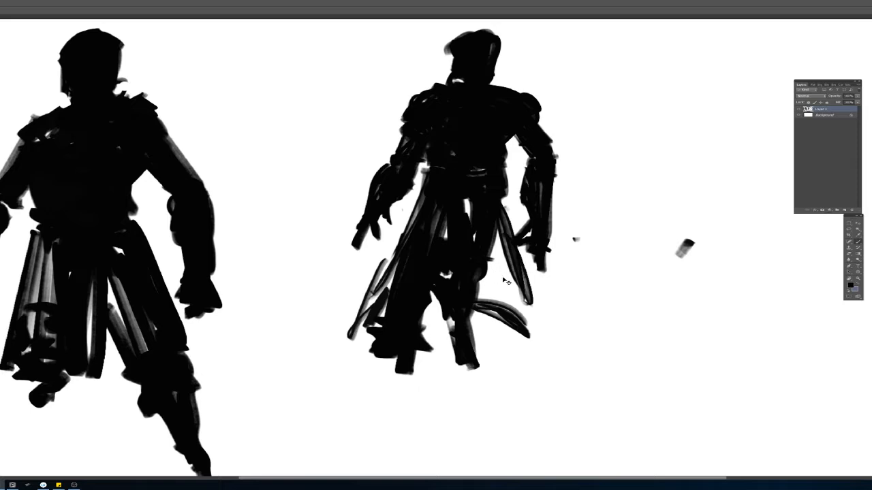
{"action": "left_click_drag", "start_coordinate": [507, 259], "coordinate": [480, 317]}
{"action": "left_click_drag", "start_coordinate": [504, 201], "coordinate": [544, 333]}
Step: Paint the second figure's boot at the ankle and a narrow cloth strip hanging beside the shin
{"action": "mouse_move", "coordinate": [486, 317]}
{"action": "left_mouse_down"}
{"action": "mouse_move", "coordinate": [472, 352]}
{"action": "mouse_move", "coordinate": [470, 308]}
{"action": "mouse_move", "coordinate": [463, 338]}
{"action": "mouse_move", "coordinate": [453, 272]}
{"action": "mouse_move", "coordinate": [438, 261]}
{"action": "mouse_move", "coordinate": [461, 346]}
{"action": "mouse_move", "coordinate": [437, 255]}
{"action": "mouse_move", "coordinate": [457, 365]}
{"action": "mouse_move", "coordinate": [462, 315]}
{"action": "mouse_move", "coordinate": [468, 375]}
{"action": "left_mouse_up"}
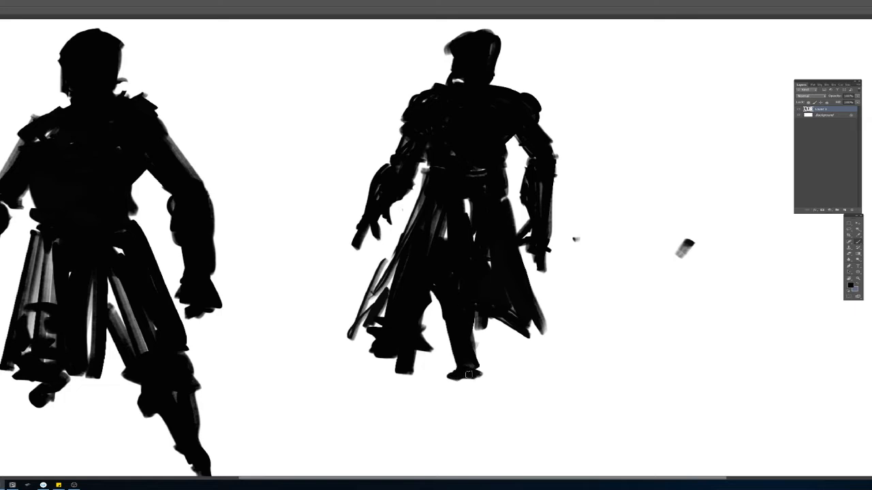
{"action": "mouse_move", "coordinate": [454, 342]}
{"action": "left_mouse_down"}
{"action": "mouse_move", "coordinate": [452, 380]}
{"action": "mouse_move", "coordinate": [471, 378]}
{"action": "left_mouse_up"}
{"action": "left_click_drag", "start_coordinate": [486, 321], "coordinate": [481, 348]}
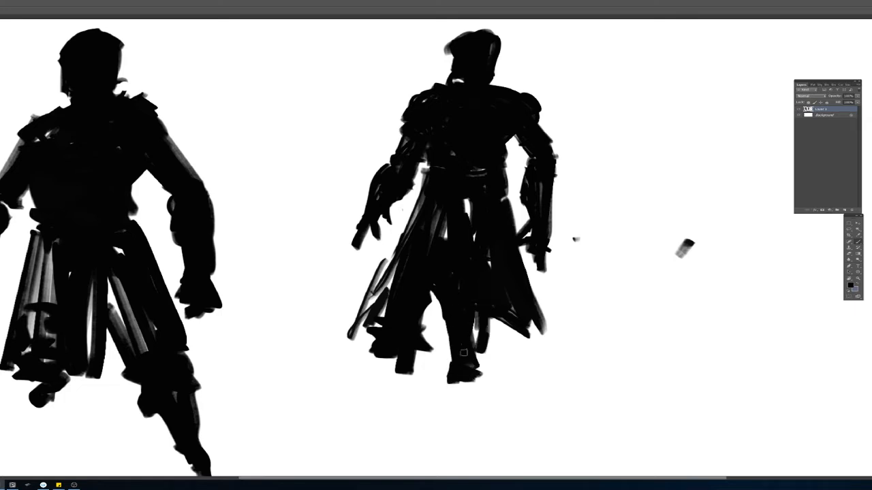
{"action": "left_click", "coordinate": [447, 397]}
{"action": "left_click_drag", "start_coordinate": [450, 384], "coordinate": [468, 386]}
Step: Fill the gap between the second figure's legs with a connecting coat hem and dark strokes up through the central panel
{"action": "mouse_move", "coordinate": [429, 292]}
{"action": "left_mouse_down"}
{"action": "mouse_move", "coordinate": [442, 313]}
{"action": "mouse_move", "coordinate": [418, 333]}
{"action": "mouse_move", "coordinate": [444, 328]}
{"action": "left_mouse_up"}
{"action": "left_click_drag", "start_coordinate": [419, 330], "coordinate": [446, 335]}
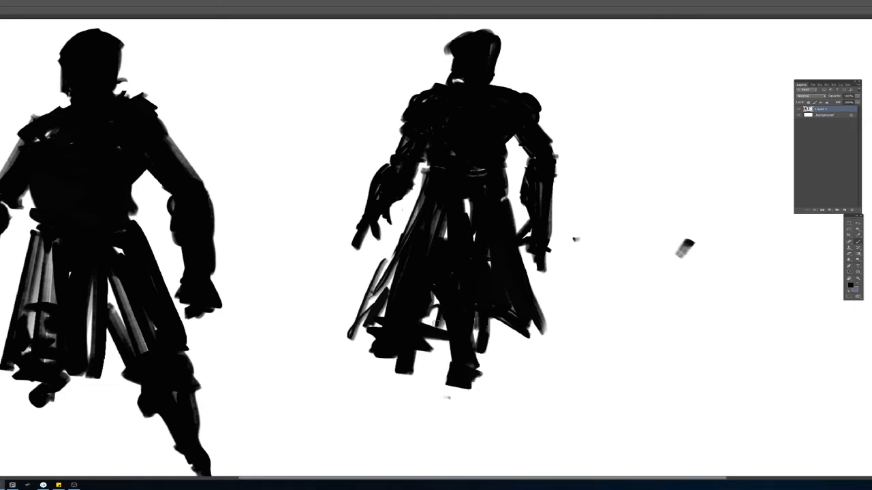
{"action": "mouse_move", "coordinate": [432, 292]}
{"action": "left_mouse_down"}
{"action": "mouse_move", "coordinate": [433, 324]}
{"action": "mouse_move", "coordinate": [435, 297]}
{"action": "mouse_move", "coordinate": [444, 326]}
{"action": "left_mouse_up"}
{"action": "left_click_drag", "start_coordinate": [470, 224], "coordinate": [458, 205]}
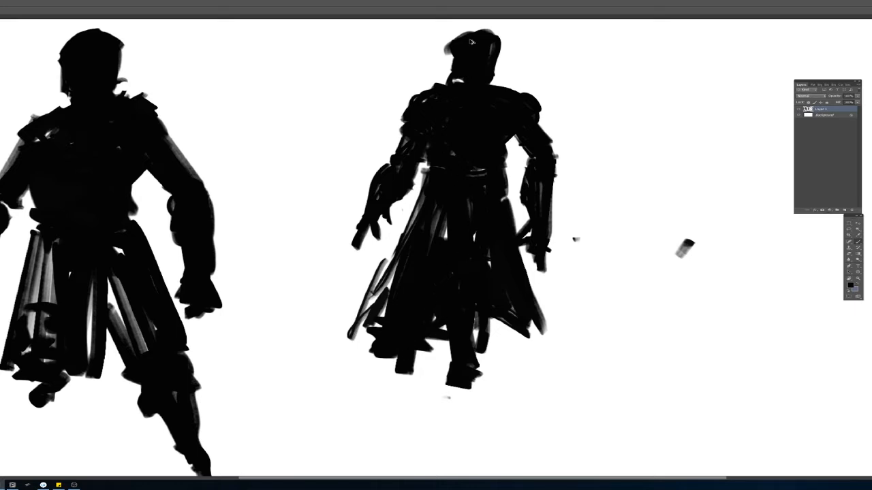
Step: Erase the protruding edge of the second figure's head, the ragged outer coat tail and the stray mark beside the figure
{"action": "scroll", "coordinate": [465, 70], "scroll_direction": "up", "scroll_amount": 4}
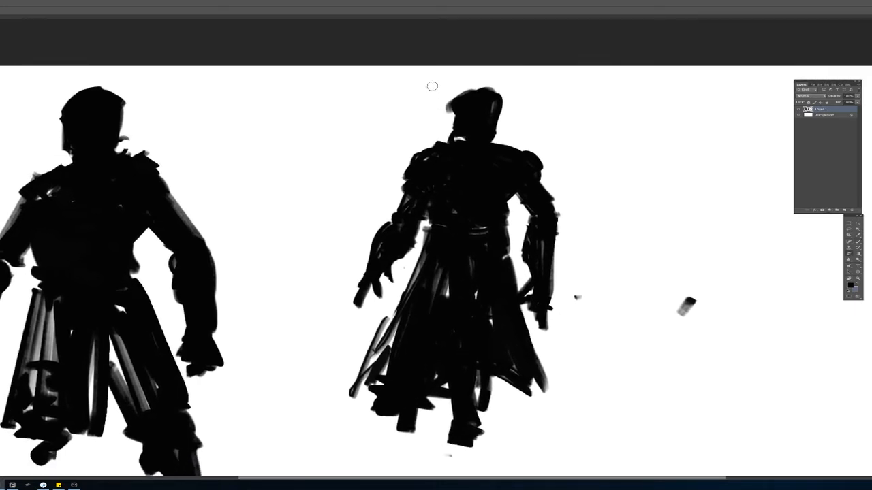
{"action": "left_click_drag", "start_coordinate": [456, 90], "coordinate": [447, 106]}
{"action": "key", "text": "b"}
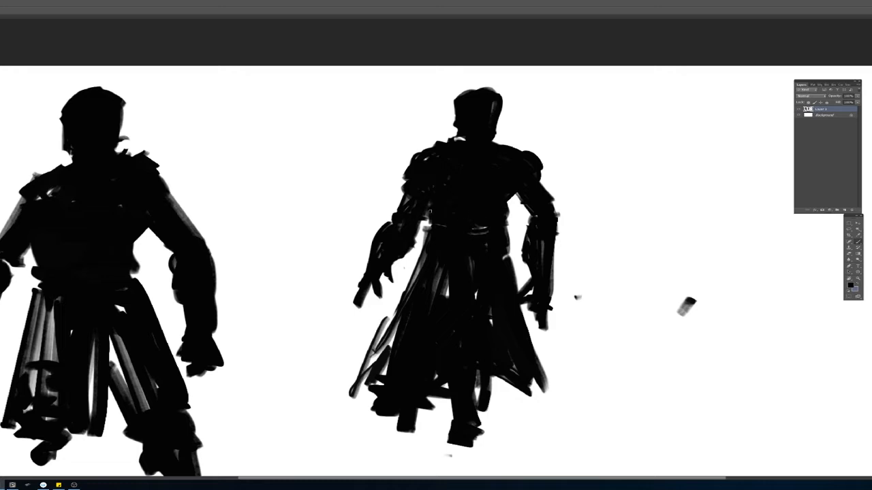
{"action": "key", "text": "e"}
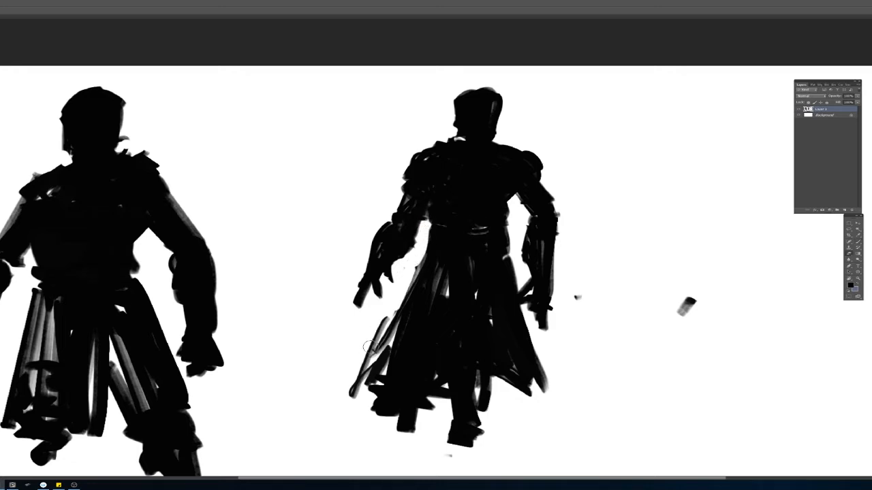
{"action": "left_click_drag", "start_coordinate": [369, 346], "coordinate": [368, 381]}
{"action": "left_click_drag", "start_coordinate": [683, 312], "coordinate": [689, 300]}
{"action": "mouse_move", "coordinate": [411, 139]}
{"action": "left_mouse_down"}
{"action": "mouse_move", "coordinate": [436, 153]}
{"action": "mouse_move", "coordinate": [440, 140]}
{"action": "left_mouse_up"}
{"action": "left_click_drag", "start_coordinate": [556, 129], "coordinate": [593, 144]}
Step: Separate the mirrored second figure onto its own layer and move the Layers panel closer to the figures
{"action": "left_click_drag", "start_coordinate": [451, 237], "coordinate": [487, 165]}
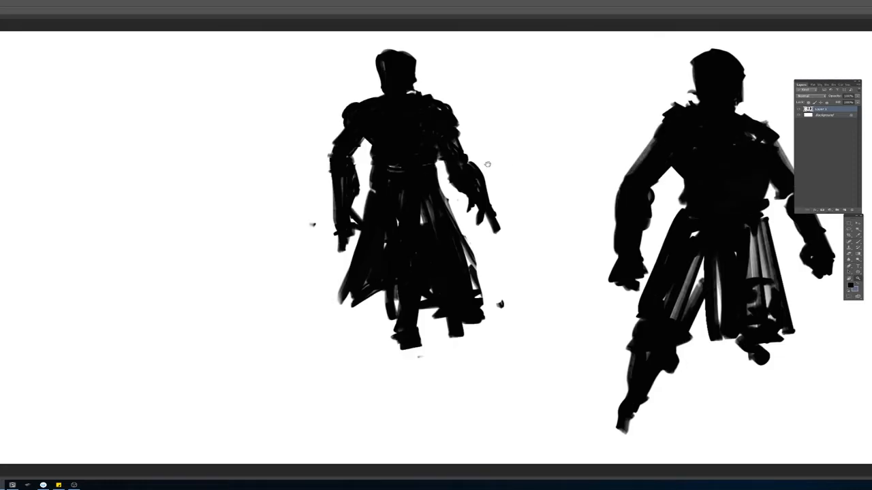
{"action": "left_click_drag", "start_coordinate": [557, 138], "coordinate": [468, 188]}
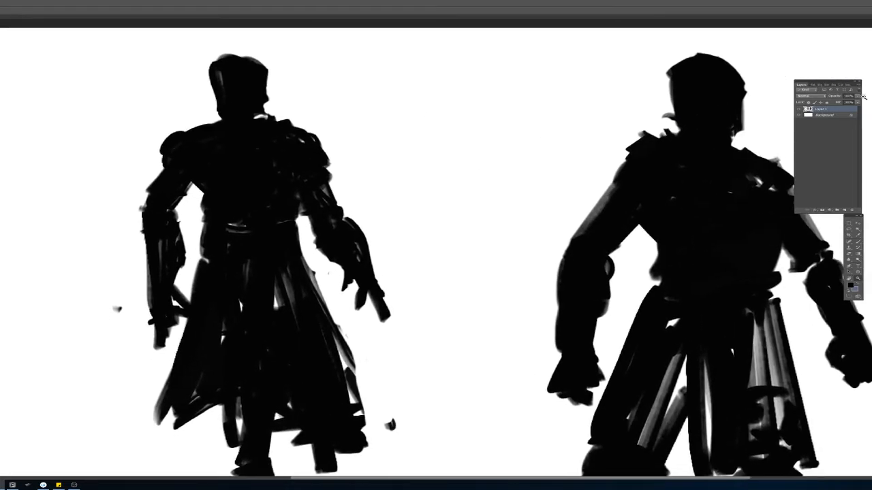
{"action": "mouse_move", "coordinate": [366, 44]}
{"action": "left_mouse_down"}
{"action": "mouse_move", "coordinate": [73, 93]}
{"action": "mouse_move", "coordinate": [94, 477]}
{"action": "mouse_move", "coordinate": [447, 385]}
{"action": "left_mouse_up"}
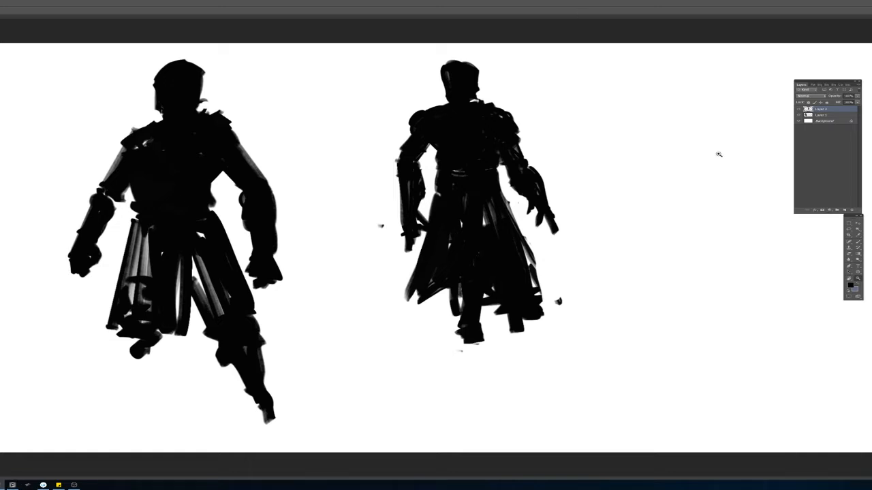
{"action": "left_click_drag", "start_coordinate": [834, 85], "coordinate": [709, 72]}
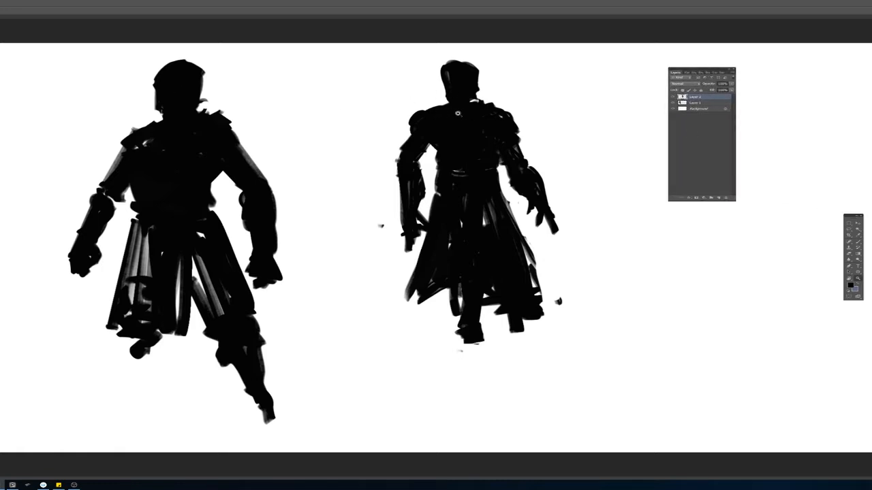
Step: Paste the engine photo as a new layer and scale it down until it roughly covers the second figure
{"action": "left_click_drag", "start_coordinate": [171, 126], "coordinate": [282, 177]}
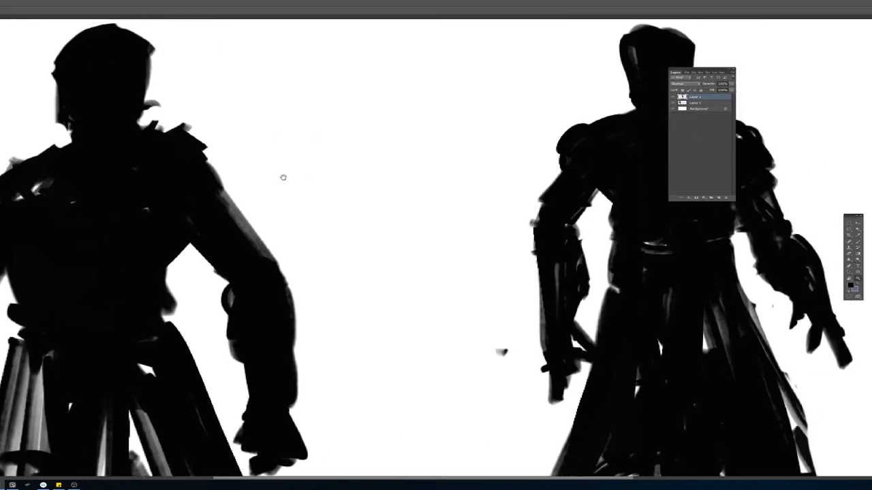
{"action": "left_click_drag", "start_coordinate": [352, 147], "coordinate": [353, 184]}
{"action": "left_click_drag", "start_coordinate": [440, 221], "coordinate": [458, 213]}
{"action": "key", "text": "ctrl+v"}
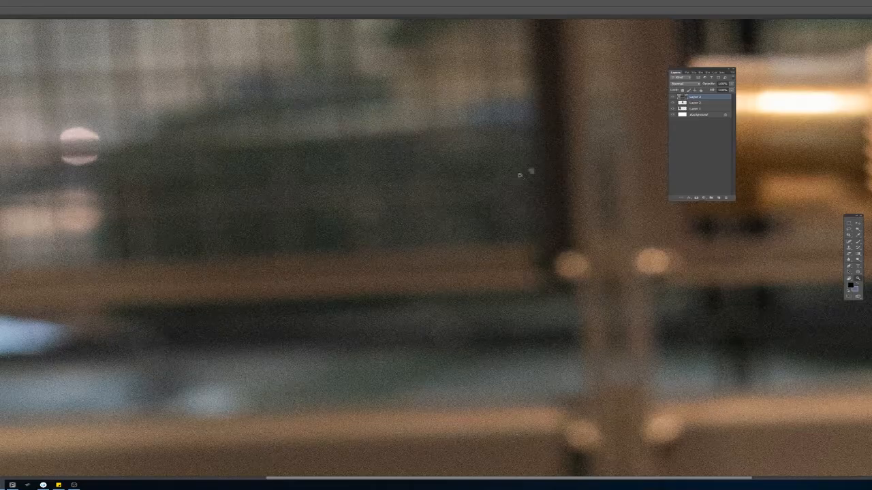
{"action": "left_click_drag", "start_coordinate": [516, 169], "coordinate": [501, 172]}
{"action": "key", "text": "ctrl+t"}
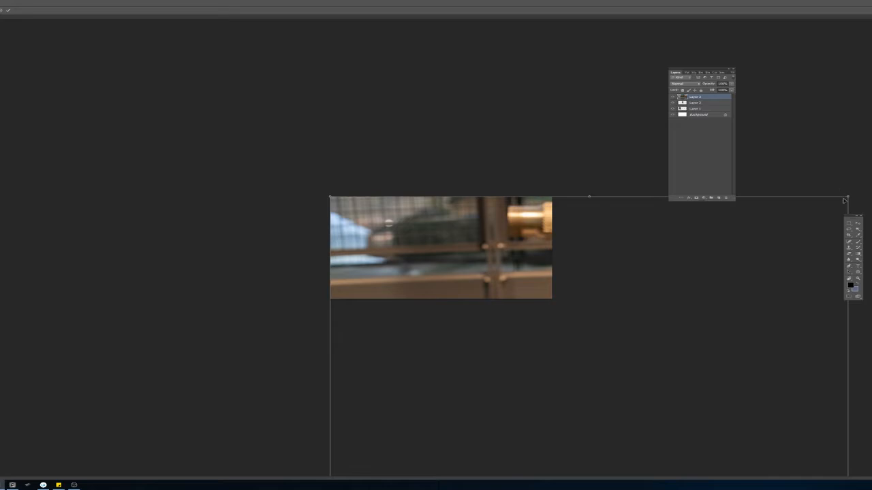
{"action": "left_click_drag", "start_coordinate": [837, 199], "coordinate": [460, 458]}
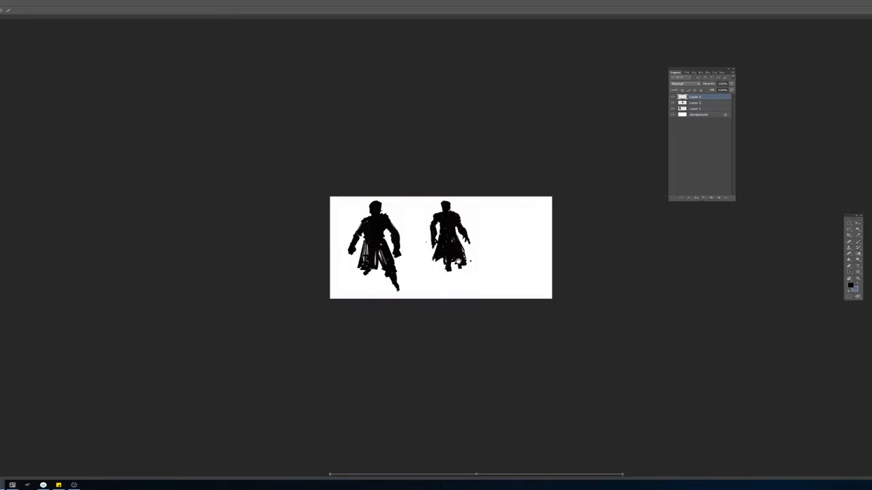
{"action": "left_click_drag", "start_coordinate": [517, 476], "coordinate": [477, 188]}
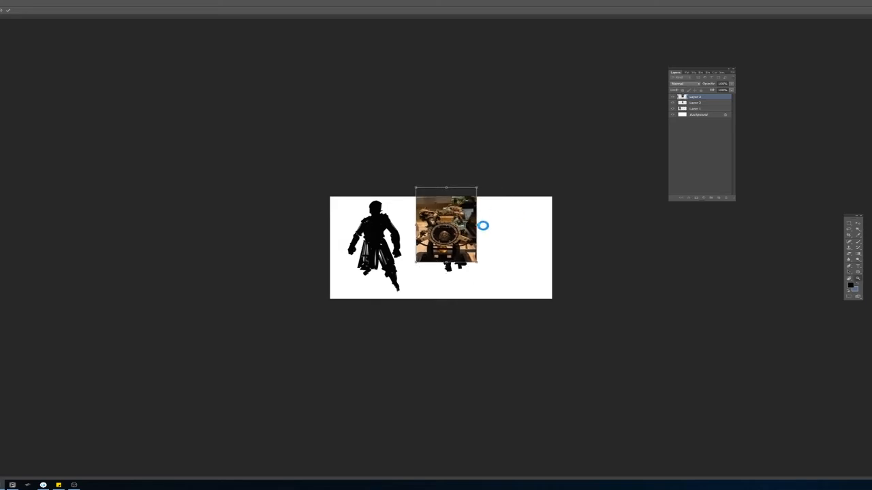
{"action": "key", "text": "Return"}
Step: Scale the engine photo down further and move it into the empty area beyond the second figure
{"action": "mouse_move", "coordinate": [454, 226]}
{"action": "left_mouse_down"}
{"action": "mouse_move", "coordinate": [492, 216]}
{"action": "mouse_move", "coordinate": [458, 204]}
{"action": "mouse_move", "coordinate": [445, 231]}
{"action": "left_mouse_up"}
{"action": "key", "text": "ctrl+t"}
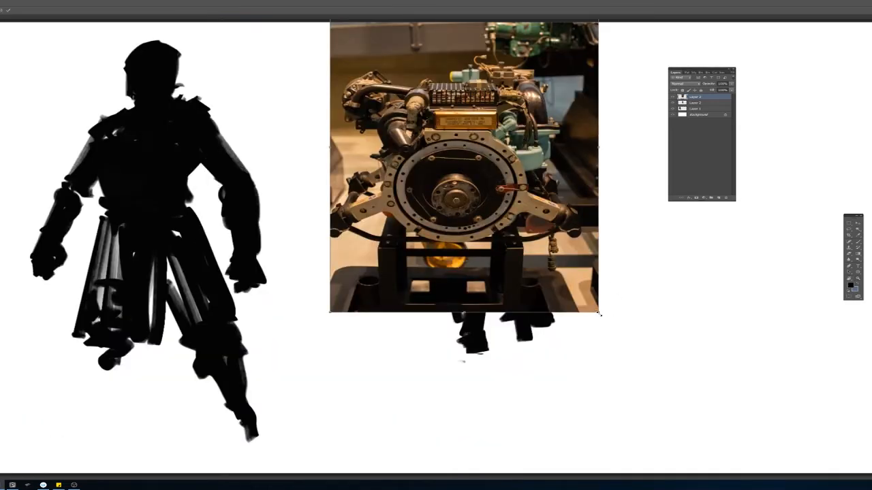
{"action": "left_click_drag", "start_coordinate": [600, 314], "coordinate": [485, 171]}
{"action": "left_click_drag", "start_coordinate": [446, 102], "coordinate": [488, 145]}
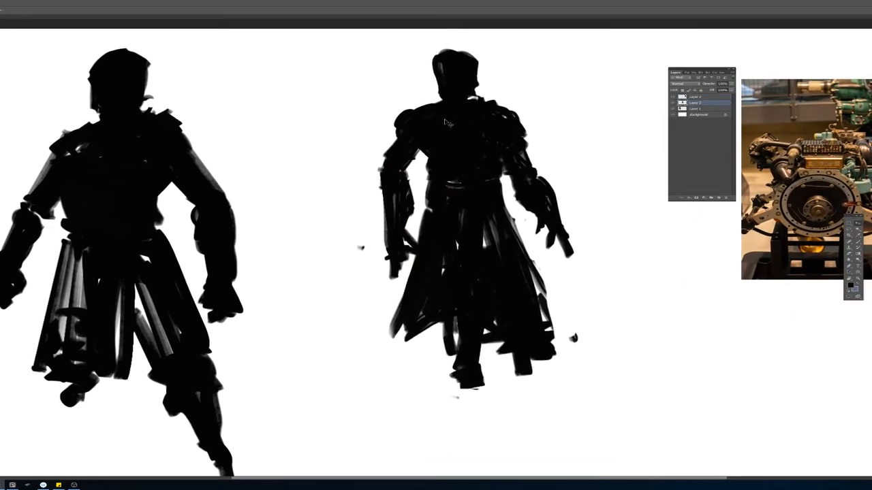
Step: Select the second figure's layer and set up a soft round brush at a suitable size
{"action": "left_click_drag", "start_coordinate": [451, 118], "coordinate": [454, 130]}
{"action": "scroll", "coordinate": [454, 123], "scroll_direction": "up", "scroll_amount": 5}
{"action": "scroll", "coordinate": [524, 129], "scroll_direction": "down", "scroll_amount": 2}
{"action": "mouse_move", "coordinate": [544, 154]}
{"action": "left_mouse_down"}
{"action": "mouse_move", "coordinate": [432, 149]}
{"action": "mouse_move", "coordinate": [430, 157]}
{"action": "left_mouse_up"}
{"action": "key", "text": "b"}
{"action": "right_click", "coordinate": [424, 146]}
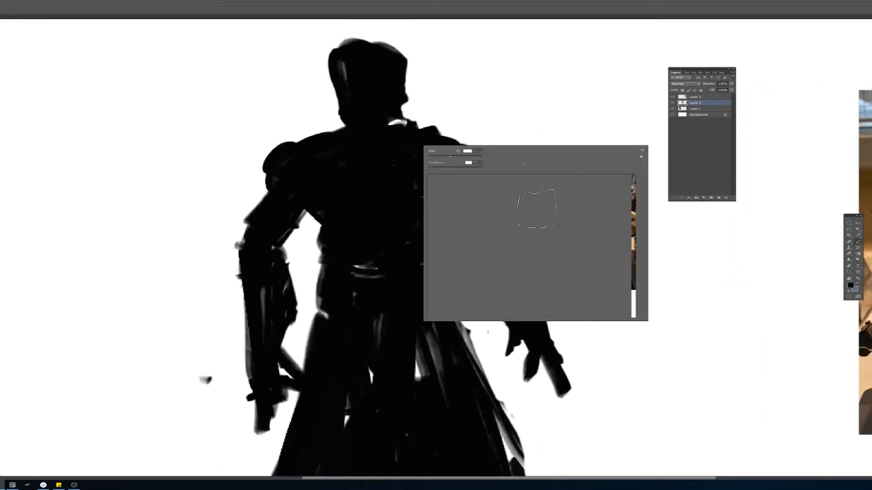
{"action": "left_click", "coordinate": [593, 180]}
{"action": "left_click_drag", "start_coordinate": [376, 76], "coordinate": [136, 79]}
{"action": "left_click_drag", "start_coordinate": [474, 119], "coordinate": [489, 123]}
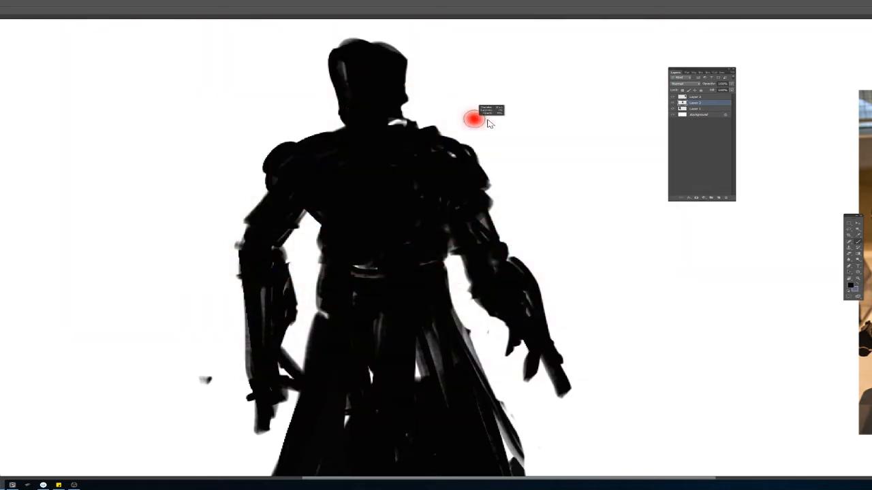
Step: Lock the second figure layer's transparent pixels, switch to a light colour, and undo test strokes over the torso
{"action": "left_click", "coordinate": [672, 103]}
{"action": "left_click", "coordinate": [673, 103]}
{"action": "key", "text": "x"}
{"action": "mouse_move", "coordinate": [433, 141]}
{"action": "left_mouse_down"}
{"action": "mouse_move", "coordinate": [479, 148]}
{"action": "mouse_move", "coordinate": [487, 224]}
{"action": "left_mouse_up"}
{"action": "key", "text": "ctrl+z"}
{"action": "mouse_move", "coordinate": [415, 170]}
{"action": "left_mouse_down"}
{"action": "mouse_move", "coordinate": [327, 156]}
{"action": "mouse_move", "coordinate": [477, 265]}
{"action": "mouse_move", "coordinate": [361, 74]}
{"action": "mouse_move", "coordinate": [382, 68]}
{"action": "left_mouse_up"}
{"action": "mouse_move", "coordinate": [297, 212]}
{"action": "left_mouse_down"}
{"action": "mouse_move", "coordinate": [444, 414]}
{"action": "mouse_move", "coordinate": [538, 361]}
{"action": "left_mouse_up"}
{"action": "key", "text": "ctrl+z"}
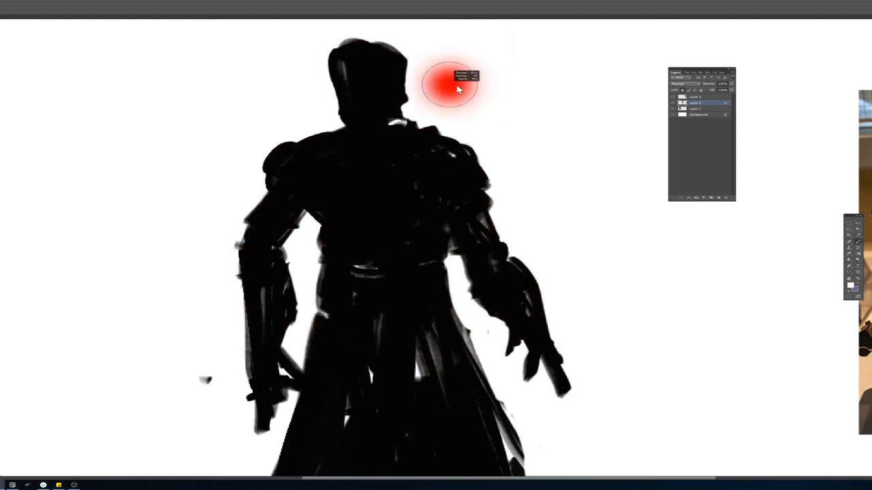
Step: Sample white, resize the soft brush and paint a faint highlight over the second figure's head
{"action": "left_click_drag", "start_coordinate": [452, 82], "coordinate": [456, 121]}
{"action": "right_click", "coordinate": [416, 87], "text": "alt"}
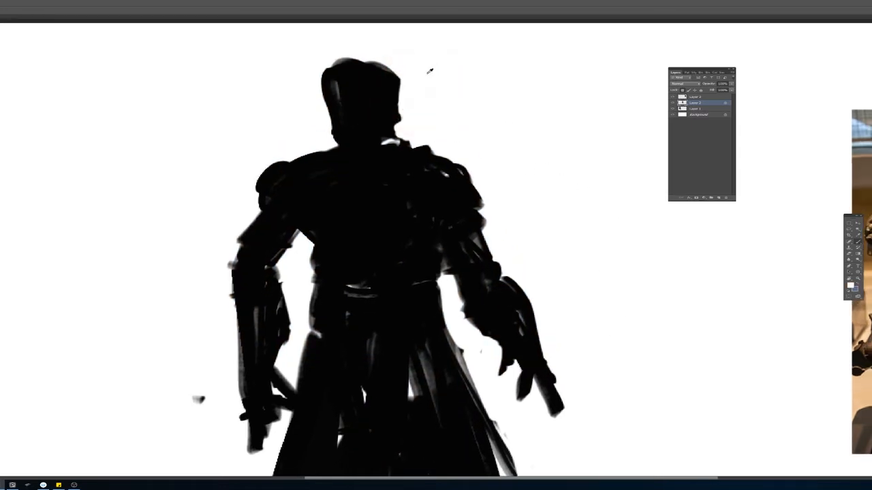
{"action": "left_click", "coordinate": [437, 75], "text": "alt"}
{"action": "right_click", "coordinate": [327, 141], "text": "alt"}
{"action": "left_click_drag", "start_coordinate": [403, 104], "coordinate": [384, 115]}
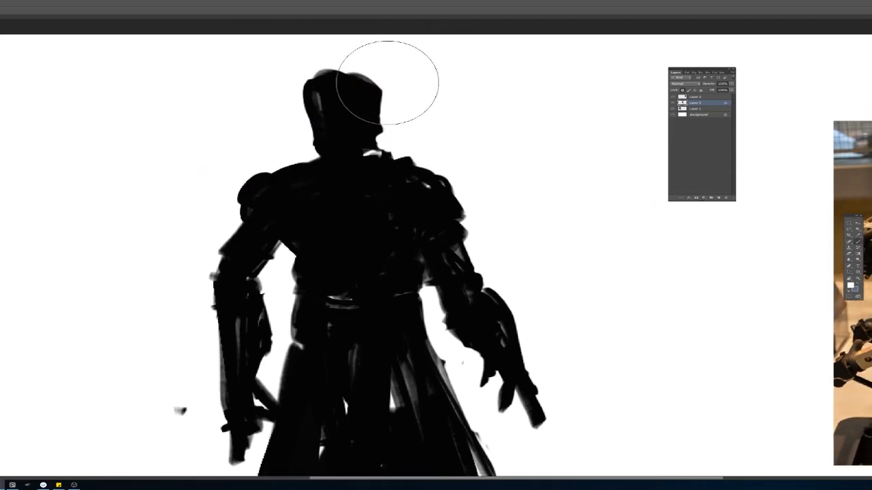
{"action": "right_click", "coordinate": [388, 81], "text": "alt"}
{"action": "mouse_move", "coordinate": [335, 60]}
{"action": "left_mouse_down"}
{"action": "mouse_move", "coordinate": [348, 62]}
{"action": "mouse_move", "coordinate": [344, 80]}
{"action": "left_mouse_up"}
Step: Paint soft grey light across the second figure's shoulders and upper torso, adjusting the brush size between strokes
{"action": "right_click", "coordinate": [246, 162], "text": "alt"}
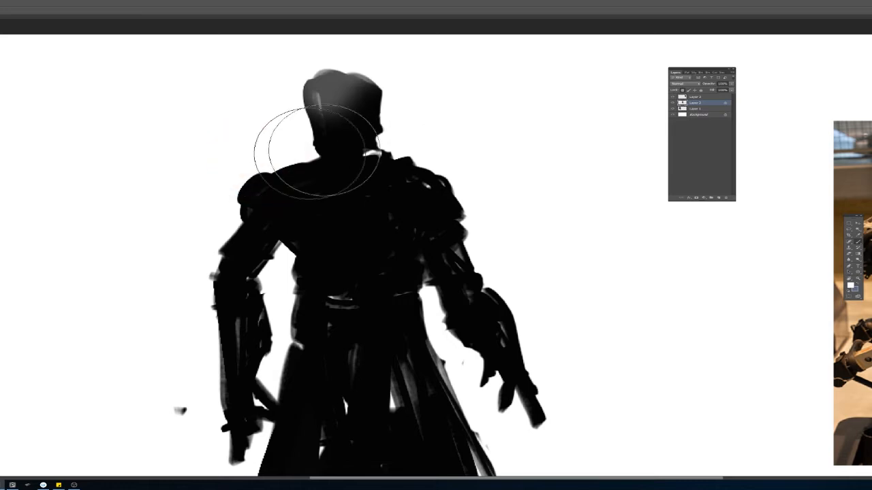
{"action": "left_click_drag", "start_coordinate": [450, 163], "coordinate": [406, 163]}
{"action": "right_click", "coordinate": [337, 167], "text": "alt"}
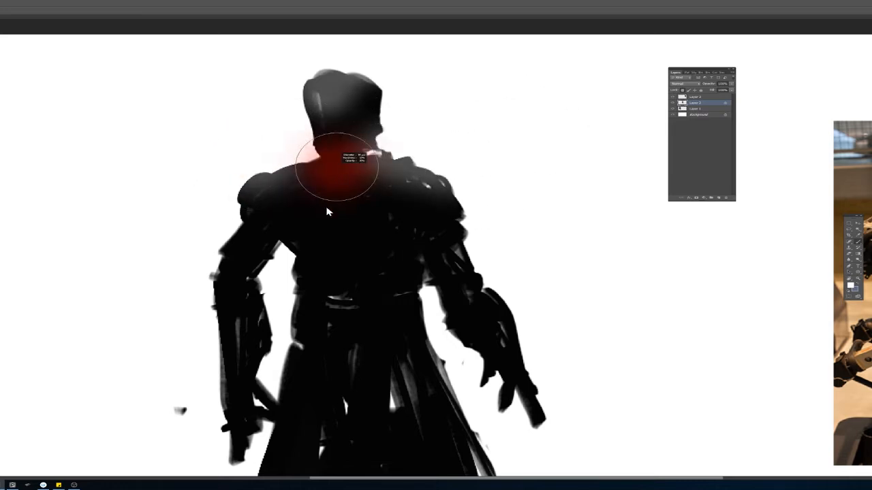
{"action": "left_click_drag", "start_coordinate": [286, 180], "coordinate": [324, 187]}
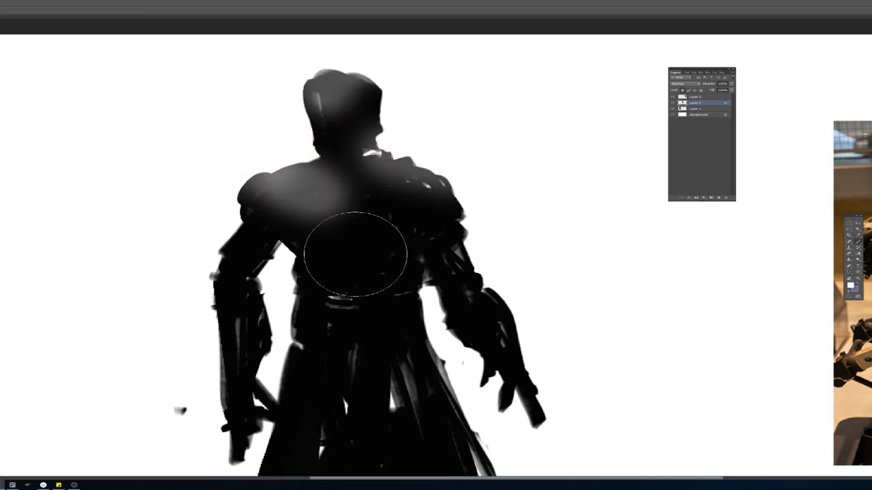
{"action": "right_click", "coordinate": [383, 198], "text": "alt"}
{"action": "left_click_drag", "start_coordinate": [351, 219], "coordinate": [297, 229]}
{"action": "left_click_drag", "start_coordinate": [384, 233], "coordinate": [428, 232]}
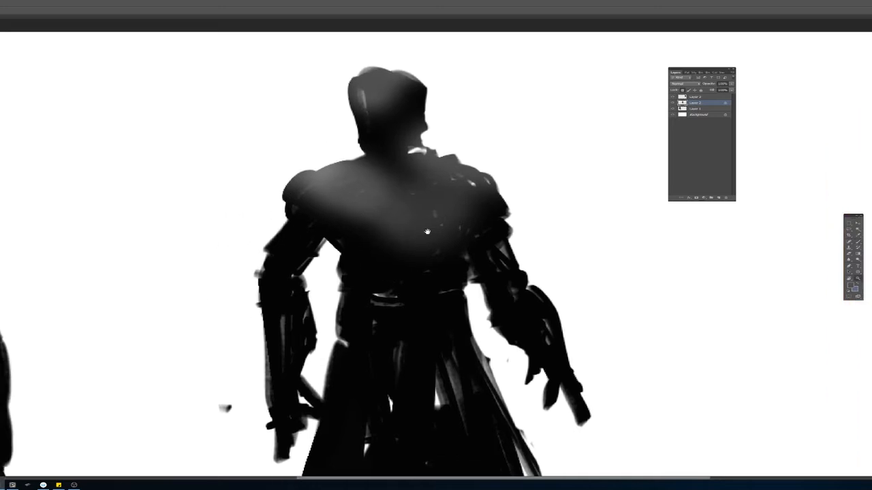
Step: Shrink the soft brush and paint a faint grey highlight down the forearm hanging straight beside the coat
{"action": "right_click", "coordinate": [339, 215], "text": "alt"}
{"action": "right_click", "coordinate": [290, 253], "text": "alt"}
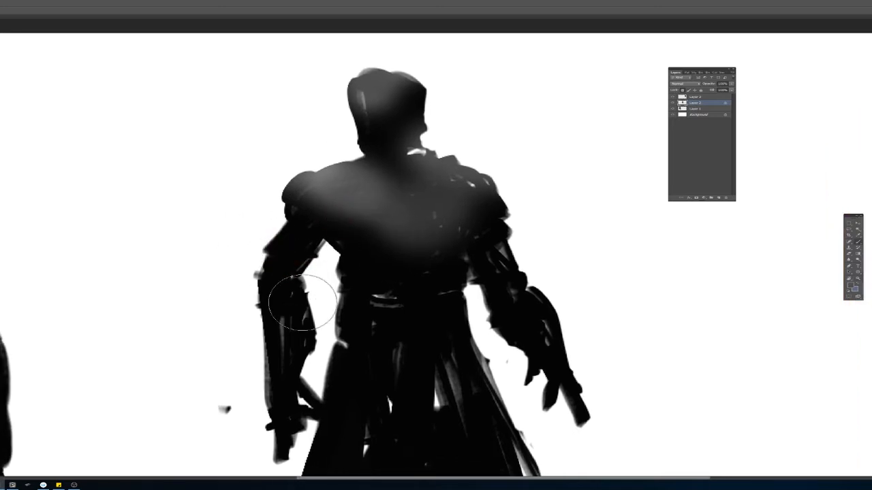
{"action": "right_click", "coordinate": [281, 299], "text": "alt"}
{"action": "mouse_move", "coordinate": [286, 300]}
{"action": "left_mouse_down"}
{"action": "mouse_move", "coordinate": [295, 375]}
{"action": "mouse_move", "coordinate": [320, 380]}
{"action": "left_mouse_up"}
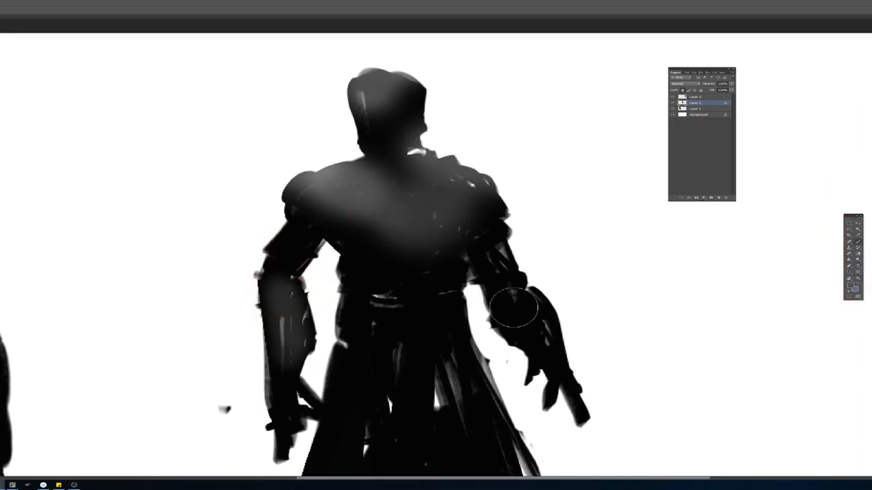
Step: Paint a soft grey highlight along the outstretched forearm, redoing the first stroke, and darken the elbow with sampled black
{"action": "right_click", "coordinate": [515, 308], "text": "alt"}
{"action": "right_click", "coordinate": [518, 308], "text": "alt"}
{"action": "left_click_drag", "start_coordinate": [527, 307], "coordinate": [552, 376]}
{"action": "key", "text": "ctrl+z"}
{"action": "left_click_drag", "start_coordinate": [543, 332], "coordinate": [585, 394]}
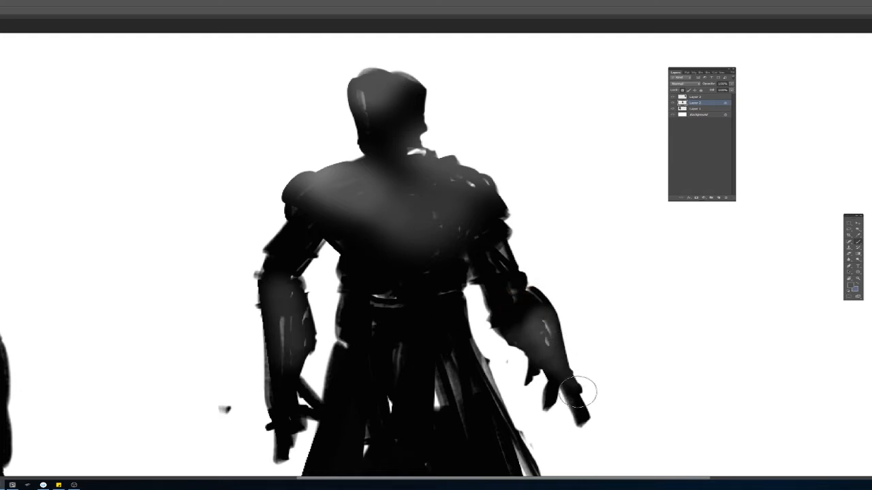
{"action": "left_click", "coordinate": [509, 312], "text": "alt"}
{"action": "left_click_drag", "start_coordinate": [530, 306], "coordinate": [535, 324]}
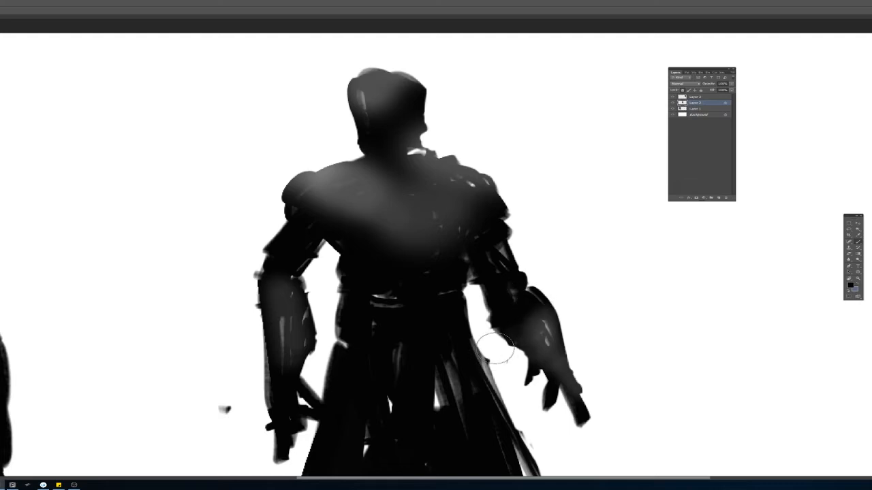
Step: Draw two thin straight guide lines slanting outward on either side of the figure, from head height to forearm height
{"action": "right_click", "coordinate": [466, 175], "text": "alt"}
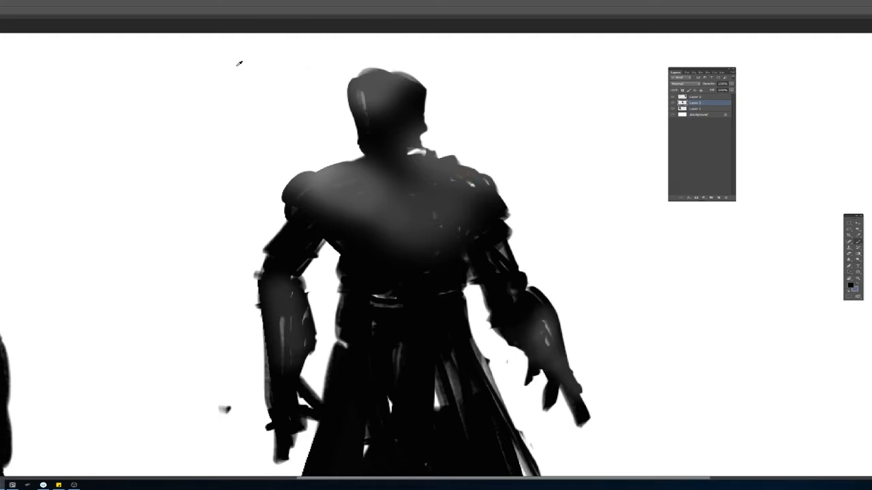
{"action": "left_click", "coordinate": [135, 336], "text": "shift"}
{"action": "left_click", "coordinate": [530, 54]}
{"action": "left_click", "coordinate": [686, 318], "text": "shift"}
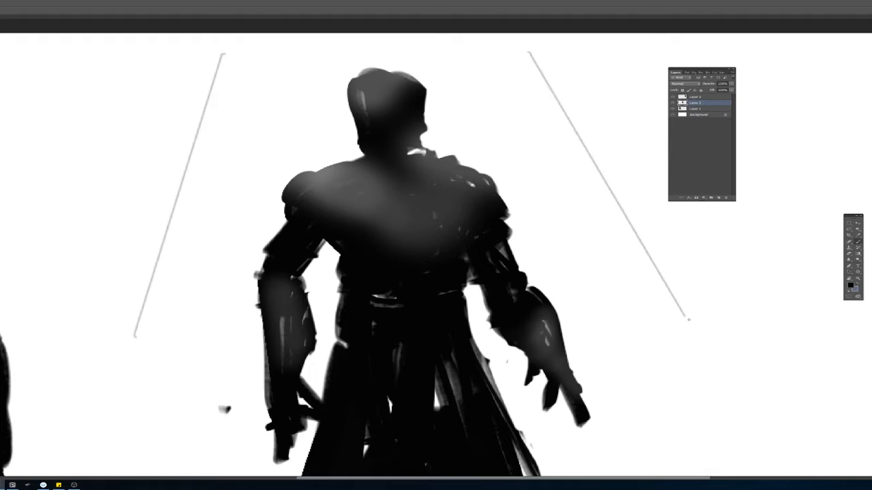
Step: Switch to a small brush tip with 23% hardness for detail work on the second figure
{"action": "right_click", "coordinate": [371, 209], "text": "alt"}
{"action": "right_click", "coordinate": [334, 208], "text": "alt"}
{"action": "right_click", "coordinate": [315, 209]}
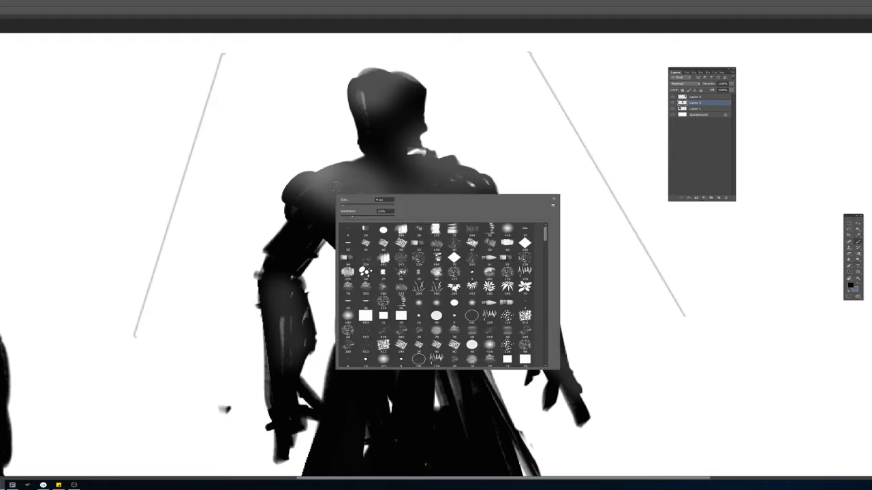
{"action": "left_click", "coordinate": [316, 224]}
{"action": "right_click", "coordinate": [338, 180], "text": "alt"}
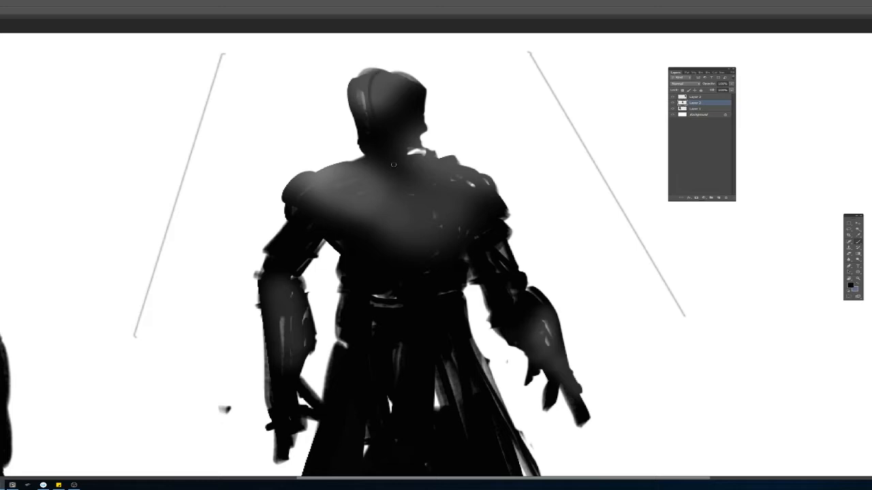
Step: Try sketching a hat brim and a vertical line around the top of the head
{"action": "mouse_move", "coordinate": [409, 81]}
{"action": "left_mouse_down"}
{"action": "mouse_move", "coordinate": [347, 99]}
{"action": "mouse_move", "coordinate": [383, 106]}
{"action": "left_mouse_up"}
{"action": "mouse_move", "coordinate": [352, 80]}
{"action": "left_mouse_down"}
{"action": "mouse_move", "coordinate": [372, 67]}
{"action": "mouse_move", "coordinate": [425, 86]}
{"action": "left_mouse_up"}
{"action": "mouse_move", "coordinate": [404, 72]}
{"action": "left_mouse_down"}
{"action": "mouse_move", "coordinate": [337, 97]}
{"action": "mouse_move", "coordinate": [355, 110]}
{"action": "left_mouse_up"}
{"action": "left_click_drag", "start_coordinate": [369, 43], "coordinate": [370, 71]}
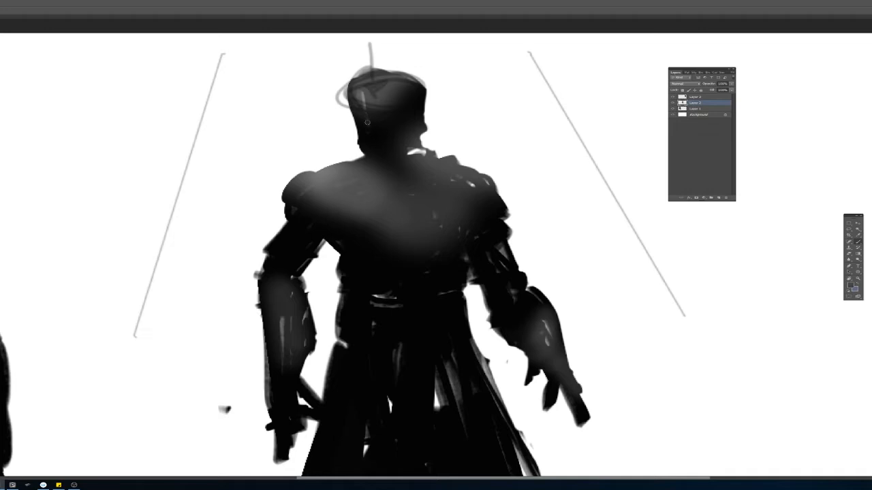
{"action": "key", "text": "ctrl+z"}
Step: Erase the rough edges around the head and neckline, and fill the gap under the jaw with sampled black
{"action": "left_click_drag", "start_coordinate": [355, 71], "coordinate": [341, 91]}
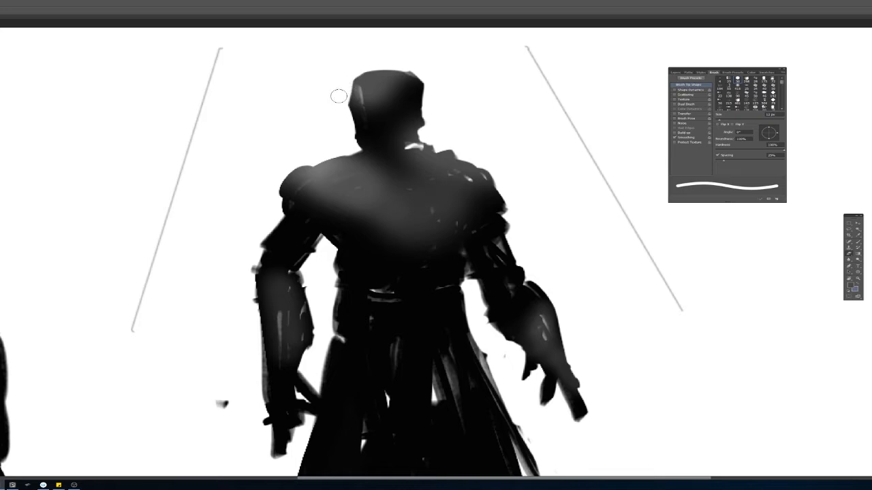
{"action": "left_click_drag", "start_coordinate": [418, 145], "coordinate": [457, 152]}
{"action": "key", "text": "b"}
{"action": "left_click", "coordinate": [402, 142], "text": "alt"}
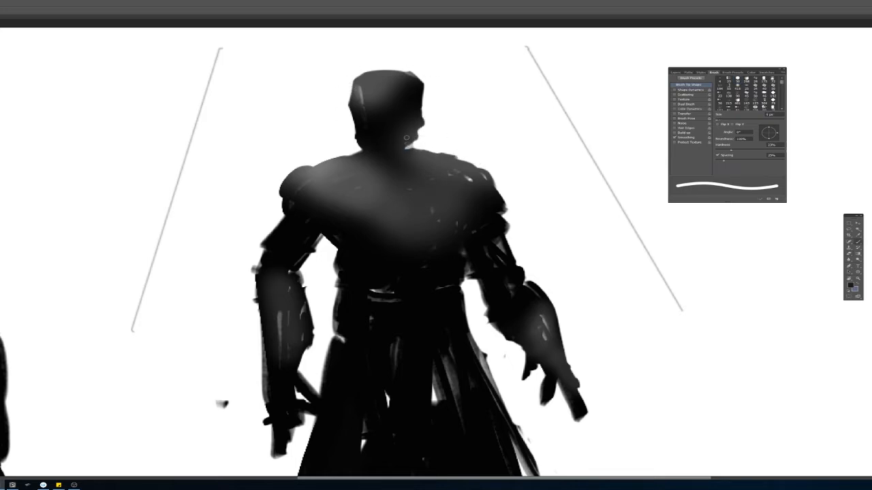
{"action": "left_click_drag", "start_coordinate": [402, 144], "coordinate": [417, 146]}
Step: Draw a thin black curved seam line down the side of the figure's head
{"action": "key", "text": "z"}
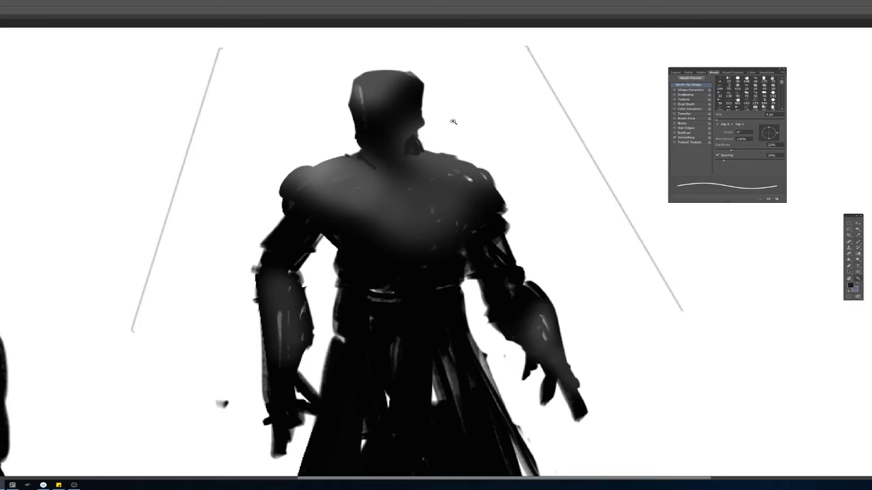
{"action": "mouse_move", "coordinate": [453, 122]}
{"action": "left_mouse_down"}
{"action": "mouse_move", "coordinate": [481, 125]}
{"action": "mouse_move", "coordinate": [475, 141]}
{"action": "left_mouse_up"}
{"action": "key", "text": "b"}
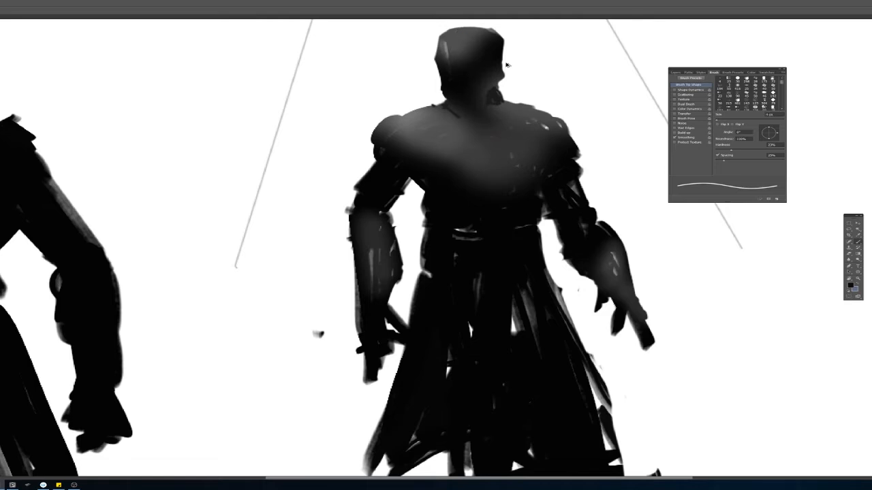
{"action": "key", "text": "z"}
{"action": "mouse_move", "coordinate": [502, 67]}
{"action": "left_mouse_down"}
{"action": "mouse_move", "coordinate": [474, 125]}
{"action": "mouse_move", "coordinate": [483, 136]}
{"action": "mouse_move", "coordinate": [373, 121]}
{"action": "left_mouse_up"}
{"action": "key", "text": "b"}
{"action": "left_click_drag", "start_coordinate": [381, 61], "coordinate": [362, 102]}
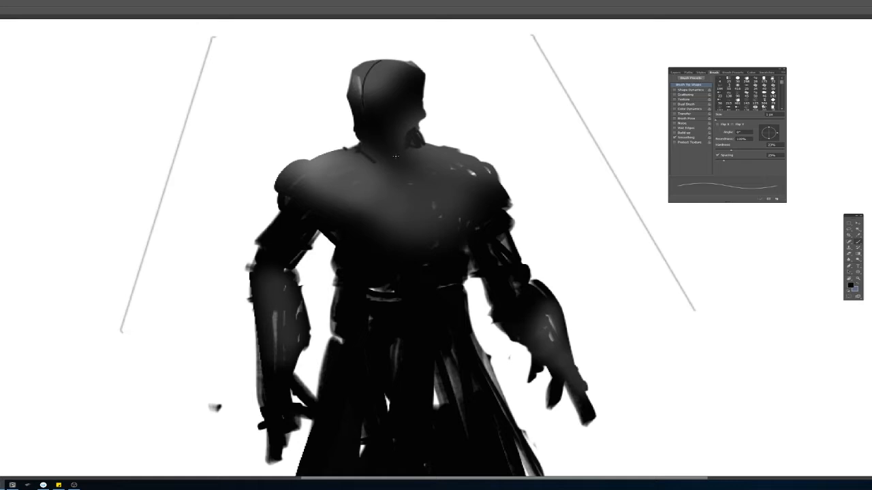
Step: Draw thin black seam lines down the middle of the chest and around both shoulders, redoing unsatisfactory strokes
{"action": "left_click_drag", "start_coordinate": [413, 173], "coordinate": [429, 231]}
{"action": "key", "text": "ctrl+z"}
{"action": "left_click_drag", "start_coordinate": [409, 165], "coordinate": [426, 235]}
{"action": "key", "text": "ctrl+z"}
{"action": "left_click_drag", "start_coordinate": [417, 176], "coordinate": [429, 201]}
{"action": "left_click_drag", "start_coordinate": [312, 161], "coordinate": [345, 203]}
{"action": "key", "text": "ctrl+z"}
{"action": "left_click_drag", "start_coordinate": [319, 158], "coordinate": [348, 208]}
{"action": "left_click_drag", "start_coordinate": [447, 151], "coordinate": [487, 181]}
Step: Enlarge the brush and paint a grey rim under the shoulder plate with small black accents along its seam
{"action": "key", "text": "bracketright"}
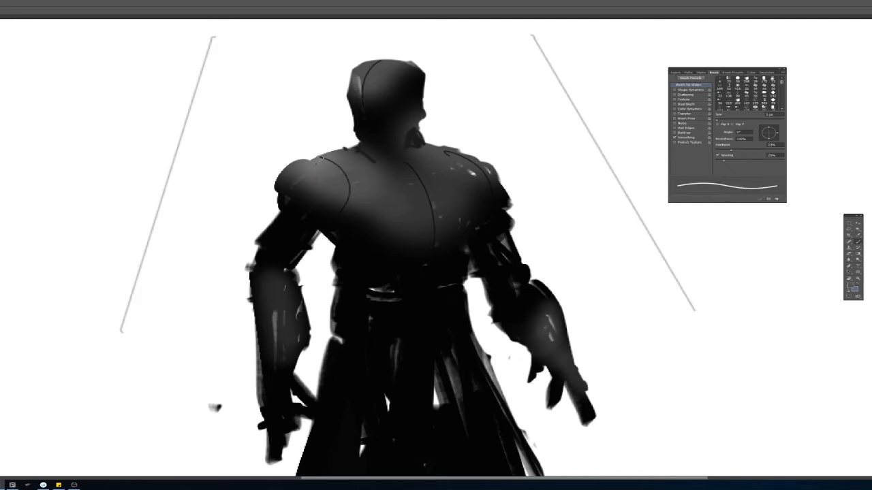
{"action": "left_click_drag", "start_coordinate": [276, 216], "coordinate": [317, 230]}
{"action": "key", "text": "ctrl+z"}
{"action": "left_click", "coordinate": [315, 195], "text": "alt"}
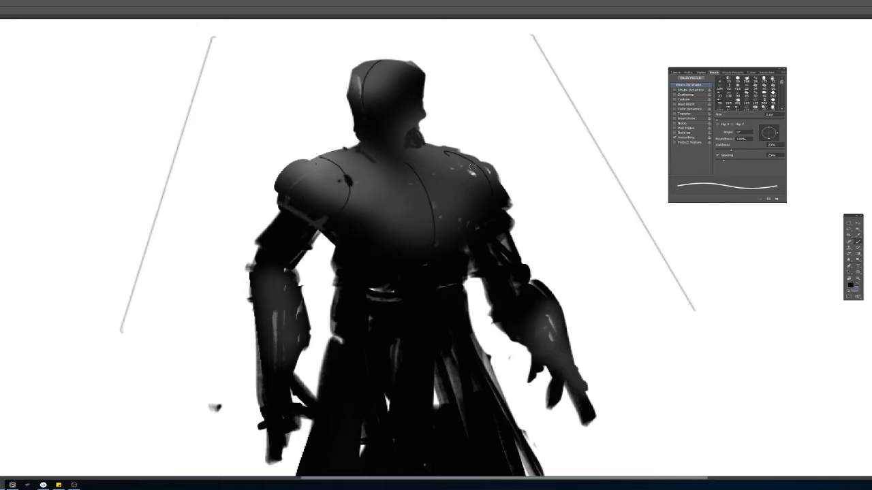
Step: Widen the straight-hanging forearm with sampled grey strokes along its outer edge and define the elbow joint in black
{"action": "left_click", "coordinate": [275, 301], "text": "alt"}
{"action": "left_click", "coordinate": [286, 292], "text": "alt"}
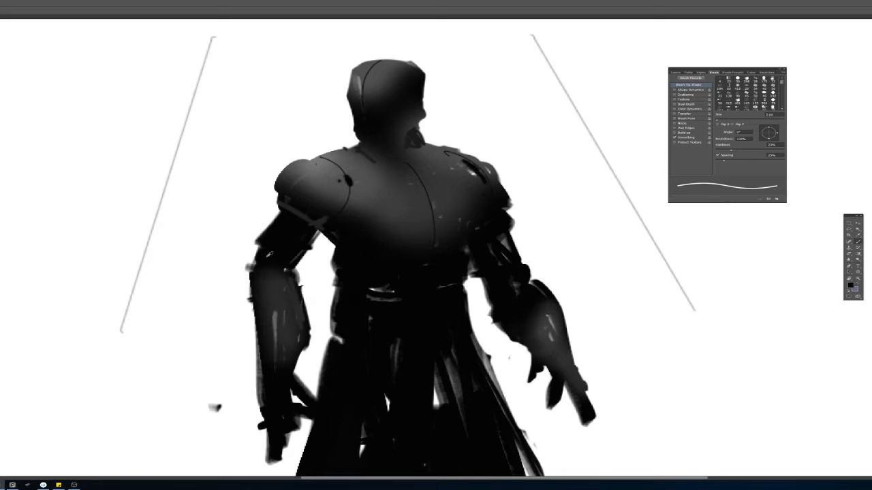
{"action": "mouse_move", "coordinate": [304, 297]}
{"action": "left_mouse_down"}
{"action": "mouse_move", "coordinate": [262, 267]}
{"action": "mouse_move", "coordinate": [297, 291]}
{"action": "left_mouse_up"}
{"action": "left_click", "coordinate": [274, 258], "text": "alt"}
{"action": "left_click", "coordinate": [286, 297], "text": "alt"}
{"action": "mouse_move", "coordinate": [251, 267]}
{"action": "left_mouse_down"}
{"action": "mouse_move", "coordinate": [264, 313]}
{"action": "mouse_move", "coordinate": [261, 378]}
{"action": "mouse_move", "coordinate": [241, 267]}
{"action": "mouse_move", "coordinate": [262, 401]}
{"action": "mouse_move", "coordinate": [266, 381]}
{"action": "mouse_move", "coordinate": [258, 368]}
{"action": "left_mouse_up"}
{"action": "key", "text": "ctrl+z"}
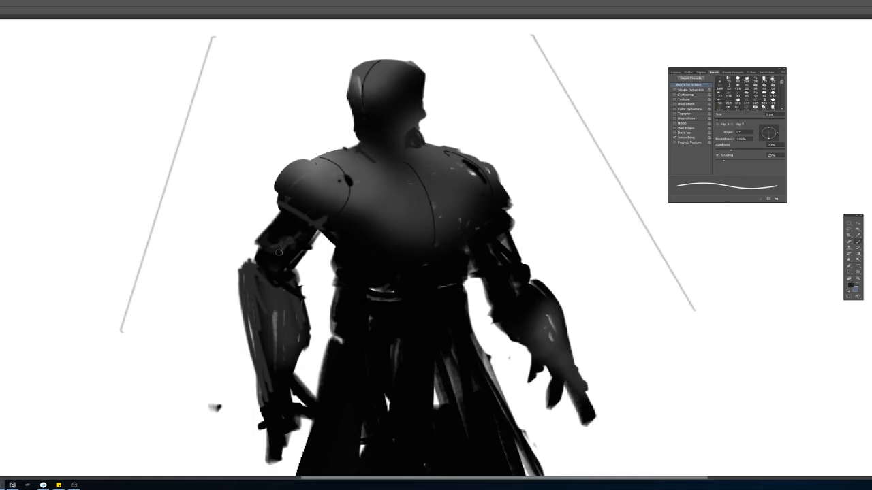
Step: Add black accents along the shoulder plate seam, the face profile, the chin and the collar
{"action": "mouse_move", "coordinate": [351, 194]}
{"action": "left_mouse_down"}
{"action": "mouse_move", "coordinate": [332, 214]}
{"action": "mouse_move", "coordinate": [344, 186]}
{"action": "left_mouse_up"}
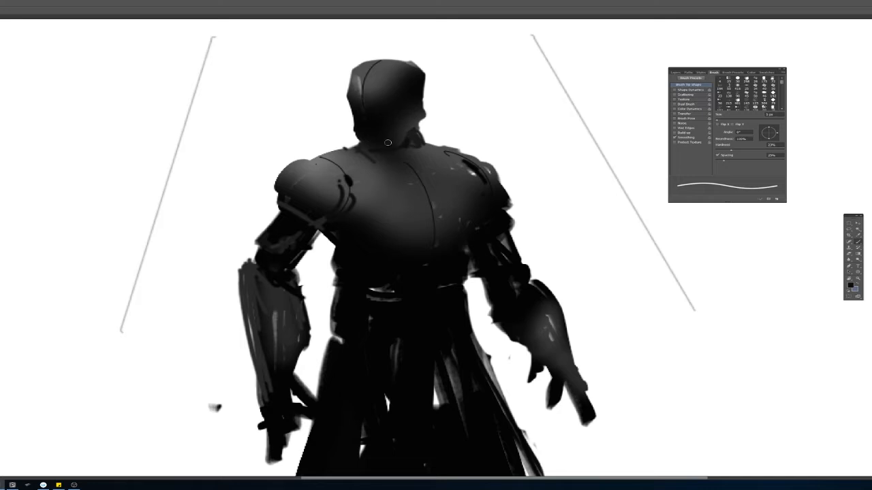
{"action": "left_click_drag", "start_coordinate": [414, 126], "coordinate": [423, 119]}
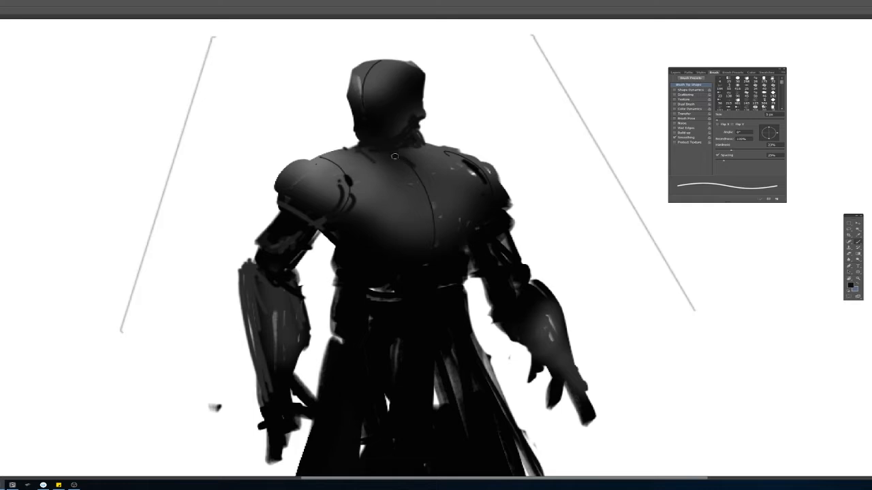
{"action": "left_click_drag", "start_coordinate": [421, 144], "coordinate": [413, 159]}
{"action": "left_click_drag", "start_coordinate": [315, 160], "coordinate": [325, 163]}
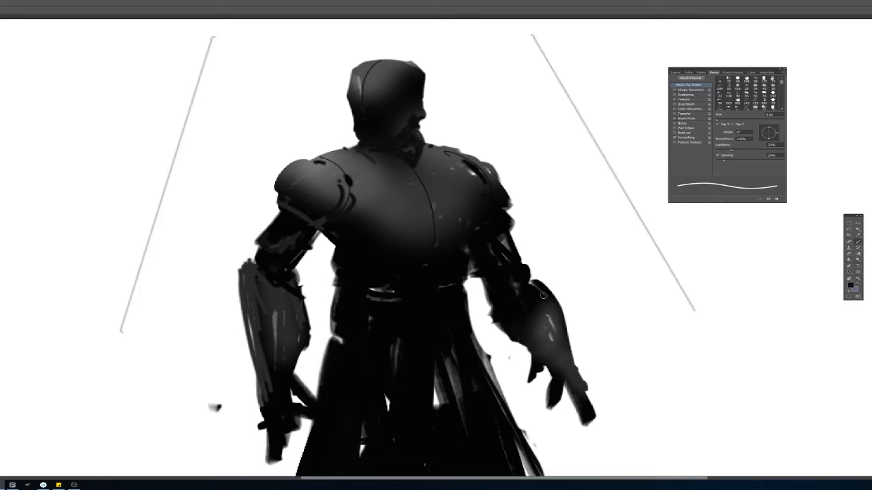
Step: Sample the chest's grey and switch to a soft brush tip with 1% hardness
{"action": "key", "text": "z"}
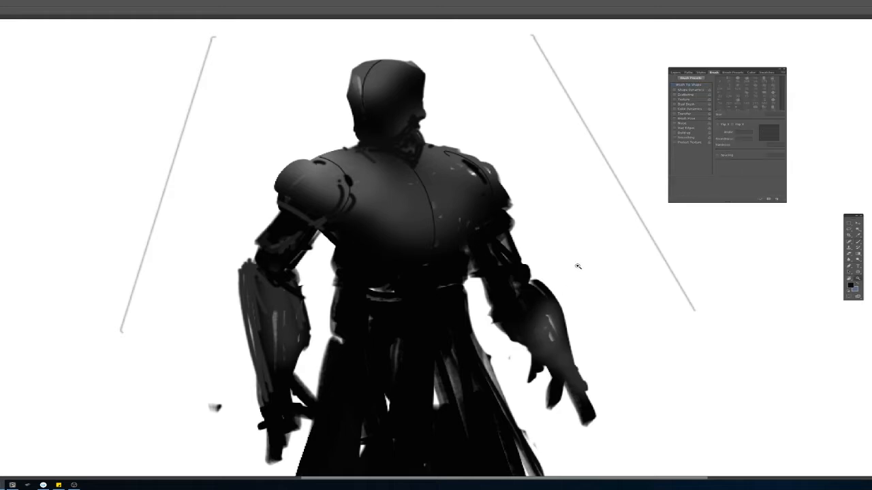
{"action": "key", "text": "b"}
{"action": "left_click", "coordinate": [424, 202], "text": "alt"}
{"action": "key", "text": "z"}
{"action": "left_click_drag", "start_coordinate": [560, 215], "coordinate": [546, 211]}
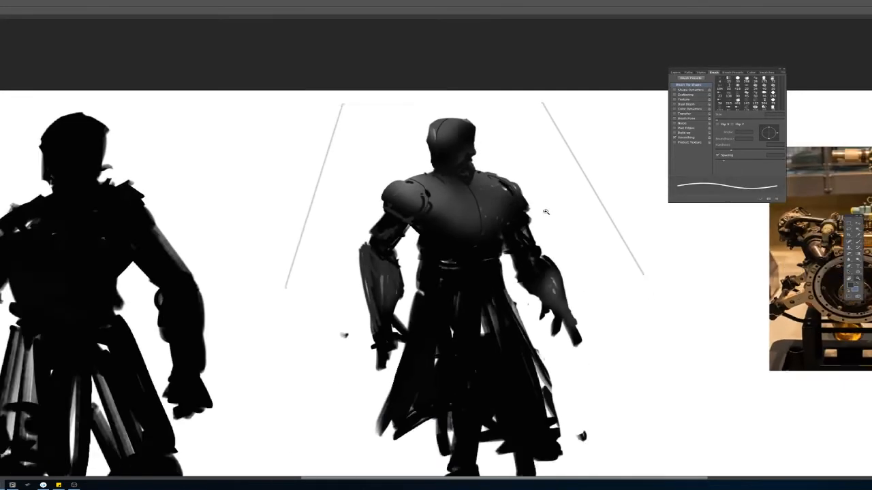
{"action": "left_click", "coordinate": [545, 212]}
{"action": "key", "text": "b"}
{"action": "right_click", "coordinate": [619, 221]}
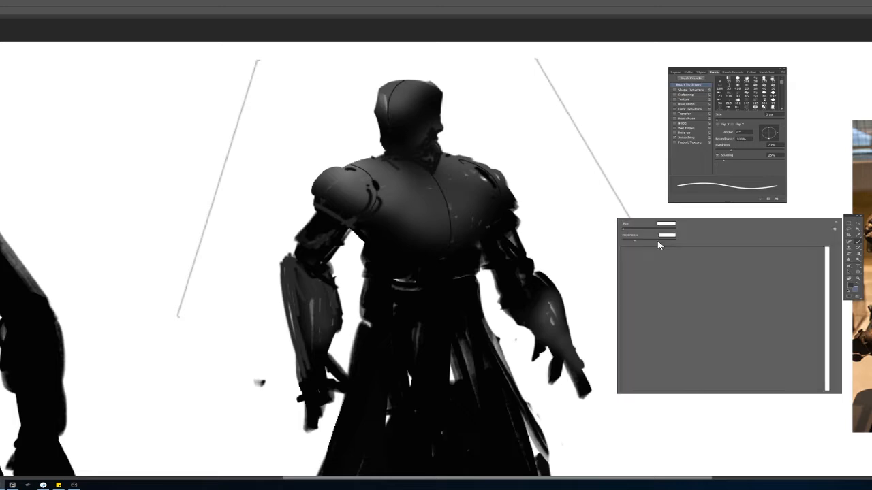
{"action": "left_click", "coordinate": [789, 253]}
Step: Brush soft tone over the torso and far shoulder, and flip the canvas horizontally
{"action": "mouse_move", "coordinate": [419, 193]}
{"action": "left_mouse_down"}
{"action": "mouse_move", "coordinate": [460, 276]}
{"action": "mouse_move", "coordinate": [428, 254]}
{"action": "left_mouse_up"}
{"action": "key", "text": "ctrl+z"}
{"action": "mouse_move", "coordinate": [461, 306]}
{"action": "left_mouse_down"}
{"action": "mouse_move", "coordinate": [445, 229]}
{"action": "mouse_move", "coordinate": [477, 240]}
{"action": "mouse_move", "coordinate": [461, 294]}
{"action": "left_mouse_up"}
{"action": "left_click_drag", "start_coordinate": [512, 173], "coordinate": [493, 185]}
{"action": "key", "text": "ctrl+shift+h"}
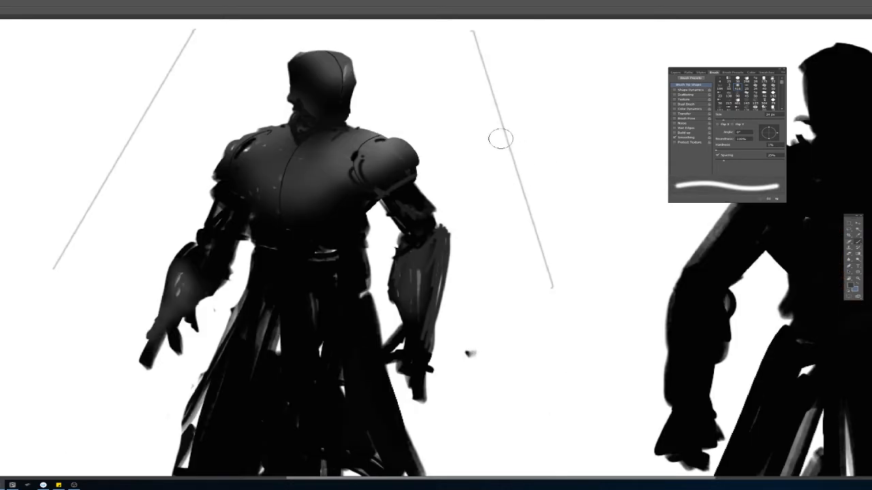
Step: Paint a soft grey light down the coat panel beside the straight-hanging arm, from waist to hem
{"action": "mouse_move", "coordinate": [368, 247]}
{"action": "left_mouse_down"}
{"action": "mouse_move", "coordinate": [363, 163]}
{"action": "mouse_move", "coordinate": [378, 173]}
{"action": "mouse_move", "coordinate": [312, 181]}
{"action": "mouse_move", "coordinate": [344, 189]}
{"action": "mouse_move", "coordinate": [390, 327]}
{"action": "left_mouse_up"}
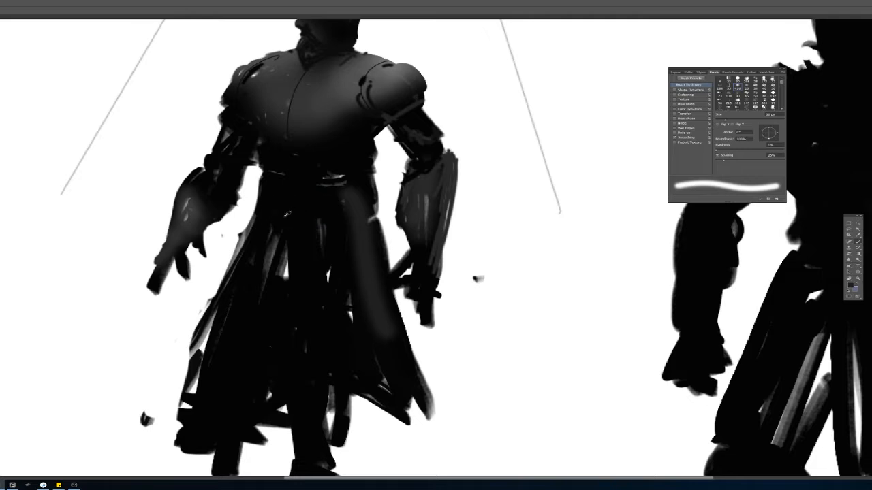
{"action": "left_click_drag", "start_coordinate": [290, 220], "coordinate": [327, 232]}
{"action": "left_click", "coordinate": [344, 259], "text": "alt"}
{"action": "mouse_move", "coordinate": [326, 390]}
{"action": "left_mouse_down"}
{"action": "mouse_move", "coordinate": [362, 288]}
{"action": "mouse_move", "coordinate": [360, 397]}
{"action": "left_mouse_up"}
{"action": "mouse_move", "coordinate": [363, 202]}
{"action": "left_mouse_down"}
{"action": "mouse_move", "coordinate": [346, 209]}
{"action": "mouse_move", "coordinate": [389, 234]}
{"action": "left_mouse_up"}
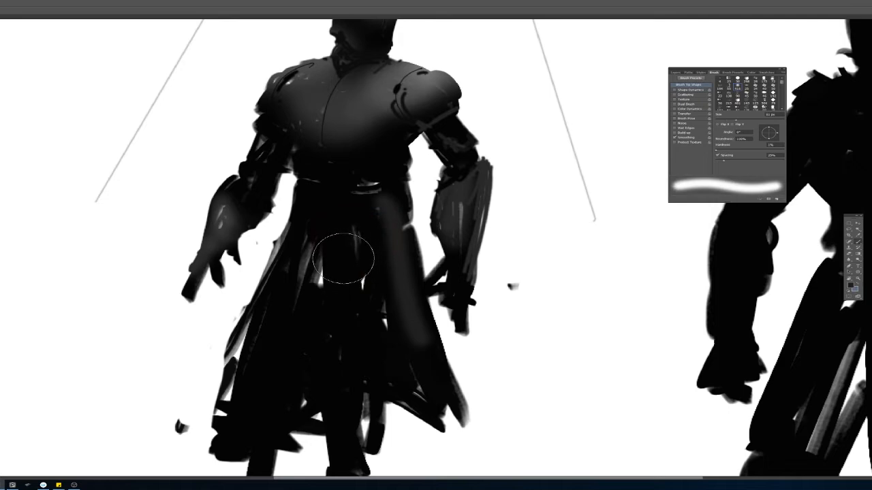
Step: Paint over the chest seam with soft grey and rework both shoulder plates with sampled tones and a smaller brush
{"action": "left_click_drag", "start_coordinate": [381, 121], "coordinate": [360, 126]}
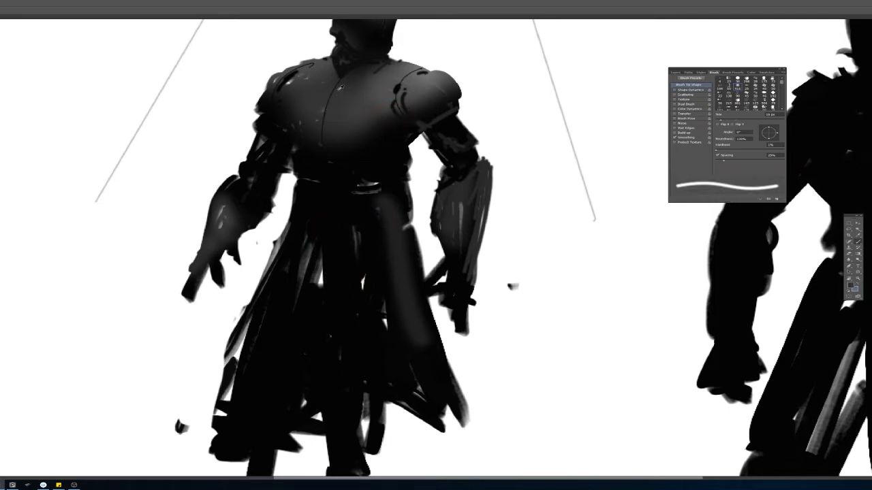
{"action": "left_click_drag", "start_coordinate": [329, 72], "coordinate": [370, 68]}
{"action": "left_click", "coordinate": [380, 164], "text": "alt"}
{"action": "left_click", "coordinate": [293, 77], "text": "alt"}
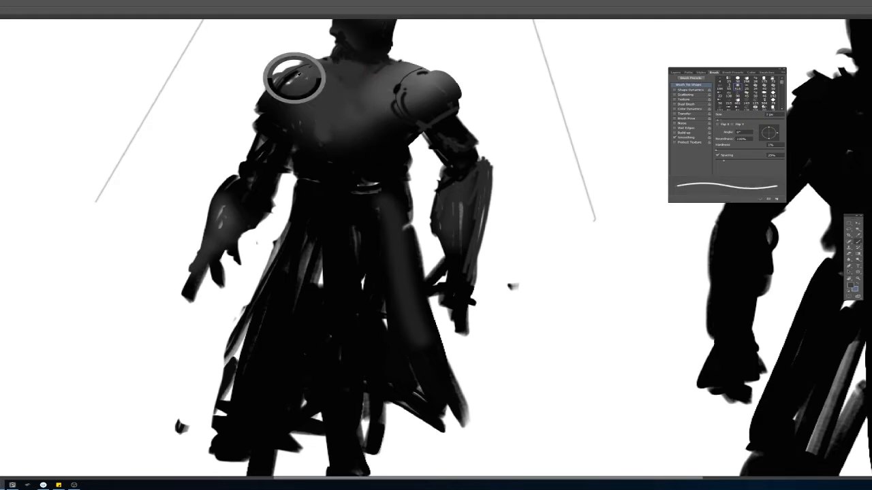
{"action": "mouse_move", "coordinate": [282, 83]}
{"action": "left_mouse_down"}
{"action": "mouse_move", "coordinate": [295, 73]}
{"action": "mouse_move", "coordinate": [280, 89]}
{"action": "left_mouse_up"}
{"action": "mouse_move", "coordinate": [400, 85]}
{"action": "left_mouse_down"}
{"action": "mouse_move", "coordinate": [406, 108]}
{"action": "mouse_move", "coordinate": [428, 95]}
{"action": "mouse_move", "coordinate": [423, 123]}
{"action": "mouse_move", "coordinate": [459, 102]}
{"action": "left_mouse_up"}
Step: Paint a jagged black shoulder plate edge on the side of the outstretched arm using sampled black
{"action": "left_click", "coordinate": [402, 128], "text": "alt"}
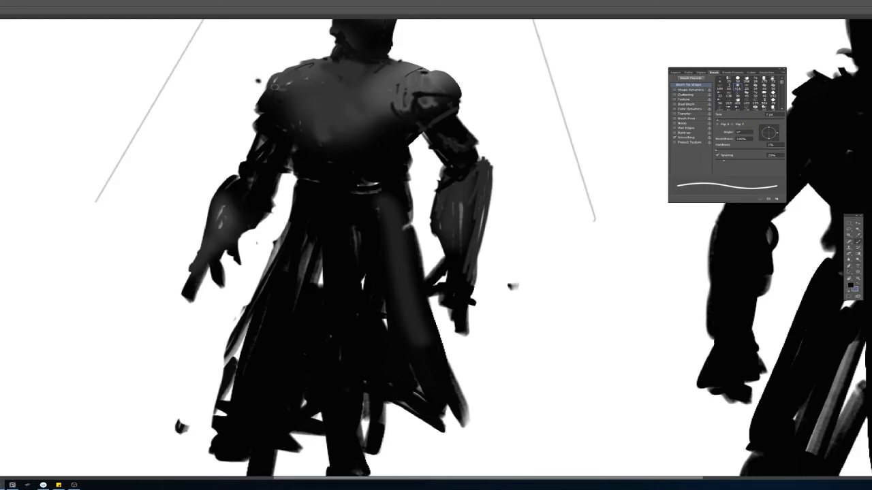
{"action": "left_click_drag", "start_coordinate": [257, 81], "coordinate": [302, 99]}
{"action": "mouse_move", "coordinate": [301, 99]}
{"action": "left_mouse_down"}
{"action": "mouse_move", "coordinate": [296, 125]}
{"action": "mouse_move", "coordinate": [262, 87]}
{"action": "left_mouse_up"}
Step: Shrink the brush and sketch thin black construction lines down the chest and around the upper abdomen
{"action": "key", "text": "bracketleft"}
{"action": "key", "text": "bracketleft"}
{"action": "key", "text": "bracketleft"}
{"action": "key", "text": "bracketleft"}
{"action": "key", "text": "bracketleft"}
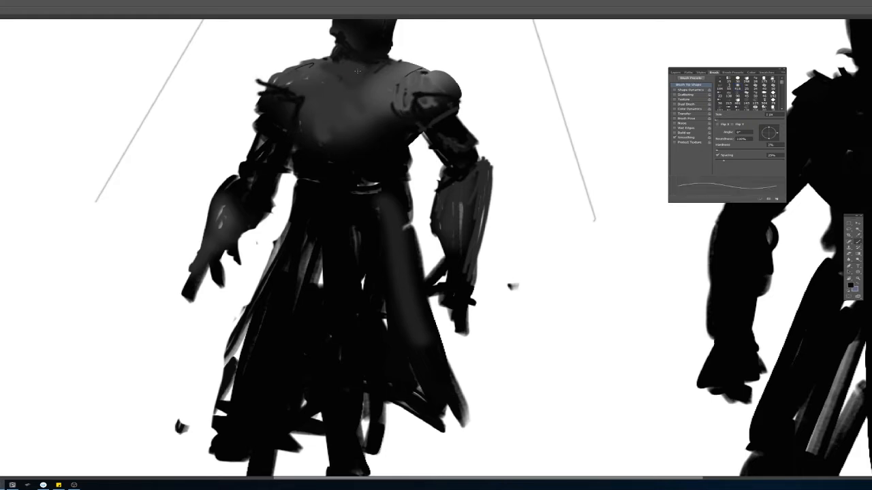
{"action": "left_click_drag", "start_coordinate": [353, 63], "coordinate": [356, 112]}
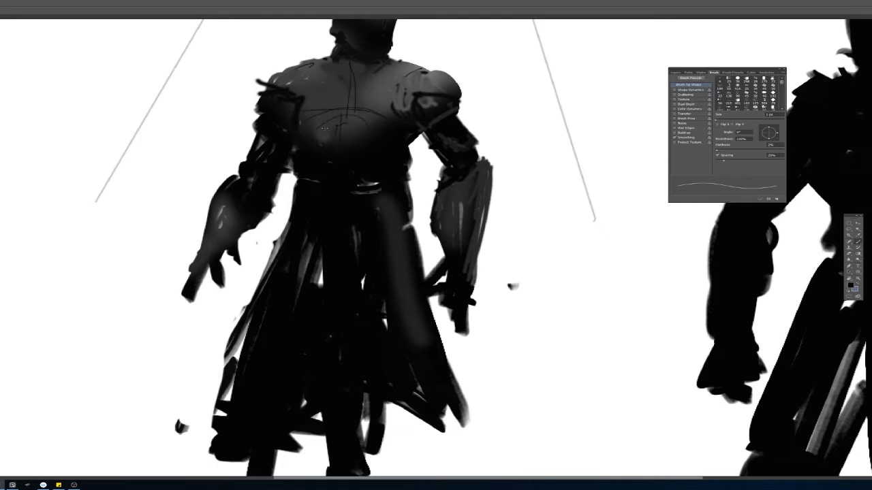
{"action": "left_click_drag", "start_coordinate": [341, 147], "coordinate": [348, 131]}
Step: Enlarge the brush and paint a grey streak down the coat panel on the outstretched arm's side with sampled chest grey
{"action": "right_click", "coordinate": [343, 195], "text": "alt"}
{"action": "left_click", "coordinate": [350, 142], "text": "alt"}
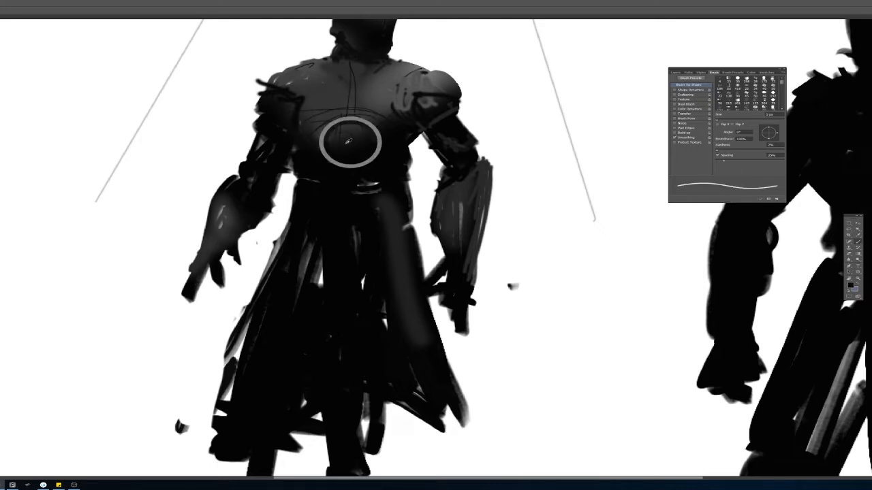
{"action": "right_click", "coordinate": [349, 212], "text": "alt"}
{"action": "right_click", "coordinate": [343, 205], "text": "alt"}
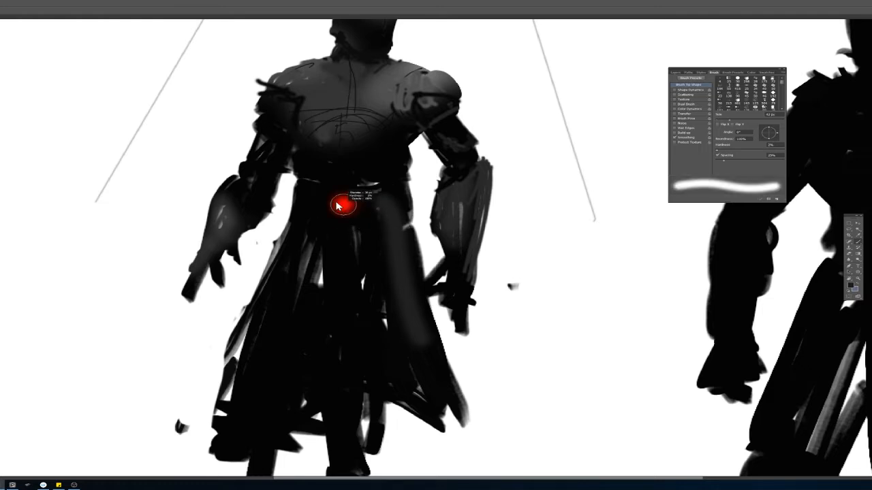
{"action": "left_click", "coordinate": [370, 105], "text": "alt"}
{"action": "left_click_drag", "start_coordinate": [332, 198], "coordinate": [286, 307]}
{"action": "left_click_drag", "start_coordinate": [310, 232], "coordinate": [287, 289]}
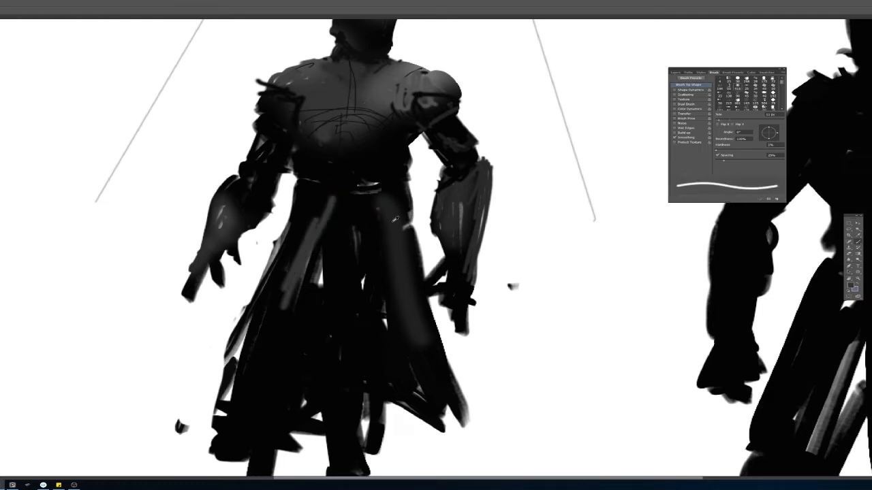
Step: Choose a large soft brush tip and blend broad dark grey light down the coat panel below the outstretched arm
{"action": "right_click", "coordinate": [459, 226]}
{"action": "left_click", "coordinate": [550, 268]}
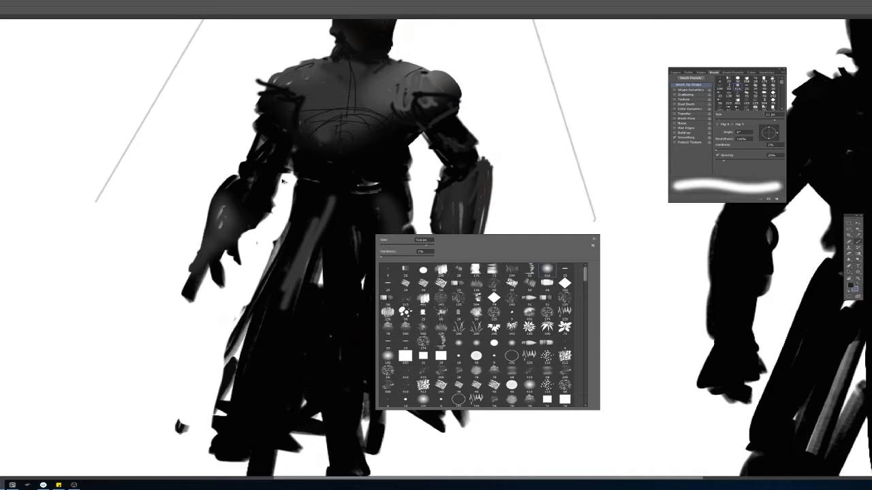
{"action": "right_click", "coordinate": [276, 188], "text": "alt"}
{"action": "right_click", "coordinate": [362, 179], "text": "alt"}
{"action": "left_click", "coordinate": [389, 225], "text": "alt"}
{"action": "left_click", "coordinate": [335, 196], "text": "alt"}
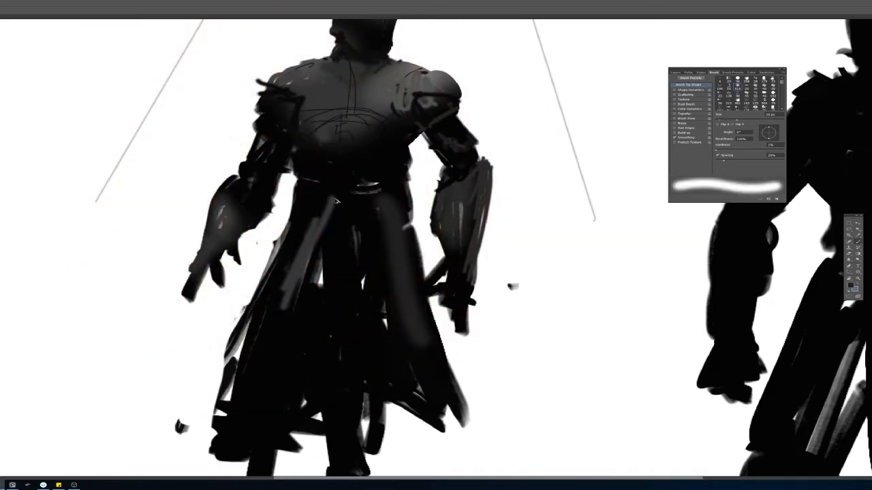
{"action": "key", "text": "bracketright"}
{"action": "key", "text": "bracketright"}
{"action": "key", "text": "bracketright"}
{"action": "left_click_drag", "start_coordinate": [319, 215], "coordinate": [269, 339]}
{"action": "right_click", "coordinate": [370, 204], "text": "alt"}
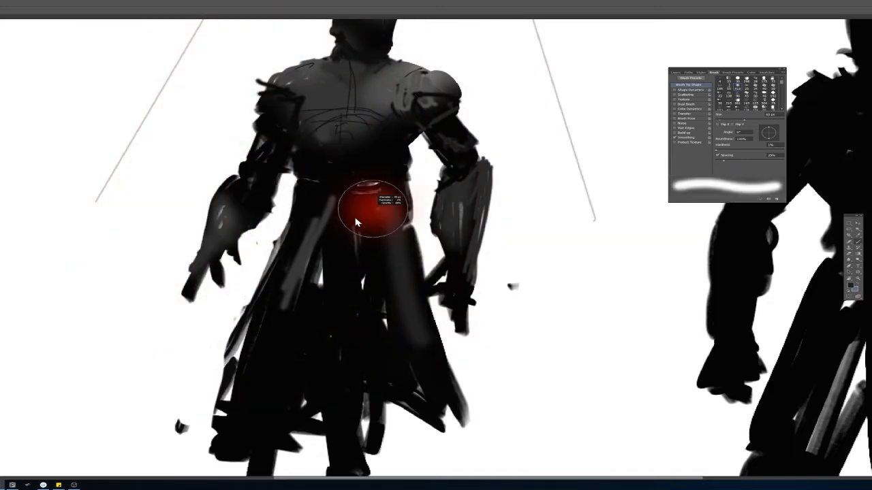
{"action": "left_click_drag", "start_coordinate": [315, 204], "coordinate": [265, 382]}
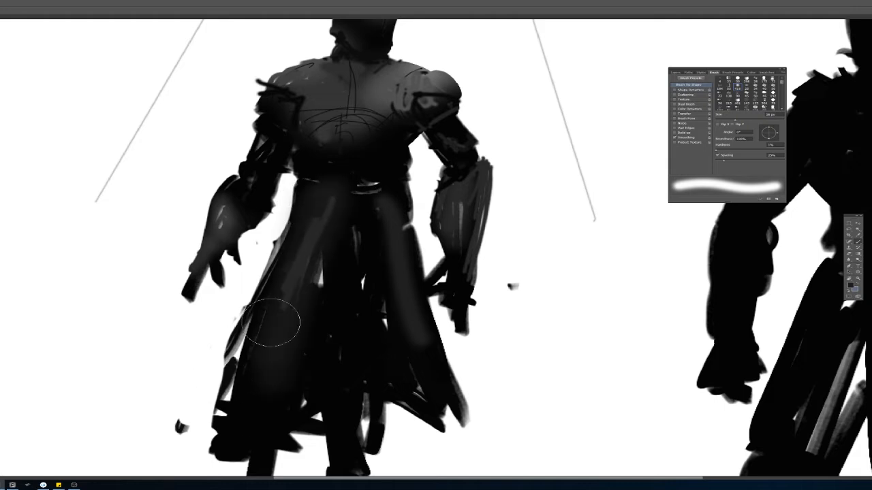
Step: Reduce the brush and fill the coat's centre from waist to legs with soft sampled grey, picking up a dark waist tone
{"action": "right_click", "coordinate": [347, 219], "text": "alt"}
{"action": "mouse_move", "coordinate": [337, 209]}
{"action": "left_mouse_down"}
{"action": "mouse_move", "coordinate": [273, 336]}
{"action": "mouse_move", "coordinate": [297, 299]}
{"action": "left_mouse_up"}
{"action": "mouse_move", "coordinate": [335, 229]}
{"action": "left_mouse_down"}
{"action": "mouse_move", "coordinate": [293, 297]}
{"action": "mouse_move", "coordinate": [352, 300]}
{"action": "left_mouse_up"}
{"action": "left_click", "coordinate": [314, 232], "text": "alt"}
{"action": "left_click_drag", "start_coordinate": [321, 274], "coordinate": [329, 293]}
{"action": "left_click_drag", "start_coordinate": [327, 252], "coordinate": [334, 276]}
{"action": "mouse_move", "coordinate": [341, 306]}
{"action": "left_mouse_down"}
{"action": "mouse_move", "coordinate": [317, 308]}
{"action": "mouse_move", "coordinate": [317, 336]}
{"action": "left_mouse_up"}
{"action": "mouse_move", "coordinate": [380, 339]}
{"action": "left_mouse_down"}
{"action": "mouse_move", "coordinate": [351, 362]}
{"action": "mouse_move", "coordinate": [320, 326]}
{"action": "mouse_move", "coordinate": [335, 413]}
{"action": "mouse_move", "coordinate": [316, 338]}
{"action": "left_mouse_up"}
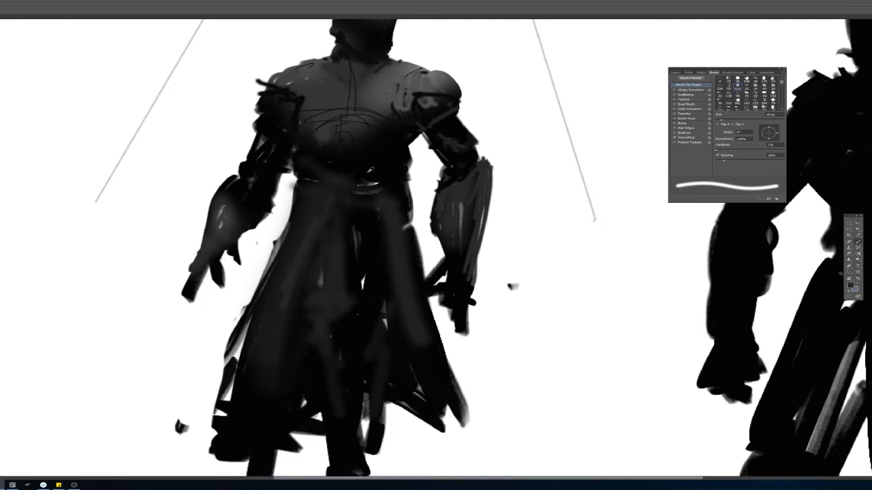
{"action": "left_click", "coordinate": [331, 158], "text": "alt"}
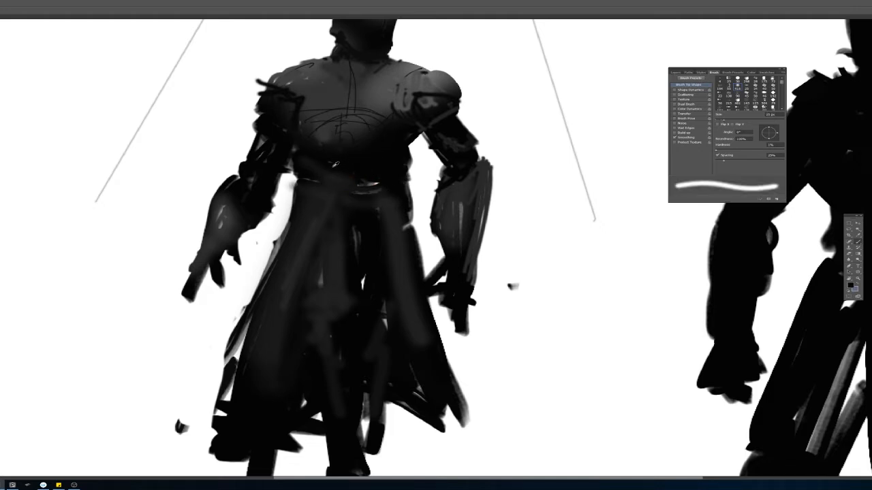
Step: Soften and darken the highlights around the second figure's waist and belt with a sampled dark tone
{"action": "mouse_move", "coordinate": [335, 170]}
{"action": "left_mouse_down"}
{"action": "mouse_move", "coordinate": [383, 184]}
{"action": "mouse_move", "coordinate": [366, 165]}
{"action": "left_mouse_up"}
{"action": "left_click", "coordinate": [342, 173], "text": "alt"}
{"action": "left_click_drag", "start_coordinate": [361, 209], "coordinate": [291, 187]}
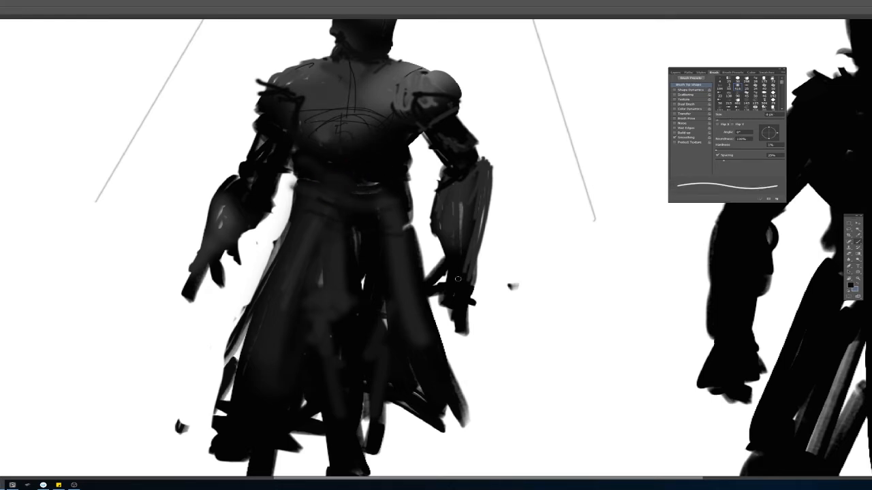
Step: Draw a curved seam over the second figure's head and paint a touch of sampled grey along its side
{"action": "left_click_drag", "start_coordinate": [487, 171], "coordinate": [423, 256]}
{"action": "left_click", "coordinate": [376, 114], "text": "alt"}
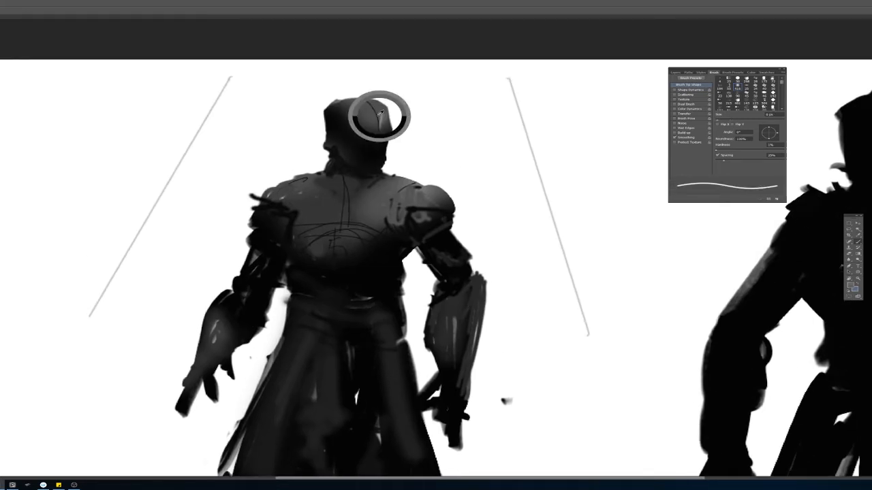
{"action": "left_click_drag", "start_coordinate": [346, 121], "coordinate": [384, 118]}
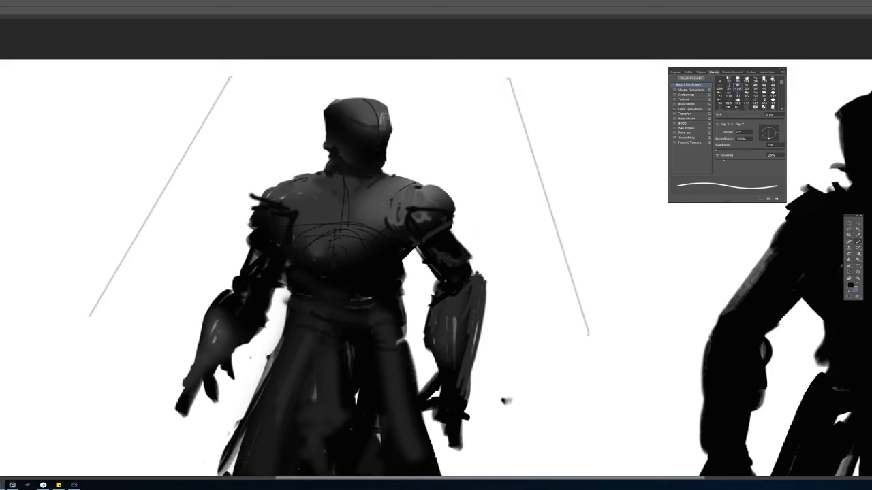
{"action": "key", "text": "ctrl+space"}
{"action": "left_click_drag", "start_coordinate": [482, 188], "coordinate": [471, 186]}
{"action": "left_click_drag", "start_coordinate": [514, 215], "coordinate": [306, 278]}
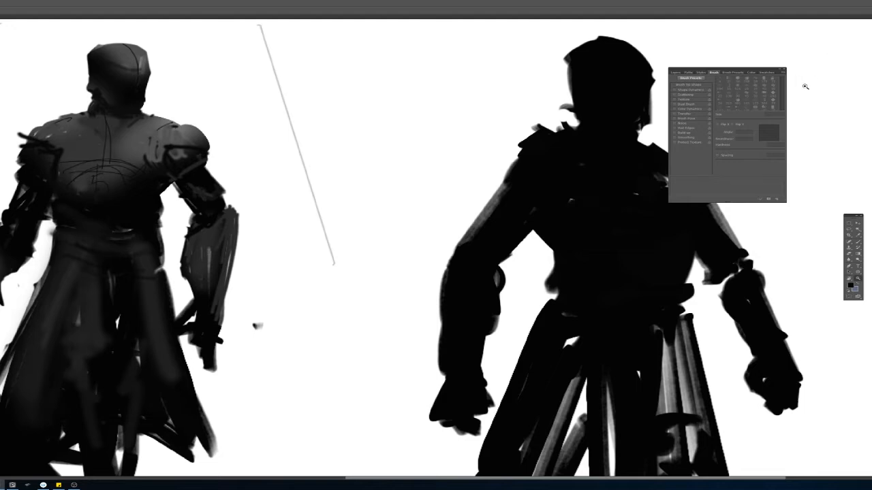
{"action": "left_click_drag", "start_coordinate": [258, 109], "coordinate": [468, 111]}
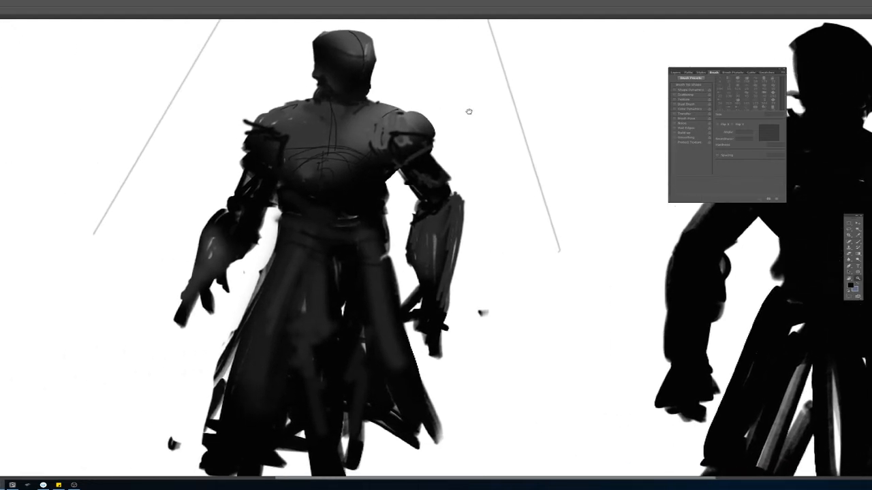
Step: Duplicate the engine photo layer and place the copy over the second figure's torso, leaving the original beside the figure
{"action": "left_click", "coordinate": [674, 72]}
{"action": "left_click_drag", "start_coordinate": [150, 141], "coordinate": [233, 142]}
{"action": "left_click", "coordinate": [855, 221]}
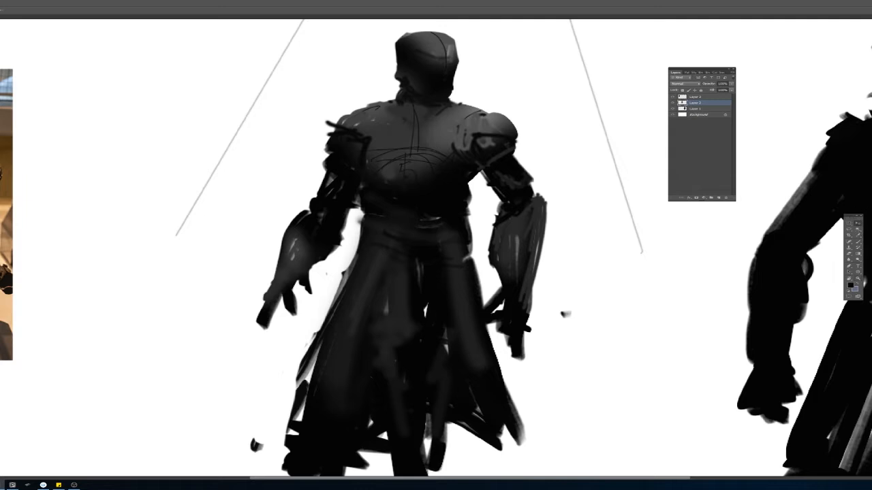
{"action": "left_click_drag", "start_coordinate": [1, 204], "coordinate": [178, 172]}
{"action": "key", "text": "ctrl+j"}
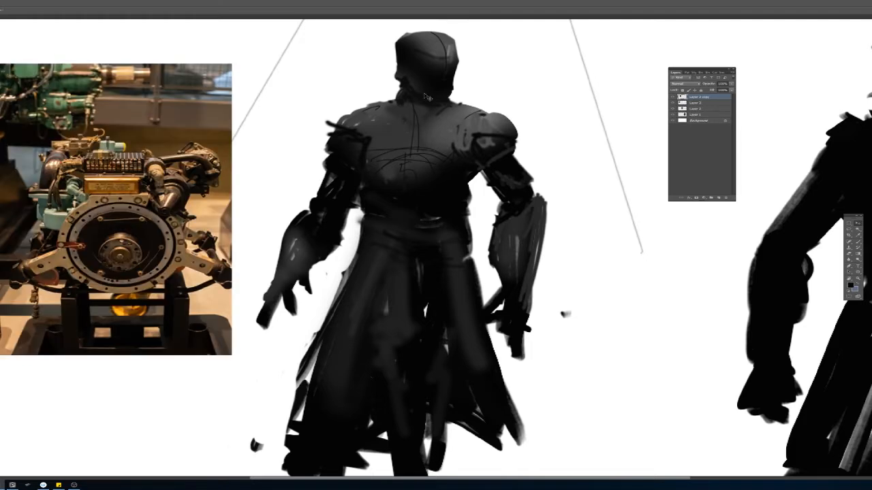
{"action": "key", "text": "ctrl+z"}
{"action": "key", "text": "ctrl+z"}
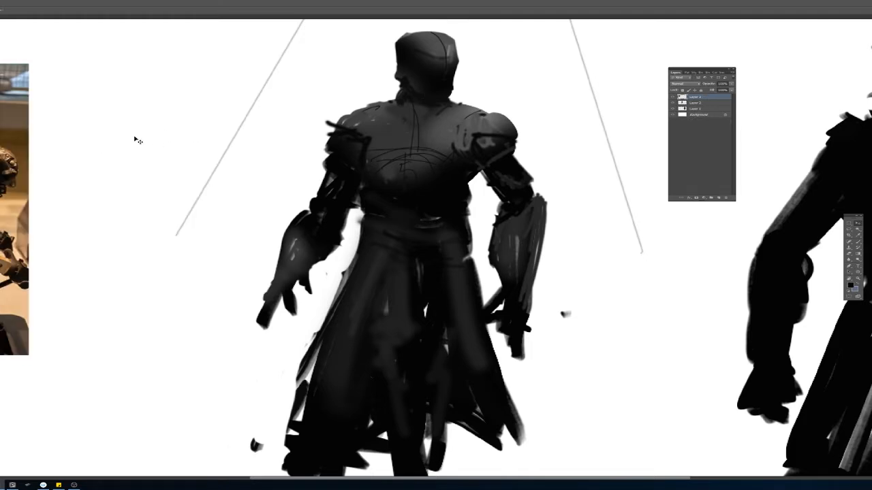
{"action": "left_click_drag", "start_coordinate": [121, 146], "coordinate": [345, 118]}
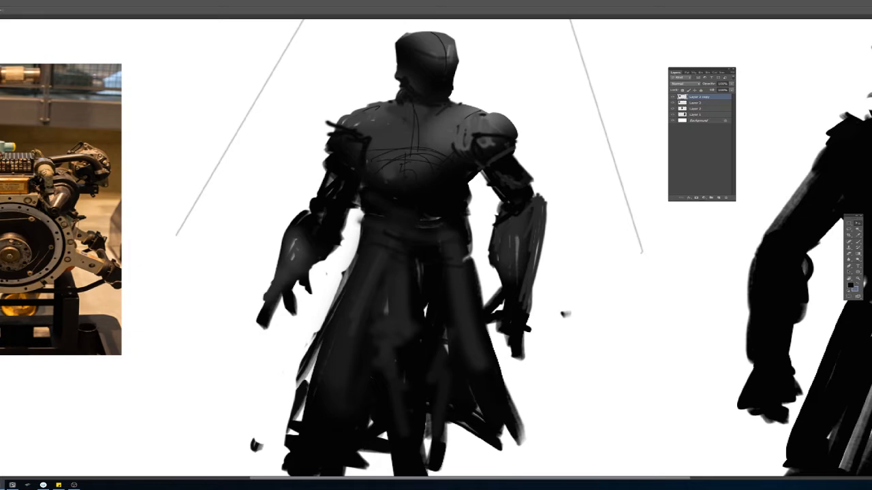
{"action": "left_click_drag", "start_coordinate": [0, 174], "coordinate": [94, 173]}
{"action": "left_click_drag", "start_coordinate": [181, 142], "coordinate": [423, 77]}
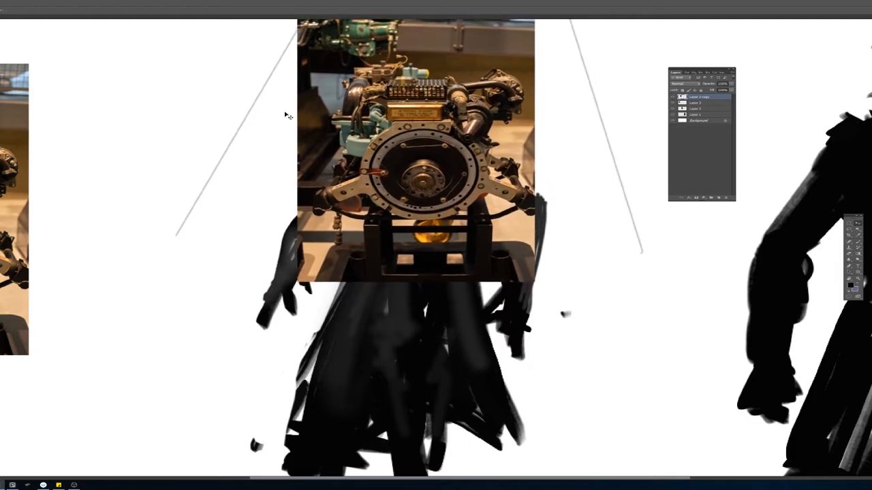
Step: Lower the photo copy's opacity and align its round flywheel with the figure's chest
{"action": "left_click", "coordinate": [732, 84]}
{"action": "left_click", "coordinate": [713, 95]}
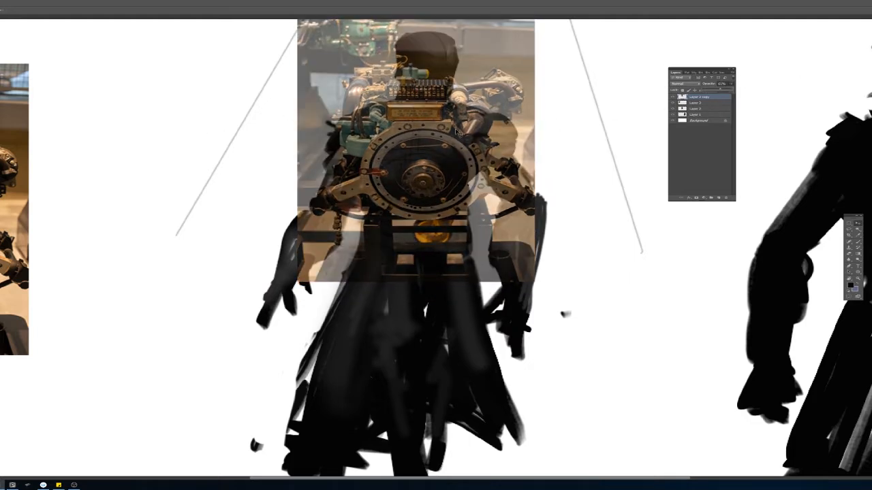
{"action": "left_click", "coordinate": [716, 91]}
{"action": "left_click_drag", "start_coordinate": [777, 98], "coordinate": [771, 93]}
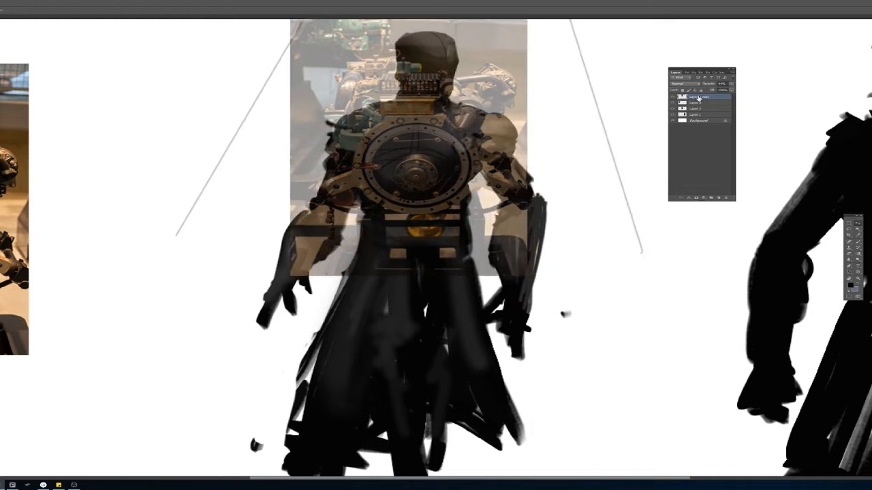
Step: Stack the photo copy directly above the figure's layer and clip it to the silhouette
{"action": "left_click_drag", "start_coordinate": [713, 98], "coordinate": [716, 108]}
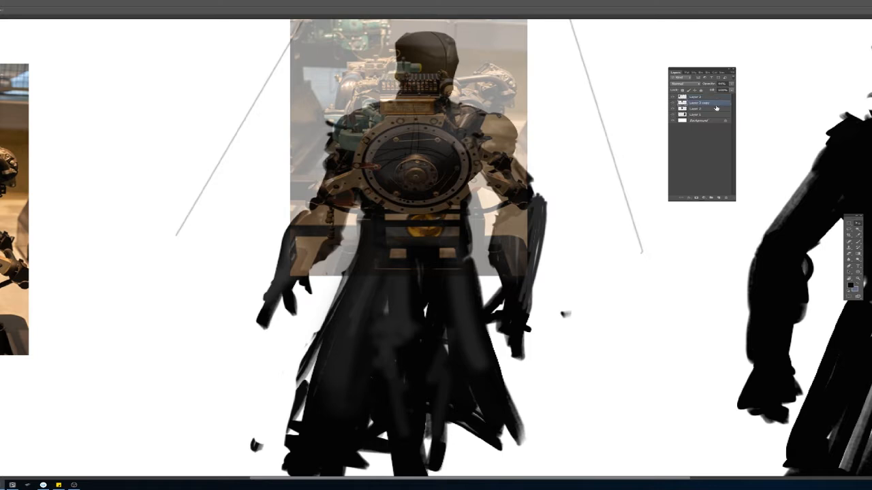
{"action": "left_click", "coordinate": [678, 109]}
{"action": "left_click", "coordinate": [678, 109]}
{"action": "left_click_drag", "start_coordinate": [715, 103], "coordinate": [716, 105]}
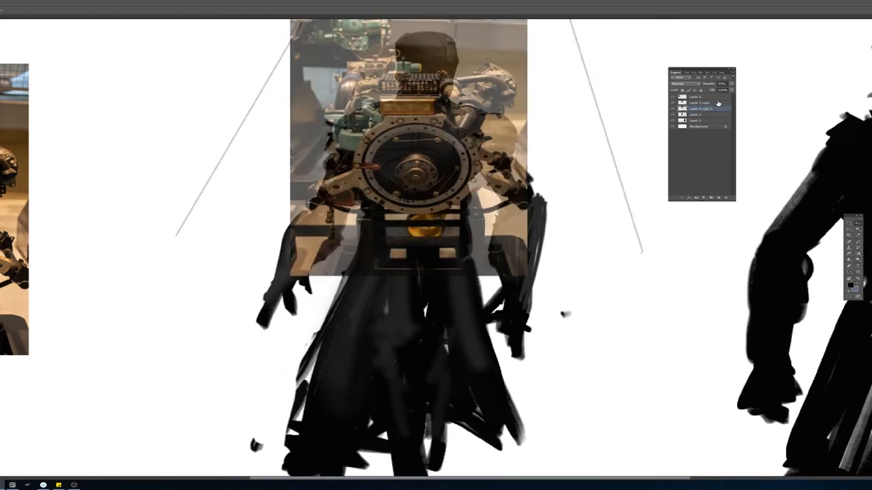
{"action": "key", "text": "ctrl+z"}
{"action": "left_click", "coordinate": [719, 106], "text": "alt"}
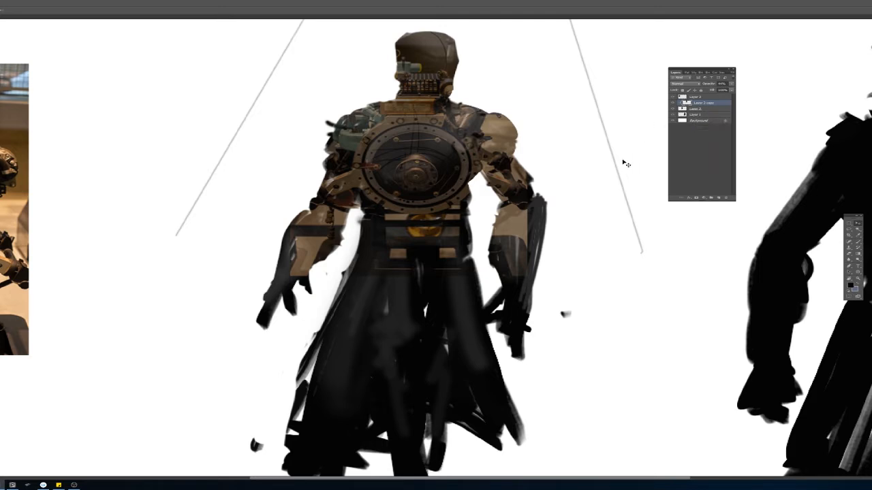
Step: Cut the round flywheel out of the photo copy, paste it as its own layer and stack it beneath the clipped photo
{"action": "scroll", "coordinate": [466, 104], "scroll_direction": "down", "scroll_amount": 2}
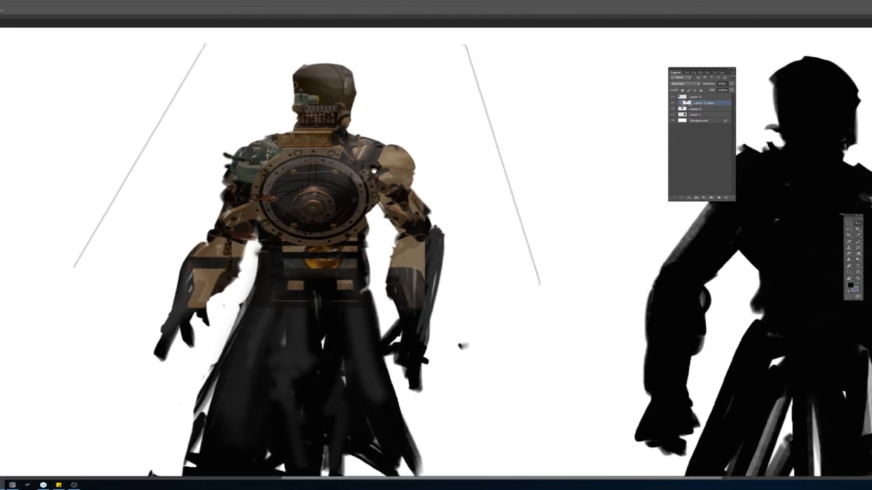
{"action": "scroll", "coordinate": [465, 104], "scroll_direction": "up", "scroll_amount": 4}
{"action": "scroll", "coordinate": [465, 105], "scroll_direction": "down", "scroll_amount": 2}
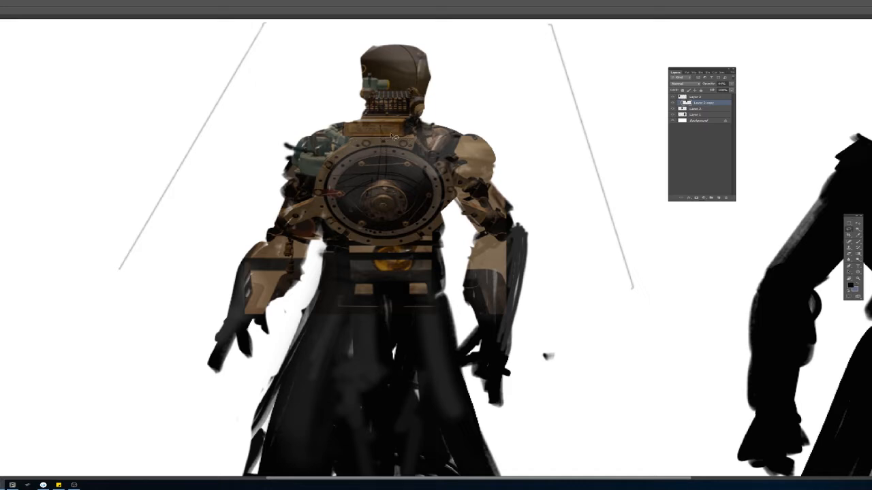
{"action": "mouse_move", "coordinate": [306, 184]}
{"action": "left_mouse_down"}
{"action": "mouse_move", "coordinate": [334, 241]}
{"action": "mouse_move", "coordinate": [437, 243]}
{"action": "mouse_move", "coordinate": [449, 164]}
{"action": "mouse_move", "coordinate": [412, 164]}
{"action": "mouse_move", "coordinate": [388, 149]}
{"action": "left_mouse_up"}
{"action": "key", "text": "ctrl+x"}
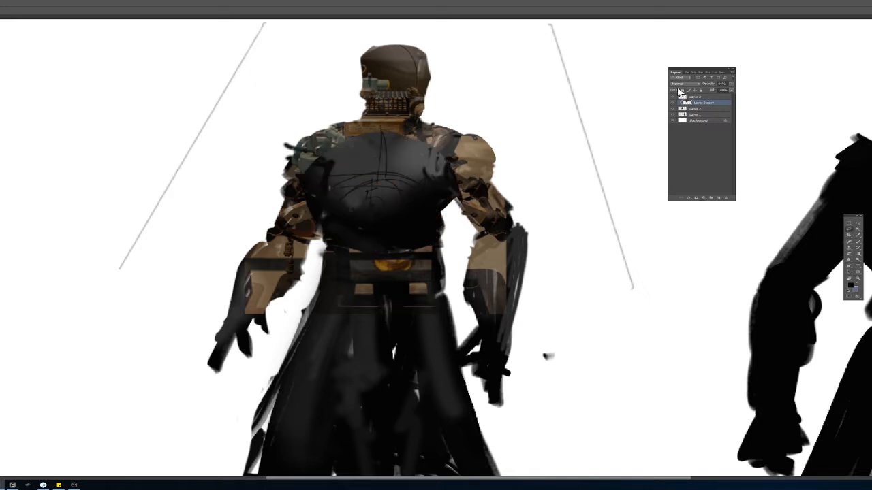
{"action": "key", "text": "ctrl+v"}
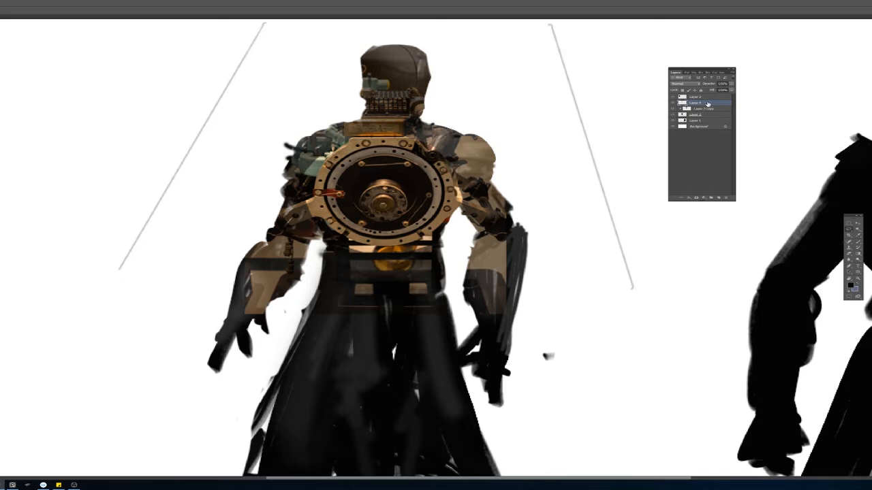
{"action": "left_click_drag", "start_coordinate": [707, 104], "coordinate": [706, 111]}
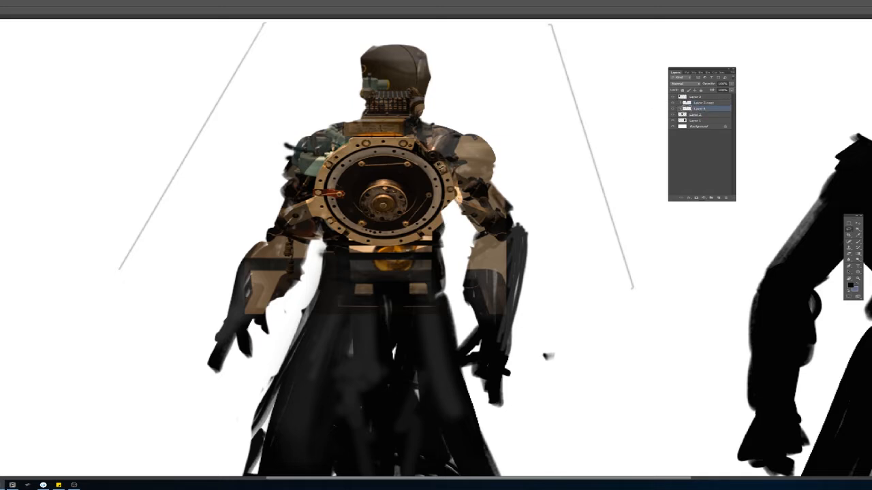
{"action": "left_click_drag", "start_coordinate": [403, 187], "coordinate": [422, 174]}
Step: Lower the flywheel layer's opacity to about half and move it up the chest
{"action": "left_click", "coordinate": [730, 84]}
{"action": "left_click_drag", "start_coordinate": [723, 93], "coordinate": [715, 94]}
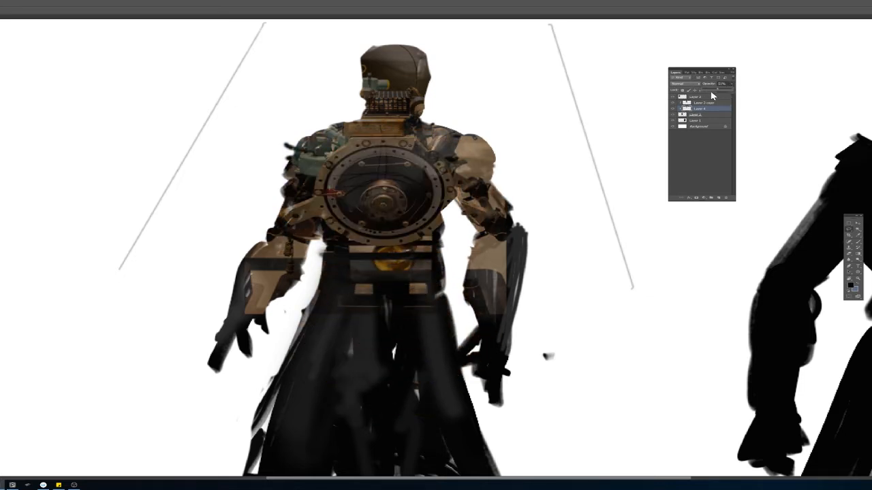
{"action": "left_click_drag", "start_coordinate": [380, 219], "coordinate": [374, 198]}
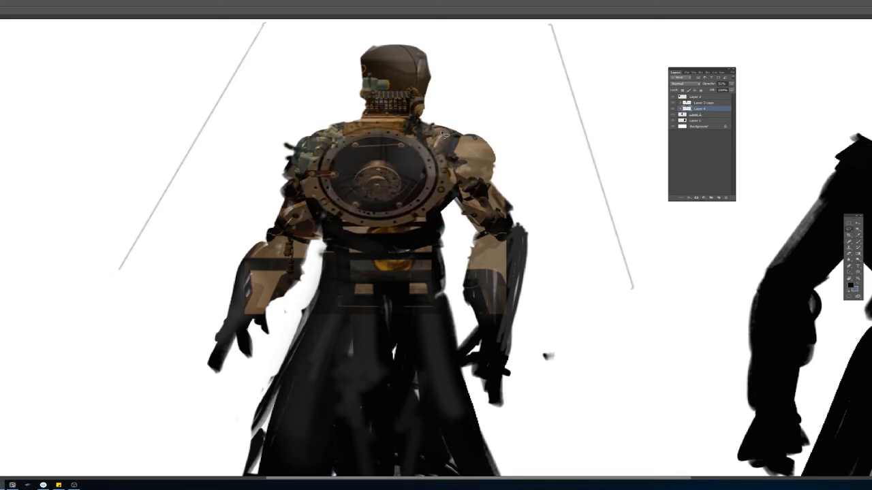
Step: Rotate the flywheel piece 180 degrees and shift it slightly toward the outstretched arm's side of the chest
{"action": "key", "text": "ctrl+t"}
{"action": "left_click_drag", "start_coordinate": [487, 128], "coordinate": [287, 203]}
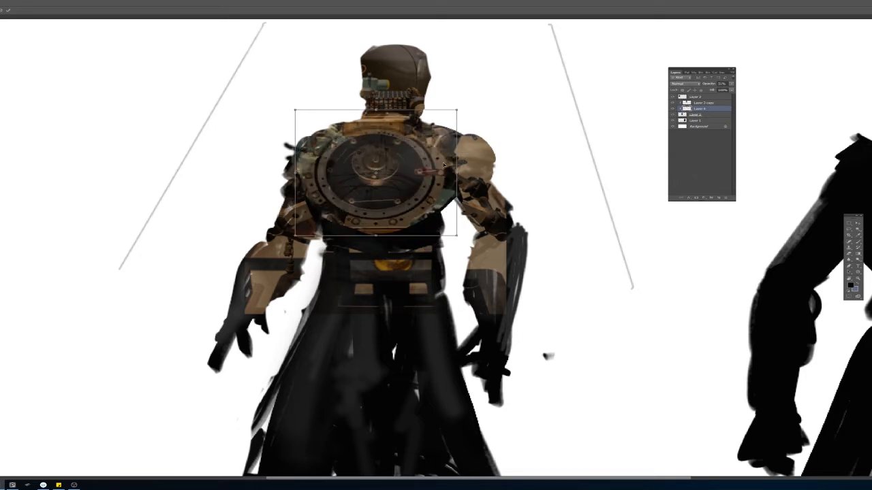
{"action": "mouse_move", "coordinate": [443, 164]}
{"action": "left_mouse_down"}
{"action": "mouse_move", "coordinate": [466, 161]}
{"action": "mouse_move", "coordinate": [452, 162]}
{"action": "left_mouse_up"}
{"action": "key", "text": "Return"}
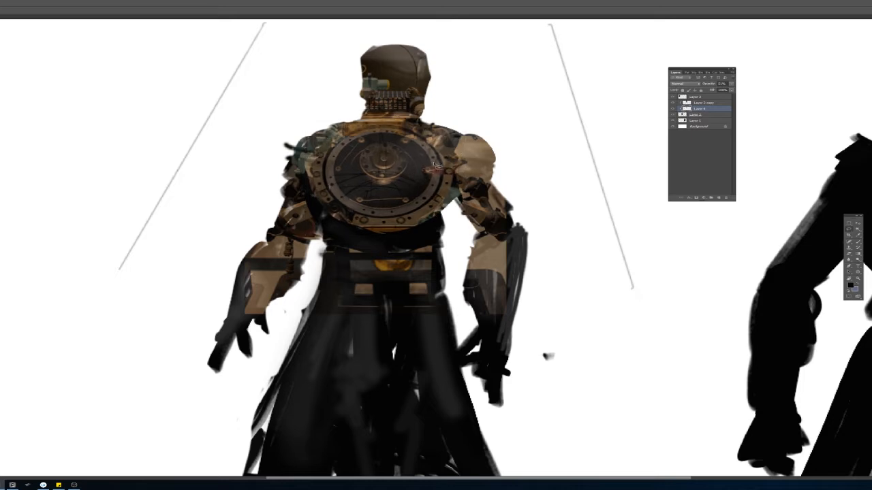
{"action": "key", "text": "ctrl+l"}
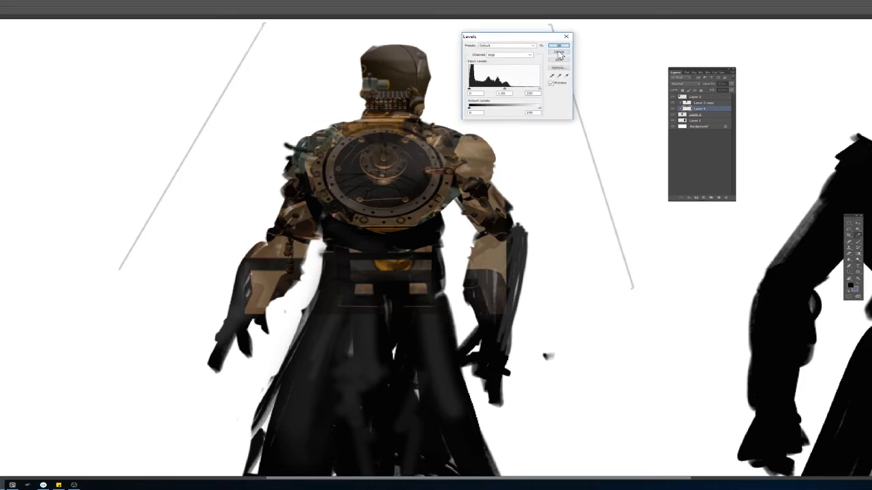
{"action": "left_click", "coordinate": [560, 53]}
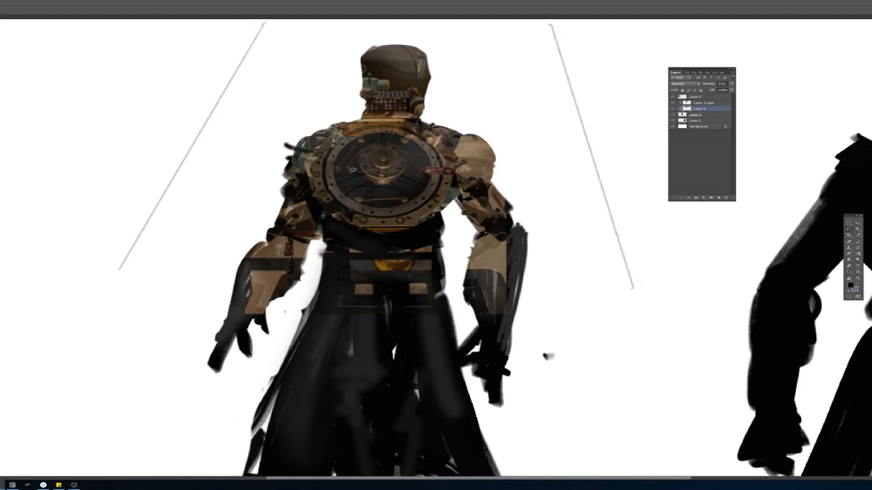
Step: Warp the flywheel piece so its lower edge arches upward and its top edge bows down across the upper chest
{"action": "key", "text": "ctrl+t"}
{"action": "mouse_move", "coordinate": [397, 183]}
{"action": "left_mouse_down"}
{"action": "mouse_move", "coordinate": [418, 186]}
{"action": "mouse_move", "coordinate": [407, 191]}
{"action": "left_mouse_up"}
{"action": "mouse_move", "coordinate": [315, 124]}
{"action": "left_mouse_down"}
{"action": "mouse_move", "coordinate": [327, 142]}
{"action": "mouse_move", "coordinate": [307, 120]}
{"action": "left_mouse_up"}
{"action": "key", "text": "ctrl+z"}
{"action": "left_click_drag", "start_coordinate": [393, 141], "coordinate": [393, 141]}
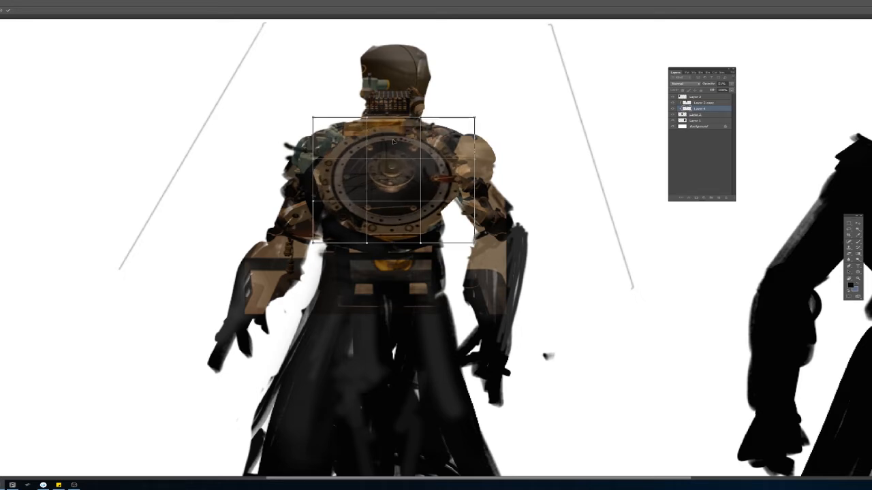
{"action": "left_click_drag", "start_coordinate": [390, 230], "coordinate": [388, 198]}
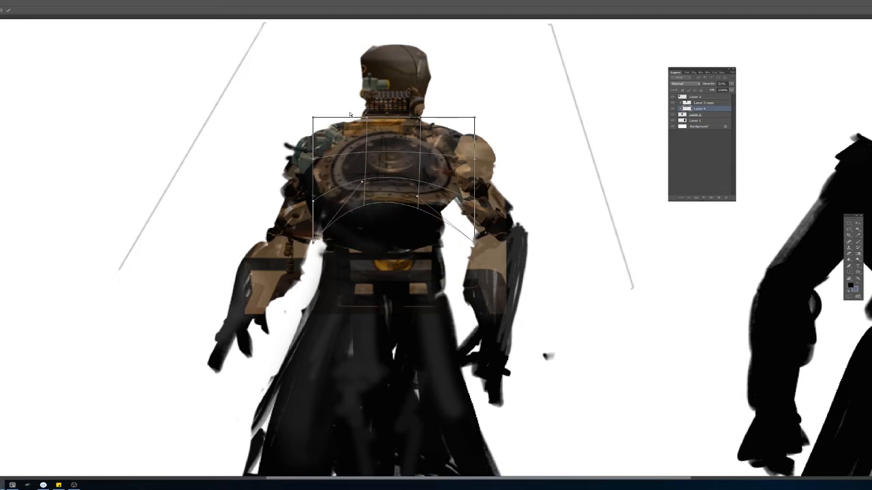
{"action": "mouse_move", "coordinate": [395, 162]}
{"action": "left_mouse_down"}
{"action": "mouse_move", "coordinate": [389, 146]}
{"action": "mouse_move", "coordinate": [382, 157]}
{"action": "left_mouse_up"}
{"action": "left_click_drag", "start_coordinate": [391, 188], "coordinate": [386, 179]}
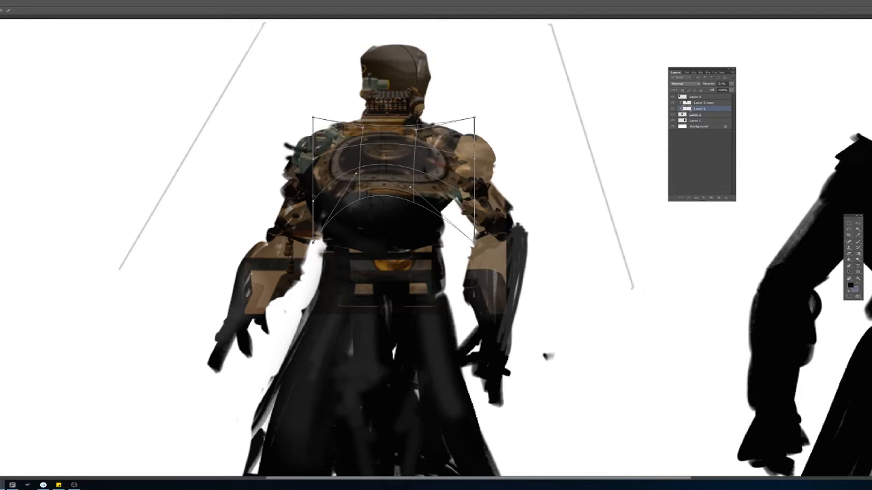
{"action": "key", "text": "Return"}
{"action": "left_click_drag", "start_coordinate": [453, 177], "coordinate": [448, 171]}
{"action": "key", "text": "b"}
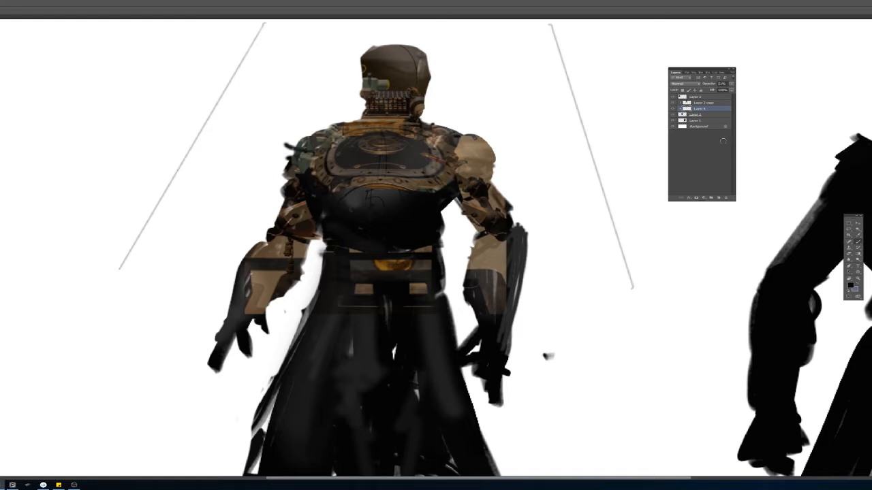
Step: Flatten the warped flywheel piece from its lower edge and nudge it down on the upper chest
{"action": "left_click", "coordinate": [857, 223]}
{"action": "left_click_drag", "start_coordinate": [481, 169], "coordinate": [471, 156]}
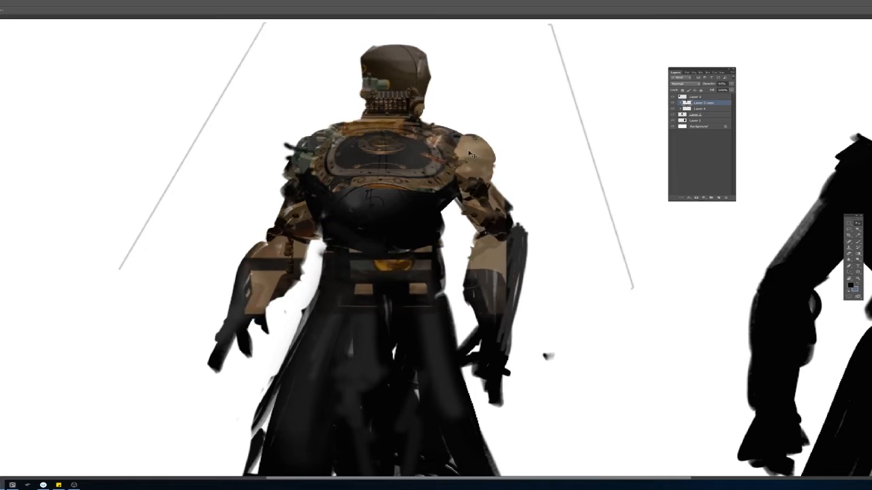
{"action": "key", "text": "z"}
{"action": "left_click_drag", "start_coordinate": [446, 130], "coordinate": [455, 168]}
{"action": "left_click_drag", "start_coordinate": [548, 175], "coordinate": [485, 188]}
{"action": "left_click", "coordinate": [859, 224]}
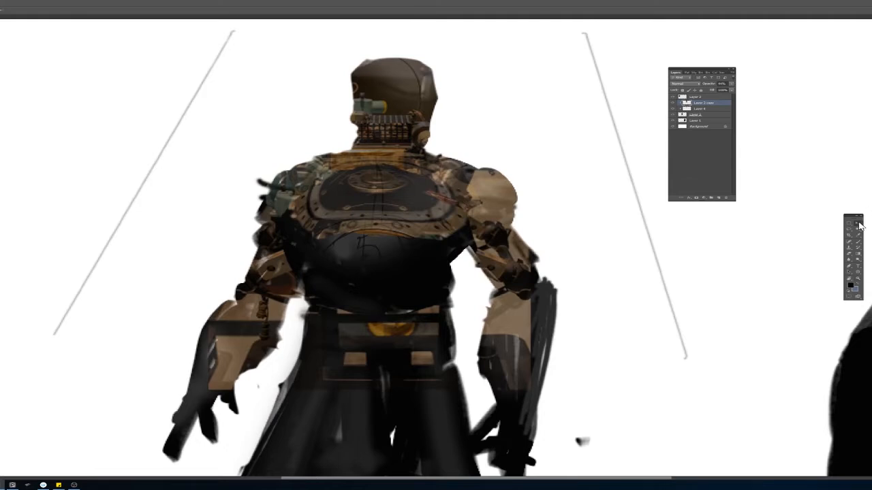
{"action": "left_click", "coordinate": [384, 194]}
{"action": "mouse_move", "coordinate": [378, 195]}
{"action": "left_mouse_down"}
{"action": "mouse_move", "coordinate": [376, 299]}
{"action": "mouse_move", "coordinate": [378, 195]}
{"action": "left_mouse_up"}
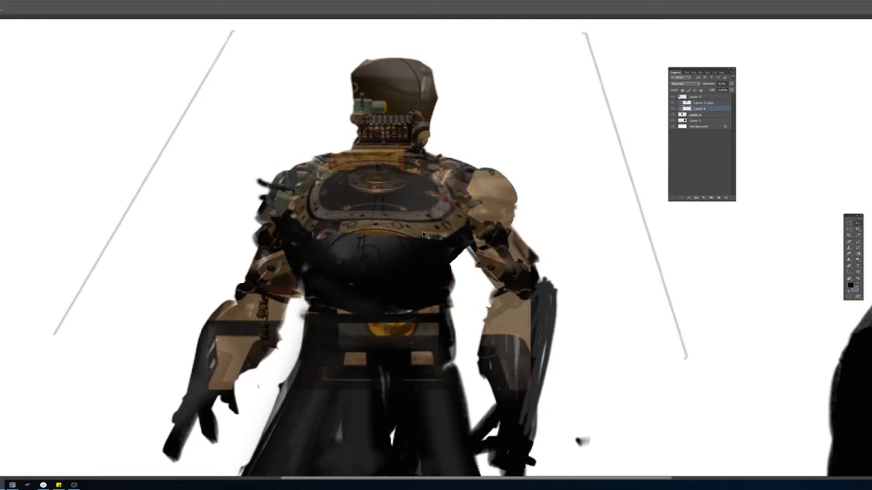
{"action": "key", "text": "ctrl+t"}
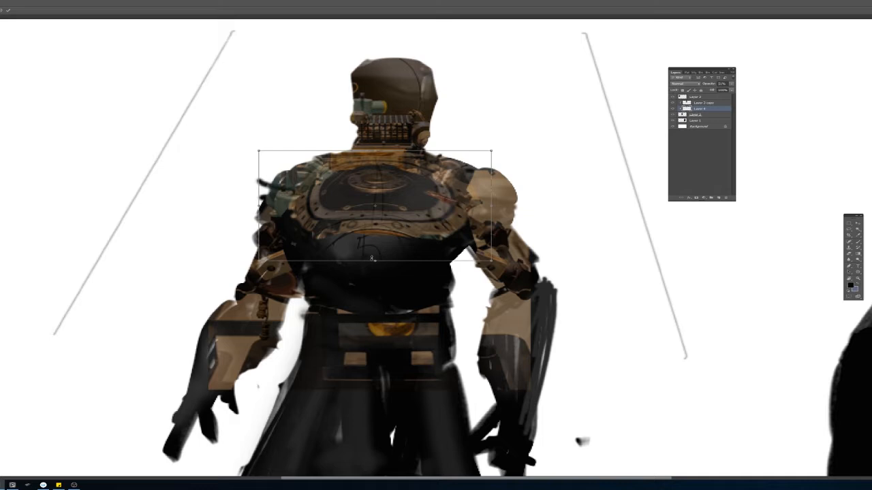
{"action": "left_click_drag", "start_coordinate": [374, 260], "coordinate": [375, 226]}
{"action": "mouse_move", "coordinate": [436, 204]}
{"action": "left_mouse_down"}
{"action": "mouse_move", "coordinate": [435, 226]}
{"action": "mouse_move", "coordinate": [432, 220]}
{"action": "left_mouse_up"}
{"action": "key", "text": "Return"}
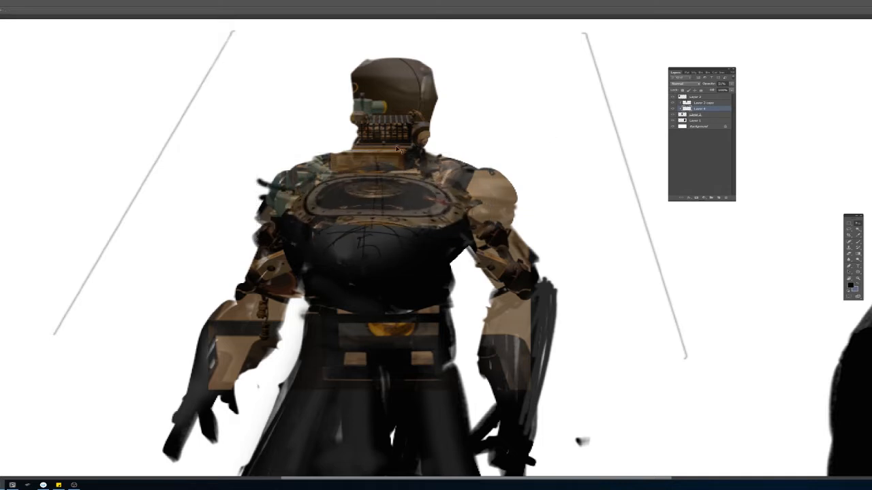
Step: Lasso the engine-photo area around the head, cut it to its own layer and clip it beneath the main engine texture layer
{"action": "mouse_move", "coordinate": [409, 139]}
{"action": "left_mouse_down"}
{"action": "mouse_move", "coordinate": [411, 149]}
{"action": "mouse_move", "coordinate": [409, 139]}
{"action": "left_mouse_up"}
{"action": "key", "text": "l"}
{"action": "mouse_move", "coordinate": [389, 44]}
{"action": "left_mouse_down"}
{"action": "mouse_move", "coordinate": [275, 85]}
{"action": "mouse_move", "coordinate": [301, 137]}
{"action": "mouse_move", "coordinate": [364, 167]}
{"action": "mouse_move", "coordinate": [421, 166]}
{"action": "mouse_move", "coordinate": [416, 39]}
{"action": "left_mouse_up"}
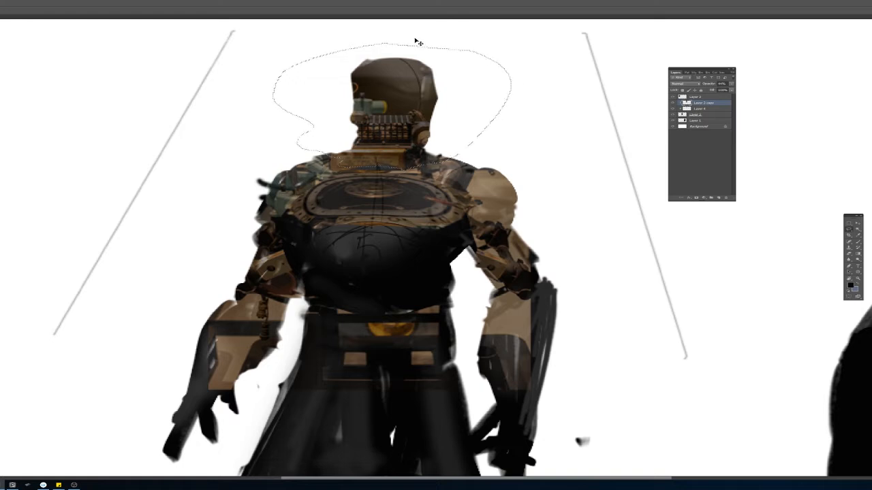
{"action": "key", "text": "ctrl+alt+shift+v"}
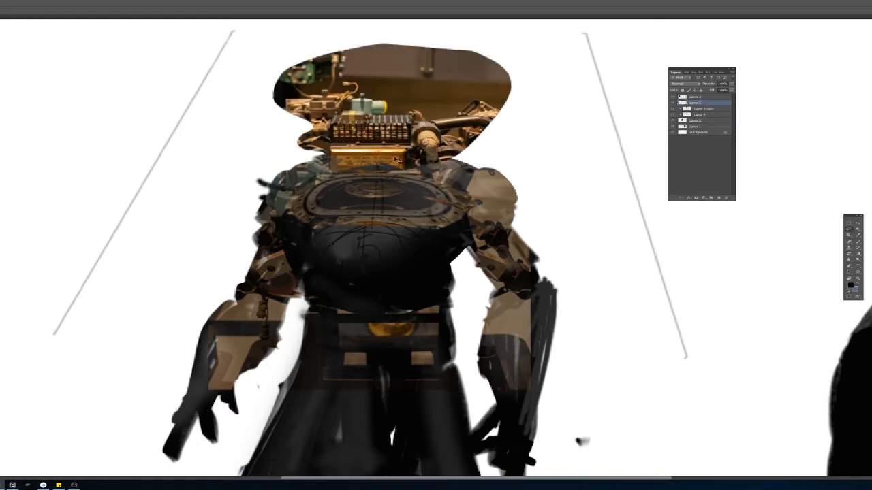
{"action": "left_click_drag", "start_coordinate": [705, 110], "coordinate": [706, 112]}
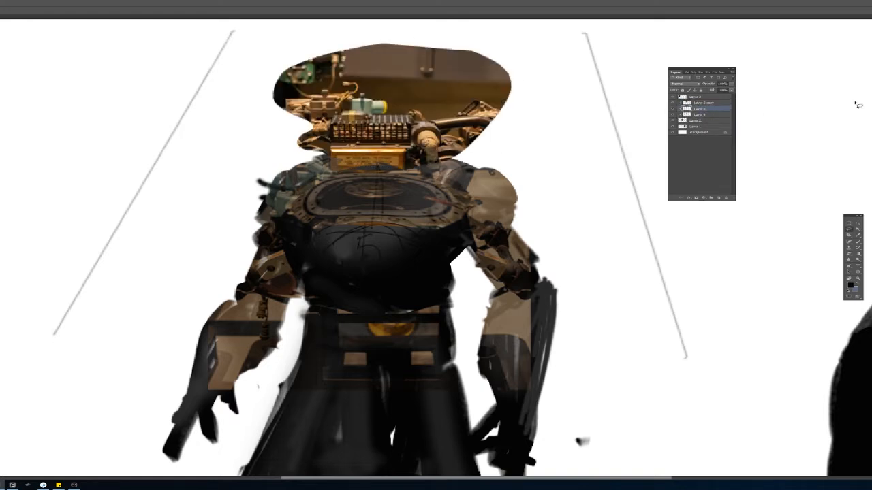
Step: Move the cut engine piece off the head and rotate it upright onto the forearm opposite the outstretched arm
{"action": "left_click", "coordinate": [857, 223]}
{"action": "left_click_drag", "start_coordinate": [397, 163], "coordinate": [384, 304]}
{"action": "key", "text": "ctrl+t"}
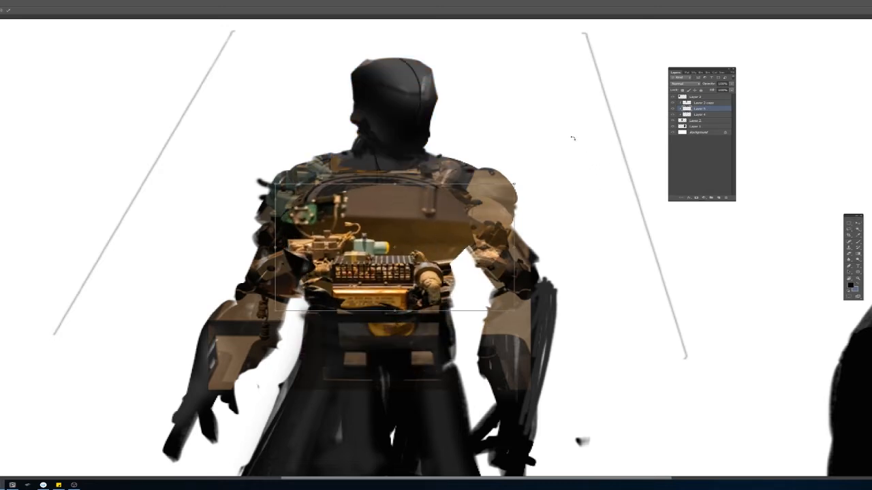
{"action": "left_click_drag", "start_coordinate": [553, 134], "coordinate": [469, 316]}
{"action": "left_click_drag", "start_coordinate": [396, 193], "coordinate": [536, 306]}
{"action": "key", "text": "Return"}
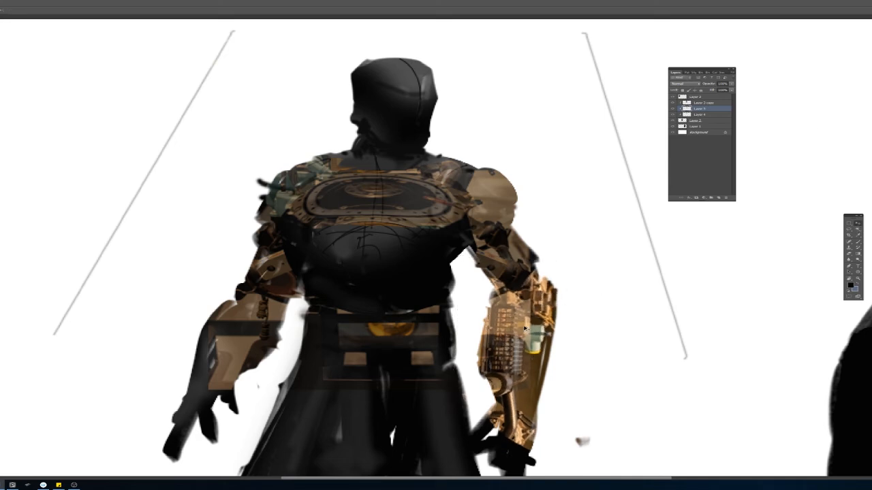
Step: Duplicate the forearm engine piece onto the outstretched arm, mirrored horizontally and skewed to follow that forearm's angle
{"action": "left_click_drag", "start_coordinate": [525, 329], "coordinate": [288, 326]}
{"action": "key", "text": "ctrl+shift+h"}
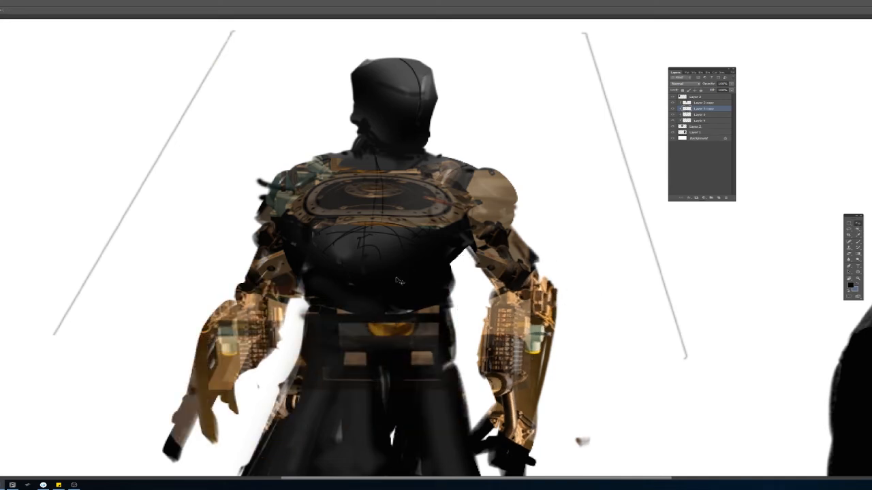
{"action": "key", "text": "ctrl+t"}
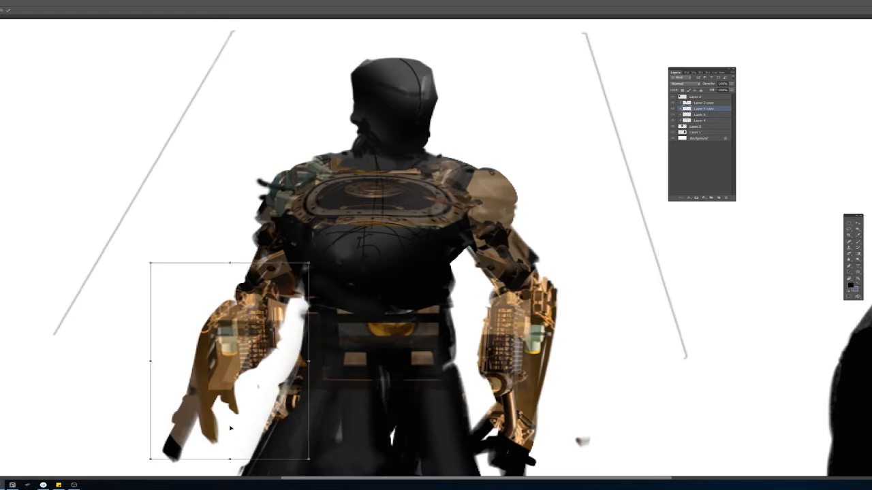
{"action": "left_click_drag", "start_coordinate": [221, 463], "coordinate": [158, 460]}
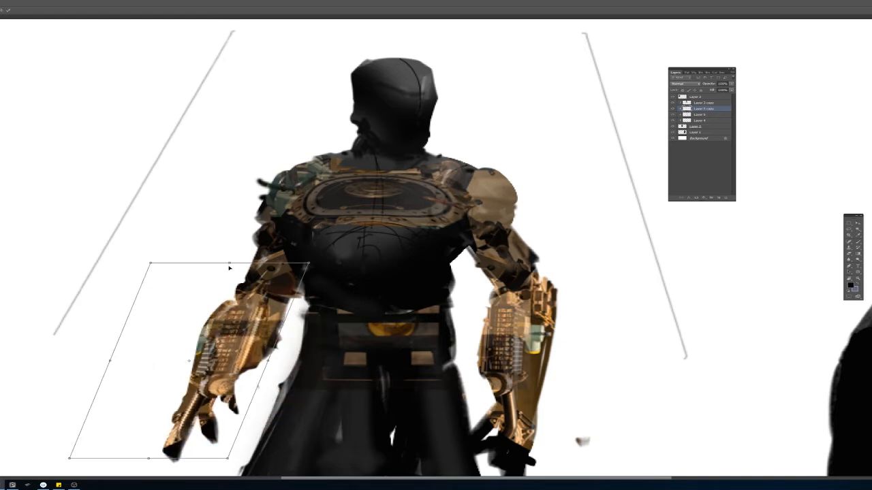
{"action": "left_click_drag", "start_coordinate": [230, 263], "coordinate": [246, 262]}
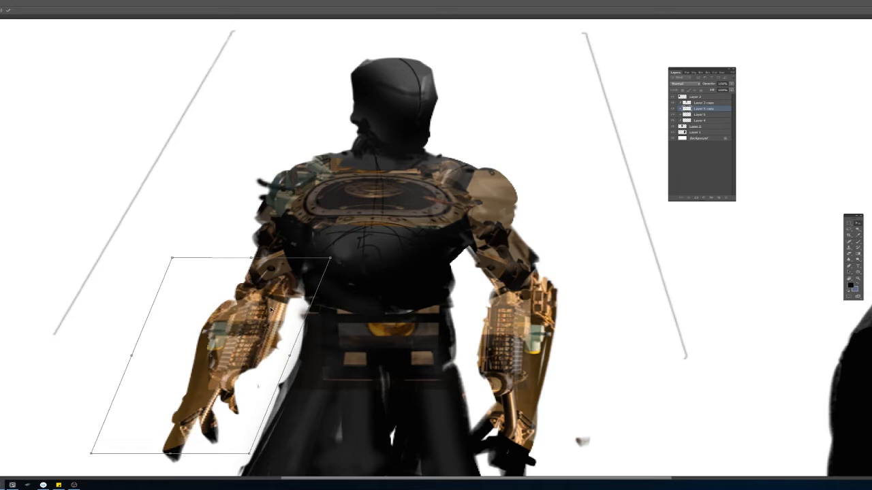
{"action": "key", "text": "Return"}
{"action": "left_click_drag", "start_coordinate": [516, 346], "coordinate": [522, 337]}
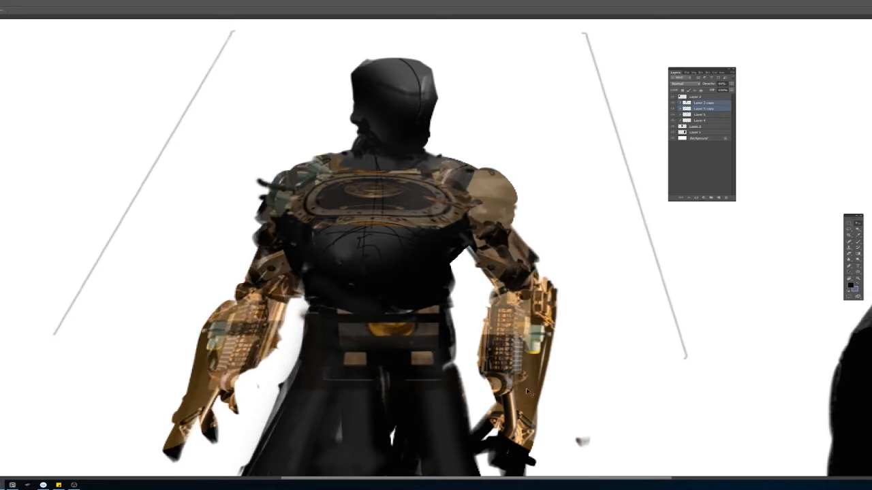
{"action": "left_click_drag", "start_coordinate": [521, 384], "coordinate": [535, 381]}
{"action": "key", "text": "ctrl+z"}
Step: Select all four clipped engine texture layers and merge them into a single clipped layer
{"action": "left_click", "coordinate": [709, 105]}
{"action": "left_click", "coordinate": [712, 121], "text": "shift"}
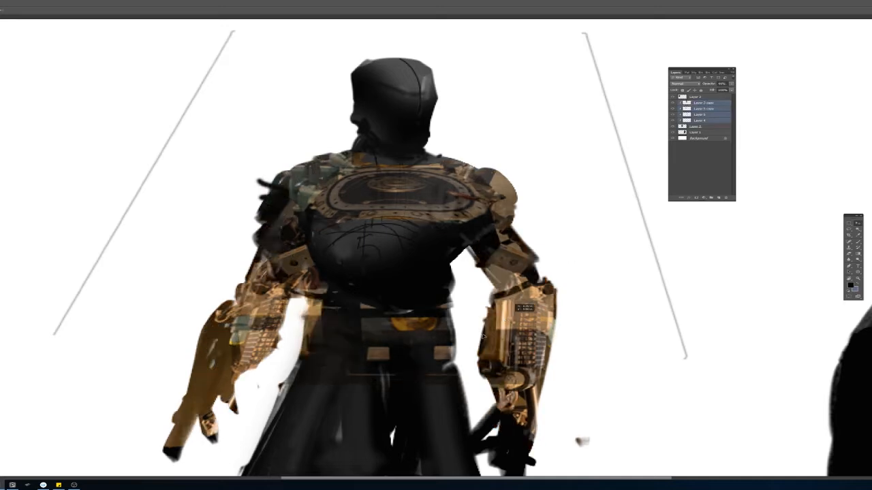
{"action": "left_click_drag", "start_coordinate": [570, 299], "coordinate": [557, 278]}
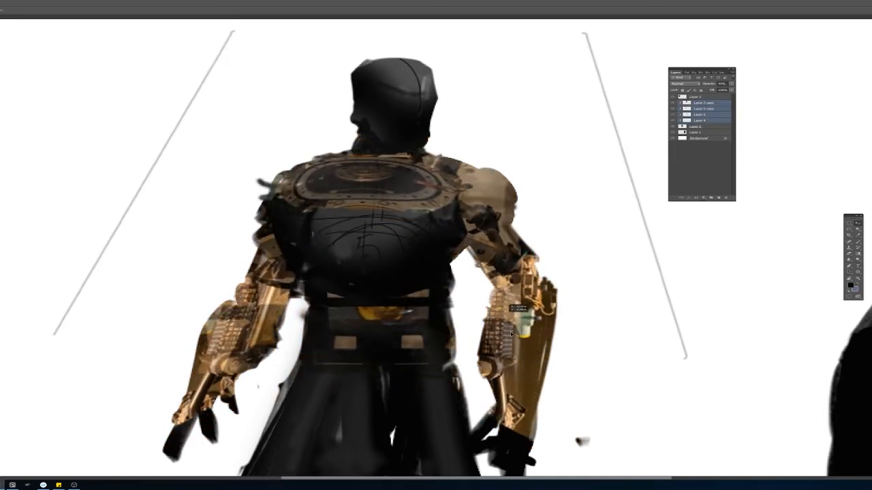
{"action": "key", "text": "ctrl+z"}
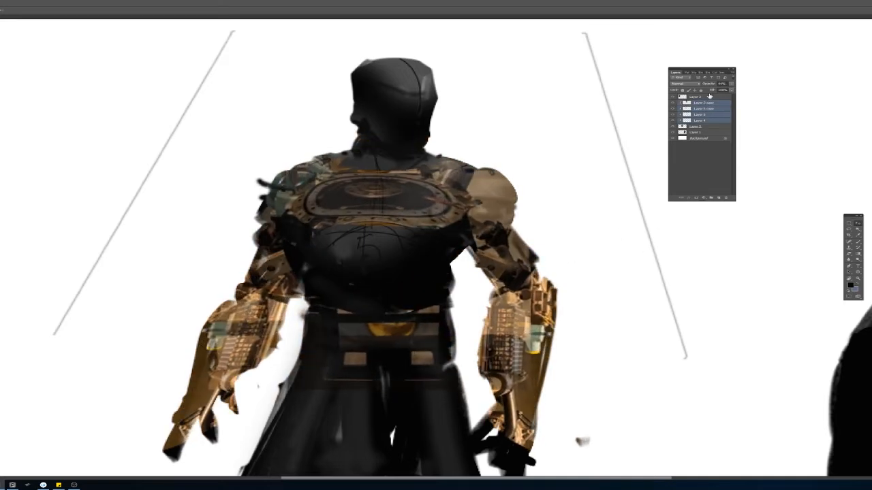
{"action": "left_click", "coordinate": [674, 128]}
{"action": "left_click", "coordinate": [673, 128]}
{"action": "key", "text": "ctrl+e"}
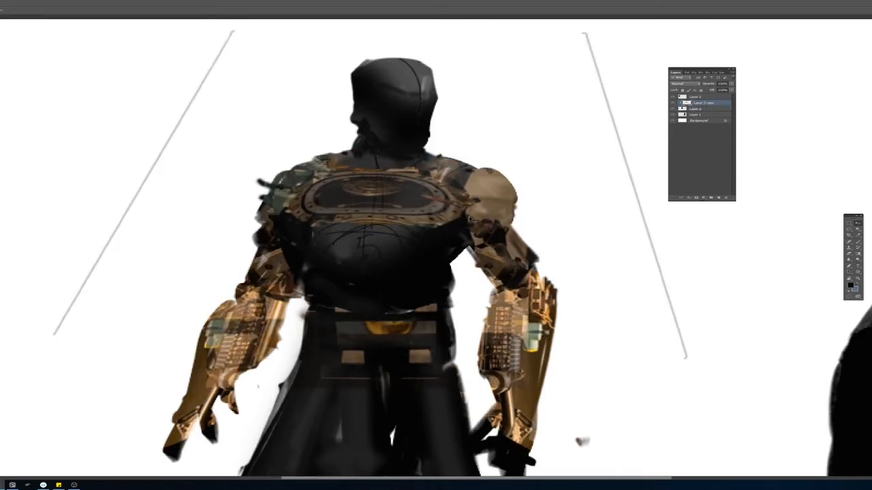
Step: Paint sampled dark tones with an enlarged brush over the chest plate's central disc and the outstretched arm's elbow area
{"action": "left_click", "coordinate": [402, 194], "text": "alt"}
{"action": "key", "text": "bracketright"}
{"action": "key", "text": "bracketright"}
{"action": "mouse_move", "coordinate": [373, 192]}
{"action": "left_mouse_down"}
{"action": "mouse_move", "coordinate": [419, 197]}
{"action": "mouse_move", "coordinate": [344, 195]}
{"action": "mouse_move", "coordinate": [352, 189]}
{"action": "mouse_move", "coordinate": [424, 218]}
{"action": "mouse_move", "coordinate": [380, 178]}
{"action": "left_mouse_up"}
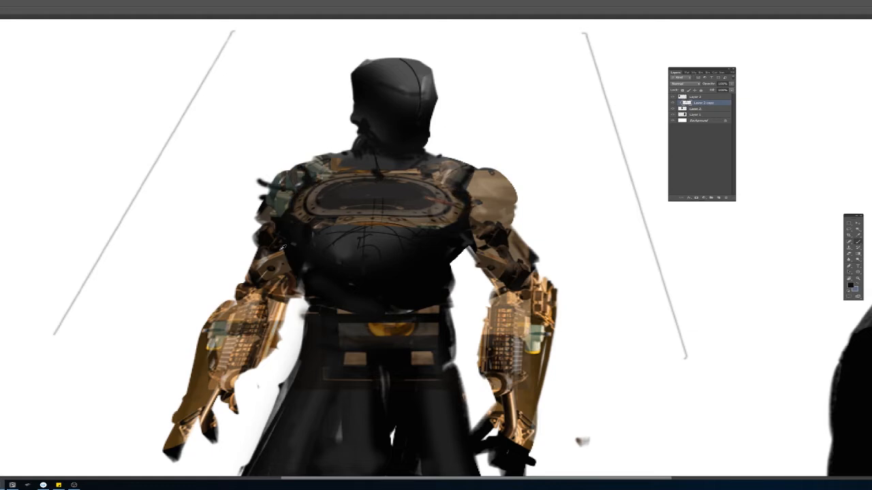
{"action": "mouse_move", "coordinate": [261, 279]}
{"action": "left_mouse_down"}
{"action": "mouse_move", "coordinate": [284, 257]}
{"action": "mouse_move", "coordinate": [277, 268]}
{"action": "left_mouse_up"}
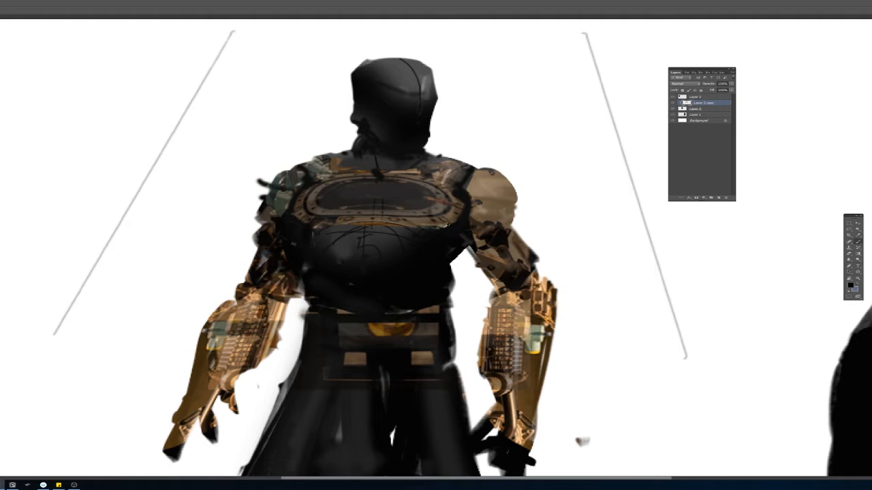
Step: Paint black contour strokes beneath the chest plate, along its sides and around the collar to separate it from the torso
{"action": "mouse_move", "coordinate": [317, 227]}
{"action": "left_mouse_down"}
{"action": "mouse_move", "coordinate": [418, 235]}
{"action": "mouse_move", "coordinate": [318, 235]}
{"action": "mouse_move", "coordinate": [463, 252]}
{"action": "left_mouse_up"}
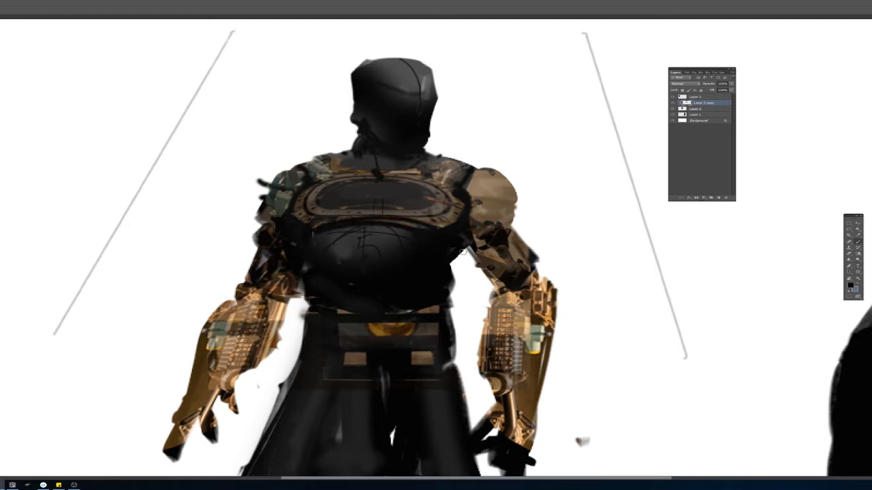
{"action": "left_click_drag", "start_coordinate": [375, 173], "coordinate": [350, 167]}
{"action": "left_click_drag", "start_coordinate": [324, 226], "coordinate": [300, 211]}
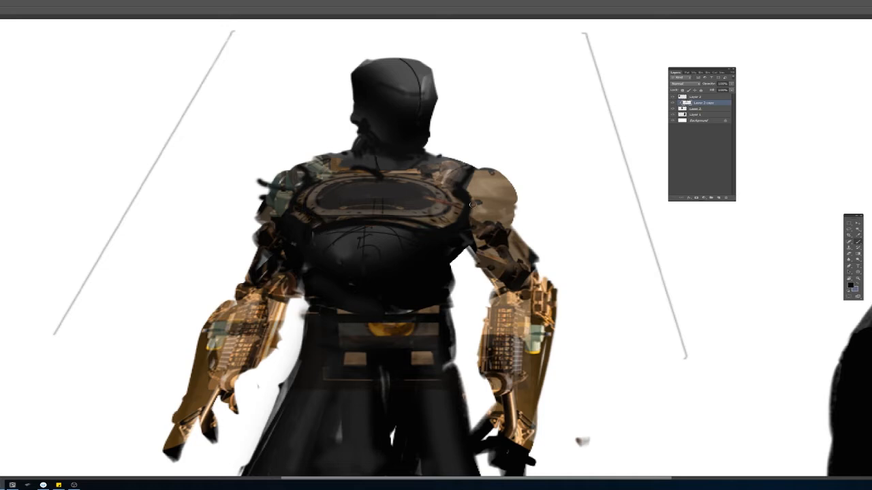
{"action": "mouse_move", "coordinate": [434, 225]}
{"action": "left_mouse_down"}
{"action": "mouse_move", "coordinate": [454, 210]}
{"action": "mouse_move", "coordinate": [439, 221]}
{"action": "left_mouse_up"}
{"action": "left_click_drag", "start_coordinate": [388, 173], "coordinate": [410, 160]}
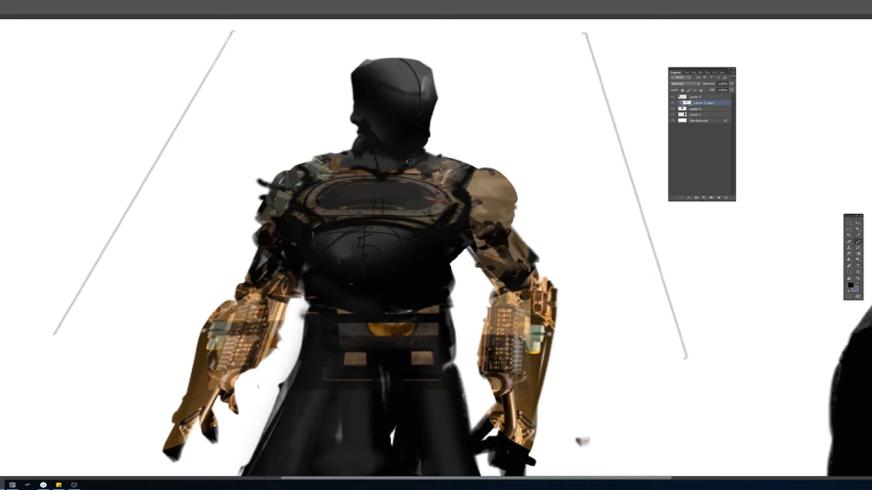
Step: Touch up the tan shoulder using a ragged-edged brush in its sampled colour, and add a new clipped layer above the textures
{"action": "right_click", "coordinate": [489, 200]}
{"action": "left_click", "coordinate": [590, 235]}
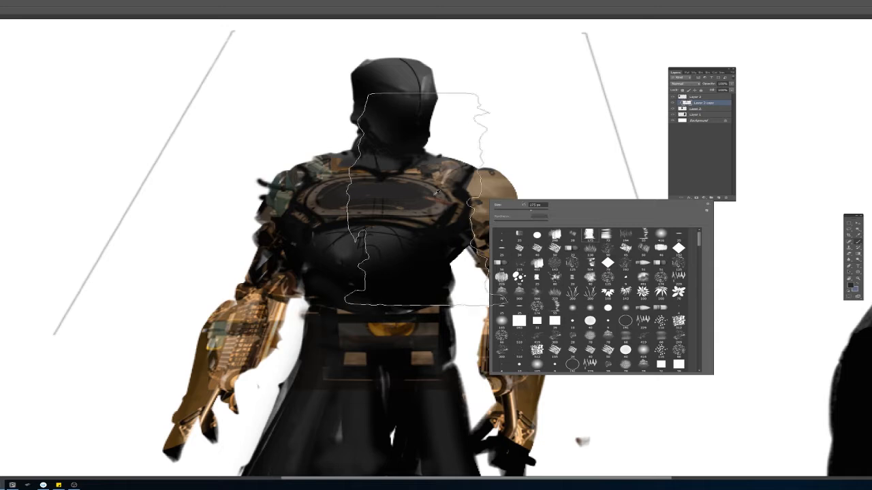
{"action": "left_click", "coordinate": [420, 199]}
{"action": "left_click", "coordinate": [489, 187], "text": "alt"}
{"action": "mouse_move", "coordinate": [496, 174]}
{"action": "left_mouse_down"}
{"action": "mouse_move", "coordinate": [514, 190]}
{"action": "mouse_move", "coordinate": [502, 197]}
{"action": "left_mouse_up"}
{"action": "left_click", "coordinate": [720, 198]}
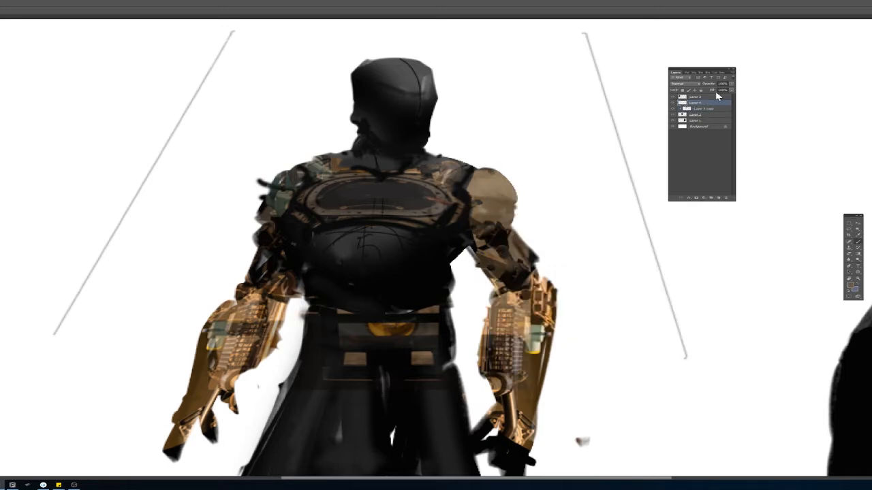
{"action": "mouse_move", "coordinate": [710, 108]}
{"action": "left_mouse_down"}
{"action": "mouse_move", "coordinate": [701, 110]}
{"action": "mouse_move", "coordinate": [707, 101]}
{"action": "left_mouse_up"}
{"action": "left_click", "coordinate": [491, 188], "text": "alt"}
{"action": "left_click_drag", "start_coordinate": [366, 100], "coordinate": [367, 189]}
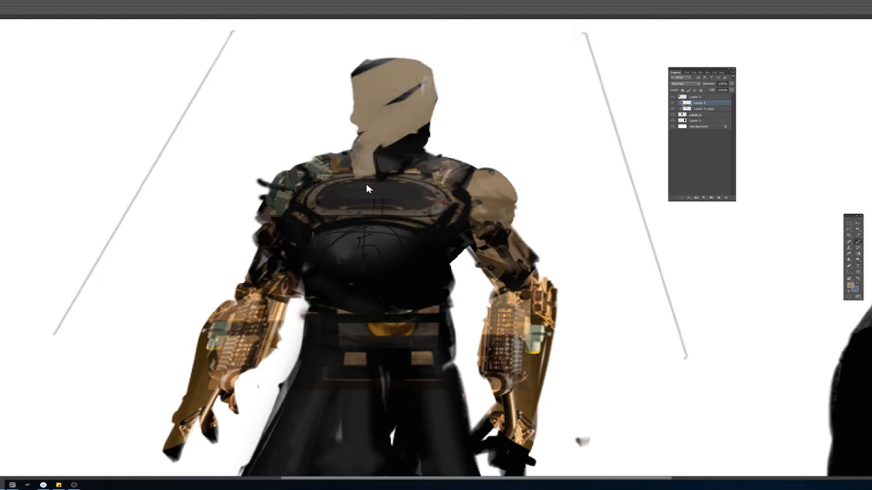
{"action": "key", "text": "ctrl+z"}
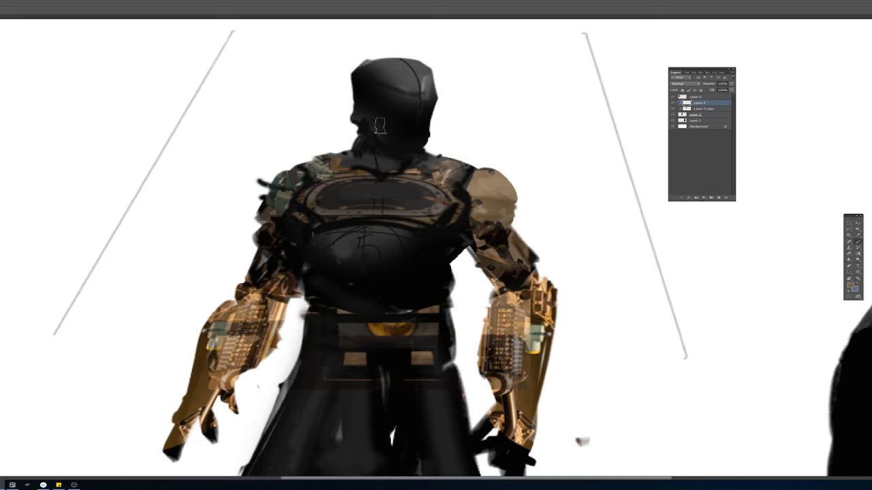
{"action": "left_click_drag", "start_coordinate": [371, 124], "coordinate": [414, 144]}
{"action": "key", "text": "ctrl+alt+z"}
{"action": "key", "text": "ctrl+alt+z"}
Step: Copy a lassoed piece of the tan shoulder texture onto the head and merge it with the clipped texture layer
{"action": "key", "text": "alt+bracketleft"}
{"action": "mouse_move", "coordinate": [542, 158]}
{"action": "left_mouse_down"}
{"action": "mouse_move", "coordinate": [477, 95]}
{"action": "mouse_move", "coordinate": [412, 112]}
{"action": "mouse_move", "coordinate": [436, 103]}
{"action": "mouse_move", "coordinate": [446, 112]}
{"action": "mouse_move", "coordinate": [398, 109]}
{"action": "mouse_move", "coordinate": [440, 104]}
{"action": "left_mouse_up"}
{"action": "key", "text": "ctrl+j"}
{"action": "left_click", "coordinate": [727, 115], "text": "shift"}
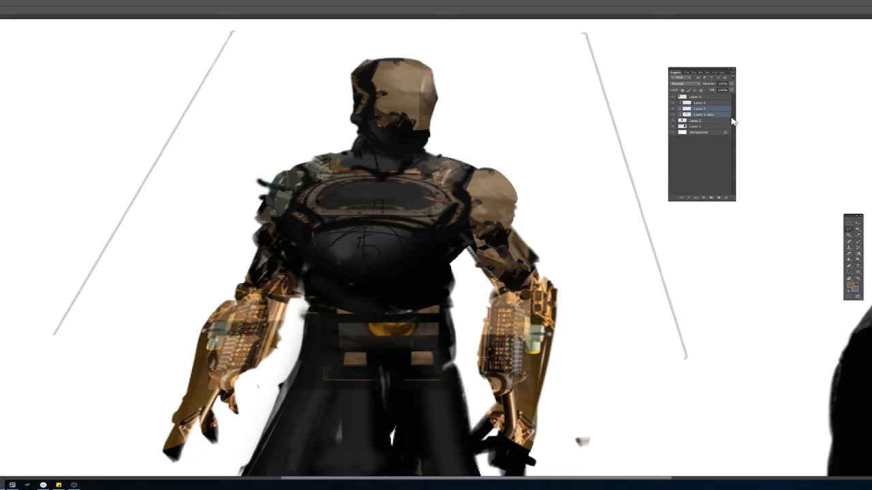
{"action": "key", "text": "ctrl+e"}
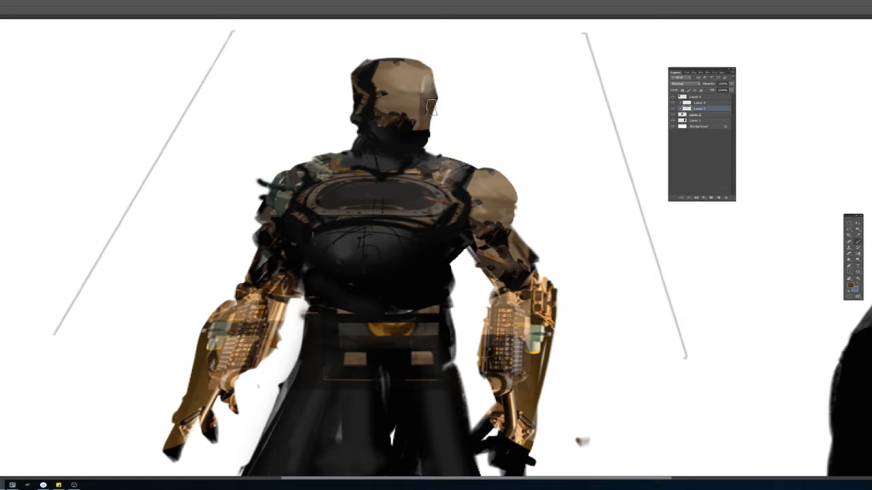
Step: Paint sampled tan and brown tones over the head's crown, side and jaw to shape it into planes
{"action": "mouse_move", "coordinate": [430, 107]}
{"action": "left_mouse_down"}
{"action": "mouse_move", "coordinate": [428, 121]}
{"action": "mouse_move", "coordinate": [392, 129]}
{"action": "mouse_move", "coordinate": [396, 117]}
{"action": "left_mouse_up"}
{"action": "mouse_move", "coordinate": [390, 85]}
{"action": "left_mouse_down"}
{"action": "mouse_move", "coordinate": [393, 72]}
{"action": "mouse_move", "coordinate": [448, 74]}
{"action": "left_mouse_up"}
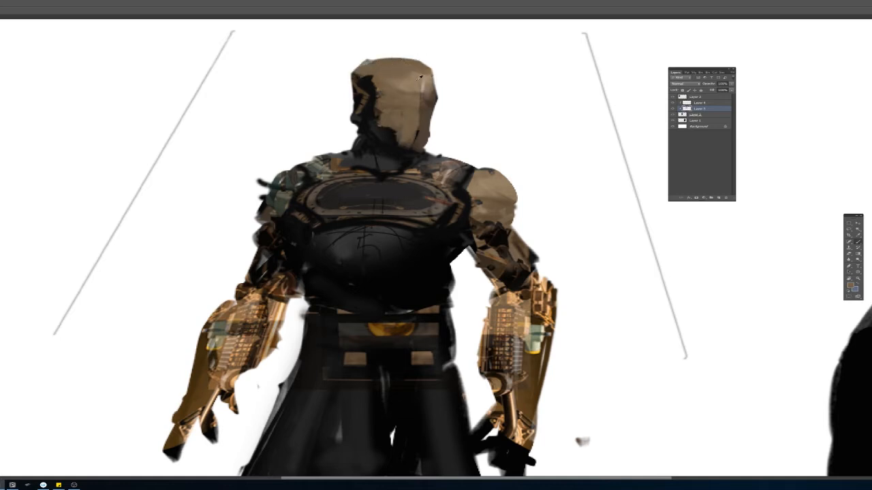
{"action": "left_click", "coordinate": [418, 79], "text": "alt"}
{"action": "left_click_drag", "start_coordinate": [389, 76], "coordinate": [417, 88]}
Step: Clean up the texture along the collar and the inner edge of the tan shoulder
{"action": "key", "text": "e"}
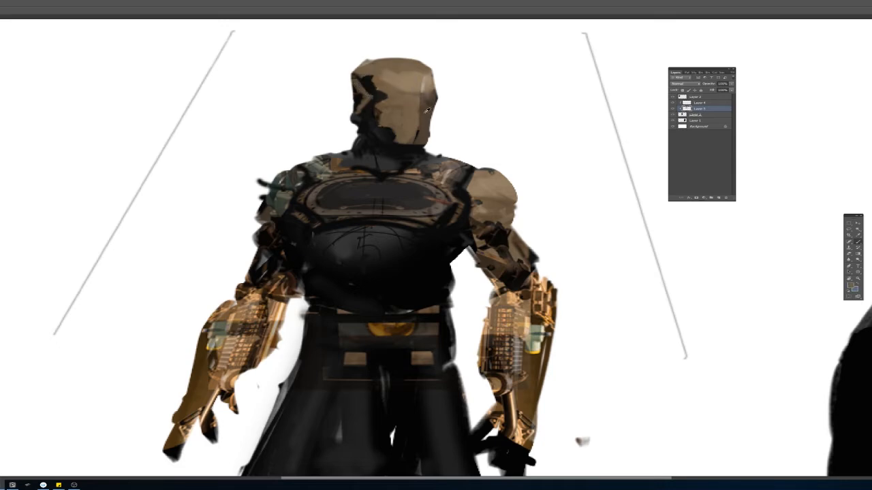
{"action": "left_click_drag", "start_coordinate": [473, 151], "coordinate": [457, 178]}
{"action": "left_click_drag", "start_coordinate": [488, 200], "coordinate": [495, 178]}
{"action": "left_click_drag", "start_coordinate": [460, 154], "coordinate": [486, 158]}
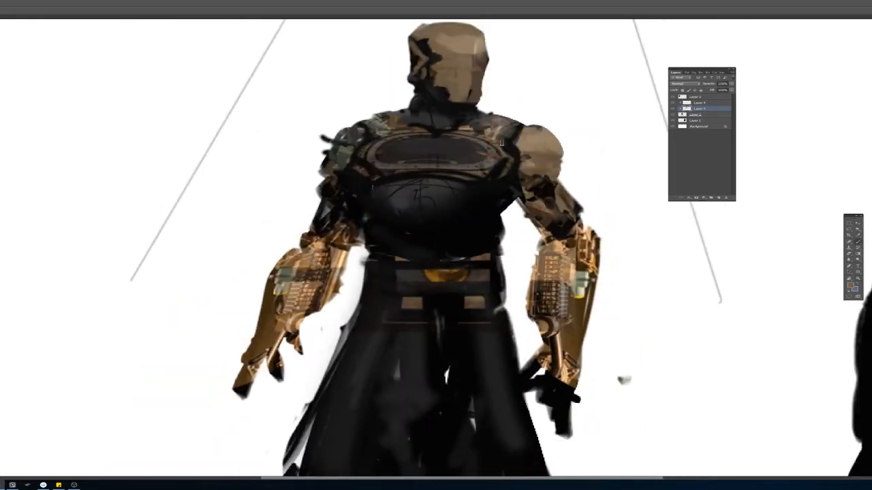
{"action": "left_click", "coordinate": [341, 237], "text": "alt"}
{"action": "left_click_drag", "start_coordinate": [427, 194], "coordinate": [436, 193]}
{"action": "mouse_move", "coordinate": [385, 256]}
{"action": "left_mouse_down"}
{"action": "mouse_move", "coordinate": [440, 184]}
{"action": "mouse_move", "coordinate": [383, 247]}
{"action": "left_mouse_up"}
{"action": "key", "text": "ctrl+z"}
{"action": "left_click", "coordinate": [552, 215], "text": "alt"}
{"action": "mouse_move", "coordinate": [424, 191]}
{"action": "left_mouse_down"}
{"action": "mouse_move", "coordinate": [371, 235]}
{"action": "mouse_move", "coordinate": [378, 192]}
{"action": "left_mouse_up"}
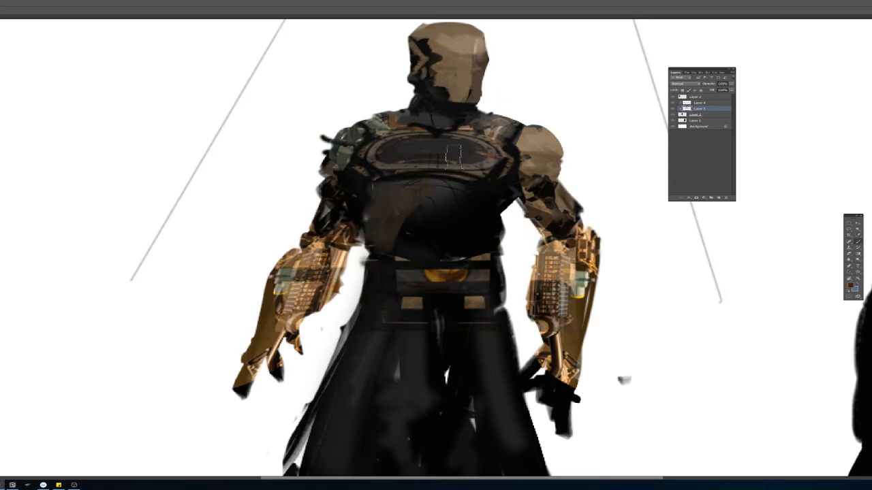
{"action": "left_click_drag", "start_coordinate": [456, 162], "coordinate": [429, 174]}
{"action": "left_click_drag", "start_coordinate": [477, 104], "coordinate": [463, 127]}
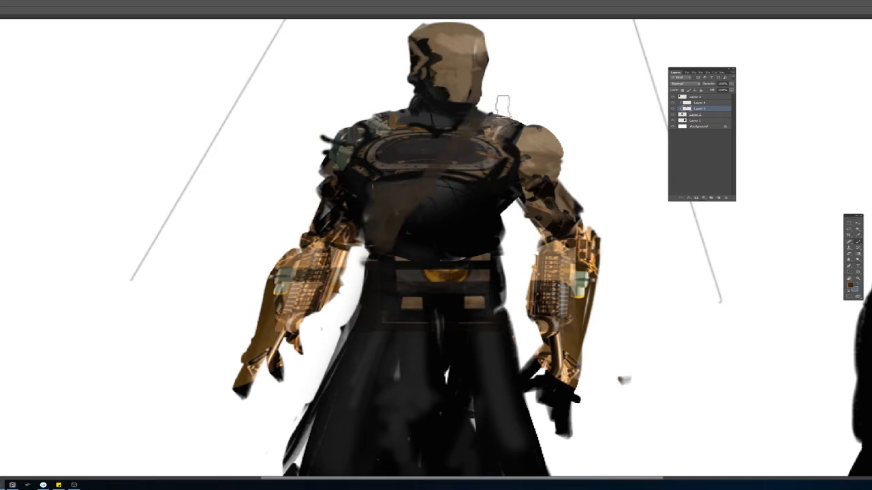
{"action": "key", "text": "ctrl+alt+z"}
{"action": "key", "text": "ctrl+alt+z"}
{"action": "key", "text": "ctrl+alt+z"}
{"action": "left_click", "coordinate": [522, 133], "text": "alt"}
{"action": "key", "text": "ctrl+alt+z"}
{"action": "key", "text": "ctrl+alt+z"}
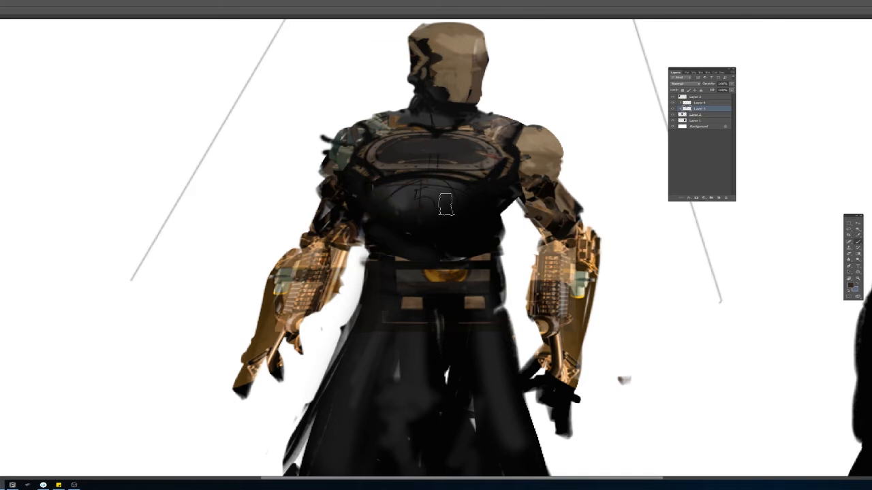
Step: Cover the sketch marks below the chest plate with dark paint and brush a muted brown band across the upper abdomen
{"action": "mouse_move", "coordinate": [393, 200]}
{"action": "left_mouse_down"}
{"action": "mouse_move", "coordinate": [463, 214]}
{"action": "mouse_move", "coordinate": [401, 196]}
{"action": "mouse_move", "coordinate": [435, 205]}
{"action": "mouse_move", "coordinate": [411, 214]}
{"action": "mouse_move", "coordinate": [454, 219]}
{"action": "mouse_move", "coordinate": [366, 197]}
{"action": "mouse_move", "coordinate": [461, 217]}
{"action": "mouse_move", "coordinate": [486, 193]}
{"action": "left_mouse_up"}
{"action": "left_click", "coordinate": [473, 171], "text": "alt"}
{"action": "key", "text": "ctrl+alt+z"}
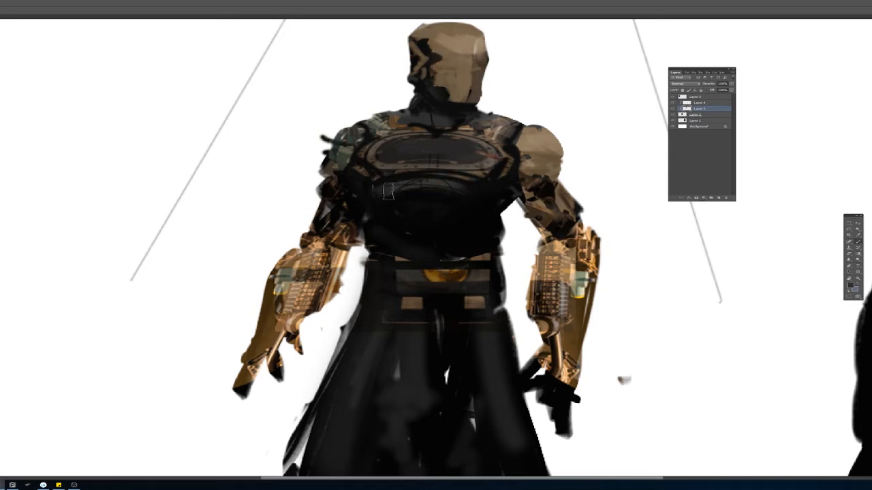
{"action": "left_click_drag", "start_coordinate": [420, 192], "coordinate": [473, 198]}
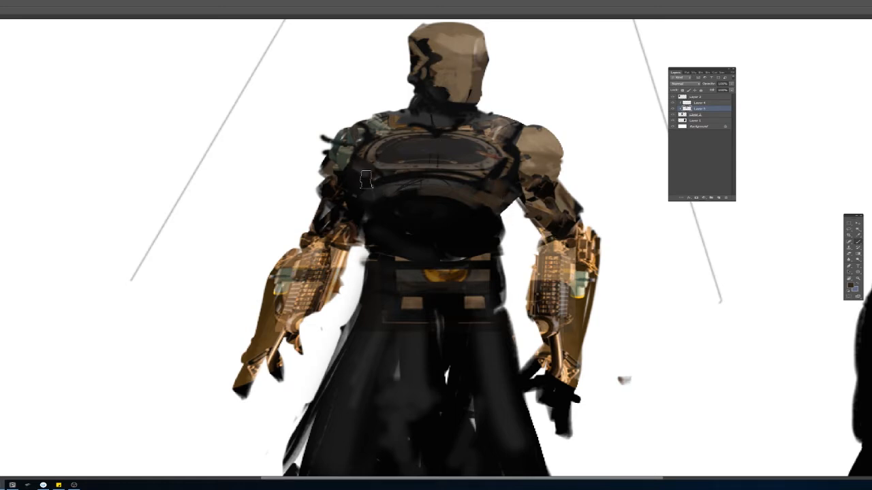
Step: Blend the chest plate's lower rim and the band beneath it with soft dark strokes
{"action": "left_click_drag", "start_coordinate": [456, 174], "coordinate": [461, 180]}
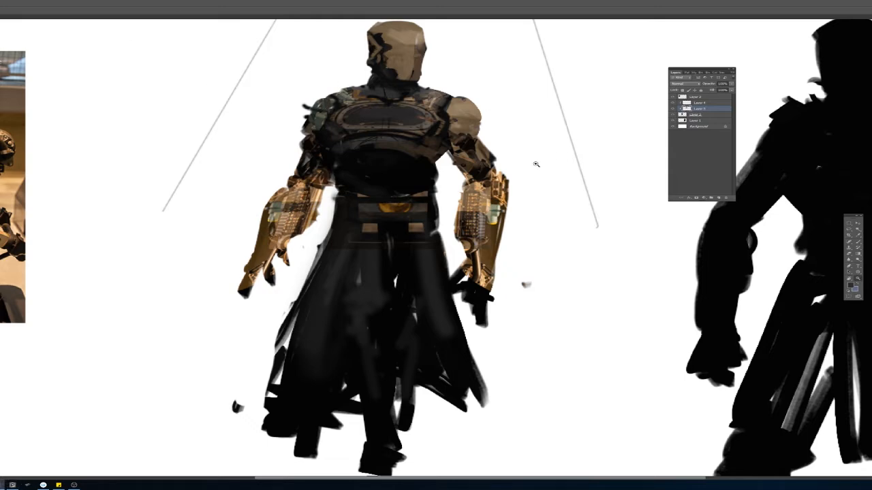
{"action": "left_click_drag", "start_coordinate": [342, 163], "coordinate": [368, 149]}
{"action": "left_click_drag", "start_coordinate": [388, 141], "coordinate": [422, 142]}
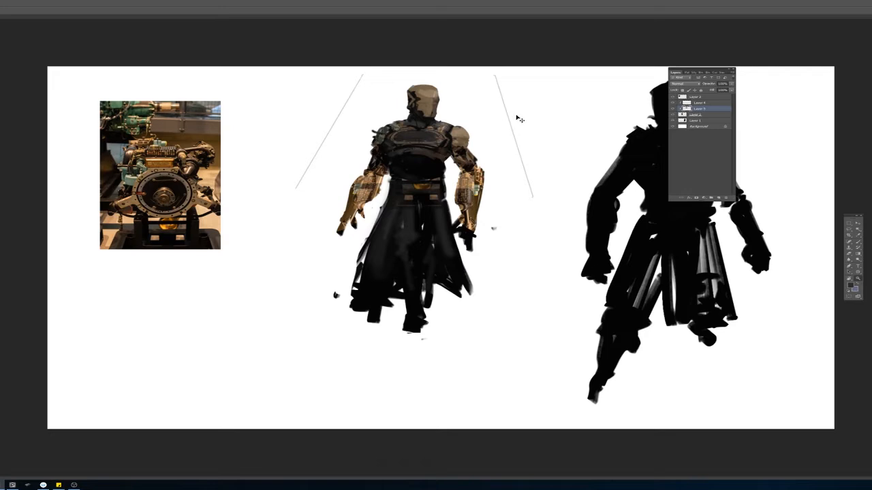
Step: Paste the hangar aircraft photo over the second figure as a clipped layer and scale it down to cover the torso
{"action": "key", "text": "ctrl+v"}
{"action": "left_click_drag", "start_coordinate": [434, 188], "coordinate": [395, 241]}
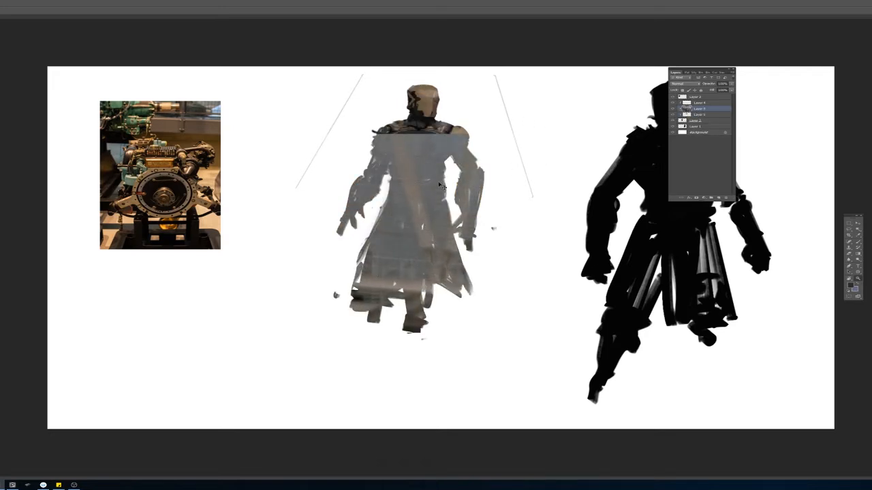
{"action": "key", "text": "ctrl+t"}
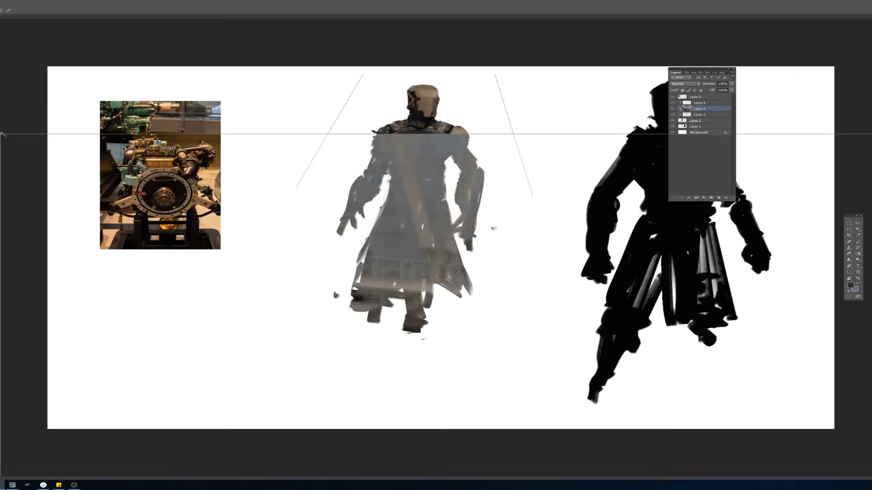
{"action": "left_click_drag", "start_coordinate": [3, 134], "coordinate": [363, 107]}
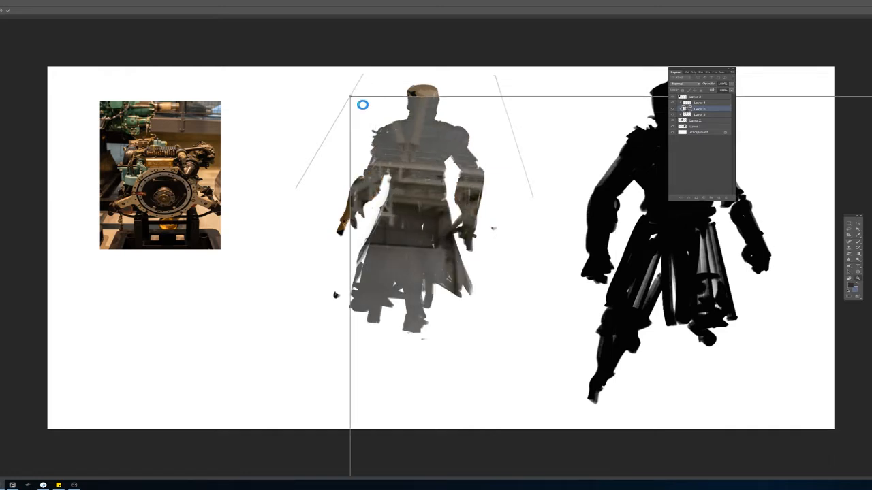
{"action": "key", "text": "Return"}
{"action": "key", "text": "ctrl+minus"}
{"action": "key", "text": "ctrl+minus"}
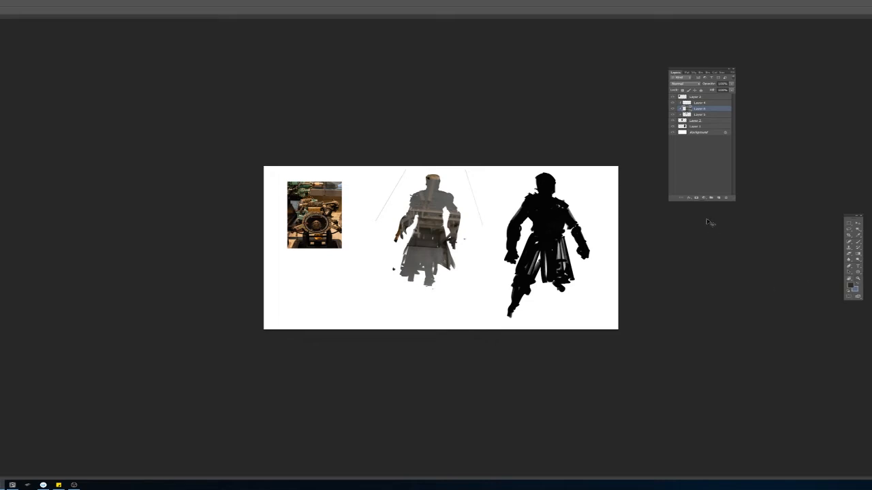
{"action": "key", "text": "ctrl+t"}
{"action": "left_click_drag", "start_coordinate": [871, 180], "coordinate": [596, 417]}
{"action": "left_click_drag", "start_coordinate": [583, 470], "coordinate": [510, 233]}
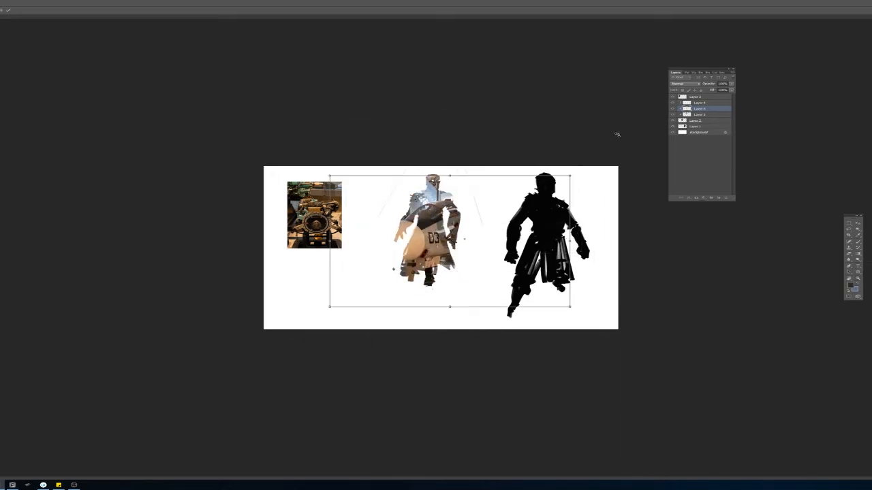
{"action": "left_click_drag", "start_coordinate": [576, 172], "coordinate": [445, 244]}
{"action": "key", "text": "Return"}
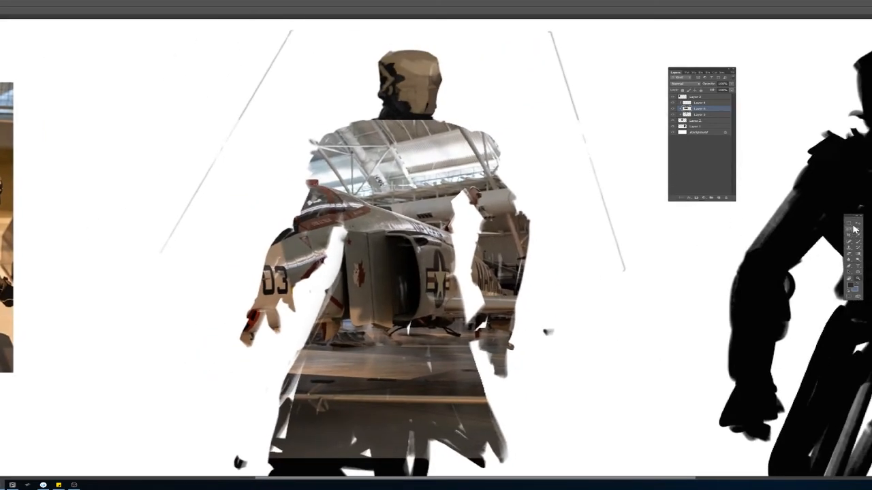
Step: Copy the jet's fuselage and intake section onto its own clipped layer and hide the full aircraft photo
{"action": "left_click", "coordinate": [853, 225]}
{"action": "left_click_drag", "start_coordinate": [381, 228], "coordinate": [401, 161]}
{"action": "mouse_move", "coordinate": [432, 136]}
{"action": "left_mouse_down"}
{"action": "mouse_move", "coordinate": [310, 299]}
{"action": "mouse_move", "coordinate": [444, 174]}
{"action": "left_mouse_up"}
{"action": "key", "text": "ctrl+j"}
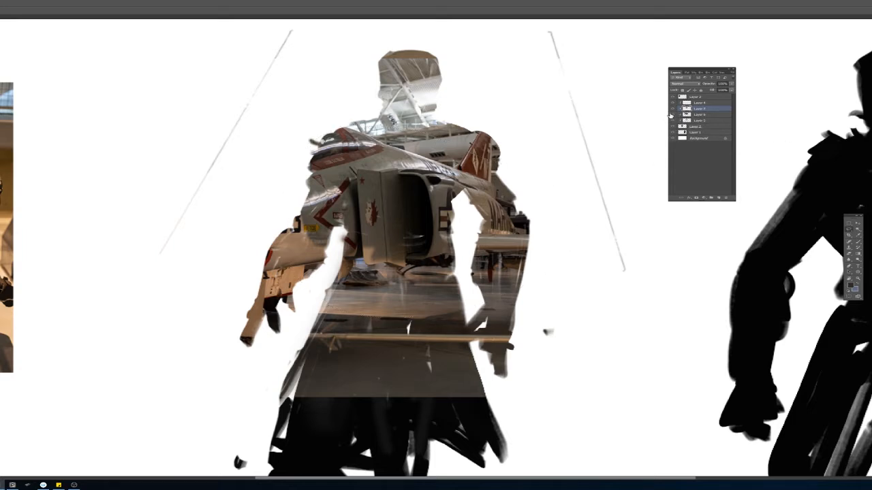
{"action": "left_click", "coordinate": [672, 115]}
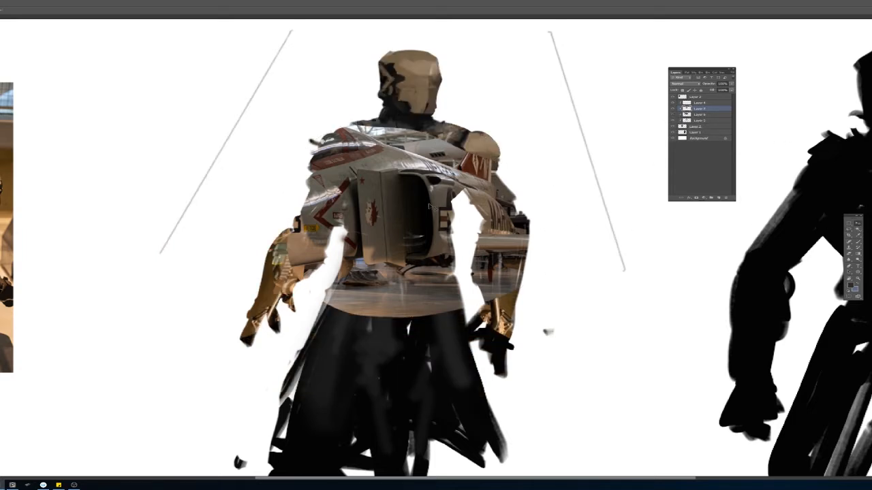
Step: Lower the opacity of the jet piece over the torso and softly erase its edges around the waist, collar and shoulders
{"action": "left_click_drag", "start_coordinate": [430, 205], "coordinate": [442, 183]}
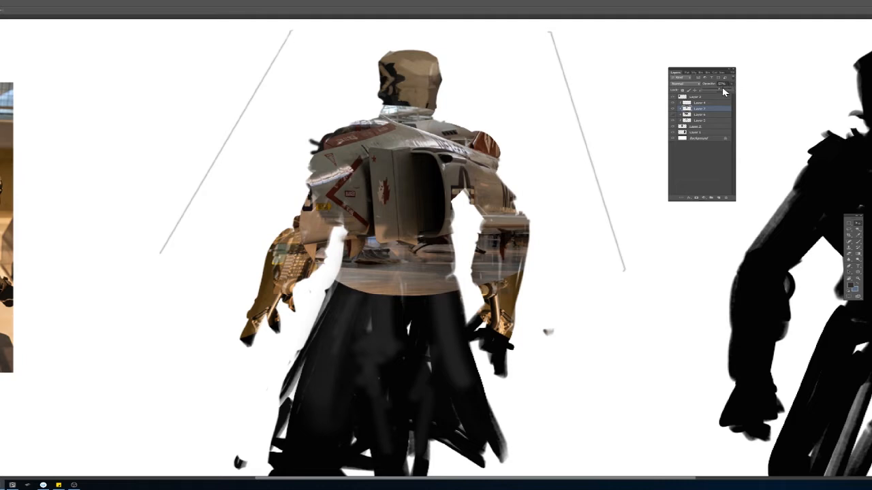
{"action": "left_click_drag", "start_coordinate": [722, 89], "coordinate": [721, 89]}
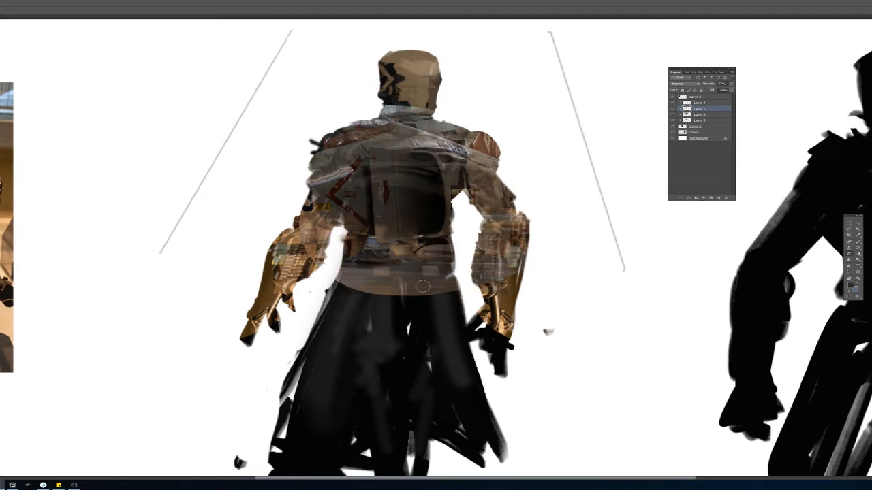
{"action": "right_click", "coordinate": [470, 285]}
{"action": "left_click", "coordinate": [640, 317]}
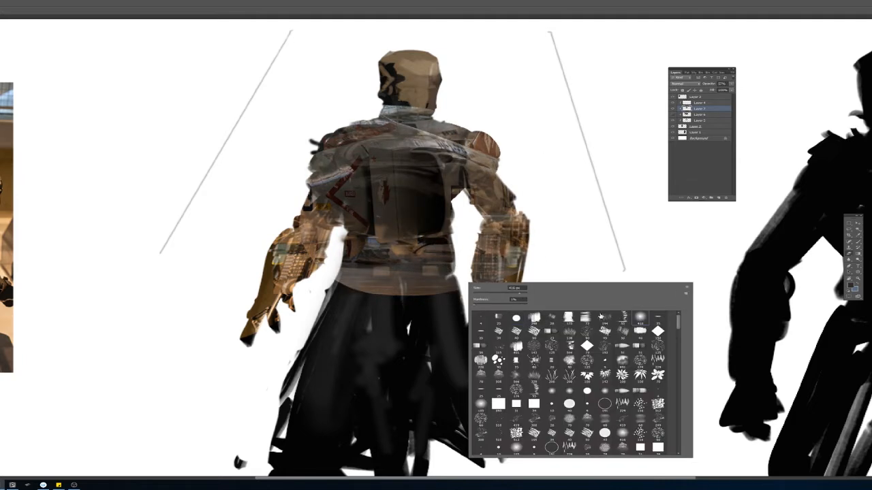
{"action": "mouse_move", "coordinate": [352, 278]}
{"action": "left_mouse_down"}
{"action": "mouse_move", "coordinate": [357, 286]}
{"action": "mouse_move", "coordinate": [342, 280]}
{"action": "mouse_move", "coordinate": [386, 321]}
{"action": "mouse_move", "coordinate": [307, 333]}
{"action": "left_mouse_up"}
{"action": "mouse_move", "coordinate": [362, 134]}
{"action": "left_mouse_down"}
{"action": "mouse_move", "coordinate": [321, 97]}
{"action": "mouse_move", "coordinate": [252, 193]}
{"action": "left_mouse_up"}
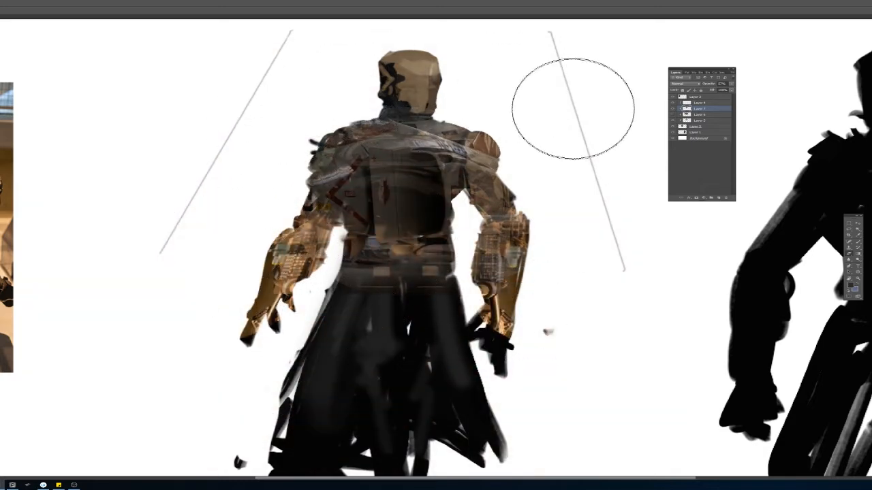
{"action": "mouse_move", "coordinate": [428, 88]}
{"action": "left_mouse_down"}
{"action": "mouse_move", "coordinate": [483, 110]}
{"action": "mouse_move", "coordinate": [489, 130]}
{"action": "mouse_move", "coordinate": [444, 82]}
{"action": "left_mouse_up"}
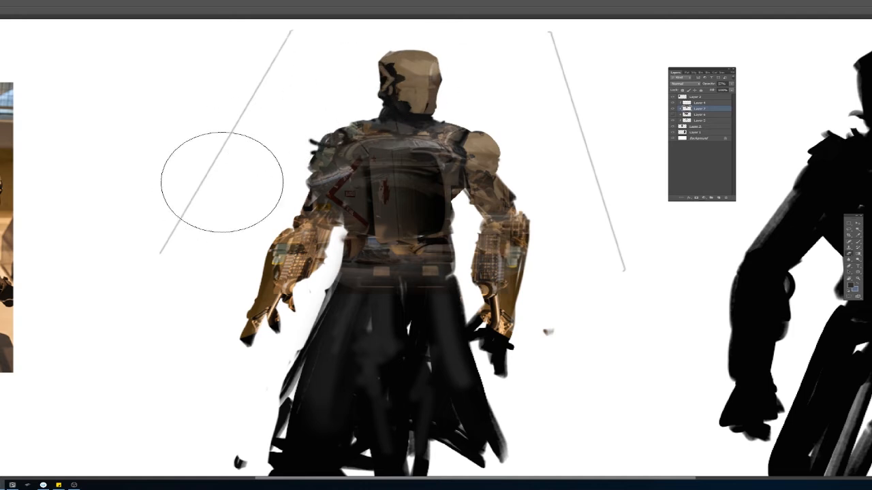
Step: Scale down the jet piece and fit it onto the figure's abdomen below the chest plate
{"action": "left_click", "coordinate": [858, 223]}
{"action": "left_click_drag", "start_coordinate": [396, 248], "coordinate": [407, 322]}
{"action": "key", "text": "ctrl+t"}
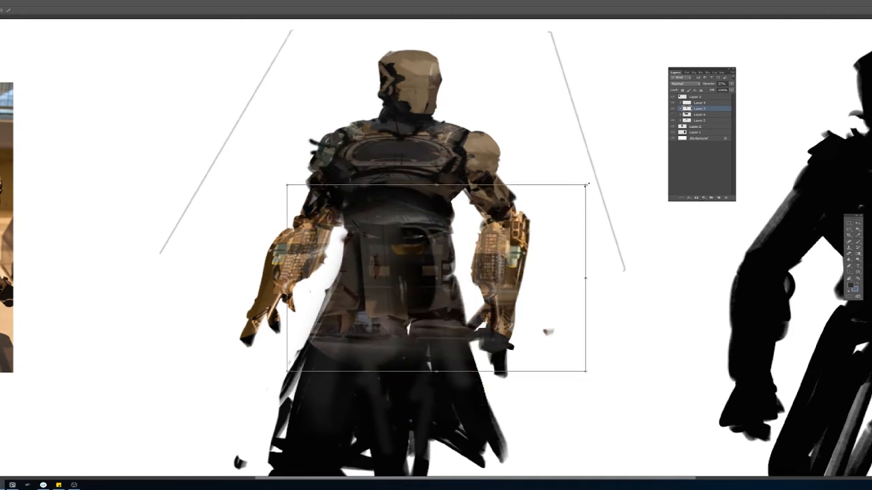
{"action": "left_click_drag", "start_coordinate": [586, 184], "coordinate": [423, 288]}
{"action": "left_click_drag", "start_coordinate": [399, 347], "coordinate": [493, 230]}
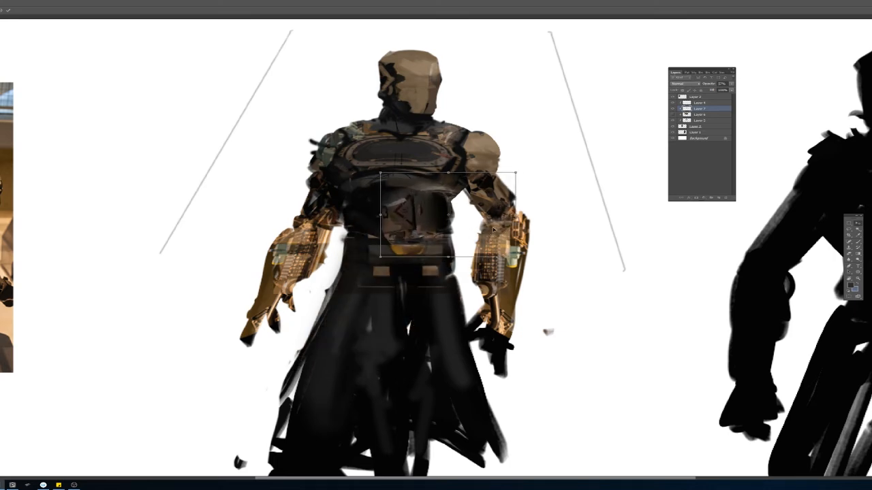
{"action": "key", "text": "Return"}
Step: Compare the abdomen piece's placement through undo and redo, and softly erase its excess beside the triangle marking
{"action": "left_click_drag", "start_coordinate": [445, 193], "coordinate": [595, 166]}
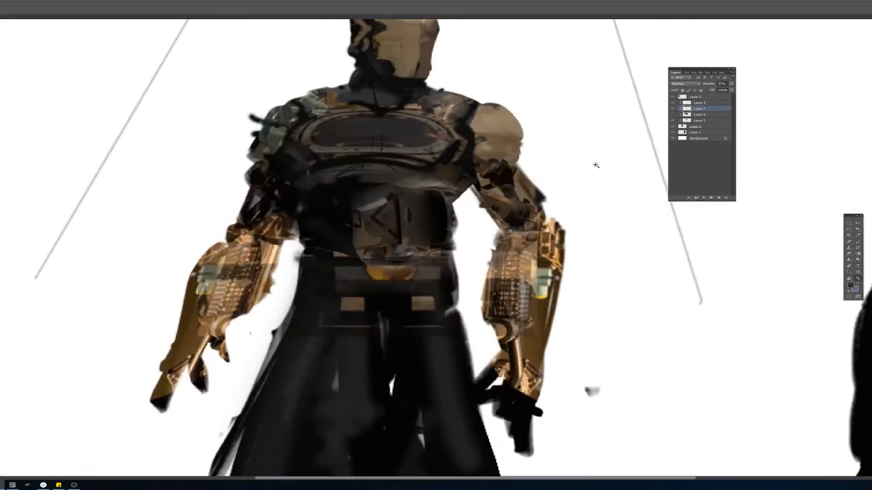
{"action": "key", "text": "ctrl+alt+z"}
{"action": "key", "text": "ctrl+alt+z"}
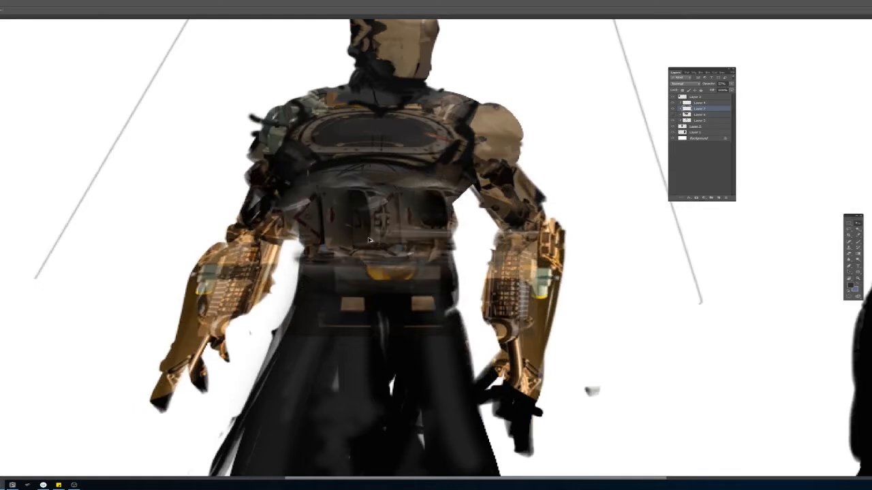
{"action": "key", "text": "ctrl+shift+z"}
{"action": "key", "text": "ctrl+shift+z"}
{"action": "key", "text": "e"}
{"action": "mouse_move", "coordinate": [385, 216]}
{"action": "left_mouse_down"}
{"action": "mouse_move", "coordinate": [323, 222]}
{"action": "mouse_move", "coordinate": [378, 216]}
{"action": "mouse_move", "coordinate": [350, 216]}
{"action": "mouse_move", "coordinate": [355, 210]}
{"action": "mouse_move", "coordinate": [351, 230]}
{"action": "left_mouse_up"}
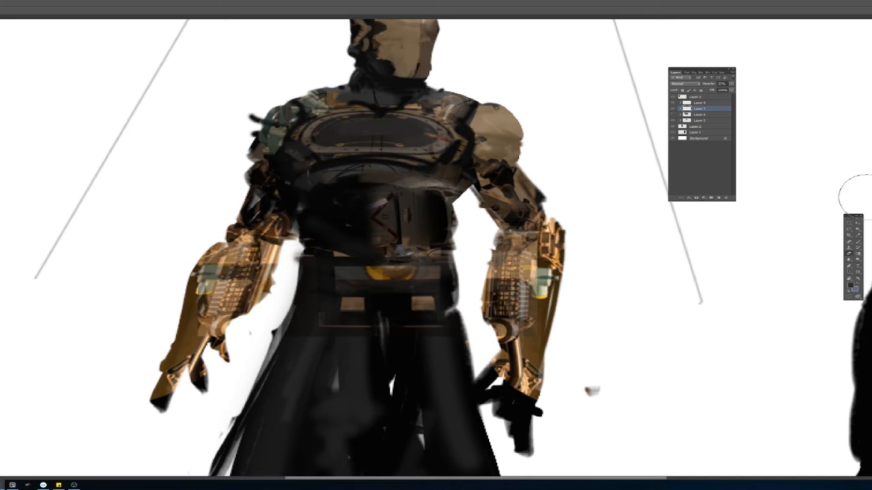
Step: Duplicate the abdomen jet piece, rotate the copy diagonally and fit it over the tan shoulder and upper arm
{"action": "left_click_drag", "start_coordinate": [415, 238], "coordinate": [514, 193]}
{"action": "key", "text": "ctrl+t"}
{"action": "left_click_drag", "start_coordinate": [626, 31], "coordinate": [476, 32]}
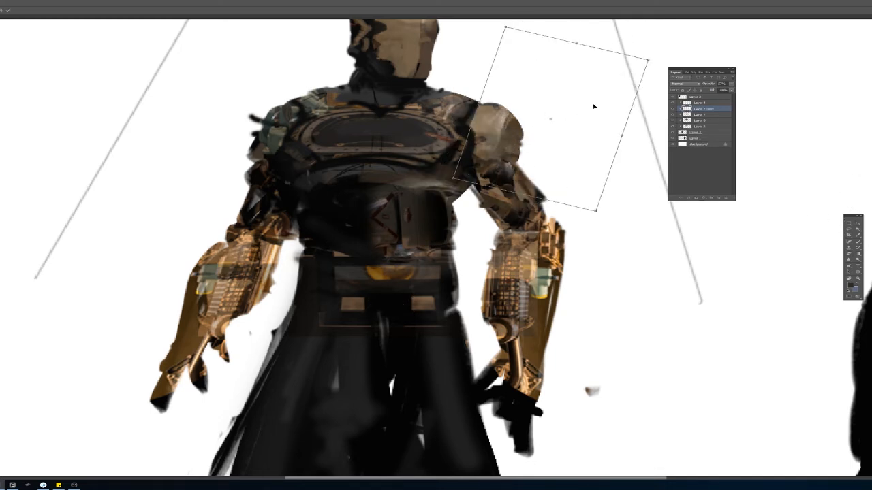
{"action": "left_click_drag", "start_coordinate": [593, 107], "coordinate": [570, 88]}
{"action": "left_click_drag", "start_coordinate": [664, 21], "coordinate": [685, 81]}
{"action": "left_click_drag", "start_coordinate": [539, 96], "coordinate": [538, 134]}
{"action": "left_click_drag", "start_coordinate": [550, 187], "coordinate": [591, 214]}
{"action": "left_click_drag", "start_coordinate": [577, 187], "coordinate": [543, 163]}
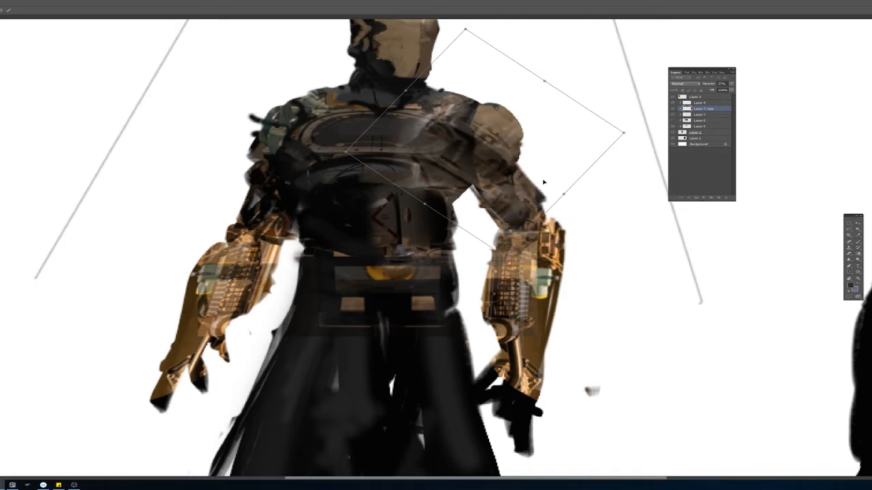
{"action": "key", "text": "Return"}
Step: Erase the copied jet texture from the chest, leaving it on the tan shoulder and upper arm
{"action": "key", "text": "e"}
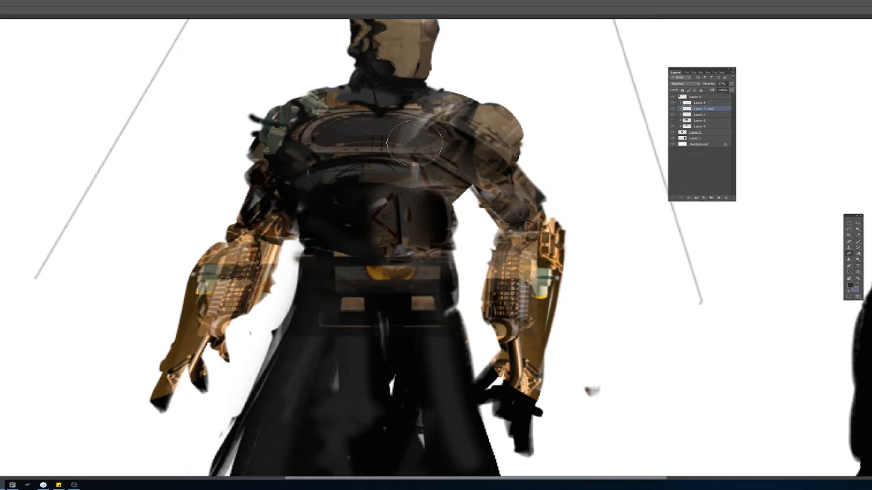
{"action": "left_click_drag", "start_coordinate": [414, 138], "coordinate": [536, 234]}
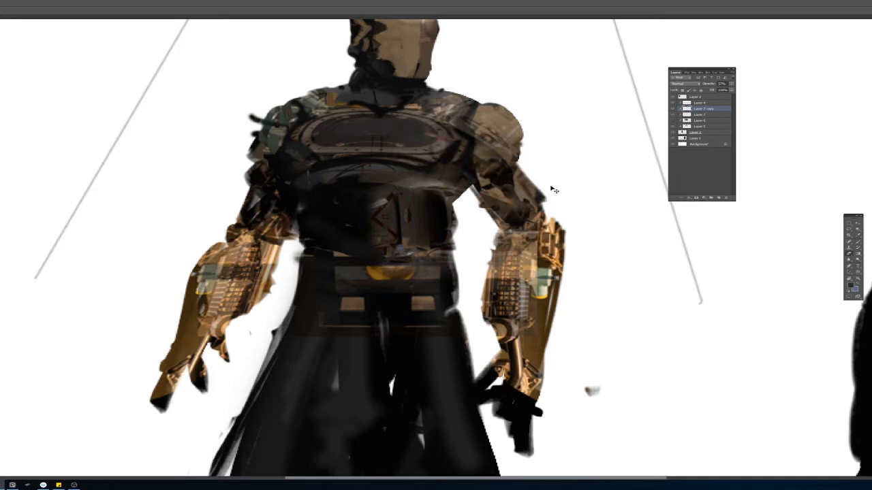
{"action": "mouse_move", "coordinate": [553, 189]}
{"action": "left_mouse_down"}
{"action": "mouse_move", "coordinate": [539, 160]}
{"action": "mouse_move", "coordinate": [462, 215]}
{"action": "mouse_move", "coordinate": [488, 173]}
{"action": "mouse_move", "coordinate": [529, 151]}
{"action": "mouse_move", "coordinate": [555, 150]}
{"action": "mouse_move", "coordinate": [538, 146]}
{"action": "mouse_move", "coordinate": [522, 184]}
{"action": "mouse_move", "coordinate": [464, 147]}
{"action": "mouse_move", "coordinate": [481, 133]}
{"action": "left_mouse_up"}
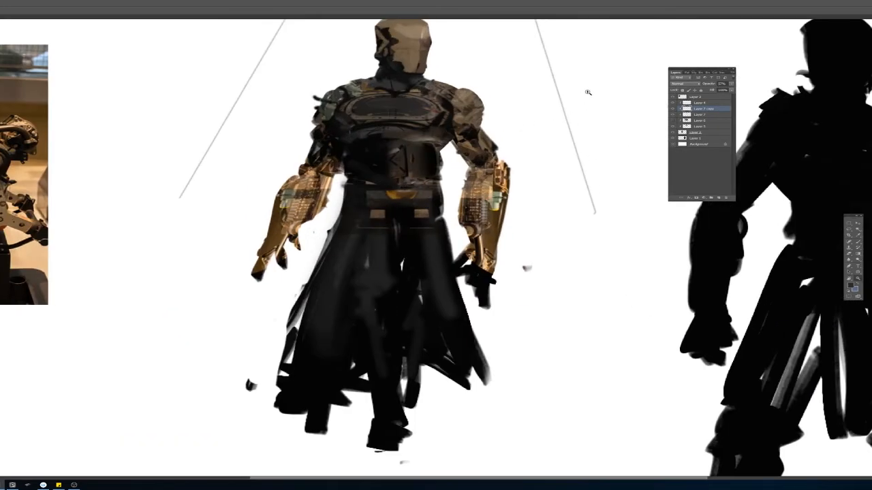
Step: Bring in a second engine photo from the reference source and move its layer beneath the second figure's layer
{"action": "key", "text": "super"}
{"action": "left_click", "coordinate": [74, 485]}
{"action": "key", "text": "alt+Tab"}
{"action": "key", "text": "alt+Tab"}
{"action": "key", "text": "alt+Tab"}
{"action": "left_click_drag", "start_coordinate": [520, 223], "coordinate": [589, 236]}
{"action": "left_click_drag", "start_coordinate": [533, 238], "coordinate": [526, 237]}
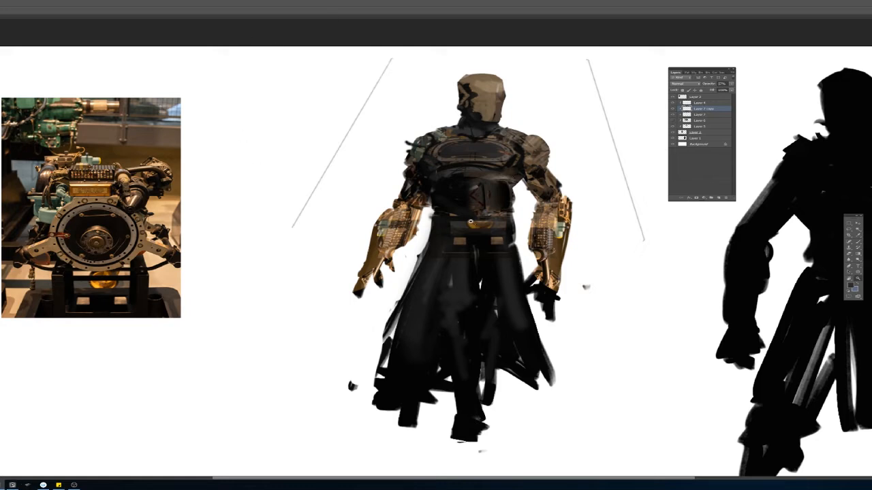
{"action": "key", "text": "ctrl+v"}
{"action": "left_click", "coordinate": [856, 224]}
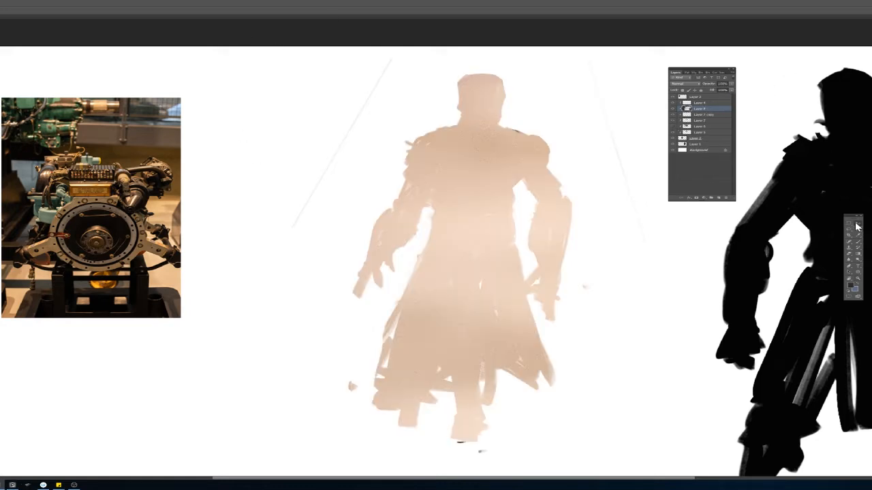
{"action": "left_click_drag", "start_coordinate": [703, 109], "coordinate": [702, 142]}
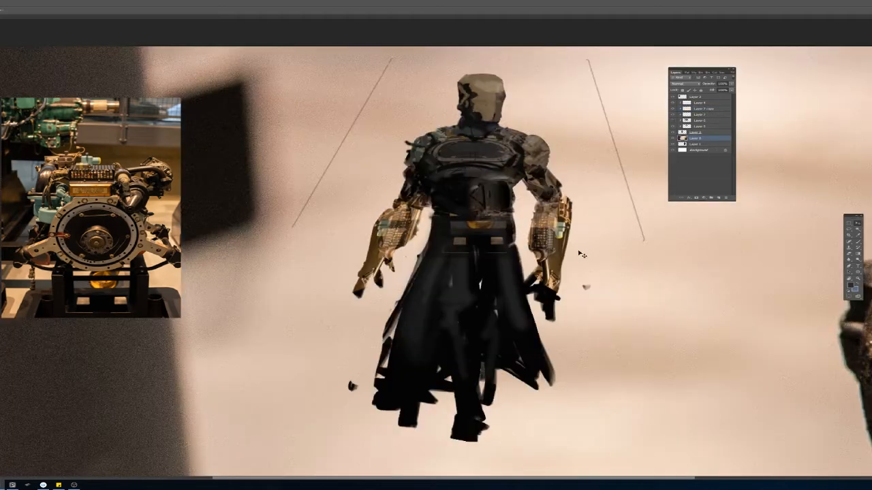
Step: Scale the new engine photo down and place it below the first engine reference
{"action": "key", "text": "z"}
{"action": "left_click_drag", "start_coordinate": [602, 248], "coordinate": [515, 247]}
{"action": "key", "text": "ctrl+t"}
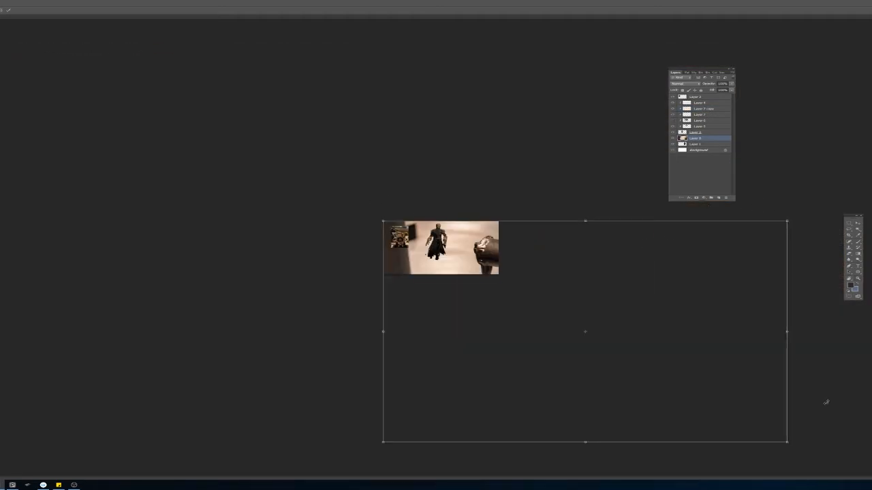
{"action": "left_click_drag", "start_coordinate": [785, 441], "coordinate": [416, 259]}
{"action": "scroll", "coordinate": [441, 247], "scroll_direction": "up", "scroll_amount": 5}
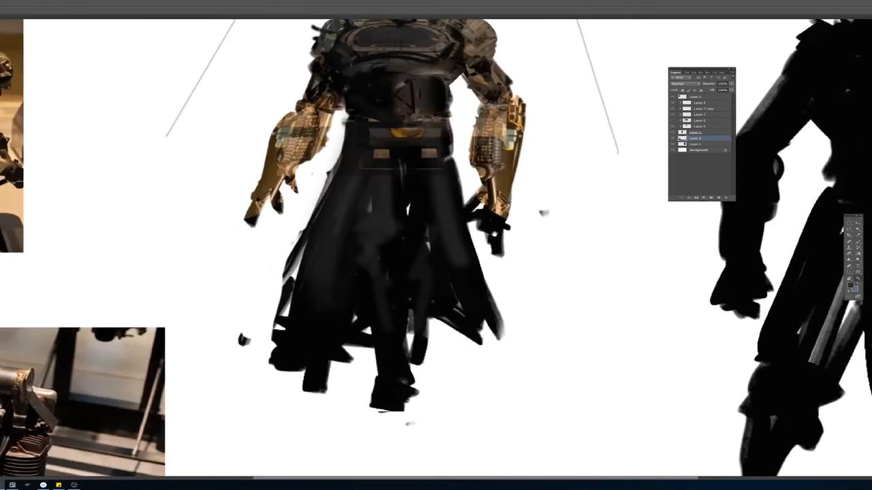
{"action": "scroll", "coordinate": [441, 247], "scroll_direction": "down", "scroll_amount": 2}
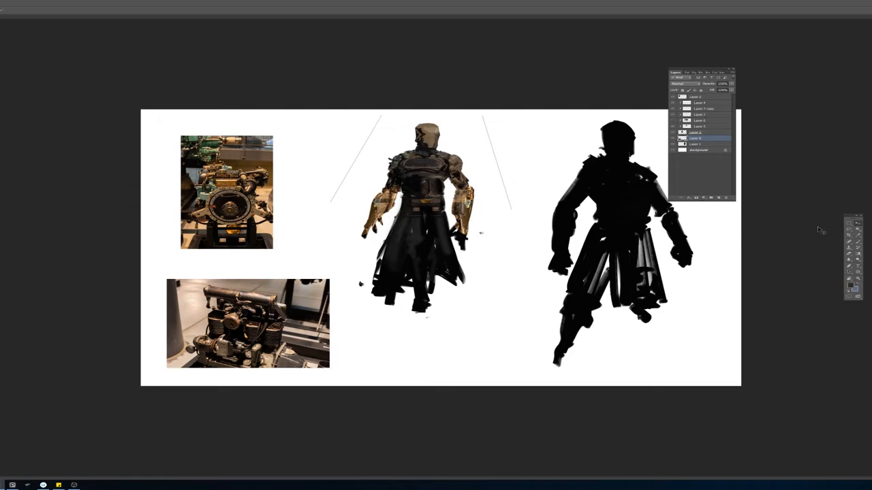
Step: Copy the engine block from the new photo onto its own layer and clip it to the second figure
{"action": "scroll", "coordinate": [280, 330], "scroll_direction": "up", "scroll_amount": 4}
{"action": "scroll", "coordinate": [280, 329], "scroll_direction": "down", "scroll_amount": 1}
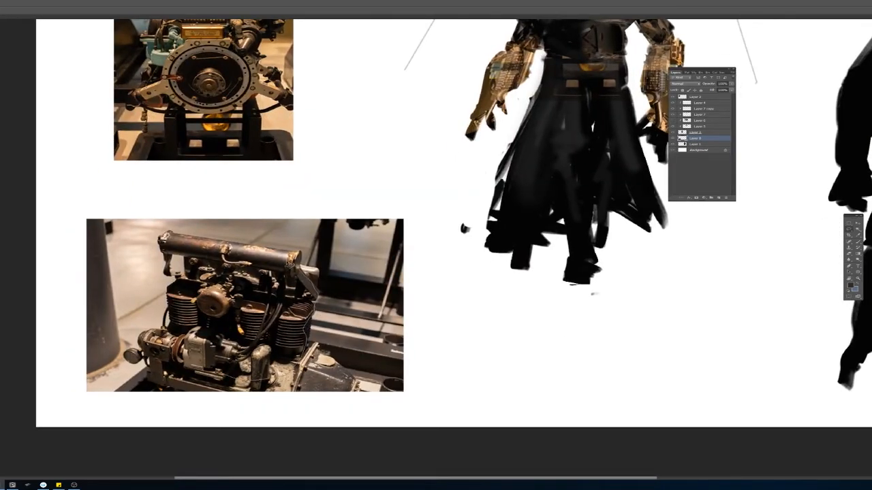
{"action": "mouse_move", "coordinate": [174, 285]}
{"action": "left_mouse_down"}
{"action": "mouse_move", "coordinate": [152, 320]}
{"action": "mouse_move", "coordinate": [263, 360]}
{"action": "mouse_move", "coordinate": [559, 208]}
{"action": "mouse_move", "coordinate": [504, 198]}
{"action": "mouse_move", "coordinate": [371, 346]}
{"action": "left_mouse_up"}
{"action": "key", "text": "ctrl+j"}
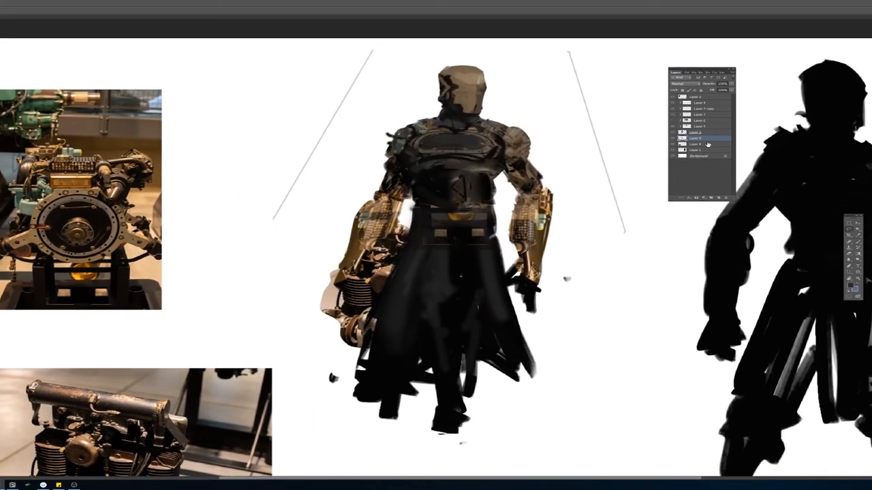
{"action": "left_click_drag", "start_coordinate": [704, 139], "coordinate": [701, 108]}
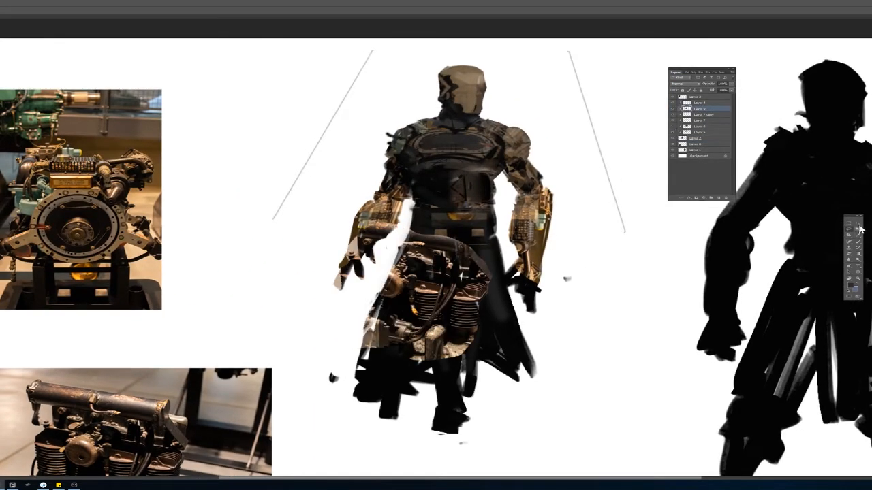
Step: Position the engine piece over the abdomen and the adjacent forearm, and rotate it slightly to fit
{"action": "left_click_drag", "start_coordinate": [419, 314], "coordinate": [421, 205]}
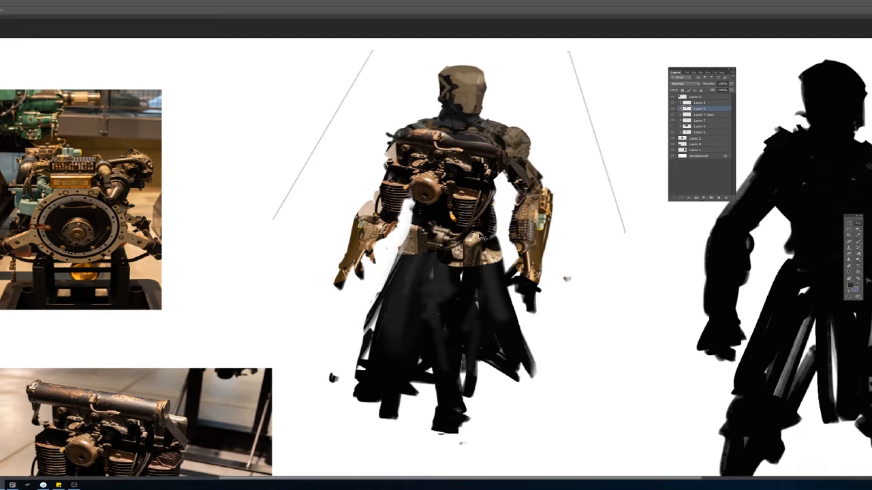
{"action": "left_click_drag", "start_coordinate": [482, 192], "coordinate": [495, 245]}
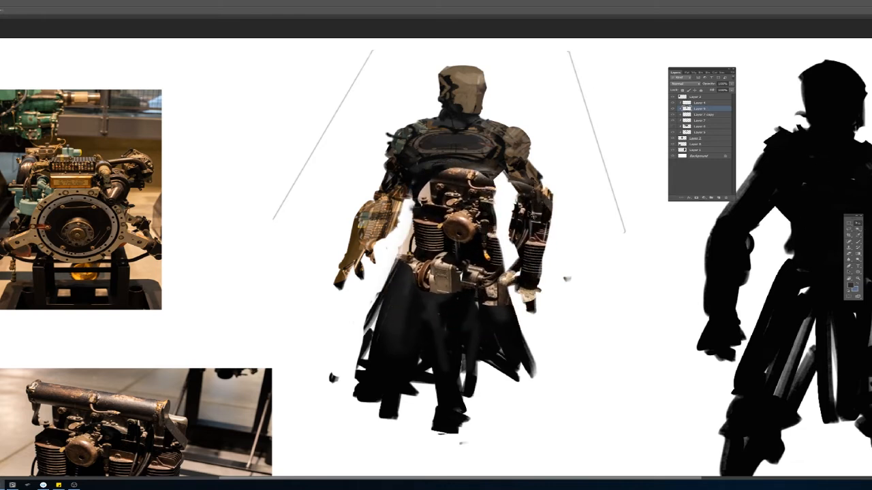
{"action": "key", "text": "ctrl+t"}
{"action": "left_click_drag", "start_coordinate": [565, 235], "coordinate": [565, 215]}
{"action": "mouse_move", "coordinate": [508, 244]}
{"action": "left_mouse_down"}
{"action": "mouse_move", "coordinate": [490, 197]}
{"action": "mouse_move", "coordinate": [503, 262]}
{"action": "mouse_move", "coordinate": [507, 241]}
{"action": "left_mouse_up"}
{"action": "key", "text": "Return"}
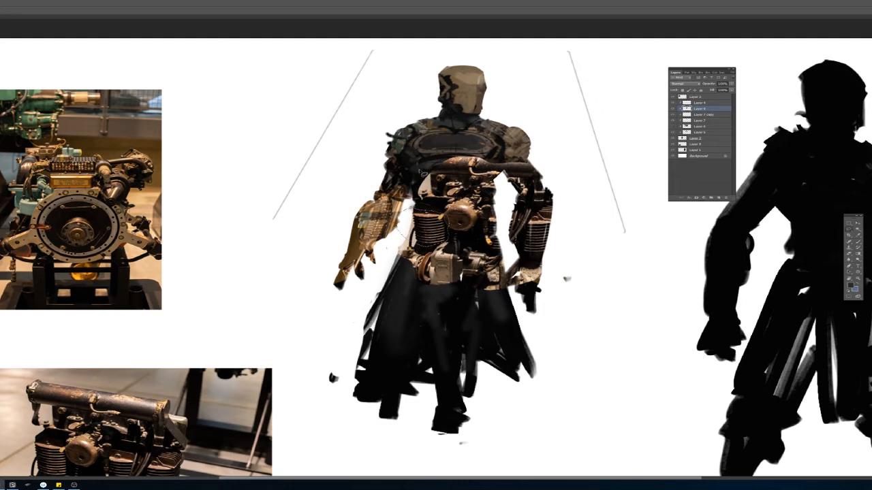
Step: Copy the finned engine cylinder onto its own layer, with the full engine piece hidden, and place it semi-transparently on the abdomen
{"action": "key", "text": "ctrl+j"}
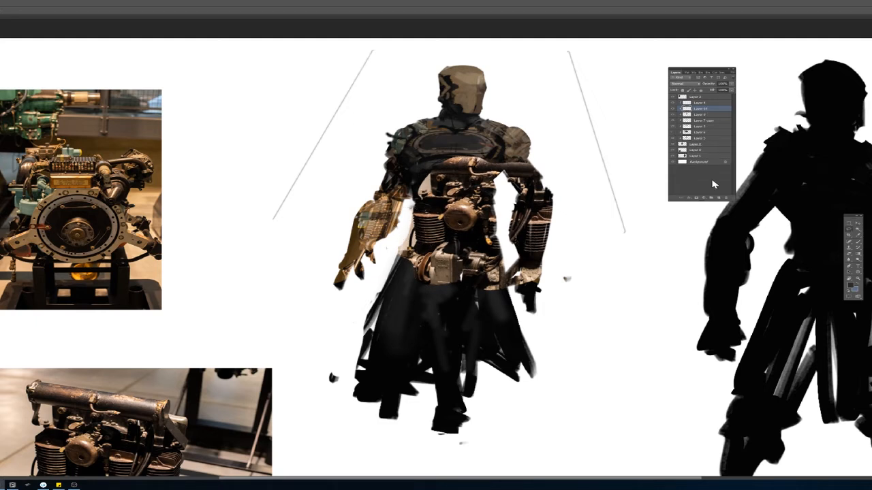
{"action": "left_click", "coordinate": [674, 115]}
{"action": "left_click_drag", "start_coordinate": [459, 215], "coordinate": [465, 171]}
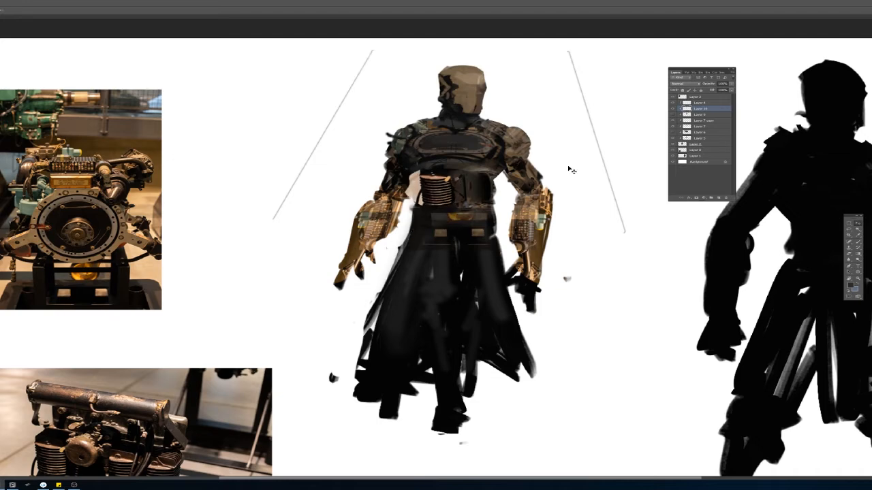
{"action": "left_click_drag", "start_coordinate": [728, 92], "coordinate": [716, 84]}
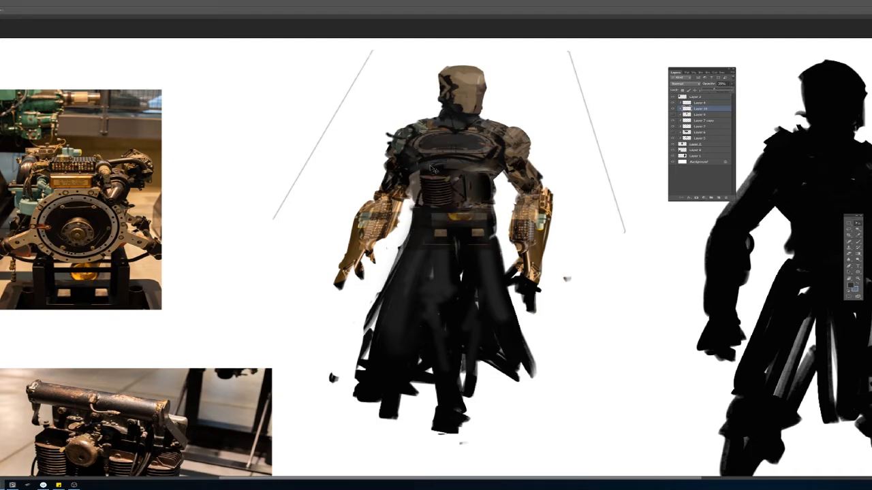
{"action": "left_click_drag", "start_coordinate": [464, 202], "coordinate": [465, 194]}
Step: Erase the light excess around the outer side and lower edge of the finned cylinder piece
{"action": "scroll", "coordinate": [458, 197], "scroll_direction": "up", "scroll_amount": 5}
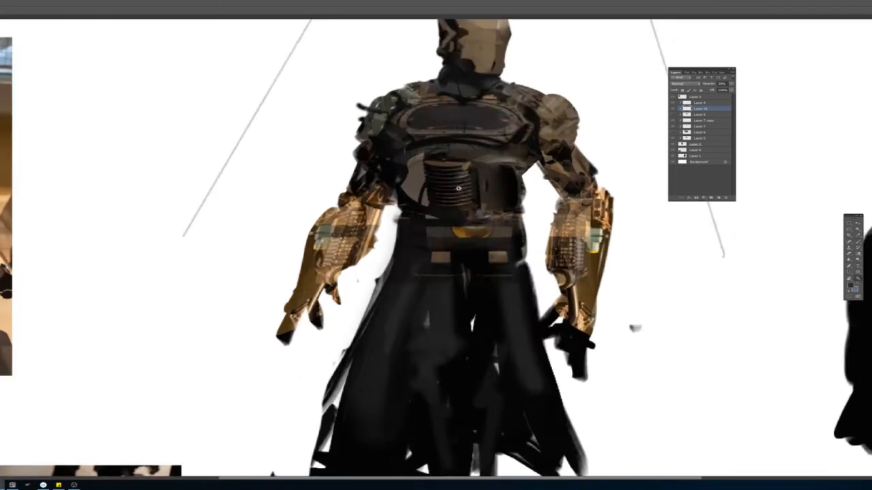
{"action": "scroll", "coordinate": [456, 194], "scroll_direction": "down", "scroll_amount": 2}
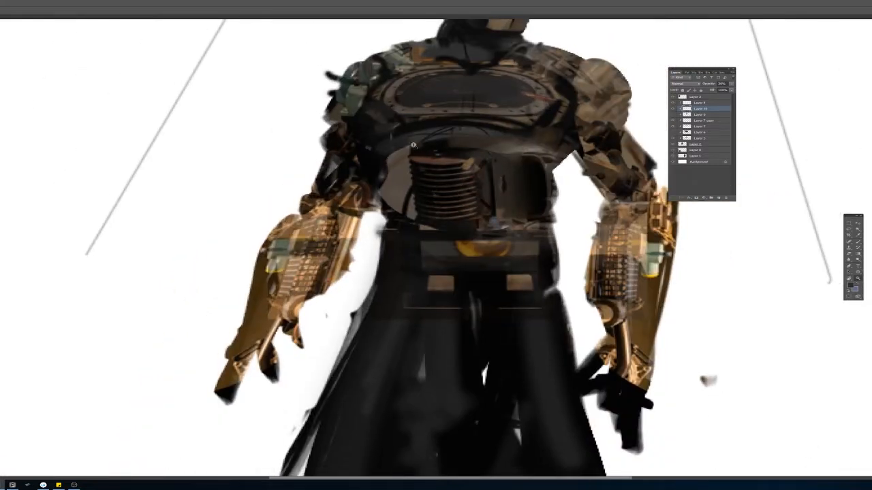
{"action": "key", "text": "e"}
{"action": "mouse_move", "coordinate": [417, 142]}
{"action": "left_mouse_down"}
{"action": "mouse_move", "coordinate": [369, 167]}
{"action": "mouse_move", "coordinate": [402, 146]}
{"action": "mouse_move", "coordinate": [404, 229]}
{"action": "mouse_move", "coordinate": [395, 239]}
{"action": "left_mouse_up"}
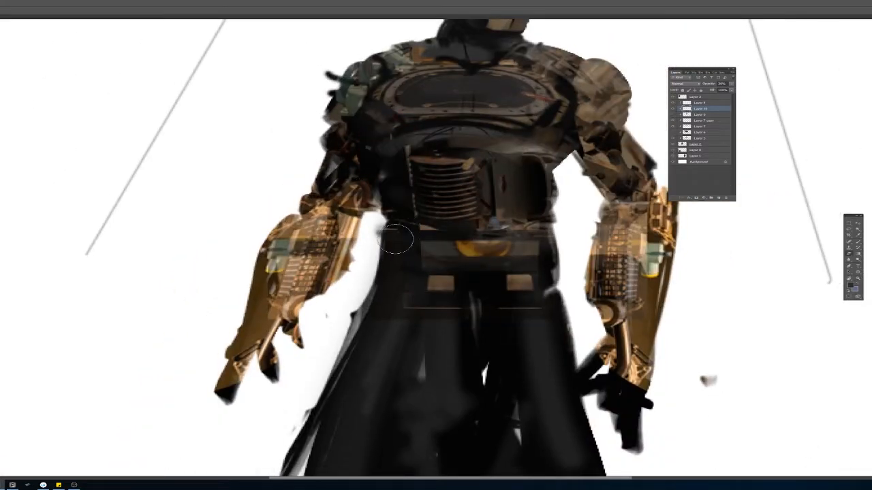
{"action": "mouse_move", "coordinate": [385, 143]}
{"action": "left_mouse_down"}
{"action": "mouse_move", "coordinate": [426, 130]}
{"action": "mouse_move", "coordinate": [489, 149]}
{"action": "mouse_move", "coordinate": [483, 196]}
{"action": "mouse_move", "coordinate": [451, 242]}
{"action": "mouse_move", "coordinate": [449, 234]}
{"action": "mouse_move", "coordinate": [398, 256]}
{"action": "left_mouse_up"}
{"action": "left_click", "coordinate": [858, 225]}
{"action": "key", "text": "ctrl+z"}
Step: Resize and reposition the finned cylinder piece so that it covers one half of the abdomen
{"action": "key", "text": "ctrl+t"}
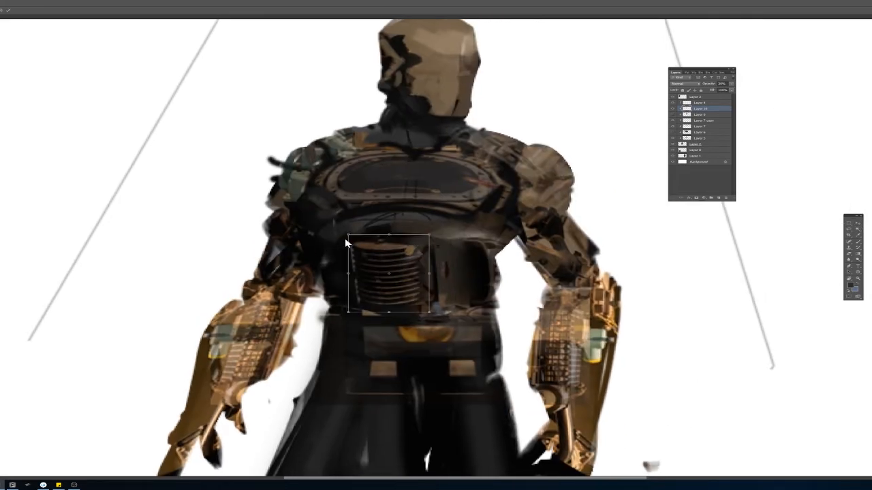
{"action": "mouse_move", "coordinate": [348, 235]}
{"action": "left_mouse_down"}
{"action": "mouse_move", "coordinate": [358, 246]}
{"action": "mouse_move", "coordinate": [348, 244]}
{"action": "left_mouse_up"}
{"action": "left_click_drag", "start_coordinate": [414, 255], "coordinate": [400, 239]}
{"action": "left_click_drag", "start_coordinate": [375, 300], "coordinate": [381, 316]}
{"action": "key", "text": "Return"}
Step: Warp the finned piece so its ribs curve around the abdomen and its inner edge bends along the body's centre line
{"action": "key", "text": "ctrl+t"}
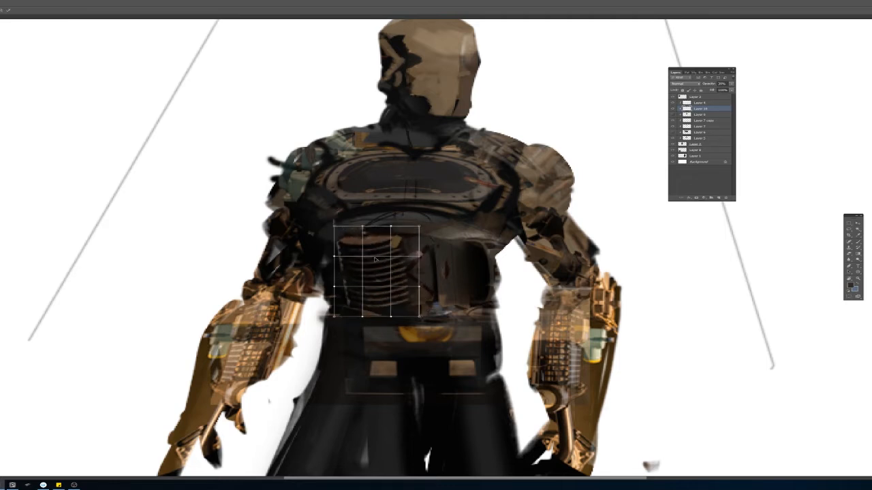
{"action": "left_click_drag", "start_coordinate": [378, 260], "coordinate": [336, 244]}
{"action": "left_click_drag", "start_coordinate": [413, 304], "coordinate": [412, 318]}
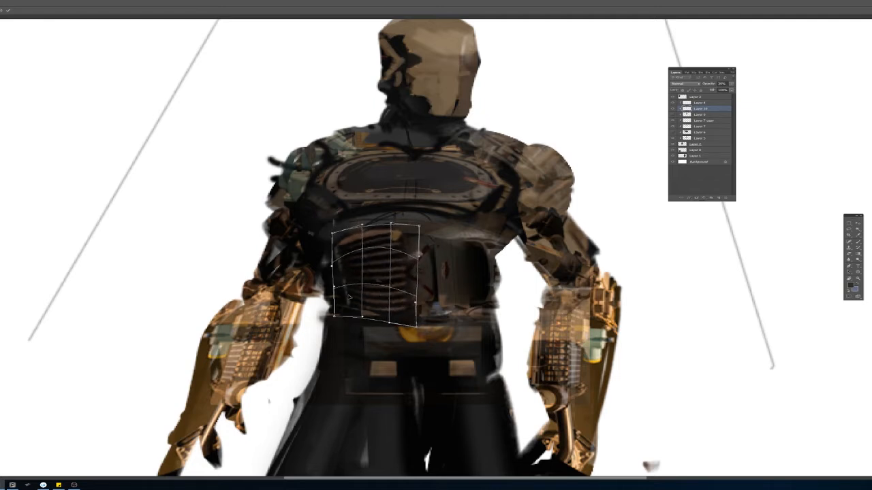
{"action": "left_click_drag", "start_coordinate": [349, 301], "coordinate": [347, 300]}
{"action": "left_click_drag", "start_coordinate": [351, 237], "coordinate": [392, 239]}
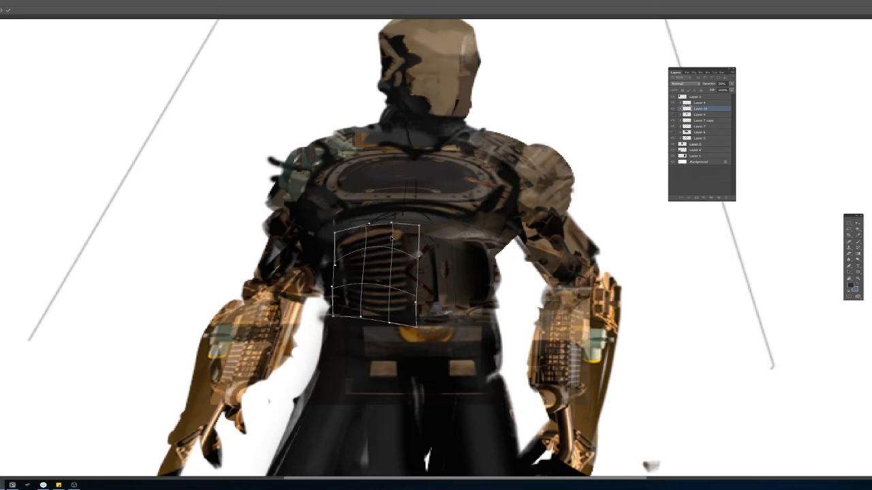
{"action": "mouse_move", "coordinate": [416, 327]}
{"action": "left_mouse_down"}
{"action": "mouse_move", "coordinate": [412, 343]}
{"action": "mouse_move", "coordinate": [406, 320]}
{"action": "left_mouse_up"}
{"action": "left_click_drag", "start_coordinate": [403, 280], "coordinate": [404, 281]}
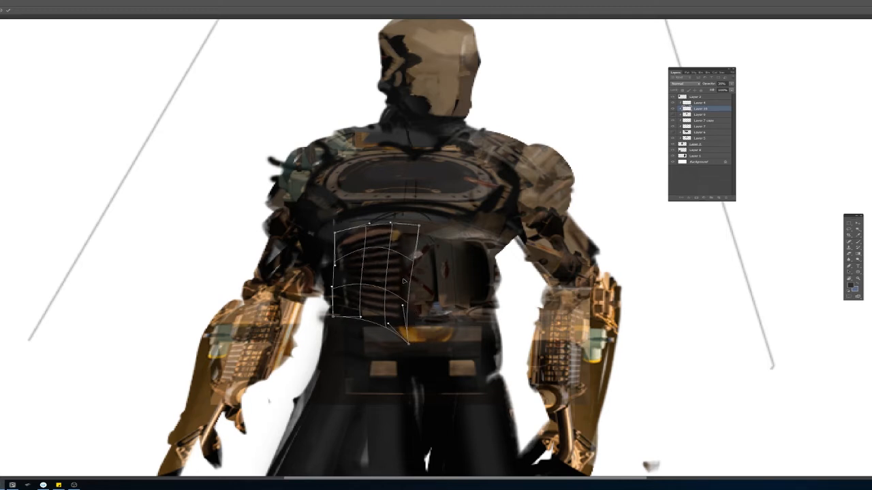
{"action": "key", "text": "Return"}
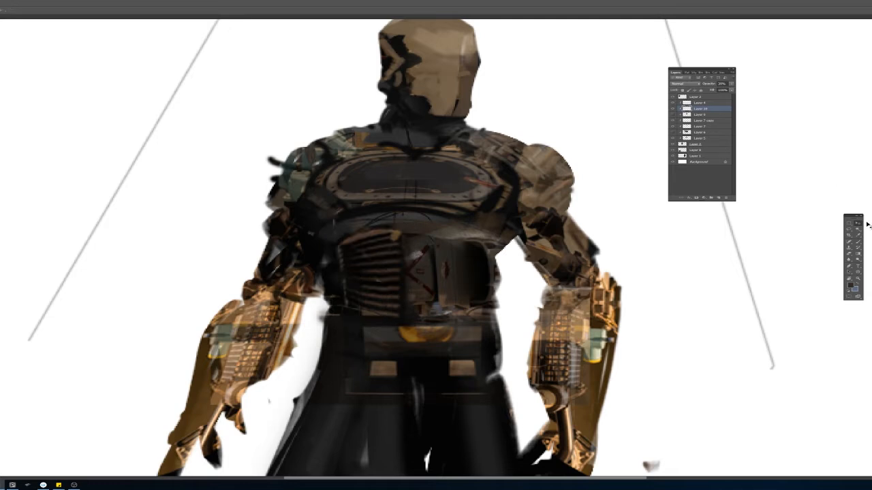
Step: Duplicate the ribbed piece, mirror the copy across the abdomen's centre line, and merge both halves into one layer
{"action": "left_click_drag", "start_coordinate": [371, 258], "coordinate": [434, 258]}
{"action": "key", "text": "ctrl+shift+h"}
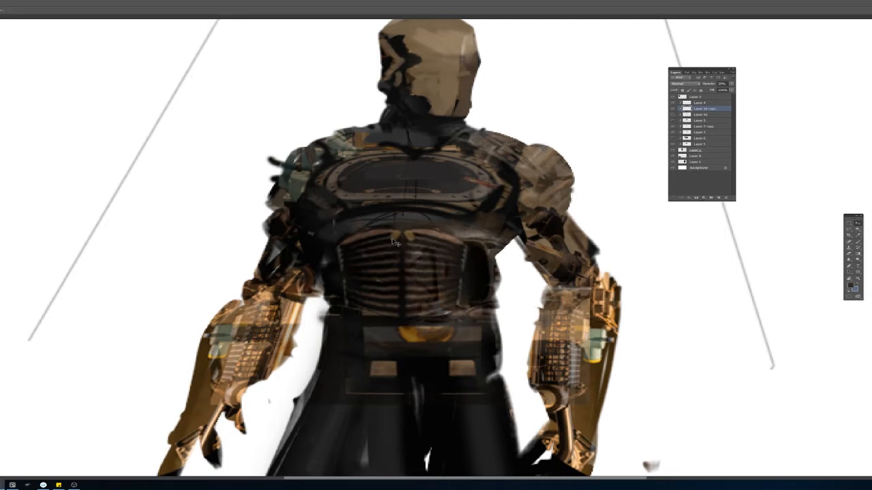
{"action": "left_click", "coordinate": [392, 240], "text": "ctrl+shift"}
{"action": "left_click_drag", "start_coordinate": [392, 240], "coordinate": [396, 245]}
{"action": "key", "text": "ctrl+e"}
Step: Narrow the merged rib texture from both sides and nudge it slightly upward beneath the chest plate
{"action": "key", "text": "ctrl+t"}
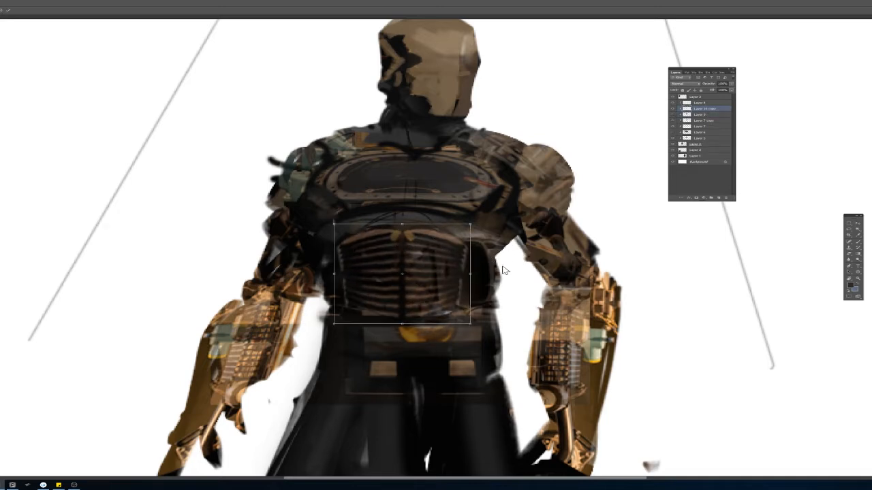
{"action": "mouse_move", "coordinate": [472, 275]}
{"action": "left_mouse_down"}
{"action": "mouse_move", "coordinate": [448, 272]}
{"action": "mouse_move", "coordinate": [464, 272]}
{"action": "left_mouse_up"}
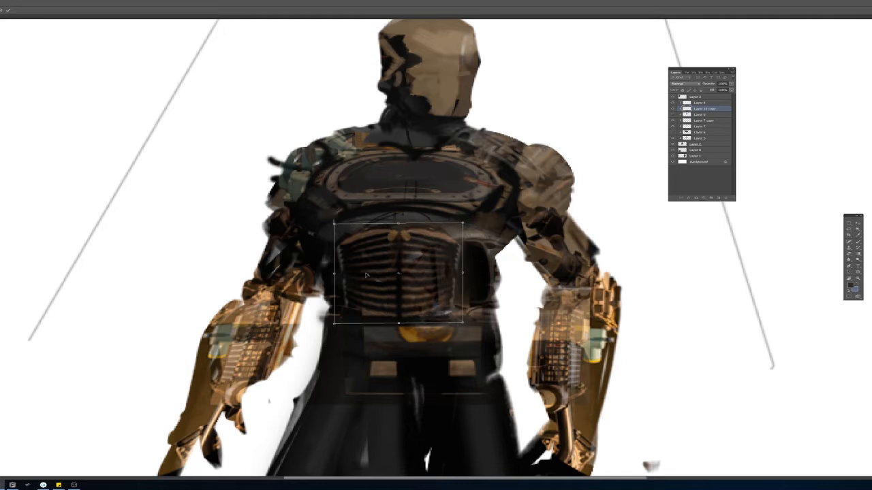
{"action": "mouse_move", "coordinate": [334, 275]}
{"action": "left_mouse_down"}
{"action": "mouse_move", "coordinate": [355, 272]}
{"action": "mouse_move", "coordinate": [345, 273]}
{"action": "left_mouse_up"}
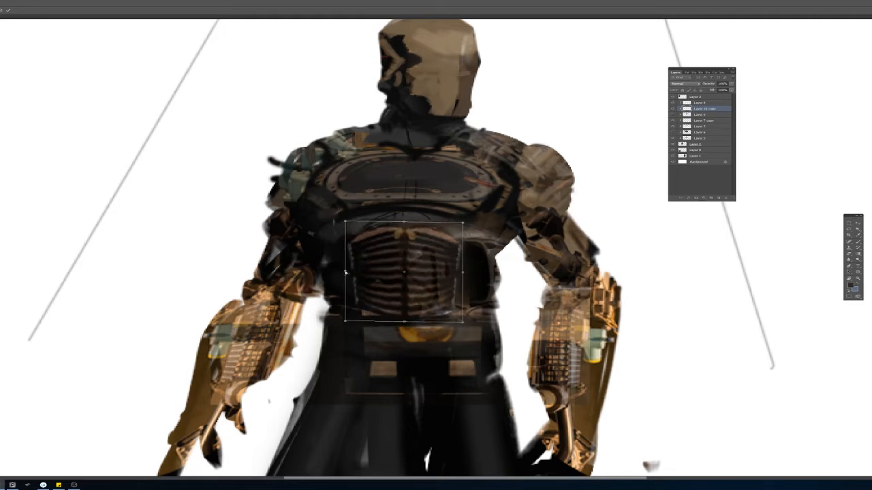
{"action": "key", "text": "Return"}
{"action": "left_click_drag", "start_coordinate": [426, 281], "coordinate": [426, 276]}
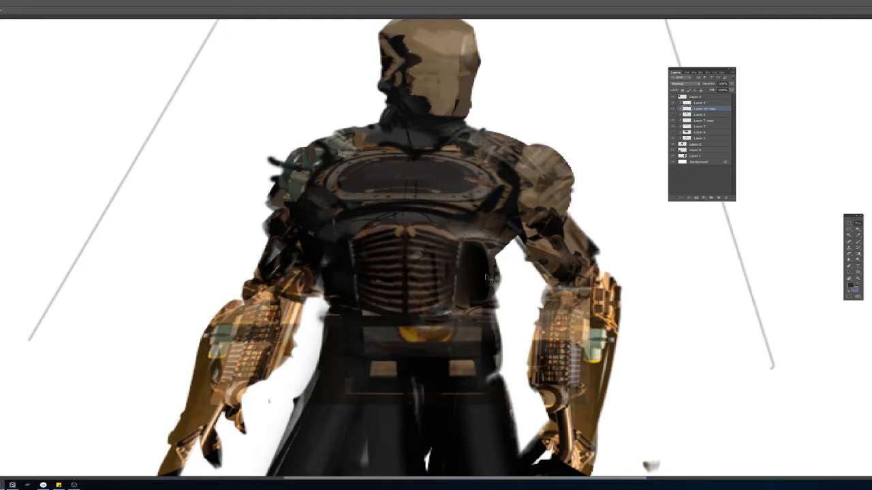
Step: Copy a lasso selection of the dark side panel texture beside the ribs onto its own layer and shift the copy
{"action": "left_click", "coordinate": [491, 274], "text": "ctrl"}
{"action": "left_click_drag", "start_coordinate": [491, 275], "coordinate": [501, 274]}
{"action": "key", "text": "l"}
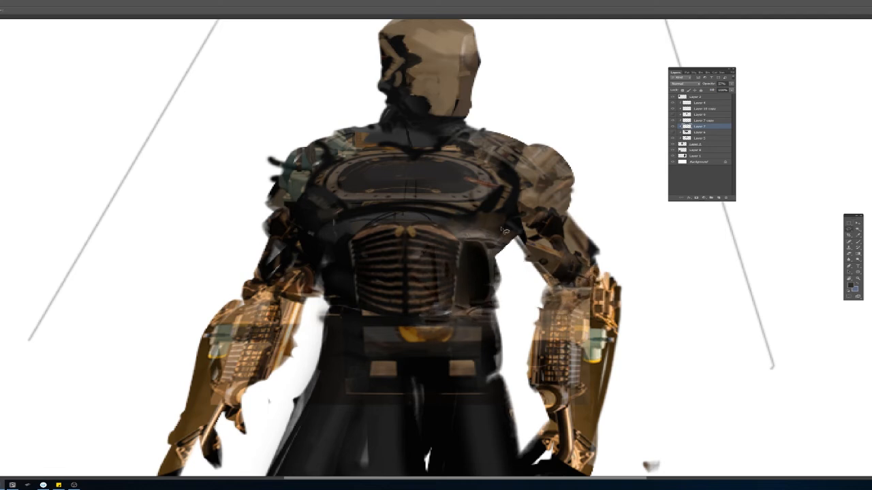
{"action": "left_click_drag", "start_coordinate": [422, 243], "coordinate": [480, 228]}
{"action": "key", "text": "ctrl+j"}
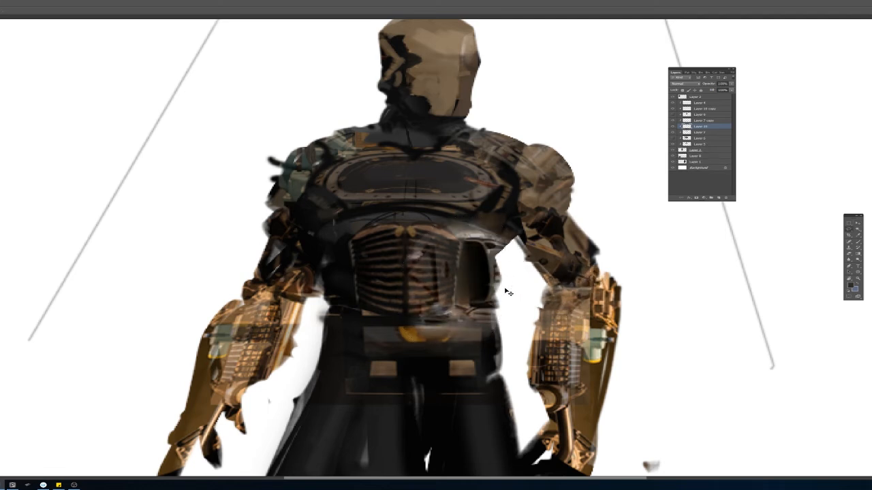
{"action": "left_click_drag", "start_coordinate": [508, 290], "coordinate": [496, 280]}
Step: Check the figure in a mirrored canvas view, and flip the copied side panel onto the opposite side of the ribs
{"action": "key", "text": "ctrl+shift+h"}
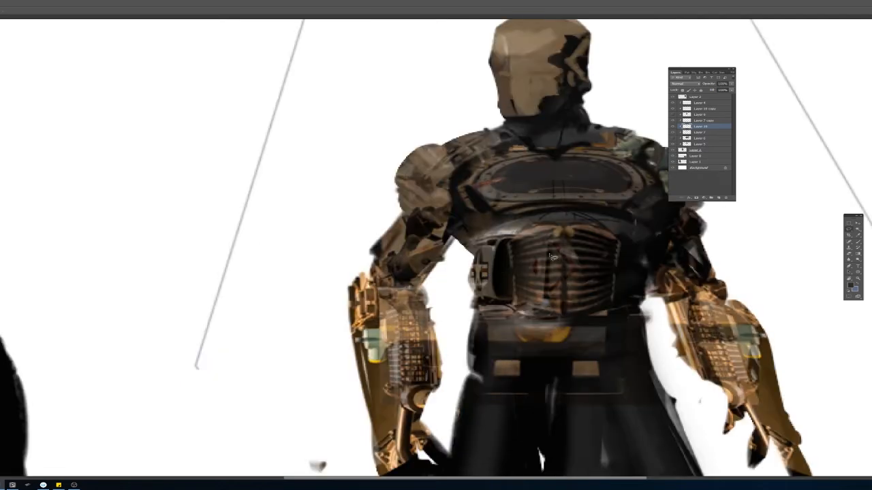
{"action": "key", "text": "z"}
{"action": "key", "text": "ctrl+shift+h"}
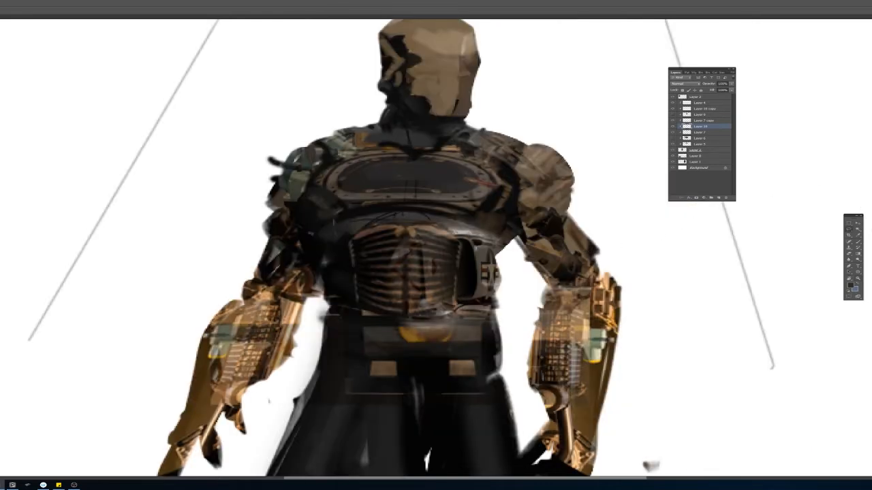
{"action": "key", "text": "ctrl+shift+h"}
{"action": "mouse_move", "coordinate": [507, 276]}
{"action": "left_mouse_down"}
{"action": "mouse_move", "coordinate": [401, 272]}
{"action": "mouse_move", "coordinate": [436, 272]}
{"action": "mouse_move", "coordinate": [423, 271]}
{"action": "mouse_move", "coordinate": [413, 248]}
{"action": "mouse_move", "coordinate": [409, 335]}
{"action": "mouse_move", "coordinate": [398, 318]}
{"action": "mouse_move", "coordinate": [408, 352]}
{"action": "left_mouse_up"}
{"action": "key", "text": "e"}
{"action": "mouse_move", "coordinate": [377, 247]}
{"action": "left_mouse_down"}
{"action": "mouse_move", "coordinate": [383, 226]}
{"action": "mouse_move", "coordinate": [357, 288]}
{"action": "mouse_move", "coordinate": [389, 367]}
{"action": "mouse_move", "coordinate": [389, 226]}
{"action": "left_mouse_up"}
{"action": "key", "text": "v"}
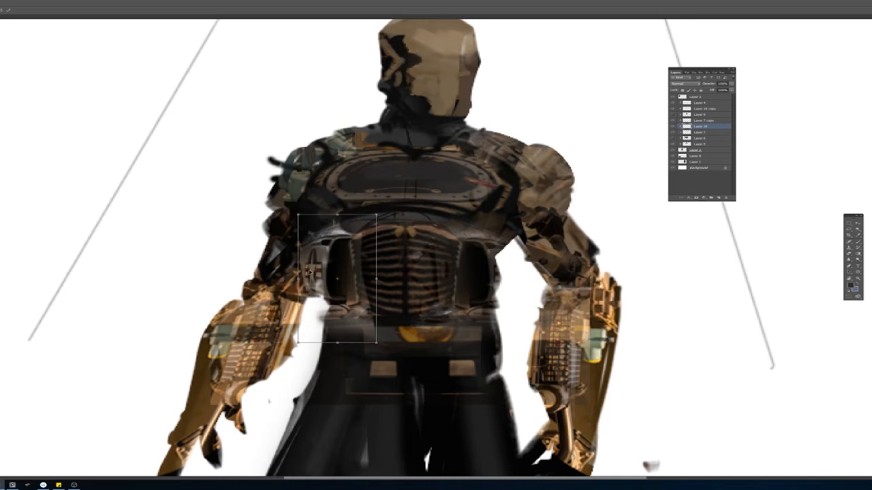
Step: Move, narrow and skew the flipped side panel to follow the contour of the waist
{"action": "left_click_drag", "start_coordinate": [305, 280], "coordinate": [356, 278]}
{"action": "mouse_move", "coordinate": [348, 220]}
{"action": "left_mouse_down"}
{"action": "mouse_move", "coordinate": [338, 223]}
{"action": "mouse_move", "coordinate": [346, 223]}
{"action": "left_mouse_up"}
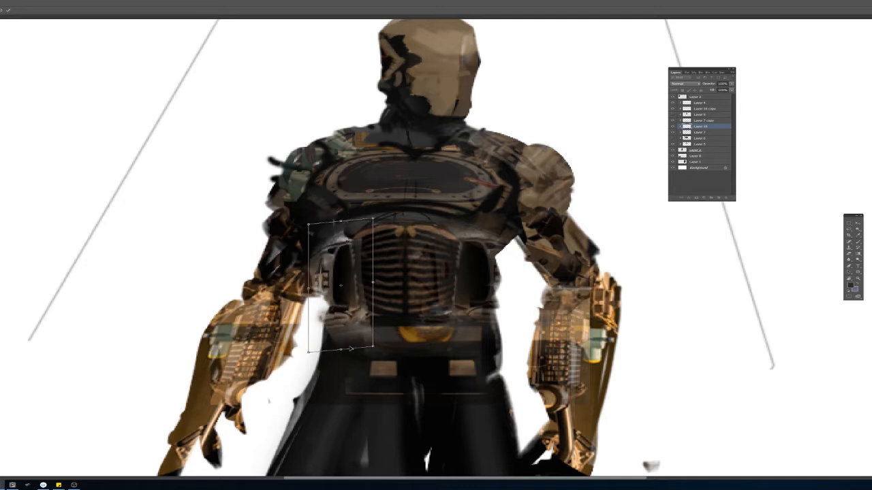
{"action": "left_click_drag", "start_coordinate": [342, 351], "coordinate": [351, 351]}
{"action": "mouse_move", "coordinate": [343, 224]}
{"action": "left_mouse_down"}
{"action": "mouse_move", "coordinate": [316, 248]}
{"action": "mouse_move", "coordinate": [302, 235]}
{"action": "mouse_move", "coordinate": [326, 233]}
{"action": "left_mouse_up"}
{"action": "key", "text": "Return"}
Step: Lower the flipped side panel's opacity and erase its excess around the ribs and waist
{"action": "key", "text": "e"}
{"action": "left_click_drag", "start_coordinate": [731, 86], "coordinate": [717, 93]}
{"action": "left_click", "coordinate": [373, 342]}
{"action": "left_click_drag", "start_coordinate": [386, 298], "coordinate": [382, 367]}
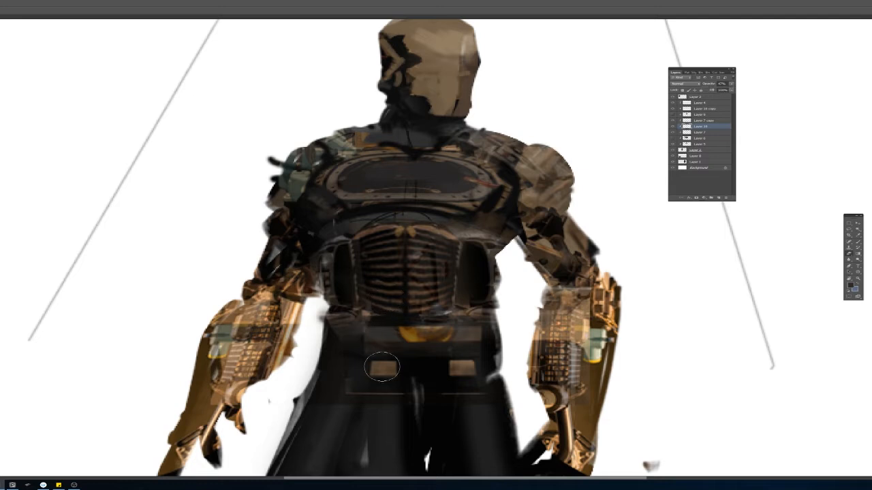
{"action": "mouse_move", "coordinate": [367, 273]}
{"action": "left_mouse_down"}
{"action": "mouse_move", "coordinate": [372, 354]}
{"action": "mouse_move", "coordinate": [321, 336]}
{"action": "left_mouse_up"}
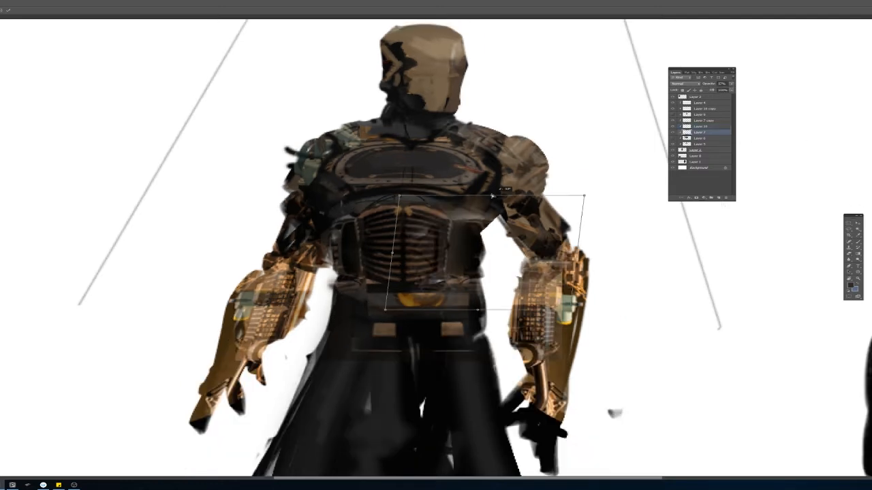
Step: Skew the original side panel texture so that its lower edge leans inward toward the waist
{"action": "left_click_drag", "start_coordinate": [493, 196], "coordinate": [493, 195]}
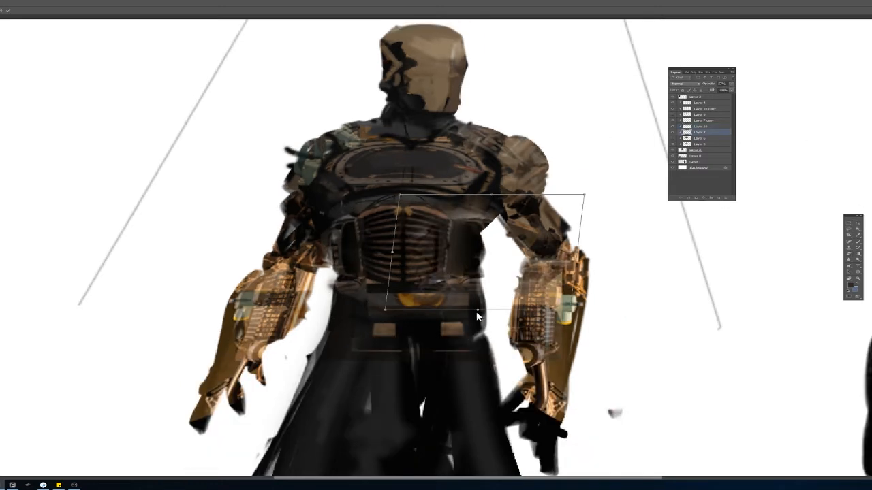
{"action": "left_click_drag", "start_coordinate": [480, 311], "coordinate": [468, 311]}
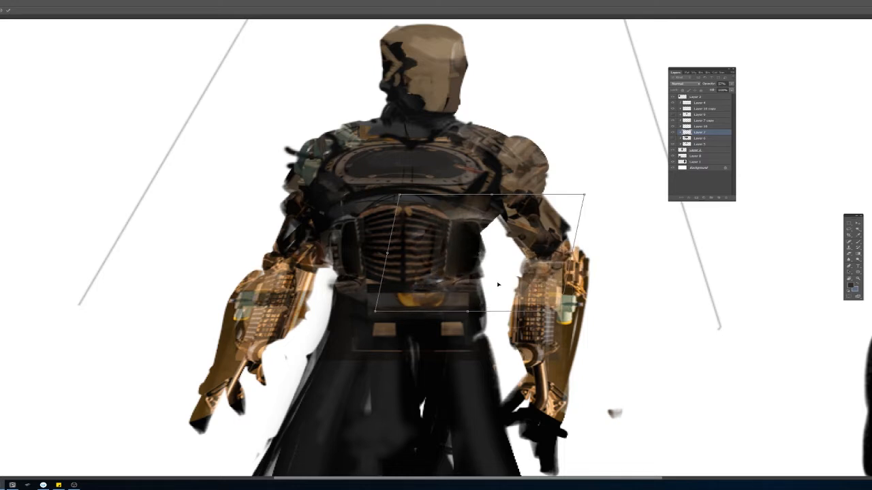
{"action": "key", "text": "Return"}
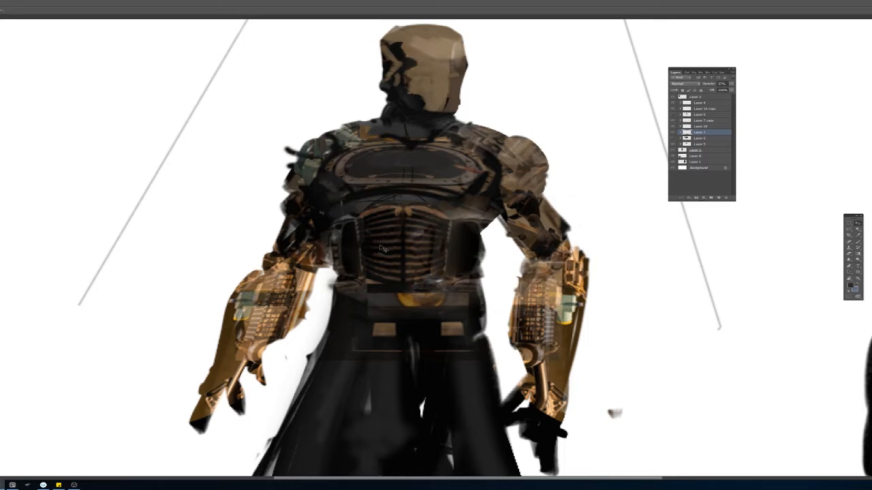
Step: Clean up the lower edge of the flipped side panel with the Eraser and narrow the panel slightly
{"action": "key", "text": "alt+bracketright"}
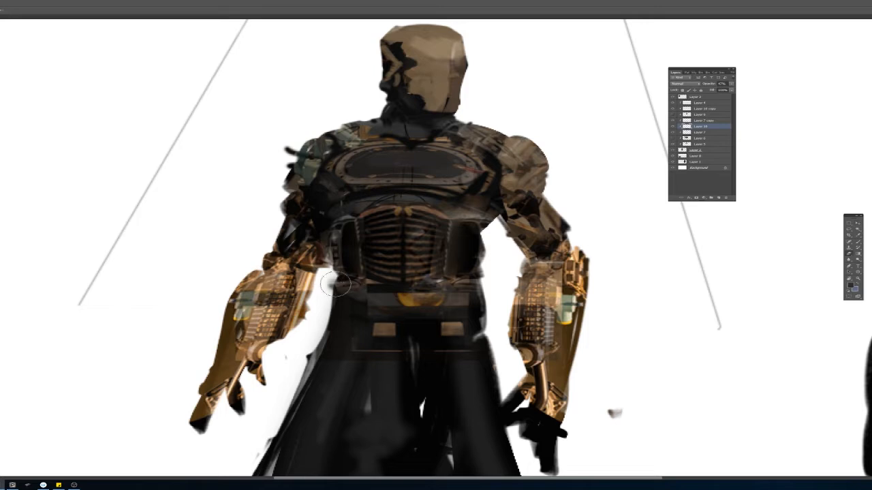
{"action": "mouse_move", "coordinate": [336, 284]}
{"action": "left_mouse_down"}
{"action": "mouse_move", "coordinate": [334, 298]}
{"action": "mouse_move", "coordinate": [354, 296]}
{"action": "left_mouse_up"}
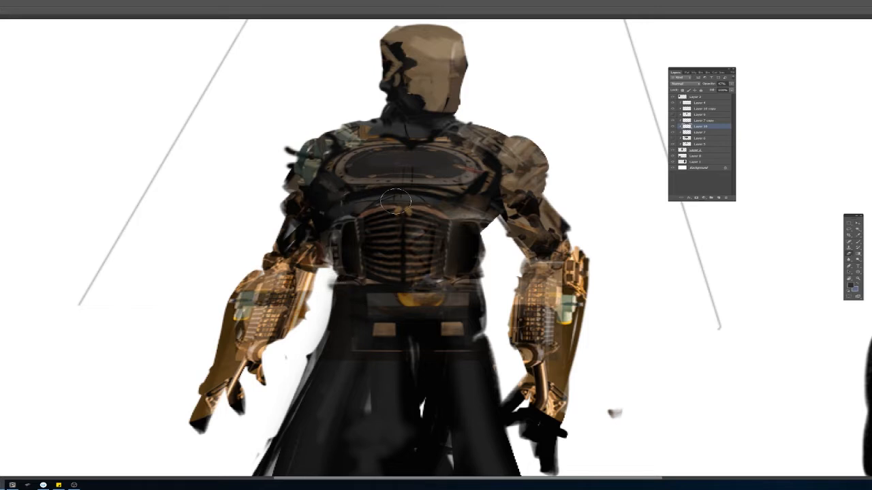
{"action": "key", "text": "ctrl+t"}
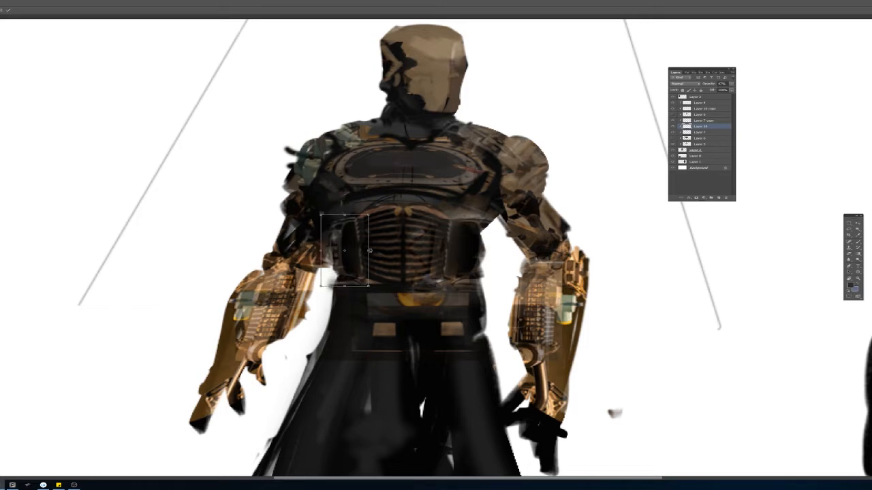
{"action": "left_click_drag", "start_coordinate": [365, 249], "coordinate": [358, 246]}
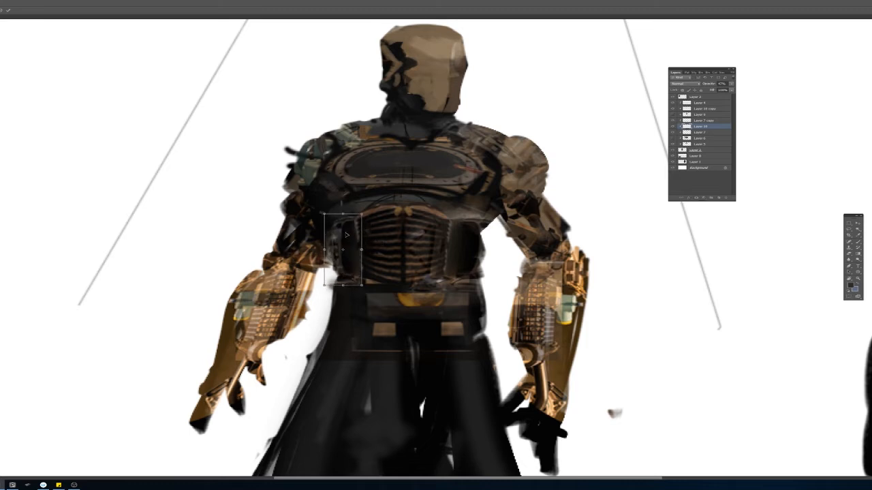
{"action": "key", "text": "Return"}
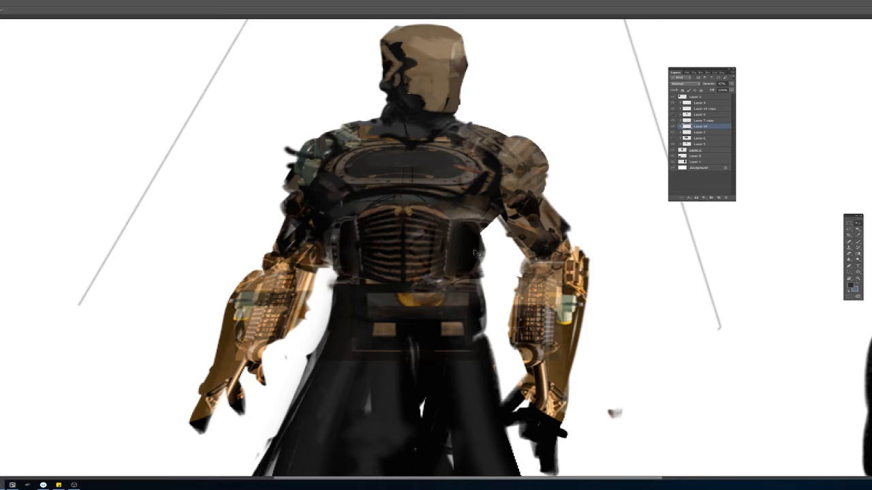
Step: Erase the leftover photo fragments below the side panel and across the belt area with an enlarged eraser
{"action": "key", "text": "alt+bracketleft"}
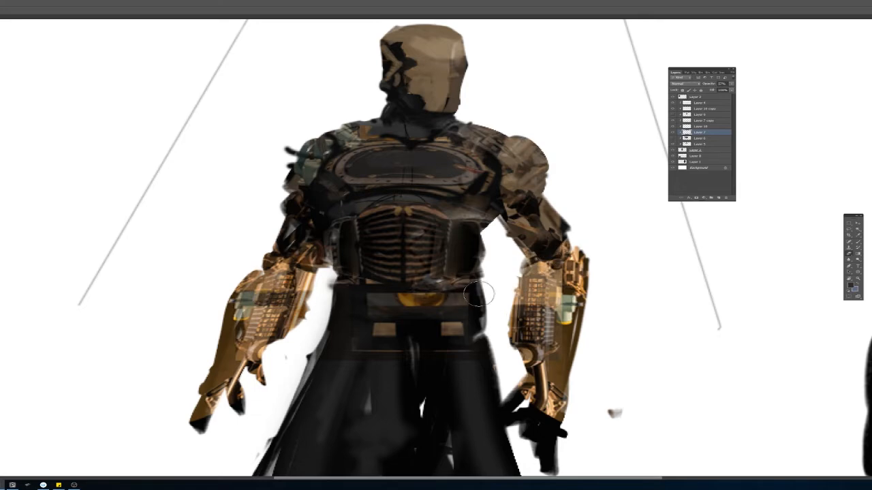
{"action": "left_click", "coordinate": [856, 224]}
{"action": "mouse_move", "coordinate": [455, 324]}
{"action": "left_mouse_down"}
{"action": "mouse_move", "coordinate": [459, 318]}
{"action": "mouse_move", "coordinate": [400, 301]}
{"action": "mouse_move", "coordinate": [387, 325]}
{"action": "mouse_move", "coordinate": [387, 395]}
{"action": "left_mouse_up"}
{"action": "key", "text": "e"}
{"action": "key", "text": "bracketright"}
{"action": "key", "text": "bracketright"}
{"action": "key", "text": "bracketright"}
{"action": "key", "text": "bracketright"}
{"action": "left_click", "coordinate": [856, 224]}
{"action": "scroll", "coordinate": [516, 313], "scroll_direction": "down", "scroll_amount": 3}
{"action": "left_click", "coordinate": [338, 298]}
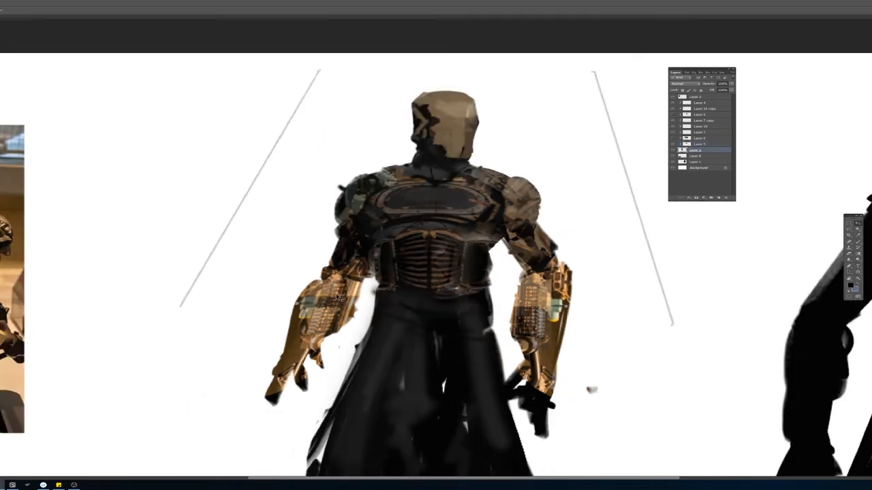
Step: Merge all the clipped texture layers of the second figure into one layer and toggle its visibility to compare
{"action": "left_click", "coordinate": [324, 319]}
{"action": "left_click_drag", "start_coordinate": [324, 318], "coordinate": [354, 322]}
{"action": "key", "text": "ctrl+z"}
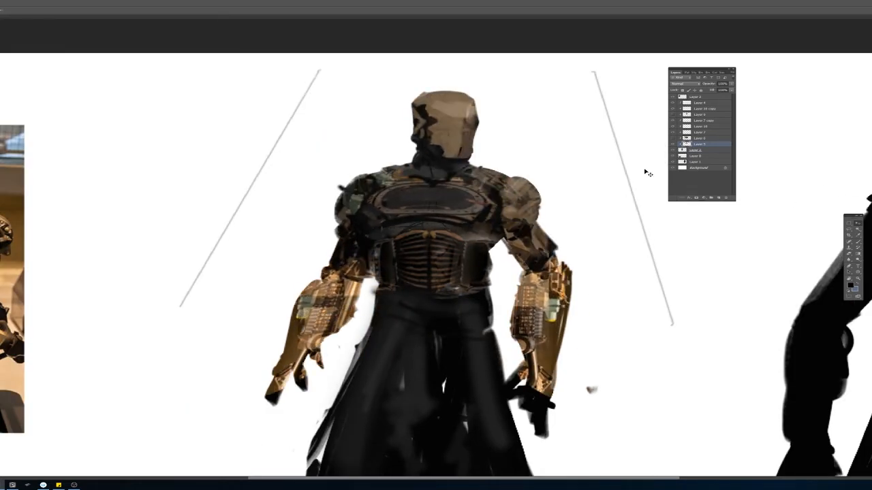
{"action": "left_click", "coordinate": [702, 103], "text": "shift"}
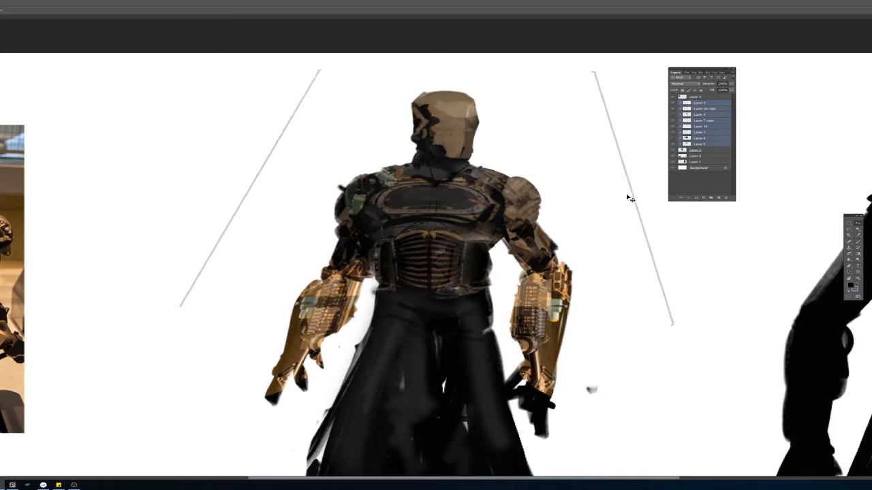
{"action": "key", "text": "ctrl+e"}
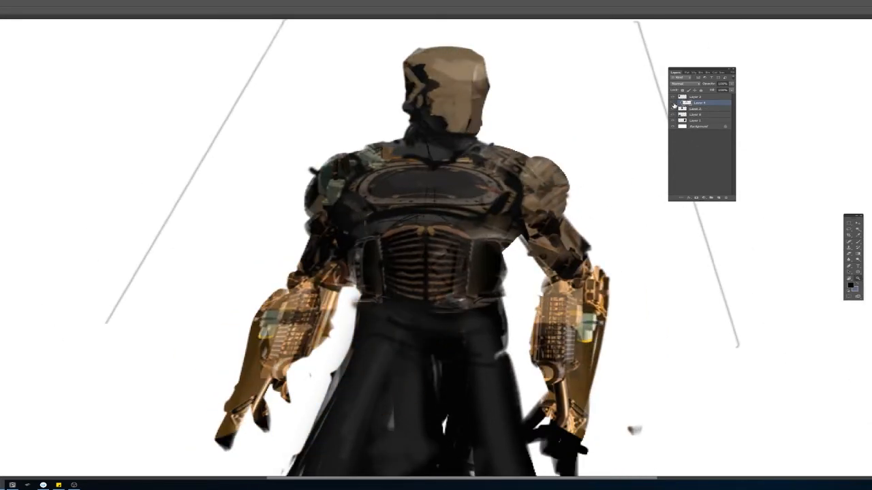
{"action": "left_click", "coordinate": [673, 104]}
{"action": "left_click", "coordinate": [673, 104]}
{"action": "left_click_drag", "start_coordinate": [433, 247], "coordinate": [420, 169]}
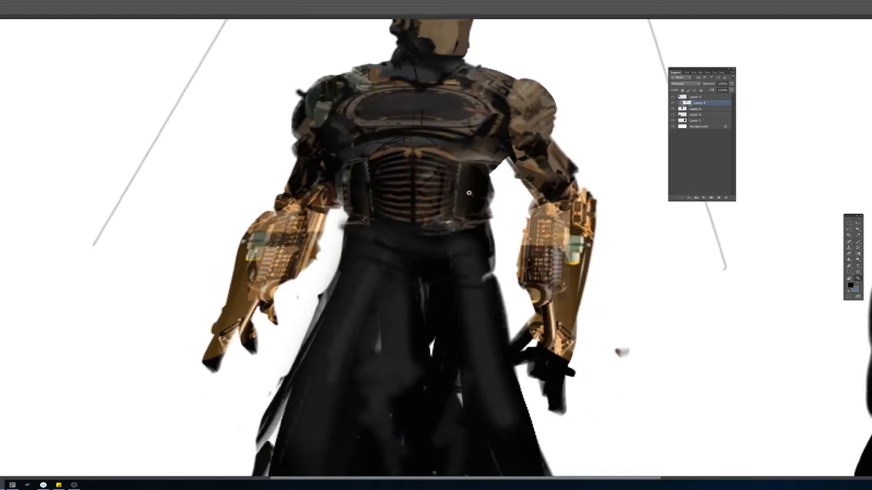
{"action": "scroll", "coordinate": [468, 194], "scroll_direction": "down", "scroll_amount": 2}
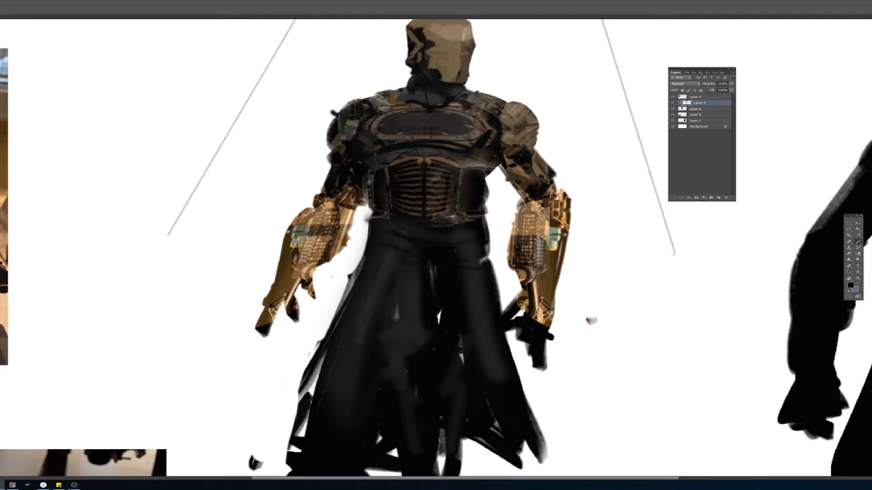
Step: Add a new layer clipped to the figure and paint dark shading over the inner forearm and the shoulder plate
{"action": "mouse_move", "coordinate": [528, 203]}
{"action": "left_mouse_down"}
{"action": "mouse_move", "coordinate": [522, 272]}
{"action": "mouse_move", "coordinate": [513, 246]}
{"action": "left_mouse_up"}
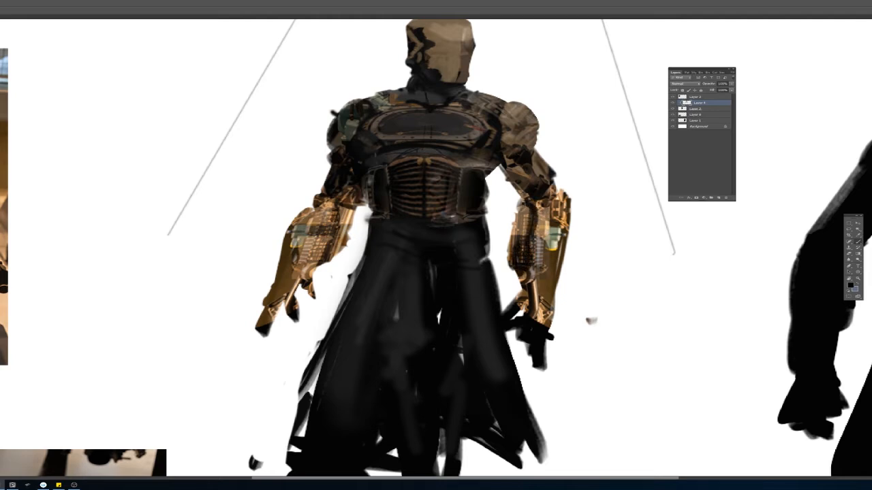
{"action": "left_click", "coordinate": [717, 198]}
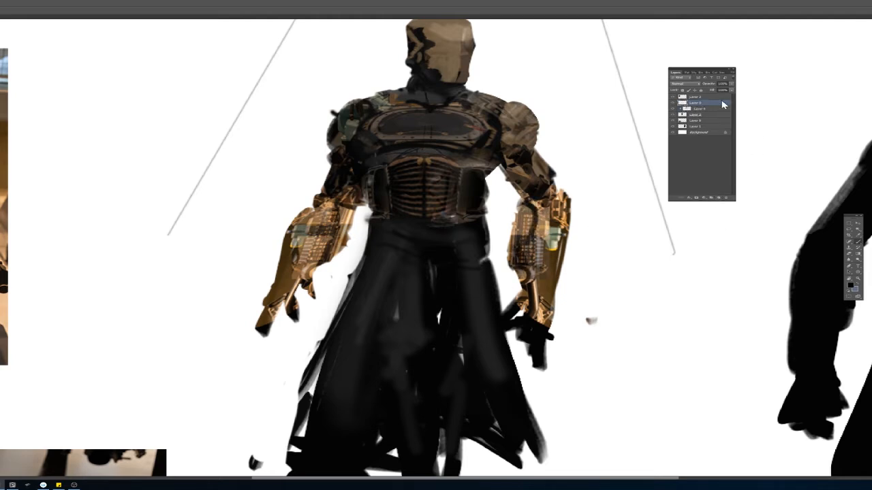
{"action": "mouse_move", "coordinate": [716, 103]}
{"action": "left_mouse_down"}
{"action": "mouse_move", "coordinate": [710, 111]}
{"action": "mouse_move", "coordinate": [701, 101]}
{"action": "left_mouse_up"}
{"action": "mouse_move", "coordinate": [524, 211]}
{"action": "left_mouse_down"}
{"action": "mouse_move", "coordinate": [518, 236]}
{"action": "mouse_move", "coordinate": [525, 230]}
{"action": "mouse_move", "coordinate": [509, 254]}
{"action": "mouse_move", "coordinate": [521, 282]}
{"action": "left_mouse_up"}
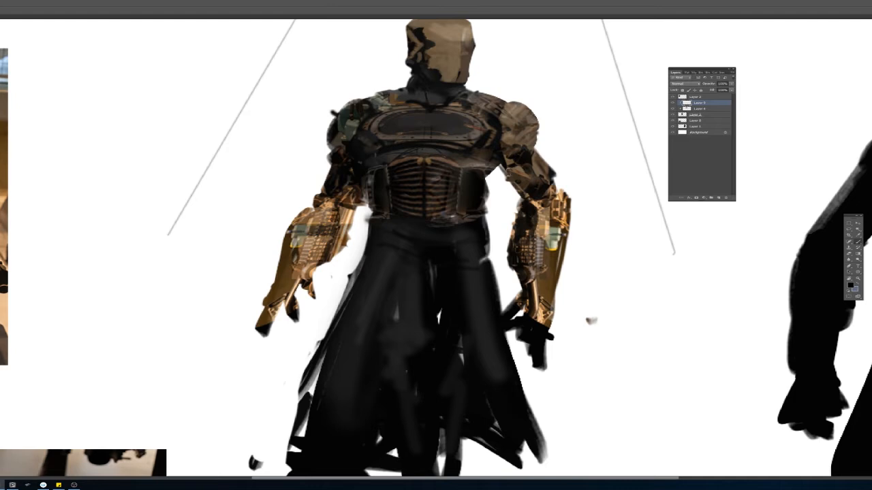
{"action": "mouse_move", "coordinate": [503, 152]}
{"action": "left_mouse_down"}
{"action": "mouse_move", "coordinate": [519, 145]}
{"action": "mouse_move", "coordinate": [506, 128]}
{"action": "mouse_move", "coordinate": [519, 135]}
{"action": "left_mouse_up"}
{"action": "key", "text": "ctrl+alt+z"}
{"action": "key", "text": "ctrl+alt+z"}
{"action": "left_click", "coordinate": [407, 111], "text": "alt"}
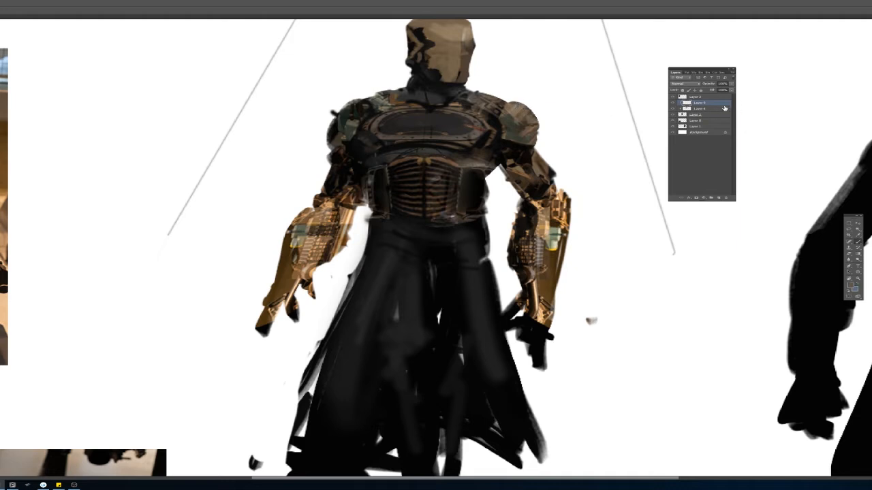
Step: Merge the shading, texture and silhouette layers into one and paint a rounded, greenish plate over the darker shoulder
{"action": "left_click", "coordinate": [699, 114], "text": "shift"}
{"action": "key", "text": "ctrl+e"}
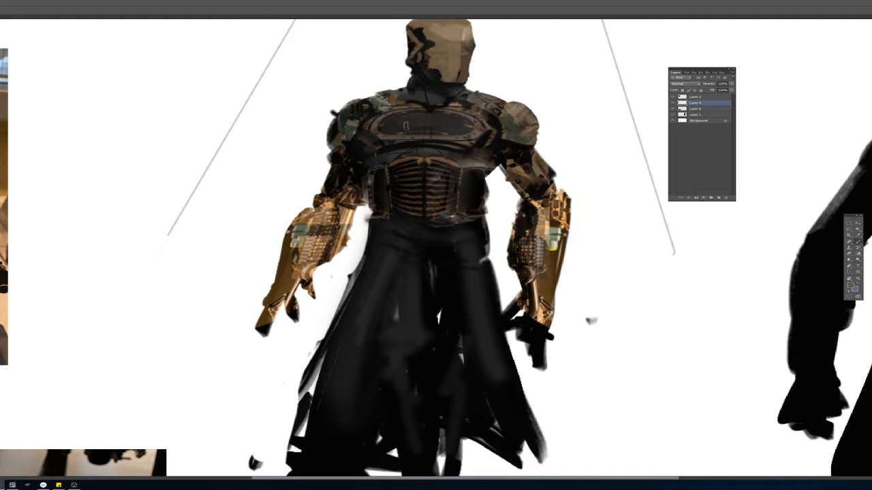
{"action": "mouse_move", "coordinate": [352, 99]}
{"action": "left_mouse_down"}
{"action": "mouse_move", "coordinate": [324, 128]}
{"action": "mouse_move", "coordinate": [349, 107]}
{"action": "mouse_move", "coordinate": [329, 145]}
{"action": "left_mouse_up"}
{"action": "mouse_move", "coordinate": [356, 115]}
{"action": "left_mouse_down"}
{"action": "mouse_move", "coordinate": [328, 126]}
{"action": "mouse_move", "coordinate": [331, 140]}
{"action": "mouse_move", "coordinate": [354, 128]}
{"action": "mouse_move", "coordinate": [328, 122]}
{"action": "mouse_move", "coordinate": [395, 98]}
{"action": "left_mouse_up"}
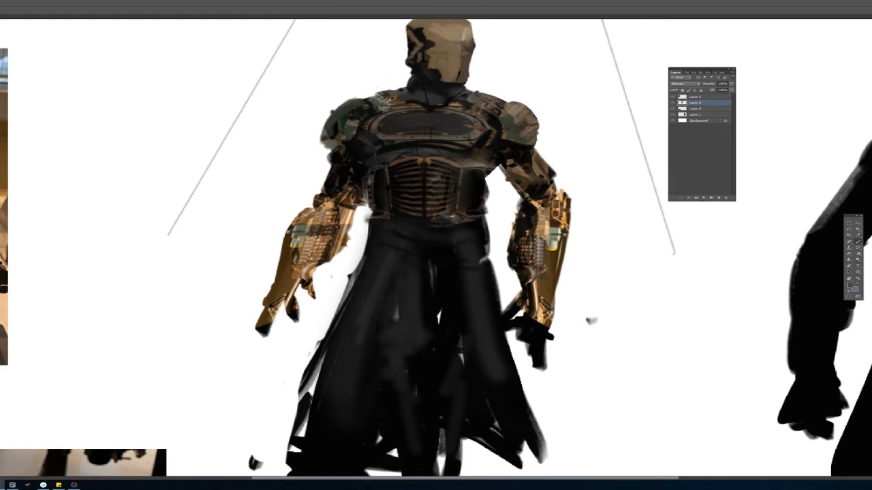
Step: Paint dark panel lines across the chest armour and dark strokes on the forearm
{"action": "left_click_drag", "start_coordinate": [449, 94], "coordinate": [418, 133]}
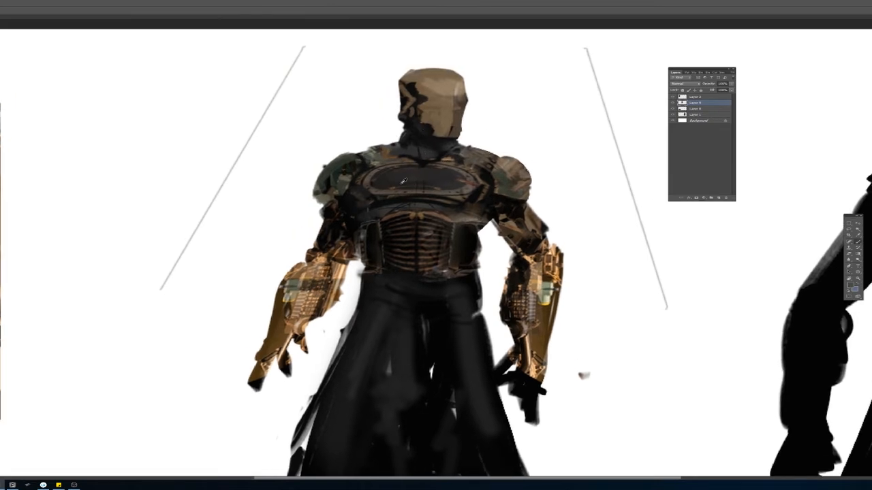
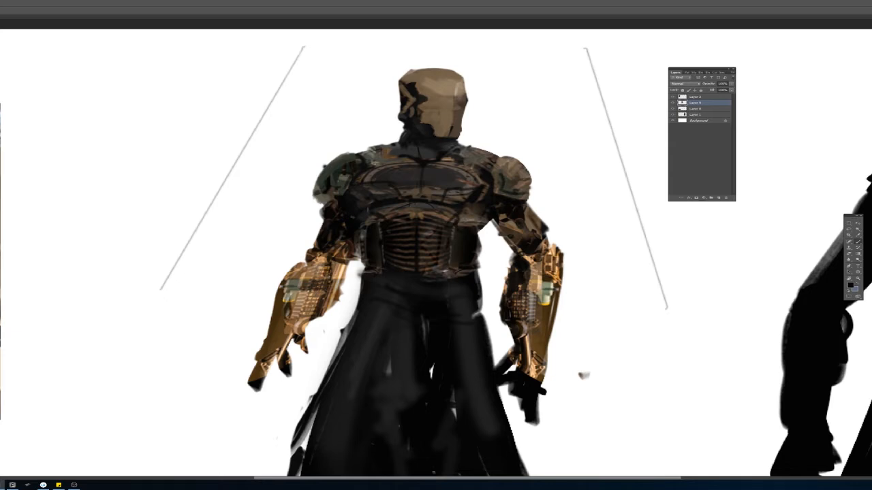
{"action": "left_click_drag", "start_coordinate": [315, 257], "coordinate": [271, 308]}
{"action": "key", "text": "ctrl+space"}
{"action": "mouse_move", "coordinate": [423, 170]}
{"action": "left_mouse_down"}
{"action": "mouse_move", "coordinate": [439, 191]}
{"action": "mouse_move", "coordinate": [410, 194]}
{"action": "left_mouse_up"}
{"action": "mouse_move", "coordinate": [444, 212]}
{"action": "left_mouse_down"}
{"action": "mouse_move", "coordinate": [495, 200]}
{"action": "mouse_move", "coordinate": [465, 212]}
{"action": "mouse_move", "coordinate": [455, 378]}
{"action": "mouse_move", "coordinate": [452, 138]}
{"action": "mouse_move", "coordinate": [581, 190]}
{"action": "mouse_move", "coordinate": [488, 181]}
{"action": "mouse_move", "coordinate": [508, 165]}
{"action": "mouse_move", "coordinate": [544, 173]}
{"action": "mouse_move", "coordinate": [512, 206]}
{"action": "left_mouse_up"}
{"action": "key", "text": "ctrl+z"}
{"action": "key", "text": "l"}
{"action": "key", "text": "ctrl+j"}
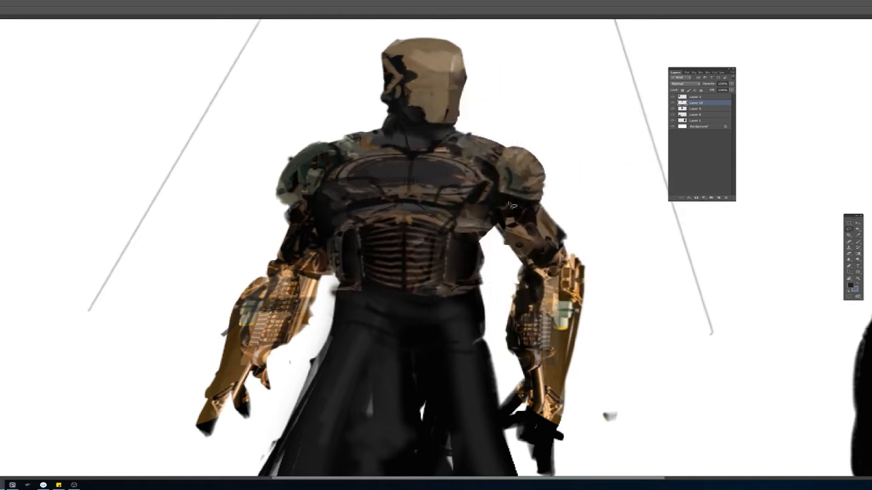
{"action": "left_click_drag", "start_coordinate": [447, 216], "coordinate": [460, 168]}
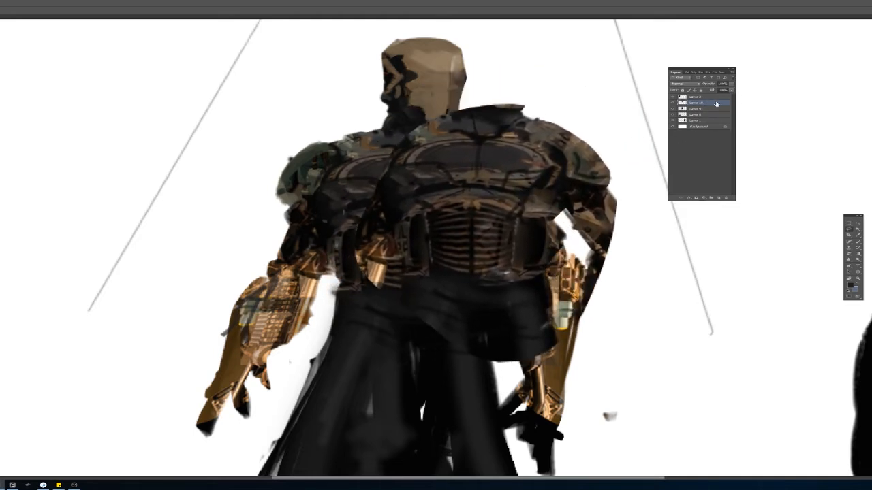
{"action": "key", "text": "Delete"}
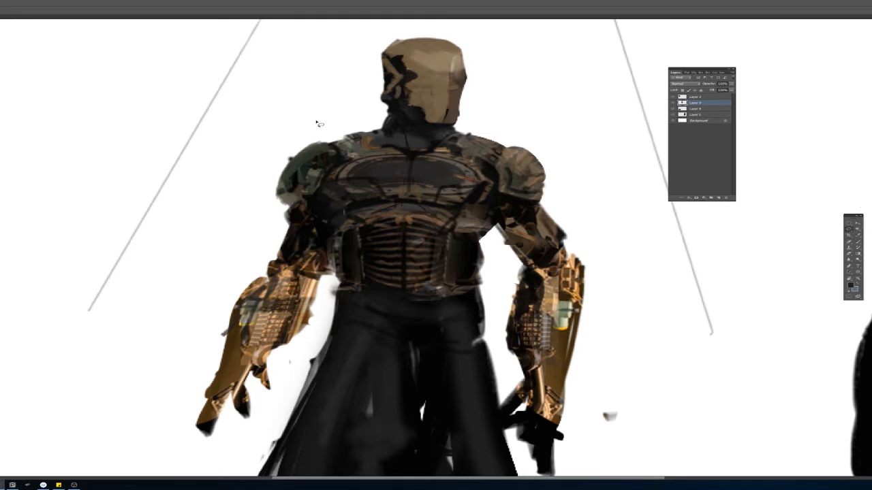
Step: Copy a lassoed selection of the torso armour onto its own layer and clip it to the figure
{"action": "mouse_move", "coordinate": [386, 110]}
{"action": "left_mouse_down"}
{"action": "mouse_move", "coordinate": [342, 120]}
{"action": "mouse_move", "coordinate": [332, 266]}
{"action": "mouse_move", "coordinate": [476, 321]}
{"action": "mouse_move", "coordinate": [487, 110]}
{"action": "mouse_move", "coordinate": [430, 86]}
{"action": "left_mouse_up"}
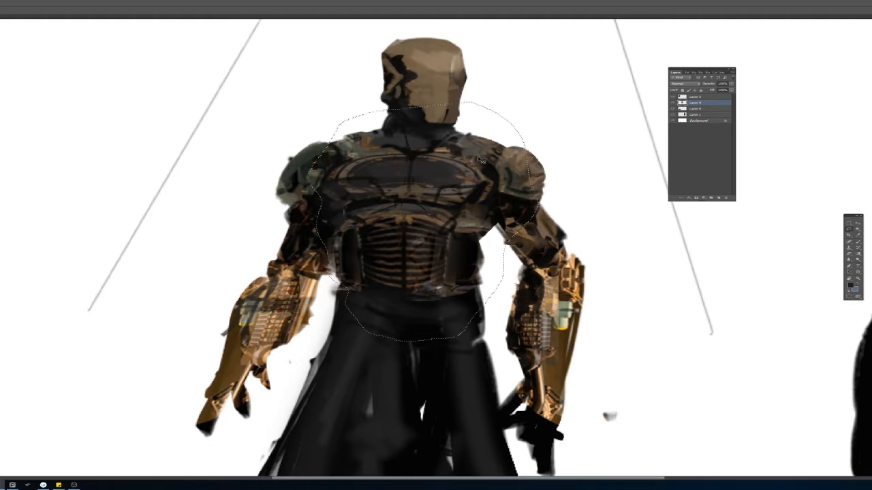
{"action": "key", "text": "ctrl+j"}
{"action": "mouse_move", "coordinate": [479, 160]}
{"action": "left_mouse_down"}
{"action": "mouse_move", "coordinate": [582, 178]}
{"action": "mouse_move", "coordinate": [557, 173]}
{"action": "mouse_move", "coordinate": [513, 202]}
{"action": "left_mouse_up"}
{"action": "key", "text": "ctrl+z"}
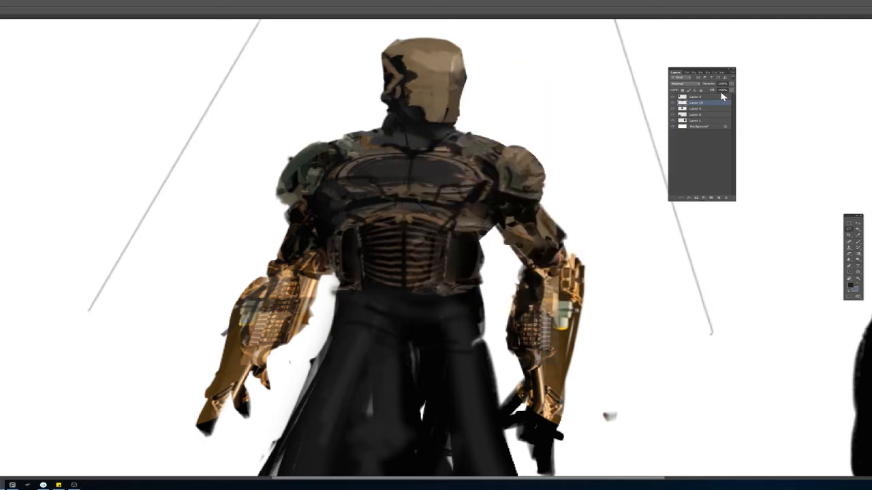
{"action": "left_click_drag", "start_coordinate": [459, 206], "coordinate": [520, 158]}
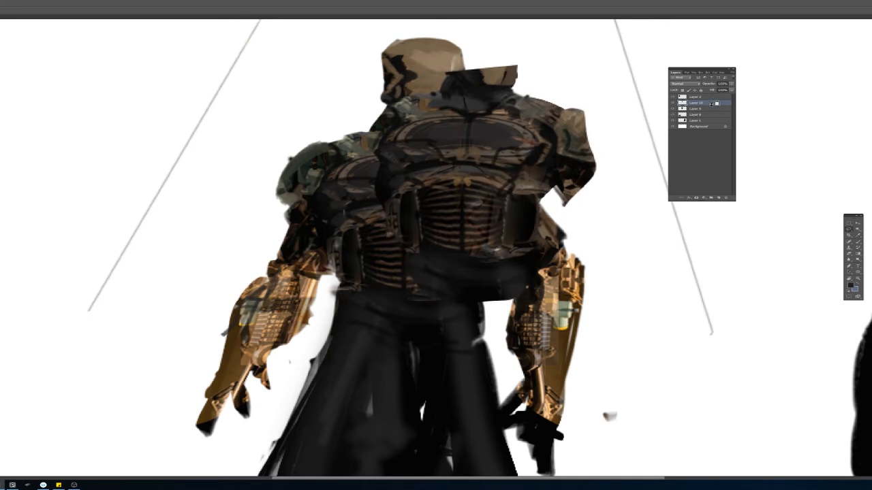
{"action": "left_click", "coordinate": [714, 107], "text": "alt"}
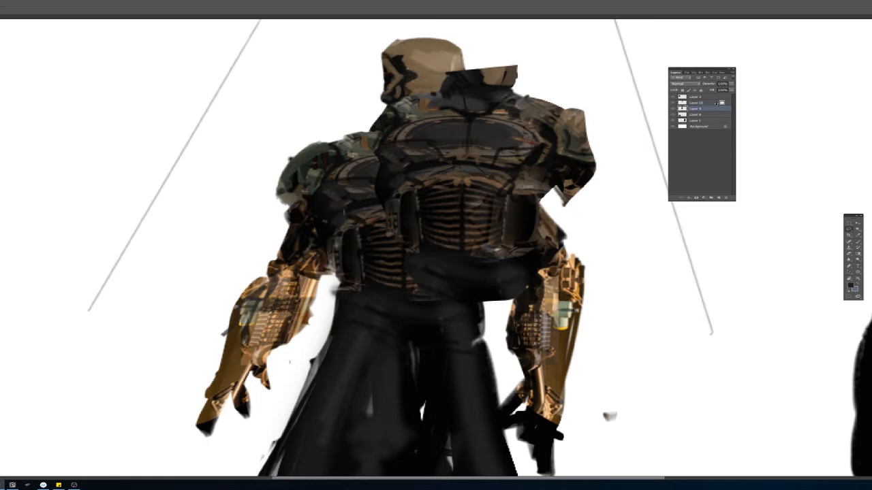
{"action": "left_click", "coordinate": [716, 103]}
{"action": "key", "text": "ctrl+z"}
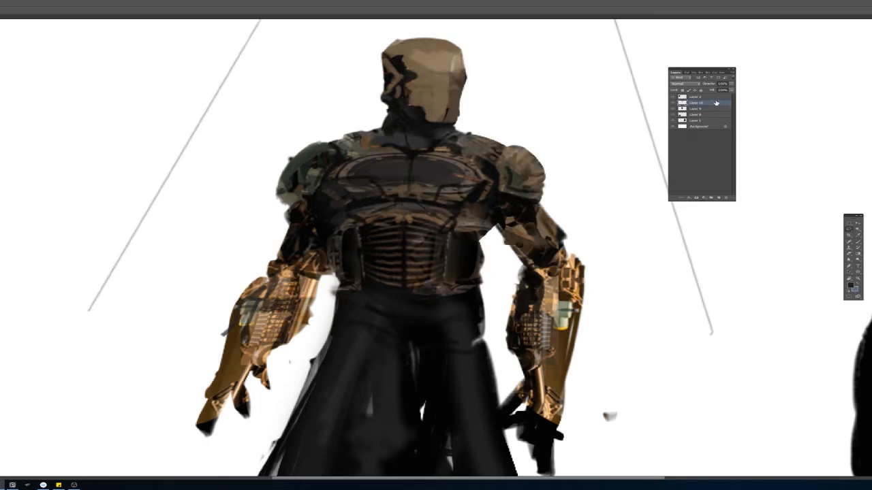
{"action": "left_click_drag", "start_coordinate": [461, 181], "coordinate": [541, 148]}
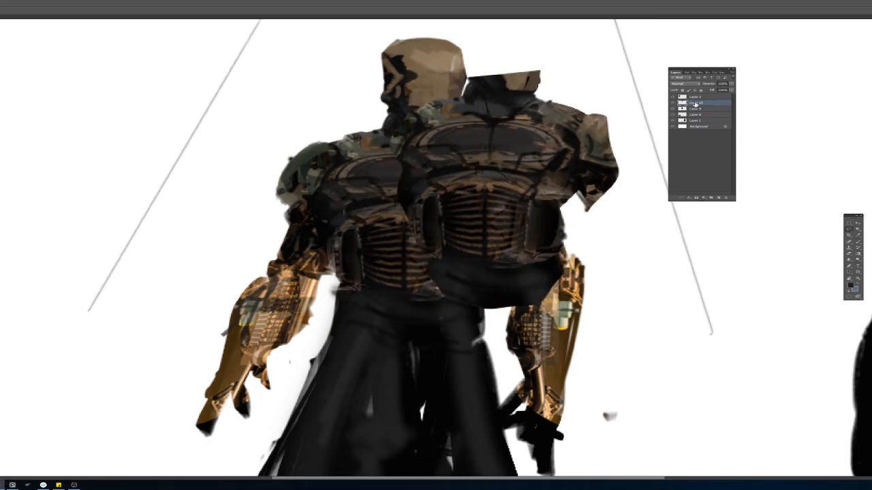
{"action": "left_click", "coordinate": [714, 105], "text": "alt"}
Step: Move the torso copy over the head and scale it down so the ribs cover the lower face
{"action": "left_click_drag", "start_coordinate": [498, 199], "coordinate": [442, 138]}
{"action": "left_click_drag", "start_coordinate": [480, 179], "coordinate": [446, 268]}
{"action": "key", "text": "ctrl+t"}
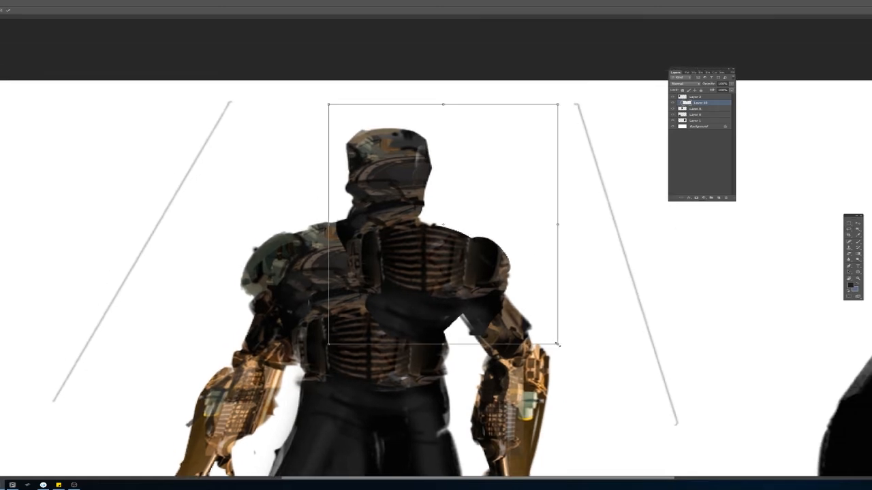
{"action": "left_click_drag", "start_coordinate": [558, 344], "coordinate": [459, 225]}
{"action": "left_click_drag", "start_coordinate": [415, 150], "coordinate": [443, 150]}
{"action": "key", "text": "Return"}
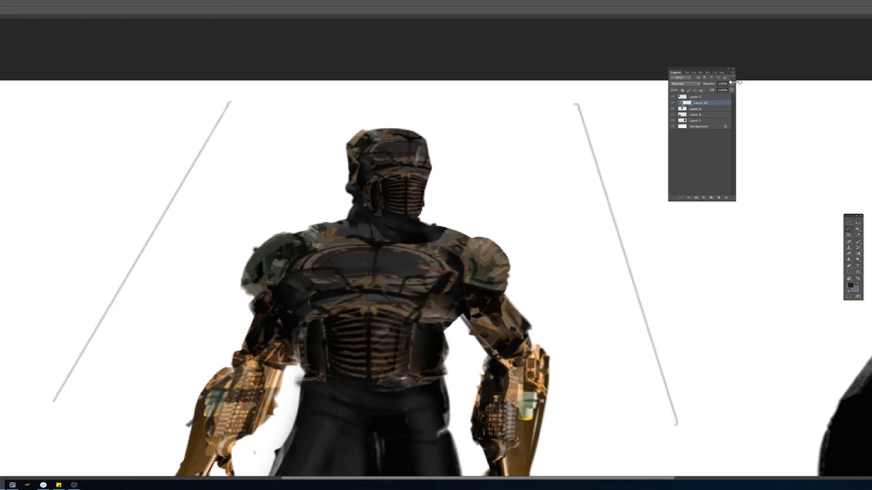
Step: Lower the head texture's opacity and shift the texture down over the face and neck
{"action": "left_click", "coordinate": [733, 84]}
{"action": "left_click_drag", "start_coordinate": [732, 92], "coordinate": [726, 93]}
{"action": "left_click_drag", "start_coordinate": [402, 179], "coordinate": [428, 198]}
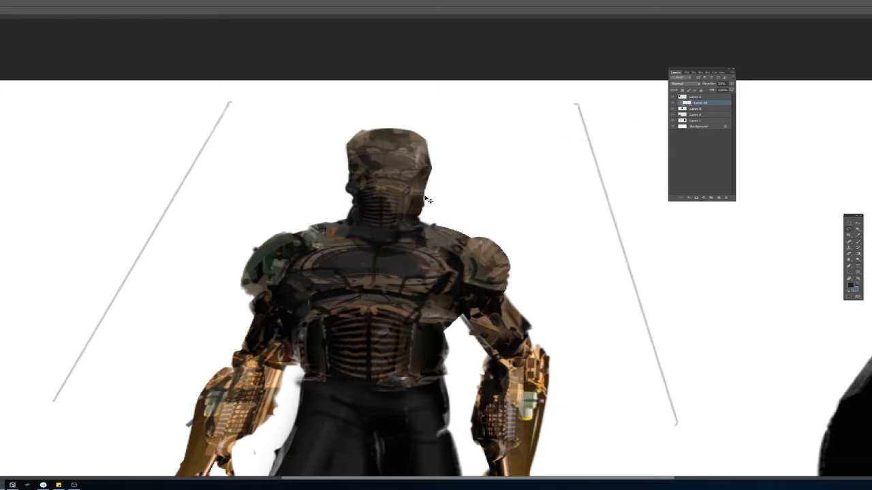
Step: Turn the faded head texture upside down and reposition it so the ribs sit on the upper face
{"action": "key", "text": "ctrl+t"}
{"action": "left_click_drag", "start_coordinate": [535, 113], "coordinate": [228, 265]}
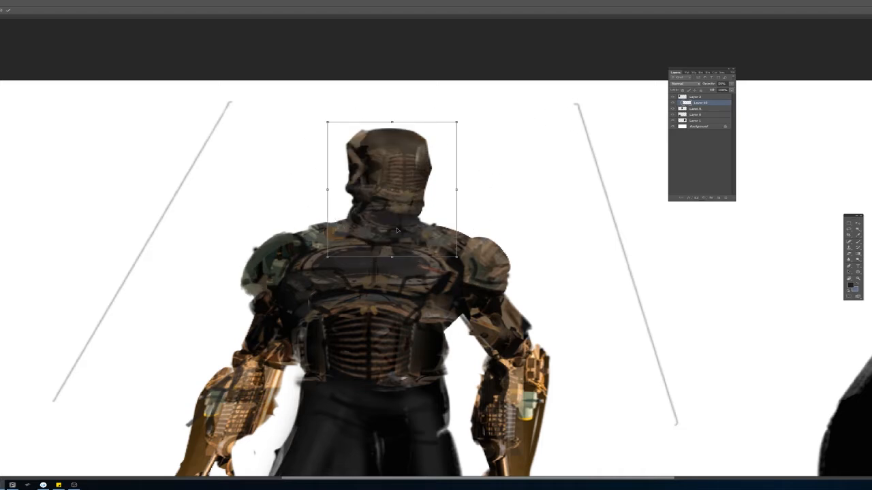
{"action": "left_click_drag", "start_coordinate": [398, 230], "coordinate": [410, 210]}
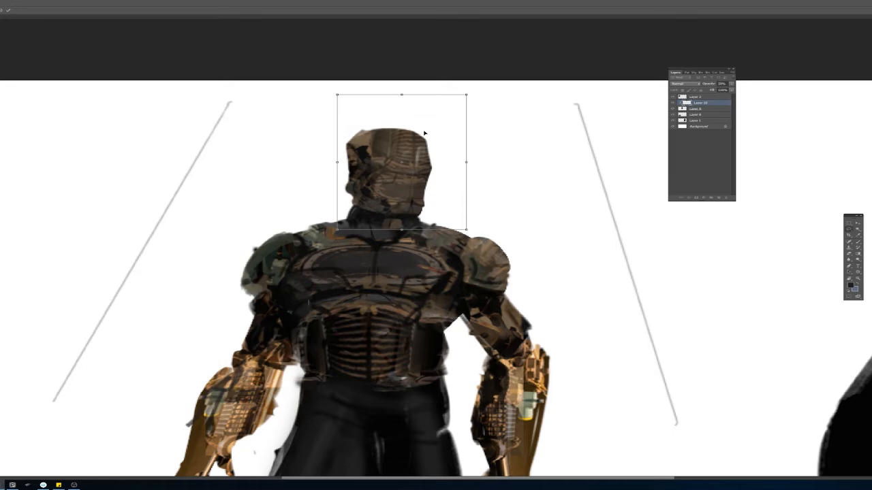
{"action": "key", "text": "Return"}
{"action": "scroll", "coordinate": [429, 149], "scroll_direction": "up", "scroll_amount": 2}
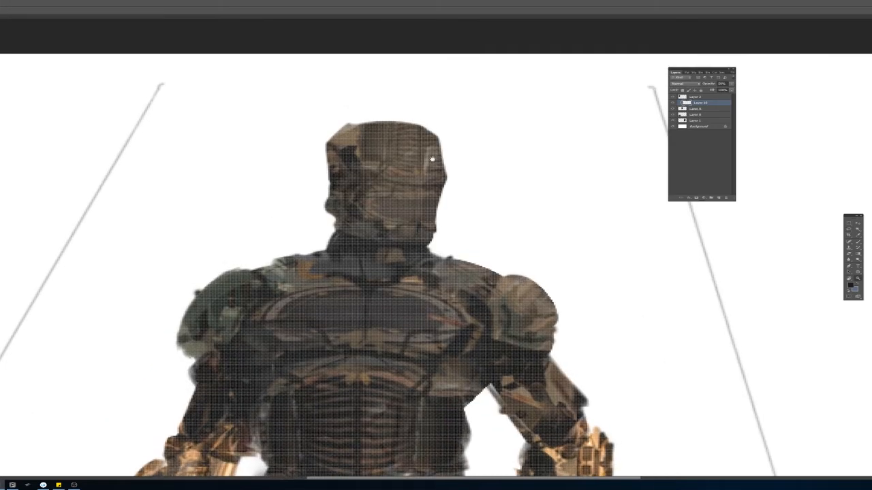
{"action": "scroll", "coordinate": [432, 159], "scroll_direction": "down", "scroll_amount": 2}
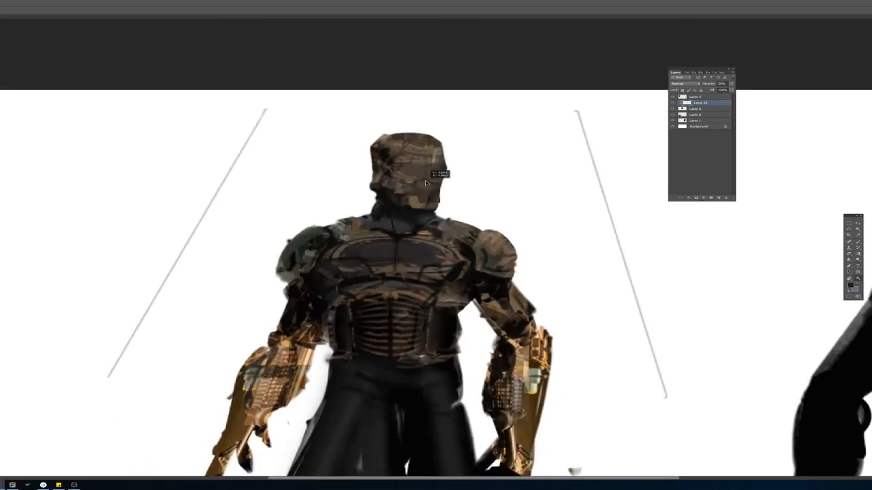
{"action": "left_click_drag", "start_coordinate": [462, 172], "coordinate": [442, 178]}
Step: Copy the ribbed part of the head texture onto its own layer, clip it to the figure and lower its opacity
{"action": "key", "text": "l"}
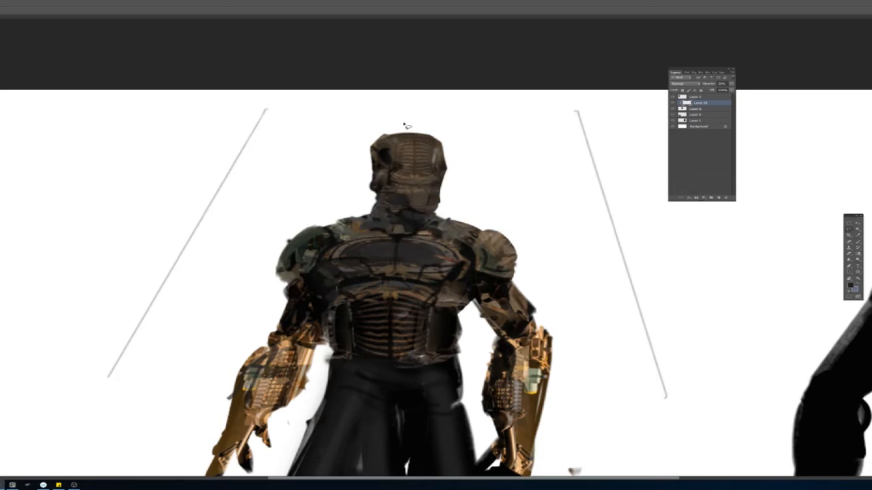
{"action": "mouse_move", "coordinate": [435, 105]}
{"action": "left_mouse_down"}
{"action": "mouse_move", "coordinate": [378, 167]}
{"action": "mouse_move", "coordinate": [492, 113]}
{"action": "left_mouse_up"}
{"action": "key", "text": "ctrl+j"}
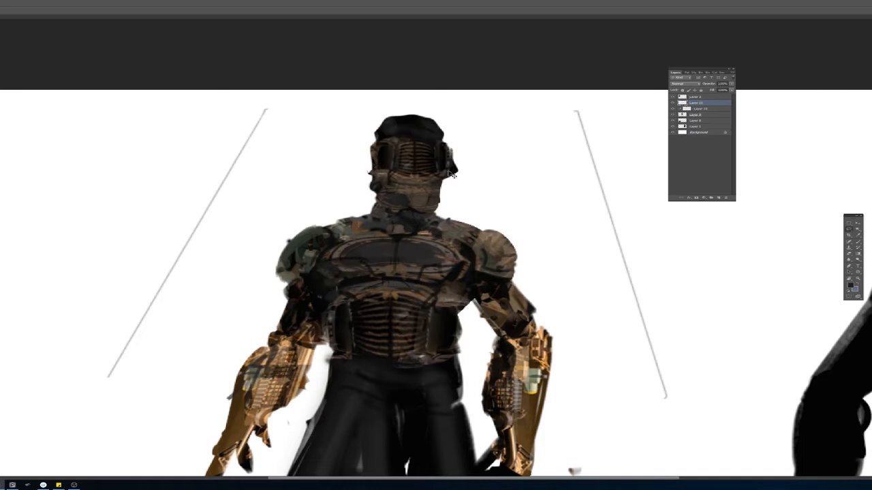
{"action": "left_click", "coordinate": [707, 106], "text": "alt"}
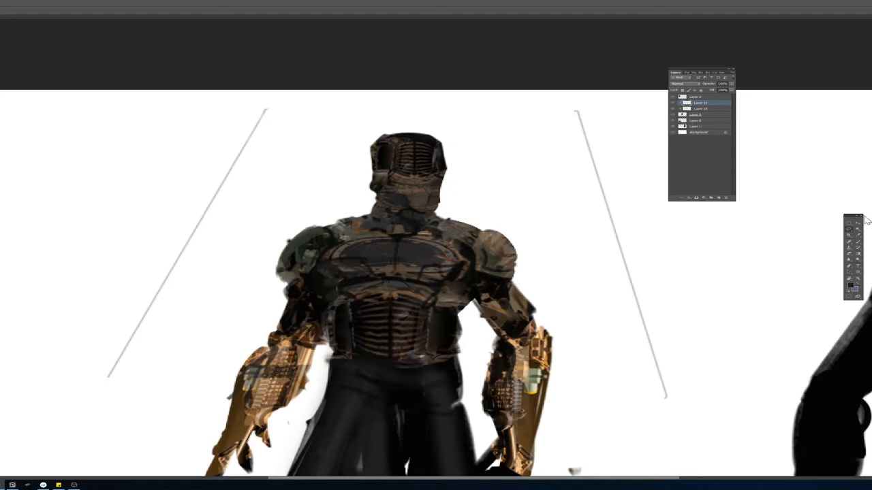
{"action": "left_click_drag", "start_coordinate": [732, 91], "coordinate": [717, 92]}
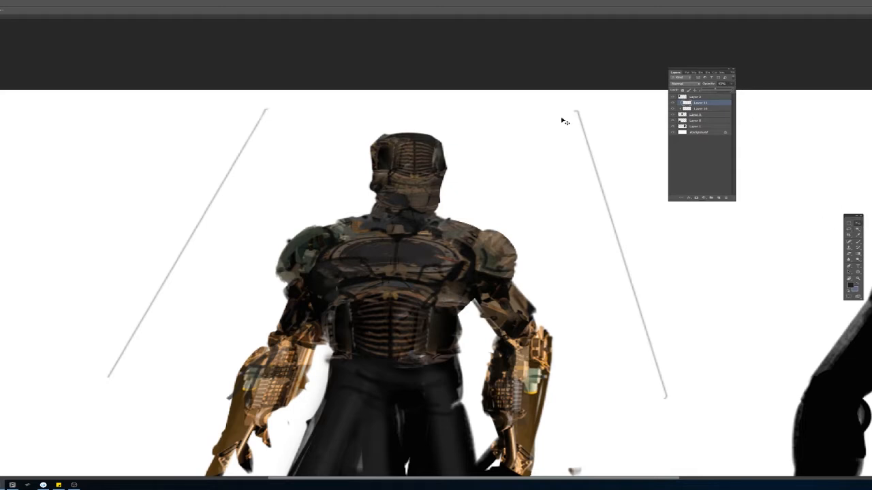
Step: Reposition the faded head texture and warp it so that it curves around the head
{"action": "left_click", "coordinate": [450, 140]}
{"action": "left_click_drag", "start_coordinate": [440, 146], "coordinate": [422, 156]}
{"action": "left_click", "coordinate": [437, 186]}
{"action": "left_click_drag", "start_coordinate": [436, 187], "coordinate": [418, 171]}
{"action": "scroll", "coordinate": [446, 179], "scroll_direction": "up", "scroll_amount": 1}
{"action": "key", "text": "ctrl+t"}
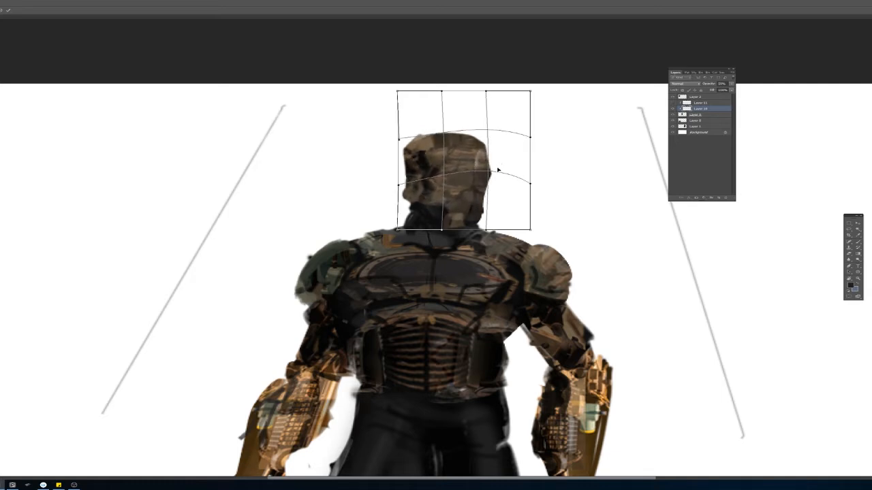
{"action": "left_click_drag", "start_coordinate": [470, 218], "coordinate": [480, 198]}
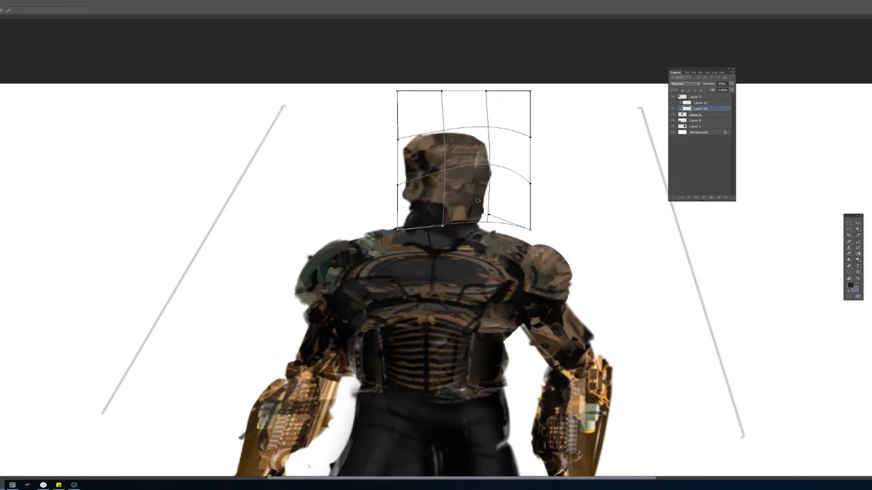
{"action": "left_click_drag", "start_coordinate": [471, 154], "coordinate": [472, 158]}
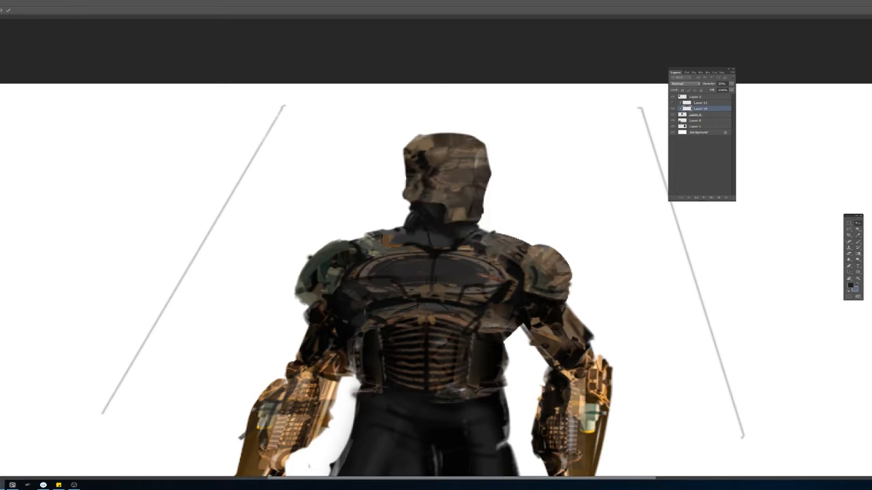
Step: Shift the texture of Layer 10 slightly and warp it to follow the form of the figure's head
{"action": "key", "text": "Return"}
{"action": "left_click_drag", "start_coordinate": [488, 180], "coordinate": [485, 174]}
{"action": "key", "text": "ctrl+t"}
{"action": "left_click_drag", "start_coordinate": [425, 169], "coordinate": [420, 164]}
{"action": "left_click_drag", "start_coordinate": [500, 166], "coordinate": [503, 168]}
{"action": "left_click_drag", "start_coordinate": [453, 186], "coordinate": [454, 189]}
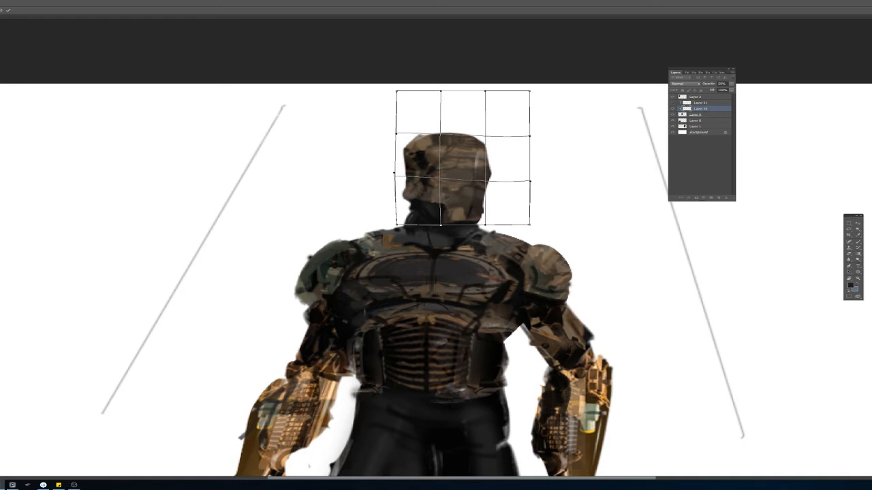
{"action": "key", "text": "Return"}
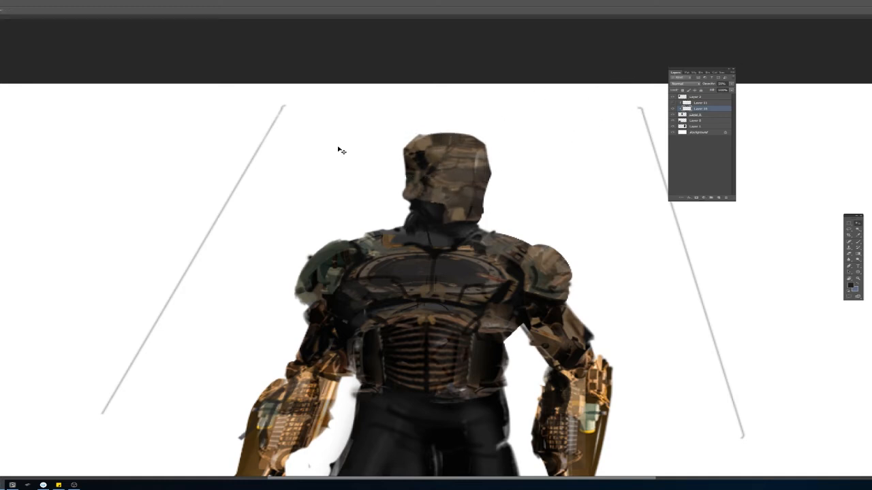
Step: Examine the whole textured figure beside the reference photos and the neighbouring silhouette, from full view to upper-body close-up
{"action": "key", "text": "super"}
{"action": "left_click", "coordinate": [74, 485]}
{"action": "left_click", "coordinate": [656, 228]}
{"action": "left_click_drag", "start_coordinate": [465, 213], "coordinate": [478, 208]}
{"action": "left_click_drag", "start_coordinate": [448, 238], "coordinate": [416, 188]}
{"action": "left_click_drag", "start_coordinate": [488, 306], "coordinate": [435, 217]}
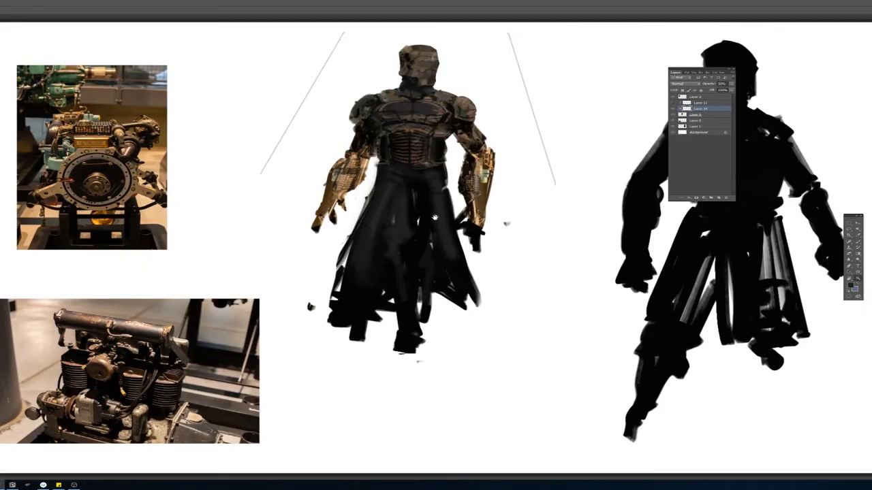
{"action": "left_click", "coordinate": [457, 137]}
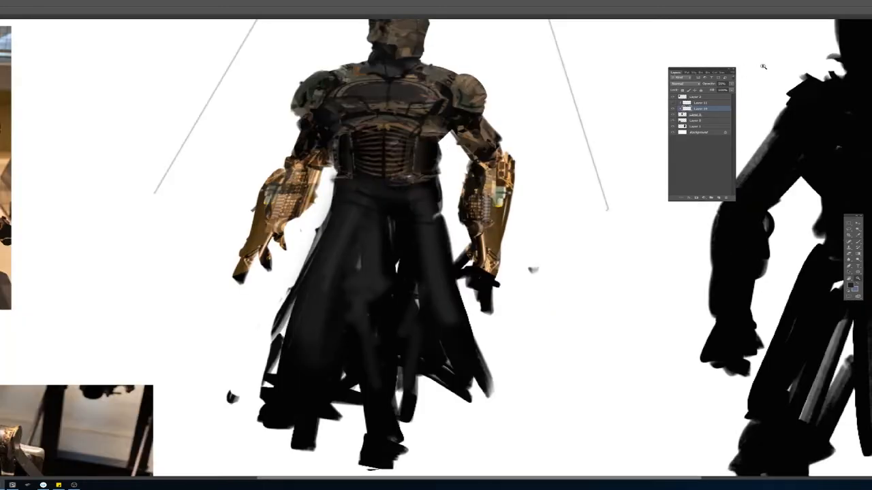
{"action": "left_click", "coordinate": [858, 224]}
{"action": "left_click_drag", "start_coordinate": [397, 103], "coordinate": [385, 155]}
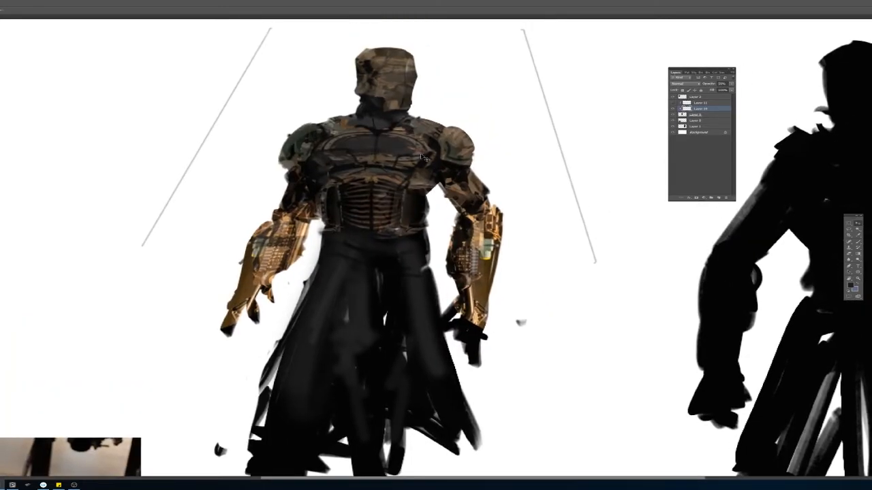
{"action": "left_click", "coordinate": [396, 234]}
{"action": "left_click_drag", "start_coordinate": [402, 258], "coordinate": [408, 223]}
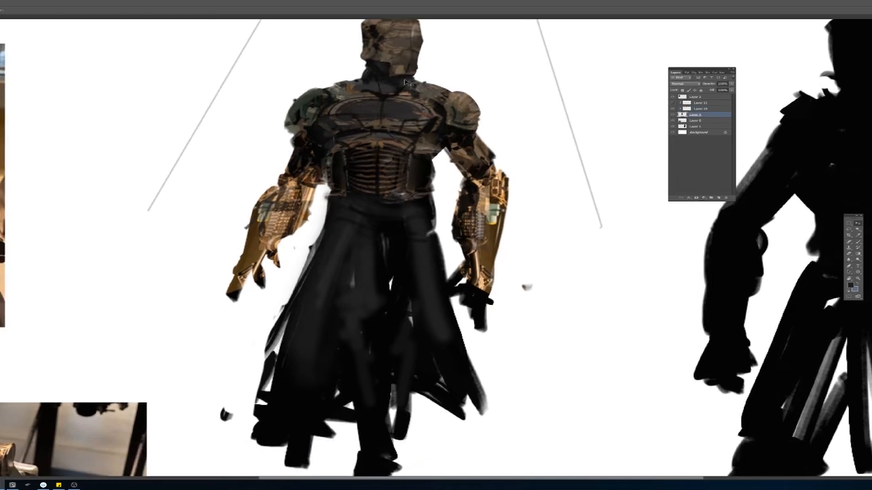
{"action": "left_click_drag", "start_coordinate": [403, 73], "coordinate": [380, 142]}
{"action": "key", "text": "z"}
{"action": "left_click", "coordinate": [369, 145]}
{"action": "left_click", "coordinate": [858, 225]}
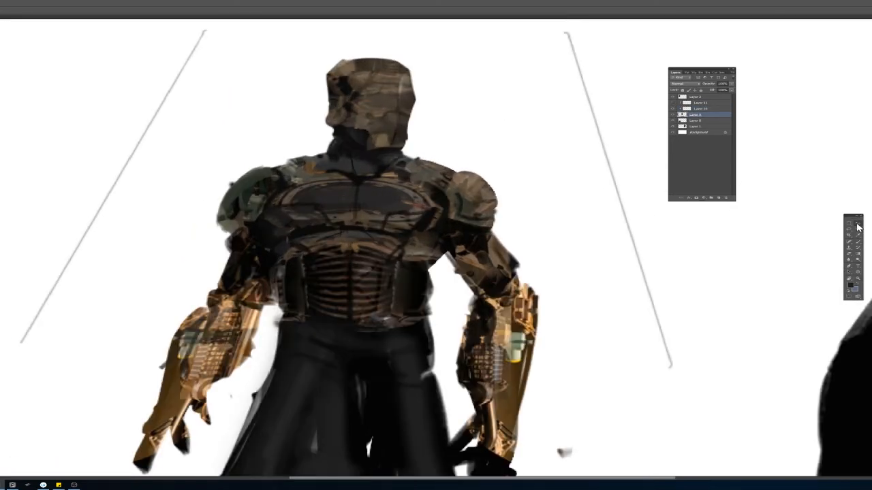
Step: Show Layer 11 and reposition and transform its texture over the figure's head and upper body
{"action": "left_click", "coordinate": [702, 103]}
{"action": "left_click_drag", "start_coordinate": [412, 87], "coordinate": [432, 91]}
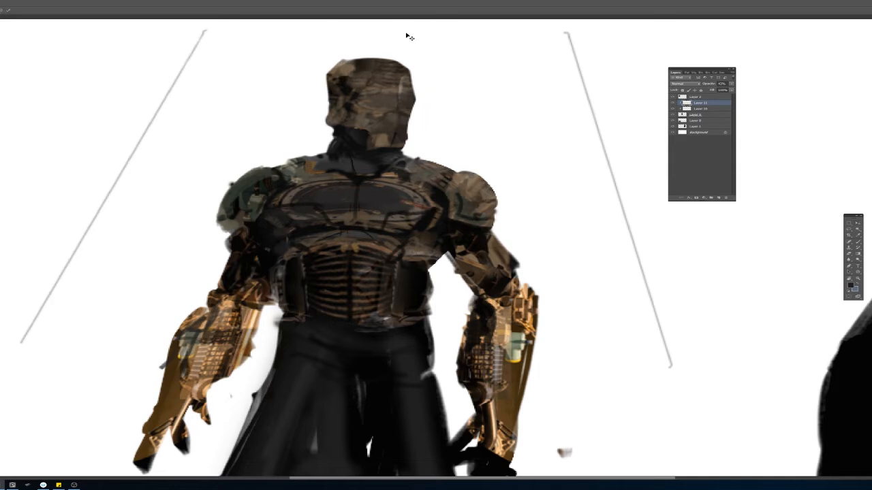
{"action": "key", "text": "ctrl+t"}
{"action": "left_click_drag", "start_coordinate": [384, 57], "coordinate": [358, 156]}
{"action": "left_click_drag", "start_coordinate": [367, 118], "coordinate": [270, 126]}
{"action": "left_click_drag", "start_coordinate": [373, 196], "coordinate": [372, 168]}
{"action": "key", "text": "Return"}
{"action": "key", "text": "ctrl+t"}
{"action": "left_click_drag", "start_coordinate": [283, 145], "coordinate": [212, 161]}
{"action": "key", "text": "Return"}
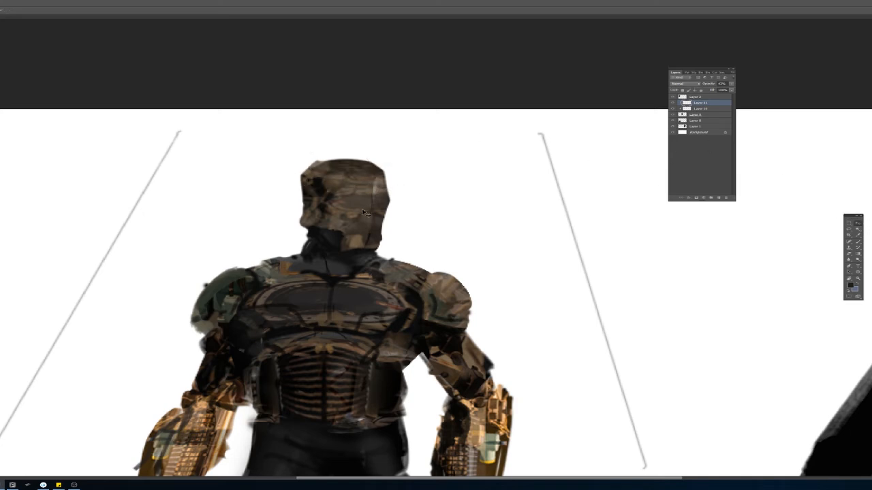
Step: Move and transform the camouflage texture of Layer 10 to refine its placement on the head
{"action": "left_click_drag", "start_coordinate": [361, 209], "coordinate": [393, 197]}
{"action": "key", "text": "ctrl+t"}
{"action": "left_click_drag", "start_coordinate": [377, 248], "coordinate": [351, 226]}
{"action": "key", "text": "Return"}
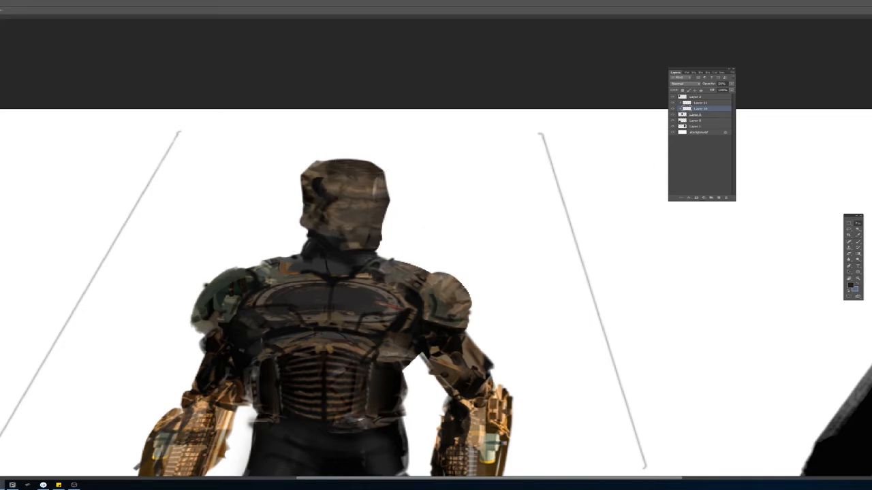
Step: Merge Layer 11, Layer 10 and the three layers beneath them into one layer above the background
{"action": "left_click", "coordinate": [700, 104], "text": "ctrl"}
{"action": "left_click", "coordinate": [704, 120], "text": "shift"}
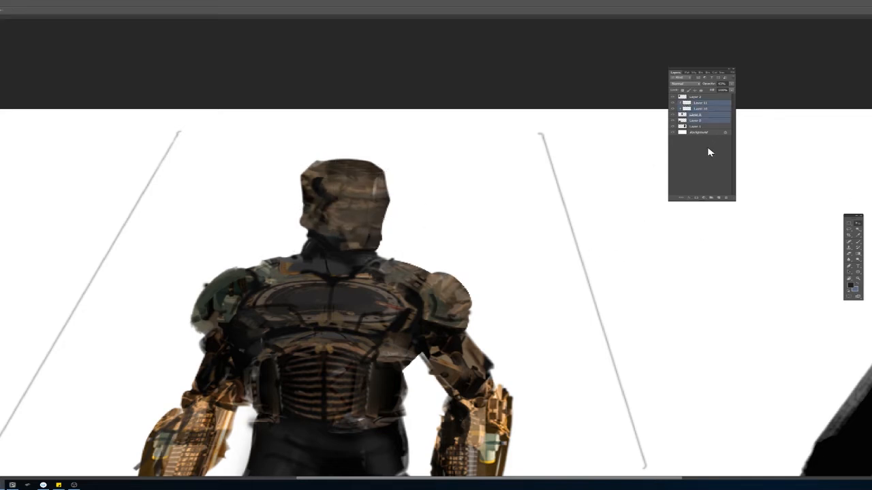
{"action": "left_click", "coordinate": [713, 127], "text": "shift"}
{"action": "key", "text": "ctrl+e"}
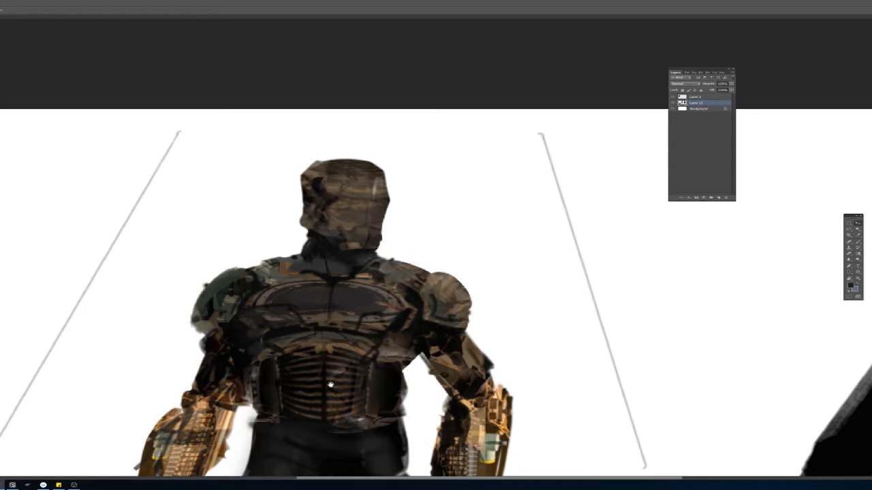
Step: Paint dark, rounded side panels on both sides of the figure's waist with a colour sampled from the armour
{"action": "left_click_drag", "start_coordinate": [329, 386], "coordinate": [360, 194]}
{"action": "left_click", "coordinate": [390, 204], "text": "alt"}
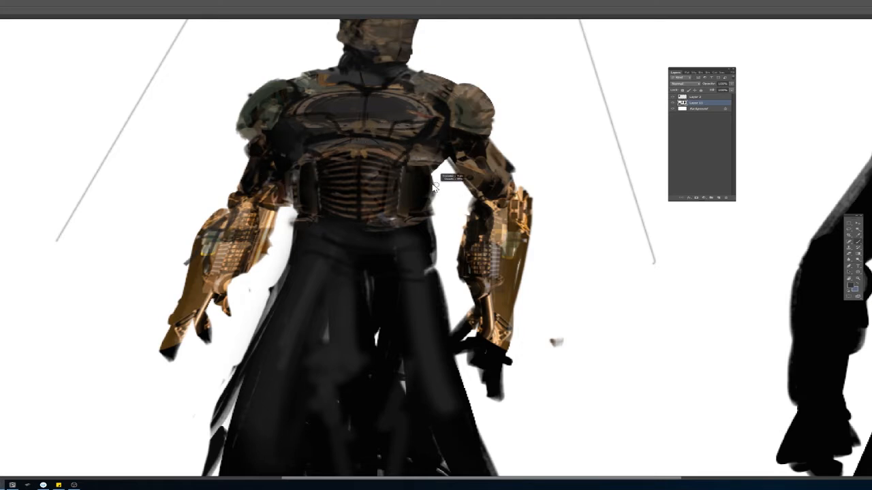
{"action": "mouse_move", "coordinate": [433, 186]}
{"action": "left_mouse_down"}
{"action": "mouse_move", "coordinate": [416, 217]}
{"action": "mouse_move", "coordinate": [424, 173]}
{"action": "left_mouse_up"}
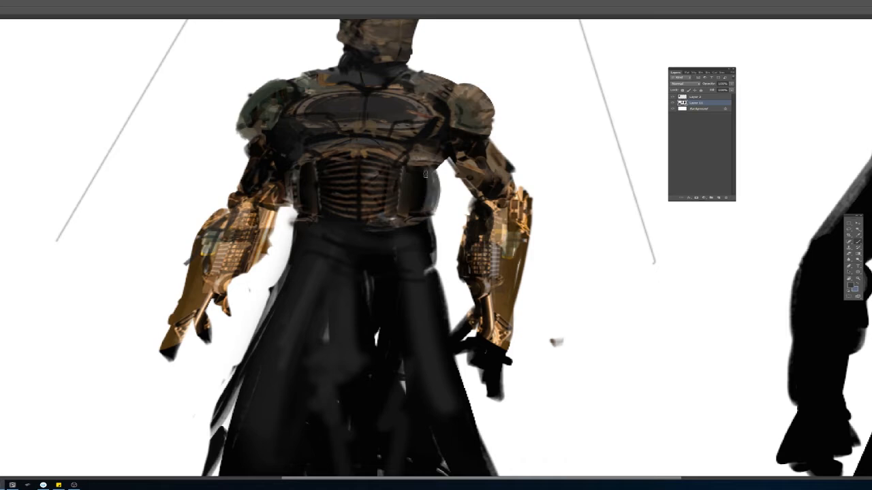
{"action": "left_click_drag", "start_coordinate": [300, 173], "coordinate": [305, 208]}
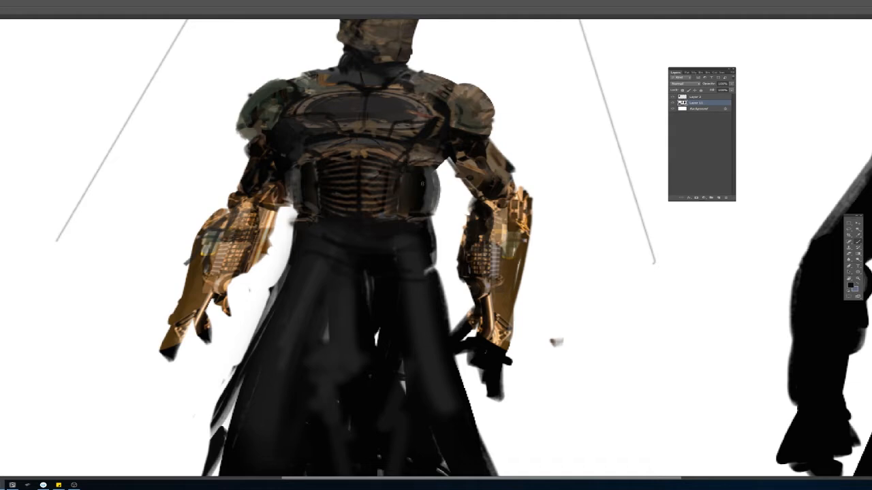
Step: Erase the outer edges of both side panels to carve a narrower waist
{"action": "key", "text": "e"}
{"action": "mouse_move", "coordinate": [448, 175]}
{"action": "left_mouse_down"}
{"action": "mouse_move", "coordinate": [426, 194]}
{"action": "mouse_move", "coordinate": [438, 210]}
{"action": "left_mouse_up"}
{"action": "right_click", "coordinate": [302, 179], "text": "alt"}
{"action": "left_click_drag", "start_coordinate": [295, 175], "coordinate": [297, 215]}
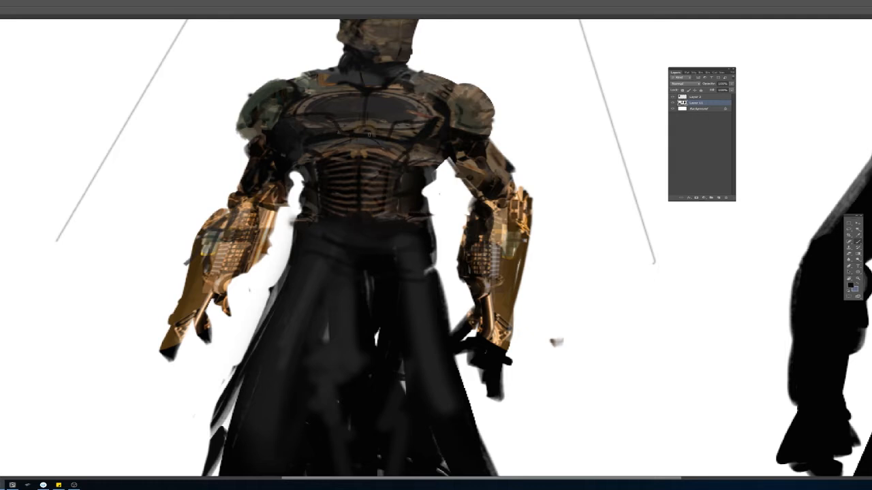
Step: Paint over the lower chest plate and the collar area with colours sampled from the armour
{"action": "left_click_drag", "start_coordinate": [390, 121], "coordinate": [365, 174]}
{"action": "left_click", "coordinate": [416, 157], "text": "alt"}
{"action": "left_click_drag", "start_coordinate": [410, 146], "coordinate": [398, 142]}
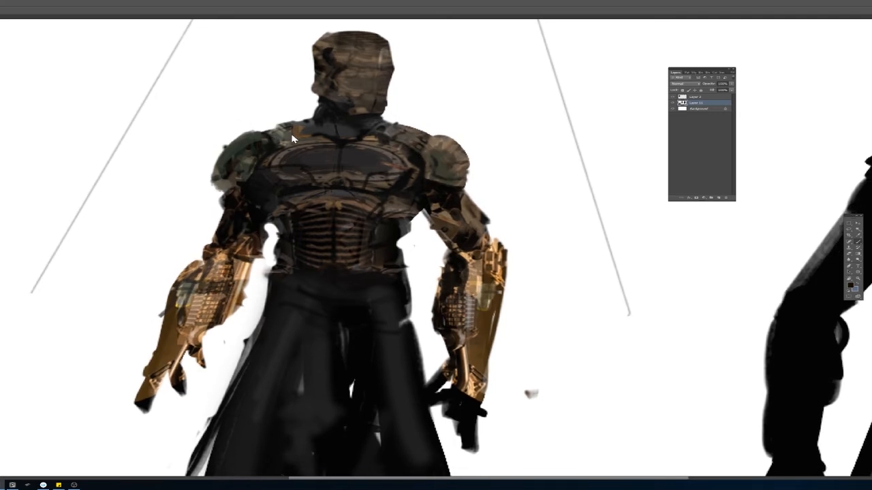
{"action": "left_click_drag", "start_coordinate": [293, 139], "coordinate": [280, 130]}
Step: Paint the neck, the back of the jaw and a dark eye area on the head using sampled colours
{"action": "left_click_drag", "start_coordinate": [386, 113], "coordinate": [372, 156]}
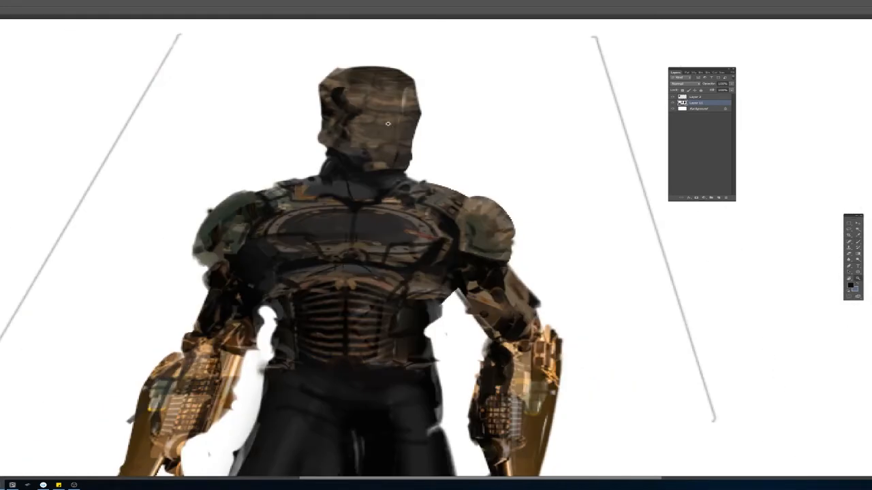
{"action": "left_click_drag", "start_coordinate": [309, 203], "coordinate": [320, 184]}
{"action": "left_click_drag", "start_coordinate": [323, 145], "coordinate": [324, 166]}
{"action": "left_click", "coordinate": [322, 139], "text": "alt"}
{"action": "mouse_move", "coordinate": [322, 135]}
{"action": "left_mouse_down"}
{"action": "mouse_move", "coordinate": [318, 120]}
{"action": "mouse_move", "coordinate": [313, 140]}
{"action": "left_mouse_up"}
{"action": "left_click", "coordinate": [331, 133], "text": "alt"}
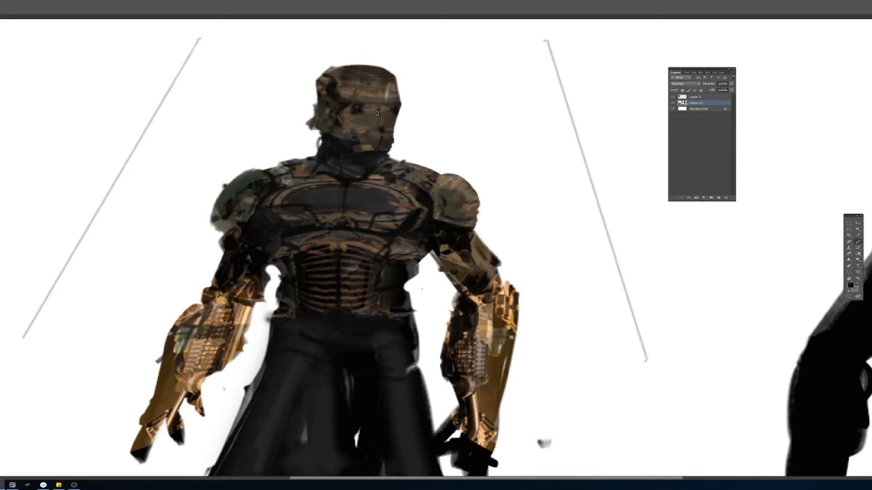
{"action": "left_click_drag", "start_coordinate": [377, 112], "coordinate": [385, 107]}
Step: Paint a dark ear-like shape along the back edge of the head with a sampled brown
{"action": "left_click", "coordinate": [337, 82], "text": "alt"}
{"action": "left_click", "coordinate": [334, 71], "text": "alt"}
{"action": "left_click", "coordinate": [320, 94], "text": "alt"}
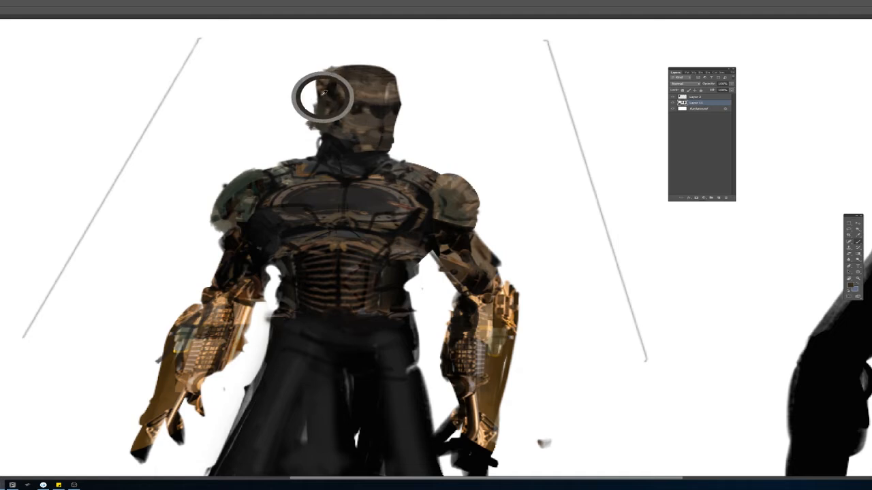
{"action": "left_click_drag", "start_coordinate": [319, 85], "coordinate": [312, 118]}
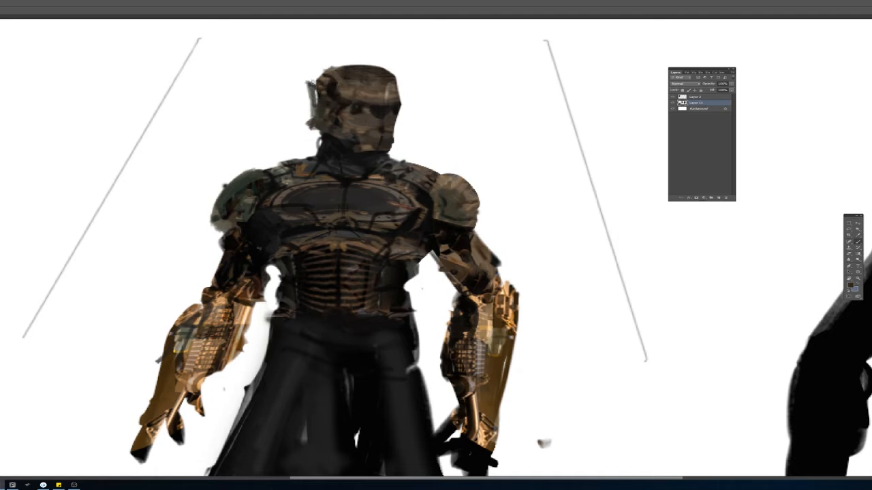
{"action": "key", "text": "ctrl+alt+z"}
{"action": "key", "text": "ctrl+alt+z"}
{"action": "left_click_drag", "start_coordinate": [313, 85], "coordinate": [305, 119]}
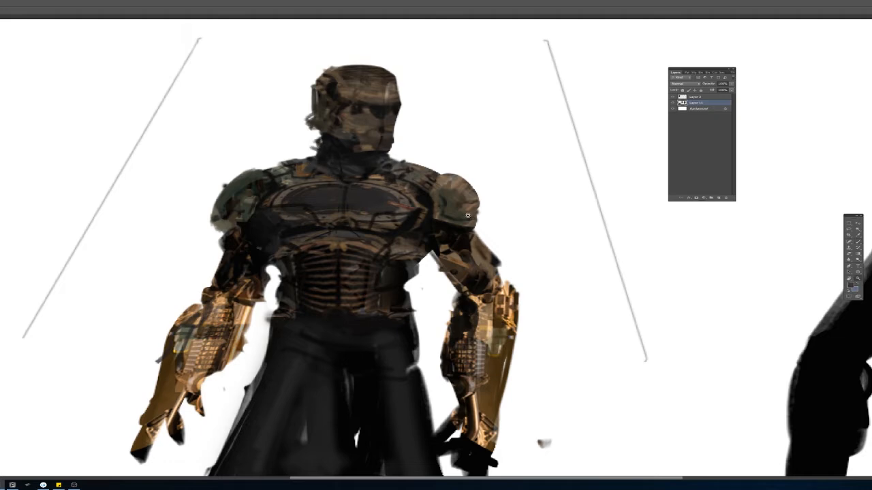
Step: Paint a grey-brown knee patch on the figure's front leg within the dark coat
{"action": "key", "text": "ctrl+0"}
{"action": "scroll", "coordinate": [438, 149], "scroll_direction": "up", "scroll_amount": 2}
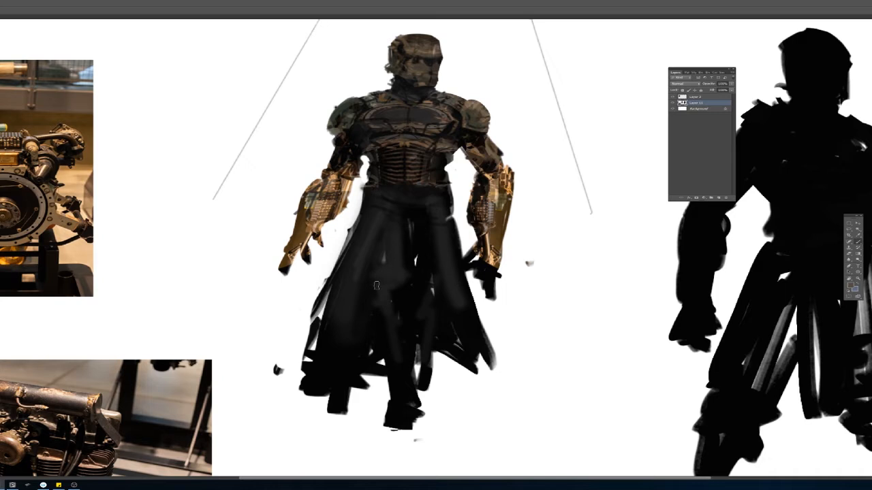
{"action": "left_click_drag", "start_coordinate": [376, 285], "coordinate": [391, 310]}
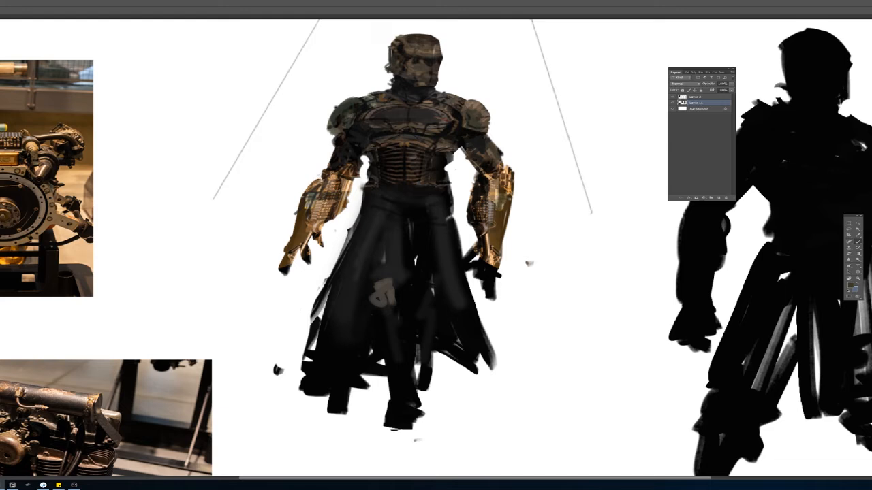
Step: Darken the figure's right forearm and paint its hand and fingers with sampled browns and blacks
{"action": "mouse_move", "coordinate": [320, 183]}
{"action": "left_mouse_down"}
{"action": "mouse_move", "coordinate": [306, 207]}
{"action": "mouse_move", "coordinate": [303, 258]}
{"action": "mouse_move", "coordinate": [284, 264]}
{"action": "mouse_move", "coordinate": [313, 235]}
{"action": "mouse_move", "coordinate": [323, 252]}
{"action": "mouse_move", "coordinate": [300, 226]}
{"action": "mouse_move", "coordinate": [331, 218]}
{"action": "mouse_move", "coordinate": [326, 202]}
{"action": "mouse_move", "coordinate": [322, 219]}
{"action": "left_mouse_up"}
{"action": "left_click", "coordinate": [418, 196], "text": "alt"}
{"action": "left_click", "coordinate": [306, 258], "text": "alt"}
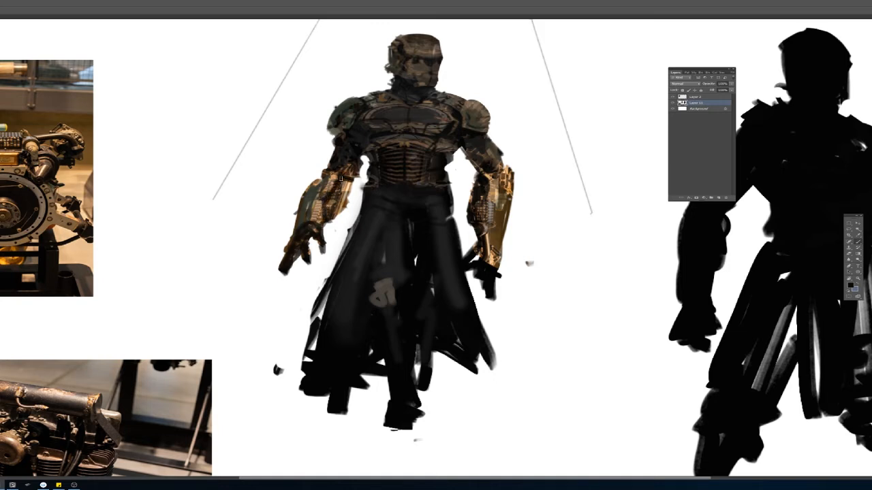
Step: Paint dark and golden-brown strokes over the figure's left forearm and sample the adjoining upper-arm colour
{"action": "mouse_move", "coordinate": [485, 184]}
{"action": "left_mouse_down"}
{"action": "mouse_move", "coordinate": [495, 196]}
{"action": "mouse_move", "coordinate": [485, 225]}
{"action": "left_mouse_up"}
{"action": "left_click", "coordinate": [501, 186], "text": "alt"}
{"action": "left_click_drag", "start_coordinate": [500, 196], "coordinate": [484, 238]}
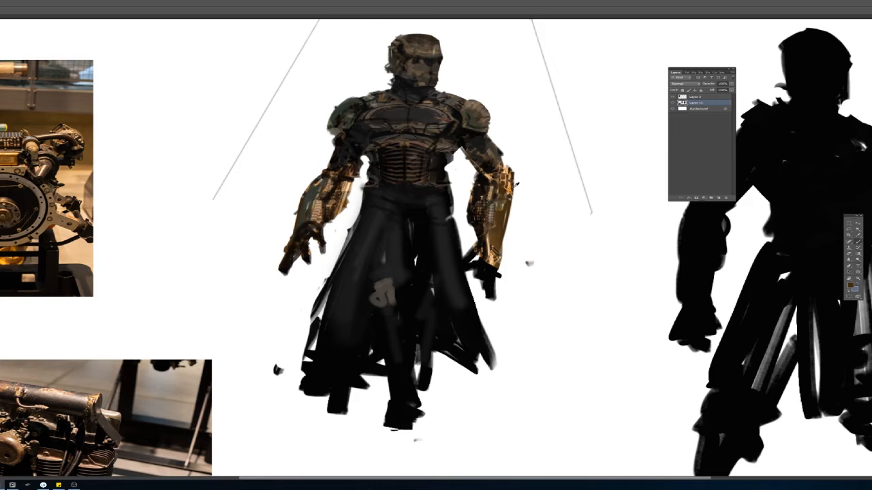
{"action": "left_click", "coordinate": [509, 183], "text": "alt"}
{"action": "left_click", "coordinate": [497, 150], "text": "alt"}
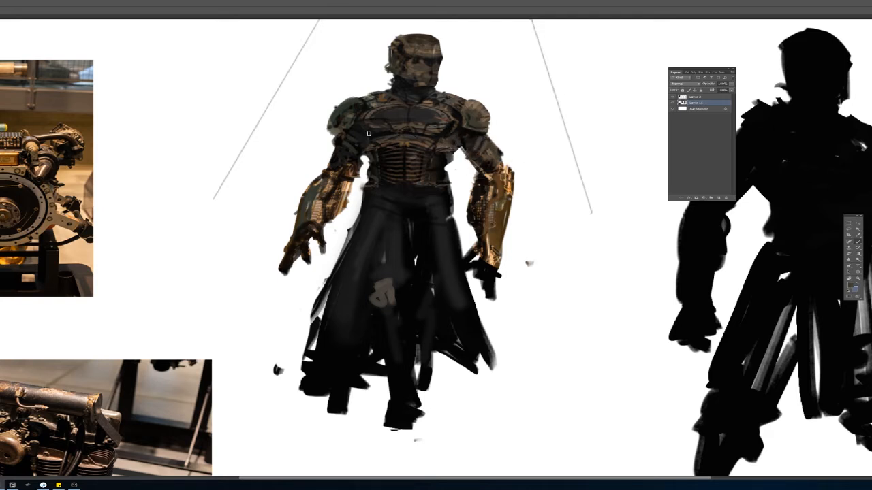
Step: Paint a dark reddish-brown panel with a lighter streak down the coat flap on the figure's right side
{"action": "left_click_drag", "start_coordinate": [409, 128], "coordinate": [389, 186]}
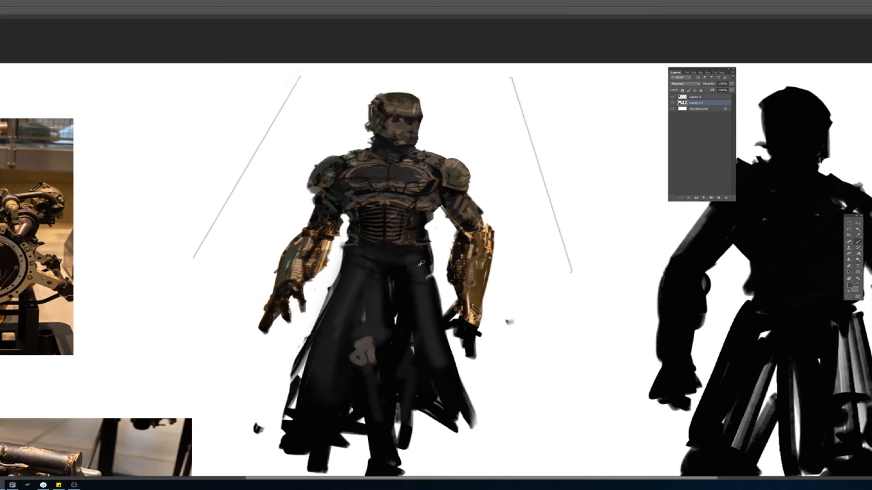
{"action": "left_click", "coordinate": [399, 235], "text": "alt"}
{"action": "left_click_drag", "start_coordinate": [357, 275], "coordinate": [298, 401]}
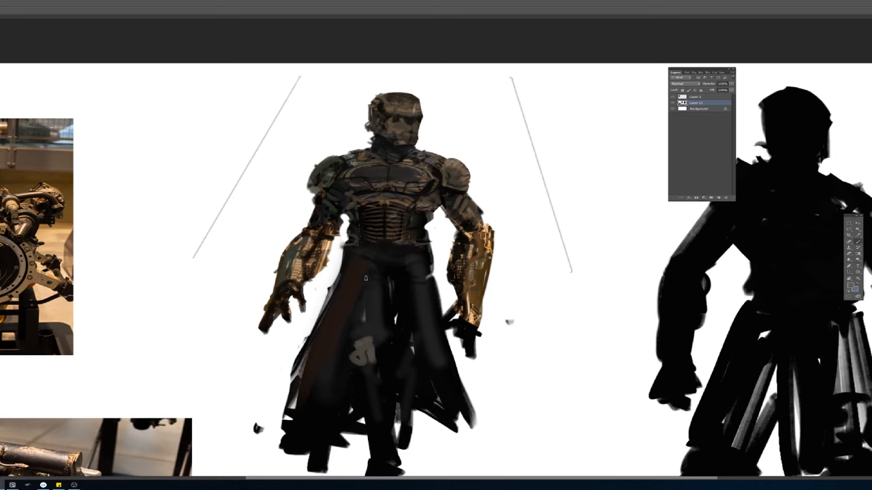
{"action": "left_click_drag", "start_coordinate": [334, 339], "coordinate": [371, 276]}
{"action": "key", "text": "ctrl+z"}
{"action": "left_click_drag", "start_coordinate": [334, 352], "coordinate": [361, 266]}
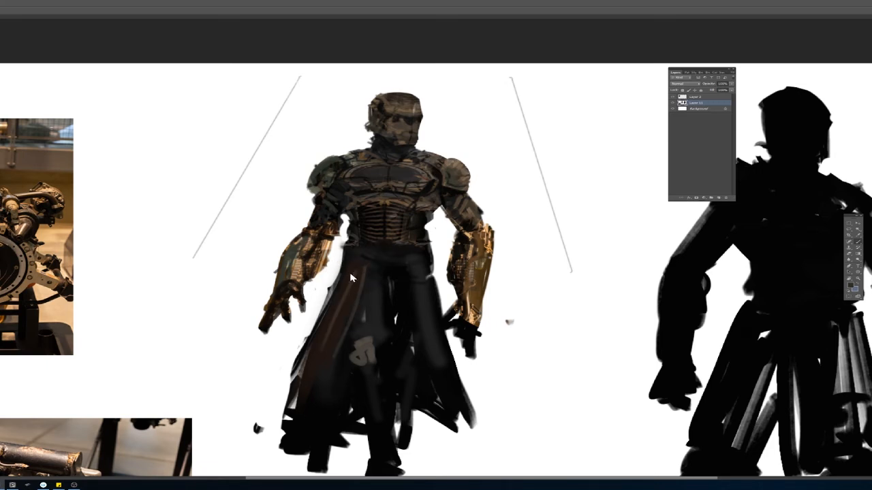
Step: Paint dark grey fabric folds on the thigh and hip above the knee patch
{"action": "key", "text": "z"}
{"action": "left_click", "coordinate": [462, 158], "text": "alt"}
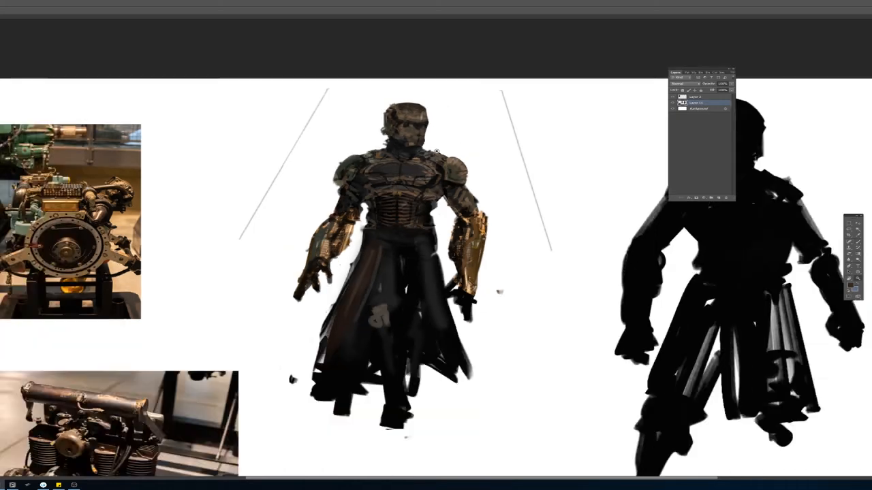
{"action": "left_click", "coordinate": [441, 234]}
{"action": "mouse_move", "coordinate": [427, 315]}
{"action": "left_mouse_down"}
{"action": "mouse_move", "coordinate": [436, 201]}
{"action": "mouse_move", "coordinate": [433, 289]}
{"action": "left_mouse_up"}
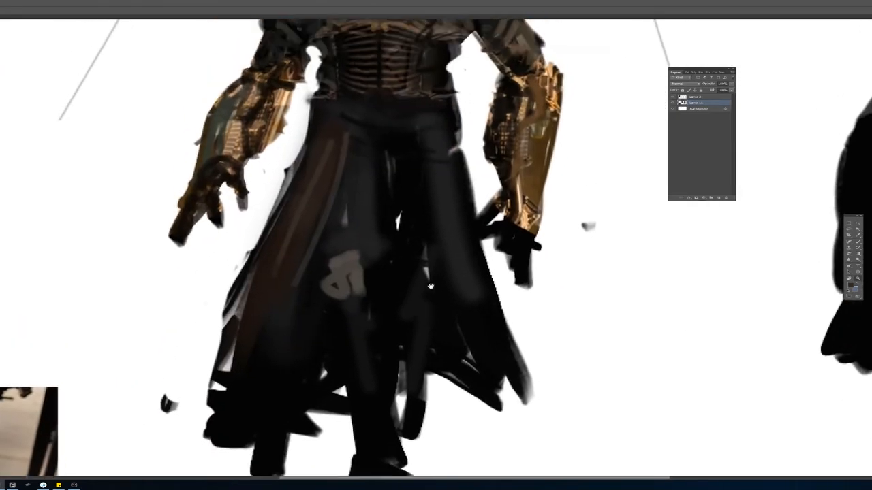
{"action": "mouse_move", "coordinate": [339, 211]}
{"action": "left_mouse_down"}
{"action": "mouse_move", "coordinate": [363, 204]}
{"action": "mouse_move", "coordinate": [378, 121]}
{"action": "mouse_move", "coordinate": [381, 130]}
{"action": "mouse_move", "coordinate": [389, 117]}
{"action": "mouse_move", "coordinate": [380, 154]}
{"action": "left_mouse_up"}
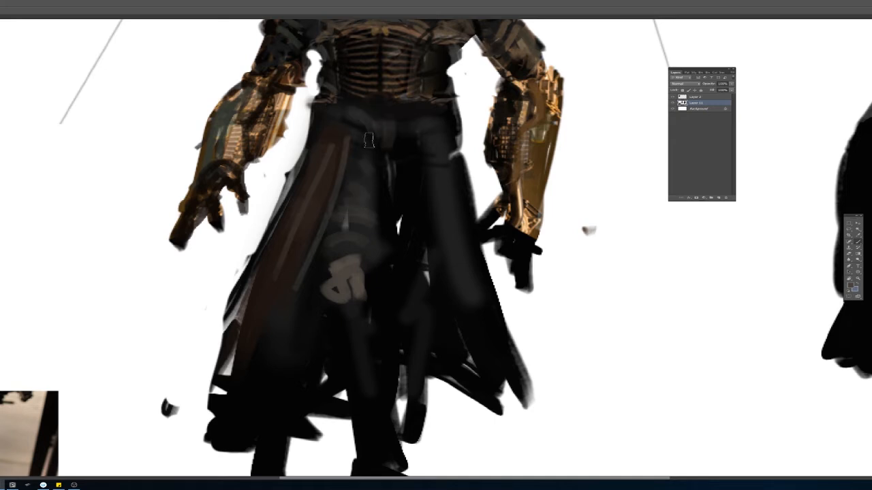
Step: Paint the figure's waistband with a dark brown sampled from the coat flap
{"action": "left_click", "coordinate": [335, 133], "text": "alt"}
{"action": "left_click_drag", "start_coordinate": [383, 82], "coordinate": [352, 198]}
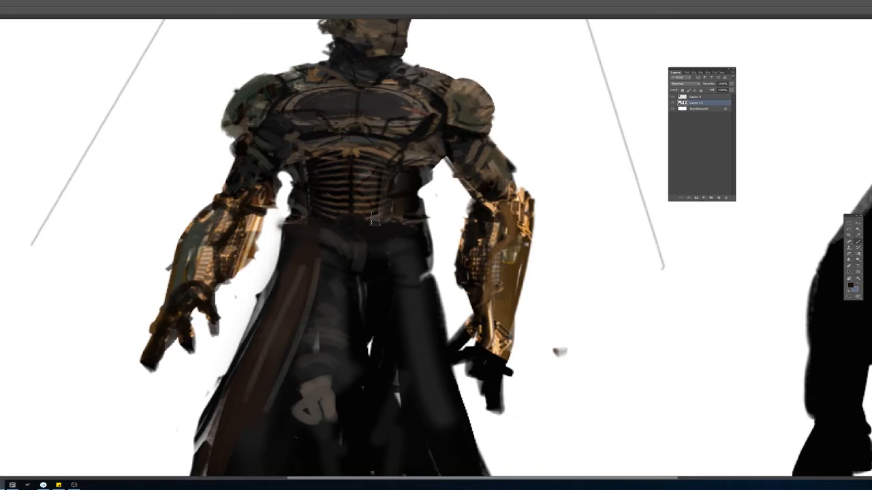
{"action": "left_click_drag", "start_coordinate": [427, 170], "coordinate": [412, 245]}
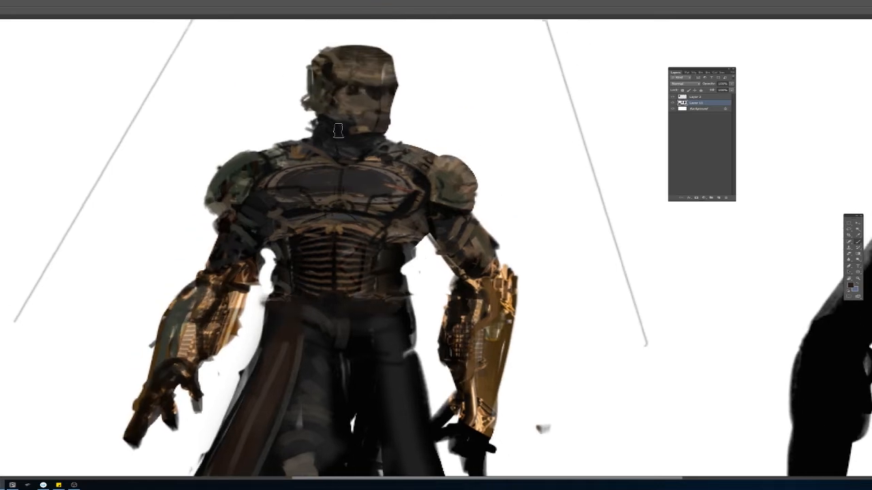
Step: Paint a dark brown strap on a new layer, running diagonally across the chest from beside the neck to the opposite side of the waist
{"action": "left_click", "coordinate": [338, 122], "text": "alt"}
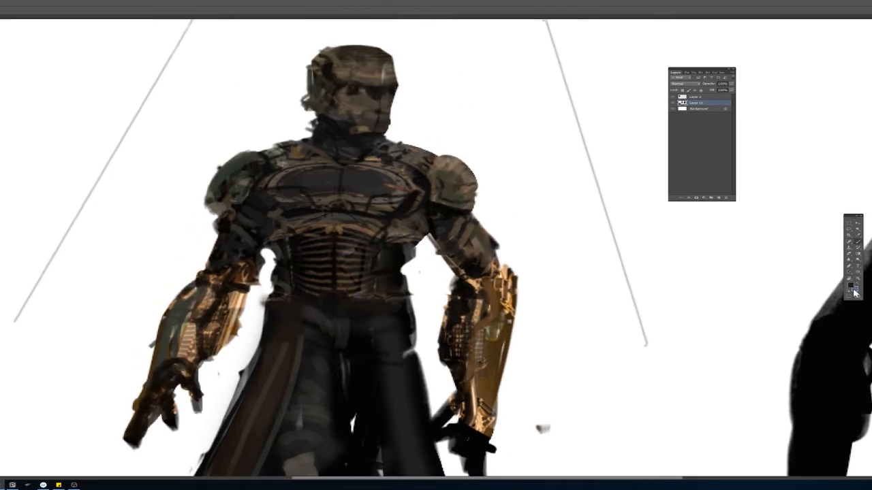
{"action": "left_click", "coordinate": [719, 198]}
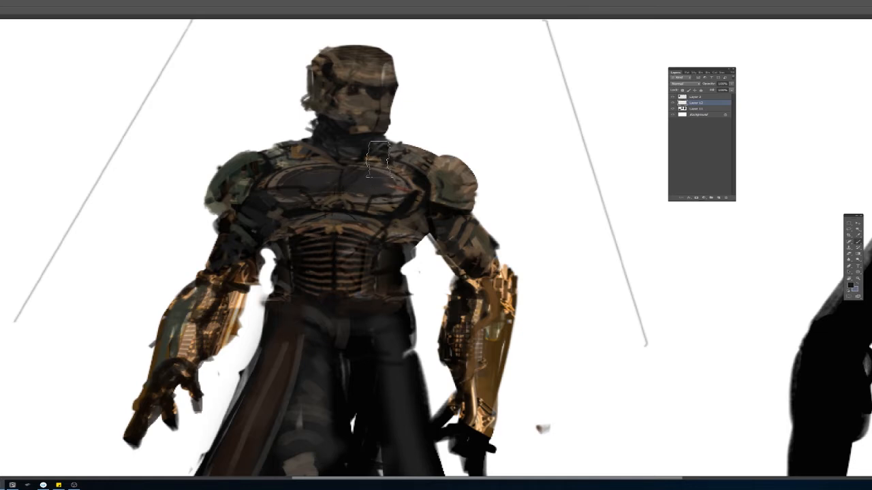
{"action": "left_click_drag", "start_coordinate": [393, 150], "coordinate": [240, 268]}
{"action": "key", "text": "ctrl+z"}
{"action": "left_click_drag", "start_coordinate": [376, 166], "coordinate": [270, 260]}
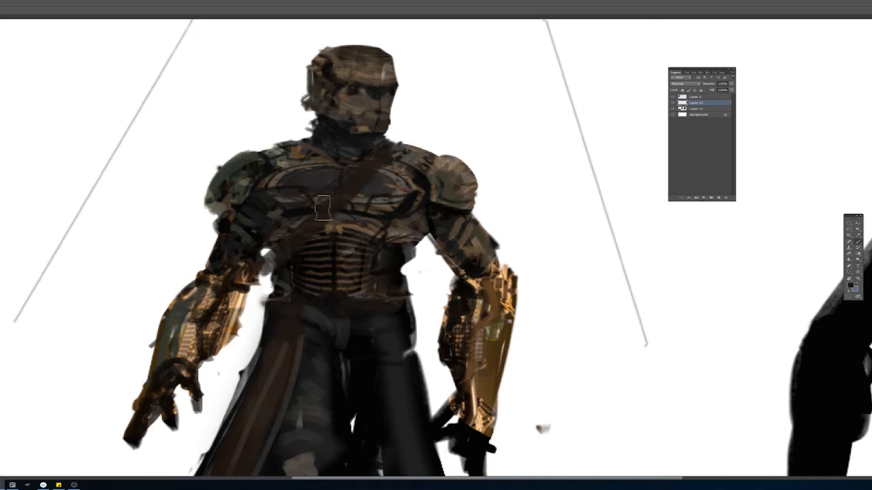
{"action": "left_click_drag", "start_coordinate": [373, 155], "coordinate": [393, 145]}
Step: Lock the strap layer's transparent pixels and shade the strap's upper part with lighter grey blending into the brown
{"action": "left_click", "coordinate": [682, 89]}
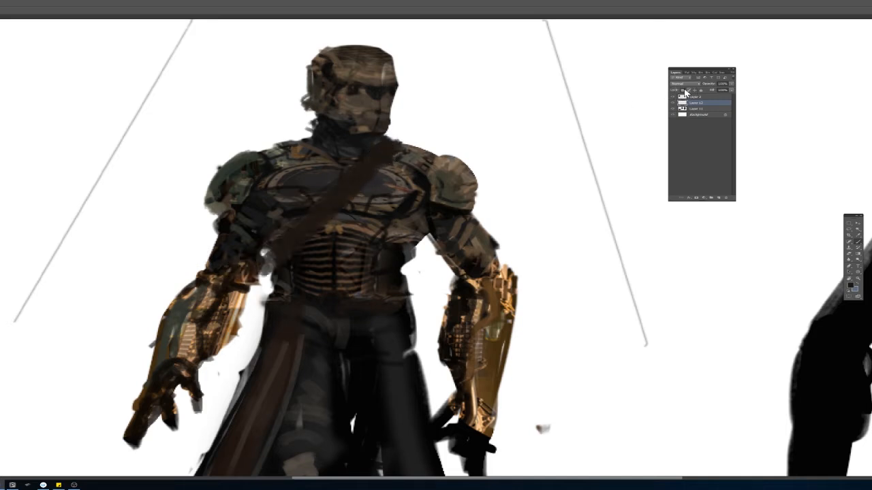
{"action": "left_click_drag", "start_coordinate": [391, 153], "coordinate": [365, 170]}
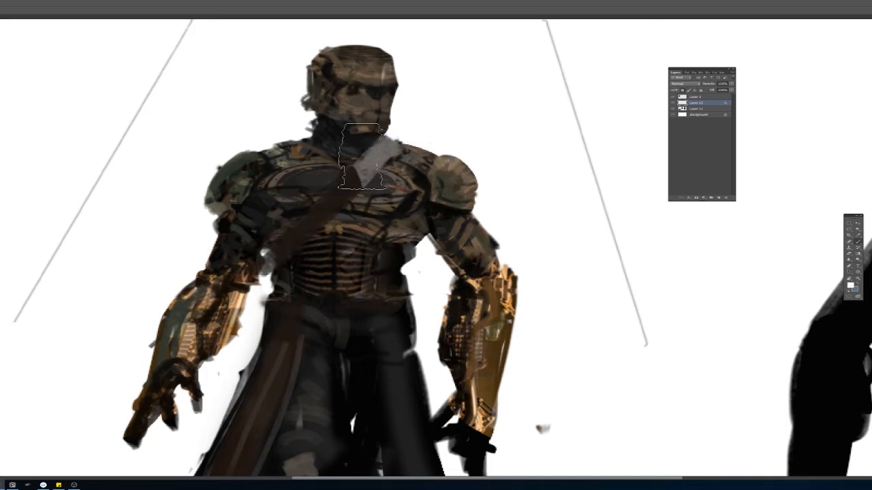
{"action": "left_click", "coordinate": [357, 169], "text": "alt"}
{"action": "left_click_drag", "start_coordinate": [309, 185], "coordinate": [339, 198]}
{"action": "left_click", "coordinate": [400, 186], "text": "alt"}
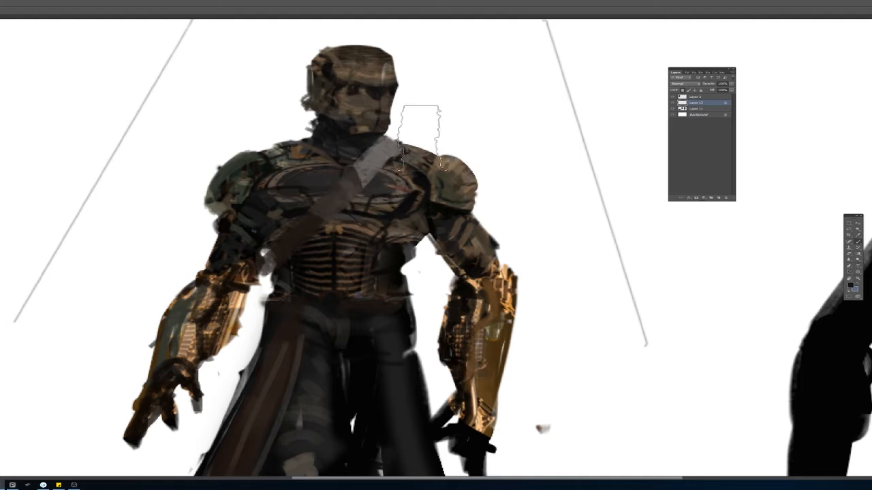
{"action": "mouse_move", "coordinate": [411, 138]}
{"action": "left_mouse_down"}
{"action": "mouse_move", "coordinate": [469, 142]}
{"action": "mouse_move", "coordinate": [482, 124]}
{"action": "mouse_move", "coordinate": [496, 142]}
{"action": "mouse_move", "coordinate": [420, 125]}
{"action": "mouse_move", "coordinate": [346, 173]}
{"action": "mouse_move", "coordinate": [512, 152]}
{"action": "mouse_move", "coordinate": [354, 172]}
{"action": "left_mouse_up"}
{"action": "left_click", "coordinate": [374, 158], "text": "alt"}
{"action": "key", "text": "["}
{"action": "left_click", "coordinate": [445, 161], "text": "alt"}
Step: Paint black on Layer 11 to bulk up the second silhouette's shoulder and fill the light gaps in its chest and upper arm
{"action": "key", "text": "z"}
{"action": "left_click_drag", "start_coordinate": [531, 205], "coordinate": [422, 208]}
{"action": "key", "text": "ctrl+0"}
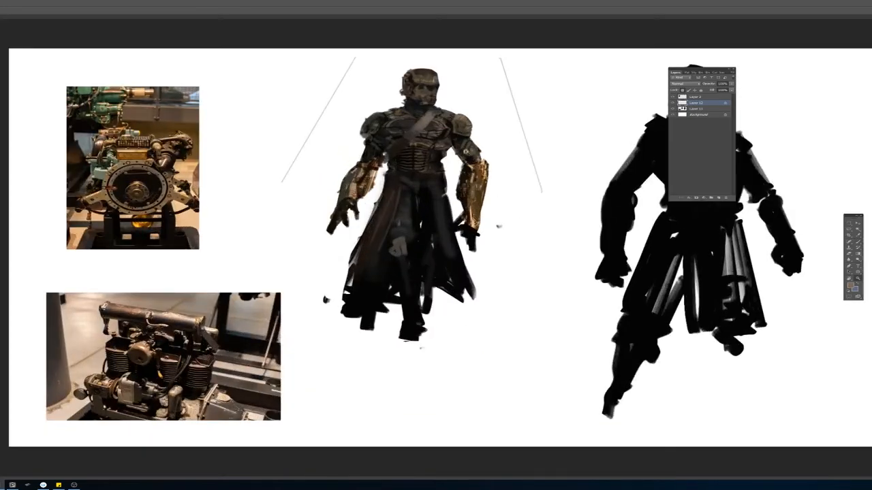
{"action": "left_click_drag", "start_coordinate": [463, 148], "coordinate": [541, 152]}
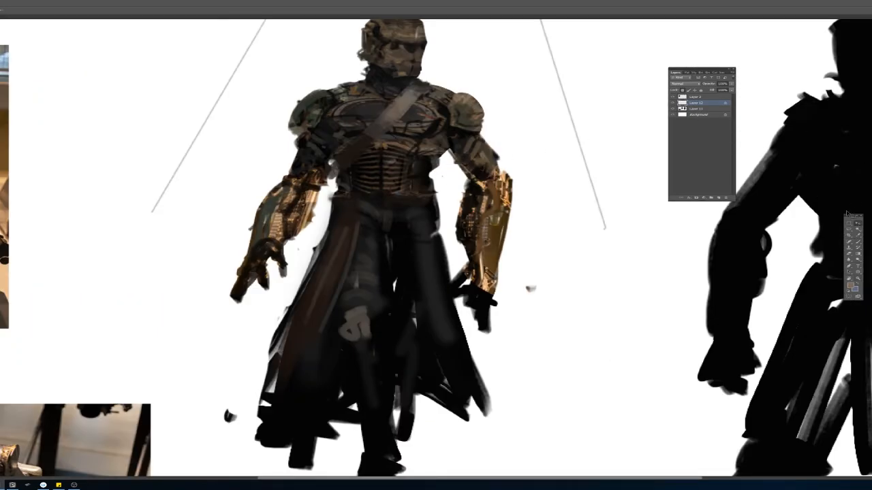
{"action": "left_click_drag", "start_coordinate": [553, 184], "coordinate": [426, 132]}
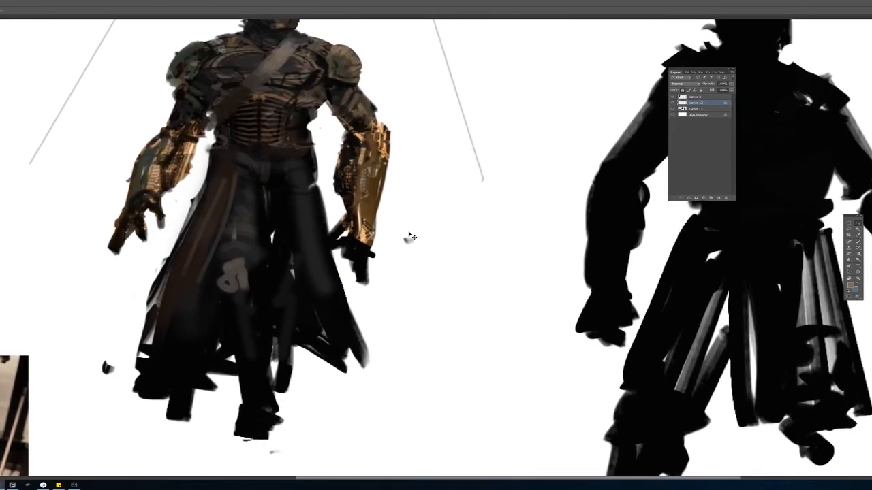
{"action": "left_click_drag", "start_coordinate": [347, 174], "coordinate": [321, 269]}
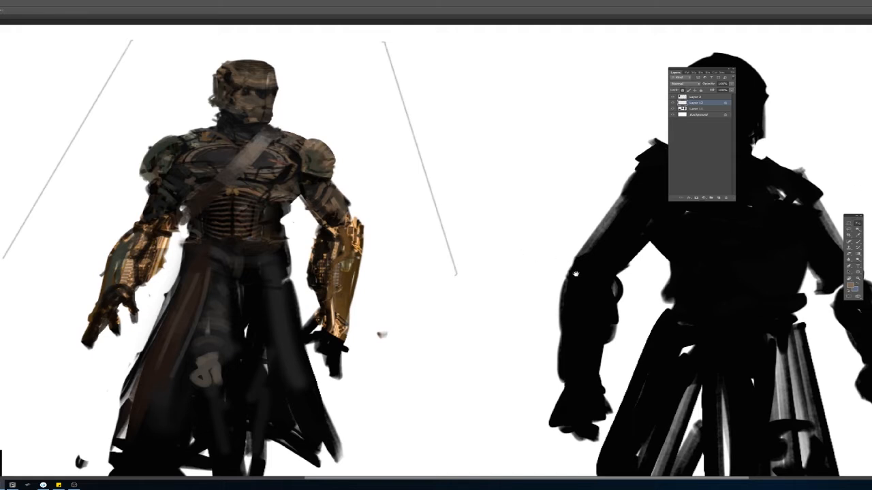
{"action": "left_click_drag", "start_coordinate": [575, 275], "coordinate": [461, 259]}
{"action": "left_click_drag", "start_coordinate": [513, 210], "coordinate": [492, 230]}
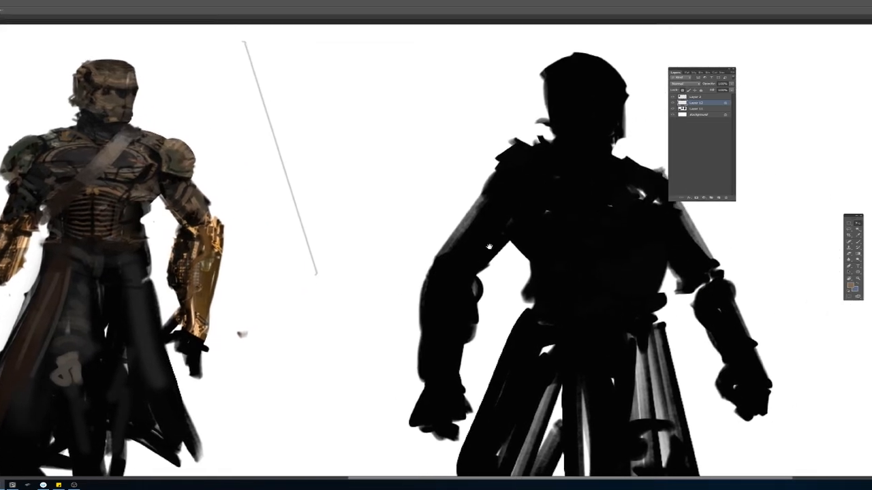
{"action": "left_click_drag", "start_coordinate": [480, 189], "coordinate": [325, 181]}
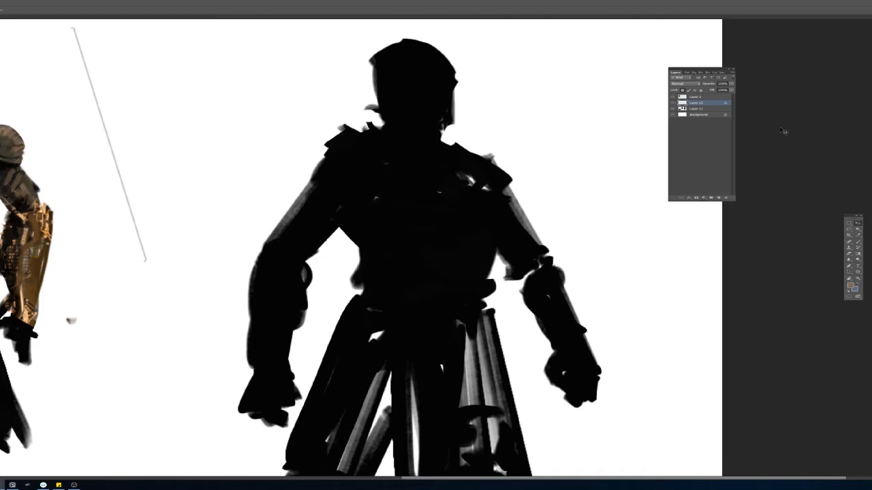
{"action": "left_click", "coordinate": [695, 108]}
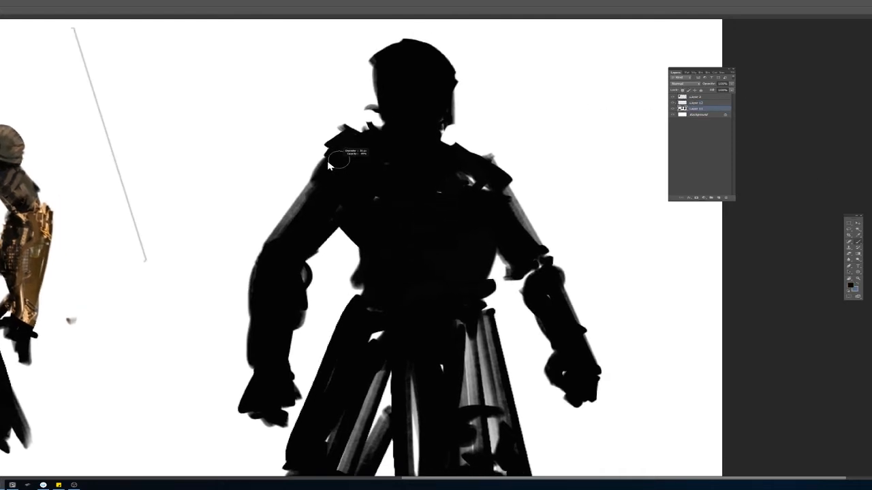
{"action": "mouse_move", "coordinate": [339, 153]}
{"action": "left_mouse_down"}
{"action": "mouse_move", "coordinate": [320, 187]}
{"action": "mouse_move", "coordinate": [297, 165]}
{"action": "mouse_move", "coordinate": [332, 158]}
{"action": "mouse_move", "coordinate": [296, 189]}
{"action": "mouse_move", "coordinate": [294, 209]}
{"action": "mouse_move", "coordinate": [308, 200]}
{"action": "mouse_move", "coordinate": [293, 235]}
{"action": "left_mouse_up"}
{"action": "left_click_drag", "start_coordinate": [463, 180], "coordinate": [485, 196]}
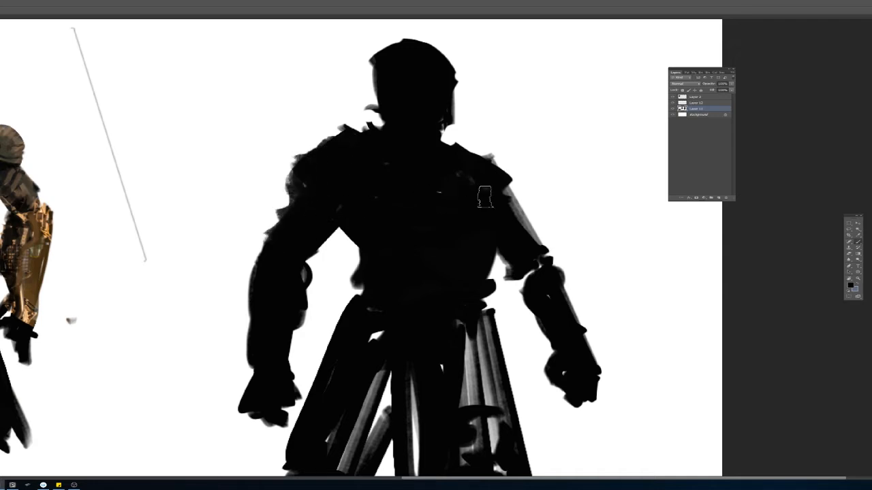
{"action": "mouse_move", "coordinate": [505, 246]}
{"action": "left_mouse_down"}
{"action": "mouse_move", "coordinate": [501, 267]}
{"action": "mouse_move", "coordinate": [540, 292]}
{"action": "mouse_move", "coordinate": [516, 193]}
{"action": "mouse_move", "coordinate": [494, 190]}
{"action": "mouse_move", "coordinate": [494, 210]}
{"action": "mouse_move", "coordinate": [493, 170]}
{"action": "mouse_move", "coordinate": [502, 221]}
{"action": "left_mouse_up"}
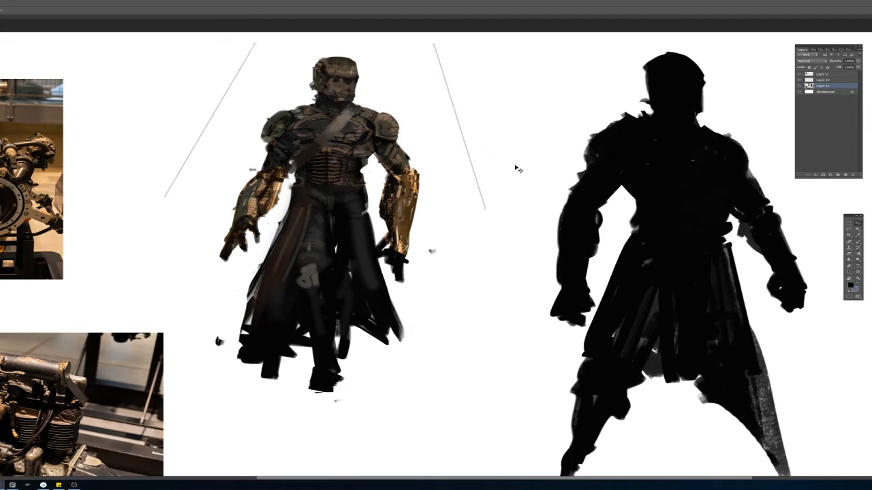
Step: Paste the crab photo, scale it down and place it in the canvas's upper-left corner
{"action": "key", "text": "ctrl+v"}
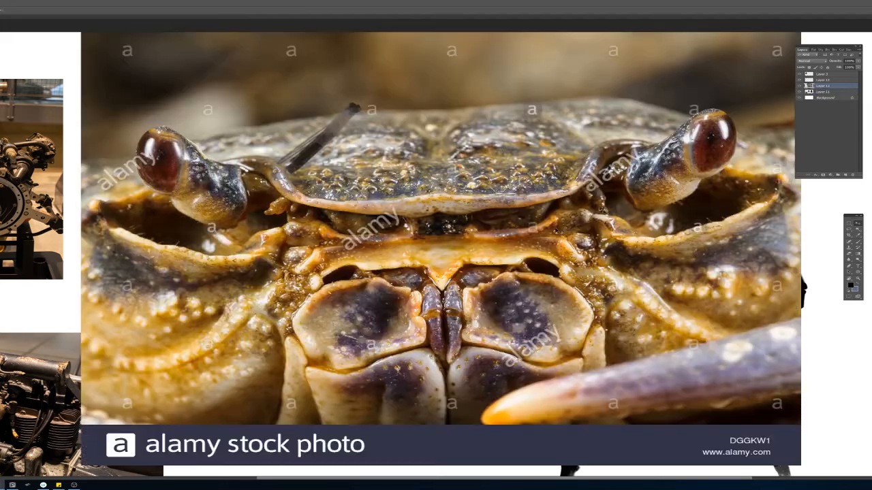
{"action": "left_click_drag", "start_coordinate": [549, 239], "coordinate": [477, 239]}
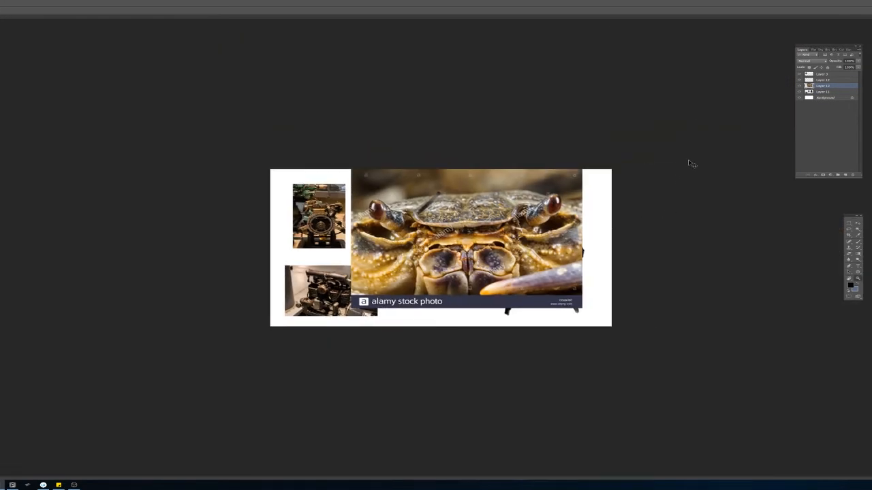
{"action": "key", "text": "ctrl+t"}
{"action": "left_click_drag", "start_coordinate": [583, 168], "coordinate": [330, 192]}
{"action": "key", "text": "Return"}
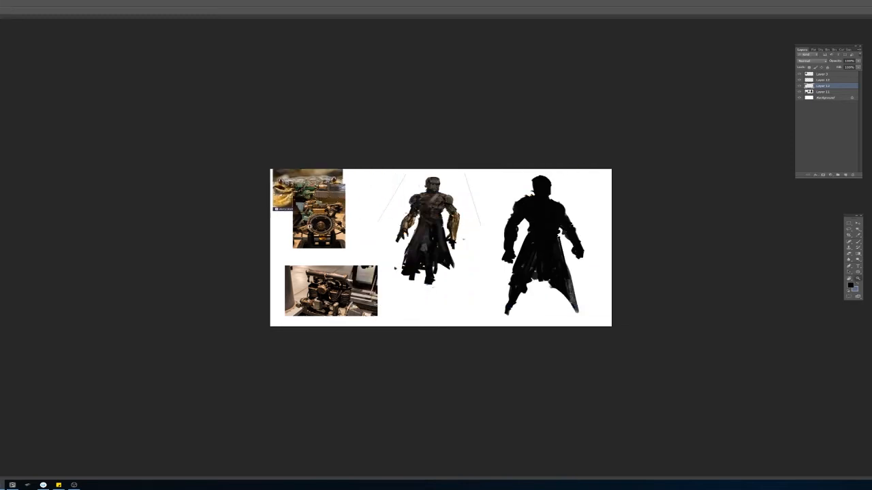
Step: Arrange the crab and upper engine photos side by side and place a scaled-down seashell photo beneath the crab
{"action": "key", "text": "ctrl+0"}
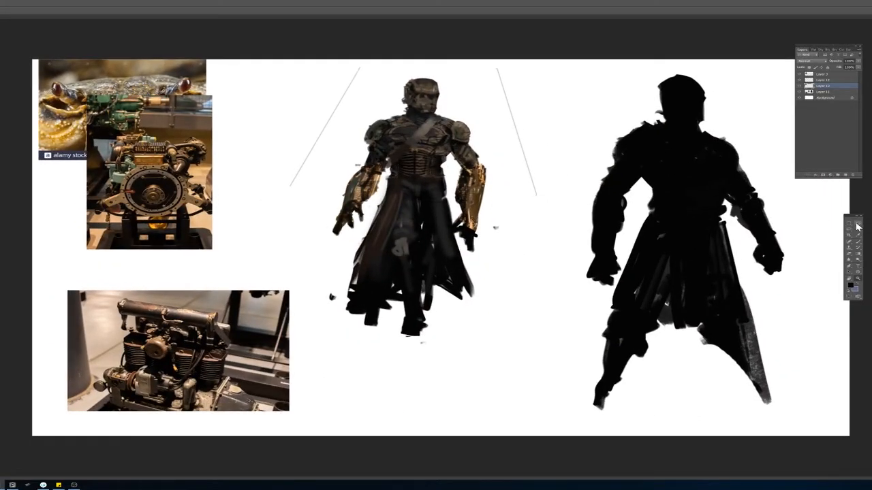
{"action": "left_click_drag", "start_coordinate": [202, 207], "coordinate": [301, 180]}
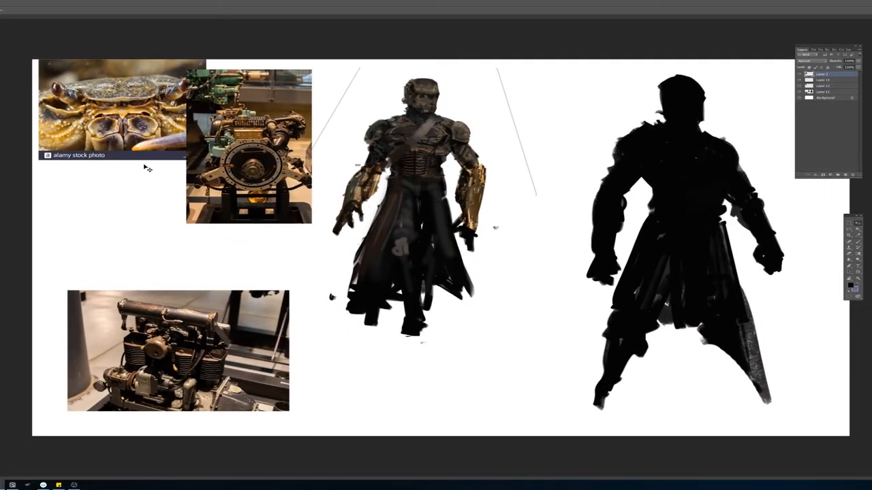
{"action": "left_click_drag", "start_coordinate": [143, 126], "coordinate": [133, 147]}
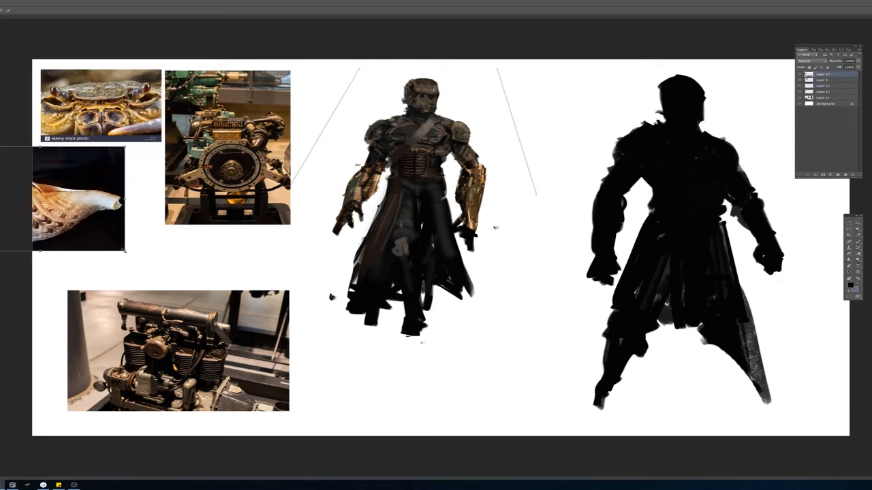
{"action": "left_click_drag", "start_coordinate": [124, 251], "coordinate": [55, 212]}
{"action": "left_click_drag", "start_coordinate": [16, 194], "coordinate": [104, 199]}
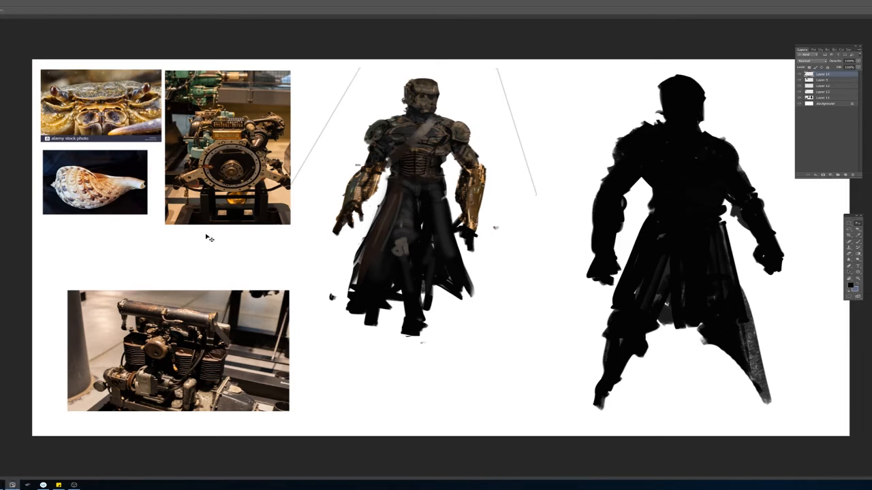
Step: Paste the purple urchin and shells photo, scale it down, rotate it sideways and place it beneath the seashell photo
{"action": "key", "text": "ctrl+v"}
{"action": "left_click_drag", "start_coordinate": [381, 229], "coordinate": [320, 252]}
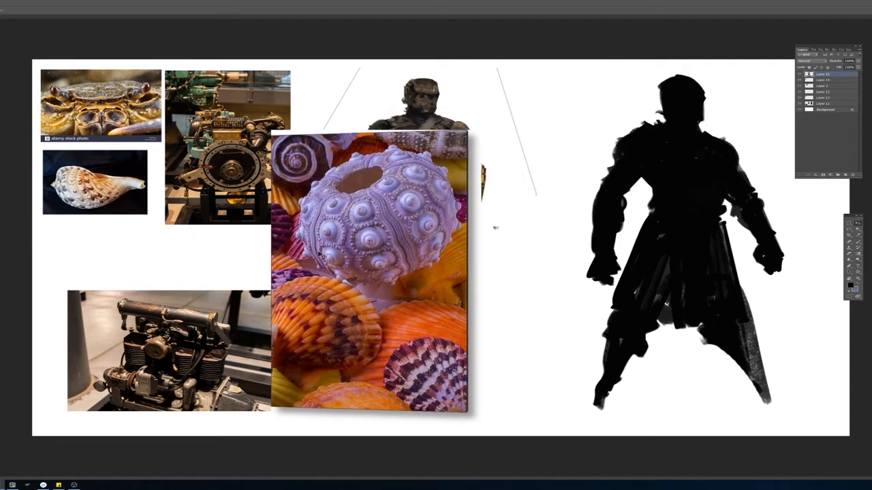
{"action": "key", "text": "ctrl+t"}
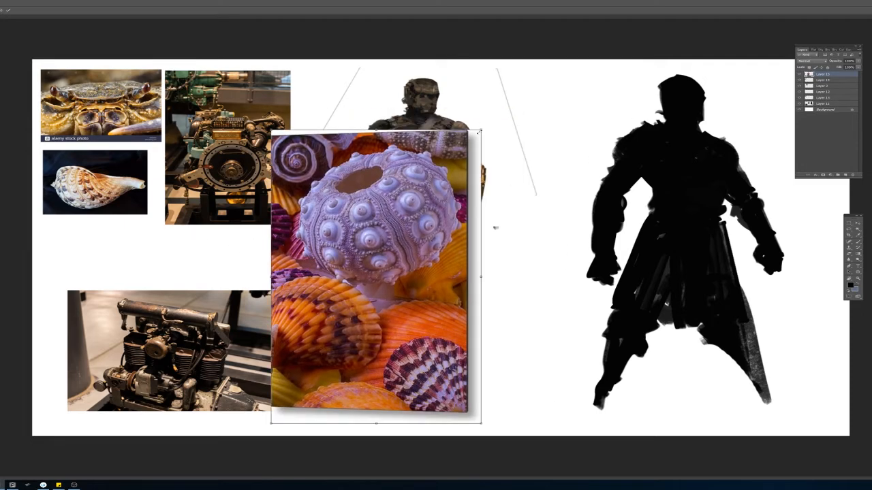
{"action": "left_click_drag", "start_coordinate": [482, 130], "coordinate": [344, 306]}
{"action": "left_click_drag", "start_coordinate": [328, 339], "coordinate": [136, 229]}
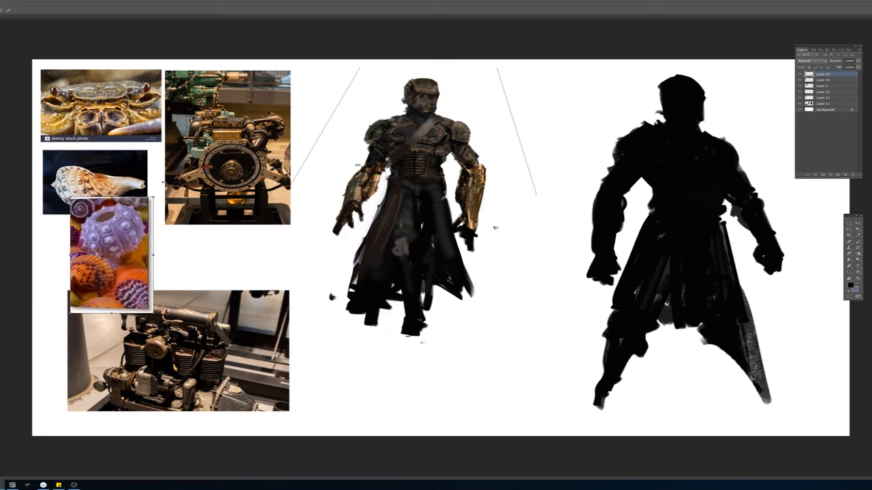
{"action": "left_click_drag", "start_coordinate": [166, 186], "coordinate": [203, 293]}
{"action": "key", "text": "Return"}
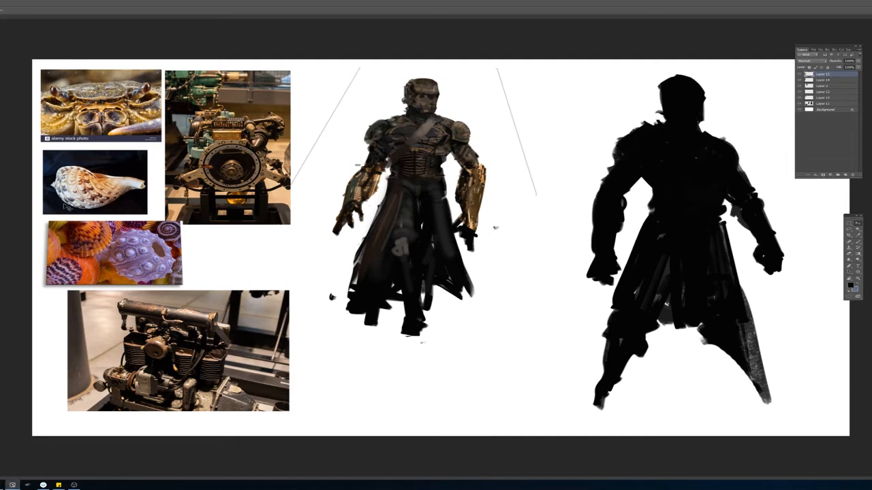
Step: Paste the opened spiny sea urchin photo and scale it down to the size of the other small references
{"action": "key", "text": "ctrl+v"}
{"action": "left_click_drag", "start_coordinate": [434, 244], "coordinate": [323, 252]}
{"action": "key", "text": "ctrl+t"}
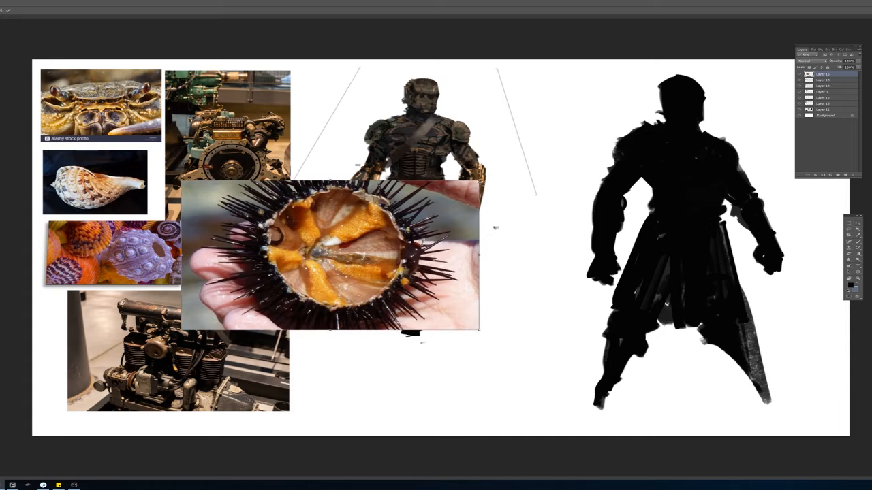
{"action": "left_click_drag", "start_coordinate": [479, 182], "coordinate": [360, 182]}
{"action": "key", "text": "ctrl+z"}
{"action": "left_click_drag", "start_coordinate": [471, 182], "coordinate": [307, 266]}
Step: Try the spiny urchin photo between the two figures, then place it beside the purple urchin photo
{"action": "left_click_drag", "start_coordinate": [295, 297], "coordinate": [541, 120]}
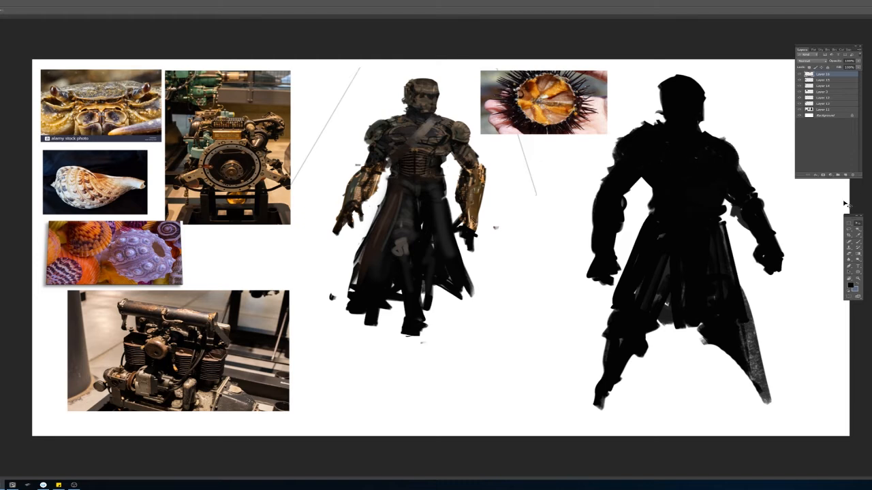
{"action": "mouse_move", "coordinate": [554, 109]}
{"action": "left_mouse_down"}
{"action": "mouse_move", "coordinate": [563, 115]}
{"action": "mouse_move", "coordinate": [553, 107]}
{"action": "mouse_move", "coordinate": [563, 101]}
{"action": "left_mouse_up"}
{"action": "key", "text": "ctrl+z"}
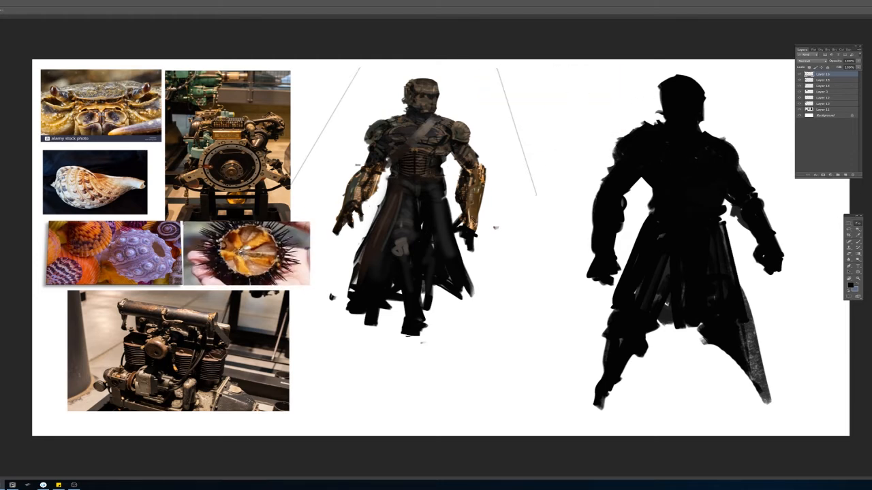
{"action": "left_click_drag", "start_coordinate": [240, 252], "coordinate": [536, 107]}
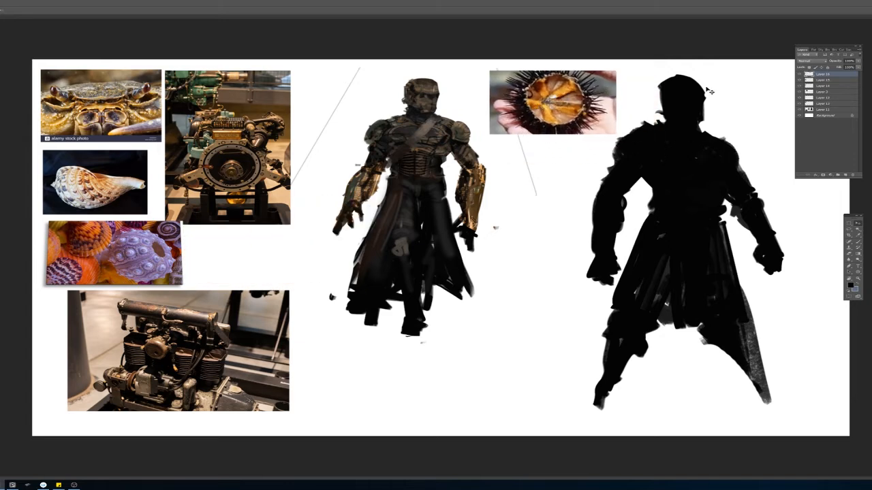
{"action": "left_click_drag", "start_coordinate": [613, 117], "coordinate": [301, 261]}
Step: Duplicate the spiny urchin photo, enlarge the copy and place it over the black silhouette's torso
{"action": "left_click_drag", "start_coordinate": [280, 262], "coordinate": [582, 149]}
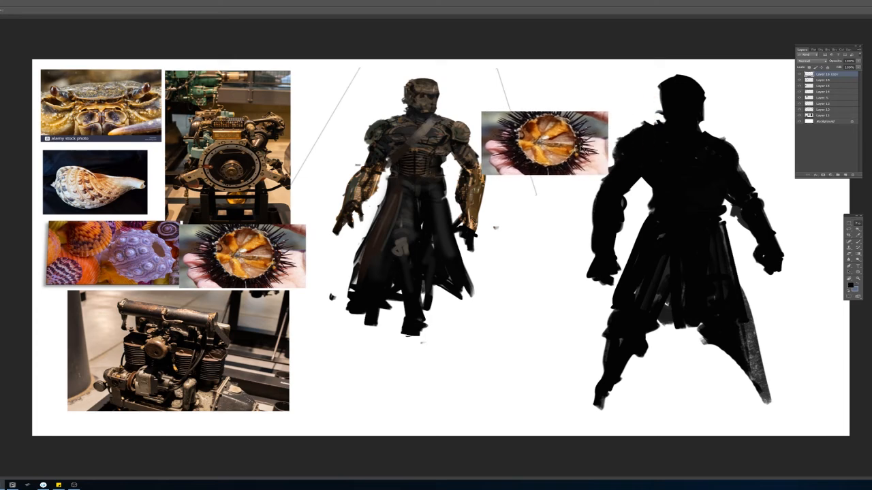
{"action": "key", "text": "ctrl+t"}
{"action": "left_click_drag", "start_coordinate": [609, 111], "coordinate": [757, 37]}
{"action": "left_click_drag", "start_coordinate": [657, 105], "coordinate": [723, 170]}
{"action": "key", "text": "Return"}
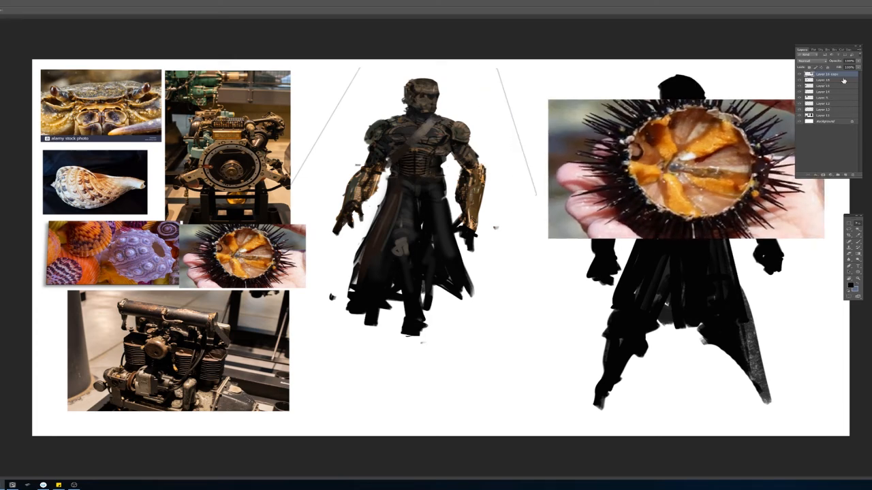
Step: Move the enlarged urchin copy beneath Layer 14 in the layer stack and lower its opacity so the silhouette shows through
{"action": "left_click_drag", "start_coordinate": [843, 77], "coordinate": [837, 94]}
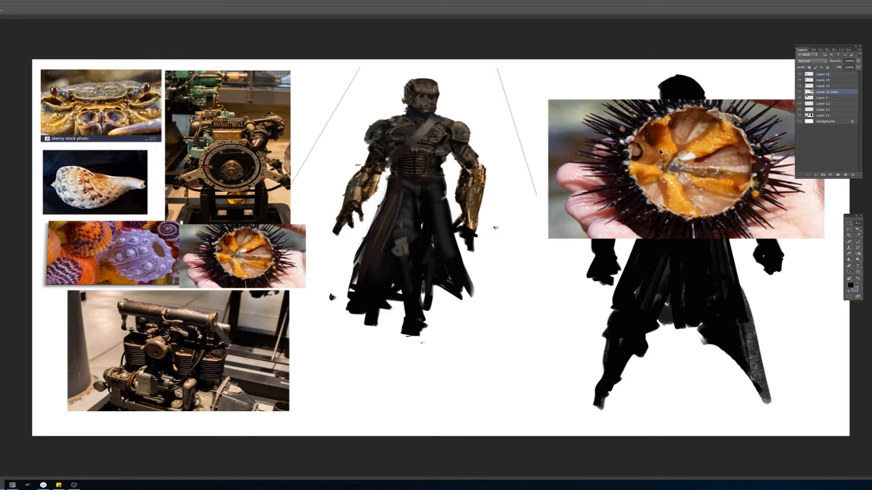
{"action": "mouse_move", "coordinate": [667, 158]}
{"action": "left_mouse_down"}
{"action": "mouse_move", "coordinate": [713, 151]}
{"action": "mouse_move", "coordinate": [664, 153]}
{"action": "left_mouse_up"}
{"action": "key", "text": "ctrl+z"}
{"action": "left_click", "coordinate": [858, 61]}
{"action": "left_click_drag", "start_coordinate": [857, 70], "coordinate": [845, 70]}
Step: Flip the translucent urchin copy horizontally and centre its orange interior over the silhouette's upper back
{"action": "mouse_move", "coordinate": [699, 205]}
{"action": "left_mouse_down"}
{"action": "mouse_move", "coordinate": [688, 221]}
{"action": "mouse_move", "coordinate": [709, 225]}
{"action": "mouse_move", "coordinate": [712, 205]}
{"action": "mouse_move", "coordinate": [726, 195]}
{"action": "mouse_move", "coordinate": [701, 202]}
{"action": "left_mouse_up"}
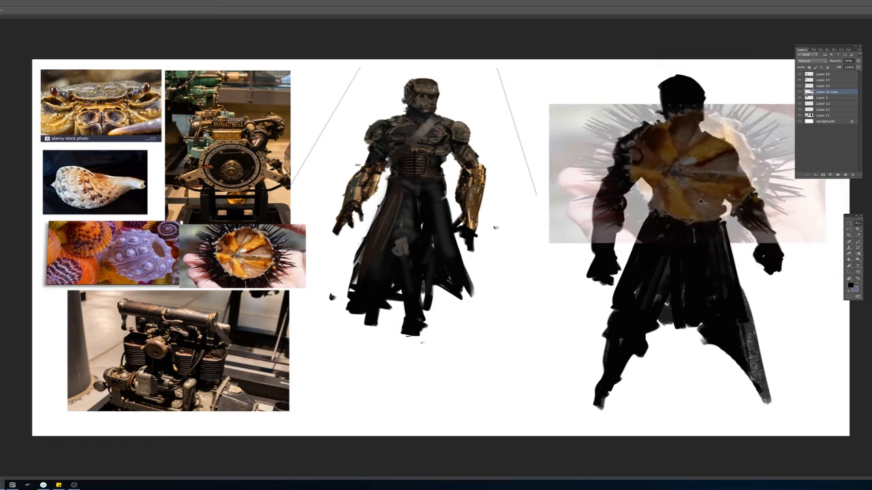
{"action": "left_click_drag", "start_coordinate": [735, 76], "coordinate": [698, 252]}
{"action": "key", "text": "ctrl+t"}
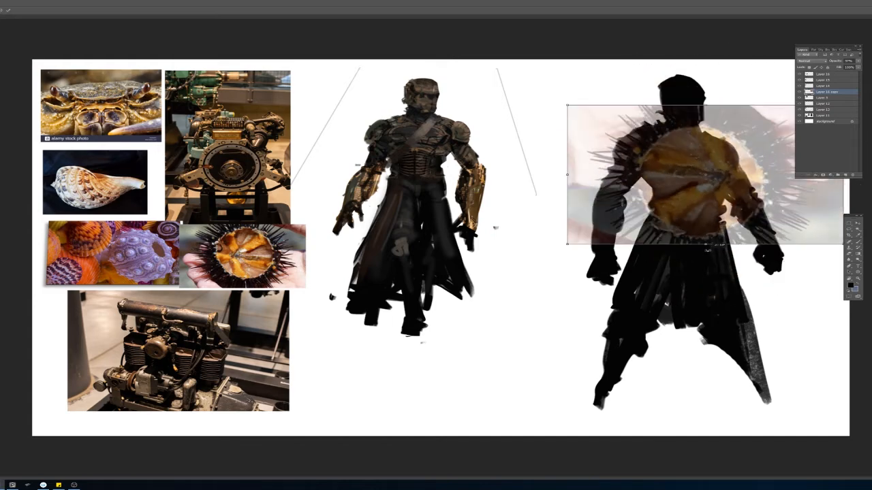
{"action": "left_click_drag", "start_coordinate": [738, 196], "coordinate": [721, 185]}
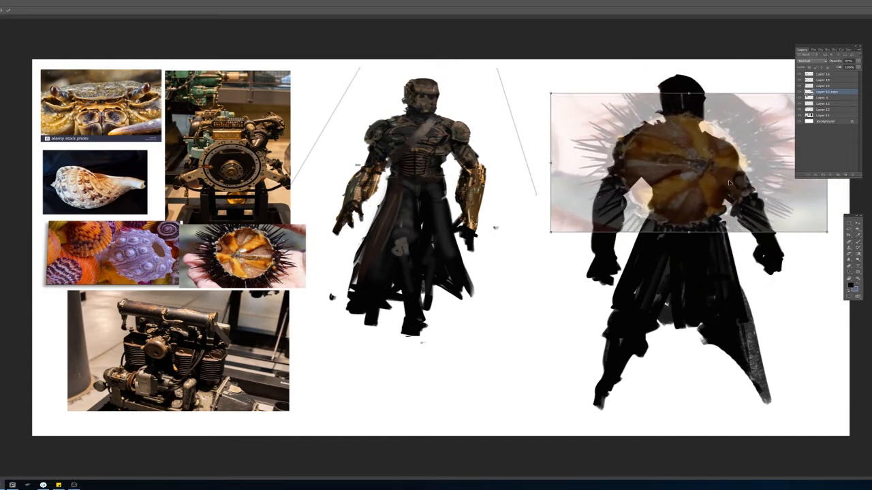
{"action": "key", "text": "Return"}
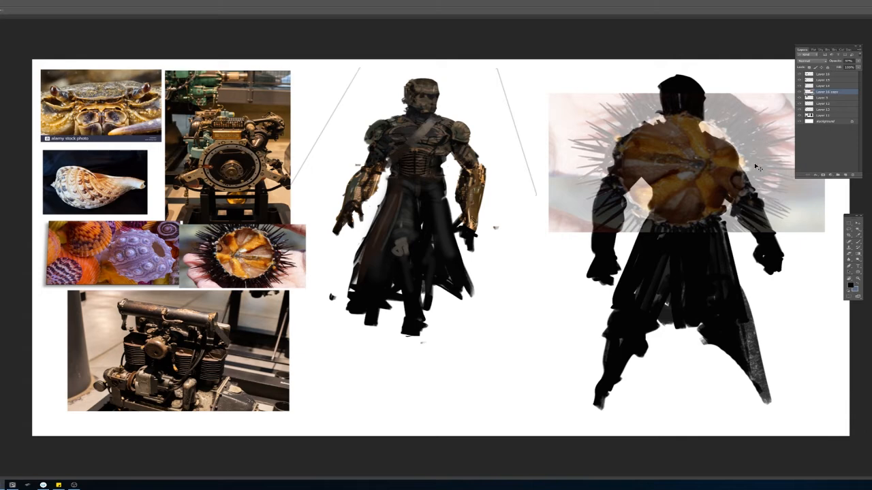
Step: Warp the middle of the urchin copy upward so its segments follow the shape of the silhouette's torso
{"action": "key", "text": "ctrl+t"}
{"action": "left_click_drag", "start_coordinate": [722, 184], "coordinate": [715, 172]}
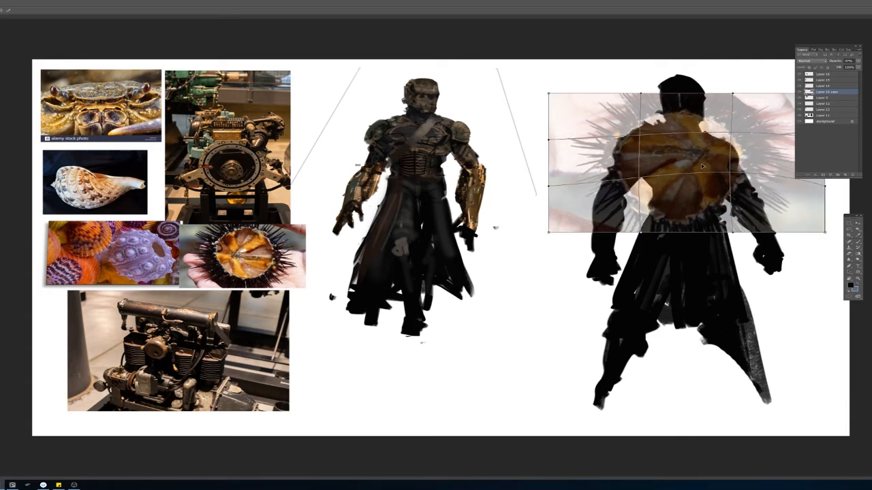
{"action": "key", "text": "Return"}
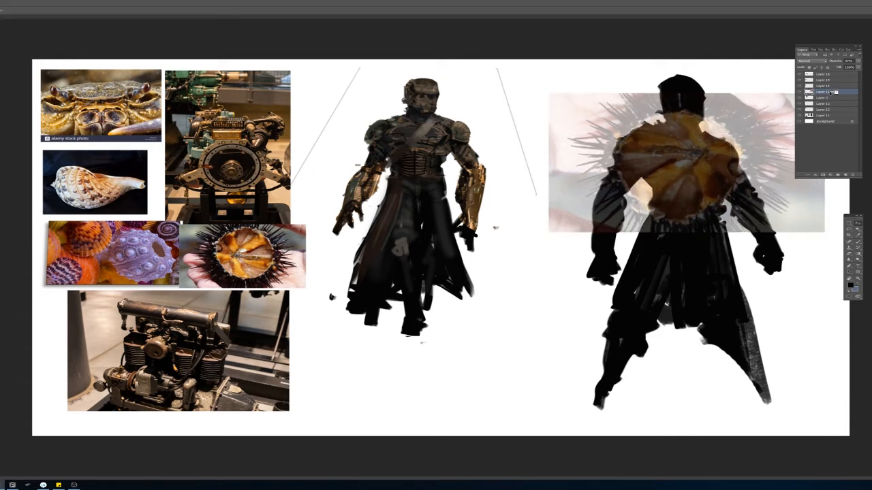
Step: Move the urchin copy directly above the black silhouette's layer and clip it to that layer
{"action": "left_click", "coordinate": [831, 92], "text": "alt"}
{"action": "key", "text": "ctrl+z"}
{"action": "left_click", "coordinate": [801, 99]}
{"action": "left_click", "coordinate": [800, 100]}
{"action": "left_click_drag", "start_coordinate": [838, 93], "coordinate": [836, 113]}
{"action": "left_click", "coordinate": [821, 116]}
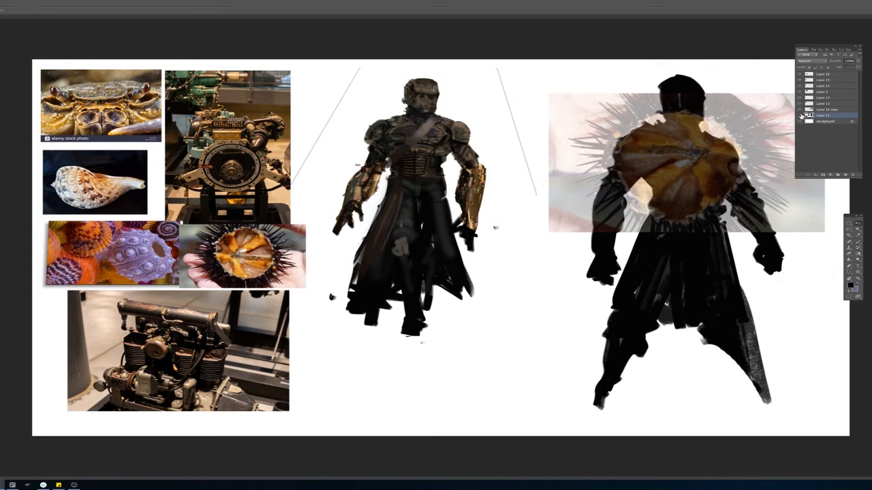
{"action": "left_click", "coordinate": [801, 116]}
{"action": "left_click", "coordinate": [801, 117]}
{"action": "left_click", "coordinate": [832, 110]}
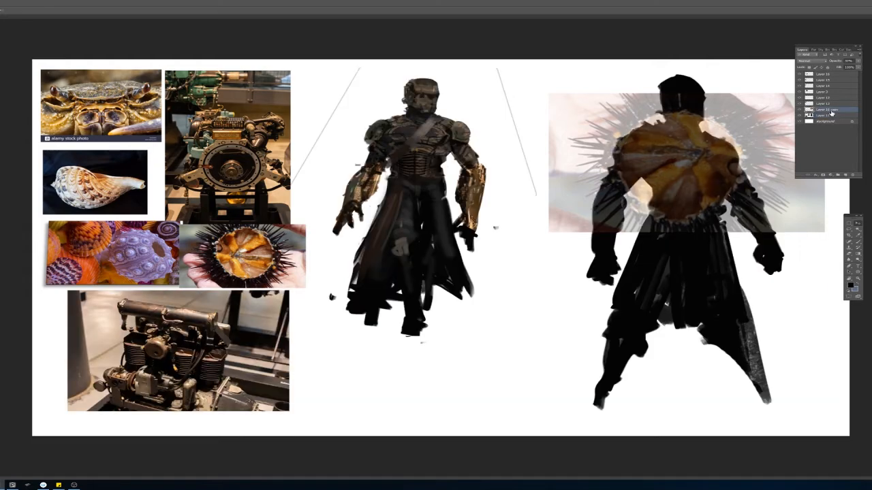
{"action": "left_click", "coordinate": [830, 113], "text": "alt"}
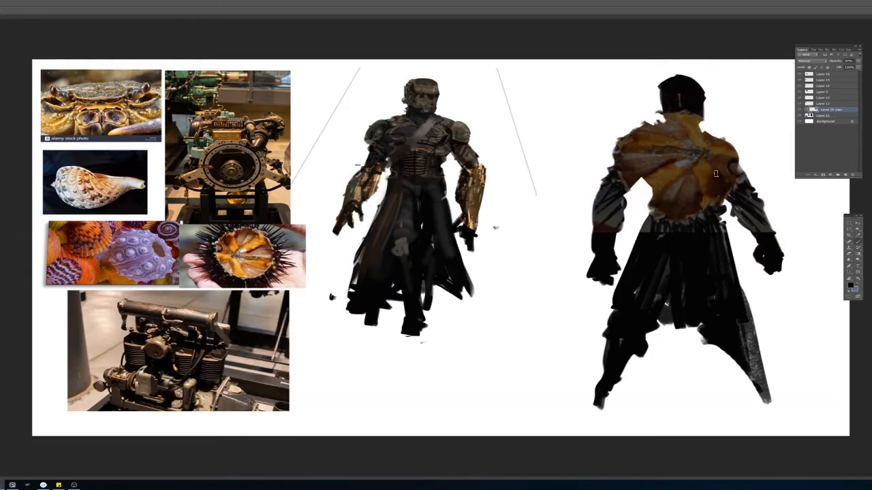
Step: Erase the clipped urchin texture from the silhouette's arms and skirt, keeping it on the torso
{"action": "key", "text": "e"}
{"action": "left_click_drag", "start_coordinate": [690, 203], "coordinate": [719, 207]}
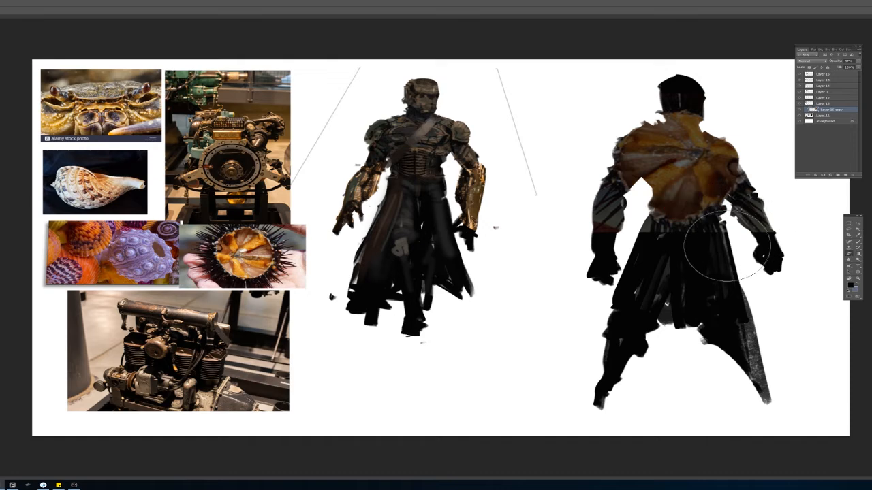
{"action": "left_click_drag", "start_coordinate": [726, 248], "coordinate": [701, 279]}
{"action": "left_click_drag", "start_coordinate": [616, 205], "coordinate": [592, 214]}
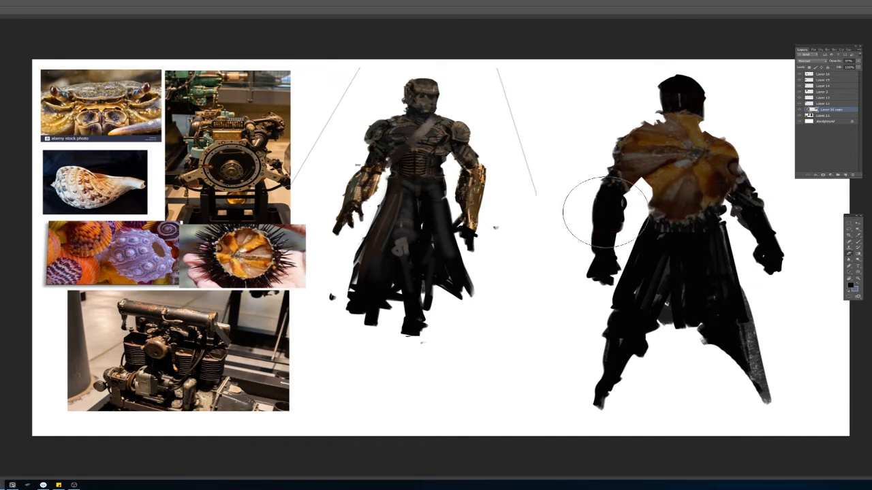
Step: Colour-tag the clipped urchin layer red and the silhouette layer beneath it green
{"action": "right_click", "coordinate": [836, 117]}
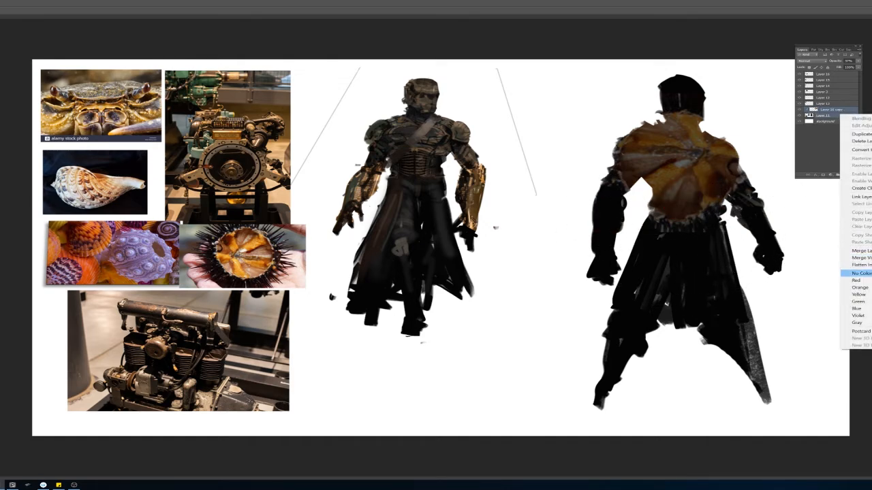
{"action": "left_click", "coordinate": [855, 279]}
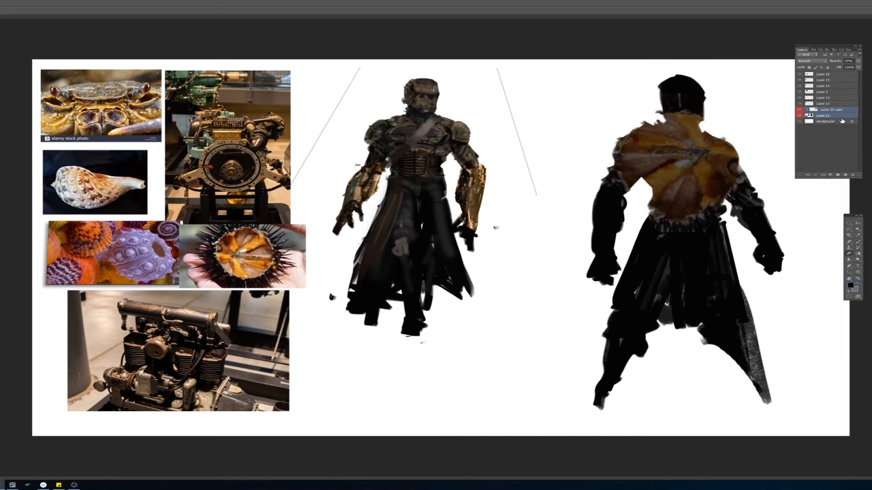
{"action": "left_click", "coordinate": [836, 116]}
{"action": "right_click", "coordinate": [834, 119]}
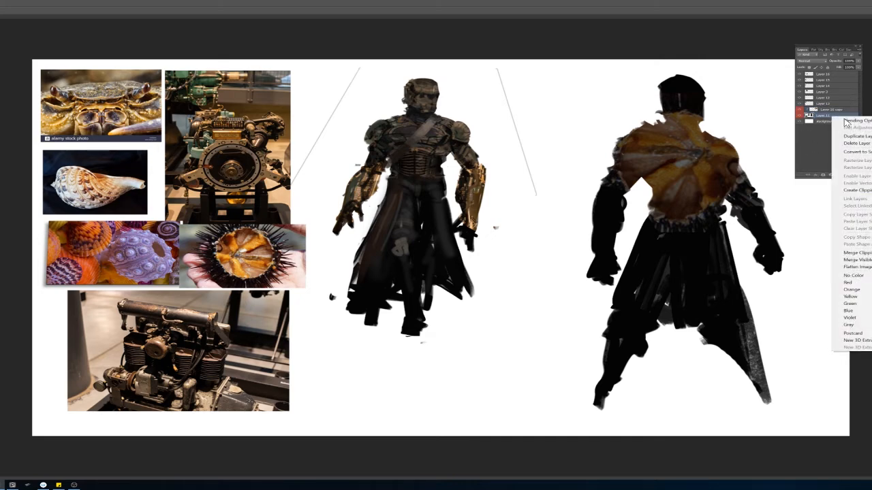
{"action": "left_click", "coordinate": [855, 301]}
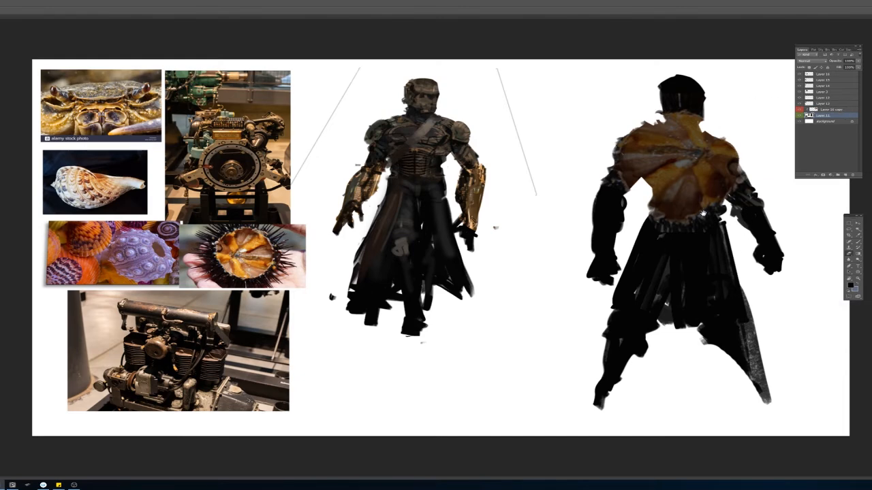
Step: Pick a soft eraser tip and fade the urchin texture into black along the silhouette's lower back and waist
{"action": "right_click", "coordinate": [683, 121]}
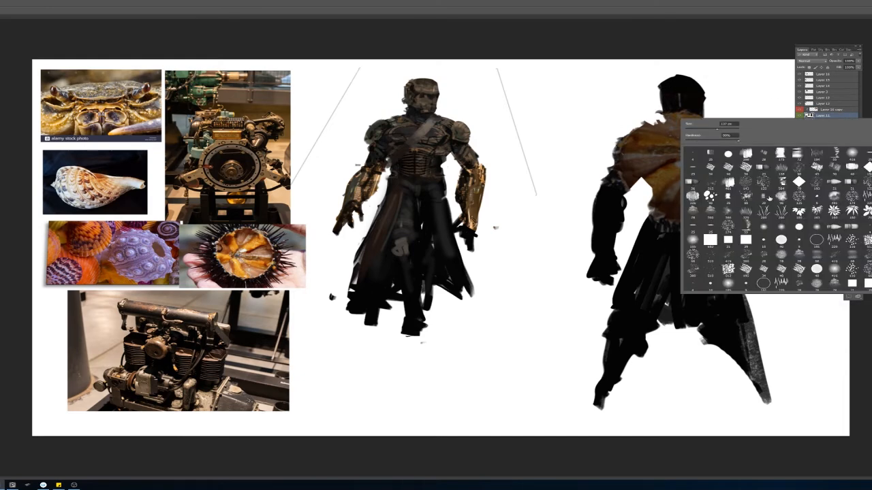
{"action": "left_click_drag", "start_coordinate": [621, 102], "coordinate": [582, 111]}
{"action": "mouse_move", "coordinate": [681, 73]}
{"action": "left_mouse_down"}
{"action": "mouse_move", "coordinate": [711, 86]}
{"action": "mouse_move", "coordinate": [684, 101]}
{"action": "left_mouse_up"}
{"action": "key", "text": "ctrl+z"}
{"action": "left_click", "coordinate": [829, 109]}
{"action": "mouse_move", "coordinate": [679, 261]}
{"action": "left_mouse_down"}
{"action": "mouse_move", "coordinate": [754, 262]}
{"action": "mouse_move", "coordinate": [775, 250]}
{"action": "mouse_move", "coordinate": [698, 249]}
{"action": "left_mouse_up"}
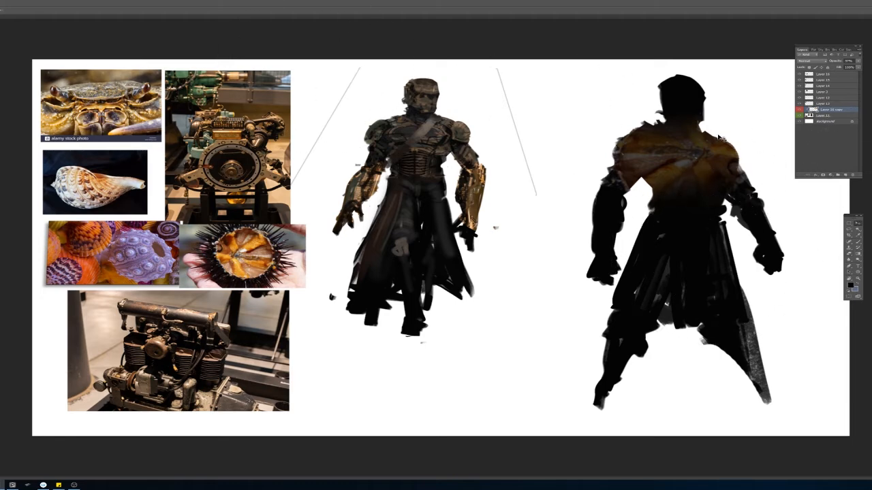
{"action": "left_click_drag", "start_coordinate": [707, 168], "coordinate": [737, 169]}
Step: Outline the purple urchin in its reference photo with the Lasso and copy it to a new layer
{"action": "left_click", "coordinate": [138, 163], "text": "ctrl"}
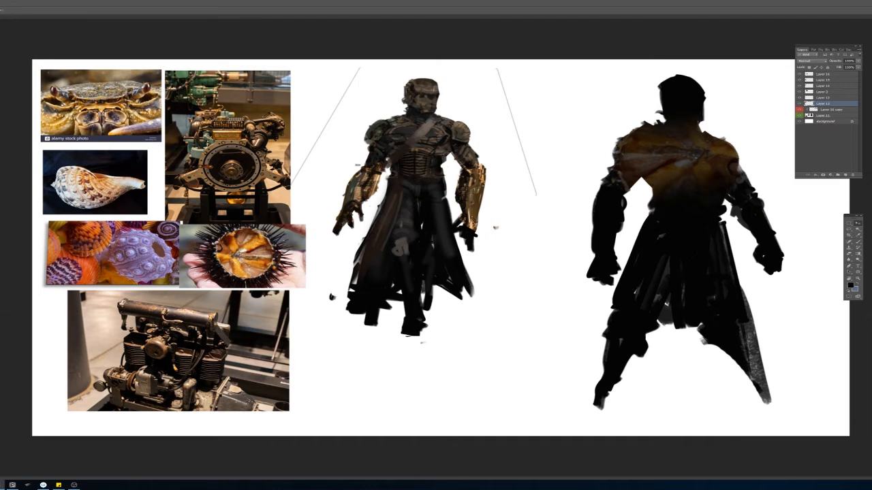
{"action": "key", "text": "super"}
{"action": "left_click", "coordinate": [74, 485]}
{"action": "key", "text": "ctrl+plus"}
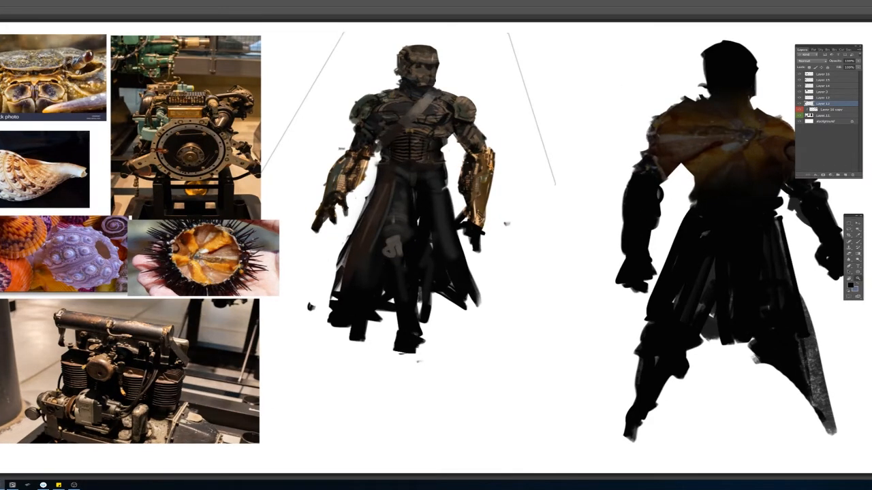
{"action": "mouse_move", "coordinate": [81, 264]}
{"action": "left_mouse_down"}
{"action": "mouse_move", "coordinate": [72, 264]}
{"action": "mouse_move", "coordinate": [97, 263]}
{"action": "left_mouse_up"}
{"action": "key", "text": "z"}
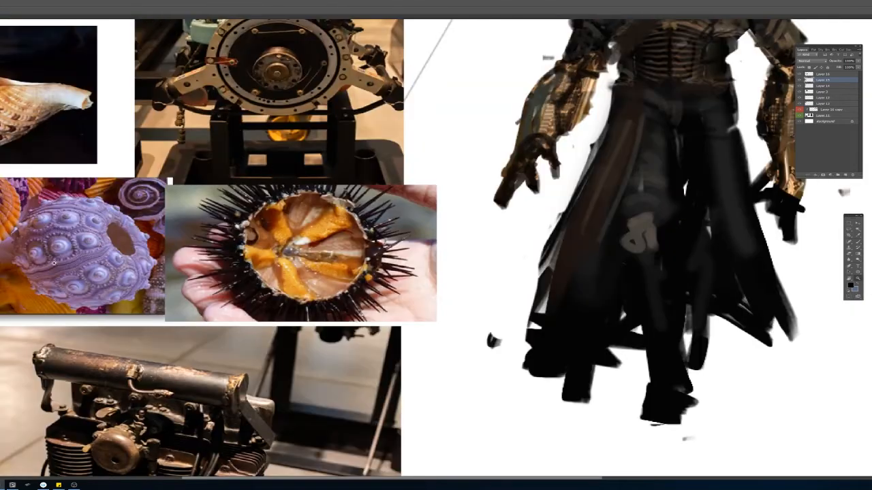
{"action": "key", "text": "l"}
{"action": "key", "text": "ctrl+j"}
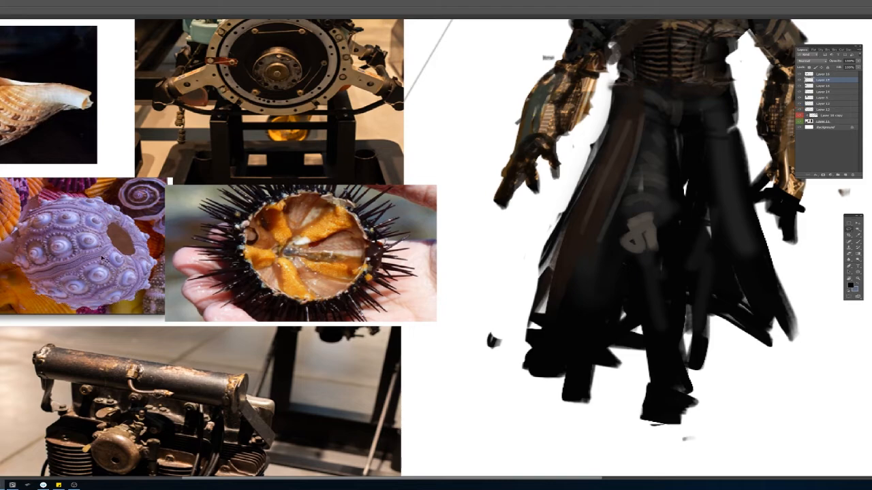
Step: Move the purple urchin cut-out onto the upper back of the black silhouette, beside the neck
{"action": "left_click_drag", "start_coordinate": [129, 267], "coordinate": [758, 247]}
{"action": "left_click_drag", "start_coordinate": [695, 257], "coordinate": [279, 297]}
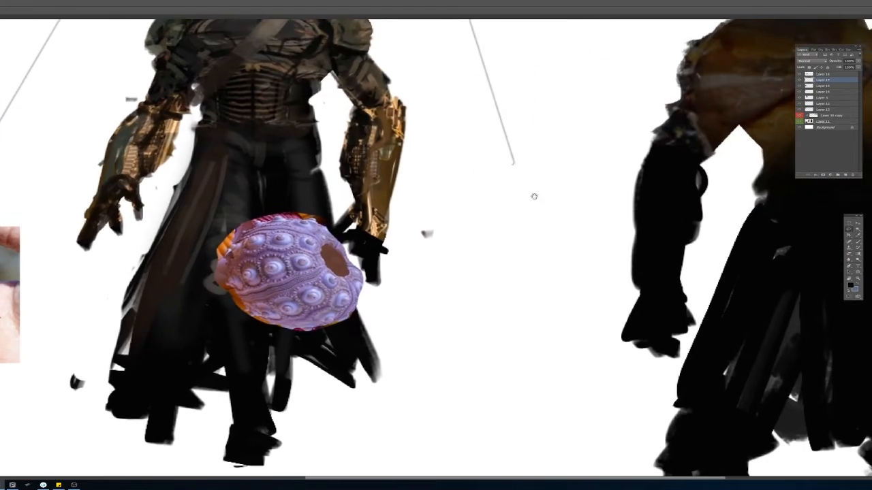
{"action": "left_click_drag", "start_coordinate": [743, 114], "coordinate": [690, 182]}
{"action": "key", "text": "z"}
{"action": "left_click_drag", "start_coordinate": [687, 245], "coordinate": [639, 271]}
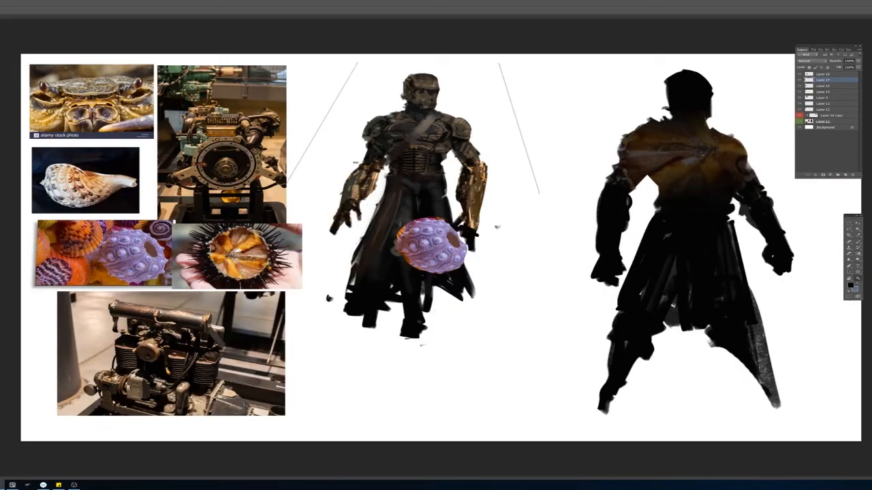
{"action": "left_click_drag", "start_coordinate": [430, 246], "coordinate": [664, 133]}
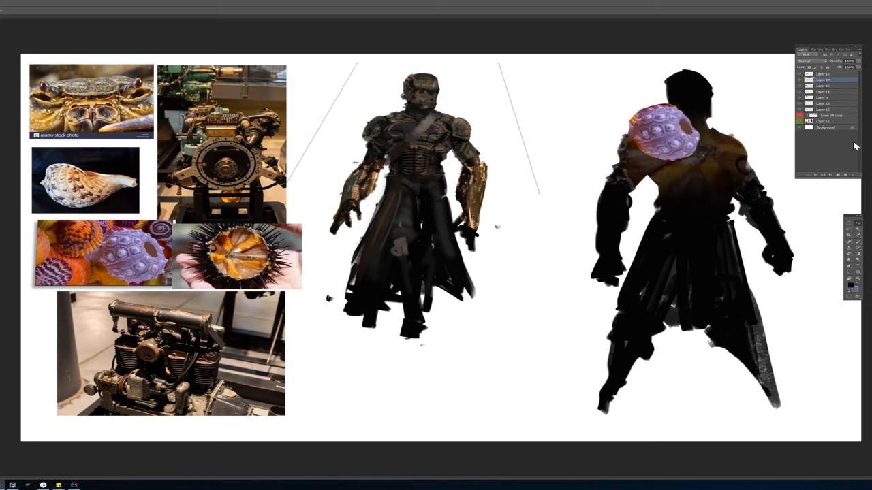
Step: Lower the purple urchin's opacity, then enlarge and rotate it to fit over the silhouette's upper back
{"action": "left_click", "coordinate": [858, 62]}
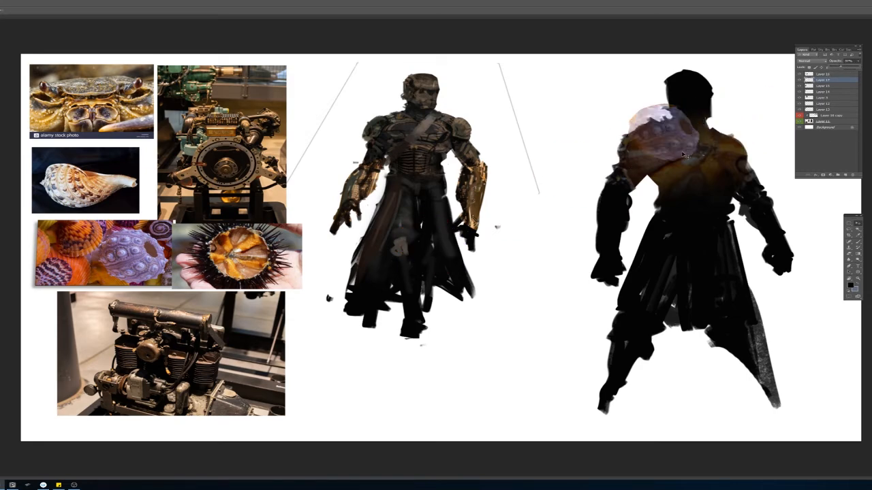
{"action": "key", "text": "ctrl+t"}
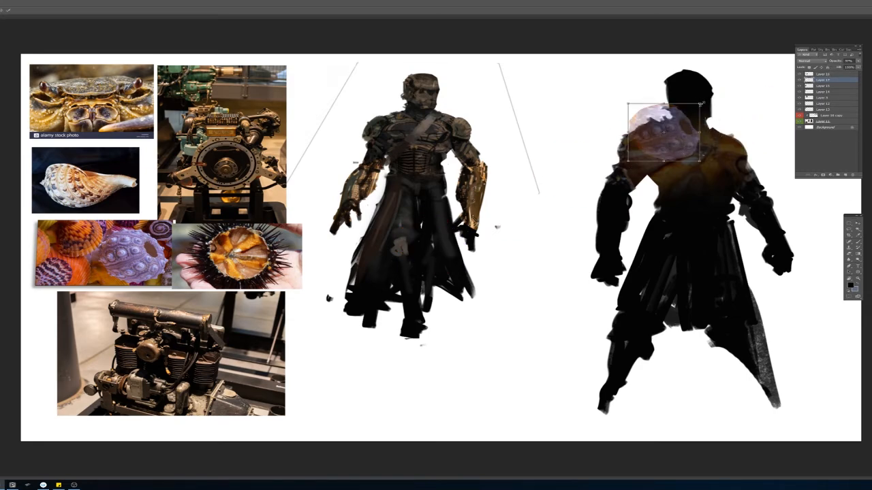
{"action": "left_click_drag", "start_coordinate": [702, 104], "coordinate": [737, 75]}
{"action": "left_click_drag", "start_coordinate": [602, 157], "coordinate": [521, 145]}
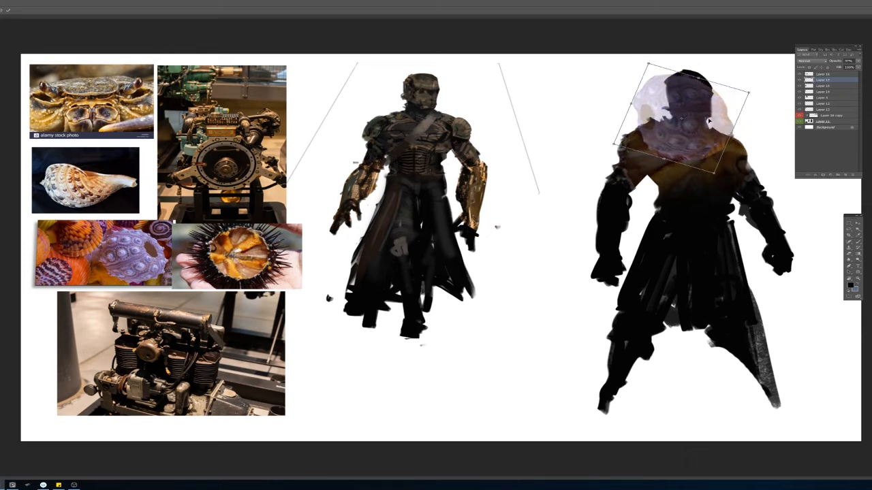
{"action": "left_click_drag", "start_coordinate": [708, 120], "coordinate": [729, 144]}
{"action": "key", "text": "Return"}
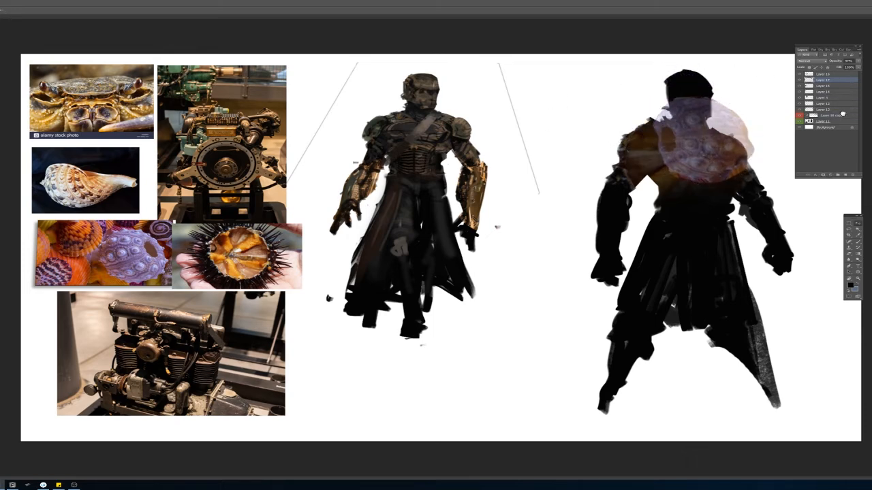
Step: Clip the purple urchin to the silhouette above the spiny urchin texture, tag its layer red and hide the spiny texture
{"action": "left_click_drag", "start_coordinate": [842, 113], "coordinate": [833, 120]}
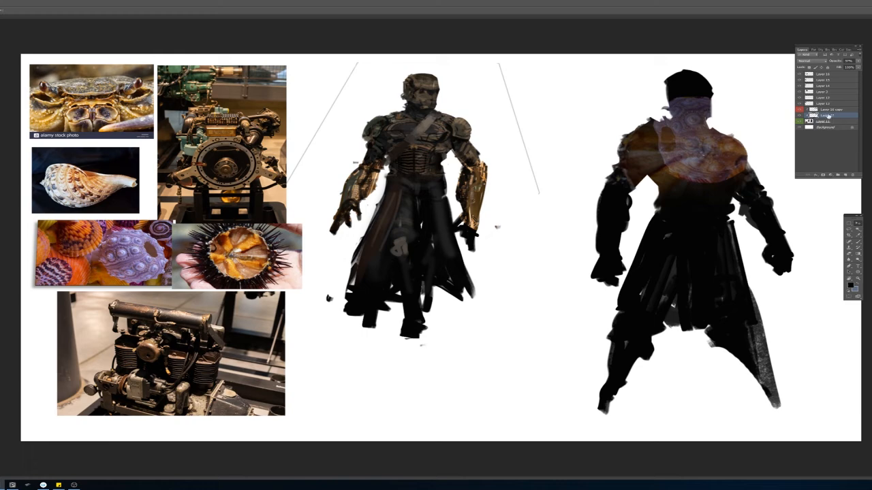
{"action": "right_click", "coordinate": [829, 117]}
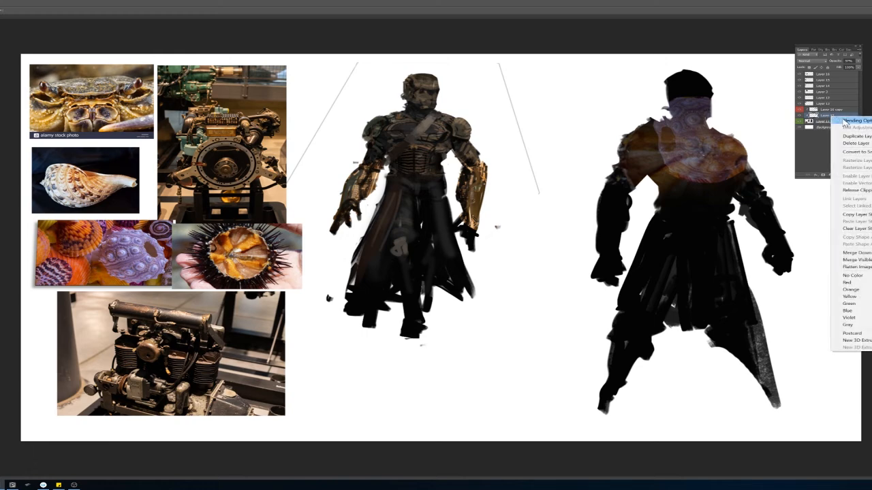
{"action": "left_click", "coordinate": [846, 283]}
{"action": "left_click_drag", "start_coordinate": [823, 117], "coordinate": [821, 108]}
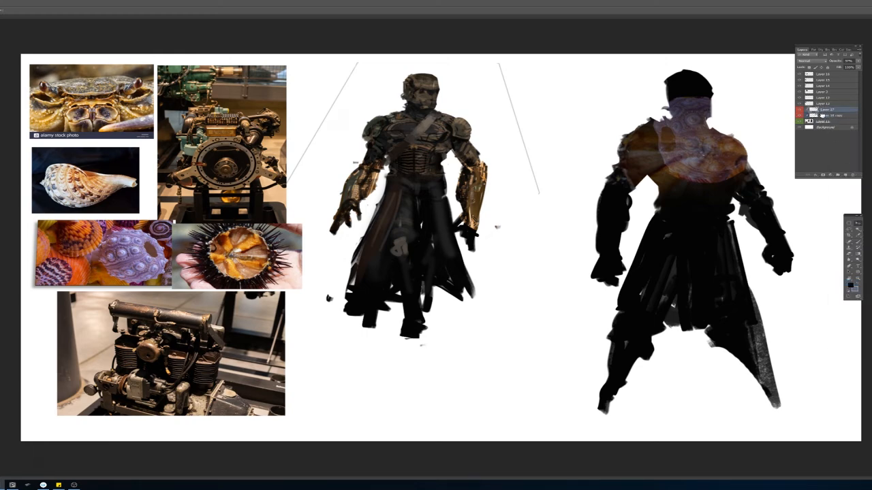
{"action": "key", "text": "ctrl+z"}
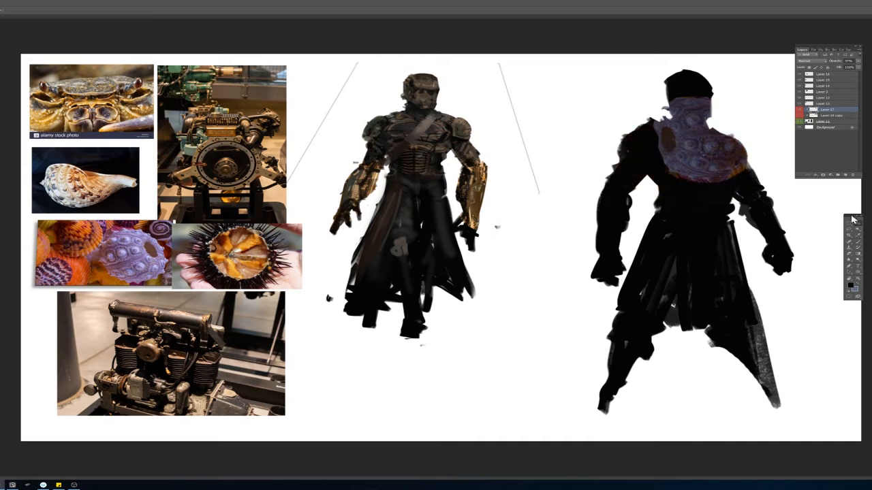
Step: Move the purple urchin texture to the silhouette's left shoulder and rotate it to run down the upper arm
{"action": "left_click_drag", "start_coordinate": [720, 157], "coordinate": [706, 97]}
{"action": "key", "text": "ctrl+t"}
{"action": "left_click_drag", "start_coordinate": [611, 137], "coordinate": [585, 169]}
{"action": "key", "text": "Return"}
{"action": "left_click_drag", "start_coordinate": [671, 157], "coordinate": [666, 162]}
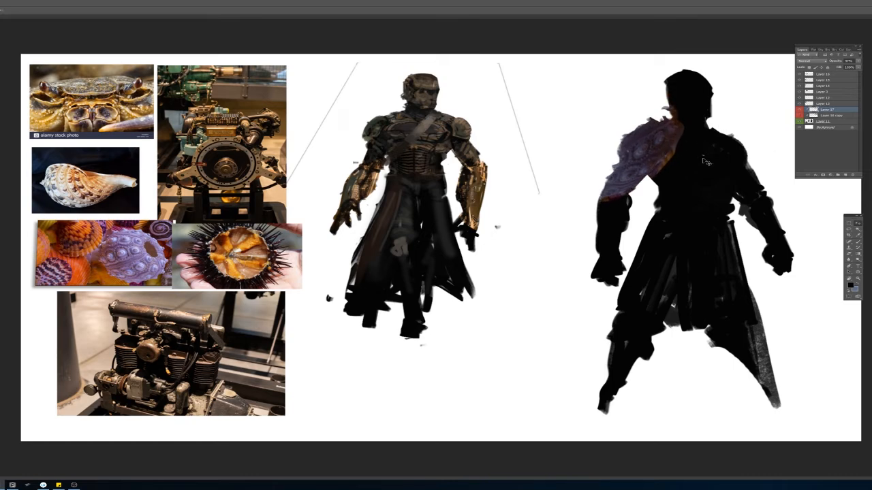
Step: Choose a different eraser tip and warp the purple urchin texture to fit the silhouette's left shoulder and upper arm
{"action": "key", "text": "b"}
{"action": "key", "text": "e"}
{"action": "right_click", "coordinate": [720, 162]}
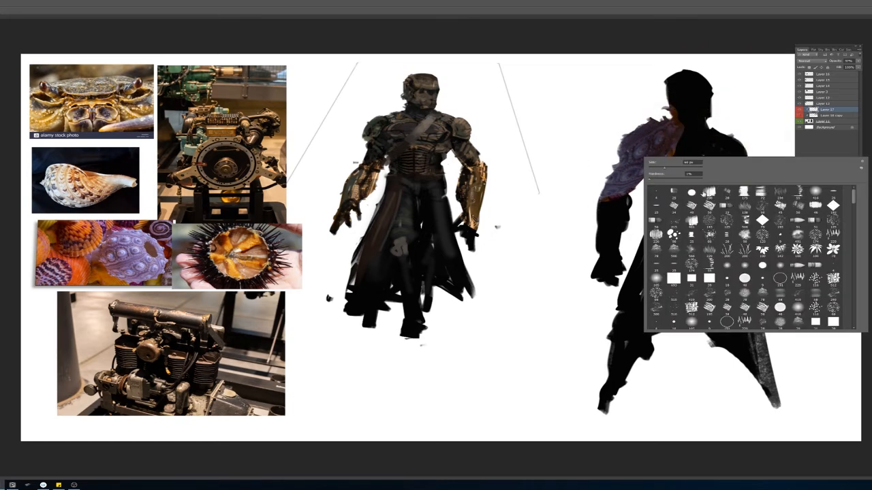
{"action": "left_click", "coordinate": [693, 194]}
{"action": "left_click", "coordinate": [571, 165]}
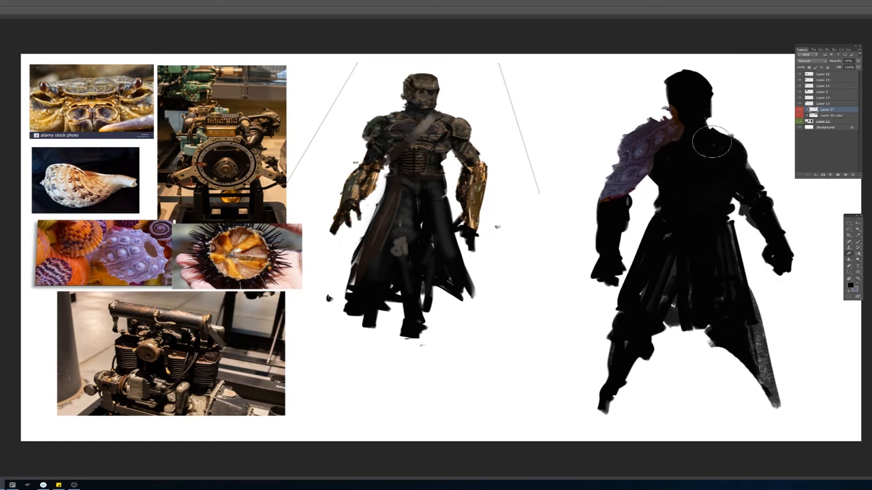
{"action": "key", "text": "ctrl+t"}
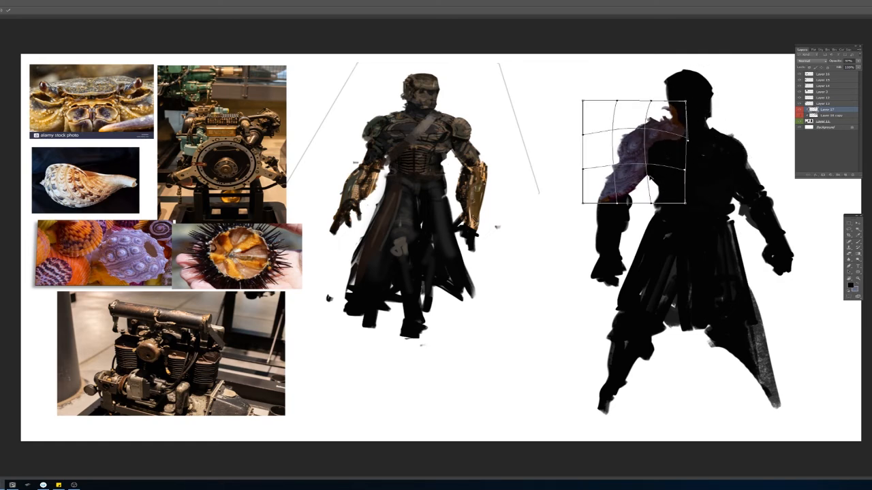
{"action": "key", "text": "Return"}
Step: Duplicate the purple urchin texture, mirror the copy horizontally and fit it over the silhouette's right shoulder and upper arm
{"action": "left_click_drag", "start_coordinate": [693, 132], "coordinate": [751, 133]}
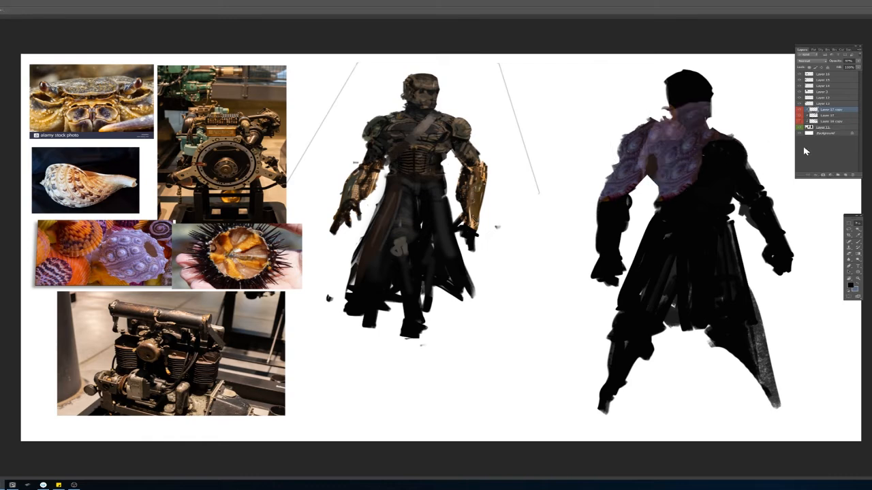
{"action": "left_click_drag", "start_coordinate": [727, 175], "coordinate": [775, 145]}
{"action": "key", "text": "ctrl+t"}
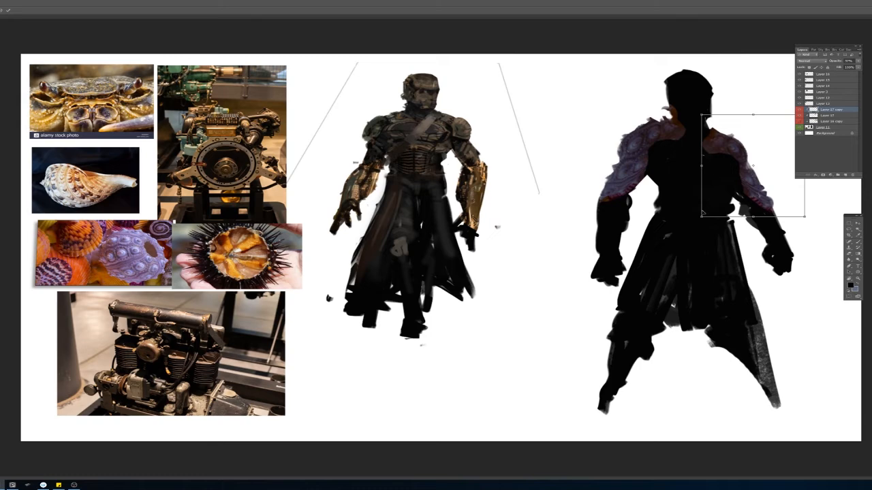
{"action": "left_click_drag", "start_coordinate": [703, 156], "coordinate": [708, 140]}
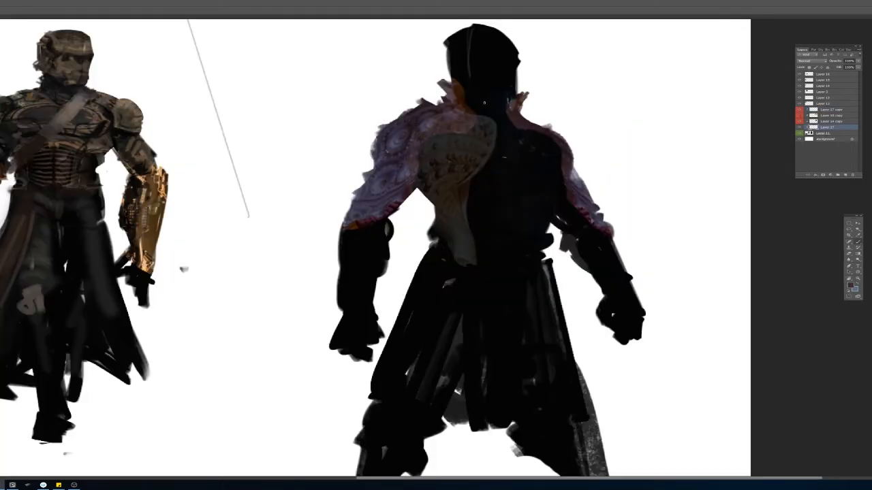
Step: Sketch thin reddish guide lines around the back of the head and across the shoulder blades
{"action": "mouse_move", "coordinate": [449, 58]}
{"action": "left_mouse_down"}
{"action": "mouse_move", "coordinate": [509, 54]}
{"action": "mouse_move", "coordinate": [507, 48]}
{"action": "left_mouse_up"}
{"action": "left_click_drag", "start_coordinate": [560, 164], "coordinate": [451, 161]}
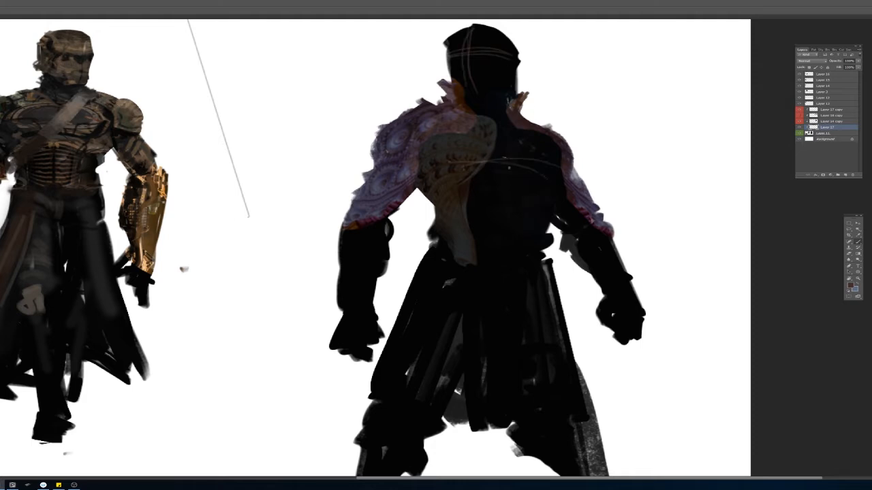
{"action": "left_click_drag", "start_coordinate": [517, 167], "coordinate": [479, 169]}
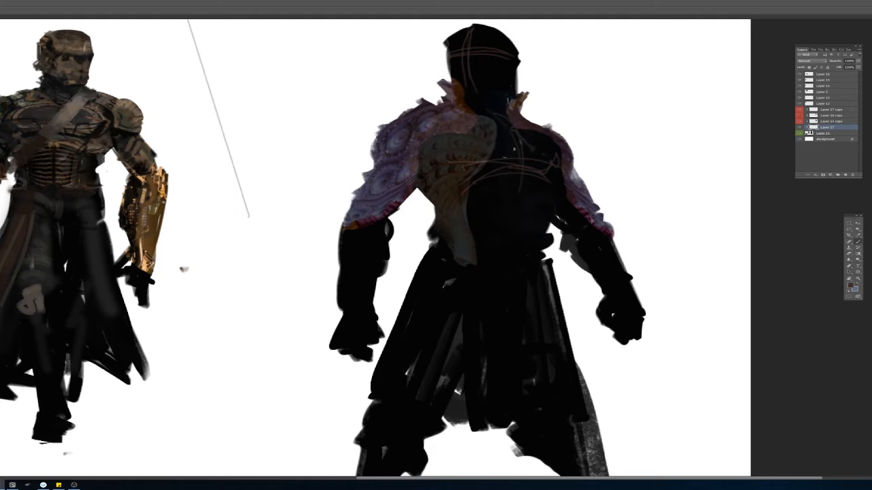
Step: Sketch thin guide lines down the spine, around the waist and into the upper skirt
{"action": "mouse_move", "coordinate": [519, 179]}
{"action": "left_mouse_down"}
{"action": "mouse_move", "coordinate": [525, 252]}
{"action": "mouse_move", "coordinate": [513, 273]}
{"action": "mouse_move", "coordinate": [538, 266]}
{"action": "mouse_move", "coordinate": [522, 335]}
{"action": "left_mouse_up"}
{"action": "left_click_drag", "start_coordinate": [516, 270], "coordinate": [515, 320]}
{"action": "mouse_move", "coordinate": [429, 256]}
{"action": "left_mouse_down"}
{"action": "mouse_move", "coordinate": [517, 304]}
{"action": "mouse_move", "coordinate": [432, 417]}
{"action": "left_mouse_up"}
{"action": "mouse_move", "coordinate": [494, 308]}
{"action": "left_mouse_down"}
{"action": "mouse_move", "coordinate": [450, 421]}
{"action": "mouse_move", "coordinate": [522, 363]}
{"action": "left_mouse_up"}
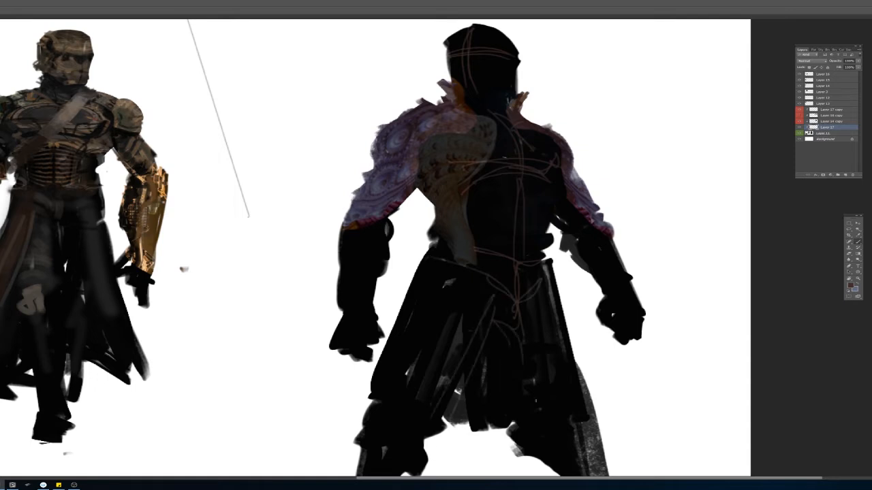
Step: Sketch thin flowing fold lines down the skirt and contour lines along the side of the back, undoing a stray stroke
{"action": "left_click_drag", "start_coordinate": [499, 329], "coordinate": [561, 441]}
{"action": "left_click_drag", "start_coordinate": [548, 212], "coordinate": [544, 259]}
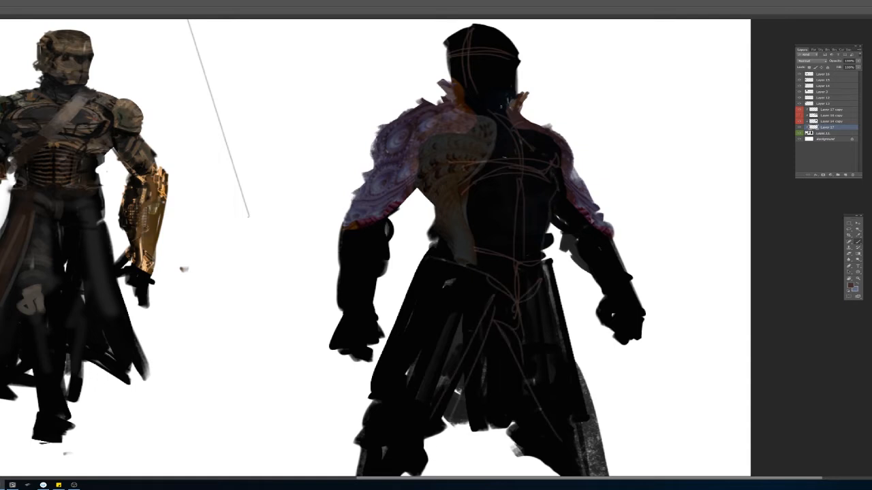
{"action": "left_click_drag", "start_coordinate": [520, 372], "coordinate": [537, 424]}
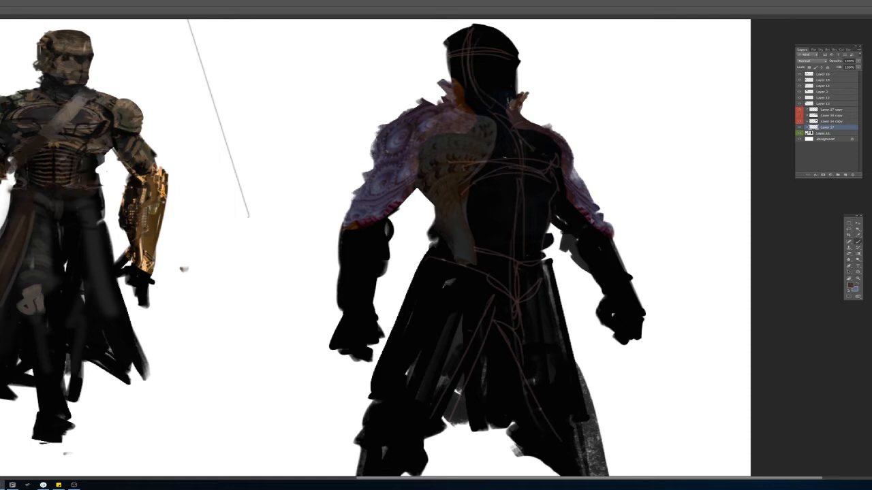
{"action": "mouse_move", "coordinate": [471, 49]}
{"action": "left_mouse_down"}
{"action": "mouse_move", "coordinate": [515, 143]}
{"action": "mouse_move", "coordinate": [539, 386]}
{"action": "left_mouse_up"}
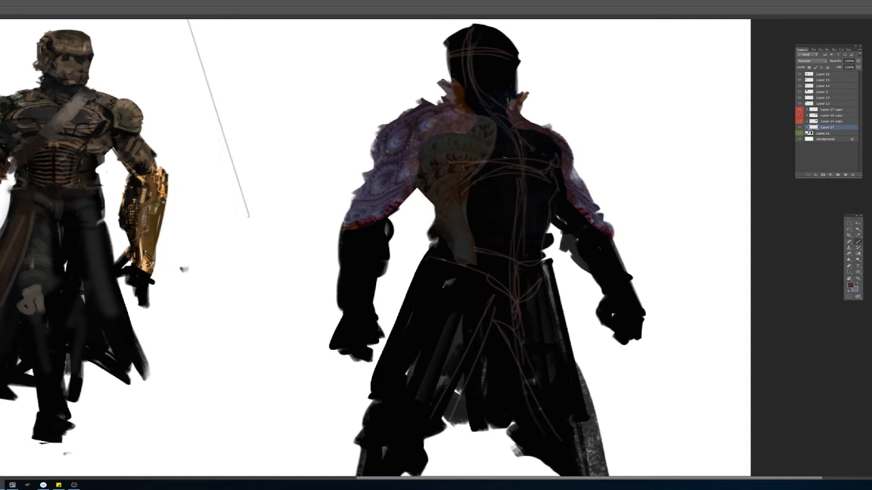
{"action": "key", "text": "ctrl+z"}
{"action": "mouse_move", "coordinate": [483, 341]}
{"action": "left_mouse_down"}
{"action": "mouse_move", "coordinate": [512, 394]}
{"action": "mouse_move", "coordinate": [506, 352]}
{"action": "left_mouse_up"}
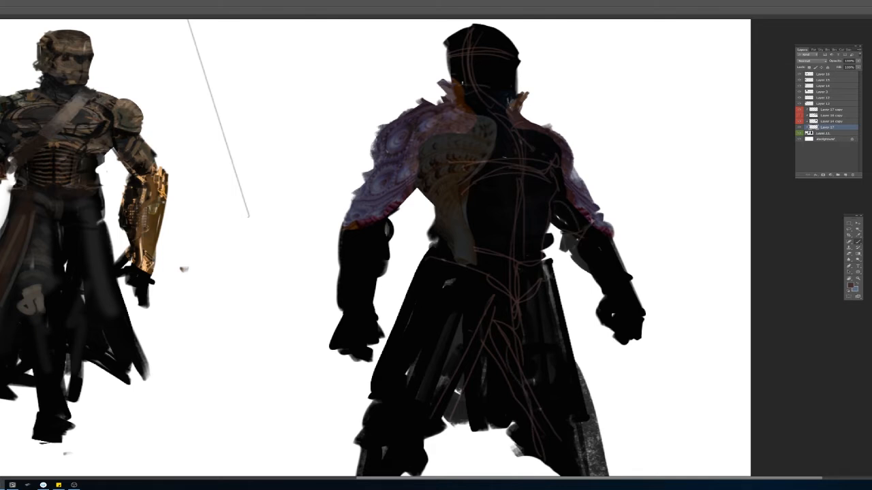
{"action": "key", "text": "z"}
{"action": "left_click_drag", "start_coordinate": [657, 154], "coordinate": [738, 148]}
{"action": "left_click_drag", "start_coordinate": [644, 181], "coordinate": [456, 180]}
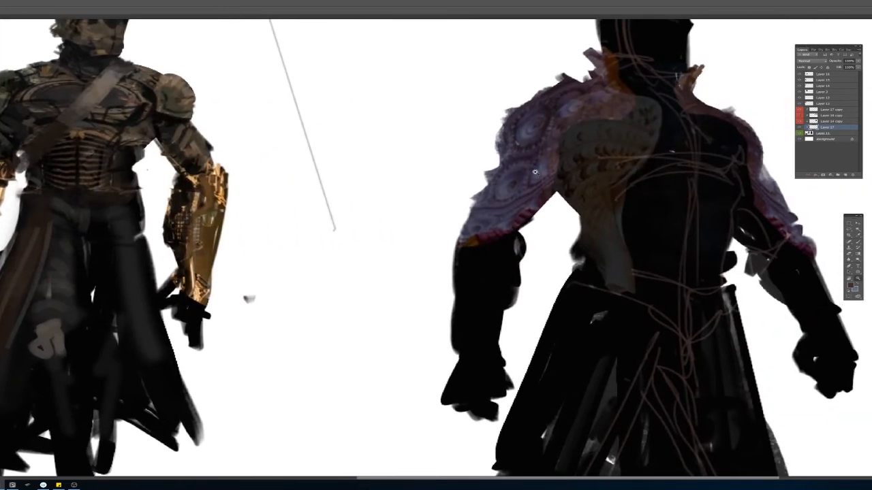
{"action": "left_click", "coordinate": [857, 224]}
{"action": "key", "text": "z"}
{"action": "left_click_drag", "start_coordinate": [659, 148], "coordinate": [607, 161]}
{"action": "left_click_drag", "start_coordinate": [424, 203], "coordinate": [531, 168]}
{"action": "left_click_drag", "start_coordinate": [519, 170], "coordinate": [501, 266]}
{"action": "left_click", "coordinate": [857, 223]}
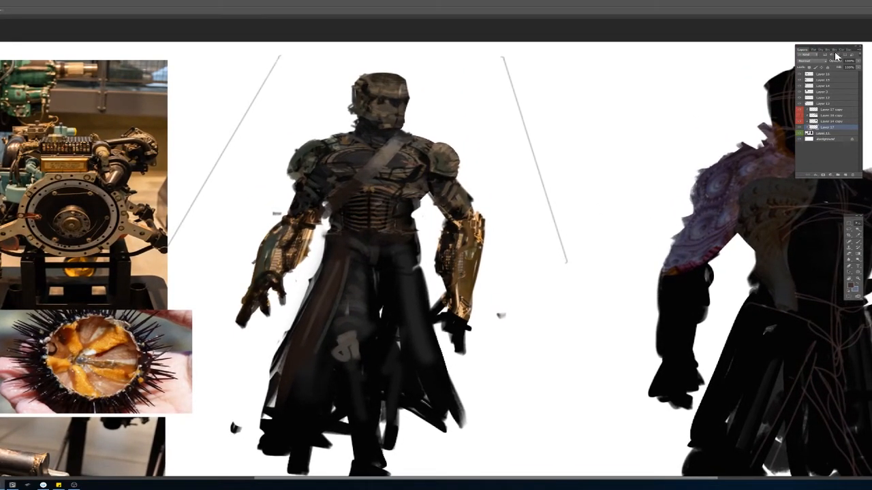
Step: Place a copy of the orange shells photo on the back-view figure, enlarge it over the torso and legs, and clip it to the silhouette
{"action": "left_click_drag", "start_coordinate": [832, 48], "coordinate": [871, 52]}
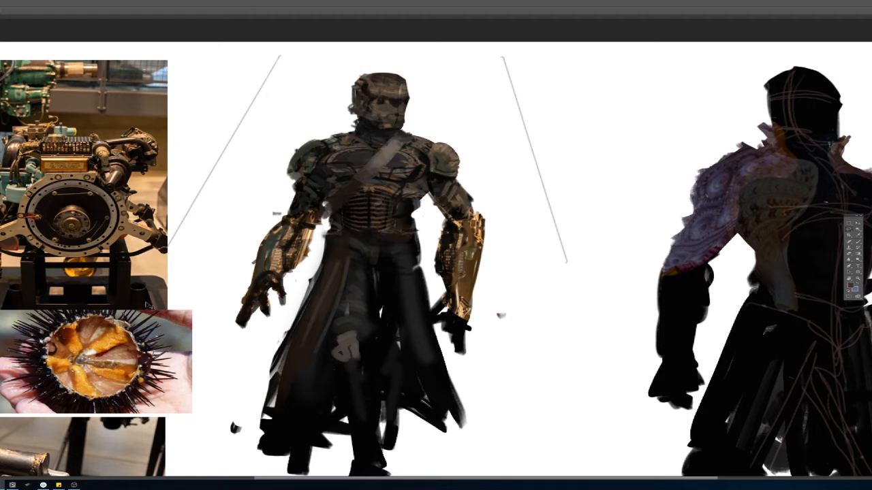
{"action": "left_click_drag", "start_coordinate": [871, 313], "coordinate": [567, 274]}
{"action": "key", "text": "ctrl+t"}
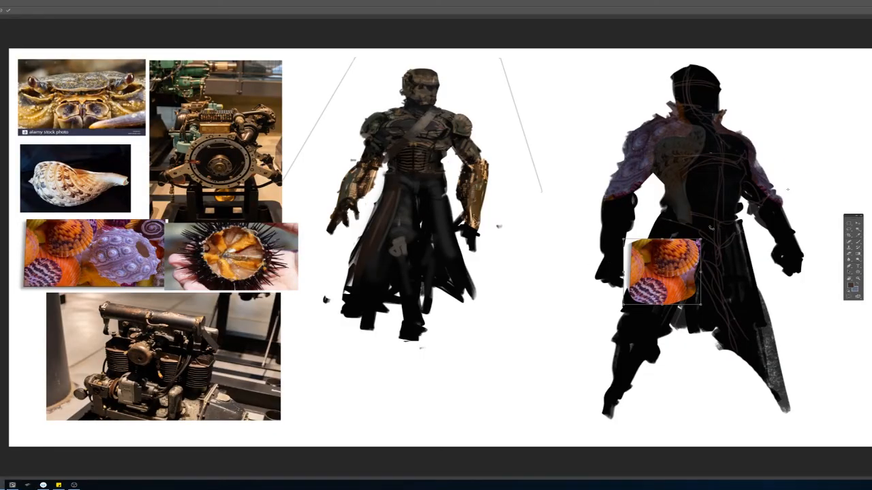
{"action": "left_click_drag", "start_coordinate": [705, 238], "coordinate": [813, 183]}
{"action": "left_click_drag", "start_coordinate": [727, 225], "coordinate": [754, 225]}
{"action": "key", "text": "Return"}
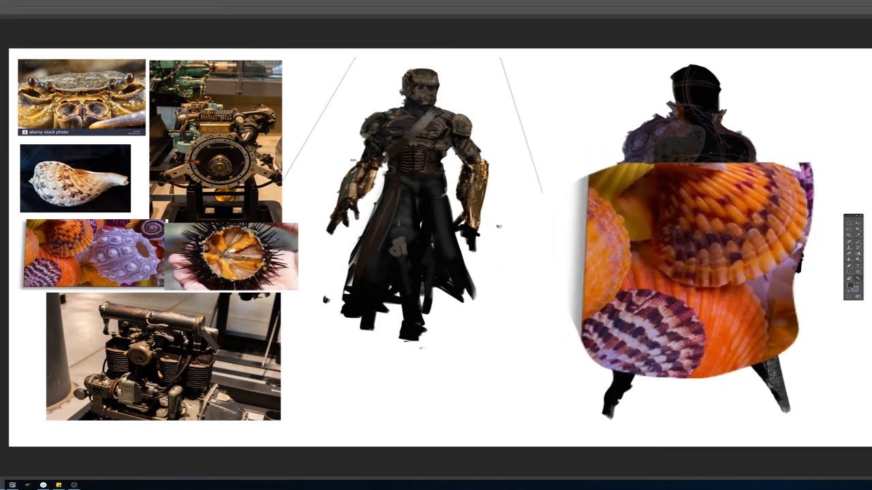
{"action": "key", "text": "ctrl+alt+g"}
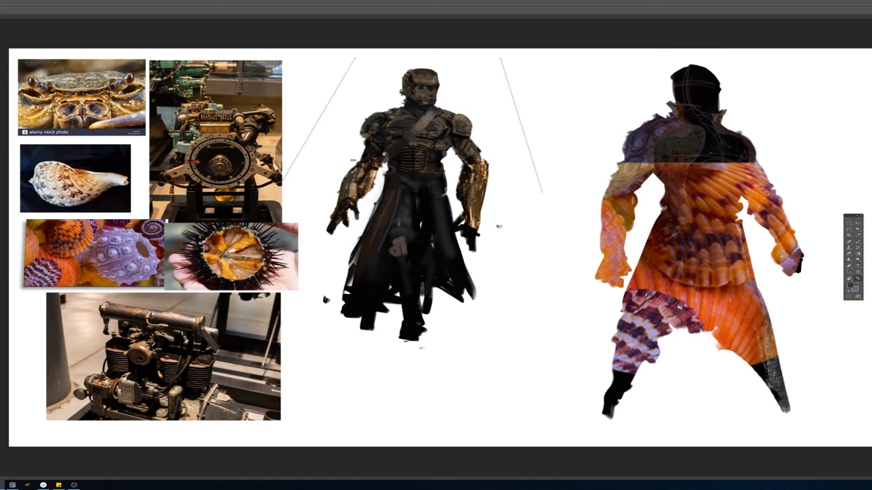
Step: Try the Screen blend mode on the clipped shell texture, and settle on Color
{"action": "left_click_drag", "start_coordinate": [871, 60], "coordinate": [830, 63]}
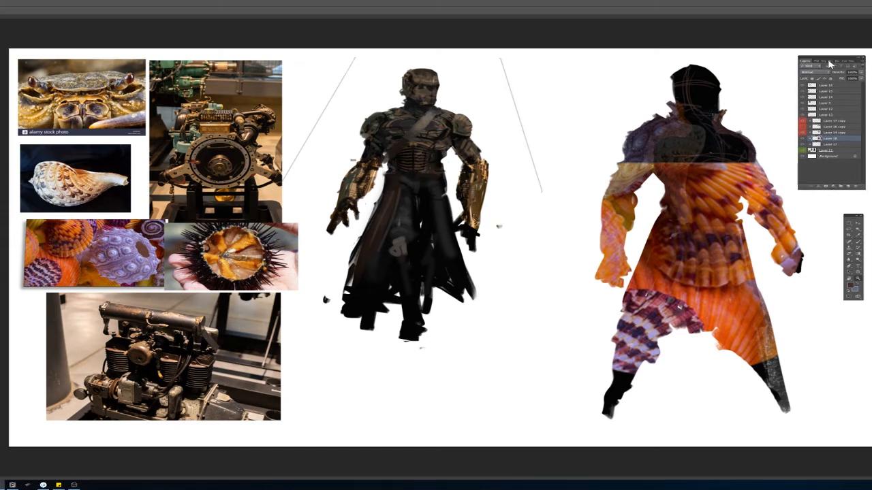
{"action": "left_click", "coordinate": [810, 72]}
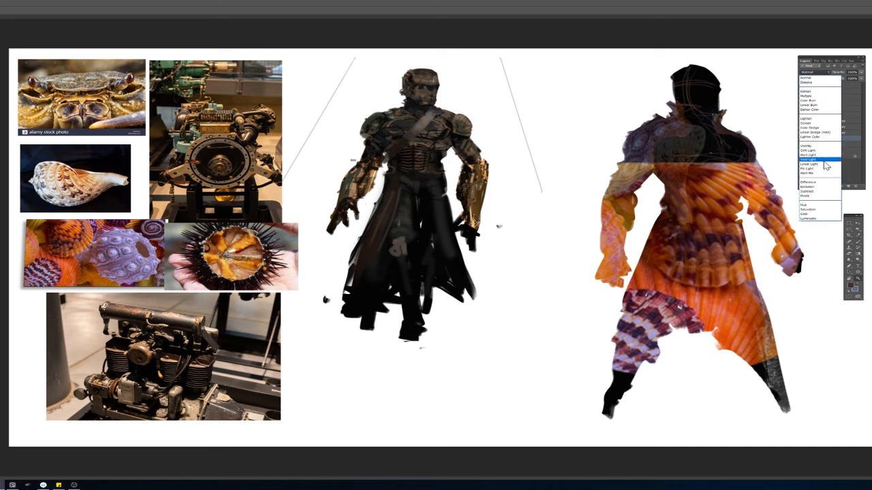
{"action": "left_click", "coordinate": [821, 210]}
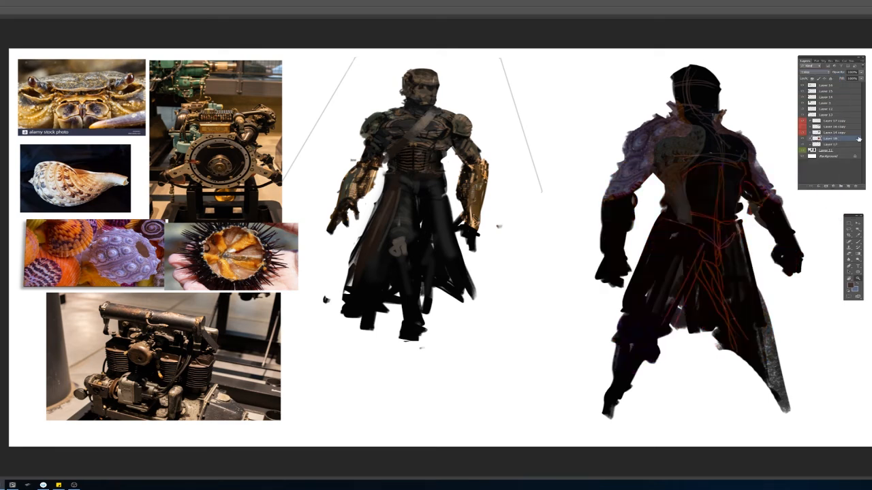
{"action": "left_click", "coordinate": [820, 77]}
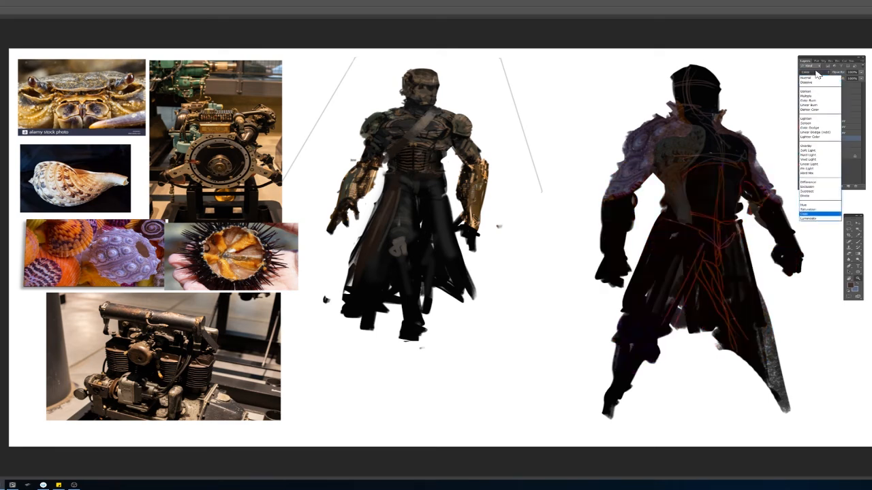
{"action": "left_click", "coordinate": [817, 126]}
{"action": "left_click", "coordinate": [818, 72]}
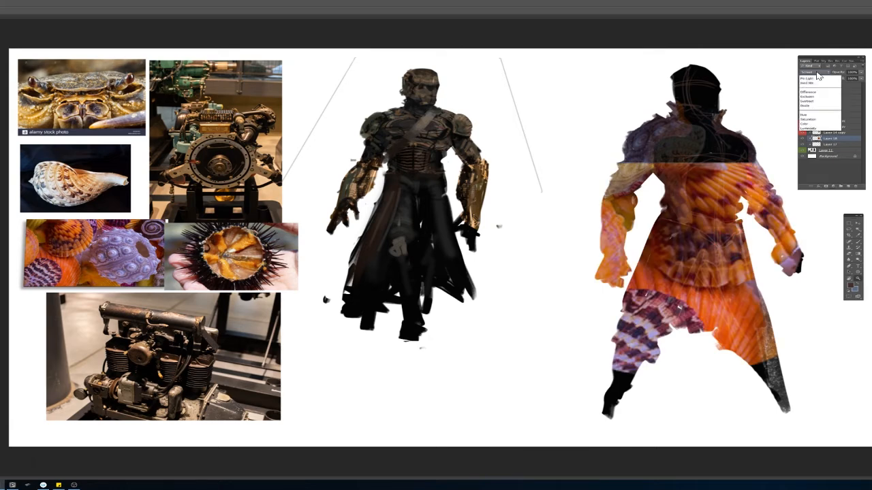
{"action": "left_click", "coordinate": [821, 208]}
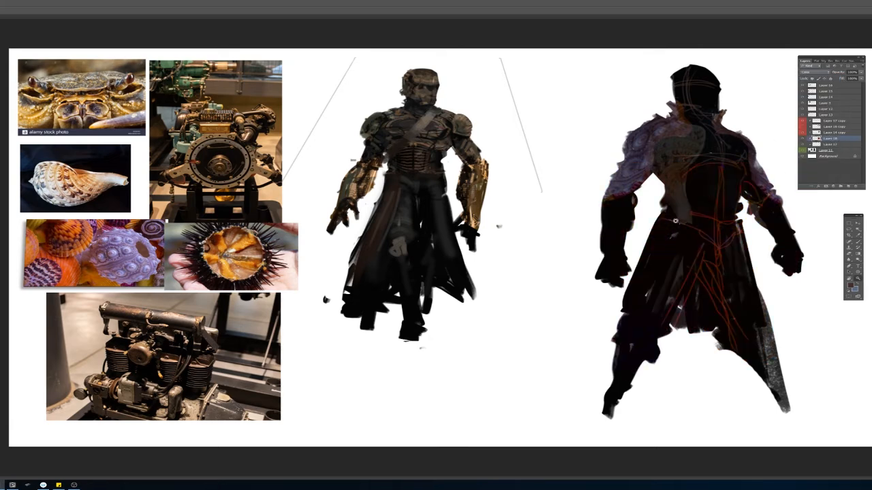
Step: Select the silhouette's Layer 11, lock its transparent pixels and brush a sampled grey tone onto the right side of the skirt
{"action": "left_click", "coordinate": [764, 369]}
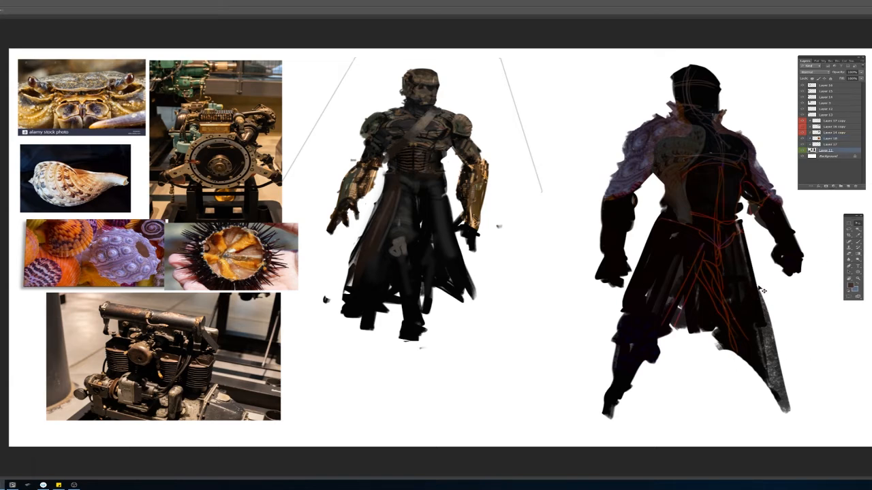
{"action": "left_click", "coordinate": [764, 368]}
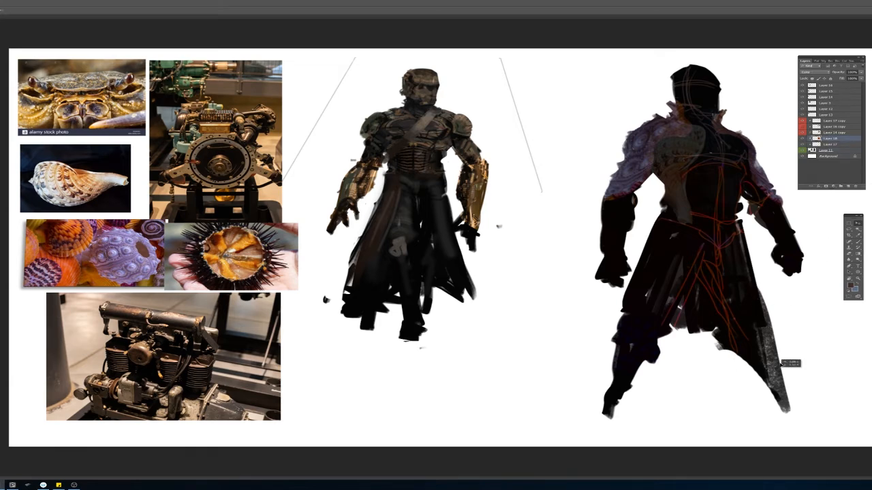
{"action": "left_click", "coordinate": [840, 153]}
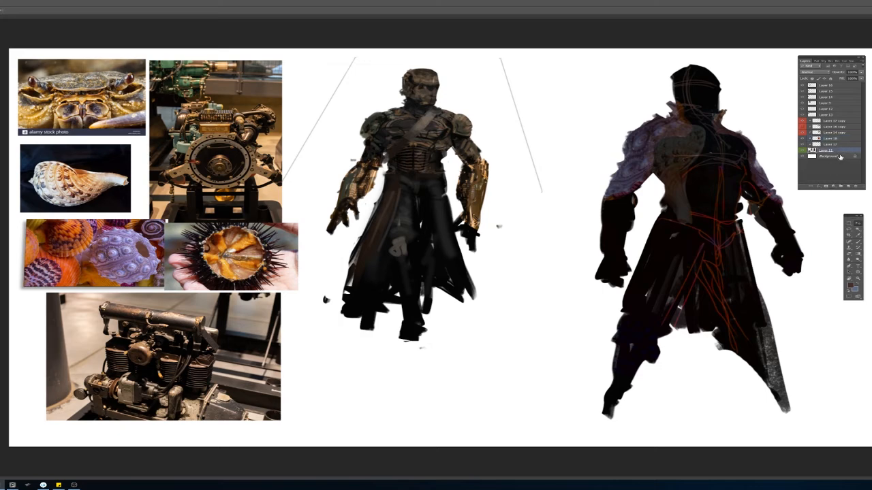
{"action": "key", "text": "b"}
{"action": "left_click", "coordinate": [748, 272], "text": "alt"}
{"action": "left_click_drag", "start_coordinate": [738, 258], "coordinate": [779, 327]}
{"action": "key", "text": "ctrl+z"}
{"action": "left_click", "coordinate": [767, 359], "text": "alt"}
{"action": "left_click_drag", "start_coordinate": [737, 277], "coordinate": [745, 283]}
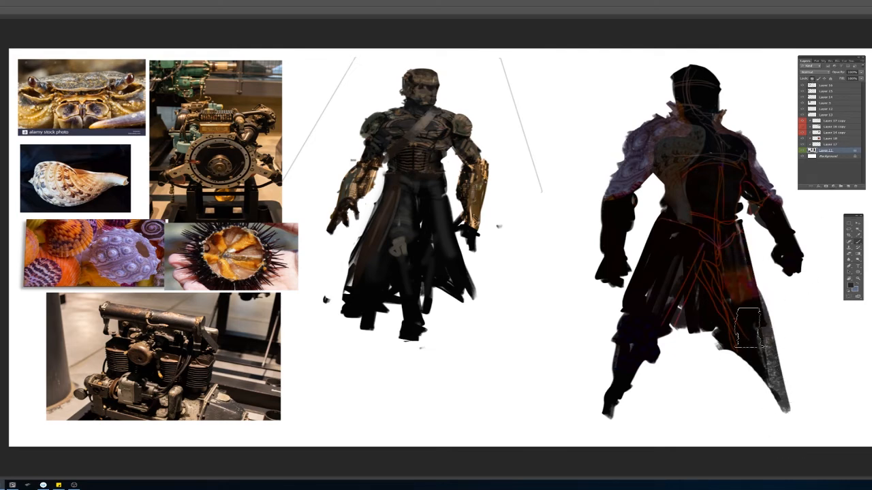
Step: Enlarge the brush and paint sampled tones over the silhouette's legs, skirt, back, arms and head to bring out the shell colours
{"action": "left_click", "coordinate": [763, 352], "text": "alt"}
{"action": "mouse_move", "coordinate": [741, 314]}
{"action": "left_mouse_down"}
{"action": "mouse_move", "coordinate": [765, 418]}
{"action": "mouse_move", "coordinate": [776, 372]}
{"action": "mouse_move", "coordinate": [753, 301]}
{"action": "mouse_move", "coordinate": [721, 354]}
{"action": "mouse_move", "coordinate": [741, 363]}
{"action": "left_mouse_up"}
{"action": "left_click", "coordinate": [752, 315], "text": "alt"}
{"action": "mouse_move", "coordinate": [638, 335]}
{"action": "left_mouse_down"}
{"action": "mouse_move", "coordinate": [672, 281]}
{"action": "mouse_move", "coordinate": [667, 293]}
{"action": "mouse_move", "coordinate": [682, 335]}
{"action": "mouse_move", "coordinate": [664, 256]}
{"action": "mouse_move", "coordinate": [708, 234]}
{"action": "left_mouse_up"}
{"action": "key", "text": "bracketright"}
{"action": "key", "text": "bracketright"}
{"action": "key", "text": "bracketright"}
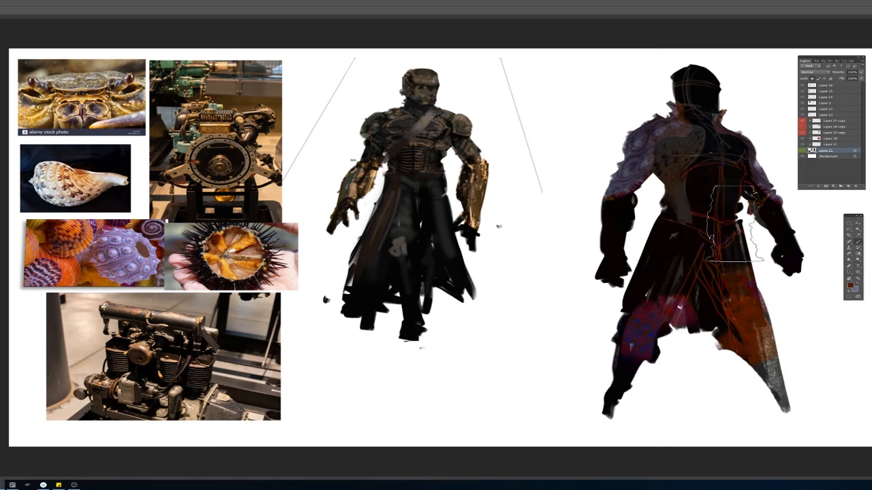
{"action": "mouse_move", "coordinate": [627, 358]}
{"action": "left_mouse_down"}
{"action": "mouse_move", "coordinate": [711, 359]}
{"action": "mouse_move", "coordinate": [680, 254]}
{"action": "mouse_move", "coordinate": [711, 372]}
{"action": "left_mouse_up"}
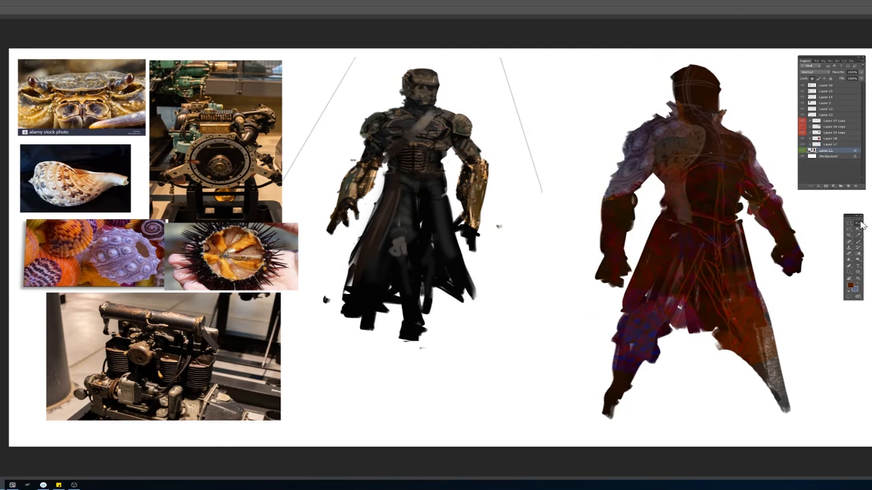
Step: Darken the midtones of the purple urchin texture on Layer 17 copy with Levels, then reselect Layer 11
{"action": "left_click", "coordinate": [662, 145]}
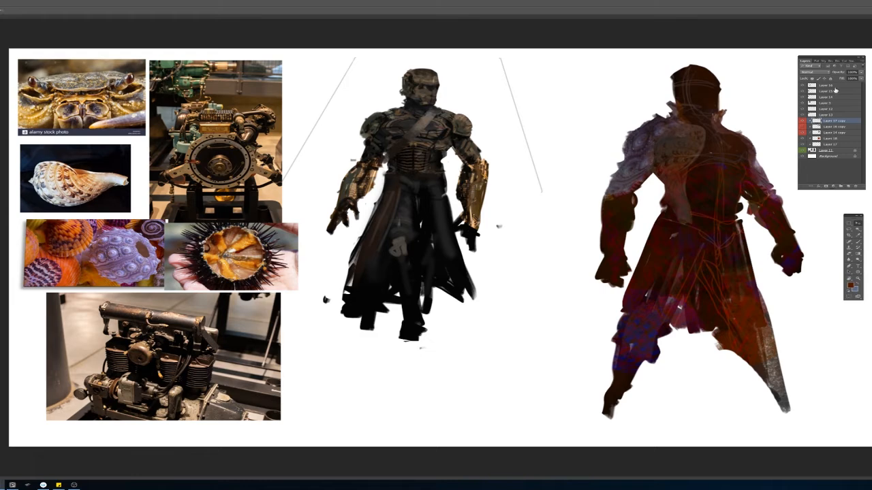
{"action": "key", "text": "ctrl+l"}
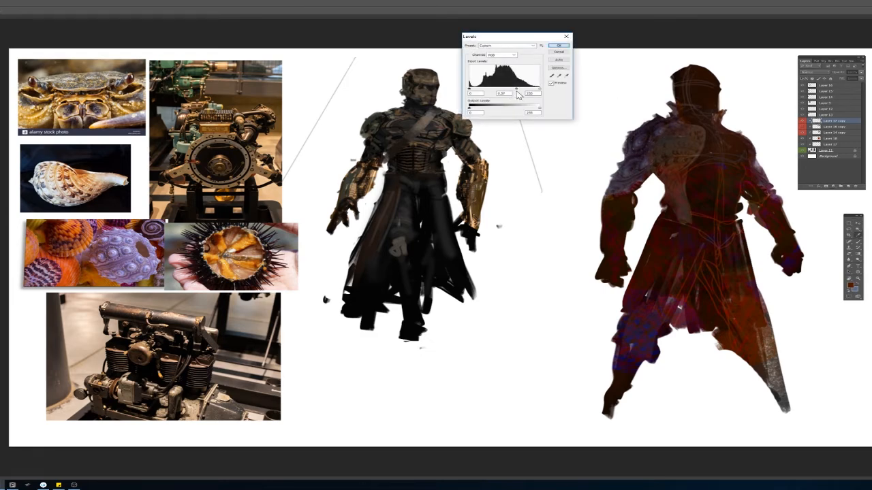
{"action": "left_click_drag", "start_coordinate": [514, 90], "coordinate": [513, 90]}
{"action": "left_click", "coordinate": [558, 46]}
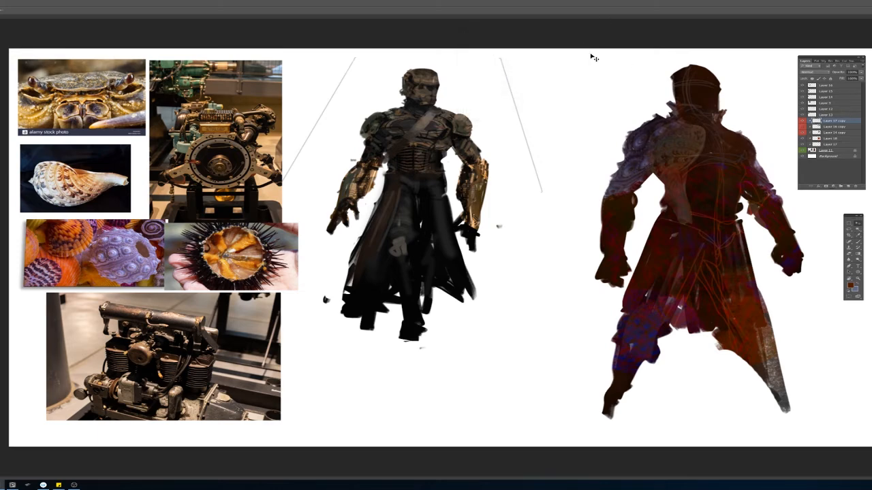
{"action": "left_click", "coordinate": [254, 267]}
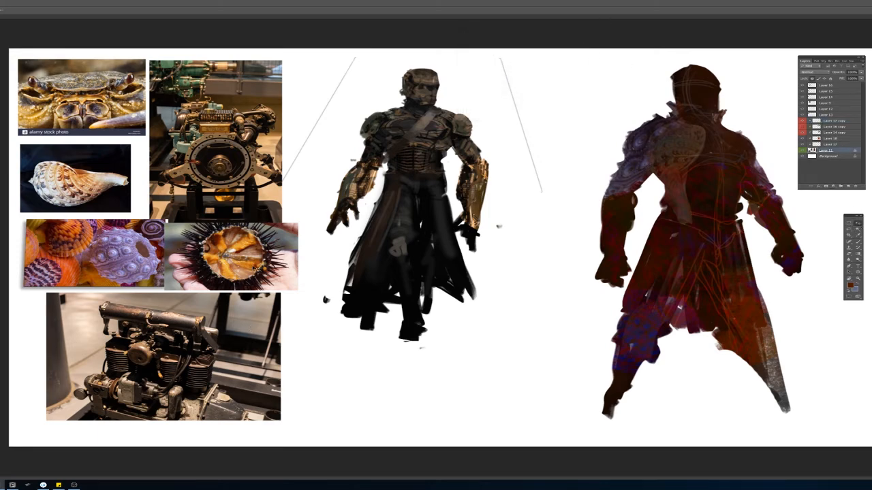
Step: Duplicate the crab photo onto the right silhouette, clip the copy to the silhouette below and position it over the head
{"action": "left_click", "coordinate": [208, 173]}
{"action": "left_click", "coordinate": [85, 99]}
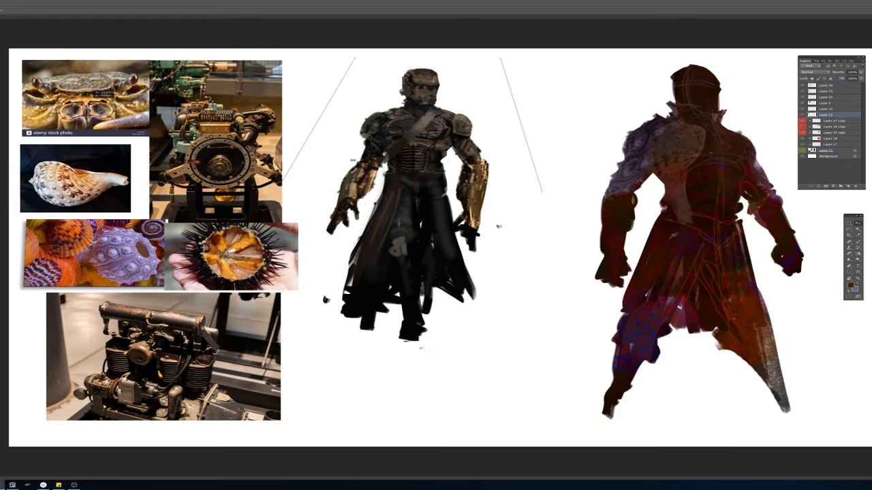
{"action": "left_click_drag", "start_coordinate": [209, 96], "coordinate": [768, 104]}
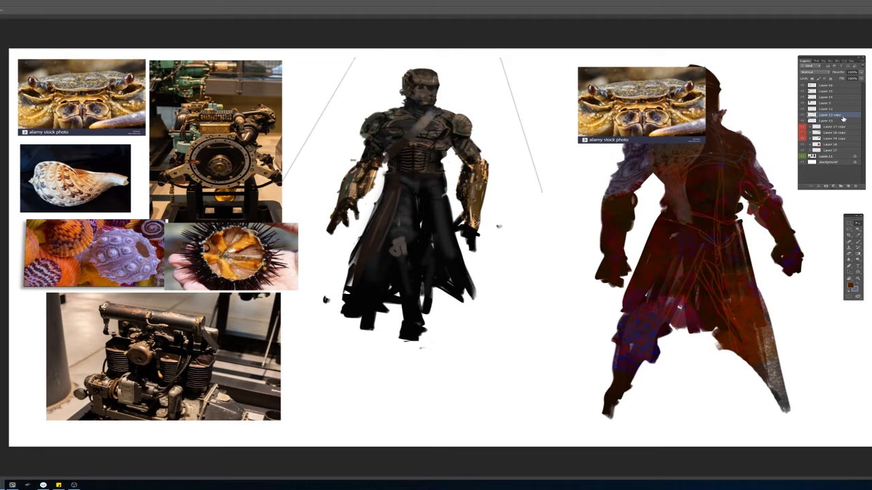
{"action": "mouse_move", "coordinate": [843, 119]}
{"action": "left_mouse_down"}
{"action": "mouse_move", "coordinate": [832, 129]}
{"action": "mouse_move", "coordinate": [835, 118]}
{"action": "left_mouse_up"}
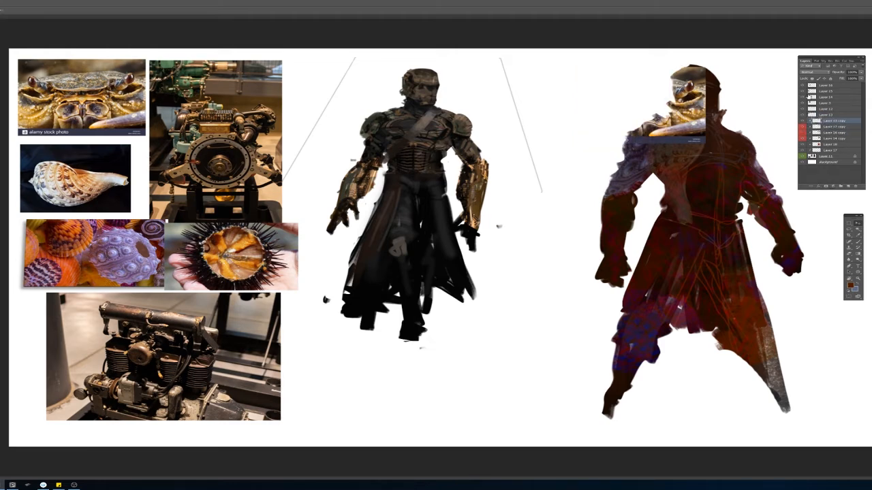
{"action": "left_click_drag", "start_coordinate": [678, 121], "coordinate": [732, 111]}
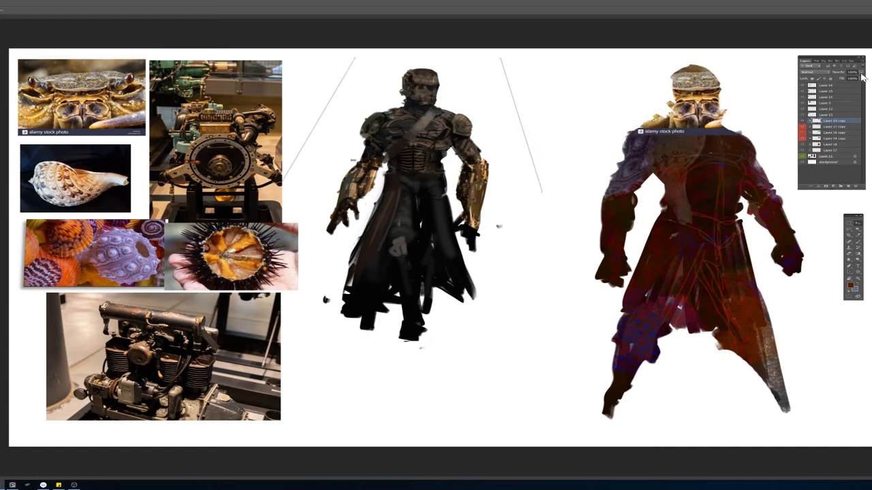
Step: Reduce the opacity of the clipped crab copy and scale it down to roughly the width of the head
{"action": "key", "text": "6"}
{"action": "key", "text": "8"}
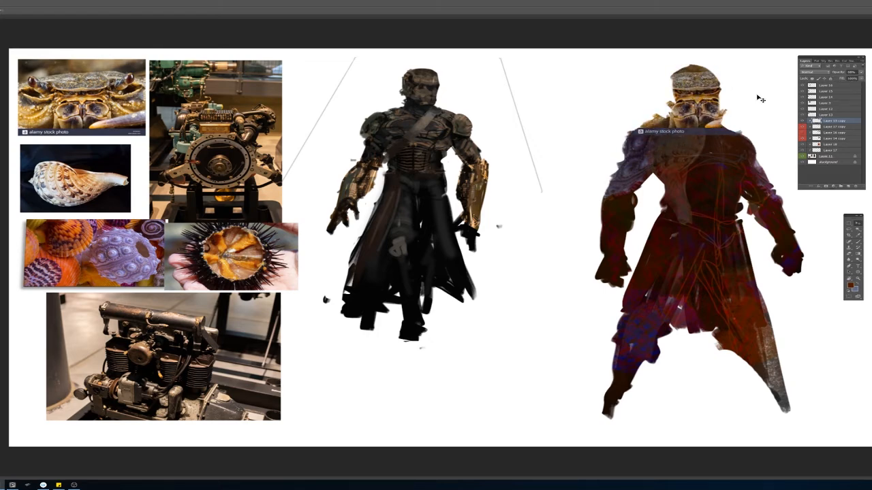
{"action": "key", "text": "ctrl+t"}
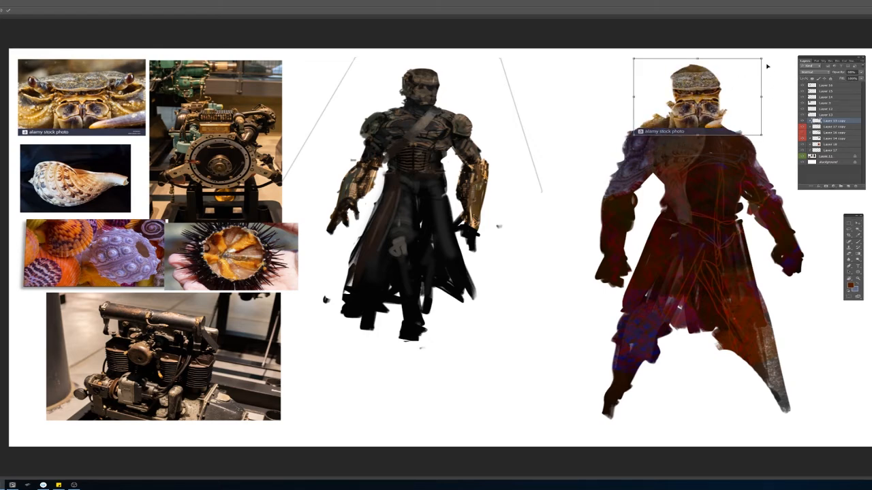
{"action": "left_click_drag", "start_coordinate": [761, 59], "coordinate": [718, 104]}
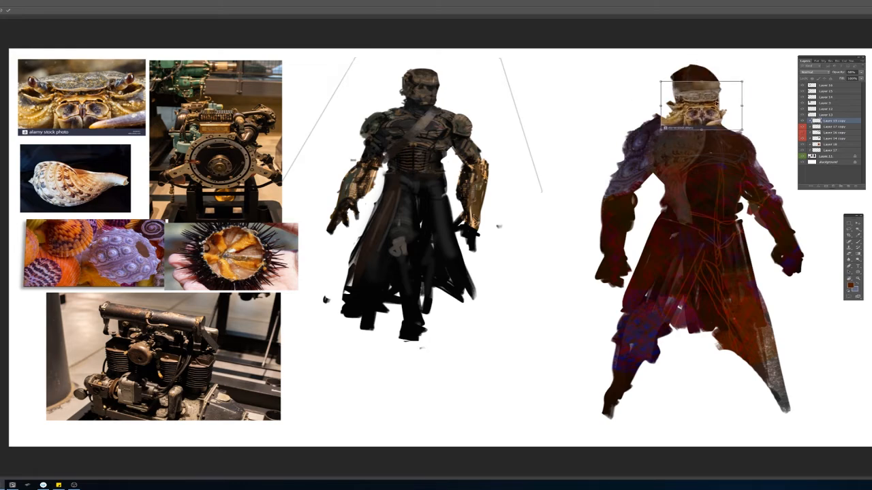
{"action": "key", "text": "Return"}
Step: Move the clipped crab texture up over the face and narrow it to fit the silhouette's head
{"action": "key", "text": "e"}
{"action": "mouse_move", "coordinate": [665, 146]}
{"action": "left_mouse_down"}
{"action": "mouse_move", "coordinate": [775, 139]}
{"action": "mouse_move", "coordinate": [647, 134]}
{"action": "mouse_move", "coordinate": [768, 135]}
{"action": "left_mouse_up"}
{"action": "scroll", "coordinate": [768, 134], "scroll_direction": "up", "scroll_amount": 5}
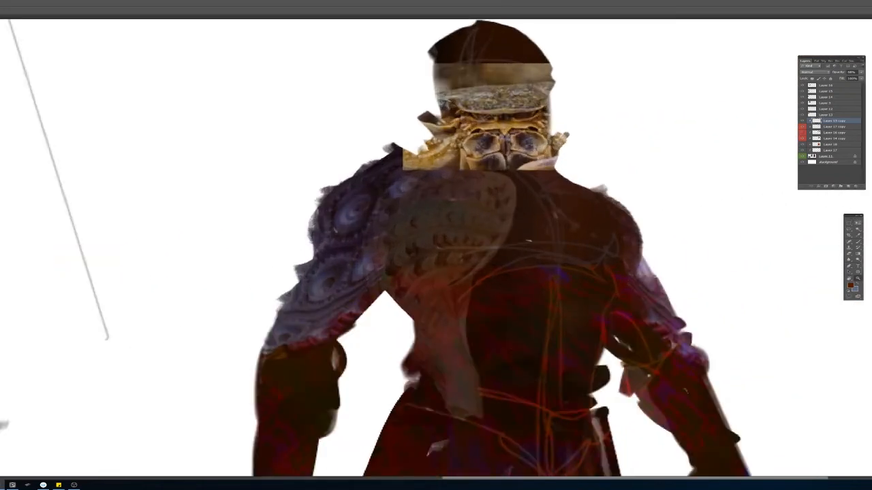
{"action": "left_click", "coordinate": [859, 224]}
{"action": "left_click_drag", "start_coordinate": [512, 157], "coordinate": [483, 204]}
{"action": "key", "text": "ctrl+t"}
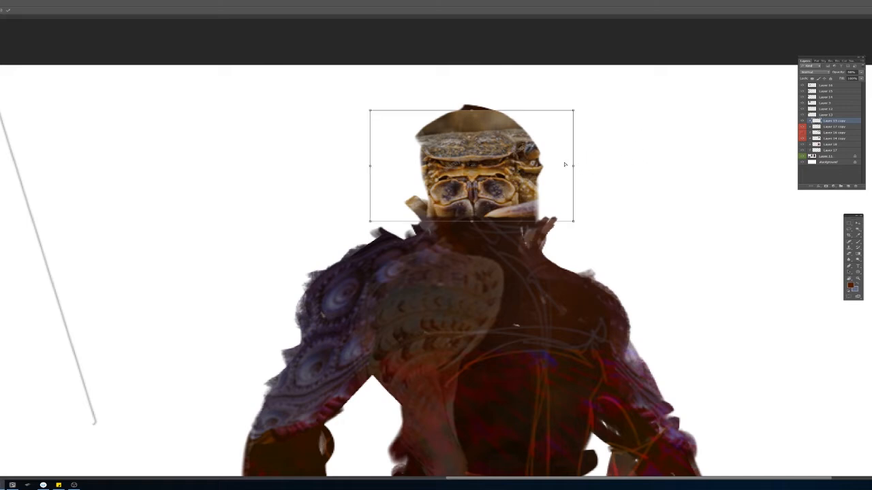
{"action": "left_click_drag", "start_coordinate": [572, 166], "coordinate": [508, 166]}
{"action": "left_click_drag", "start_coordinate": [464, 164], "coordinate": [496, 161]}
{"action": "left_click_drag", "start_coordinate": [390, 169], "coordinate": [393, 161]}
{"action": "key", "text": "Return"}
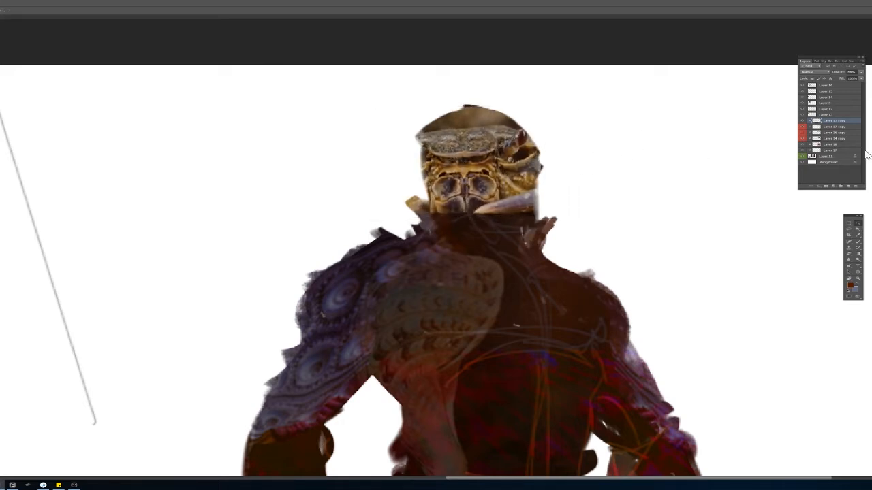
Step: Try shifting the clipped crab texture slightly lower on the head, and undo the move
{"action": "left_click", "coordinate": [844, 156]}
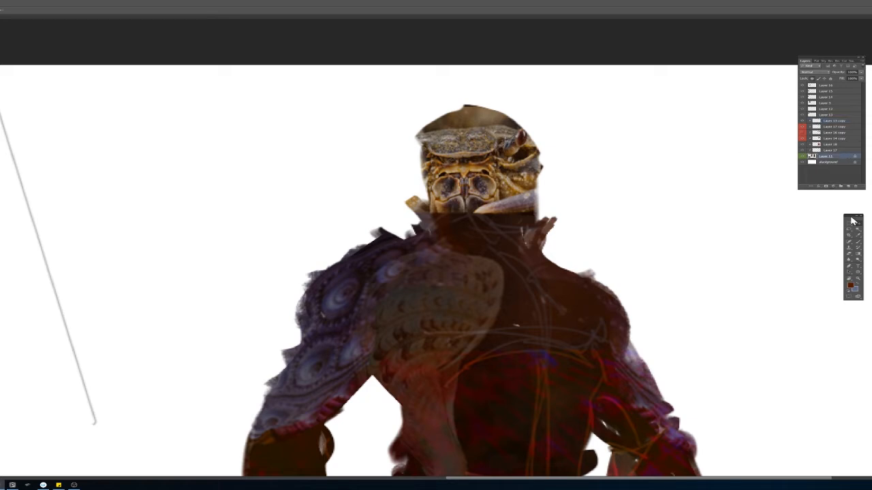
{"action": "left_click_drag", "start_coordinate": [531, 162], "coordinate": [534, 170]}
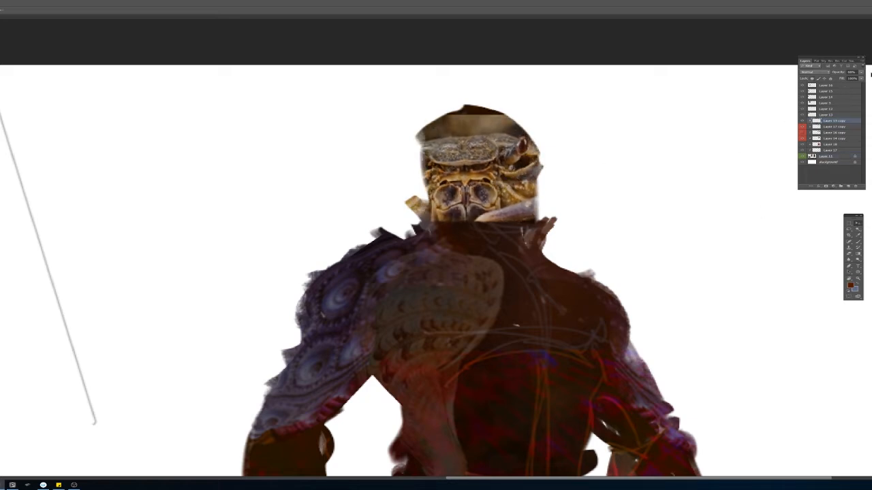
{"action": "key", "text": "ctrl+z"}
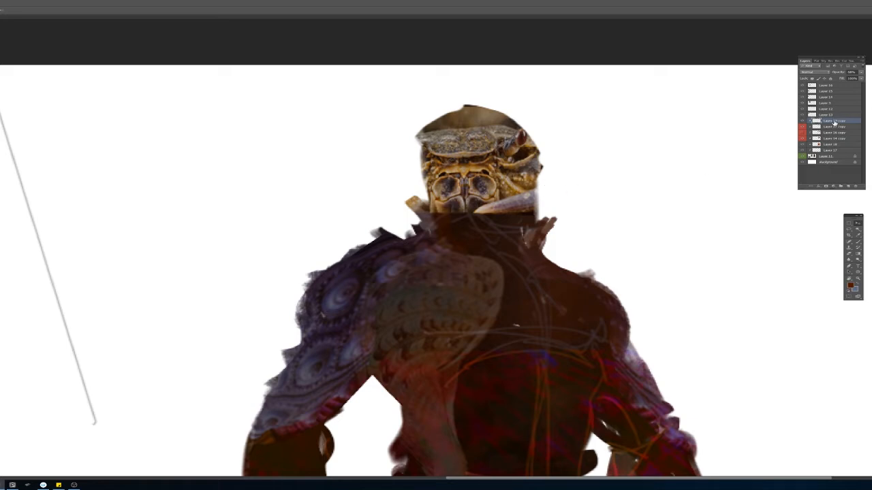
Step: Release the crab copy from the clipping group by placing it above Layer 12, and adjust its position on the head
{"action": "left_click_drag", "start_coordinate": [833, 121], "coordinate": [834, 114]}
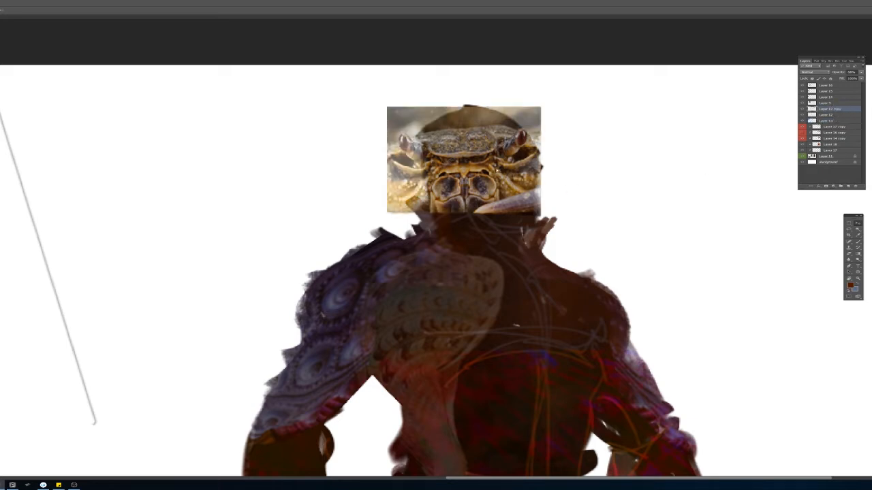
{"action": "left_click_drag", "start_coordinate": [497, 170], "coordinate": [497, 152]}
{"action": "key", "text": "z"}
{"action": "left_click", "coordinate": [569, 142], "text": "alt"}
{"action": "left_click", "coordinate": [510, 121]}
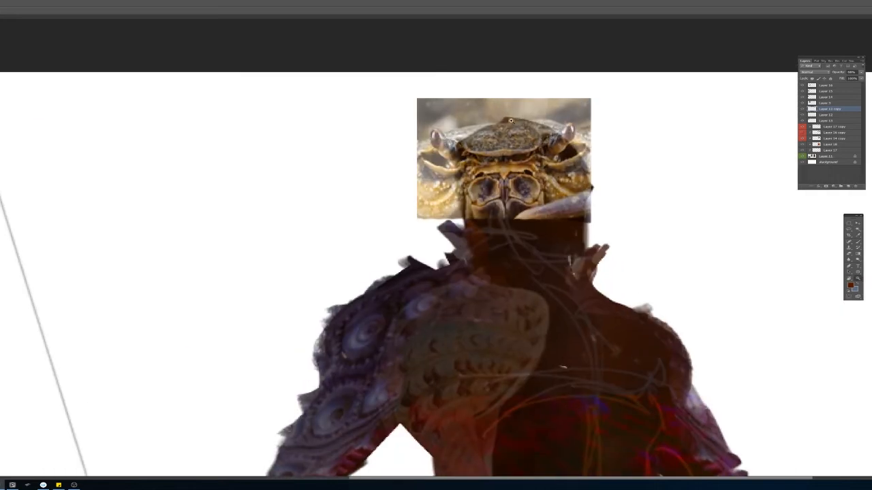
Step: Resize the eraser and erase the photo background above and around the upper edge of the crab's shell
{"action": "key", "text": "e"}
{"action": "key", "text": "bracketleft"}
{"action": "key", "text": "bracketleft"}
{"action": "key", "text": "bracketleft"}
{"action": "key", "text": "bracketleft"}
{"action": "key", "text": "bracketleft"}
{"action": "key", "text": "bracketleft"}
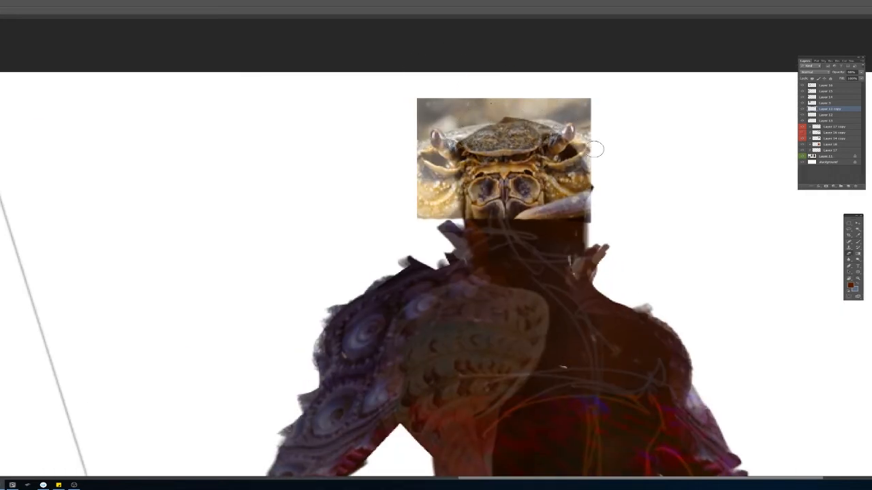
{"action": "right_click", "coordinate": [594, 150]}
{"action": "right_click", "coordinate": [417, 108], "text": "alt"}
{"action": "mouse_move", "coordinate": [433, 102]}
{"action": "left_mouse_down"}
{"action": "mouse_move", "coordinate": [396, 131]}
{"action": "mouse_move", "coordinate": [428, 121]}
{"action": "mouse_move", "coordinate": [409, 134]}
{"action": "mouse_move", "coordinate": [420, 139]}
{"action": "mouse_move", "coordinate": [425, 128]}
{"action": "mouse_move", "coordinate": [559, 114]}
{"action": "mouse_move", "coordinate": [535, 113]}
{"action": "mouse_move", "coordinate": [572, 116]}
{"action": "mouse_move", "coordinate": [598, 134]}
{"action": "left_mouse_up"}
{"action": "right_click", "coordinate": [419, 128], "text": "alt"}
{"action": "right_click", "coordinate": [555, 104], "text": "alt"}
{"action": "left_click", "coordinate": [591, 93]}
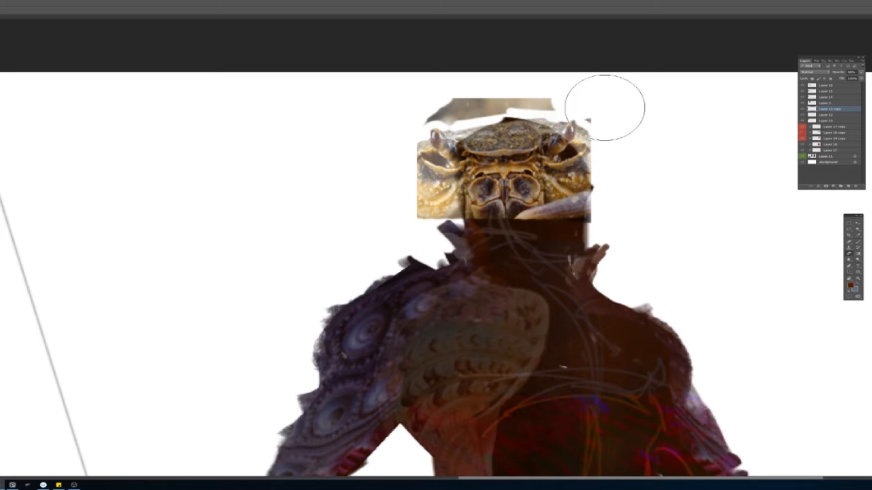
{"action": "right_click", "coordinate": [499, 94], "text": "alt"}
{"action": "mouse_move", "coordinate": [470, 100]}
{"action": "left_mouse_down"}
{"action": "mouse_move", "coordinate": [434, 111]}
{"action": "mouse_move", "coordinate": [465, 113]}
{"action": "left_mouse_up"}
{"action": "mouse_move", "coordinate": [532, 96]}
{"action": "left_mouse_down"}
{"action": "mouse_move", "coordinate": [472, 109]}
{"action": "mouse_move", "coordinate": [555, 111]}
{"action": "left_mouse_up"}
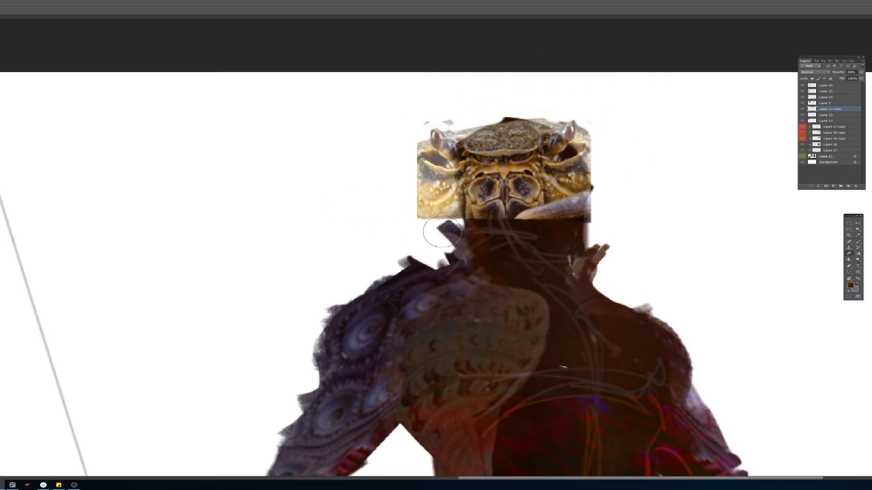
Step: Erase the lower corners and right edge of the crab photo to shape it into a head
{"action": "left_click_drag", "start_coordinate": [441, 231], "coordinate": [429, 212]}
{"action": "left_click_drag", "start_coordinate": [633, 217], "coordinate": [578, 228]}
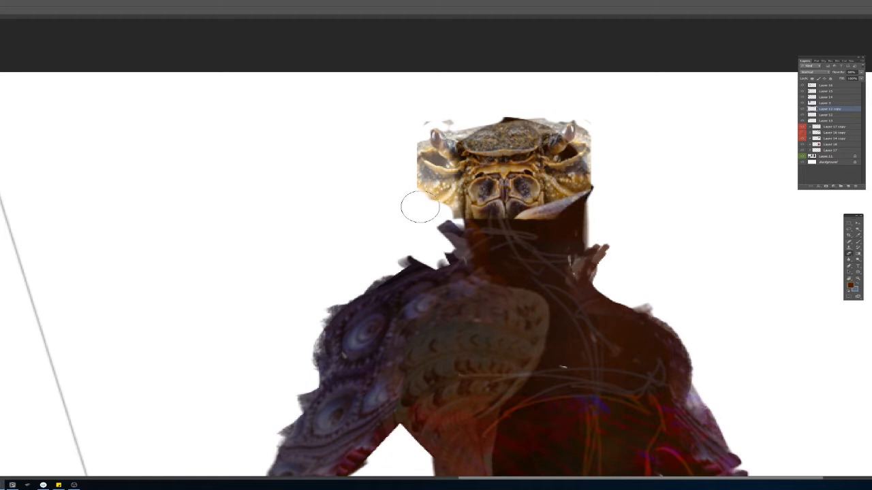
{"action": "mouse_move", "coordinate": [594, 155]}
{"action": "left_mouse_down"}
{"action": "mouse_move", "coordinate": [612, 149]}
{"action": "mouse_move", "coordinate": [592, 159]}
{"action": "left_mouse_up"}
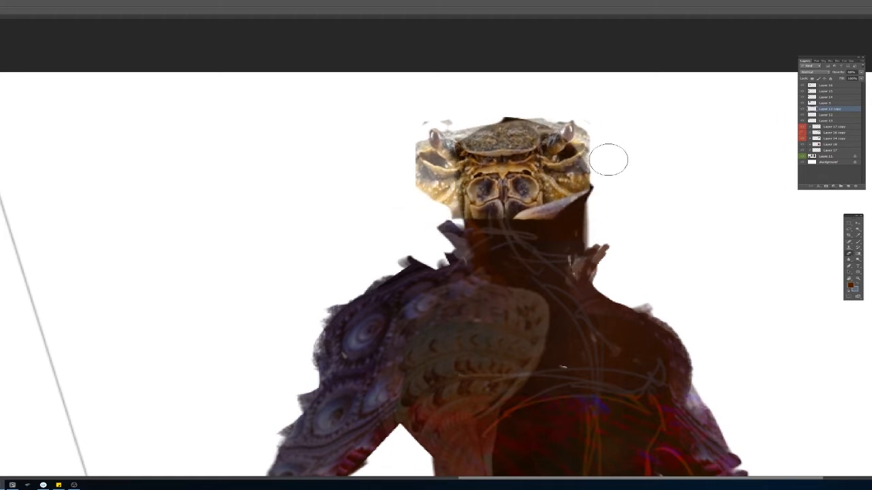
Step: Warp the crab head by shifting its middle and pulling its upper-left corner outward
{"action": "key", "text": "ctrl+t"}
{"action": "left_click_drag", "start_coordinate": [507, 171], "coordinate": [499, 170]}
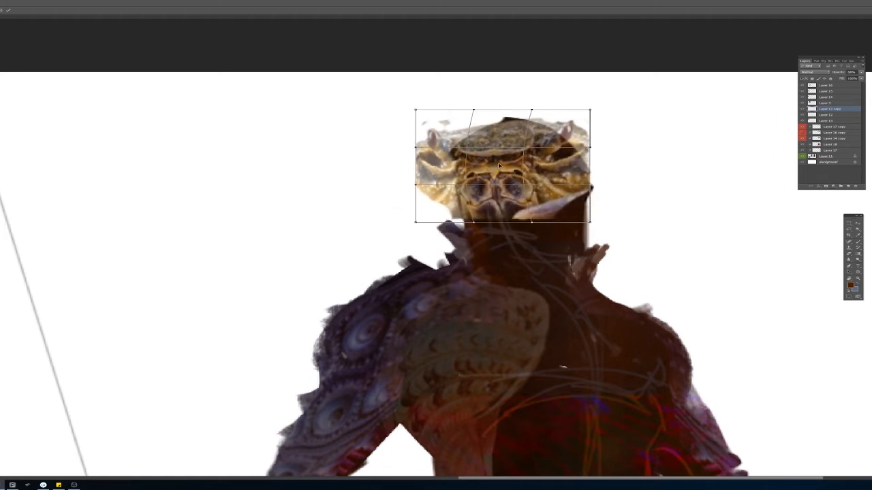
{"action": "left_click_drag", "start_coordinate": [444, 145], "coordinate": [417, 114]}
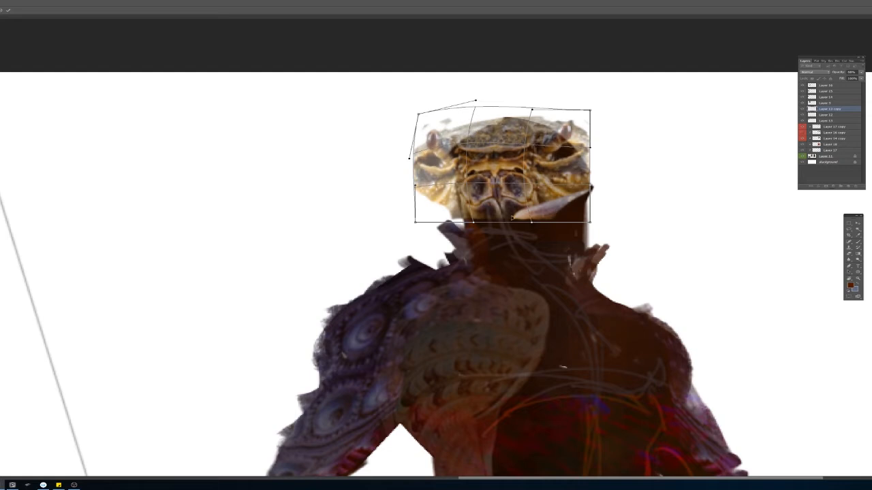
{"action": "key", "text": "Return"}
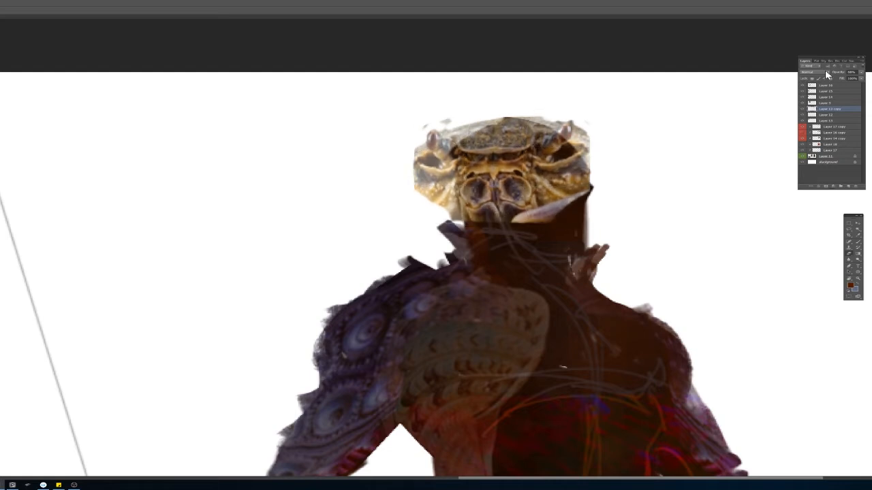
Step: Restore the crab layer's opacity to 100% and darken it by lowering the Lightness with Hue/Saturation
{"action": "left_click", "coordinate": [863, 73]}
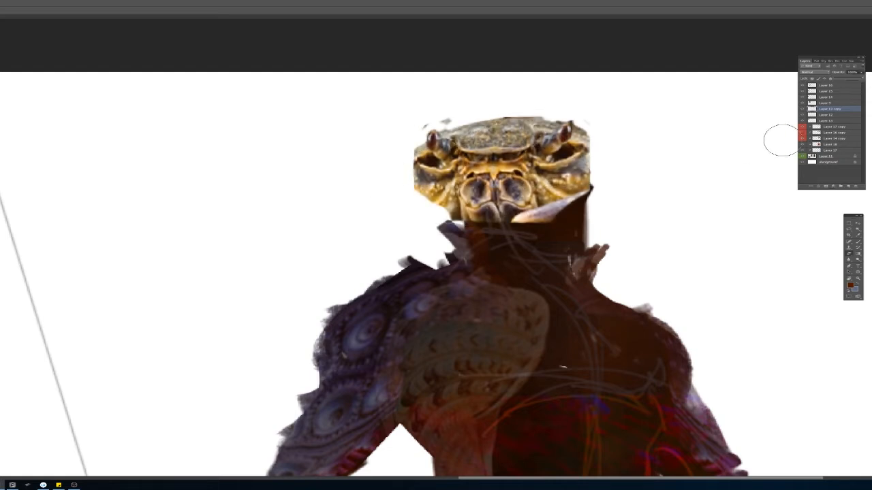
{"action": "key", "text": "ctrl+u"}
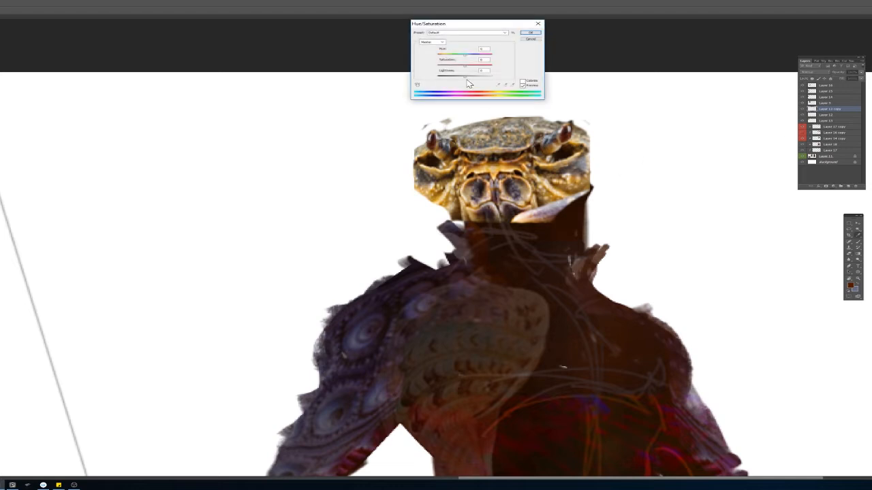
{"action": "left_click_drag", "start_coordinate": [462, 79], "coordinate": [451, 77]}
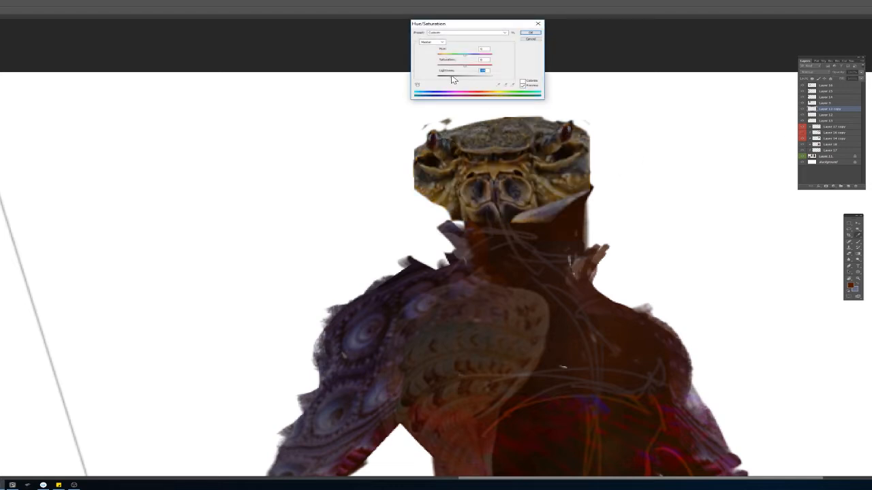
{"action": "left_click", "coordinate": [522, 32]}
Step: Check the crab head within the whole composition and compare the figure with the crab layer hidden and shown
{"action": "key", "text": "ctrl+0"}
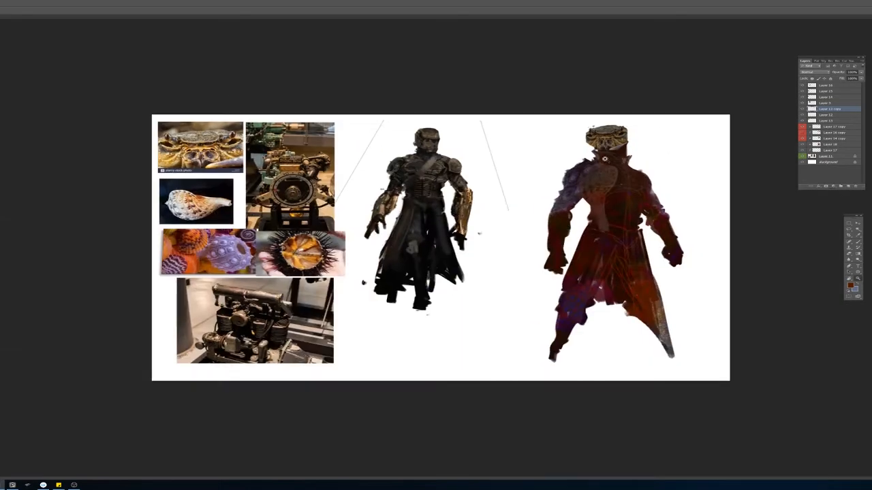
{"action": "left_click", "coordinate": [655, 124]}
{"action": "left_click", "coordinate": [624, 129]}
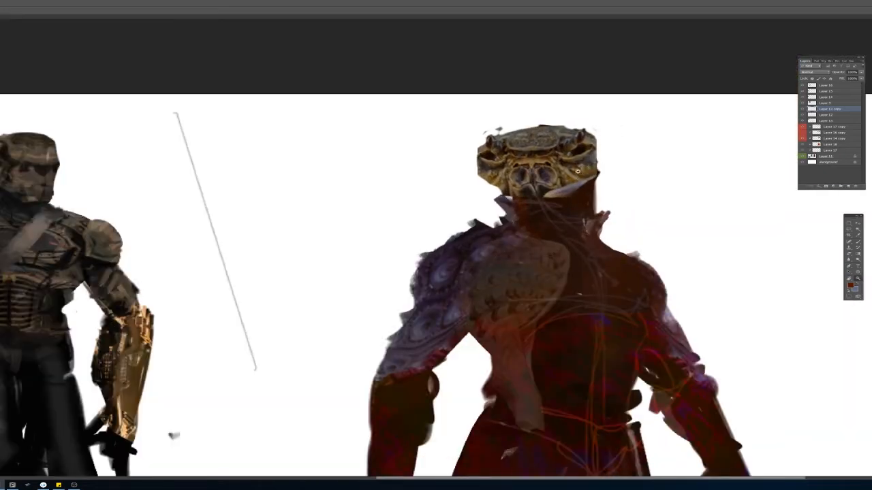
{"action": "left_click_drag", "start_coordinate": [576, 135], "coordinate": [614, 131]}
{"action": "left_click_drag", "start_coordinate": [615, 130], "coordinate": [578, 133]}
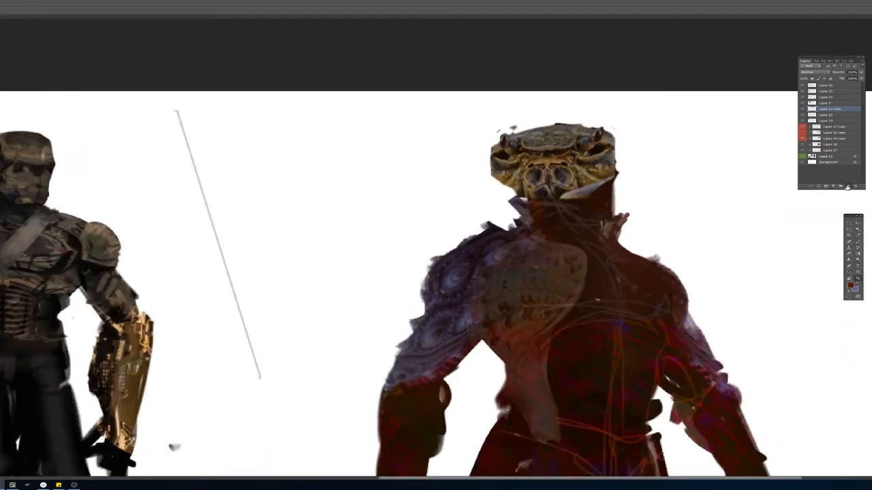
{"action": "left_click_drag", "start_coordinate": [833, 205], "coordinate": [865, 234]}
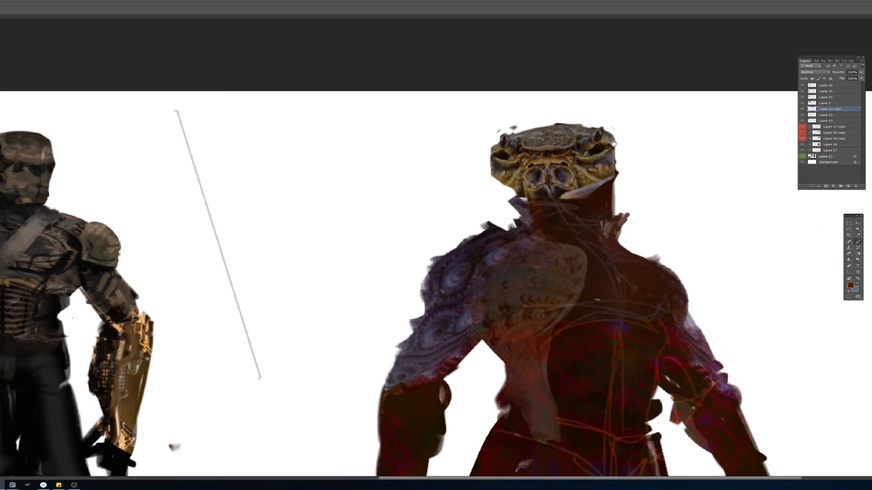
{"action": "left_click", "coordinate": [802, 109]}
{"action": "left_click", "coordinate": [802, 109]}
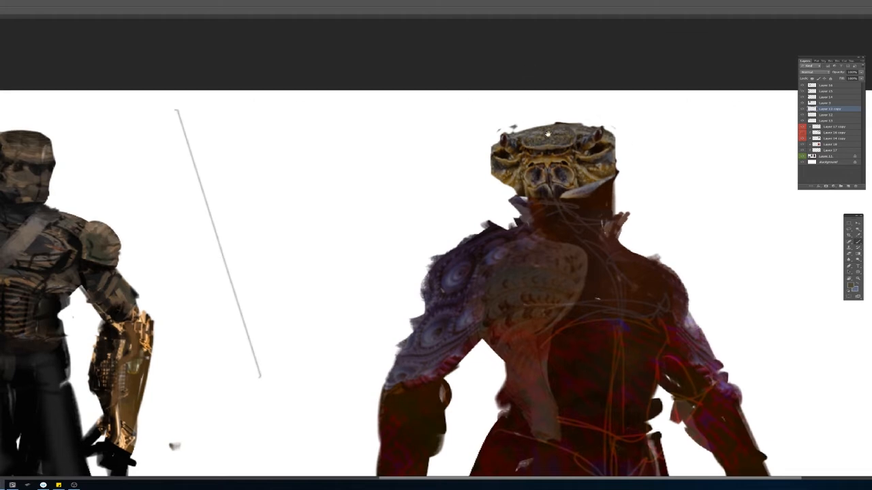
Step: Increase the saturation of the crab head slightly with Hue/Saturation
{"action": "key", "text": "ctrl+u"}
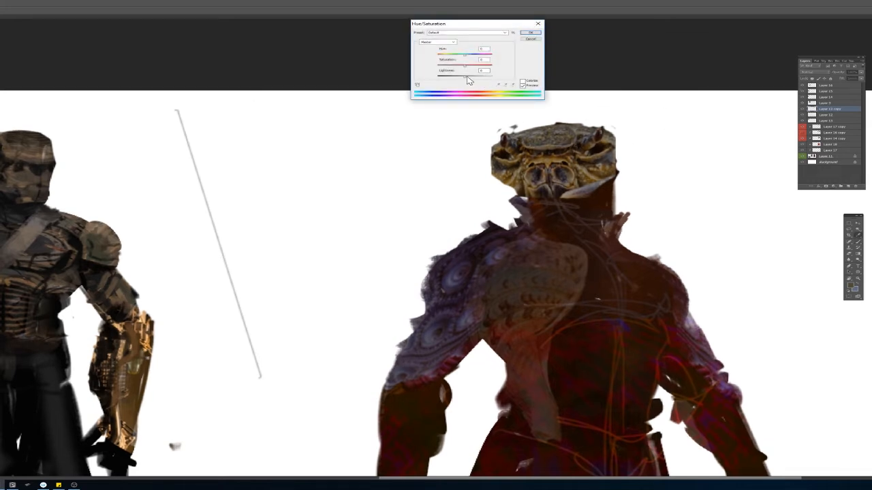
{"action": "left_click_drag", "start_coordinate": [469, 68], "coordinate": [466, 69]}
{"action": "left_click", "coordinate": [480, 61]}
{"action": "left_click", "coordinate": [538, 34]}
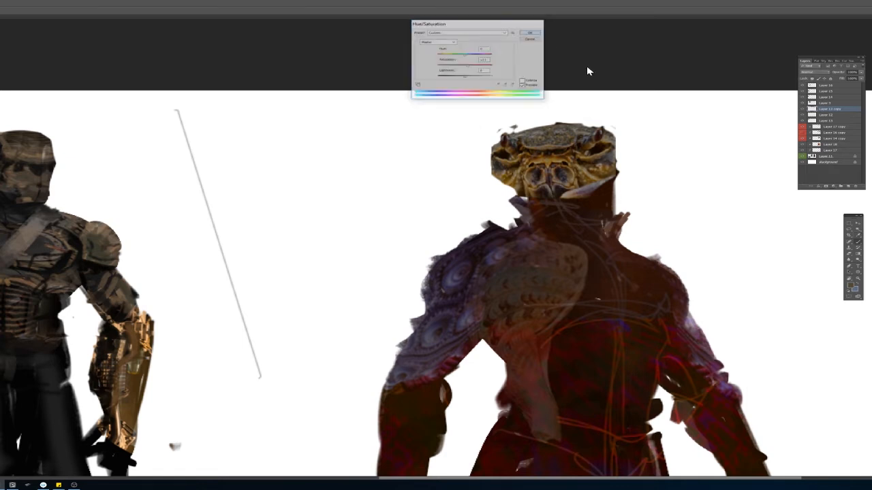
Step: On a new layer above the crab head, paint a flat pointed brim extending outward from both sides of the head's top
{"action": "right_click", "coordinate": [637, 189]}
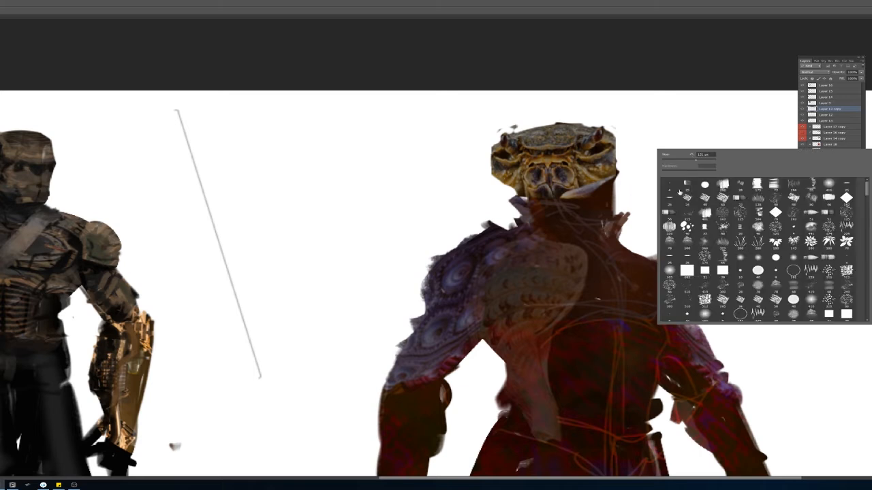
{"action": "left_click", "coordinate": [583, 139]}
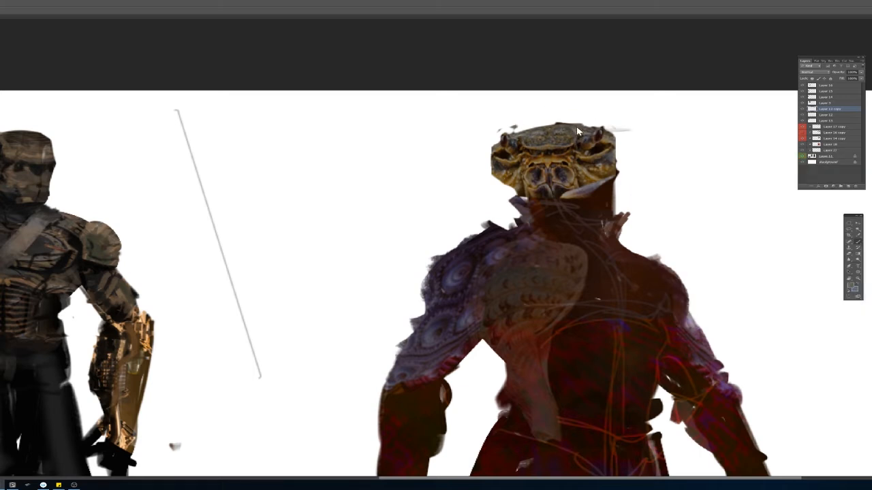
{"action": "left_click", "coordinate": [849, 186]}
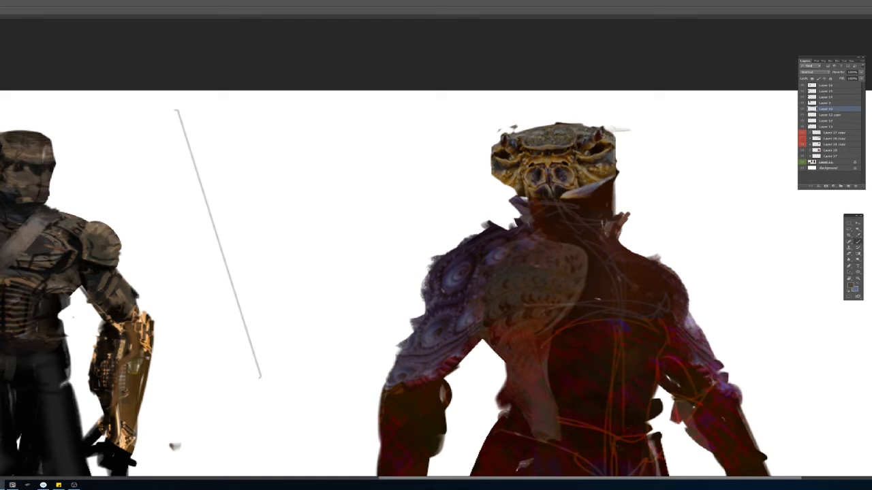
{"action": "left_click_drag", "start_coordinate": [565, 126], "coordinate": [659, 129]}
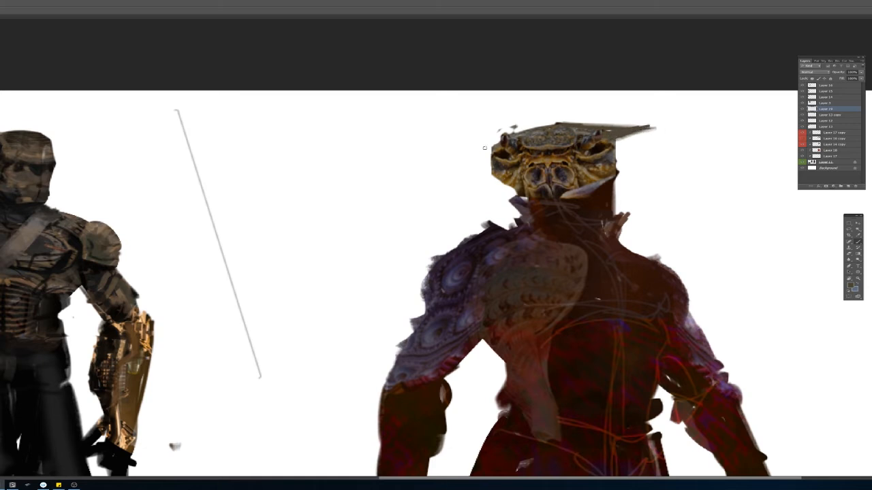
{"action": "mouse_move", "coordinate": [484, 147]}
{"action": "left_mouse_down"}
{"action": "mouse_move", "coordinate": [458, 148]}
{"action": "mouse_move", "coordinate": [480, 151]}
{"action": "left_mouse_up"}
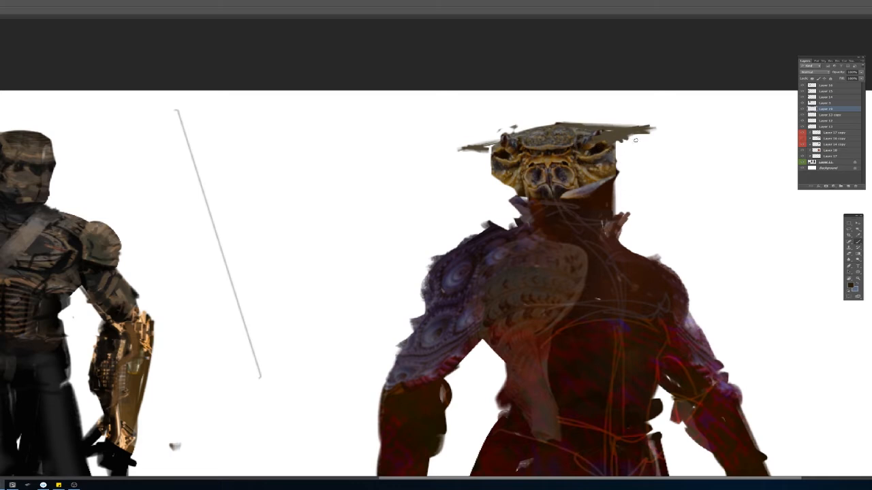
{"action": "mouse_move", "coordinate": [636, 140]}
{"action": "left_mouse_down"}
{"action": "mouse_move", "coordinate": [602, 162]}
{"action": "mouse_move", "coordinate": [643, 137]}
{"action": "left_mouse_up"}
Step: Sample shell colours and paint tapering spines from the brim's tips down to both cheeks of the crab head
{"action": "left_click", "coordinate": [602, 163], "text": "alt"}
{"action": "left_click", "coordinate": [614, 156], "text": "alt"}
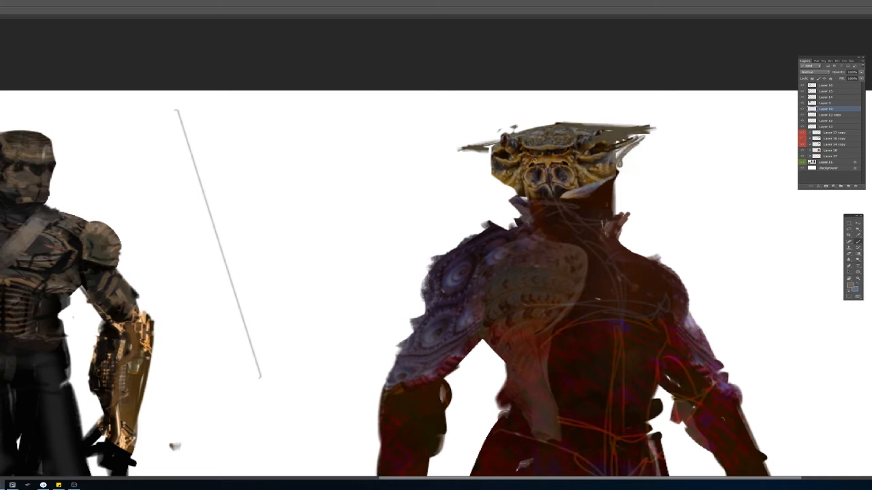
{"action": "mouse_move", "coordinate": [488, 159]}
{"action": "left_mouse_down"}
{"action": "mouse_move", "coordinate": [480, 151]}
{"action": "mouse_move", "coordinate": [498, 166]}
{"action": "left_mouse_up"}
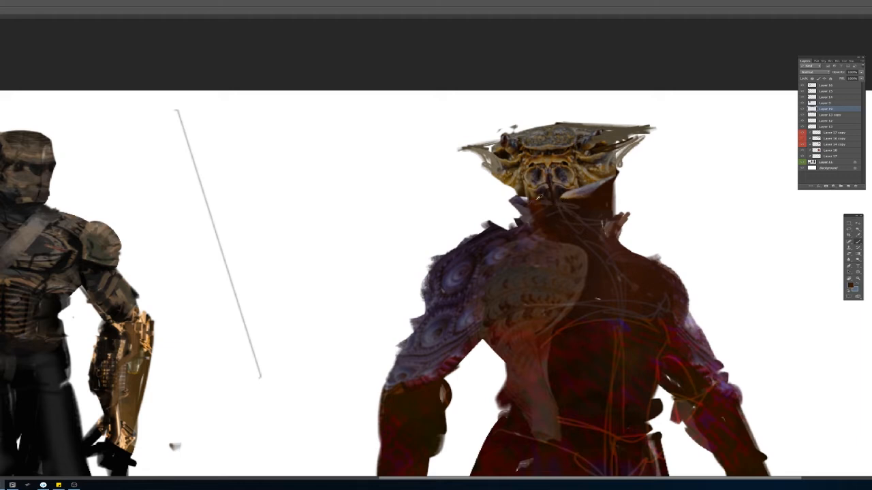
Step: Paint the crab head's jaw, a golden spike along the collar and dark accents around the left eye with sampled colours
{"action": "left_click", "coordinate": [538, 199], "text": "alt"}
{"action": "left_click", "coordinate": [591, 179], "text": "alt"}
{"action": "mouse_move", "coordinate": [593, 180]}
{"action": "left_mouse_down"}
{"action": "mouse_move", "coordinate": [575, 193]}
{"action": "mouse_move", "coordinate": [587, 201]}
{"action": "mouse_move", "coordinate": [574, 193]}
{"action": "mouse_move", "coordinate": [563, 212]}
{"action": "mouse_move", "coordinate": [578, 197]}
{"action": "left_mouse_up"}
{"action": "left_click", "coordinate": [576, 194], "text": "alt"}
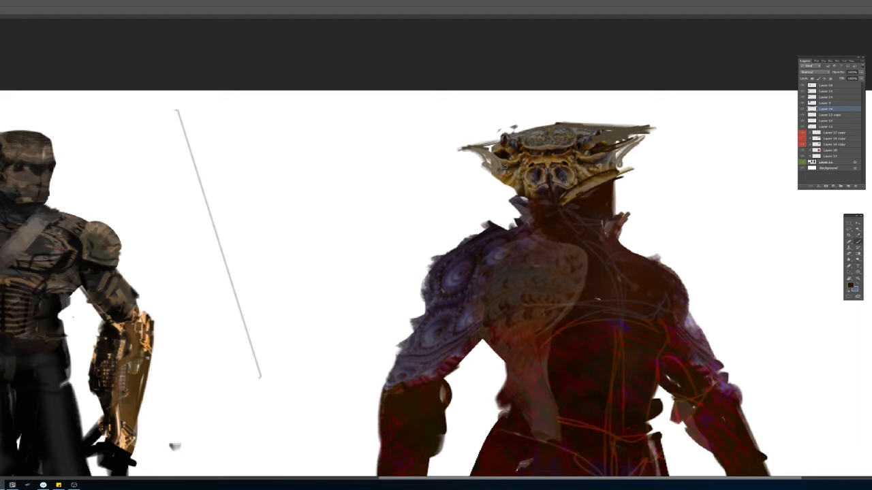
{"action": "left_click", "coordinate": [504, 166], "text": "alt"}
{"action": "left_click_drag", "start_coordinate": [508, 154], "coordinate": [488, 149]}
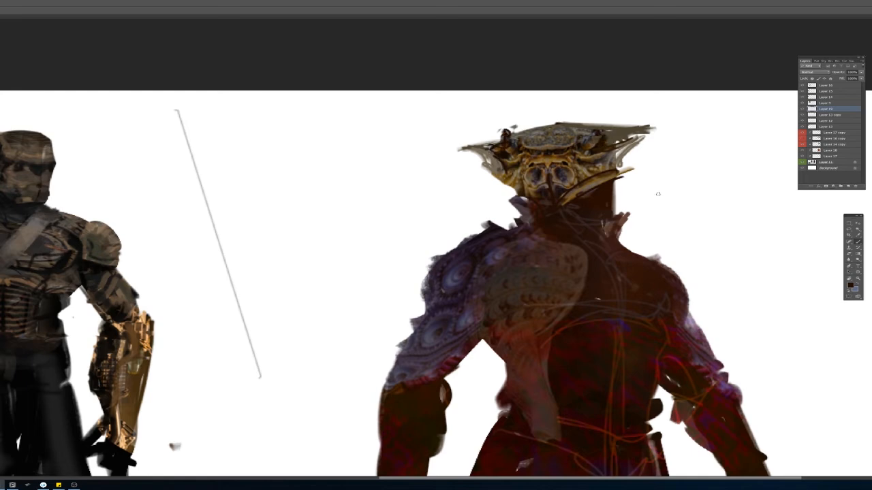
Step: Paint over the crab head's crown and face with sampled shell colours, smoothing the top and deepening the shadows
{"action": "scroll", "coordinate": [657, 194], "scroll_direction": "down", "scroll_amount": 3}
{"action": "scroll", "coordinate": [647, 146], "scroll_direction": "up", "scroll_amount": 4}
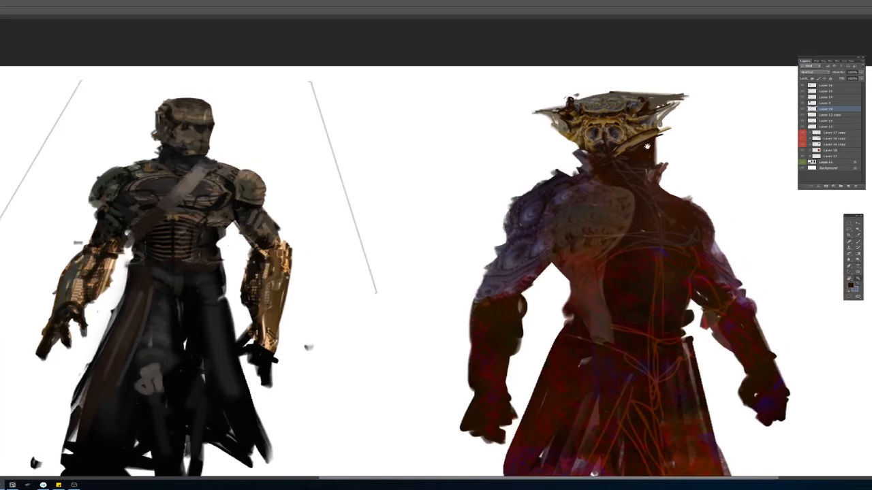
{"action": "scroll", "coordinate": [647, 146], "scroll_direction": "up", "scroll_amount": 1}
{"action": "left_click", "coordinate": [605, 101], "text": "alt"}
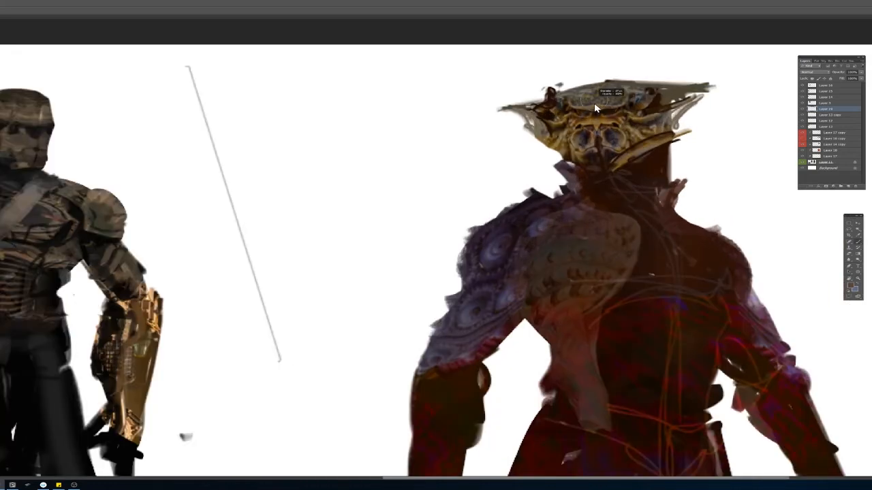
{"action": "mouse_move", "coordinate": [596, 101]}
{"action": "left_mouse_down"}
{"action": "mouse_move", "coordinate": [620, 92]}
{"action": "mouse_move", "coordinate": [584, 110]}
{"action": "mouse_move", "coordinate": [618, 90]}
{"action": "left_mouse_up"}
{"action": "left_click", "coordinate": [604, 111], "text": "alt"}
{"action": "left_click_drag", "start_coordinate": [590, 91], "coordinate": [565, 92]}
{"action": "left_click_drag", "start_coordinate": [578, 134], "coordinate": [577, 147]}
{"action": "left_click", "coordinate": [587, 132], "text": "alt"}
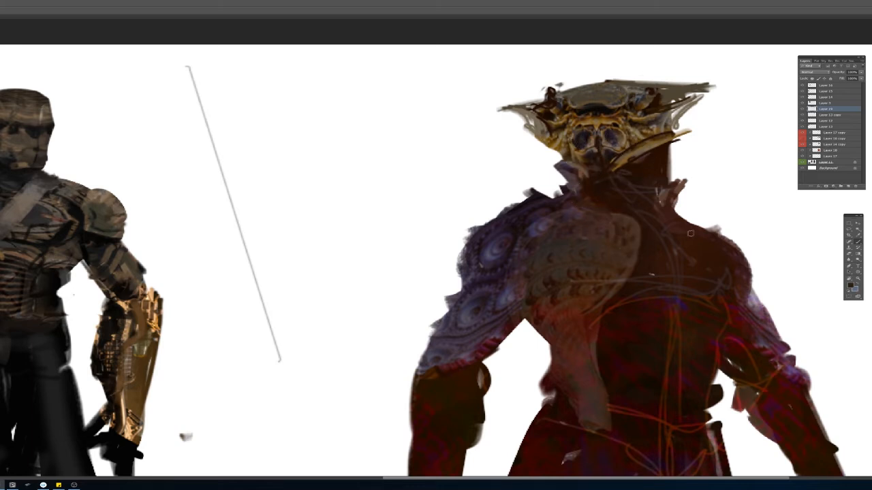
Step: Warp the shell texture on the right figure's chest so that its upper end stretches further across the torso
{"action": "left_click", "coordinate": [857, 224]}
{"action": "mouse_move", "coordinate": [576, 266]}
{"action": "left_mouse_down"}
{"action": "mouse_move", "coordinate": [655, 268]}
{"action": "mouse_move", "coordinate": [593, 283]}
{"action": "mouse_move", "coordinate": [581, 276]}
{"action": "left_mouse_up"}
{"action": "key", "text": "ctrl+t"}
{"action": "left_click_drag", "start_coordinate": [604, 323], "coordinate": [584, 295]}
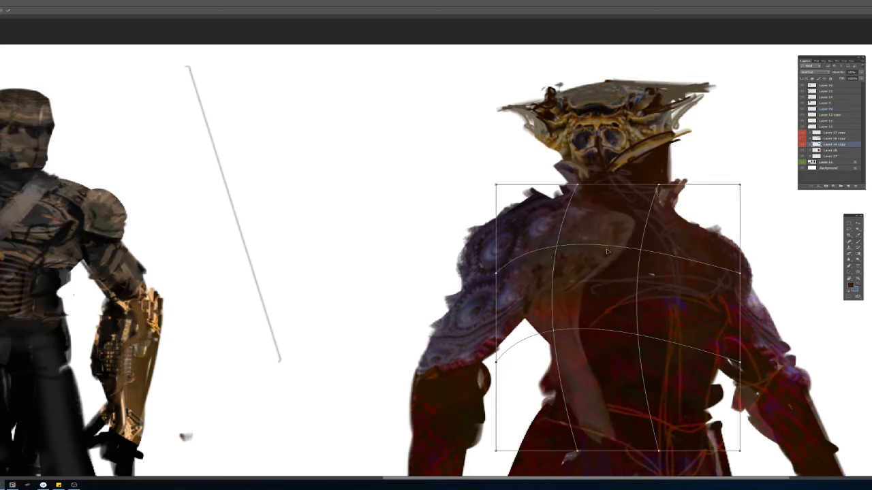
{"action": "left_click_drag", "start_coordinate": [644, 215], "coordinate": [662, 220]}
{"action": "key", "text": "Return"}
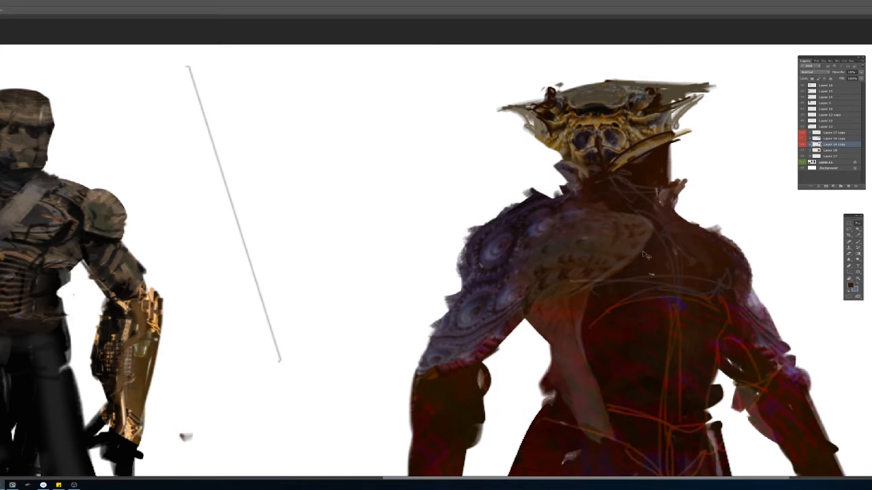
Step: Adjust the chest shell texture with Levels, darkening the RGB midtones and raising the midtones in the Red and Blue channels
{"action": "key", "text": "ctrl+l"}
{"action": "left_click_drag", "start_coordinate": [506, 94], "coordinate": [509, 93]}
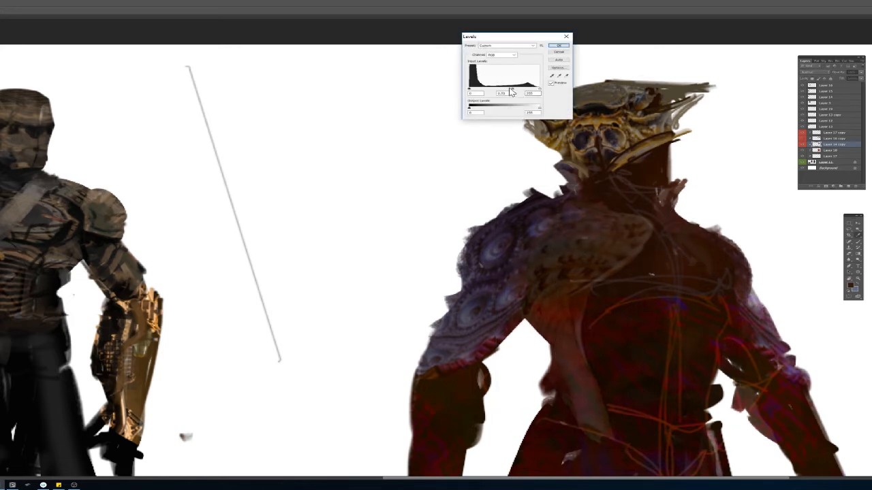
{"action": "left_click", "coordinate": [505, 54]}
{"action": "left_click", "coordinate": [510, 64]}
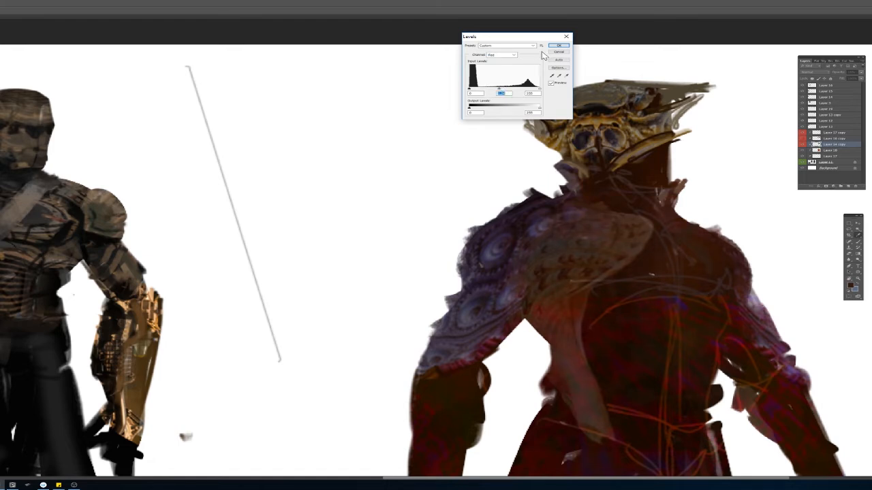
{"action": "left_click", "coordinate": [505, 54]}
{"action": "left_click", "coordinate": [508, 75]}
{"action": "left_click_drag", "start_coordinate": [504, 88], "coordinate": [483, 88]}
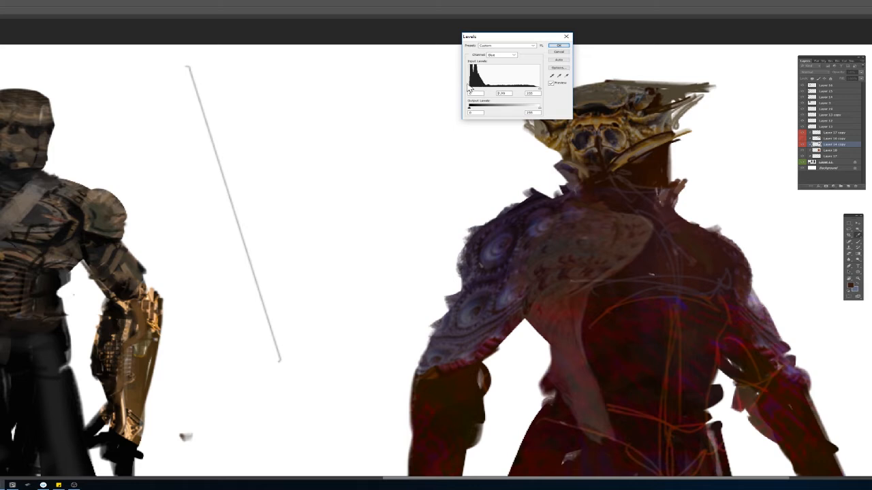
{"action": "left_click", "coordinate": [559, 44]}
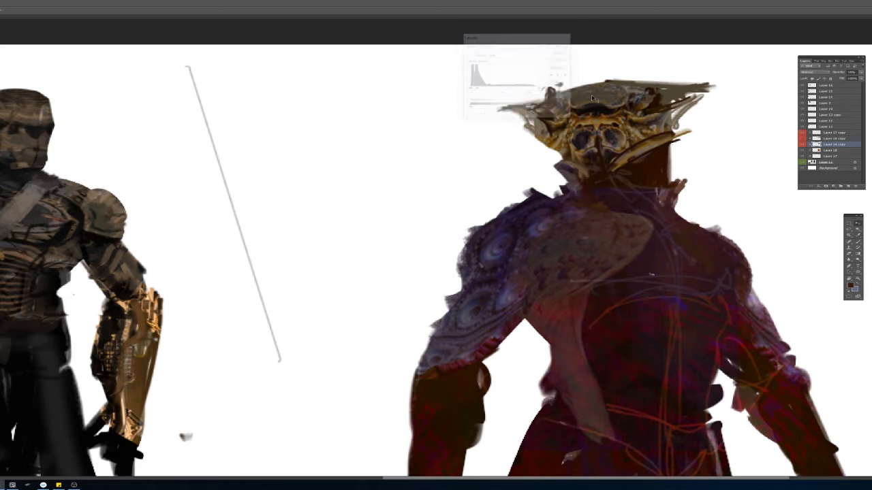
Step: Fade the lower part of the chest shell texture with a much larger eraser
{"action": "left_click_drag", "start_coordinate": [636, 311], "coordinate": [626, 333]}
{"action": "key", "text": "e"}
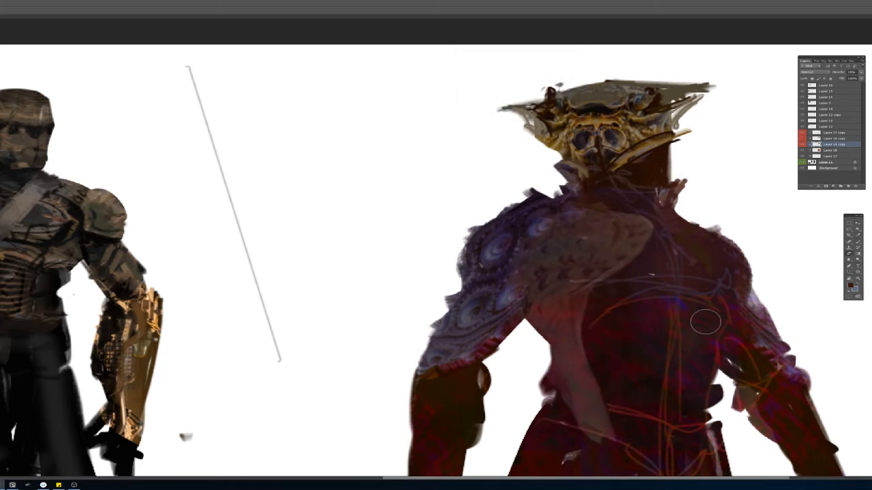
{"action": "key", "text": "]"}
{"action": "key", "text": "]"}
{"action": "key", "text": "]"}
{"action": "key", "text": "]"}
{"action": "key", "text": "]"}
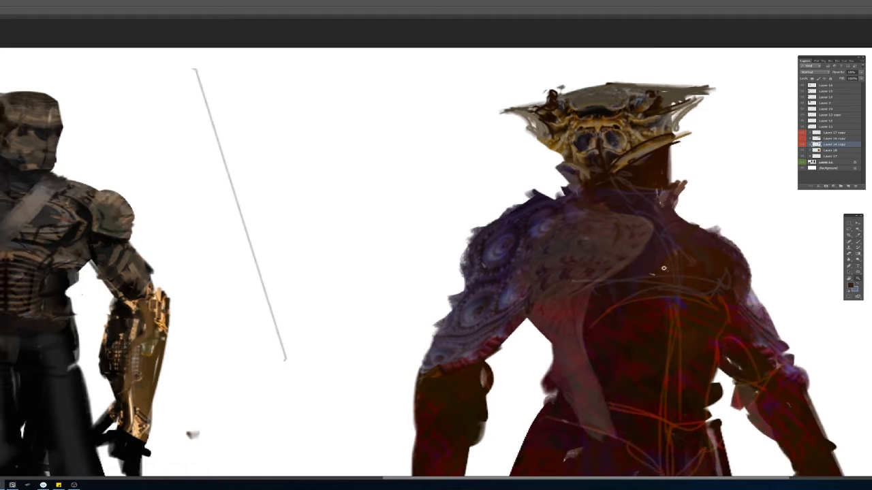
{"action": "scroll", "coordinate": [688, 327], "scroll_direction": "down", "scroll_amount": 2}
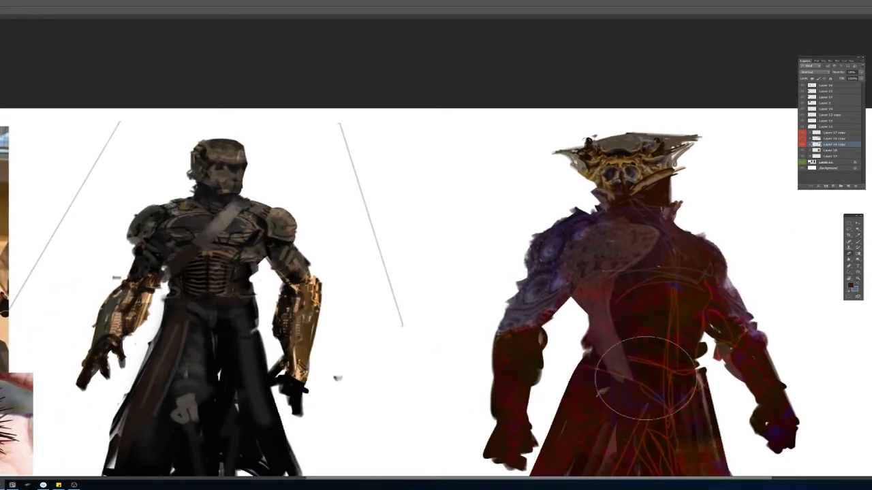
{"action": "mouse_move", "coordinate": [645, 379]}
{"action": "left_mouse_down"}
{"action": "mouse_move", "coordinate": [616, 372]}
{"action": "mouse_move", "coordinate": [591, 380]}
{"action": "left_mouse_up"}
Step: Rotate the crab reference photo beside the engine photo slightly clockwise
{"action": "left_click_drag", "start_coordinate": [293, 152], "coordinate": [539, 117]}
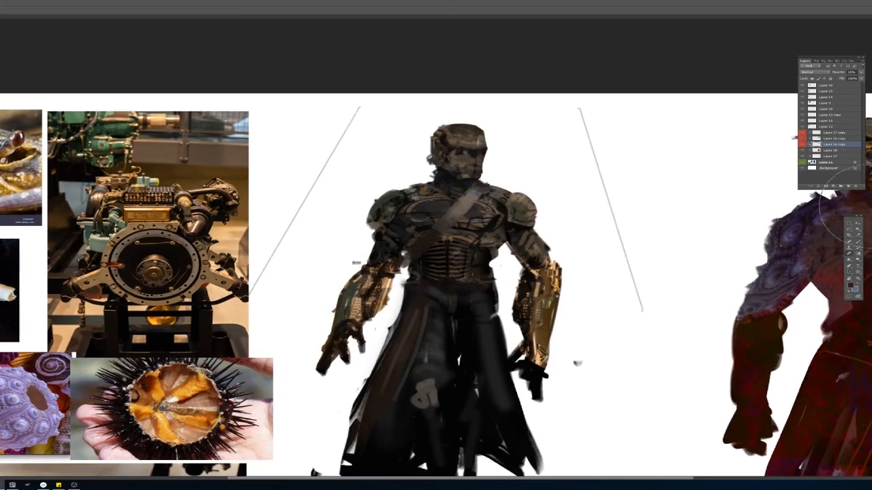
{"action": "left_click", "coordinate": [6, 157]}
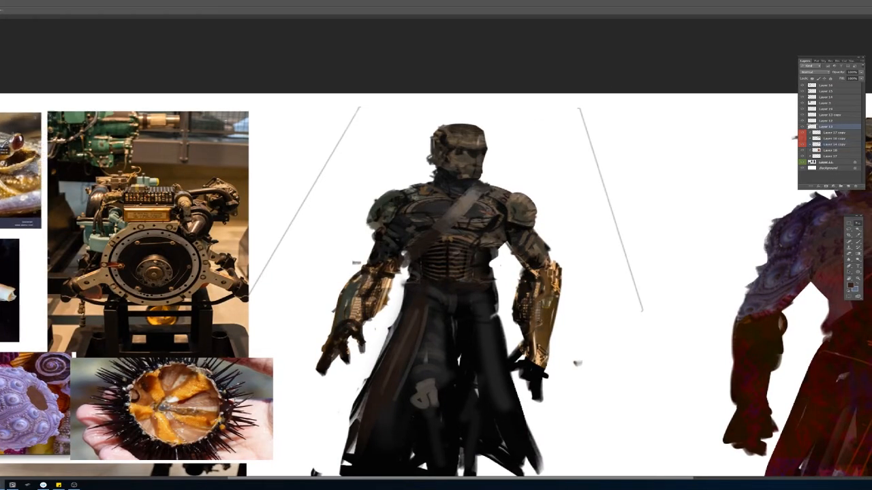
{"action": "key", "text": "ctrl+t"}
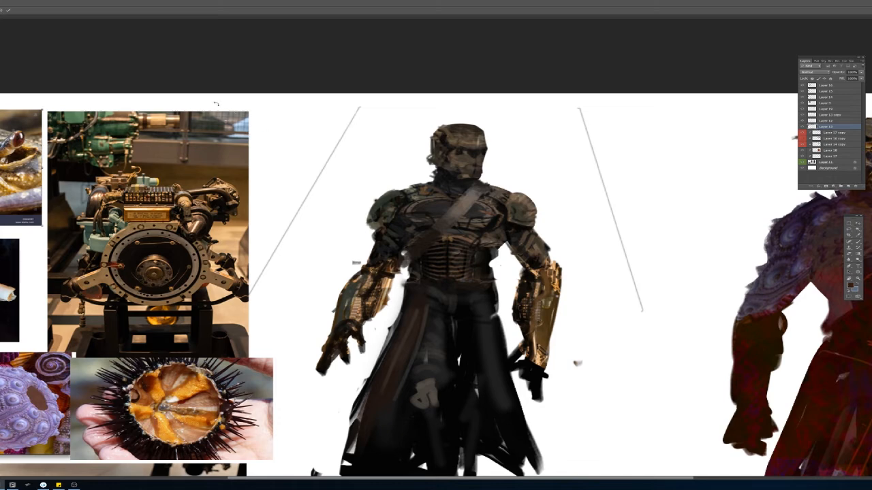
{"action": "left_click_drag", "start_coordinate": [216, 103], "coordinate": [219, 112]}
{"action": "key", "text": "Return"}
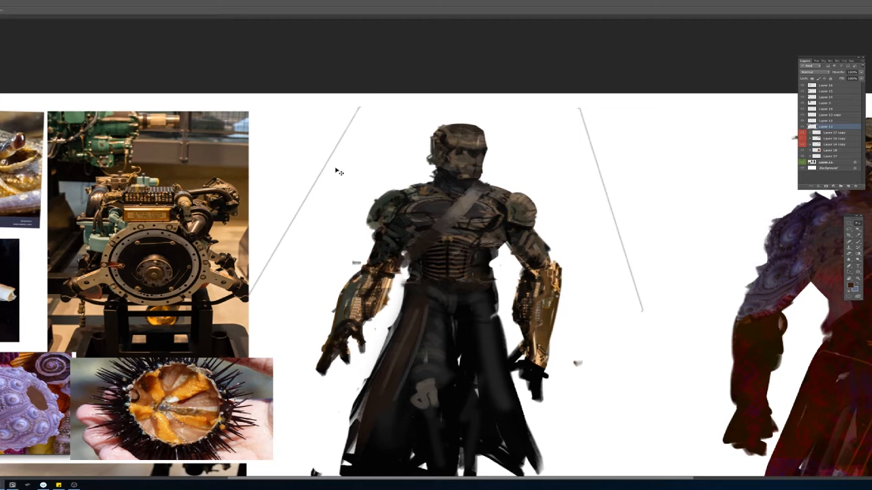
Step: Paste the orange spotted crab cutout into the document and scale it down to a small reference image
{"action": "key", "text": "ctrl+v"}
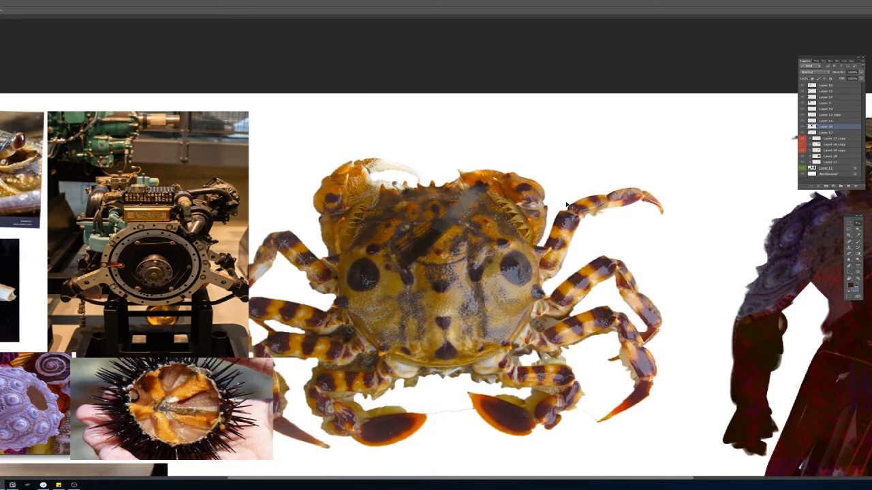
{"action": "key", "text": "ctrl+t"}
{"action": "left_click_drag", "start_coordinate": [714, 95], "coordinate": [388, 359]}
{"action": "left_click_drag", "start_coordinate": [317, 443], "coordinate": [306, 443]}
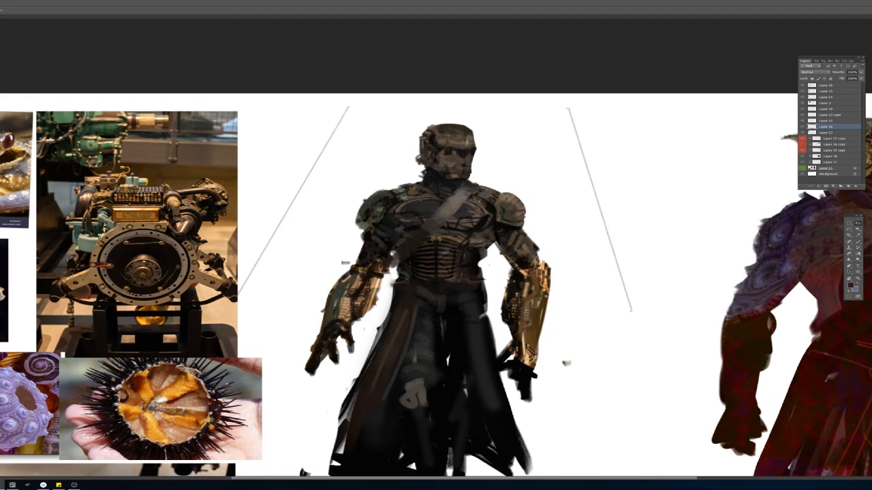
Step: Move the small orange crab cutout to the empty area below the left figure, beside the lower engine photo
{"action": "left_click_drag", "start_coordinate": [325, 284], "coordinate": [213, 241]}
{"action": "key", "text": "ctrl+minus"}
{"action": "key", "text": "ctrl+minus"}
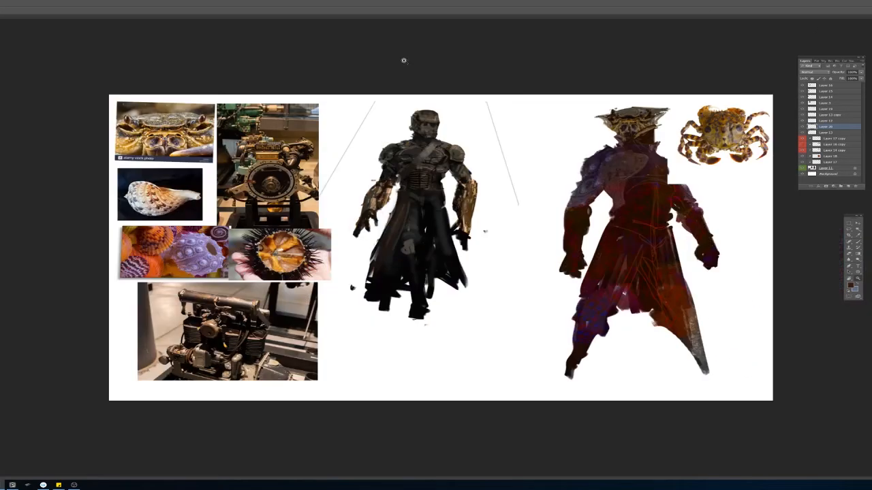
{"action": "left_click_drag", "start_coordinate": [716, 136], "coordinate": [323, 355]}
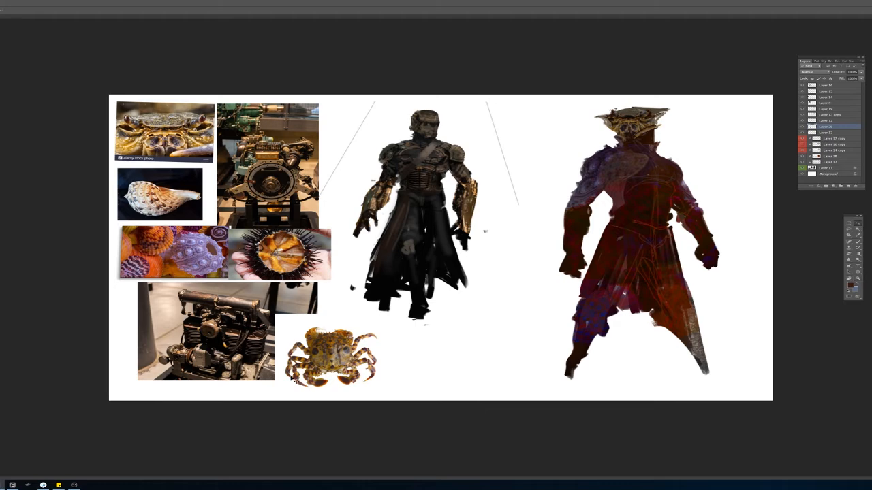
{"action": "left_click_drag", "start_coordinate": [292, 378], "coordinate": [348, 365]}
{"action": "key", "text": "ctrl+z"}
Step: Paste the photo of the crab with large claws, scale it down and place it over the lower engine photo
{"action": "key", "text": "ctrl+v"}
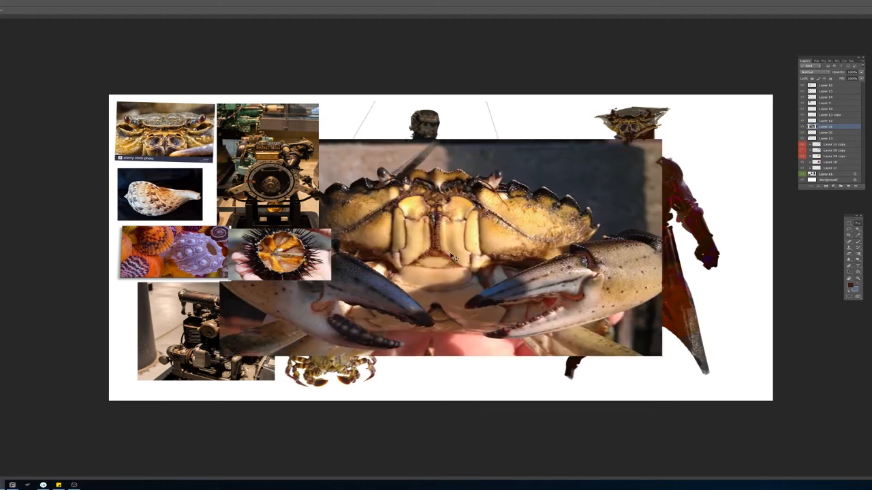
{"action": "left_click_drag", "start_coordinate": [428, 275], "coordinate": [463, 327]}
{"action": "key", "text": "ctrl+t"}
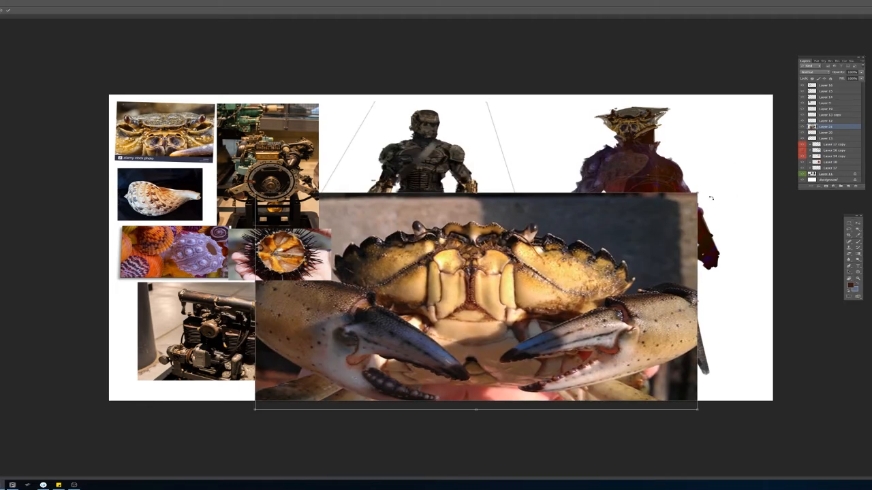
{"action": "left_click_drag", "start_coordinate": [664, 215], "coordinate": [266, 340]}
{"action": "key", "text": "Return"}
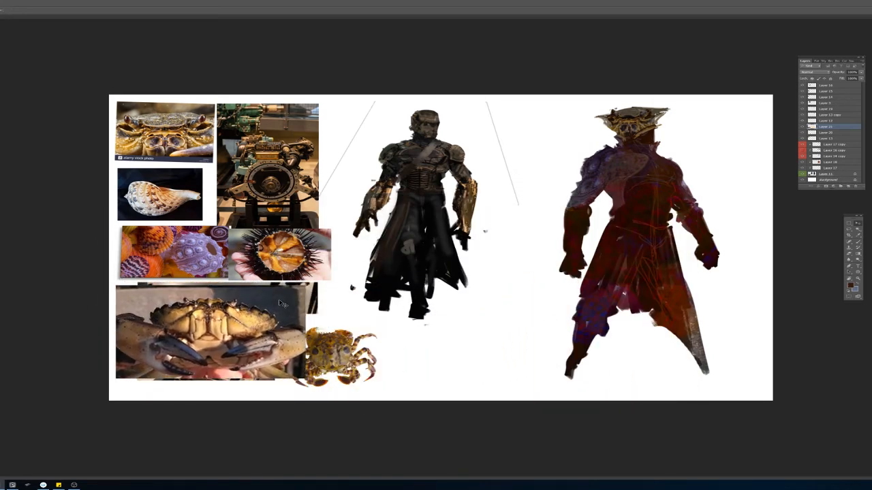
Step: Shift the large-clawed crab photo slightly right to line up with the engine photo above it
{"action": "left_click_drag", "start_coordinate": [329, 272], "coordinate": [381, 272]}
{"action": "left_click_drag", "start_coordinate": [293, 295], "coordinate": [429, 257]}
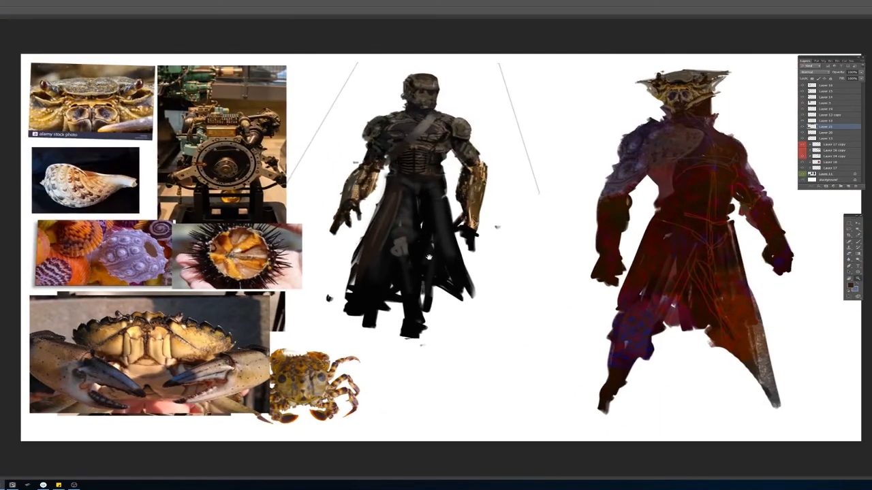
{"action": "left_click", "coordinate": [858, 224]}
{"action": "left_click_drag", "start_coordinate": [218, 345], "coordinate": [235, 353]}
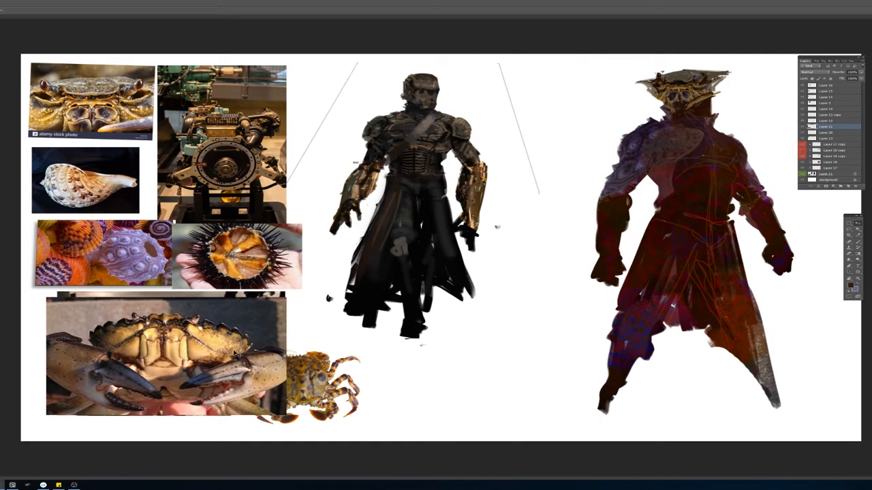
Step: Move the orange crab cutout clear of the large-clawed crab photo, placing it directly below the left figure
{"action": "left_click_drag", "start_coordinate": [310, 383], "coordinate": [338, 375]}
{"action": "key", "text": "z"}
{"action": "key", "text": "v"}
{"action": "left_click_drag", "start_coordinate": [341, 376], "coordinate": [412, 361]}
{"action": "key", "text": "z"}
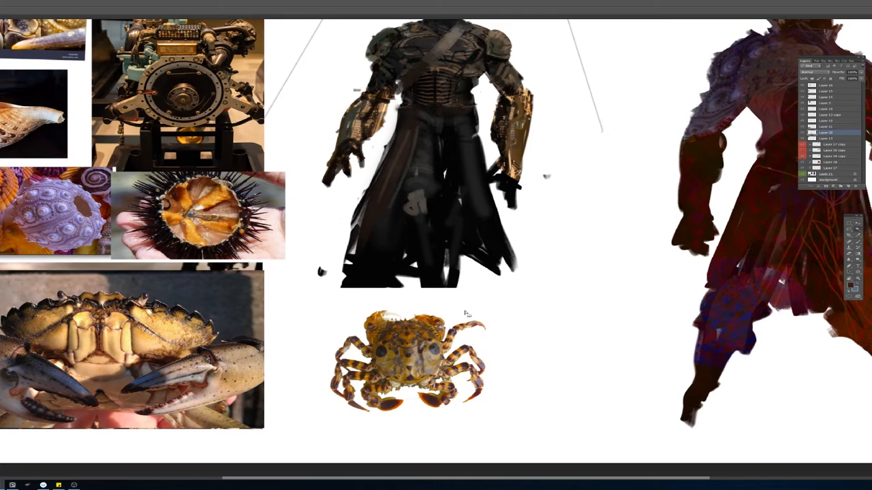
Step: Delete the white background around the orange crab cutout and move the crab onto the torso of the crab-headed figure
{"action": "left_click", "coordinate": [480, 330]}
{"action": "key", "text": "ctrl+x"}
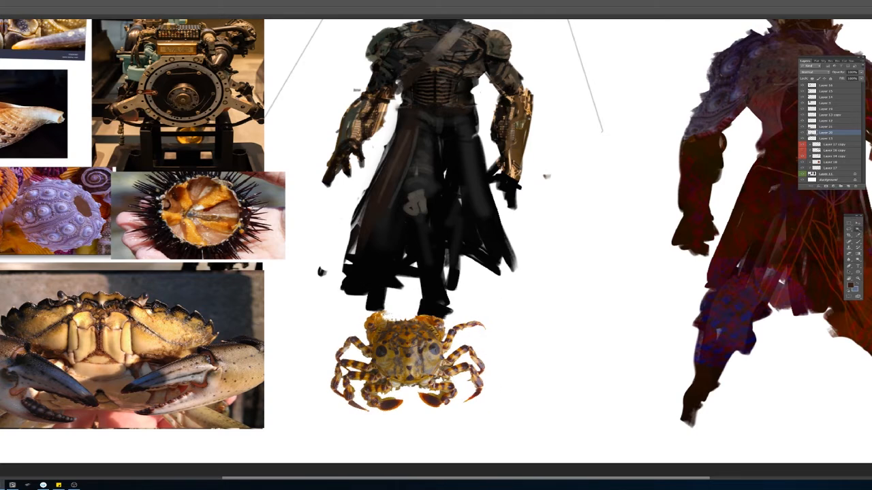
{"action": "left_click", "coordinate": [856, 224]}
{"action": "left_click_drag", "start_coordinate": [673, 212], "coordinate": [513, 206]}
{"action": "left_click_drag", "start_coordinate": [226, 366], "coordinate": [641, 117]}
{"action": "left_click_drag", "start_coordinate": [692, 103], "coordinate": [587, 248]}
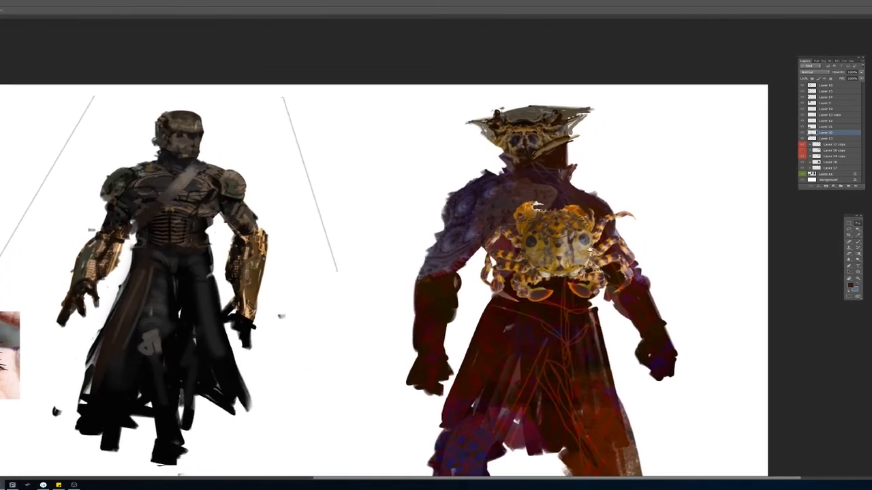
Step: Set the crab layer to 37% opacity, shift it up over the chest and move it into the clipped texture layers
{"action": "left_click", "coordinate": [861, 72]}
{"action": "left_click_drag", "start_coordinate": [845, 81], "coordinate": [848, 80]}
{"action": "left_click_drag", "start_coordinate": [575, 226], "coordinate": [581, 202]}
{"action": "mouse_move", "coordinate": [842, 133]}
{"action": "left_mouse_down"}
{"action": "mouse_move", "coordinate": [834, 166]}
{"action": "mouse_move", "coordinate": [833, 135]}
{"action": "left_mouse_up"}
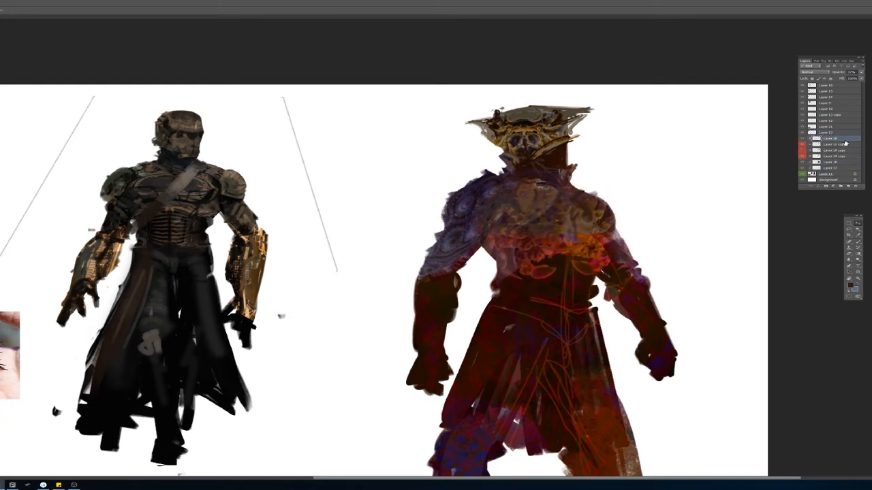
Step: Label all the clipped texture layers red, undo the accidental shift of them and reselect the crab layer
{"action": "left_click", "coordinate": [840, 166], "text": "shift"}
{"action": "right_click", "coordinate": [840, 165]}
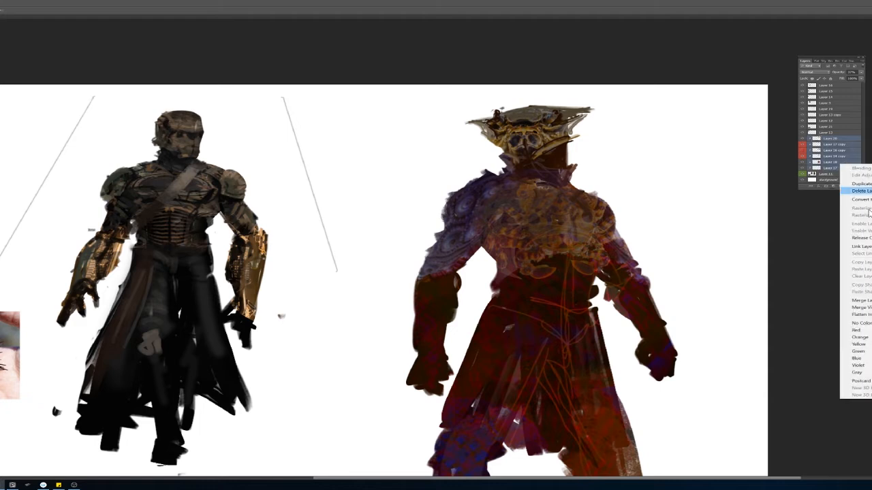
{"action": "left_click", "coordinate": [868, 331]}
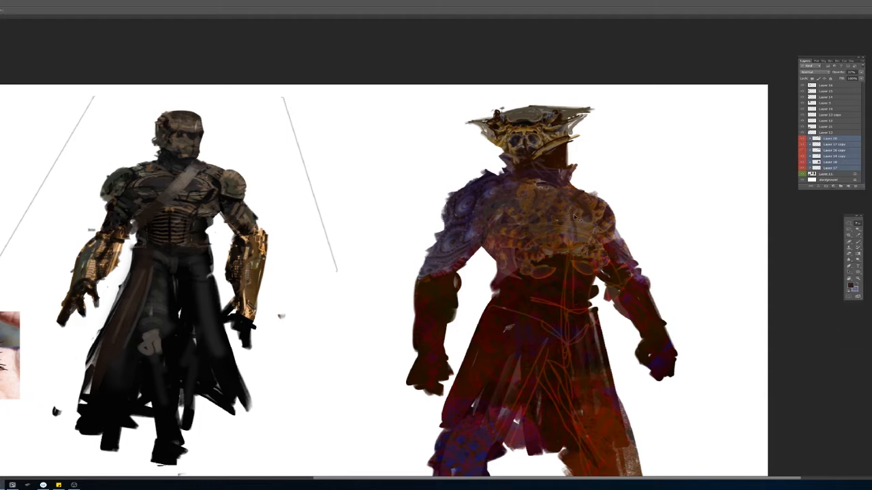
{"action": "mouse_move", "coordinate": [572, 244]}
{"action": "left_mouse_down"}
{"action": "mouse_move", "coordinate": [583, 219]}
{"action": "mouse_move", "coordinate": [564, 251]}
{"action": "mouse_move", "coordinate": [571, 232]}
{"action": "mouse_move", "coordinate": [574, 244]}
{"action": "left_mouse_up"}
{"action": "key", "text": "ctrl+z"}
{"action": "left_click", "coordinate": [840, 169]}
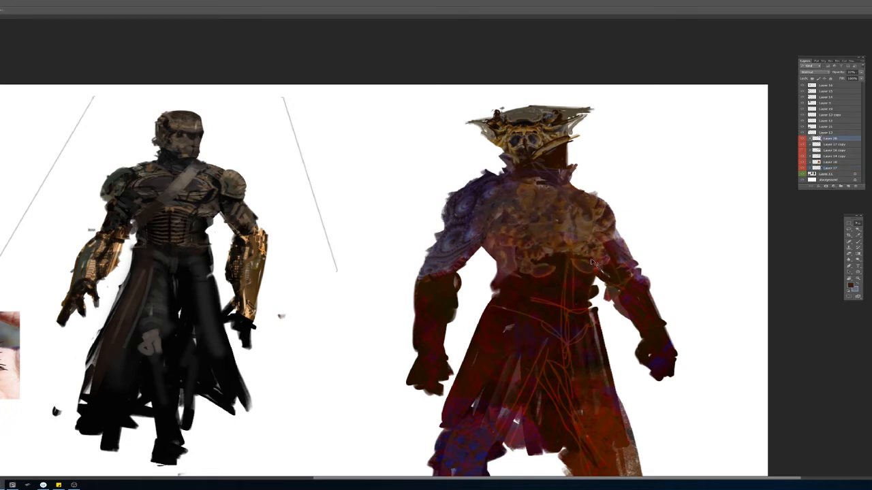
Step: Stretch the crab texture vertically so it covers the figure's torso from the collar down to the waist
{"action": "key", "text": "ctrl+t"}
{"action": "left_click_drag", "start_coordinate": [561, 273], "coordinate": [563, 335]}
{"action": "mouse_move", "coordinate": [561, 176]}
{"action": "left_mouse_down"}
{"action": "mouse_move", "coordinate": [561, 161]}
{"action": "mouse_move", "coordinate": [561, 181]}
{"action": "left_mouse_up"}
{"action": "key", "text": "Return"}
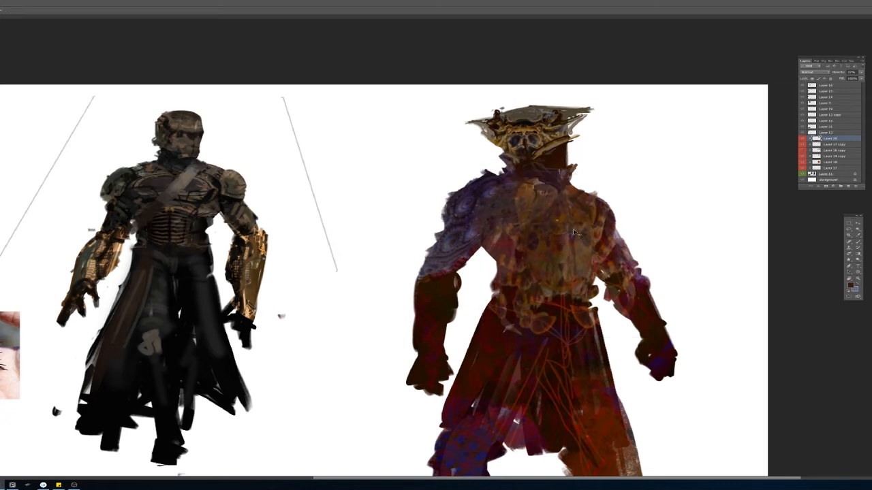
Step: Warp the crab texture to follow the curve of the chest and shoulders, and erase its lower centre over the abdomen
{"action": "key", "text": "alt+e"}
{"action": "key", "text": "a"}
{"action": "key", "text": "w"}
{"action": "left_click_drag", "start_coordinate": [572, 241], "coordinate": [576, 221]}
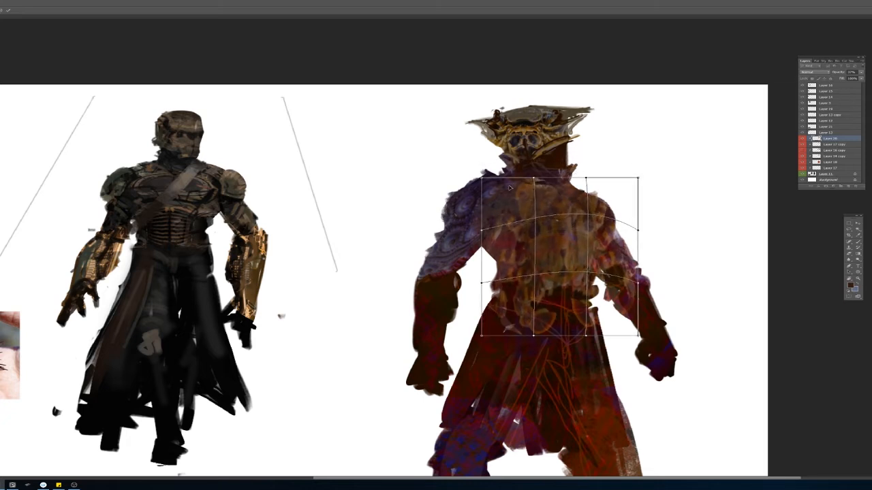
{"action": "left_click_drag", "start_coordinate": [516, 201], "coordinate": [514, 207]}
{"action": "left_click_drag", "start_coordinate": [627, 204], "coordinate": [630, 199]}
{"action": "left_click_drag", "start_coordinate": [603, 278], "coordinate": [602, 271]}
{"action": "key", "text": "Return"}
{"action": "mouse_move", "coordinate": [546, 333]}
{"action": "left_mouse_down"}
{"action": "mouse_move", "coordinate": [520, 324]}
{"action": "mouse_move", "coordinate": [534, 321]}
{"action": "mouse_move", "coordinate": [498, 287]}
{"action": "mouse_move", "coordinate": [616, 320]}
{"action": "mouse_move", "coordinate": [574, 319]}
{"action": "mouse_move", "coordinate": [552, 299]}
{"action": "mouse_move", "coordinate": [553, 279]}
{"action": "mouse_move", "coordinate": [566, 283]}
{"action": "mouse_move", "coordinate": [551, 274]}
{"action": "mouse_move", "coordinate": [572, 289]}
{"action": "left_mouse_up"}
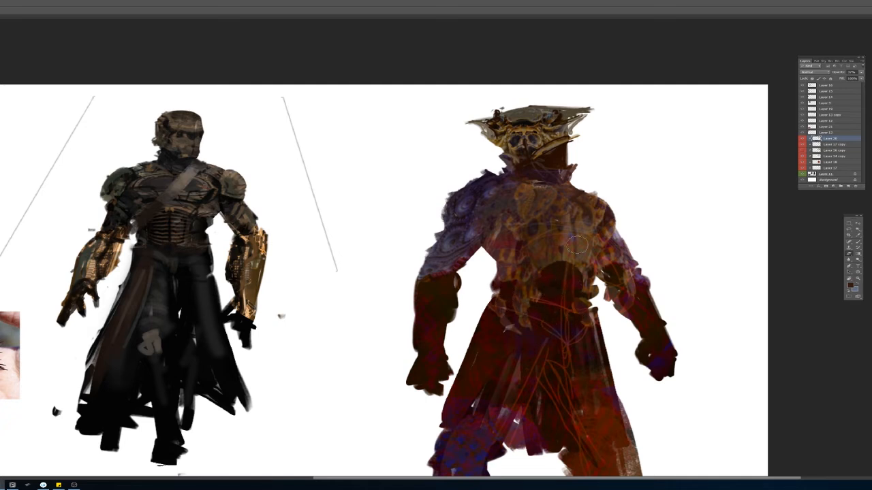
Step: Add a new layer directly beneath the crab texture layer and flip the view of the artwork horizontally
{"action": "left_click", "coordinate": [849, 185]}
{"action": "left_click_drag", "start_coordinate": [838, 139], "coordinate": [837, 141]}
{"action": "left_click_drag", "start_coordinate": [547, 196], "coordinate": [538, 191]}
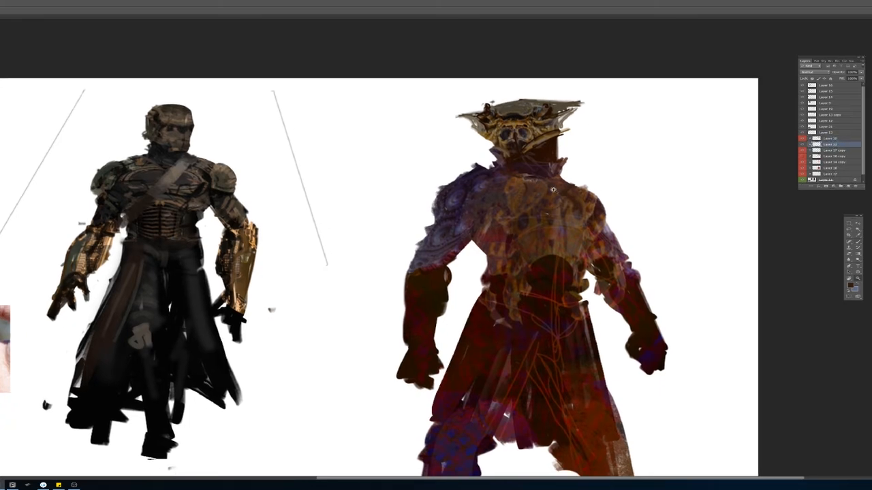
{"action": "key", "text": "z"}
{"action": "left_click_drag", "start_coordinate": [689, 171], "coordinate": [678, 172]}
{"action": "left_click_drag", "start_coordinate": [629, 155], "coordinate": [640, 166]}
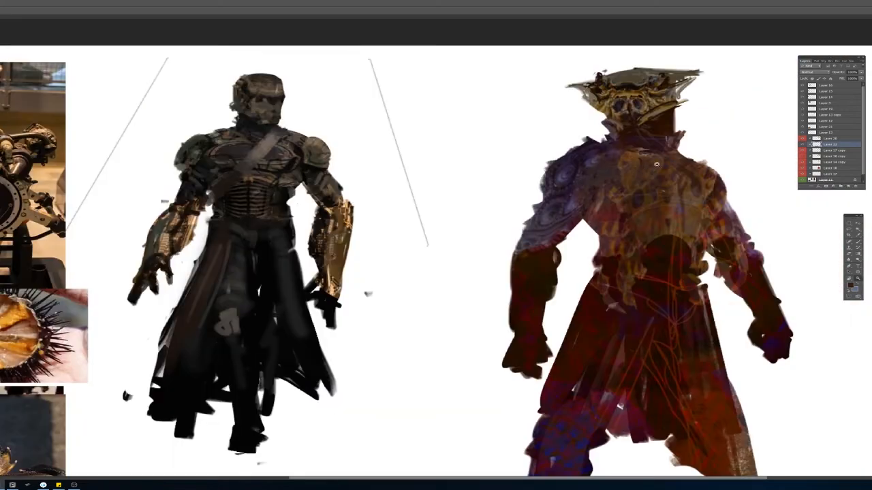
{"action": "key", "text": "F2"}
{"action": "left_click_drag", "start_coordinate": [225, 113], "coordinate": [642, 125]}
{"action": "key", "text": "b"}
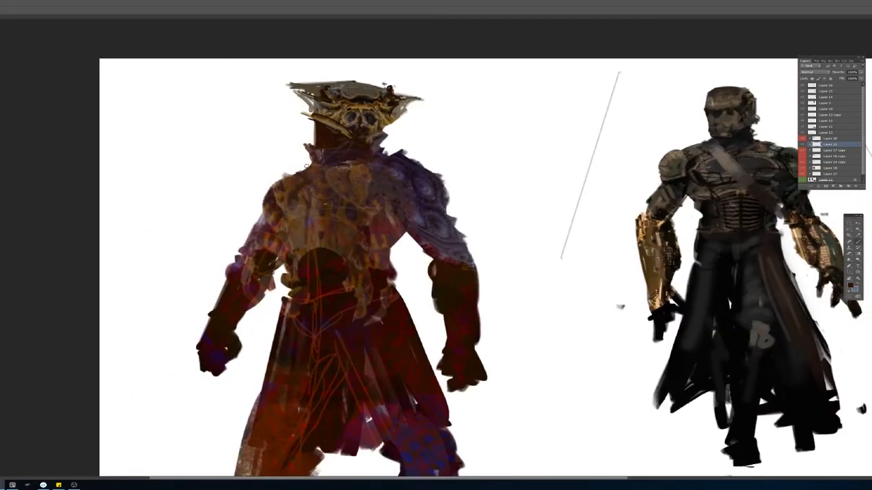
Step: Move the new layer above the red-labelled layers and paint the shoulder's outer edge and the helmet horn with sampled colours
{"action": "left_click_drag", "start_coordinate": [829, 140], "coordinate": [828, 132]}
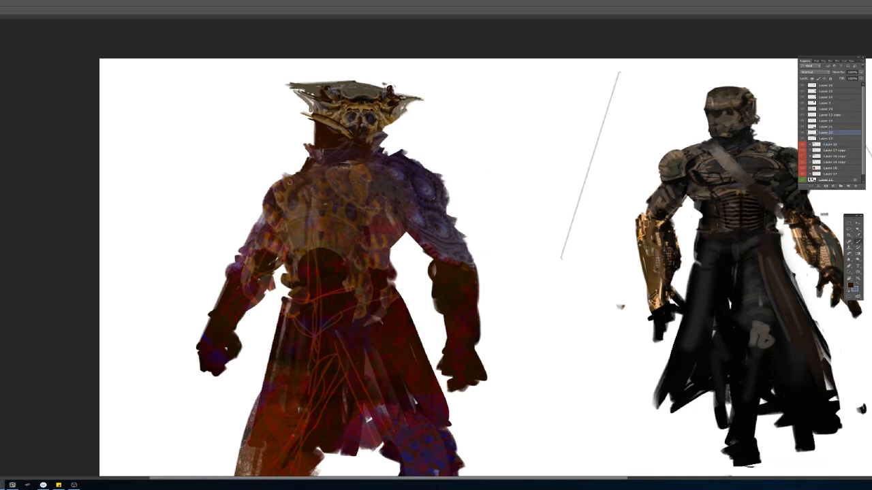
{"action": "left_click_drag", "start_coordinate": [280, 179], "coordinate": [264, 203]}
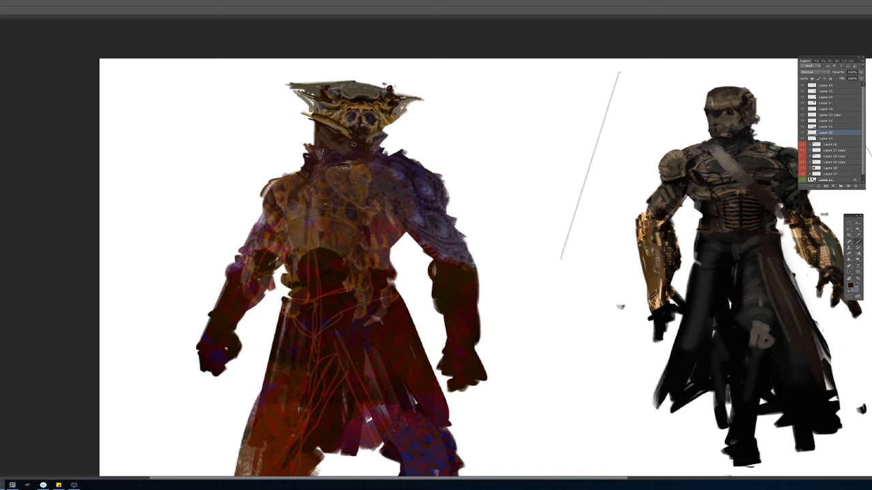
{"action": "left_click", "coordinate": [348, 89], "text": "alt"}
{"action": "left_click", "coordinate": [324, 95], "text": "alt"}
{"action": "mouse_move", "coordinate": [315, 92]}
{"action": "left_mouse_down"}
{"action": "mouse_move", "coordinate": [307, 94]}
{"action": "mouse_move", "coordinate": [310, 113]}
{"action": "left_mouse_up"}
Step: Move the paint layer to the top of the stack and paint the dark helmet horn and central face details with sampled colours
{"action": "left_click_drag", "start_coordinate": [841, 135], "coordinate": [853, 83]}
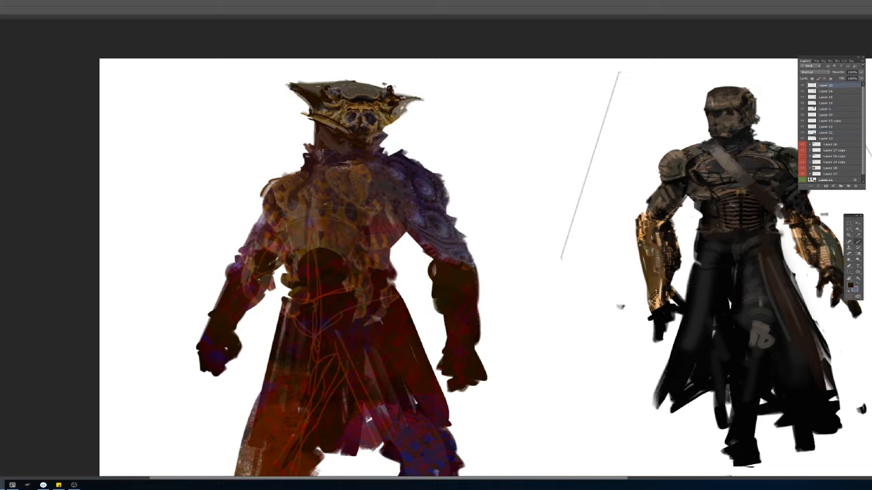
{"action": "left_click", "coordinate": [308, 96], "text": "alt"}
{"action": "mouse_move", "coordinate": [416, 101]}
{"action": "left_mouse_down"}
{"action": "mouse_move", "coordinate": [369, 86]}
{"action": "mouse_move", "coordinate": [319, 86]}
{"action": "mouse_move", "coordinate": [375, 104]}
{"action": "left_mouse_up"}
{"action": "left_click", "coordinate": [367, 93], "text": "alt"}
{"action": "key", "text": "ctrl+space"}
{"action": "left_click", "coordinate": [368, 106], "text": "alt"}
{"action": "right_click", "coordinate": [357, 112], "text": "alt"}
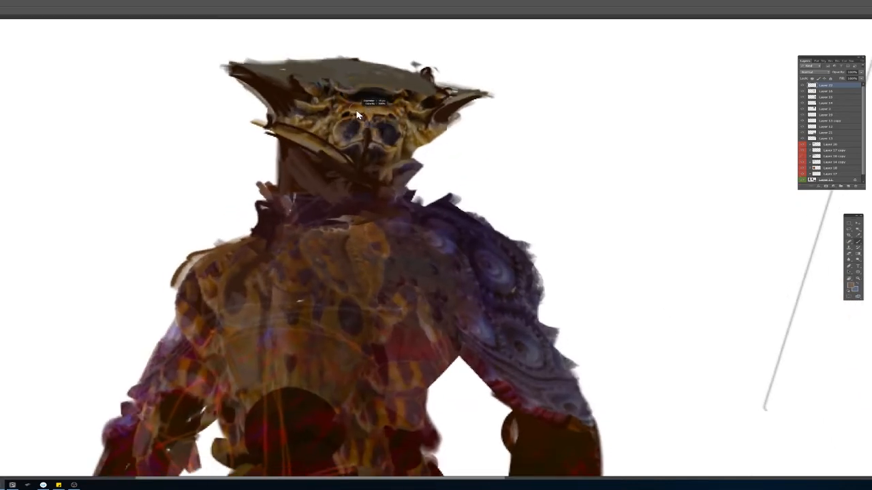
{"action": "right_click", "coordinate": [356, 111], "text": "alt"}
{"action": "left_click", "coordinate": [361, 109], "text": "alt"}
{"action": "left_click_drag", "start_coordinate": [373, 117], "coordinate": [374, 127]}
{"action": "mouse_move", "coordinate": [378, 117]}
{"action": "left_mouse_down"}
{"action": "mouse_move", "coordinate": [392, 117]}
{"action": "mouse_move", "coordinate": [377, 126]}
{"action": "left_mouse_up"}
Step: Paint two dark eye sockets under the helmet brim and place a white eye in each
{"action": "left_click", "coordinate": [366, 97], "text": "alt"}
{"action": "mouse_move", "coordinate": [309, 91]}
{"action": "left_mouse_down"}
{"action": "mouse_move", "coordinate": [329, 94]}
{"action": "mouse_move", "coordinate": [317, 99]}
{"action": "left_mouse_up"}
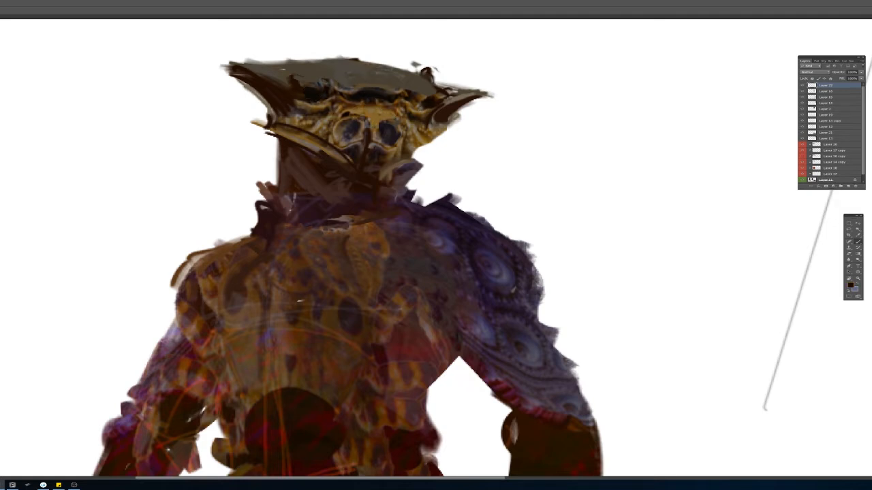
{"action": "left_click_drag", "start_coordinate": [413, 102], "coordinate": [427, 107]}
{"action": "key", "text": "x"}
{"action": "left_click", "coordinate": [313, 94]}
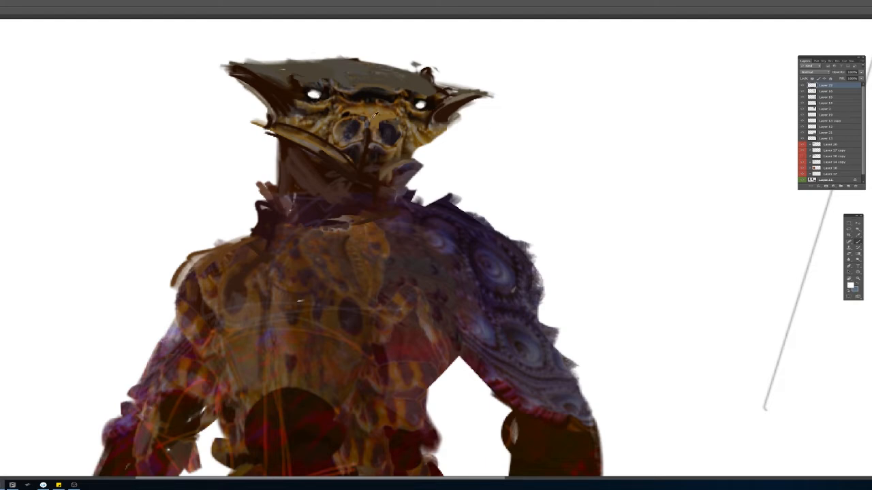
Step: Darken the face markings, jaw edge and brow beside the eye with brown sampled from the helmet
{"action": "left_click", "coordinate": [377, 97], "text": "alt"}
{"action": "mouse_move", "coordinate": [388, 124]}
{"action": "left_mouse_down"}
{"action": "mouse_move", "coordinate": [378, 139]}
{"action": "mouse_move", "coordinate": [391, 119]}
{"action": "left_mouse_up"}
{"action": "left_click_drag", "start_coordinate": [298, 134], "coordinate": [326, 149]}
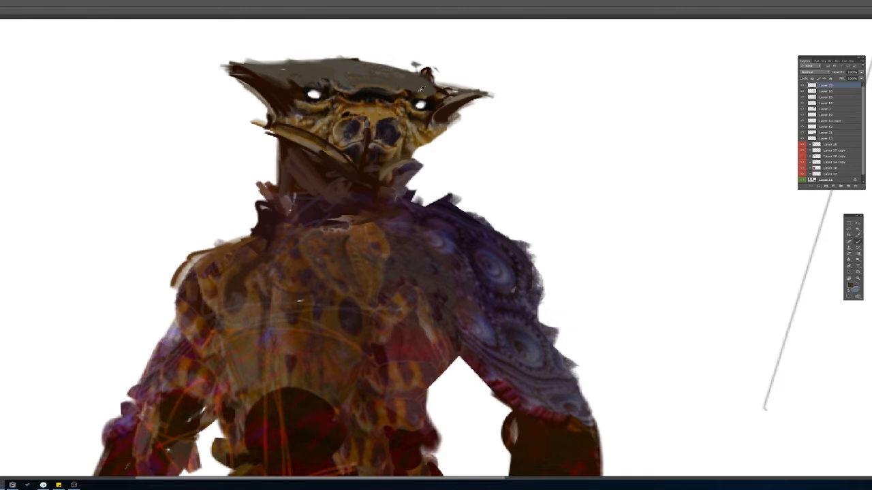
{"action": "left_click_drag", "start_coordinate": [402, 94], "coordinate": [424, 96]}
Step: Try different brushes on the torso and paint a dark brown oval over the top of the abdomen
{"action": "right_click", "coordinate": [440, 148]}
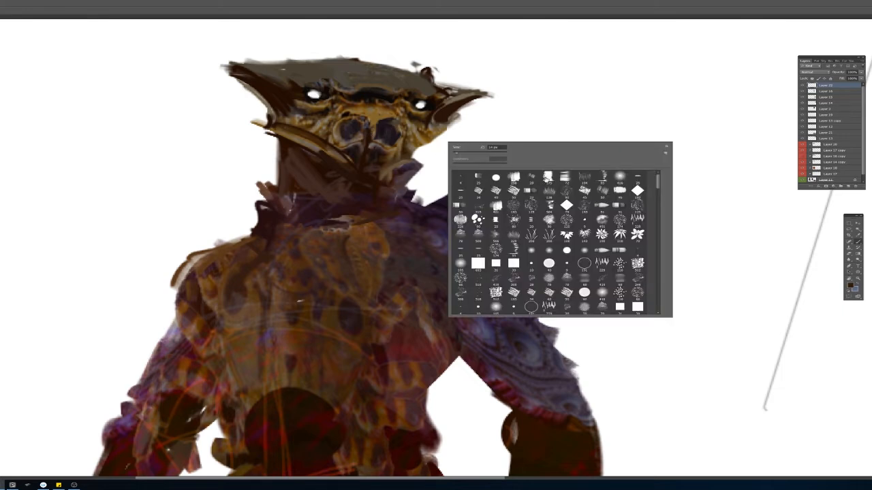
{"action": "left_click", "coordinate": [546, 179]}
{"action": "left_click", "coordinate": [563, 179]}
{"action": "left_click_drag", "start_coordinate": [298, 255], "coordinate": [270, 261]}
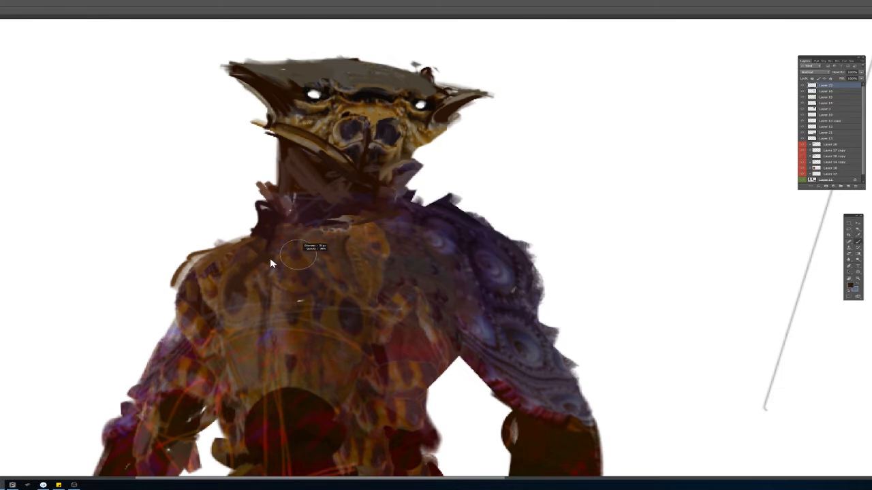
{"action": "right_click", "coordinate": [570, 262]}
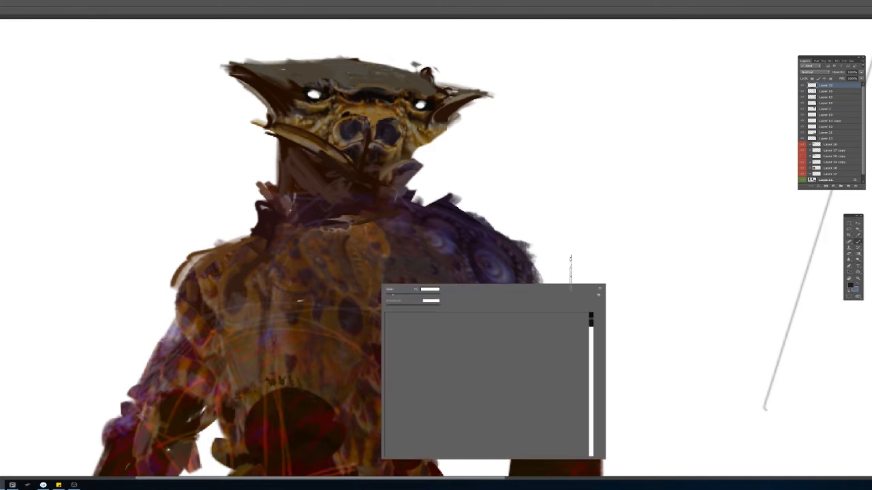
{"action": "left_click", "coordinate": [448, 321]}
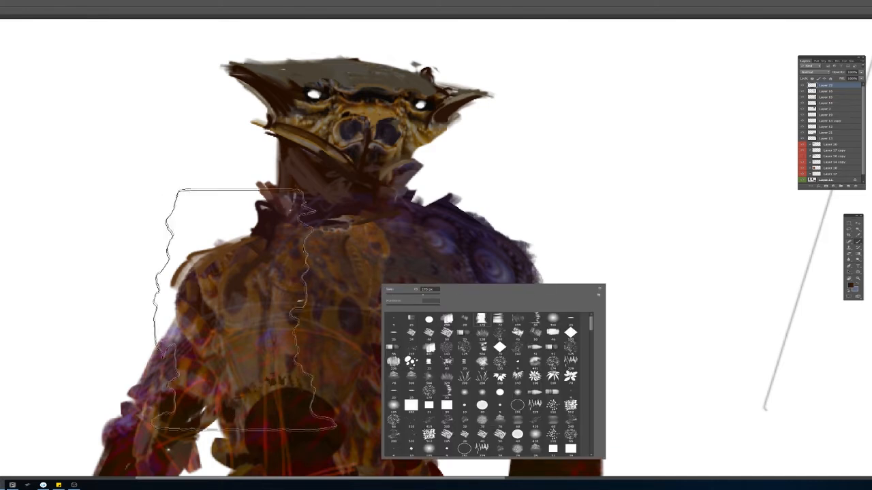
{"action": "left_click_drag", "start_coordinate": [329, 351], "coordinate": [257, 359]}
{"action": "left_click_drag", "start_coordinate": [232, 402], "coordinate": [331, 418]}
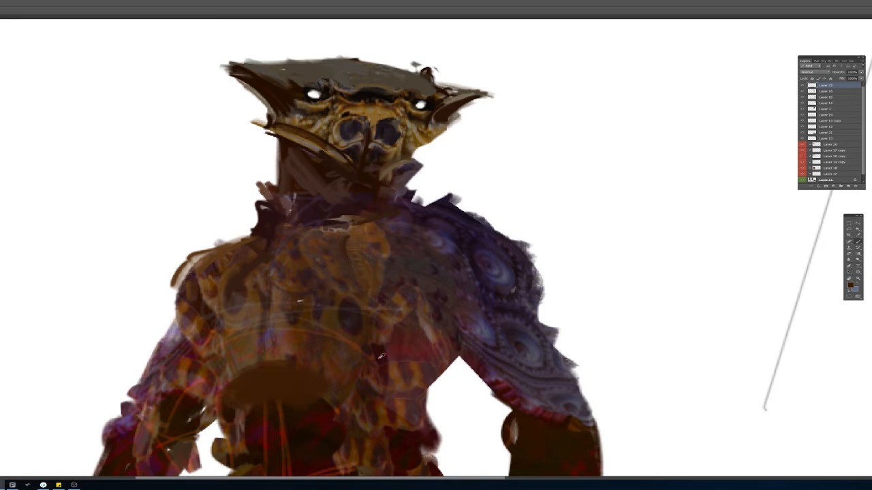
Step: Paint ochre sampled from the face down the ridge between the dark markings on the crab face
{"action": "left_click_drag", "start_coordinate": [402, 299], "coordinate": [344, 202]}
{"action": "left_click", "coordinate": [413, 172], "text": "alt"}
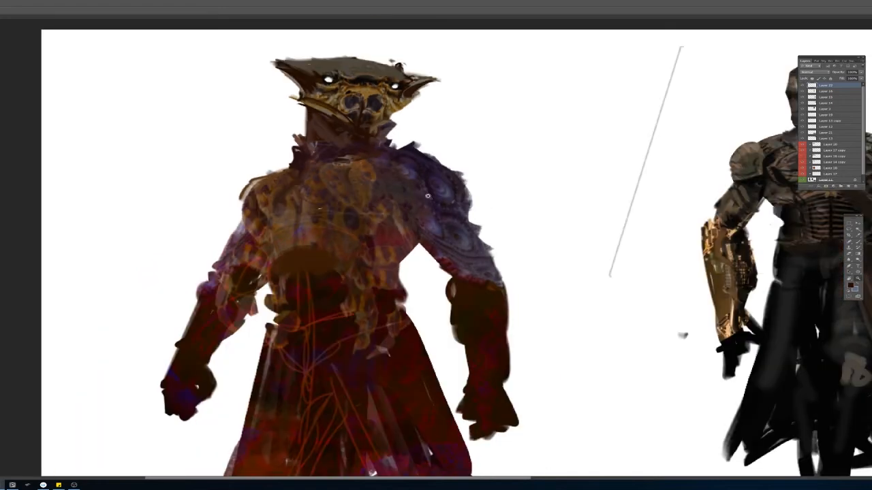
{"action": "left_click", "coordinate": [373, 94], "text": "ctrl"}
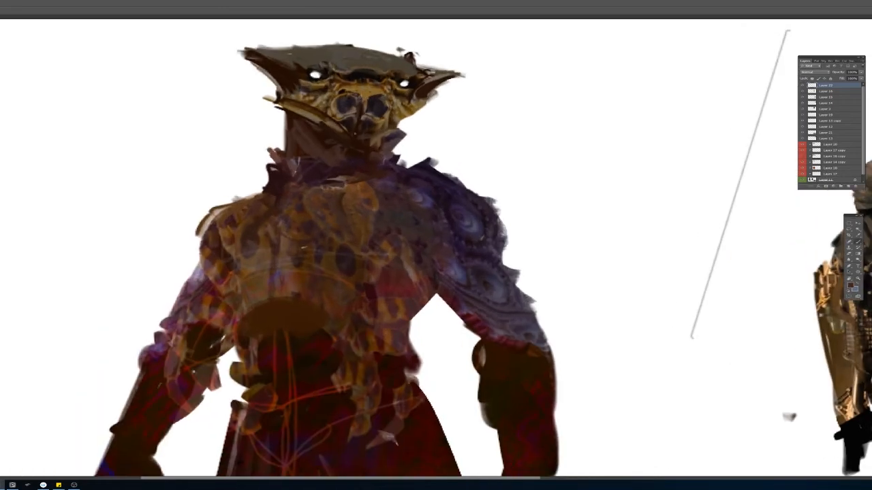
{"action": "left_click", "coordinate": [360, 96], "text": "alt"}
{"action": "left_click_drag", "start_coordinate": [362, 98], "coordinate": [363, 116]}
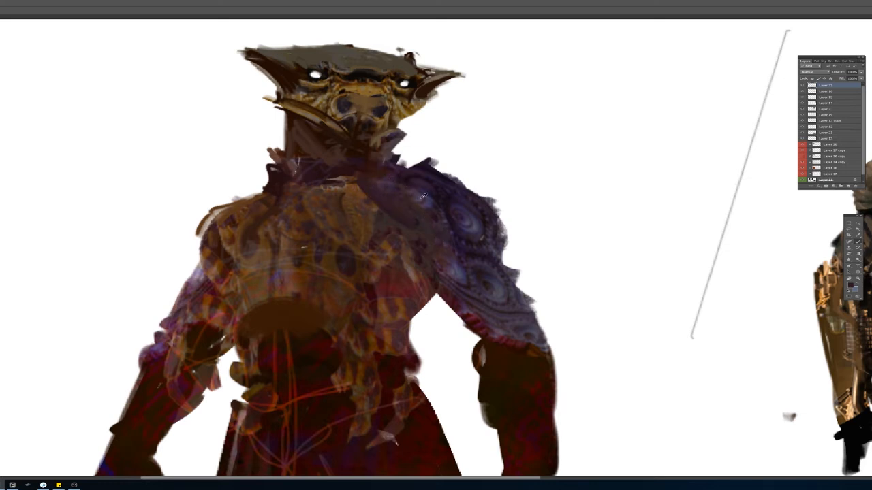
Step: Paint purple marks on the shell shoulder and a dark brown diagonal edge where it crosses the chest
{"action": "mouse_move", "coordinate": [376, 188]}
{"action": "left_mouse_down"}
{"action": "mouse_move", "coordinate": [414, 223]}
{"action": "mouse_move", "coordinate": [418, 250]}
{"action": "left_mouse_up"}
{"action": "right_click", "coordinate": [395, 226]}
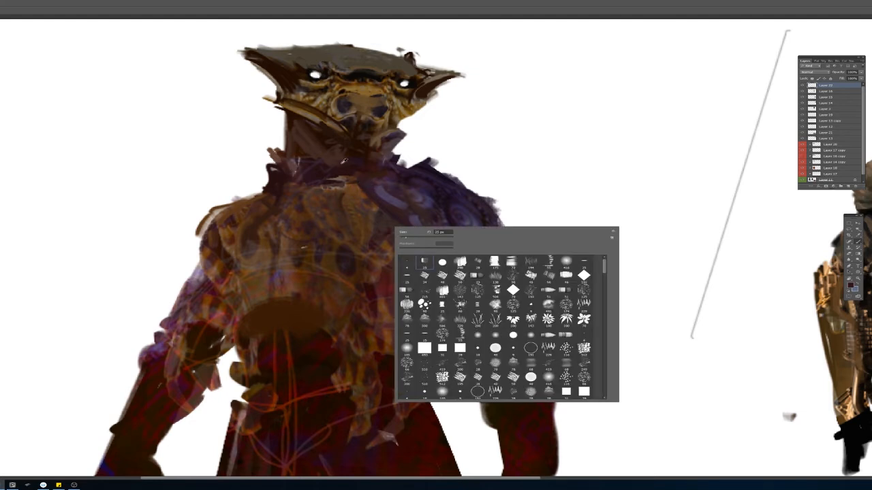
{"action": "left_click", "coordinate": [343, 163], "text": "alt"}
{"action": "left_click_drag", "start_coordinate": [371, 188], "coordinate": [401, 187]}
{"action": "key", "text": "ctrl+z"}
{"action": "left_click_drag", "start_coordinate": [348, 182], "coordinate": [419, 278]}
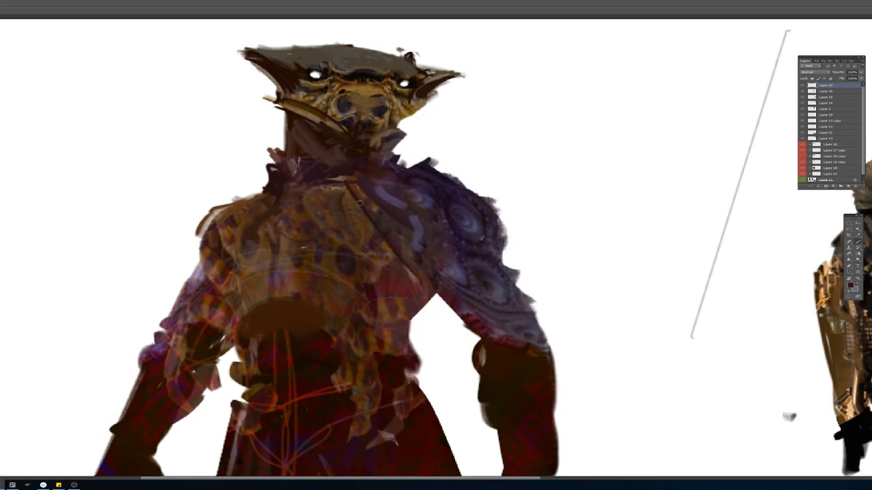
{"action": "mouse_move", "coordinate": [359, 203]}
{"action": "left_mouse_down"}
{"action": "mouse_move", "coordinate": [478, 315]}
{"action": "mouse_move", "coordinate": [455, 275]}
{"action": "left_mouse_up"}
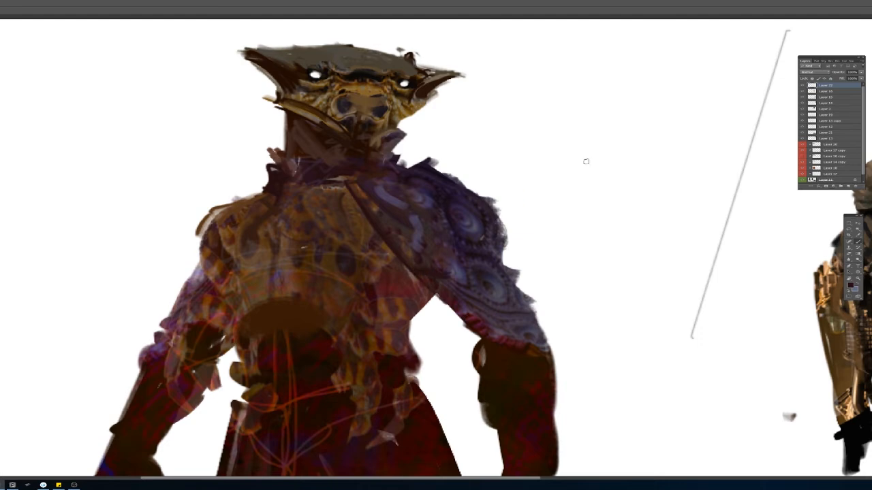
Step: Flip the view back and extend the purple shell sleeve into a pointed tip past the elbow
{"action": "key", "text": "F2"}
{"action": "key", "text": "z"}
{"action": "left_click", "coordinate": [622, 171], "text": "alt"}
{"action": "left_click_drag", "start_coordinate": [722, 197], "coordinate": [286, 205]}
{"action": "left_click_drag", "start_coordinate": [842, 222], "coordinate": [585, 224]}
{"action": "left_click", "coordinate": [504, 244]}
{"action": "left_click_drag", "start_coordinate": [465, 293], "coordinate": [462, 230]}
{"action": "key", "text": "b"}
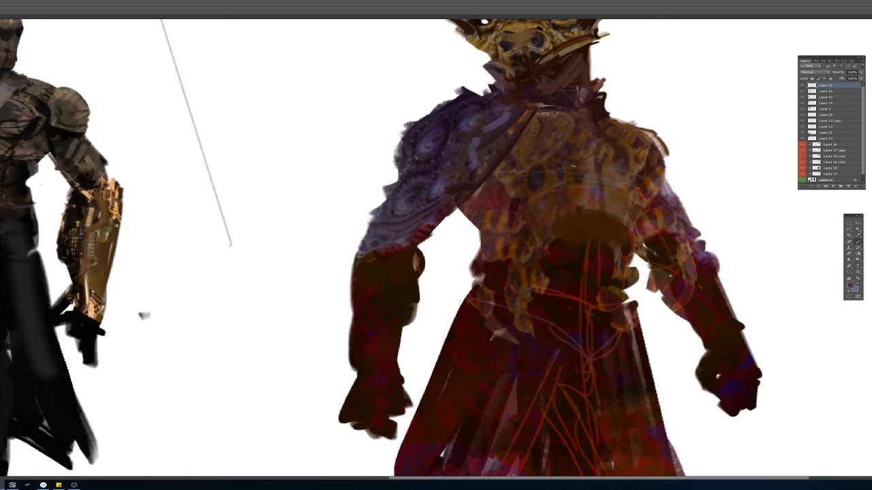
{"action": "mouse_move", "coordinate": [372, 221]}
{"action": "left_mouse_down"}
{"action": "mouse_move", "coordinate": [348, 260]}
{"action": "mouse_move", "coordinate": [362, 259]}
{"action": "mouse_move", "coordinate": [344, 258]}
{"action": "left_mouse_up"}
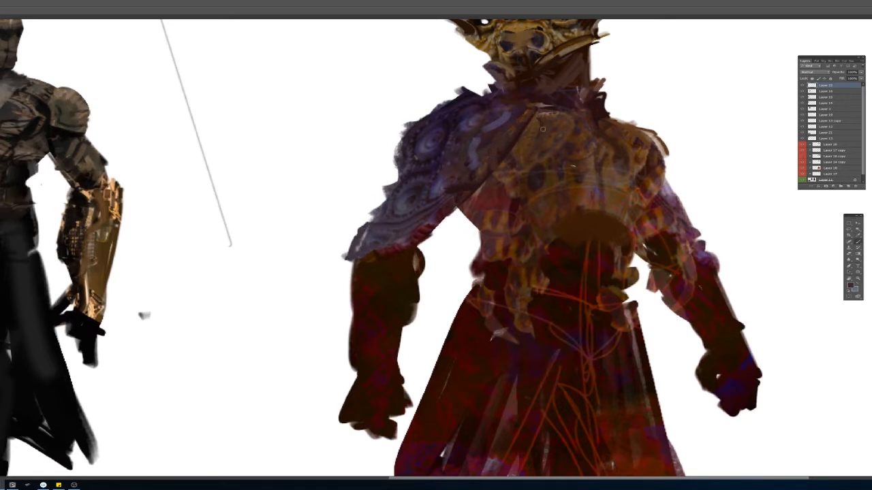
Step: Paint dark lines along the shell mantle's chest edge and around the collar to outline overlapping armour plates
{"action": "mouse_move", "coordinate": [518, 110]}
{"action": "left_mouse_down"}
{"action": "mouse_move", "coordinate": [462, 172]}
{"action": "mouse_move", "coordinate": [463, 197]}
{"action": "left_mouse_up"}
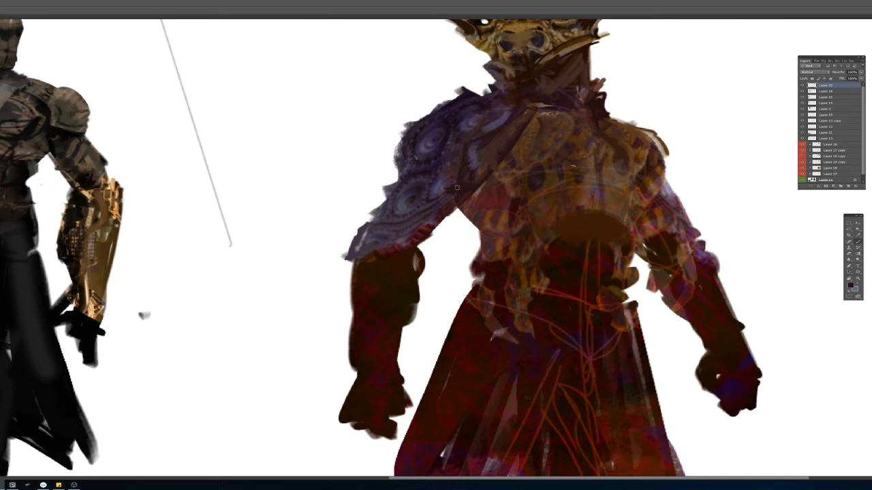
{"action": "left_click_drag", "start_coordinate": [472, 160], "coordinate": [482, 170]}
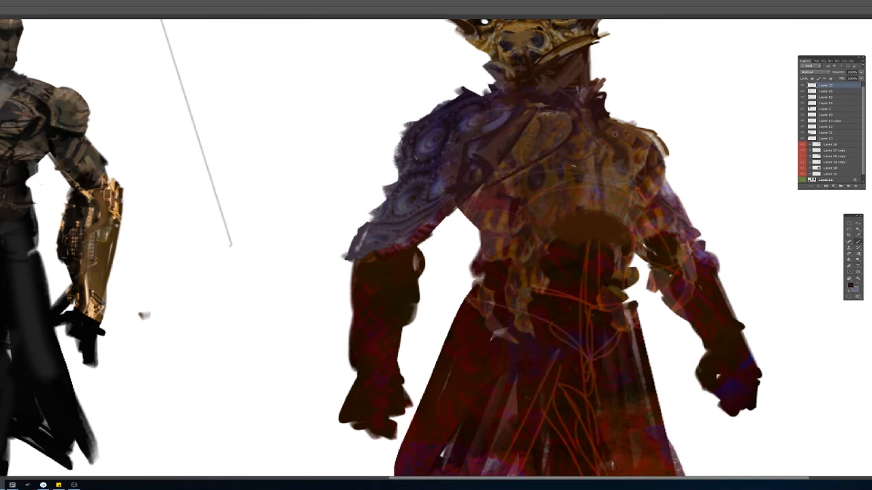
{"action": "left_click_drag", "start_coordinate": [613, 117], "coordinate": [638, 170]}
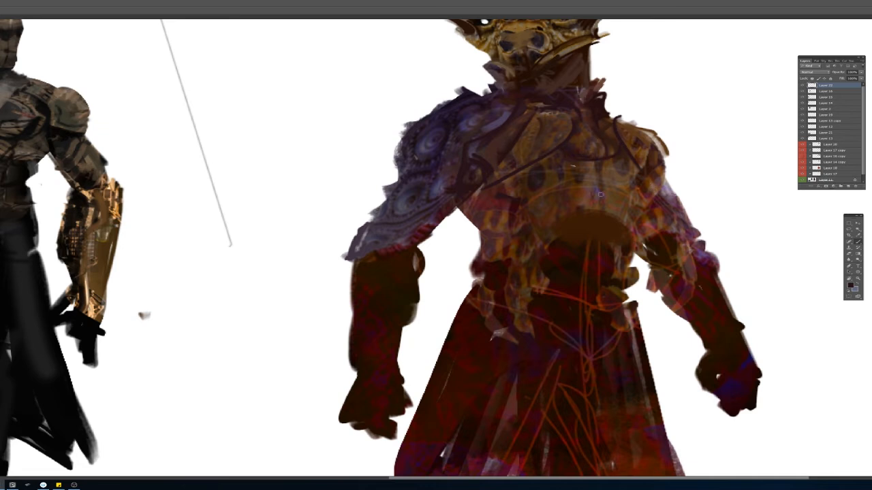
Step: Paint dark curved plate edges across the crab-textured chest and around the top of the abdomen
{"action": "mouse_move", "coordinate": [525, 220]}
{"action": "left_mouse_down"}
{"action": "mouse_move", "coordinate": [609, 185]}
{"action": "mouse_move", "coordinate": [625, 199]}
{"action": "left_mouse_up"}
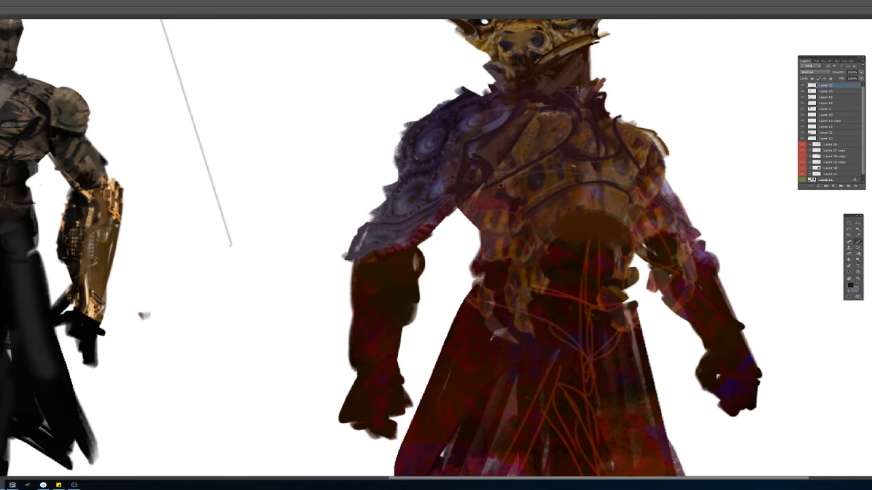
{"action": "mouse_move", "coordinate": [479, 244]}
{"action": "left_mouse_down"}
{"action": "mouse_move", "coordinate": [545, 223]}
{"action": "mouse_move", "coordinate": [576, 224]}
{"action": "mouse_move", "coordinate": [550, 242]}
{"action": "mouse_move", "coordinate": [592, 225]}
{"action": "mouse_move", "coordinate": [625, 248]}
{"action": "mouse_move", "coordinate": [656, 239]}
{"action": "left_mouse_up"}
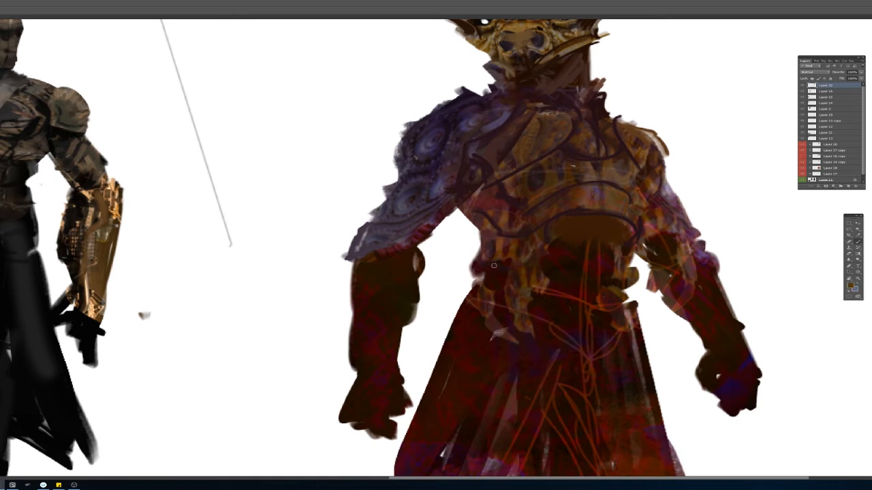
{"action": "left_click_drag", "start_coordinate": [543, 308], "coordinate": [534, 250]}
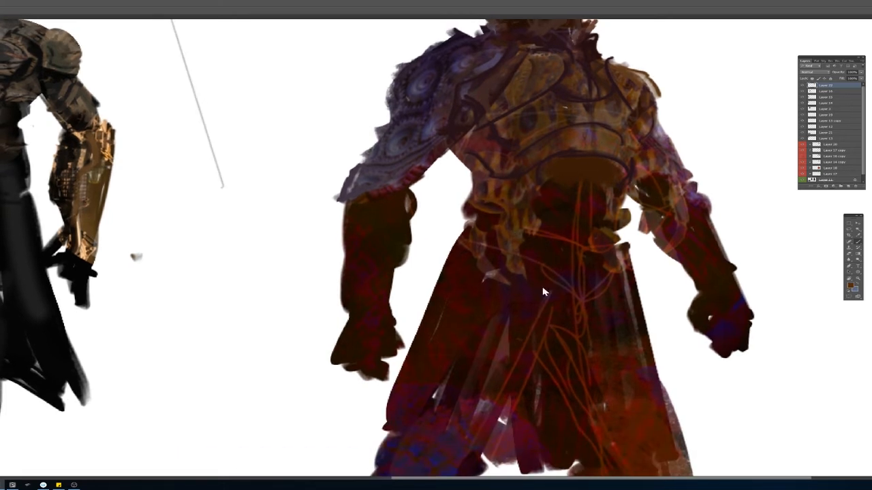
Step: Cover the forearm below the shell sleeve with ochre-brown strokes sampled from the chest
{"action": "left_click", "coordinate": [400, 176], "text": "alt"}
{"action": "left_click", "coordinate": [600, 136], "text": "alt"}
{"action": "left_click", "coordinate": [373, 200], "text": "alt"}
{"action": "mouse_move", "coordinate": [393, 185]}
{"action": "left_mouse_down"}
{"action": "mouse_move", "coordinate": [347, 223]}
{"action": "mouse_move", "coordinate": [345, 268]}
{"action": "mouse_move", "coordinate": [348, 240]}
{"action": "left_mouse_up"}
{"action": "left_click", "coordinate": [394, 197], "text": "alt"}
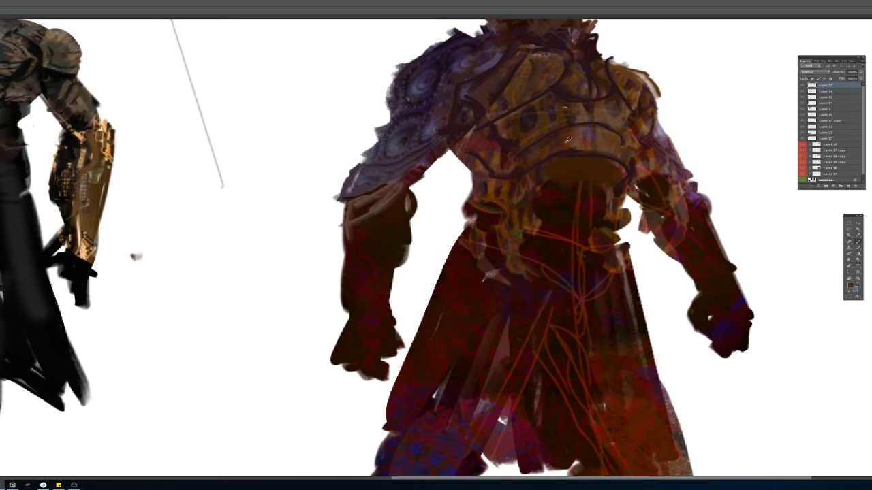
{"action": "left_click", "coordinate": [515, 148], "text": "alt"}
{"action": "left_click_drag", "start_coordinate": [347, 209], "coordinate": [344, 261]}
{"action": "mouse_move", "coordinate": [352, 302]}
{"action": "left_mouse_down"}
{"action": "mouse_move", "coordinate": [361, 213]}
{"action": "mouse_move", "coordinate": [369, 274]}
{"action": "left_mouse_up"}
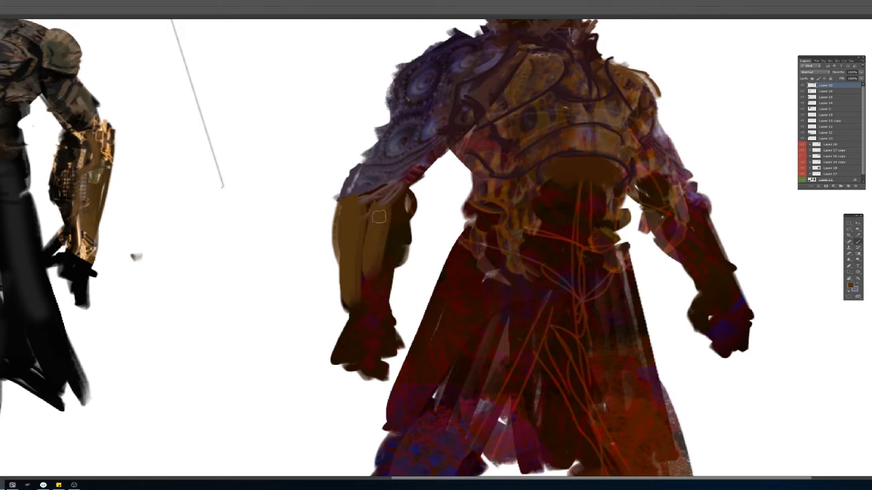
{"action": "left_click_drag", "start_coordinate": [379, 217], "coordinate": [359, 278]}
Step: Paint purple streaks sampled from the shell sleeve down the ochre forearm and around its upper edge
{"action": "left_click", "coordinate": [398, 161], "text": "alt"}
{"action": "mouse_move", "coordinate": [347, 216]}
{"action": "left_mouse_down"}
{"action": "mouse_move", "coordinate": [350, 248]}
{"action": "mouse_move", "coordinate": [338, 264]}
{"action": "left_mouse_up"}
{"action": "left_click_drag", "start_coordinate": [382, 216], "coordinate": [349, 324]}
{"action": "left_click", "coordinate": [406, 164], "text": "alt"}
{"action": "mouse_move", "coordinate": [391, 191]}
{"action": "left_mouse_down"}
{"action": "mouse_move", "coordinate": [362, 207]}
{"action": "mouse_move", "coordinate": [359, 196]}
{"action": "left_mouse_up"}
{"action": "left_click_drag", "start_coordinate": [407, 200], "coordinate": [373, 255]}
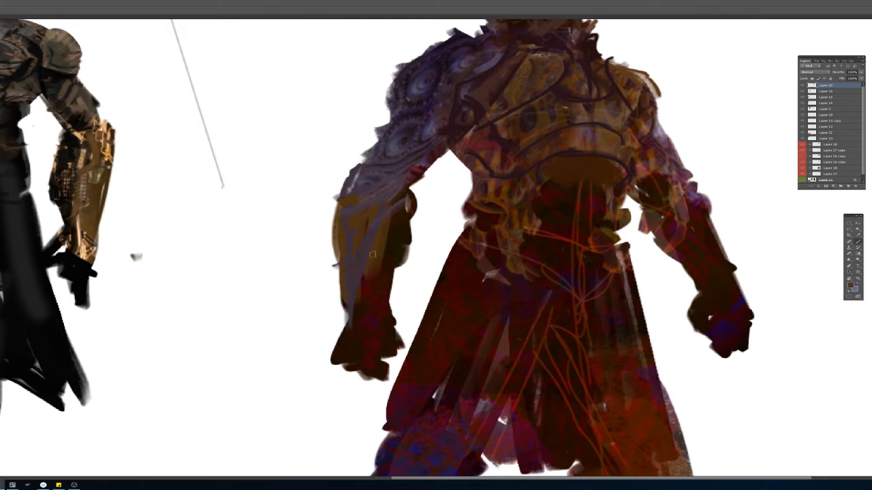
Step: Paint dark brown overlapping strokes across the elbow where the shell sleeve meets the forearm
{"action": "left_click", "coordinate": [401, 227], "text": "alt"}
{"action": "left_click_drag", "start_coordinate": [409, 177], "coordinate": [358, 198]}
{"action": "left_click_drag", "start_coordinate": [395, 203], "coordinate": [388, 212]}
{"action": "mouse_move", "coordinate": [405, 175]}
{"action": "left_mouse_down"}
{"action": "mouse_move", "coordinate": [360, 194]}
{"action": "mouse_move", "coordinate": [357, 182]}
{"action": "left_mouse_up"}
{"action": "mouse_move", "coordinate": [405, 171]}
{"action": "left_mouse_down"}
{"action": "mouse_move", "coordinate": [366, 174]}
{"action": "mouse_move", "coordinate": [417, 159]}
{"action": "left_mouse_up"}
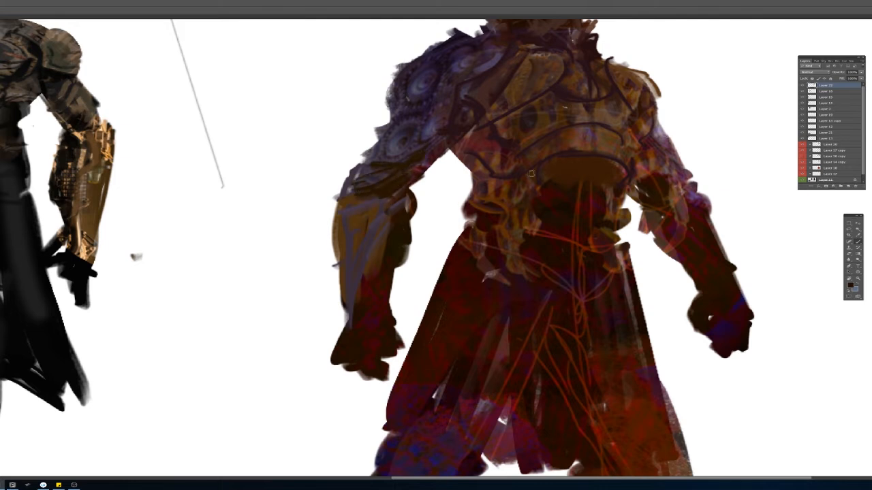
Step: Extend the outer edge of the opposite upper arm with pale purple strokes
{"action": "left_click_drag", "start_coordinate": [662, 141], "coordinate": [694, 197]}
{"action": "left_click", "coordinate": [697, 188], "text": "alt"}
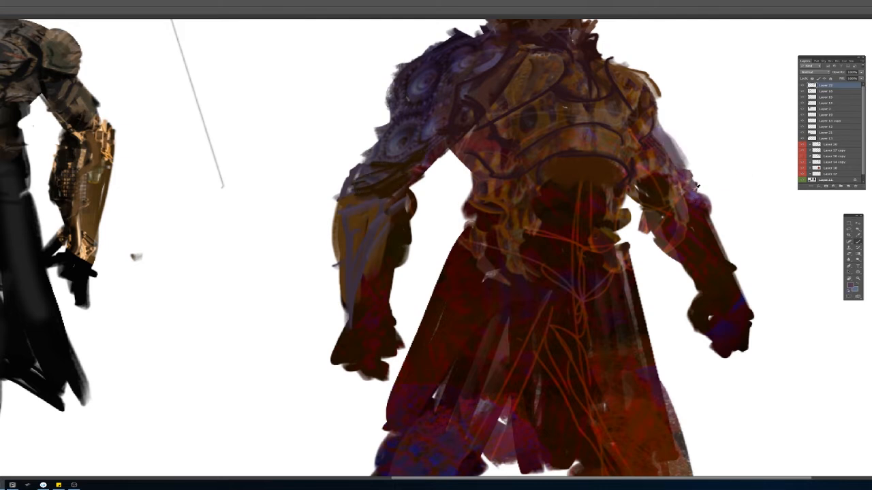
{"action": "mouse_move", "coordinate": [658, 121]}
{"action": "left_mouse_down"}
{"action": "mouse_move", "coordinate": [690, 185]}
{"action": "mouse_move", "coordinate": [667, 133]}
{"action": "left_mouse_up"}
Step: Paint brown shading and dark outlines on the opposite shoulder to shape it as a rounded armour plate
{"action": "left_click", "coordinate": [626, 76], "text": "alt"}
{"action": "left_click_drag", "start_coordinate": [618, 70], "coordinate": [665, 119]}
{"action": "left_click_drag", "start_coordinate": [643, 67], "coordinate": [611, 59]}
{"action": "left_click_drag", "start_coordinate": [634, 90], "coordinate": [632, 109]}
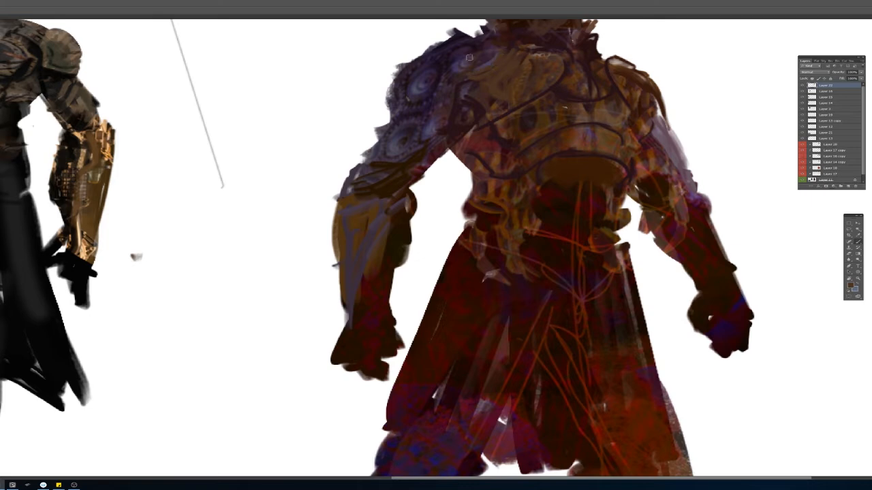
Step: Darken the shell shoulder with deep purple and brown tones to blend it into the chest
{"action": "mouse_move", "coordinate": [640, 107]}
{"action": "left_mouse_down"}
{"action": "mouse_move", "coordinate": [579, 102]}
{"action": "mouse_move", "coordinate": [506, 156]}
{"action": "mouse_move", "coordinate": [515, 153]}
{"action": "mouse_move", "coordinate": [483, 155]}
{"action": "mouse_move", "coordinate": [436, 182]}
{"action": "mouse_move", "coordinate": [438, 172]}
{"action": "mouse_move", "coordinate": [433, 185]}
{"action": "left_mouse_up"}
{"action": "left_click", "coordinate": [432, 198], "text": "alt"}
{"action": "left_click", "coordinate": [418, 232], "text": "alt"}
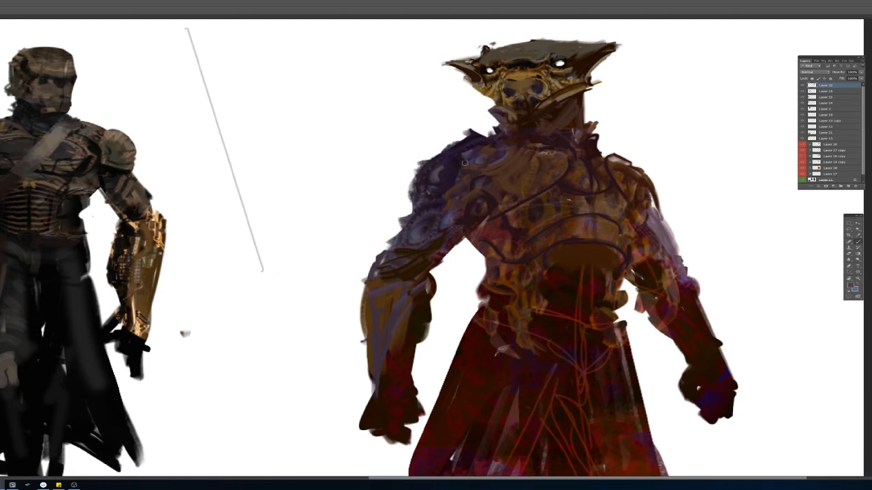
Step: Paint dark strokes beneath the crab face's jaw and across the neck to define the raised collar
{"action": "left_click", "coordinate": [533, 139], "text": "alt"}
{"action": "scroll", "coordinate": [514, 79], "scroll_direction": "up", "scroll_amount": 3}
{"action": "mouse_move", "coordinate": [535, 69]}
{"action": "left_mouse_down"}
{"action": "mouse_move", "coordinate": [527, 69]}
{"action": "mouse_move", "coordinate": [540, 99]}
{"action": "mouse_move", "coordinate": [542, 87]}
{"action": "left_mouse_up"}
{"action": "left_click", "coordinate": [529, 52], "text": "alt"}
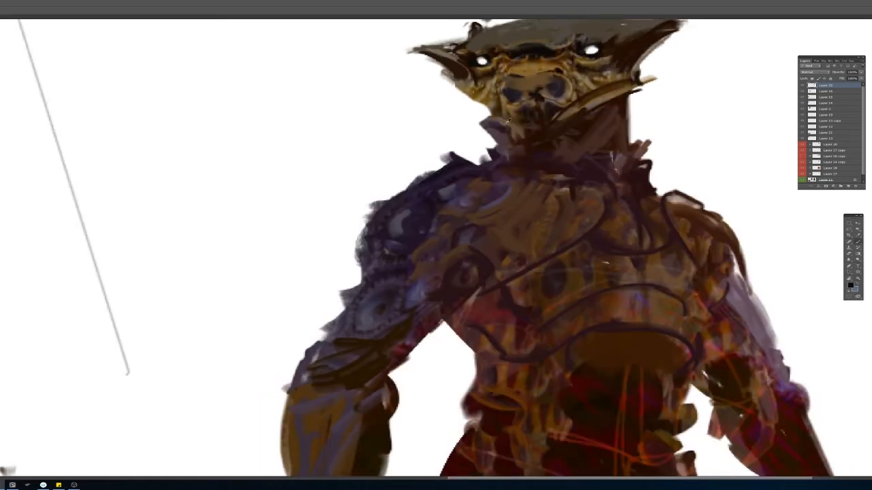
{"action": "left_click_drag", "start_coordinate": [496, 116], "coordinate": [523, 137]}
{"action": "left_click_drag", "start_coordinate": [501, 123], "coordinate": [517, 153]}
{"action": "left_click_drag", "start_coordinate": [583, 139], "coordinate": [564, 160]}
{"action": "left_click", "coordinate": [610, 128], "text": "alt"}
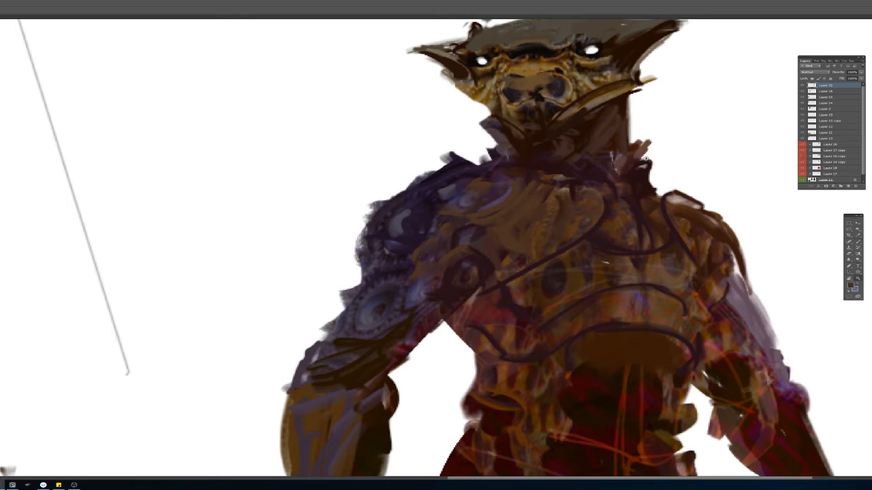
Step: Paint over the crab face's white eyes with dark tones and an angled ochre eye stalk
{"action": "key", "text": "ctrl+0"}
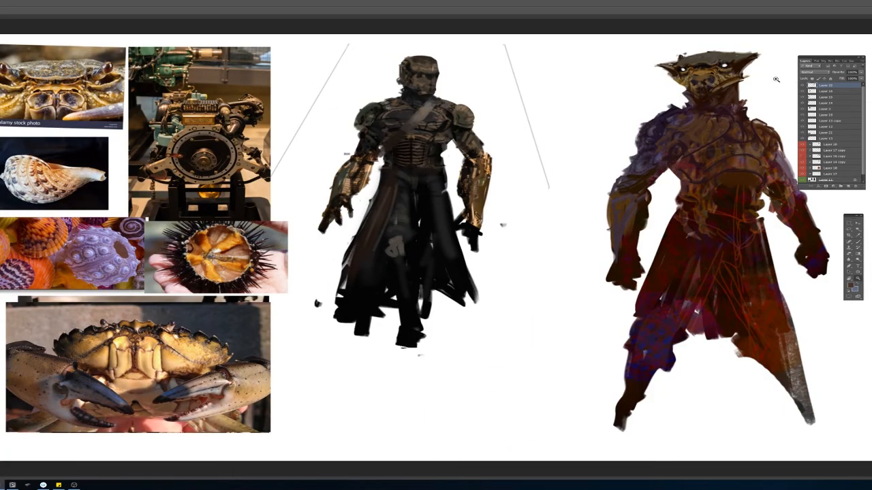
{"action": "left_click_drag", "start_coordinate": [713, 52], "coordinate": [743, 85]}
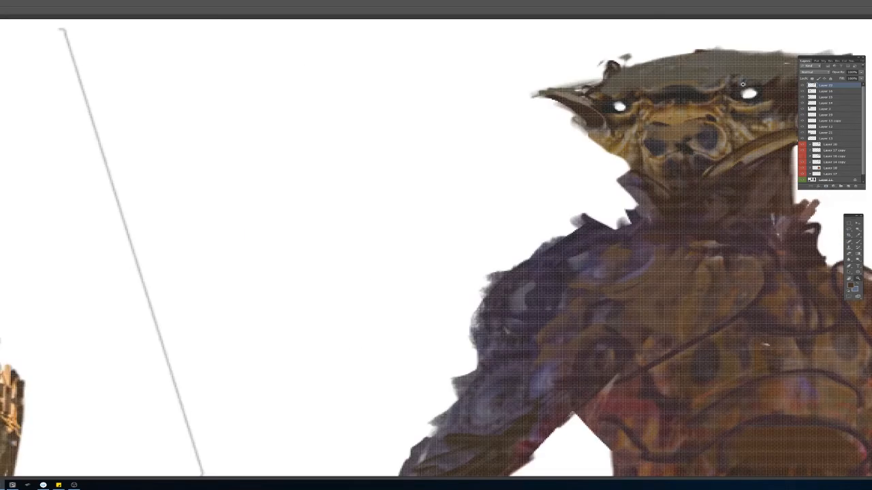
{"action": "left_click_drag", "start_coordinate": [688, 100], "coordinate": [514, 153]}
{"action": "left_click_drag", "start_coordinate": [601, 131], "coordinate": [580, 139]}
{"action": "left_click", "coordinate": [582, 146], "text": "alt"}
{"action": "left_click_drag", "start_coordinate": [455, 157], "coordinate": [479, 153]}
{"action": "left_click", "coordinate": [565, 148], "text": "alt"}
{"action": "mouse_move", "coordinate": [583, 130]}
{"action": "left_mouse_down"}
{"action": "mouse_move", "coordinate": [578, 140]}
{"action": "mouse_move", "coordinate": [583, 128]}
{"action": "left_mouse_up"}
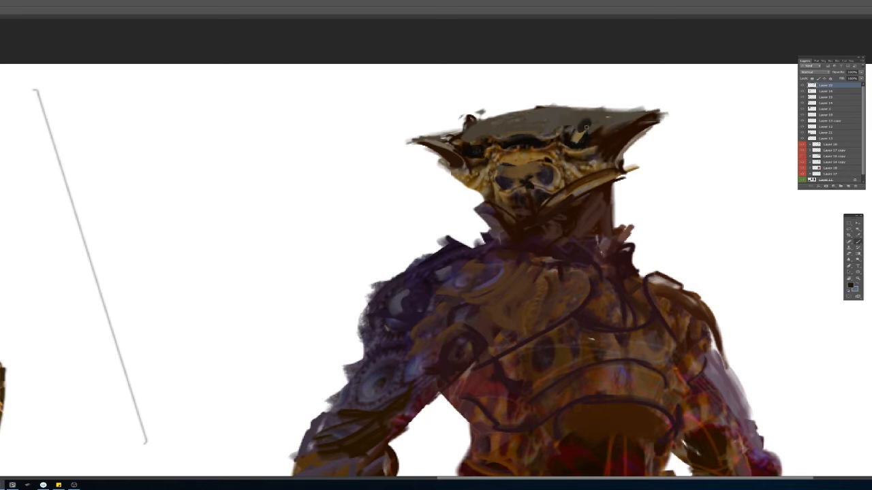
Step: Paint small white highlights on the raised eyes and a dark line down the middle of the crab face
{"action": "left_click", "coordinate": [613, 94], "text": "alt"}
{"action": "mouse_move", "coordinate": [472, 136]}
{"action": "left_mouse_down"}
{"action": "mouse_move", "coordinate": [486, 148]}
{"action": "mouse_move", "coordinate": [470, 135]}
{"action": "left_mouse_up"}
{"action": "key", "text": "ctrl+z"}
{"action": "left_click", "coordinate": [495, 104], "text": "alt"}
{"action": "key", "text": "ctrl+z"}
{"action": "left_click", "coordinate": [544, 212], "text": "alt"}
{"action": "left_click", "coordinate": [520, 143], "text": "alt"}
{"action": "mouse_move", "coordinate": [521, 159]}
{"action": "left_mouse_down"}
{"action": "mouse_move", "coordinate": [542, 161]}
{"action": "mouse_move", "coordinate": [517, 162]}
{"action": "mouse_move", "coordinate": [522, 193]}
{"action": "left_mouse_up"}
{"action": "key", "text": "ctrl+z"}
Step: Extend both ends of the headpiece into long thin points using its dark grey
{"action": "left_click", "coordinate": [659, 115], "text": "alt"}
{"action": "mouse_move", "coordinate": [649, 119]}
{"action": "left_mouse_down"}
{"action": "mouse_move", "coordinate": [709, 105]}
{"action": "mouse_move", "coordinate": [659, 117]}
{"action": "left_mouse_up"}
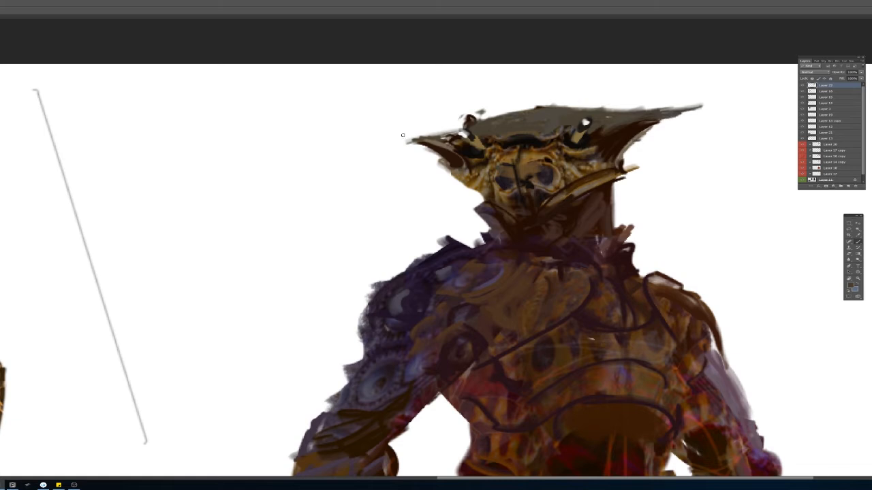
{"action": "mouse_move", "coordinate": [371, 150]}
{"action": "left_mouse_down"}
{"action": "mouse_move", "coordinate": [436, 136]}
{"action": "mouse_move", "coordinate": [388, 141]}
{"action": "left_mouse_up"}
{"action": "key", "text": "ctrl+z"}
Step: Paint dark strokes on the shell shoulder, the upper chest and the opposite shoulder plate's edge
{"action": "left_click", "coordinate": [418, 266], "text": "alt"}
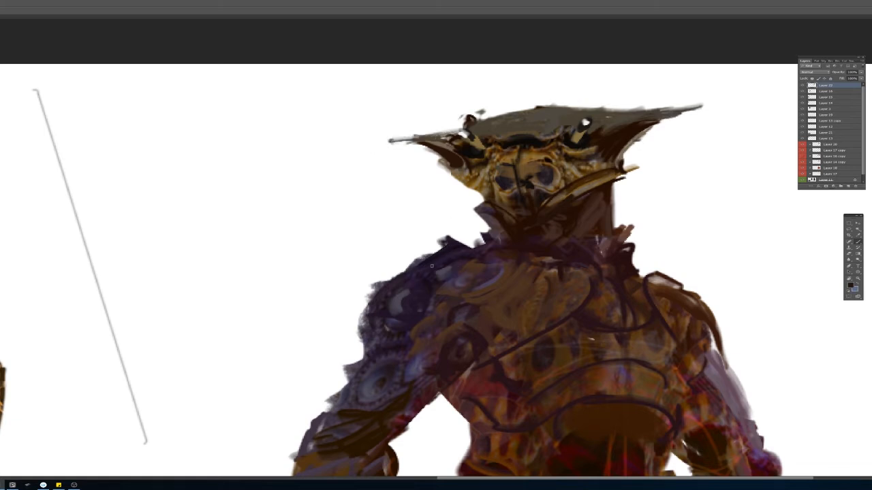
{"action": "left_click_drag", "start_coordinate": [424, 262], "coordinate": [389, 274]}
{"action": "left_click", "coordinate": [571, 284], "text": "alt"}
{"action": "mouse_move", "coordinate": [550, 288]}
{"action": "left_mouse_down"}
{"action": "mouse_move", "coordinate": [547, 250]}
{"action": "mouse_move", "coordinate": [524, 264]}
{"action": "mouse_move", "coordinate": [537, 275]}
{"action": "mouse_move", "coordinate": [538, 297]}
{"action": "left_mouse_up"}
{"action": "left_click", "coordinate": [540, 270], "text": "alt"}
{"action": "left_click", "coordinate": [520, 269], "text": "alt"}
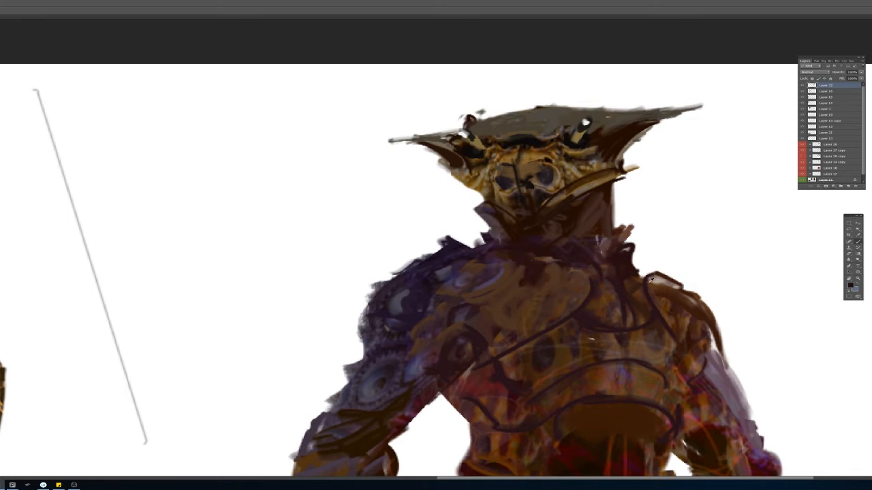
{"action": "left_click", "coordinate": [650, 280], "text": "alt"}
{"action": "left_click_drag", "start_coordinate": [651, 296], "coordinate": [604, 271]}
Step: Touch up the area around the eyes of the crab face with sampled ochre and dark tones
{"action": "key", "text": "ctrl+0"}
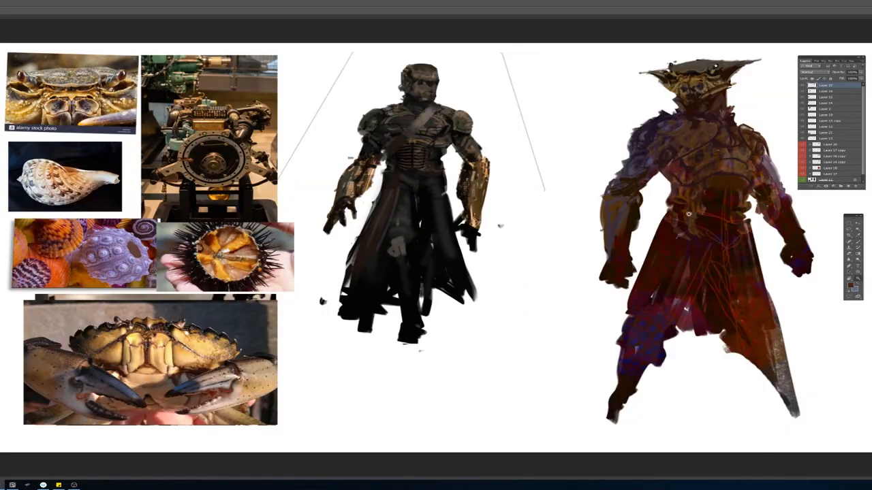
{"action": "left_click_drag", "start_coordinate": [696, 154], "coordinate": [720, 154]}
{"action": "left_click_drag", "start_coordinate": [583, 178], "coordinate": [636, 179]}
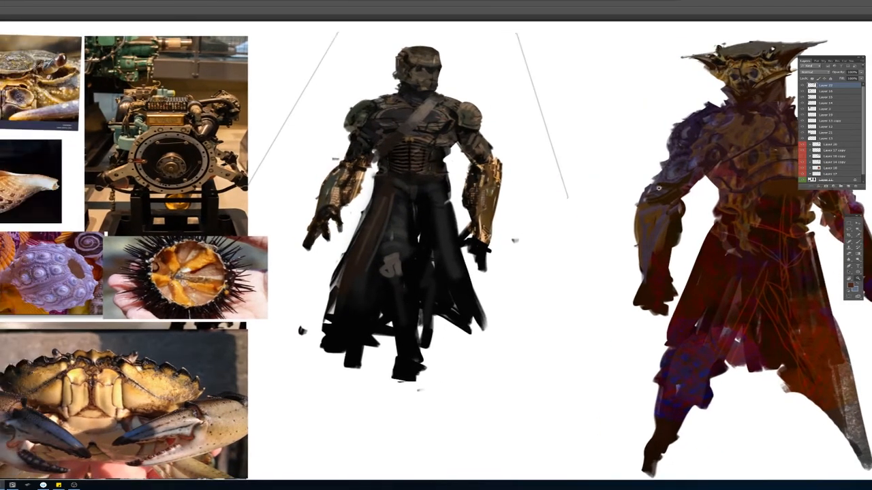
{"action": "left_click_drag", "start_coordinate": [650, 209], "coordinate": [700, 158]}
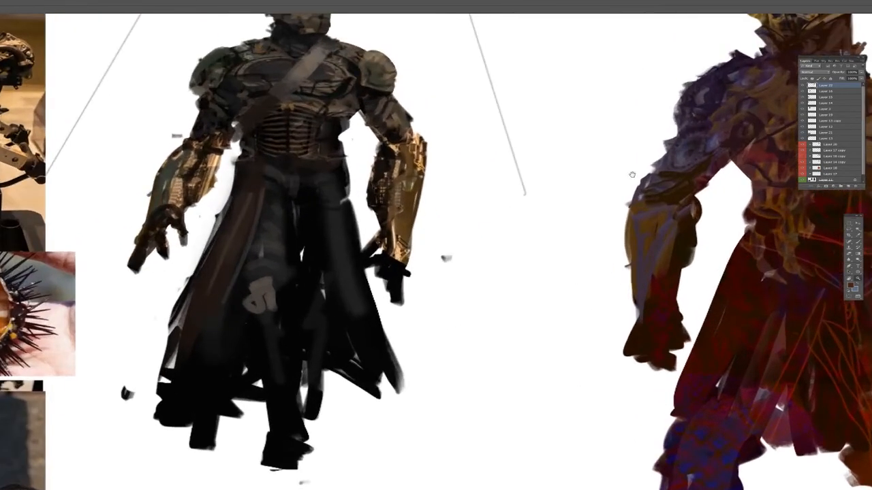
{"action": "mouse_move", "coordinate": [641, 170]}
{"action": "left_mouse_down"}
{"action": "mouse_move", "coordinate": [533, 181]}
{"action": "mouse_move", "coordinate": [411, 258]}
{"action": "left_mouse_up"}
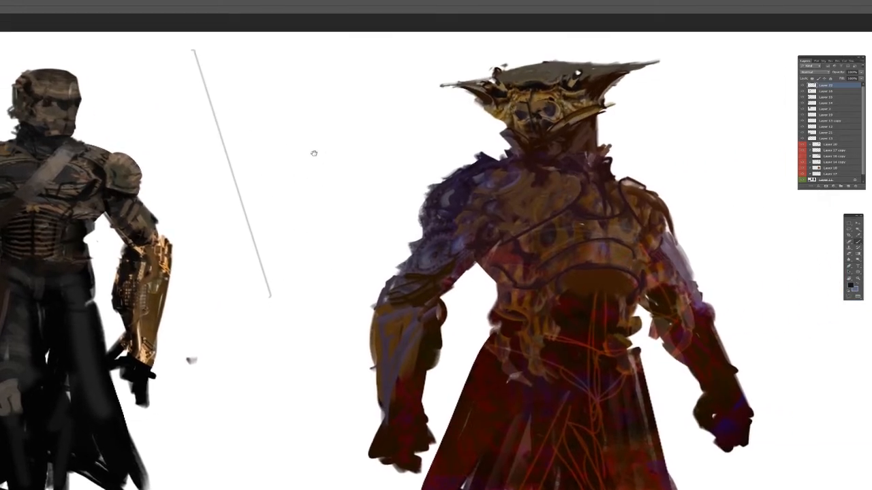
{"action": "left_click", "coordinate": [520, 87], "text": "alt"}
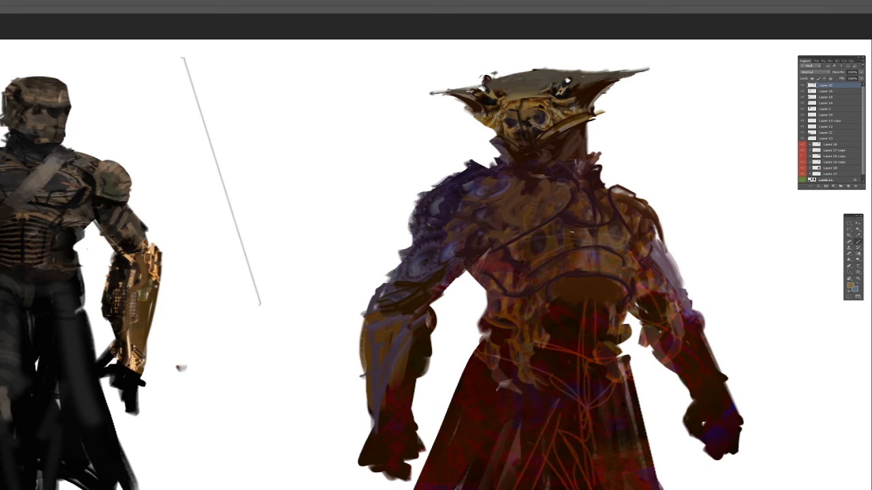
{"action": "left_click", "coordinate": [555, 93], "text": "alt"}
{"action": "mouse_move", "coordinate": [544, 98]}
{"action": "left_mouse_down"}
{"action": "mouse_move", "coordinate": [520, 99]}
{"action": "mouse_move", "coordinate": [543, 100]}
{"action": "left_mouse_up"}
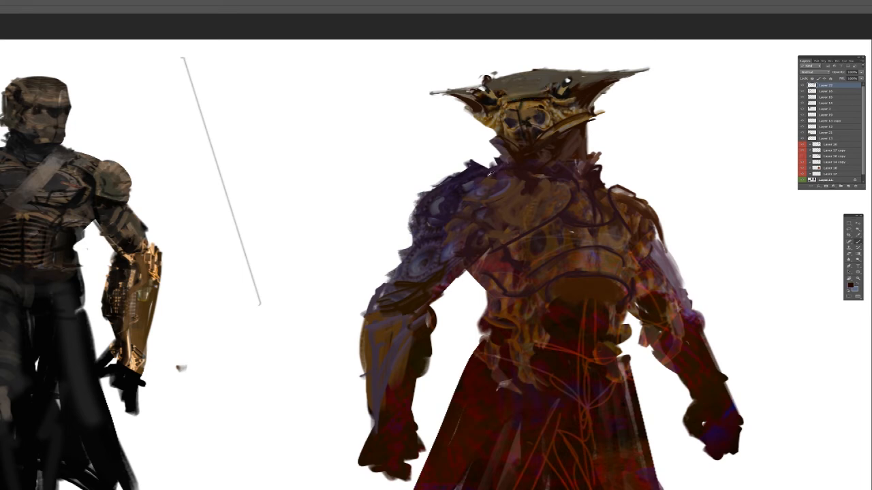
Step: Copy the claw from the large crab photo onto the right figure's chest and darken it with Hue/Saturation
{"action": "scroll", "coordinate": [595, 142], "scroll_direction": "down", "scroll_amount": 1}
{"action": "scroll", "coordinate": [632, 161], "scroll_direction": "down", "scroll_amount": 2}
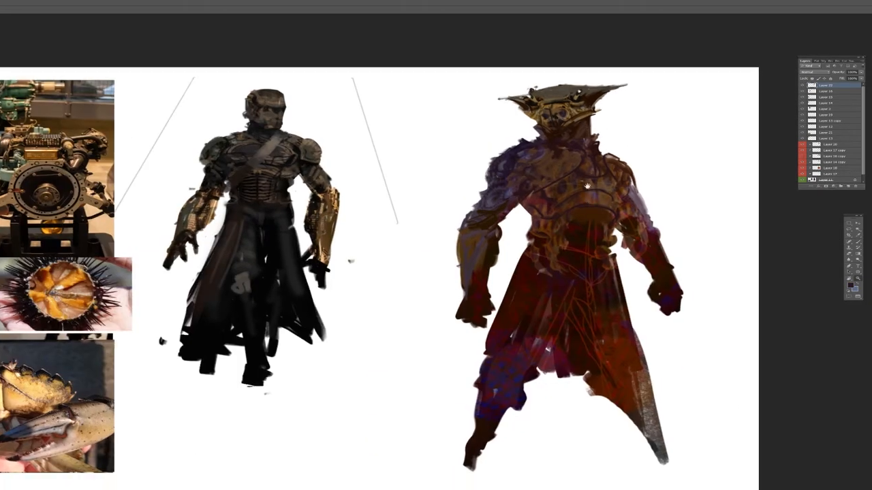
{"action": "left_click", "coordinate": [856, 230]}
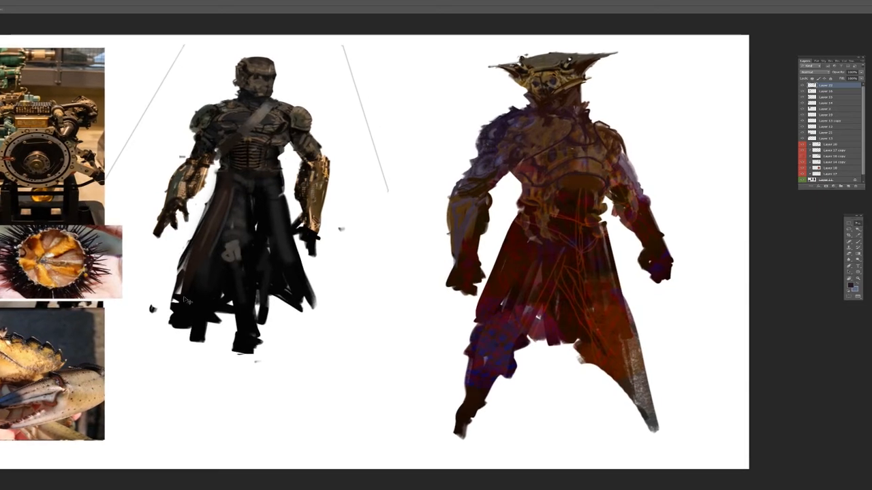
{"action": "mouse_move", "coordinate": [41, 359]}
{"action": "left_mouse_down"}
{"action": "mouse_move", "coordinate": [55, 342]}
{"action": "mouse_move", "coordinate": [43, 351]}
{"action": "left_mouse_up"}
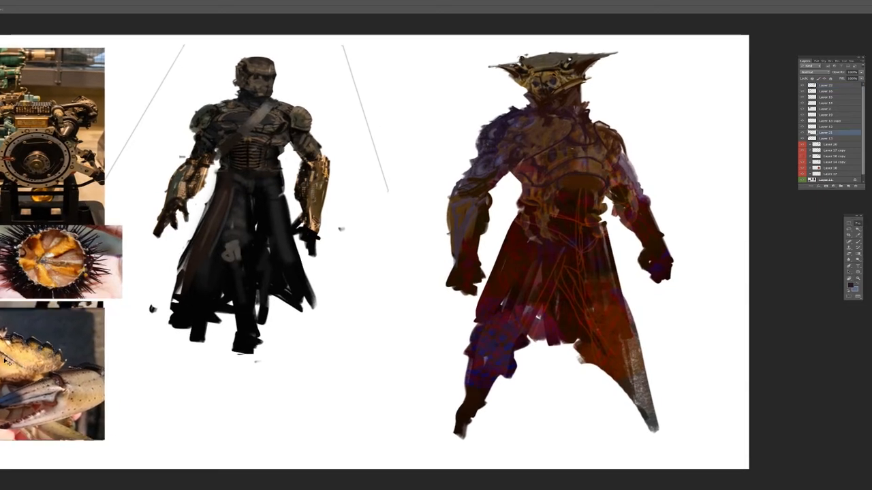
{"action": "mouse_move", "coordinate": [94, 360]}
{"action": "left_mouse_down"}
{"action": "mouse_move", "coordinate": [79, 423]}
{"action": "mouse_move", "coordinate": [143, 381]}
{"action": "mouse_move", "coordinate": [133, 354]}
{"action": "mouse_move", "coordinate": [334, 299]}
{"action": "left_mouse_up"}
{"action": "key", "text": "ctrl+j"}
{"action": "left_click_drag", "start_coordinate": [421, 282], "coordinate": [656, 125]}
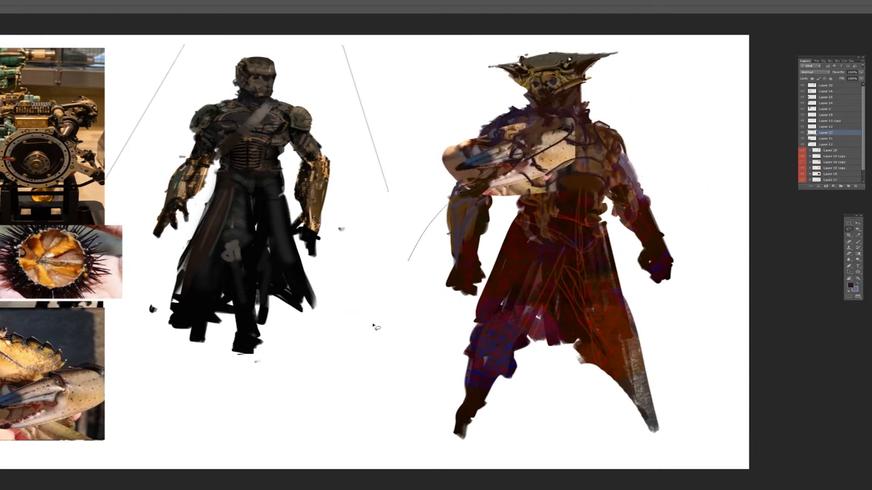
{"action": "key", "text": "ctrl+u"}
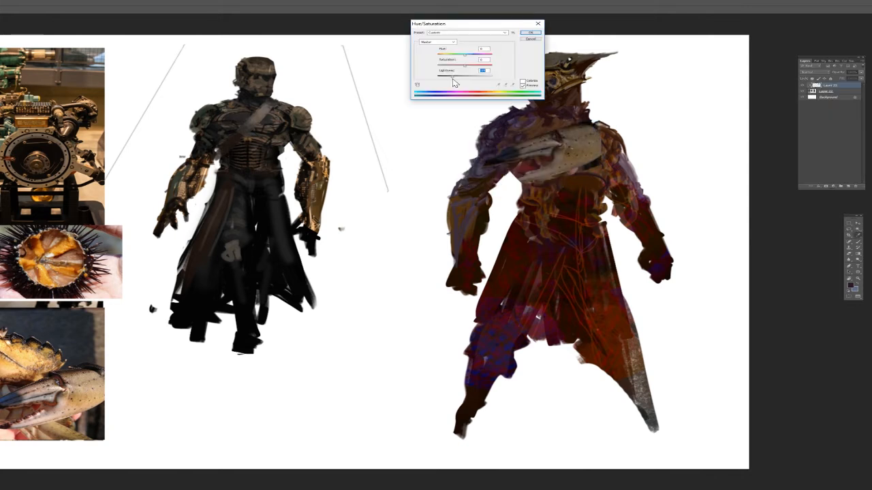
{"action": "left_click", "coordinate": [529, 34]}
Step: Transform a copy of the claw into a spotted plate over the shell shoulder and erase its excess
{"action": "mouse_move", "coordinate": [545, 146]}
{"action": "left_mouse_down"}
{"action": "mouse_move", "coordinate": [545, 184]}
{"action": "mouse_move", "coordinate": [562, 161]}
{"action": "mouse_move", "coordinate": [538, 157]}
{"action": "mouse_move", "coordinate": [502, 123]}
{"action": "mouse_move", "coordinate": [512, 113]}
{"action": "mouse_move", "coordinate": [539, 136]}
{"action": "mouse_move", "coordinate": [512, 121]}
{"action": "mouse_move", "coordinate": [543, 125]}
{"action": "mouse_move", "coordinate": [506, 139]}
{"action": "mouse_move", "coordinate": [499, 127]}
{"action": "mouse_move", "coordinate": [571, 117]}
{"action": "mouse_move", "coordinate": [528, 119]}
{"action": "mouse_move", "coordinate": [545, 121]}
{"action": "left_mouse_up"}
{"action": "key", "text": "ctrl+z"}
{"action": "key", "text": "ctrl+t"}
{"action": "key", "text": "Return"}
{"action": "key", "text": "b"}
{"action": "key", "text": "e"}
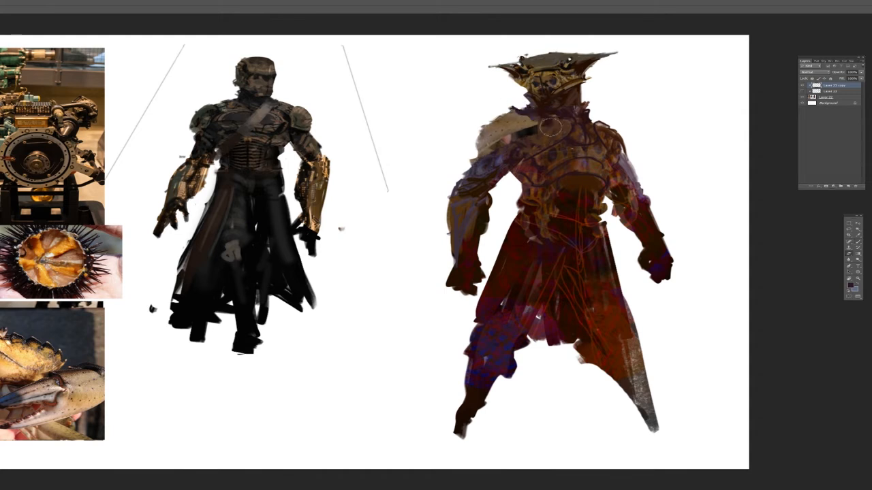
Step: Duplicate the spotted shoulder plate, flip it horizontally and place it on the opposite shoulder
{"action": "left_click", "coordinate": [859, 228]}
{"action": "left_click_drag", "start_coordinate": [512, 135], "coordinate": [603, 132]}
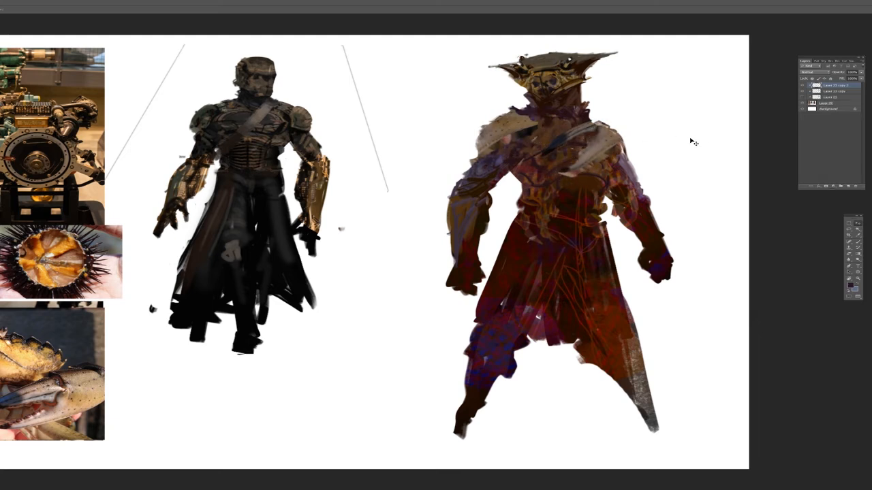
{"action": "key", "text": "ctrl+shift+h"}
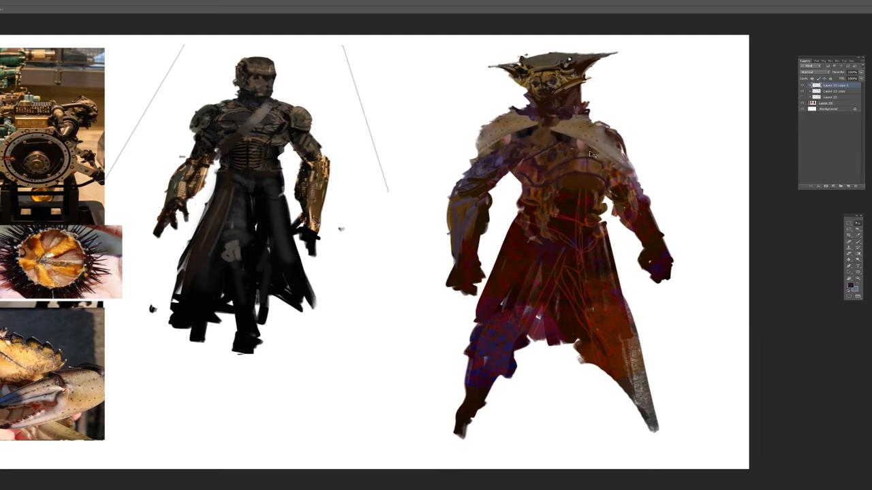
{"action": "left_click_drag", "start_coordinate": [593, 141], "coordinate": [619, 146]}
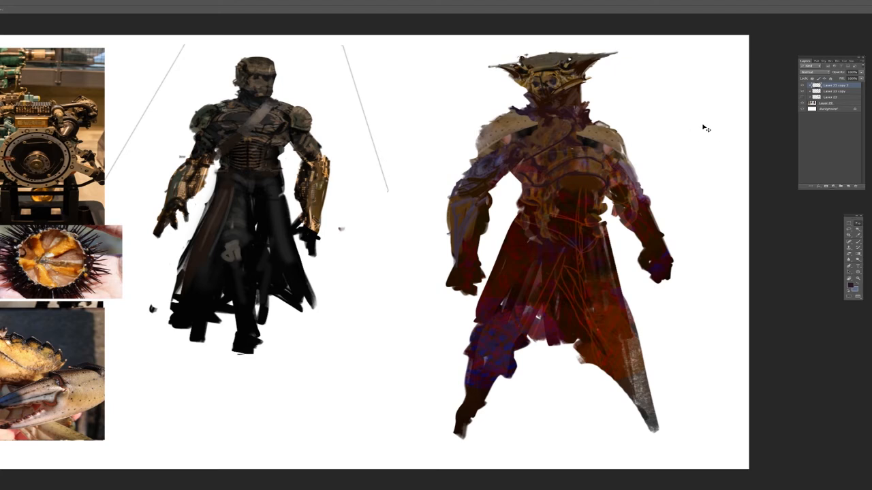
Step: Rotate and resize the mirrored shoulder plate so it follows the slope of the shoulder
{"action": "key", "text": "ctrl+t"}
{"action": "left_click_drag", "start_coordinate": [728, 86], "coordinate": [722, 112]}
{"action": "left_click_drag", "start_coordinate": [634, 120], "coordinate": [630, 122]}
{"action": "left_click_drag", "start_coordinate": [702, 89], "coordinate": [693, 82]}
{"action": "left_click_drag", "start_coordinate": [636, 149], "coordinate": [638, 150]}
{"action": "key", "text": "Return"}
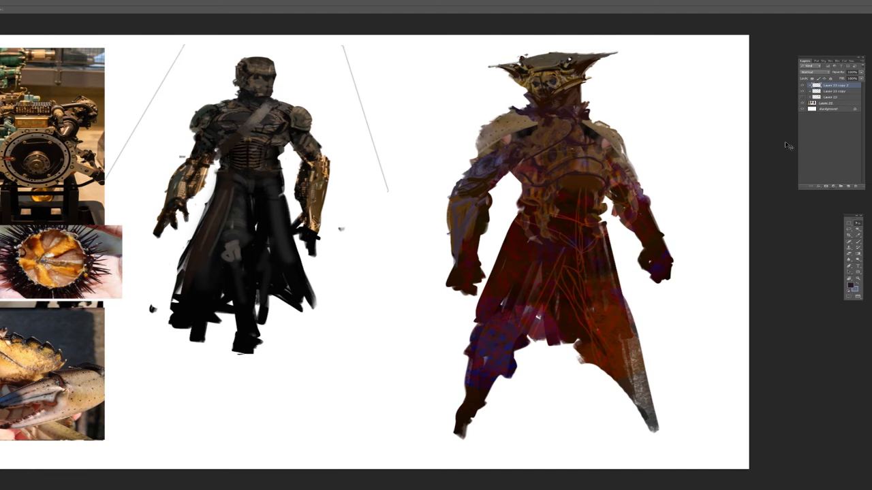
Step: Lower the lightness of the mirrored shoulder plate with Hue/Saturation
{"action": "key", "text": "ctrl+u"}
{"action": "left_click_drag", "start_coordinate": [461, 77], "coordinate": [457, 80]}
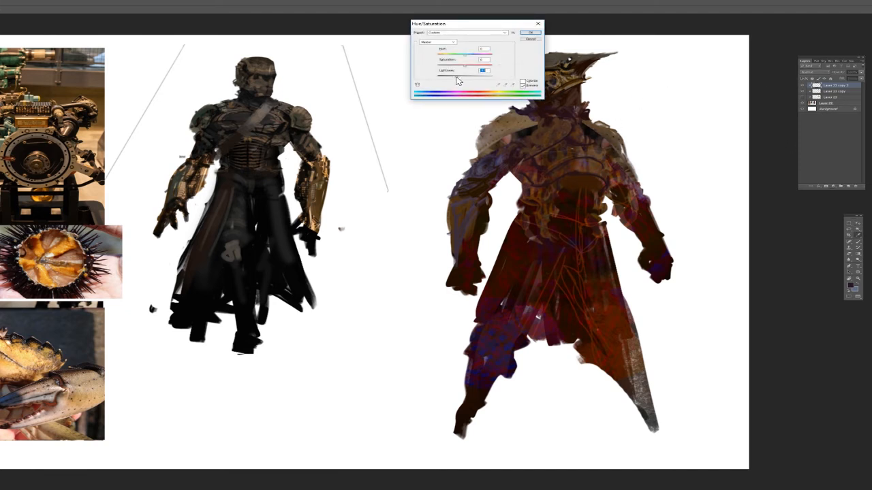
{"action": "left_click", "coordinate": [531, 32]}
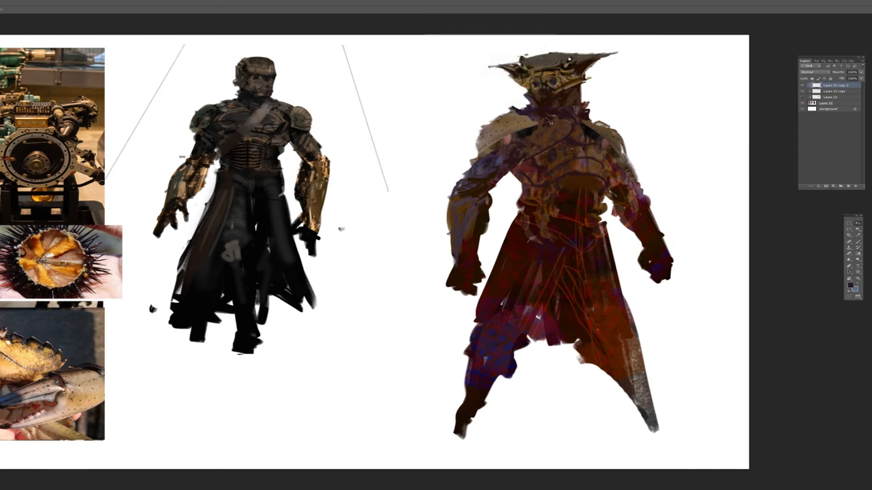
Step: Shift both spotted shoulder plates slightly to refine their fit beside the collar
{"action": "key", "text": "alt+bracketleft"}
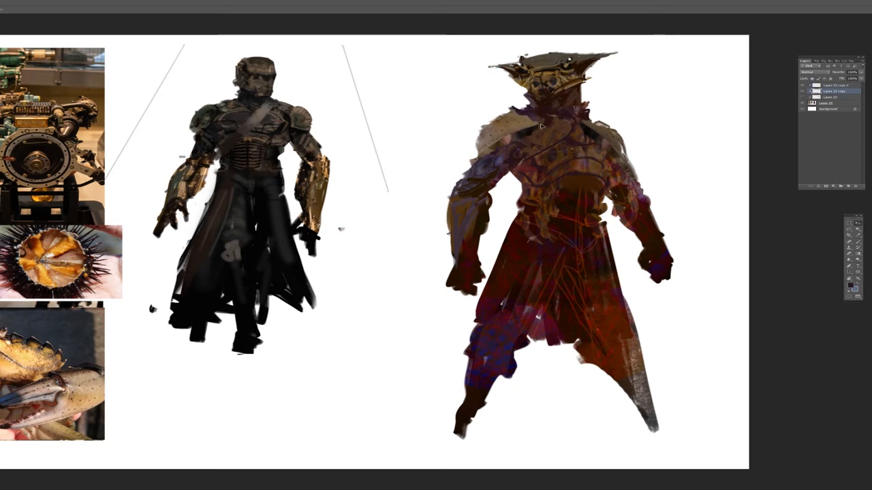
{"action": "left_click_drag", "start_coordinate": [541, 126], "coordinate": [546, 123]}
{"action": "left_click_drag", "start_coordinate": [616, 134], "coordinate": [610, 135]}
{"action": "scroll", "coordinate": [583, 104], "scroll_direction": "down", "scroll_amount": 3}
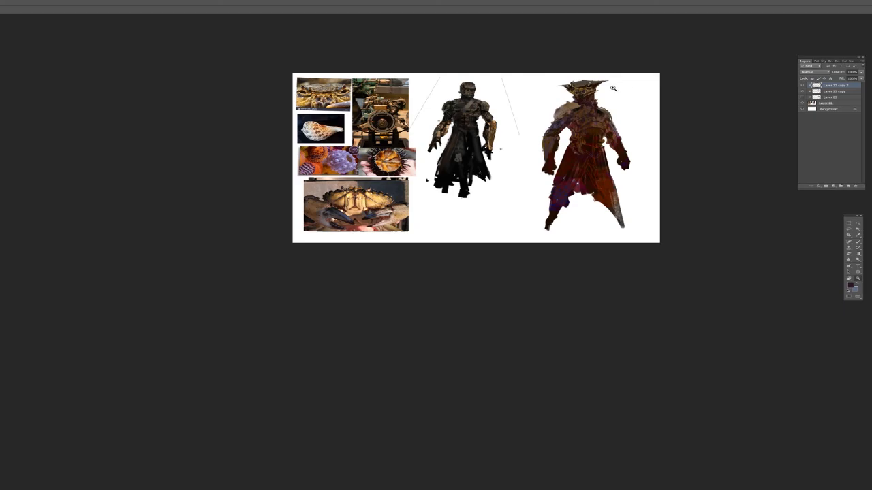
{"action": "scroll", "coordinate": [613, 89], "scroll_direction": "up", "scroll_amount": 4}
{"action": "scroll", "coordinate": [546, 96], "scroll_direction": "up", "scroll_amount": 2}
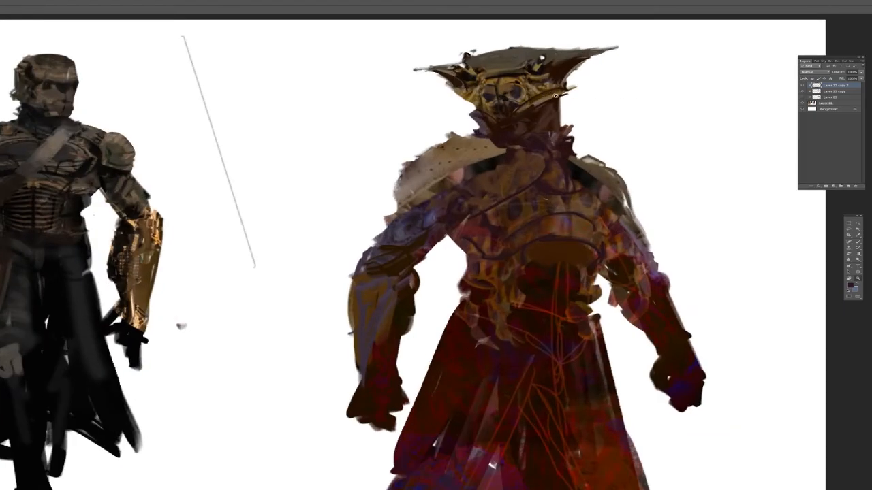
{"action": "left_click_drag", "start_coordinate": [310, 132], "coordinate": [95, 193]}
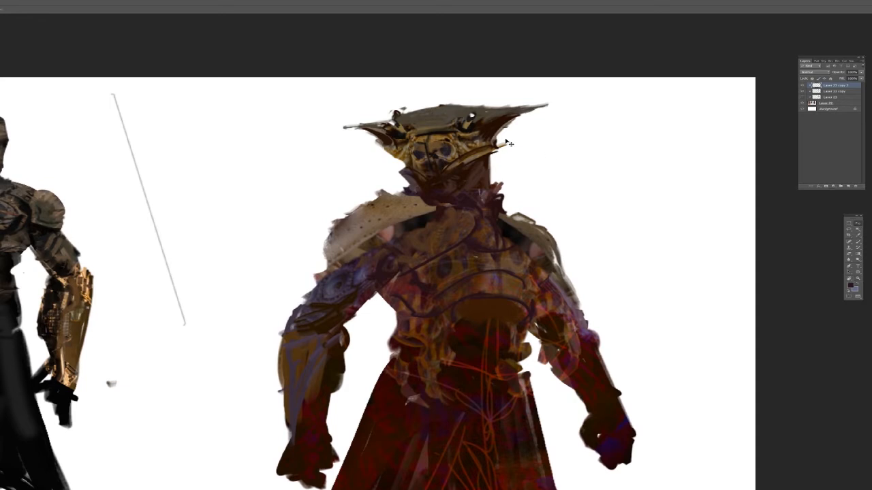
Step: On the painted figures' layer, deepen the crab-faced figure's eyes and mouth area with sampled dark and brown brush strokes
{"action": "left_click", "coordinate": [466, 171], "text": "ctrl"}
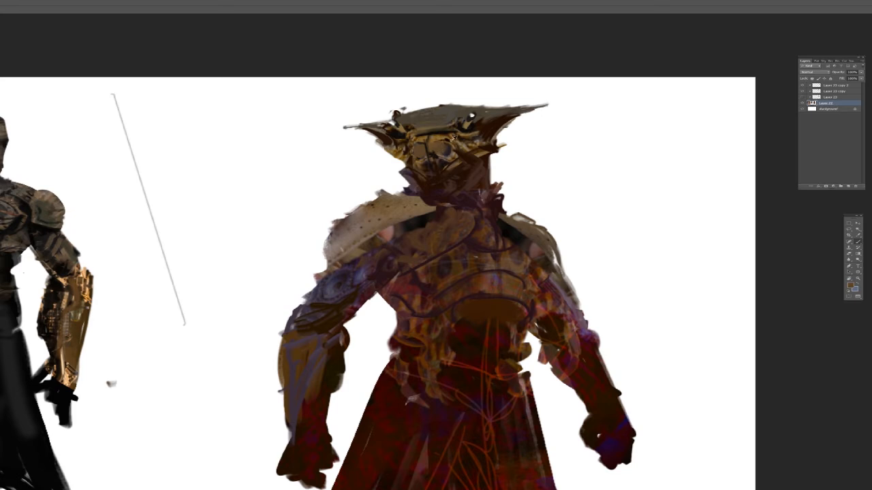
{"action": "left_click", "coordinate": [485, 127], "text": "alt"}
{"action": "mouse_move", "coordinate": [425, 134]}
{"action": "left_mouse_down"}
{"action": "mouse_move", "coordinate": [427, 146]}
{"action": "mouse_move", "coordinate": [437, 140]}
{"action": "mouse_move", "coordinate": [459, 152]}
{"action": "mouse_move", "coordinate": [418, 147]}
{"action": "left_mouse_up"}
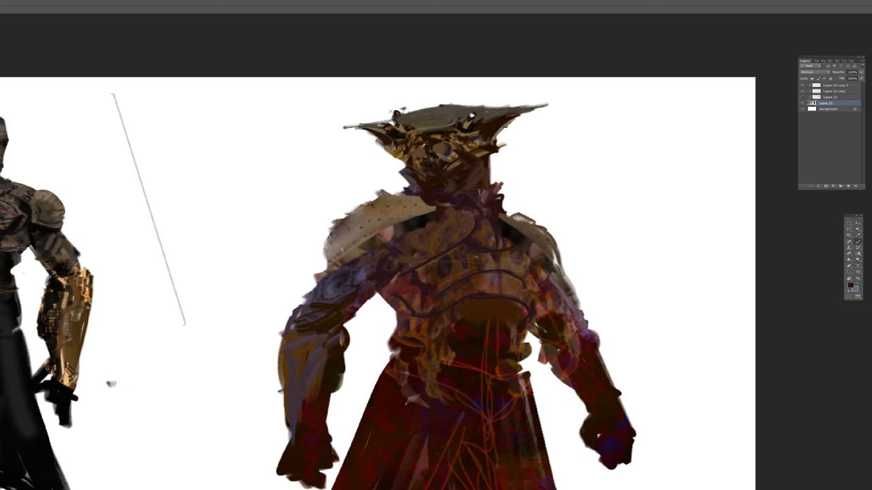
{"action": "left_click", "coordinate": [420, 151], "text": "alt"}
{"action": "mouse_move", "coordinate": [400, 130]}
{"action": "left_mouse_down"}
{"action": "mouse_move", "coordinate": [501, 134]}
{"action": "mouse_move", "coordinate": [435, 136]}
{"action": "mouse_move", "coordinate": [448, 139]}
{"action": "mouse_move", "coordinate": [430, 147]}
{"action": "mouse_move", "coordinate": [460, 128]}
{"action": "left_mouse_up"}
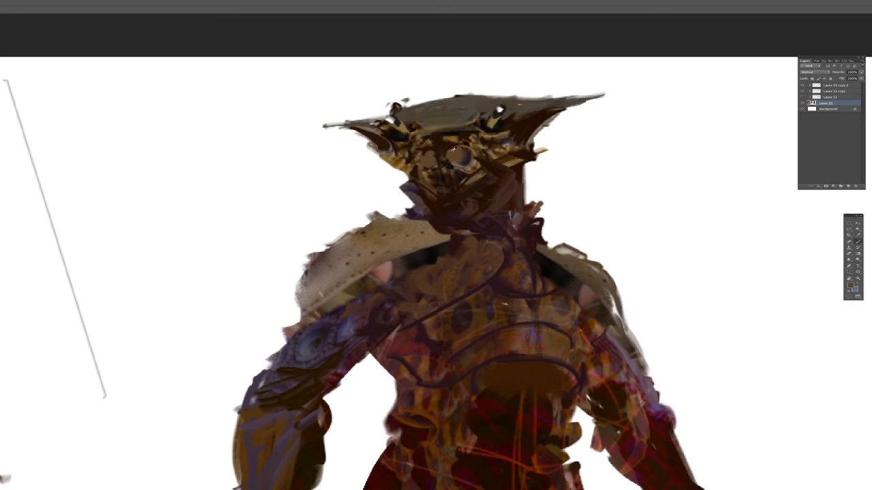
{"action": "left_click", "coordinate": [453, 150], "text": "alt"}
{"action": "mouse_move", "coordinate": [422, 151]}
{"action": "left_mouse_down"}
{"action": "mouse_move", "coordinate": [439, 145]}
{"action": "mouse_move", "coordinate": [426, 148]}
{"action": "left_mouse_up"}
{"action": "left_click", "coordinate": [463, 152], "text": "alt"}
Step: Paint grey and near-white highlights along the crab head's shell rim and brow, undoing and redoing the strokes that miss
{"action": "left_click", "coordinate": [420, 126], "text": "alt"}
{"action": "mouse_move", "coordinate": [349, 125]}
{"action": "left_mouse_down"}
{"action": "mouse_move", "coordinate": [426, 103]}
{"action": "mouse_move", "coordinate": [467, 103]}
{"action": "mouse_move", "coordinate": [478, 119]}
{"action": "left_mouse_up"}
{"action": "left_click", "coordinate": [417, 116], "text": "alt"}
{"action": "left_click", "coordinate": [505, 82], "text": "alt"}
{"action": "mouse_move", "coordinate": [421, 128]}
{"action": "left_mouse_down"}
{"action": "mouse_move", "coordinate": [459, 123]}
{"action": "mouse_move", "coordinate": [445, 111]}
{"action": "mouse_move", "coordinate": [410, 128]}
{"action": "mouse_move", "coordinate": [472, 124]}
{"action": "mouse_move", "coordinate": [431, 138]}
{"action": "left_mouse_up"}
{"action": "left_click", "coordinate": [431, 121], "text": "alt"}
{"action": "left_click_drag", "start_coordinate": [433, 139], "coordinate": [463, 138]}
{"action": "key", "text": "ctrl+alt+z"}
{"action": "key", "text": "ctrl+alt+z"}
{"action": "mouse_move", "coordinate": [413, 158]}
{"action": "left_mouse_down"}
{"action": "mouse_move", "coordinate": [442, 154]}
{"action": "mouse_move", "coordinate": [435, 163]}
{"action": "mouse_move", "coordinate": [452, 154]}
{"action": "mouse_move", "coordinate": [444, 165]}
{"action": "mouse_move", "coordinate": [463, 146]}
{"action": "left_mouse_up"}
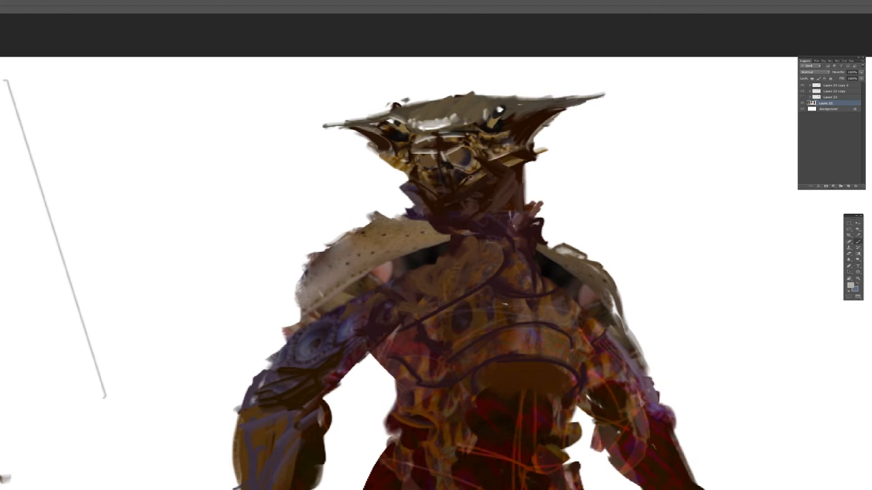
Step: Refine the highlights along the lower edge of the head shell with colours sampled around the brow
{"action": "left_click", "coordinate": [452, 194], "text": "alt"}
{"action": "scroll", "coordinate": [516, 180], "scroll_direction": "down", "scroll_amount": 3}
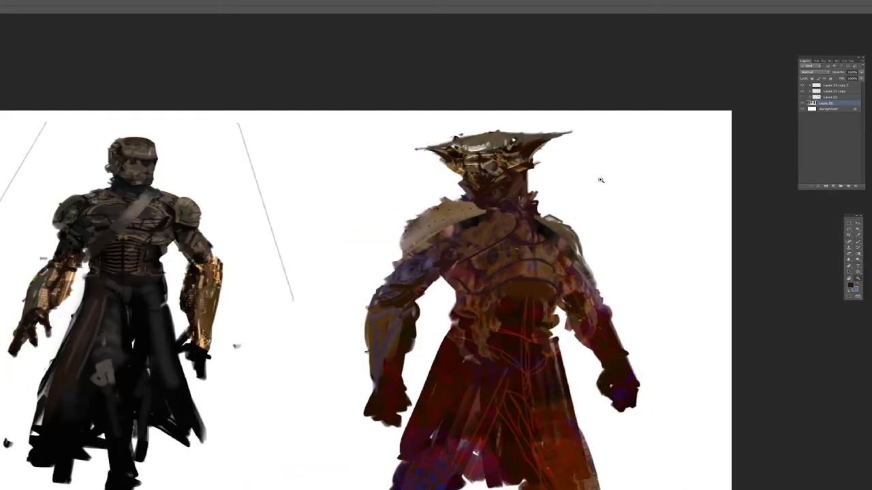
{"action": "scroll", "coordinate": [530, 148], "scroll_direction": "down", "scroll_amount": 4}
{"action": "scroll", "coordinate": [521, 150], "scroll_direction": "up", "scroll_amount": 5}
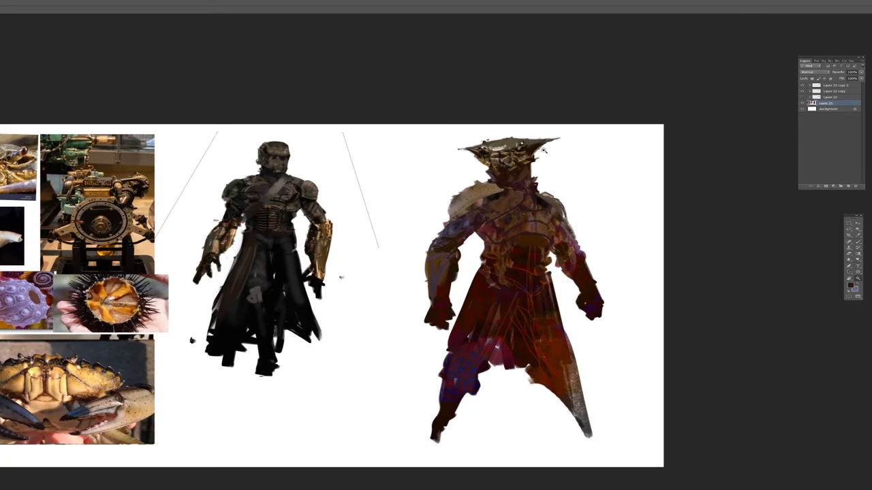
{"action": "scroll", "coordinate": [509, 153], "scroll_direction": "up", "scroll_amount": 3}
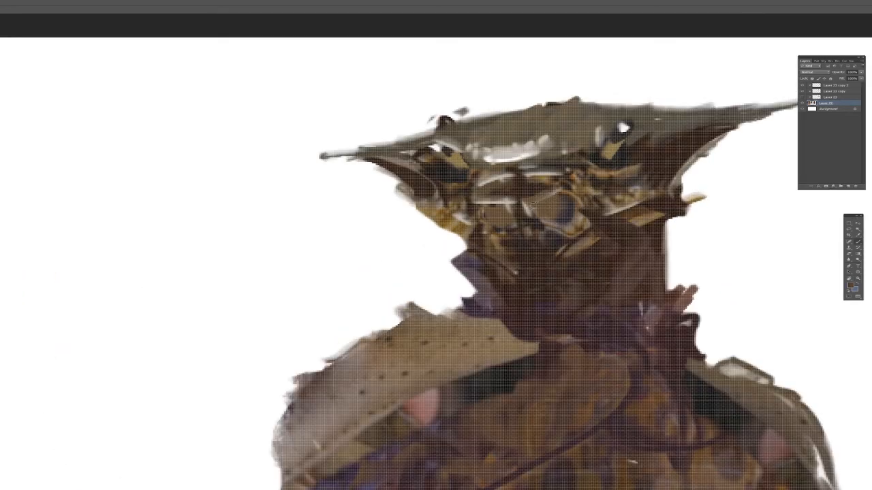
{"action": "scroll", "coordinate": [564, 131], "scroll_direction": "down", "scroll_amount": 2}
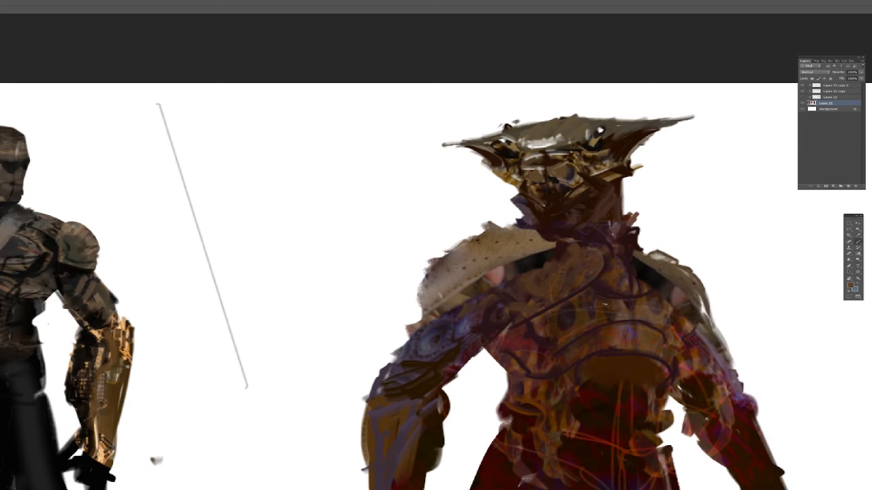
{"action": "left_click", "coordinate": [559, 141], "text": "alt"}
{"action": "left_click", "coordinate": [566, 142], "text": "alt"}
{"action": "left_click", "coordinate": [555, 138], "text": "alt"}
{"action": "left_click_drag", "start_coordinate": [561, 143], "coordinate": [579, 140]}
Step: Paint small spikes along the outer edge of the crab figure's large dotted shoulder pad
{"action": "left_click", "coordinate": [548, 208], "text": "alt"}
{"action": "mouse_move", "coordinate": [499, 227]}
{"action": "left_mouse_down"}
{"action": "mouse_move", "coordinate": [501, 220]}
{"action": "mouse_move", "coordinate": [443, 256]}
{"action": "mouse_move", "coordinate": [421, 286]}
{"action": "mouse_move", "coordinate": [415, 315]}
{"action": "mouse_move", "coordinate": [426, 328]}
{"action": "left_mouse_up"}
{"action": "left_click", "coordinate": [551, 252], "text": "alt"}
Step: Merge the three clipped layers with the painted figures' layer into one layer
{"action": "left_click", "coordinate": [839, 86], "text": "shift"}
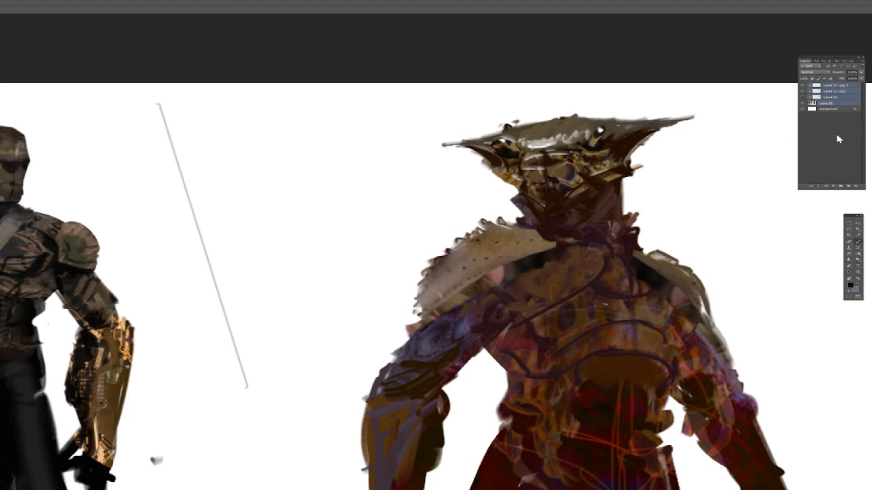
{"action": "key", "text": "ctrl+e"}
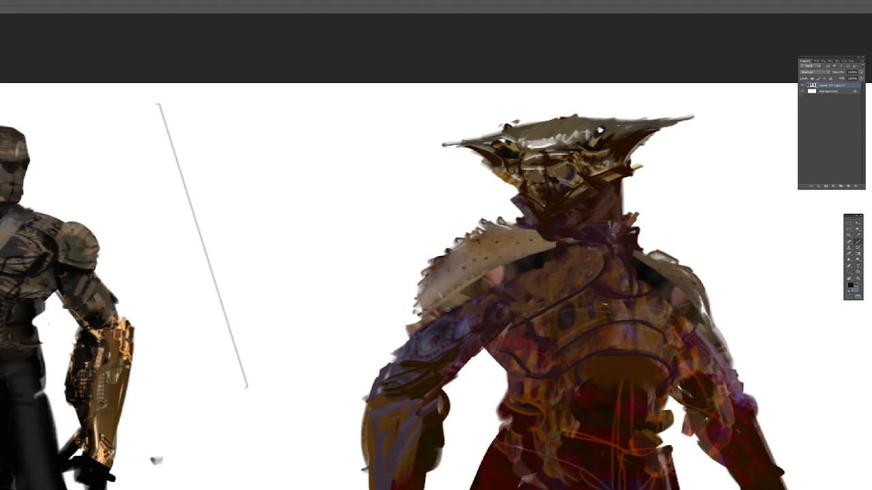
Step: Draw black contour lines around the crab figure's chest plate and darken the inner edges of both shoulder pads
{"action": "mouse_move", "coordinate": [436, 316]}
{"action": "left_mouse_down"}
{"action": "mouse_move", "coordinate": [518, 269]}
{"action": "mouse_move", "coordinate": [502, 308]}
{"action": "mouse_move", "coordinate": [526, 313]}
{"action": "mouse_move", "coordinate": [507, 318]}
{"action": "mouse_move", "coordinate": [602, 269]}
{"action": "mouse_move", "coordinate": [618, 272]}
{"action": "mouse_move", "coordinate": [612, 289]}
{"action": "left_mouse_up"}
{"action": "key", "text": "z"}
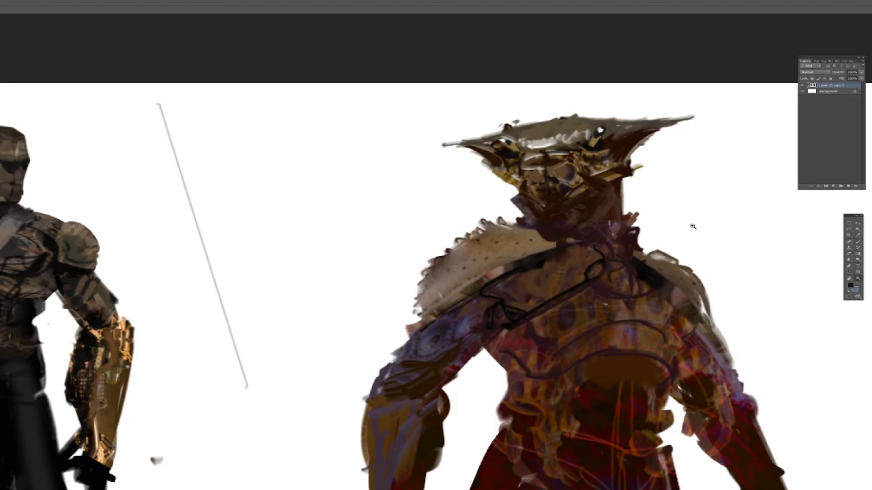
{"action": "left_click", "coordinate": [693, 225], "text": "alt"}
{"action": "left_click_drag", "start_coordinate": [713, 261], "coordinate": [557, 185]}
{"action": "left_click", "coordinate": [474, 141]}
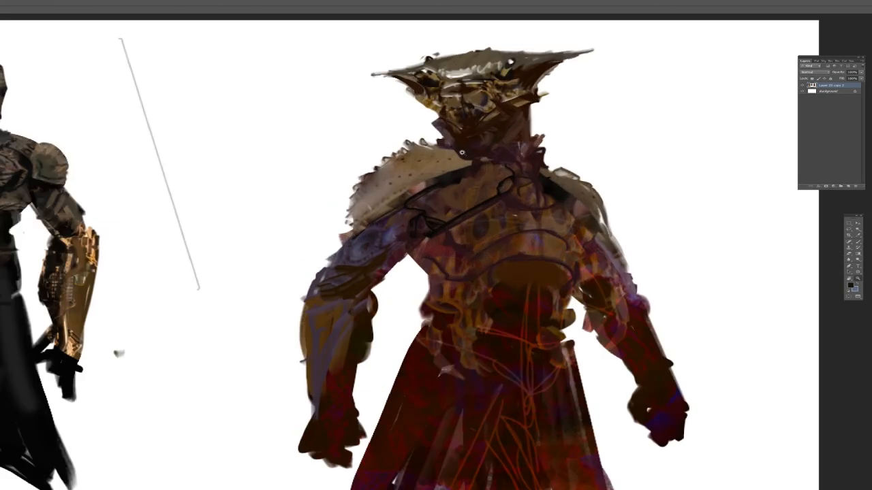
{"action": "key", "text": "b"}
{"action": "mouse_move", "coordinate": [467, 170]}
{"action": "left_mouse_down"}
{"action": "mouse_move", "coordinate": [388, 206]}
{"action": "mouse_move", "coordinate": [470, 168]}
{"action": "left_mouse_up"}
{"action": "mouse_move", "coordinate": [572, 182]}
{"action": "left_mouse_down"}
{"action": "mouse_move", "coordinate": [597, 225]}
{"action": "mouse_move", "coordinate": [566, 190]}
{"action": "mouse_move", "coordinate": [604, 230]}
{"action": "left_mouse_up"}
{"action": "left_click", "coordinate": [560, 189], "text": "alt"}
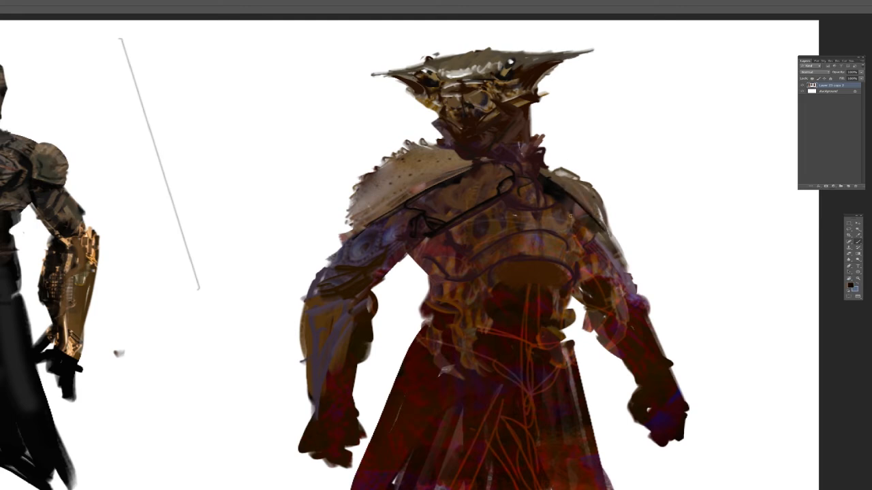
Step: Sample brown and dark tones from the torso and paint dark curved lines across the rounded belly plate
{"action": "left_click", "coordinate": [553, 195], "text": "alt"}
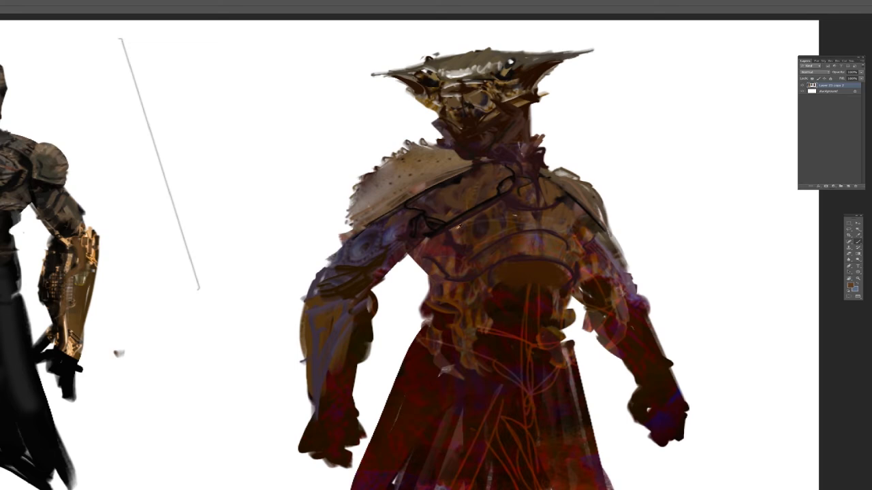
{"action": "left_click", "coordinate": [443, 230], "text": "alt"}
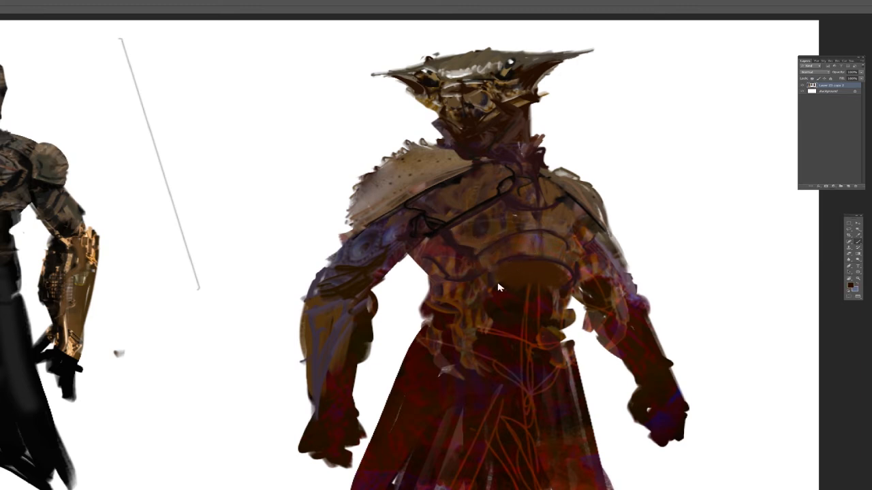
{"action": "left_click_drag", "start_coordinate": [499, 288], "coordinate": [571, 272]}
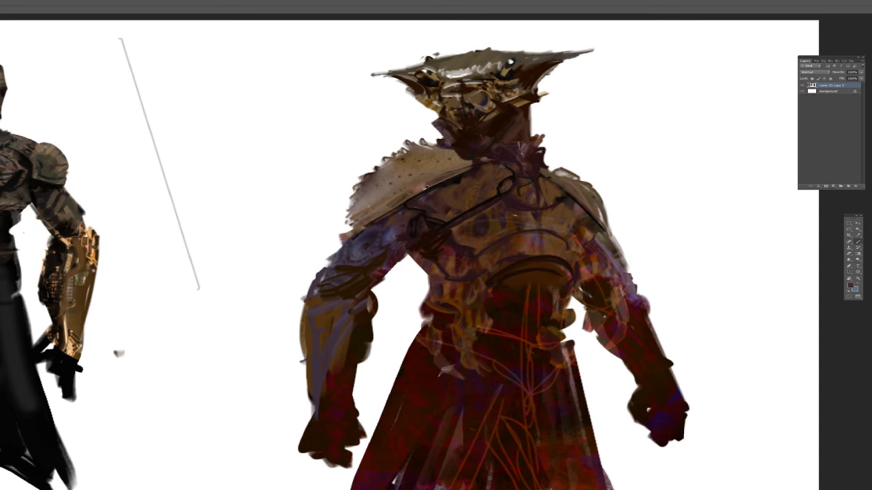
Step: Paint pale curved strands along the crab figure's forearms and contour strokes around its shoulder pads
{"action": "key", "text": "ctrl+minus"}
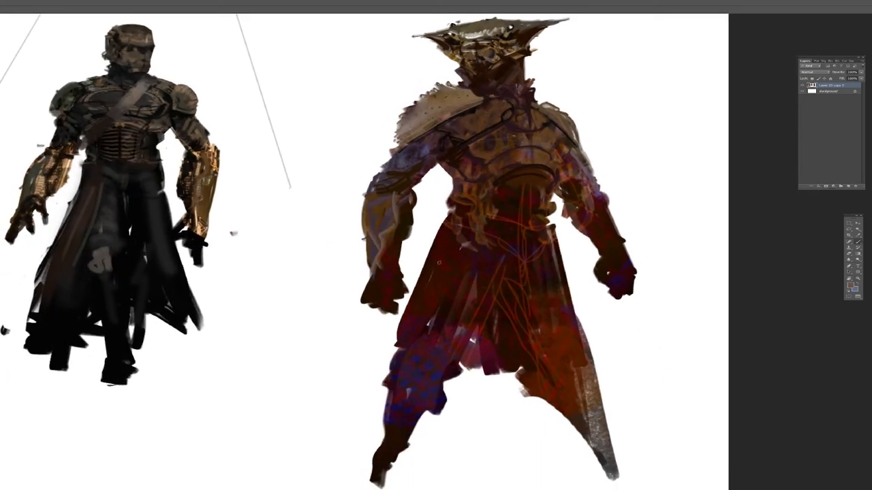
{"action": "left_click_drag", "start_coordinate": [599, 198], "coordinate": [631, 248]}
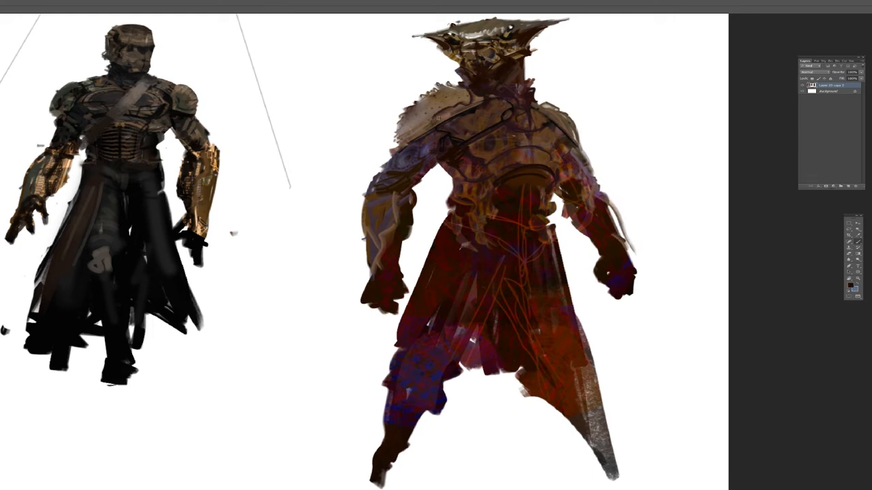
{"action": "left_click_drag", "start_coordinate": [470, 90], "coordinate": [413, 136]}
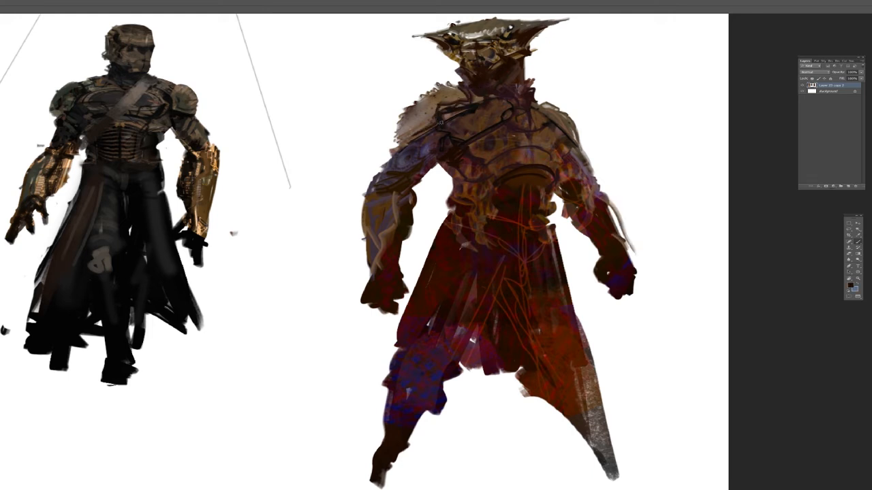
{"action": "left_click", "coordinate": [433, 105], "text": "alt"}
{"action": "left_click_drag", "start_coordinate": [542, 102], "coordinate": [570, 111]}
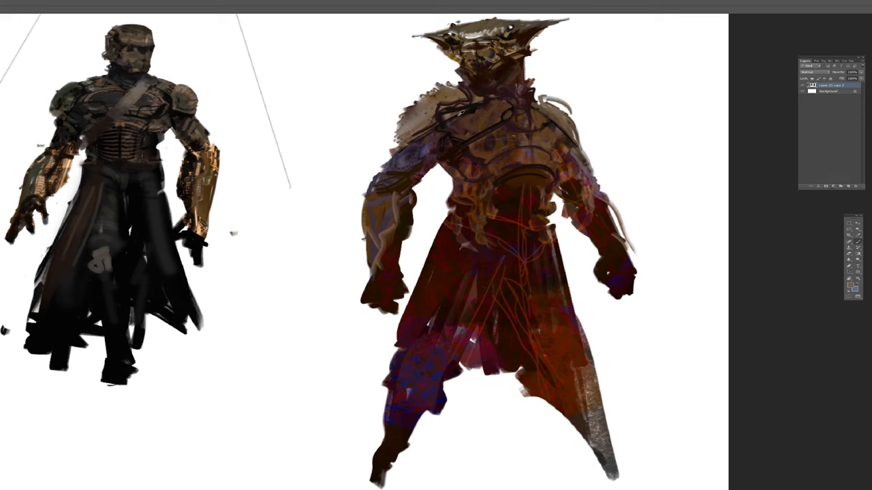
Step: Blend brown strokes over the upper chest and smaller shoulder pad, and add a dark purple-brown shape on top of that pad
{"action": "left_click_drag", "start_coordinate": [446, 117], "coordinate": [483, 112]}
{"action": "left_click", "coordinate": [542, 121], "text": "alt"}
{"action": "left_click_drag", "start_coordinate": [542, 124], "coordinate": [572, 138]}
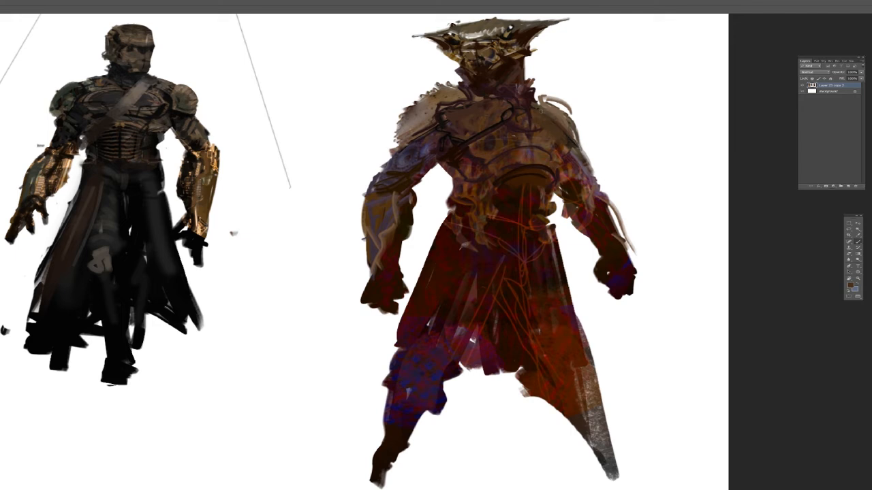
{"action": "left_click_drag", "start_coordinate": [538, 109], "coordinate": [572, 132]}
{"action": "mouse_move", "coordinate": [555, 102]}
{"action": "left_mouse_down"}
{"action": "mouse_move", "coordinate": [581, 130]}
{"action": "mouse_move", "coordinate": [572, 139]}
{"action": "mouse_move", "coordinate": [577, 158]}
{"action": "mouse_move", "coordinate": [580, 128]}
{"action": "mouse_move", "coordinate": [585, 153]}
{"action": "left_mouse_up"}
{"action": "left_click", "coordinate": [544, 88], "text": "alt"}
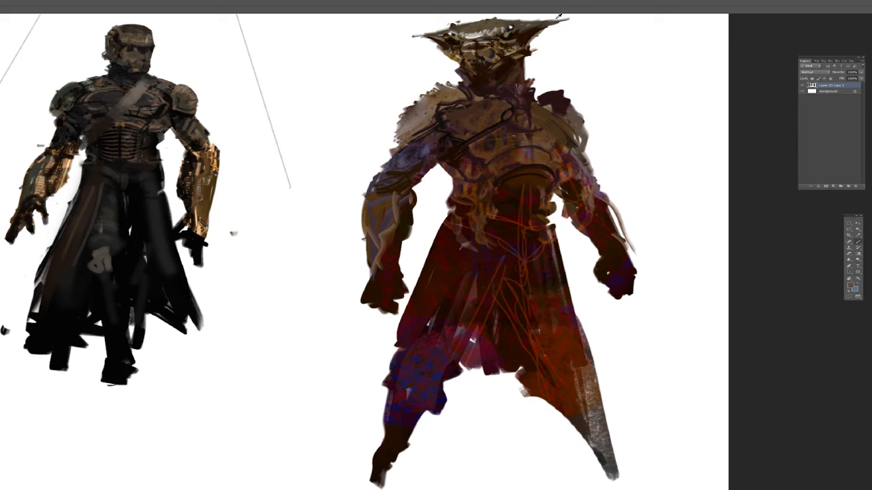
Step: Erase the long thin tips at both ends of the crab figure's head shell
{"action": "left_click_drag", "start_coordinate": [558, 15], "coordinate": [541, 55]}
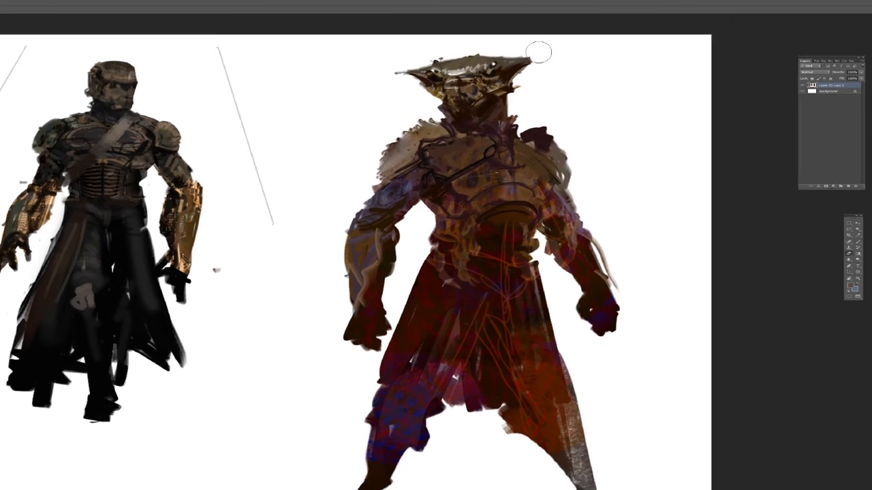
{"action": "mouse_move", "coordinate": [384, 64]}
{"action": "left_mouse_down"}
{"action": "mouse_move", "coordinate": [392, 85]}
{"action": "mouse_move", "coordinate": [401, 55]}
{"action": "mouse_move", "coordinate": [472, 56]}
{"action": "left_mouse_up"}
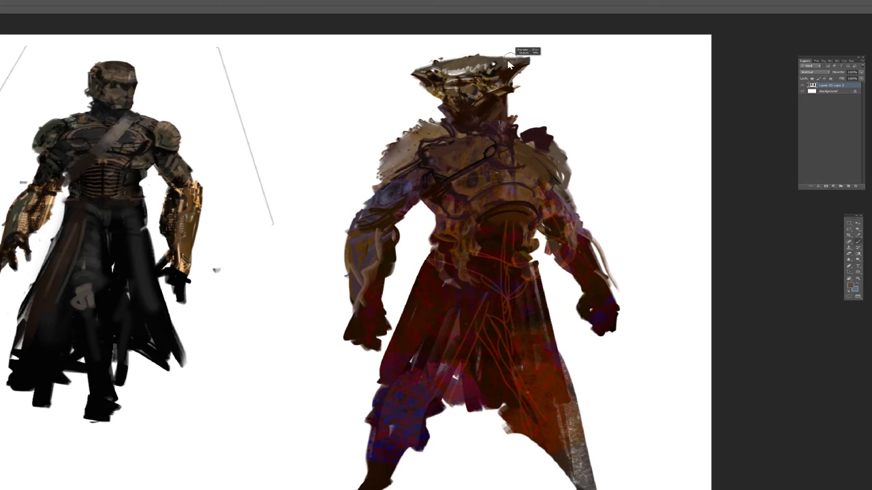
Step: Try dark curved tendrils hanging from the side of the crab head beside the neck
{"action": "left_click", "coordinate": [455, 83]}
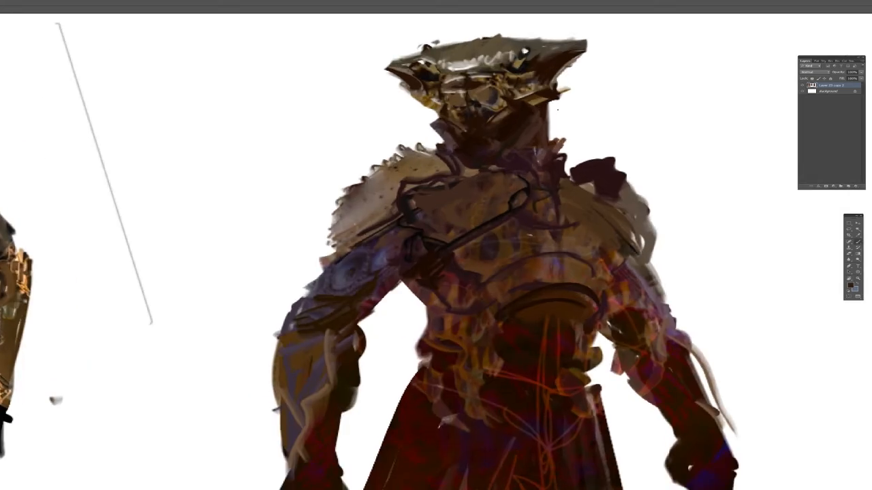
{"action": "mouse_move", "coordinate": [565, 107]}
{"action": "left_mouse_down"}
{"action": "mouse_move", "coordinate": [539, 111]}
{"action": "mouse_move", "coordinate": [562, 117]}
{"action": "left_mouse_up"}
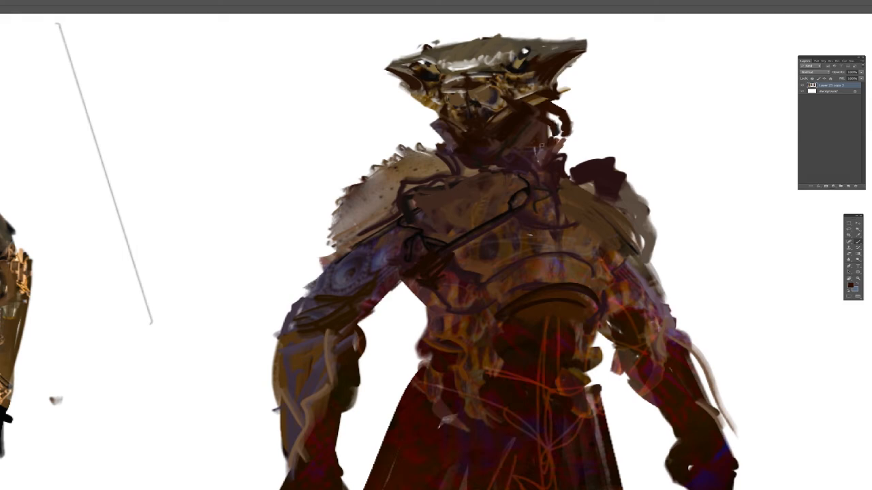
{"action": "left_click_drag", "start_coordinate": [557, 90], "coordinate": [593, 117]}
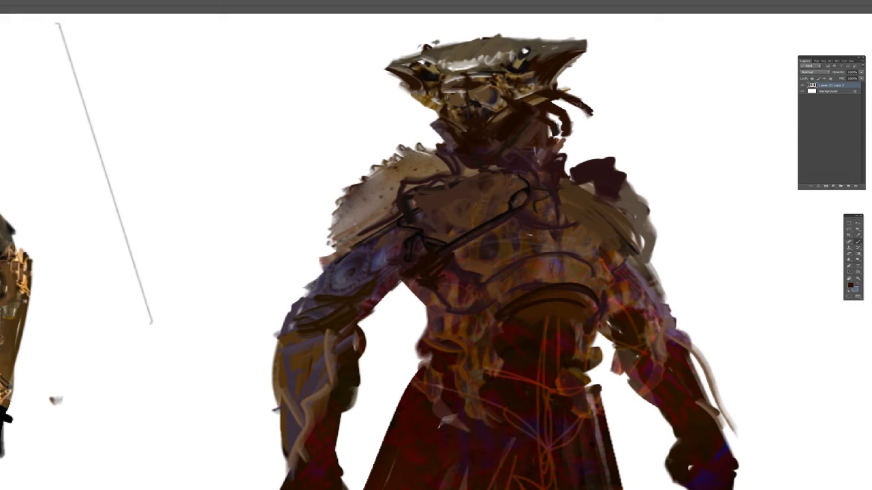
Step: Erase the dark tendrils beside the crab figure's neck
{"action": "key", "text": "z"}
{"action": "left_click", "coordinate": [636, 92], "text": "alt"}
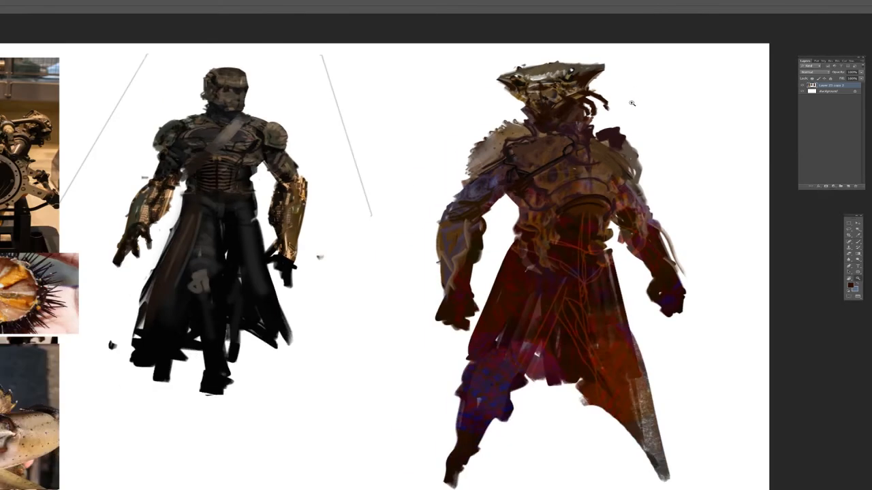
{"action": "left_click", "coordinate": [619, 92]}
{"action": "key", "text": "e"}
{"action": "left_click_drag", "start_coordinate": [611, 112], "coordinate": [594, 106]}
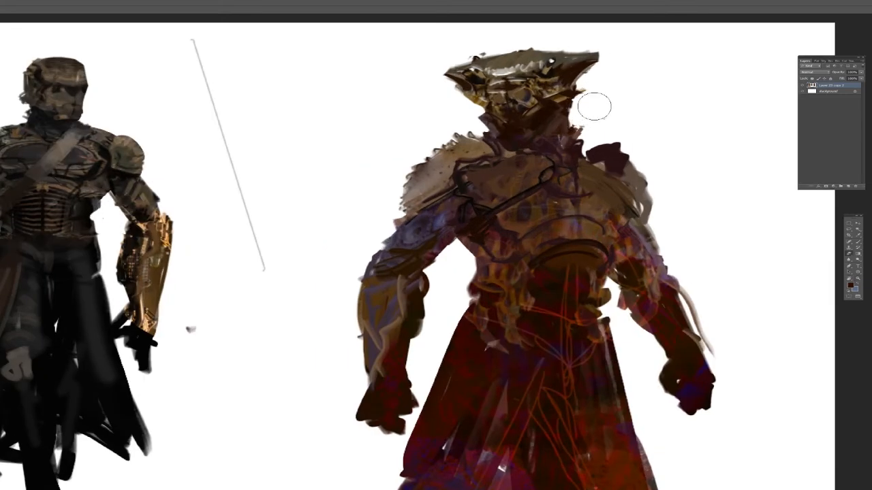
Step: Paste the copied orange crab photo into the canvas as a new layer
{"action": "key", "text": "z"}
{"action": "left_click", "coordinate": [598, 109], "text": "alt"}
{"action": "left_click", "coordinate": [533, 229], "text": "alt"}
{"action": "key", "text": "ctrl+v"}
{"action": "left_click", "coordinate": [533, 229]}
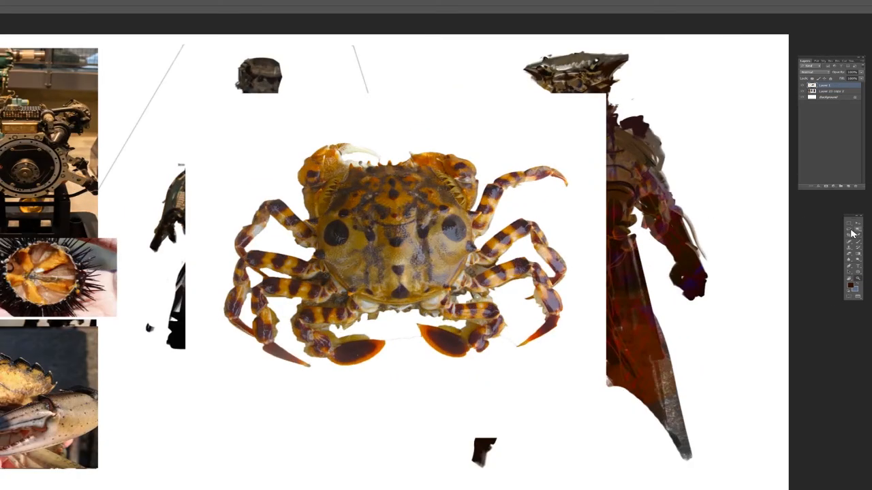
Step: Lasso the legs on one side of the pasted crab and copy them to their own layer
{"action": "left_click", "coordinate": [850, 230]}
{"action": "mouse_move", "coordinate": [246, 165]}
{"action": "left_mouse_down"}
{"action": "mouse_move", "coordinate": [291, 198]}
{"action": "mouse_move", "coordinate": [372, 320]}
{"action": "mouse_move", "coordinate": [54, 244]}
{"action": "left_mouse_up"}
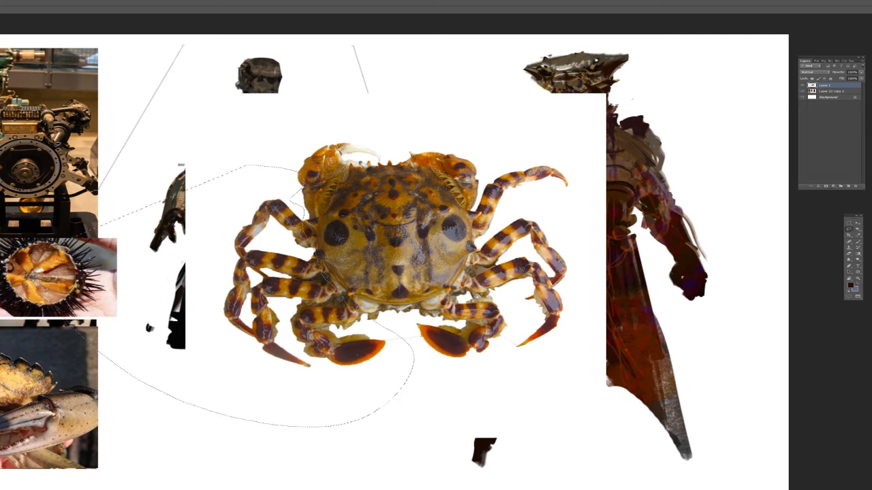
{"action": "key", "text": "ctrl+j"}
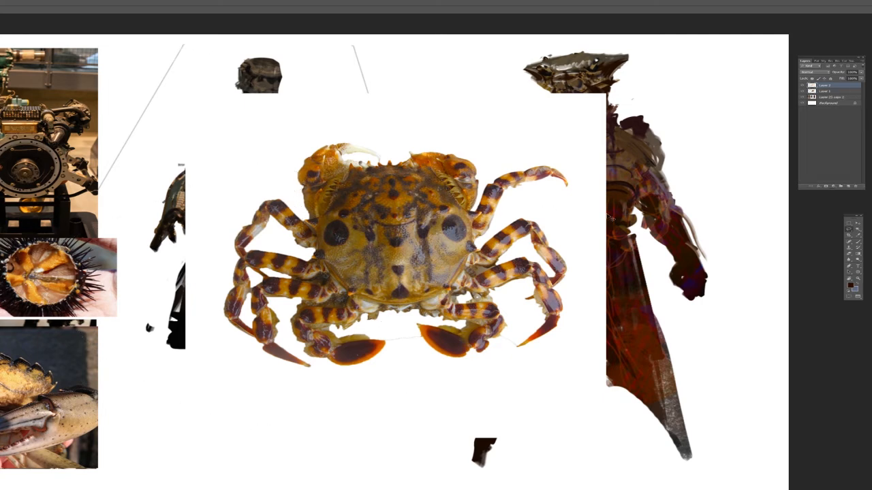
Step: Hide the full crab photo layer and move the copied legs into the gap between the two figures
{"action": "left_click", "coordinate": [802, 91]}
{"action": "left_click", "coordinate": [857, 224]}
{"action": "left_click_drag", "start_coordinate": [350, 271], "coordinate": [423, 200]}
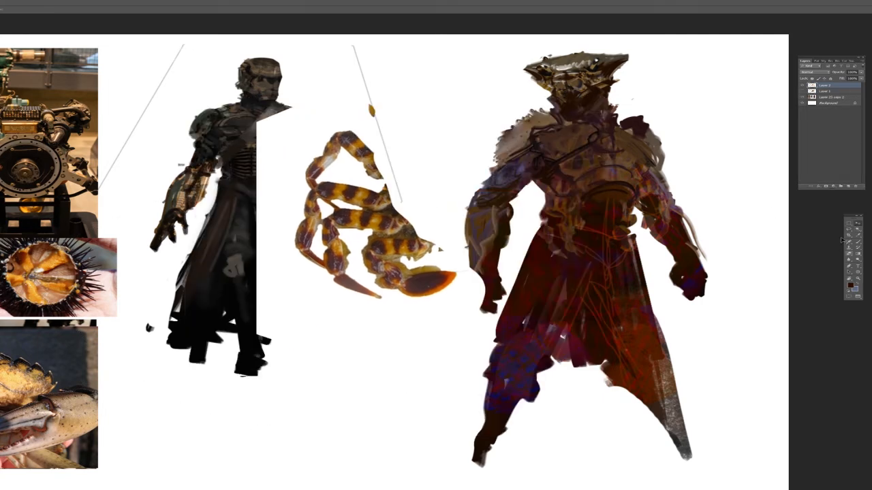
Step: Select and delete the white background around the copied crab legs, then clear the selection
{"action": "left_click", "coordinate": [318, 151]}
{"action": "key", "text": "Delete"}
{"action": "key", "text": "ctrl+d"}
Step: Move the cut-out crab legs over the dark figure's coat and darken them by lowering Lightness in Hue/Saturation
{"action": "scroll", "coordinate": [476, 222], "scroll_direction": "down", "scroll_amount": 1}
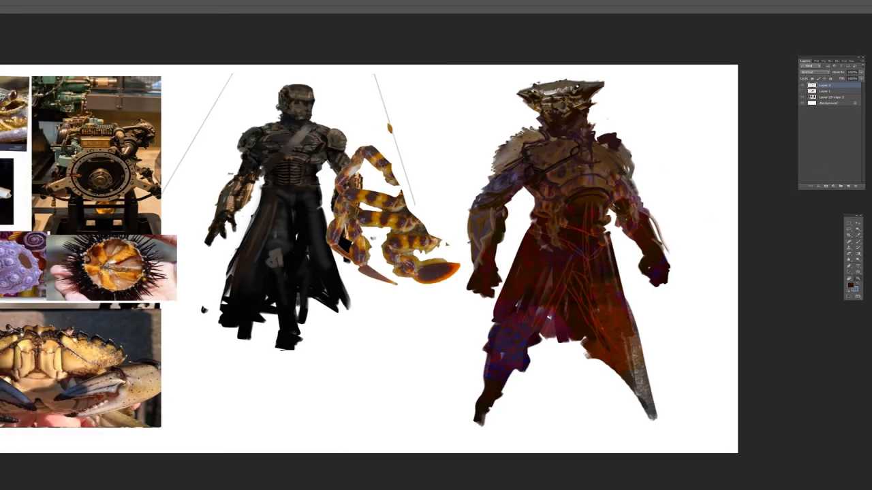
{"action": "left_click", "coordinate": [857, 228]}
{"action": "left_click_drag", "start_coordinate": [388, 235], "coordinate": [346, 255]}
{"action": "key", "text": "ctrl+u"}
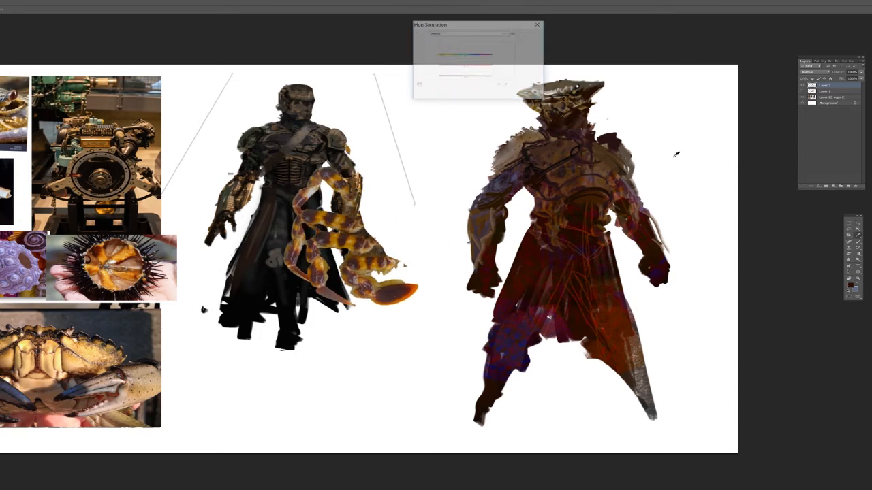
{"action": "left_click_drag", "start_coordinate": [456, 76], "coordinate": [450, 77]}
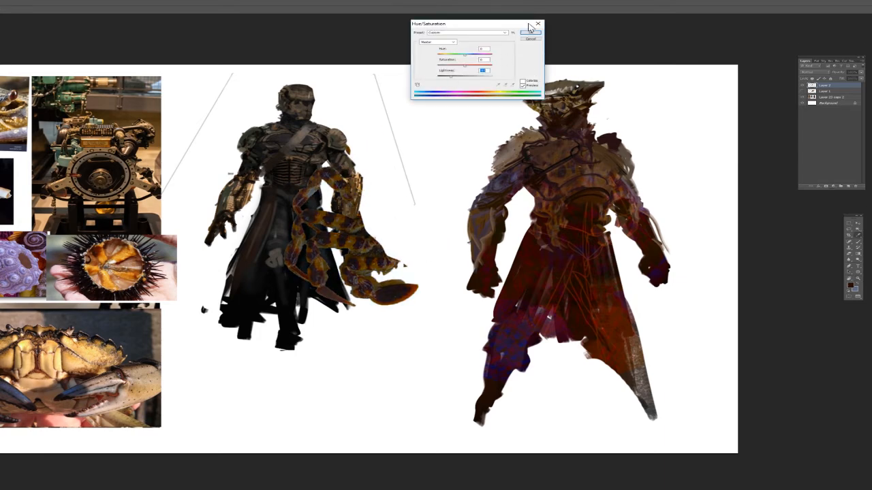
{"action": "left_click", "coordinate": [527, 33]}
Step: Move the darkened crab legs beside the crab-headed figure and squash them vertically with Free Transform
{"action": "left_click_drag", "start_coordinate": [314, 247], "coordinate": [438, 165]}
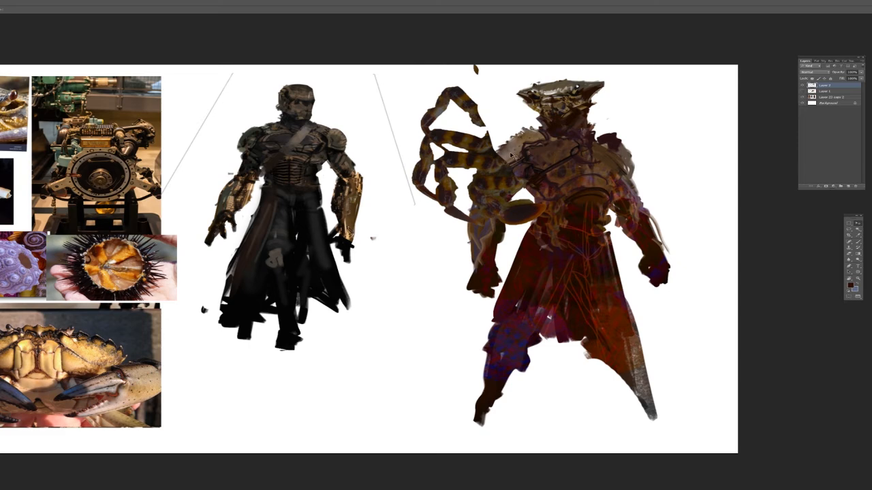
{"action": "key", "text": "ctrl+t"}
{"action": "left_click_drag", "start_coordinate": [480, 63], "coordinate": [480, 121]}
{"action": "left_click_drag", "start_coordinate": [484, 144], "coordinate": [457, 92]}
{"action": "key", "text": "Return"}
Step: Lasso a single crab leg, copy it to its own layer and place it between the figures with the other legs hidden
{"action": "scroll", "coordinate": [428, 87], "scroll_direction": "up", "scroll_amount": 3}
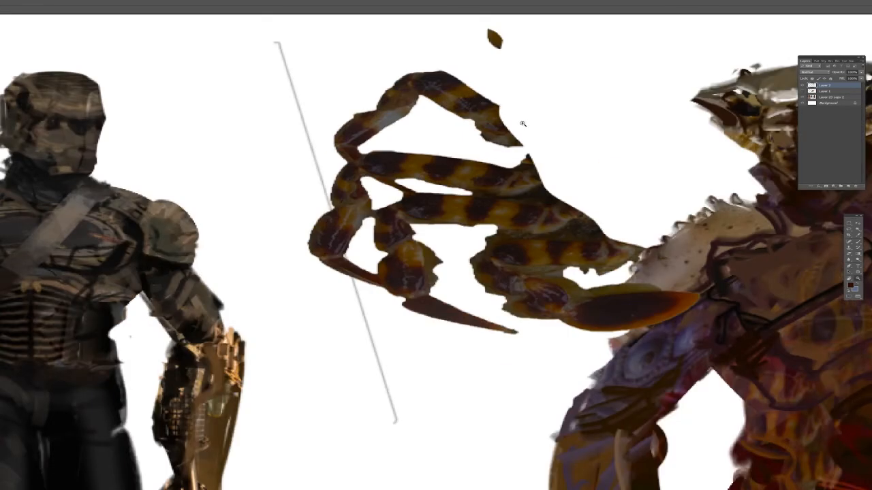
{"action": "key", "text": "l"}
{"action": "mouse_move", "coordinate": [570, 148]}
{"action": "left_mouse_down"}
{"action": "mouse_move", "coordinate": [388, 147]}
{"action": "mouse_move", "coordinate": [325, 167]}
{"action": "mouse_move", "coordinate": [279, 229]}
{"action": "mouse_move", "coordinate": [337, 289]}
{"action": "mouse_move", "coordinate": [394, 300]}
{"action": "mouse_move", "coordinate": [370, 262]}
{"action": "mouse_move", "coordinate": [365, 239]}
{"action": "mouse_move", "coordinate": [378, 212]}
{"action": "mouse_move", "coordinate": [420, 194]}
{"action": "mouse_move", "coordinate": [498, 196]}
{"action": "mouse_move", "coordinate": [559, 137]}
{"action": "mouse_move", "coordinate": [438, 181]}
{"action": "mouse_move", "coordinate": [320, 170]}
{"action": "left_mouse_up"}
{"action": "key", "text": "ctrl+j"}
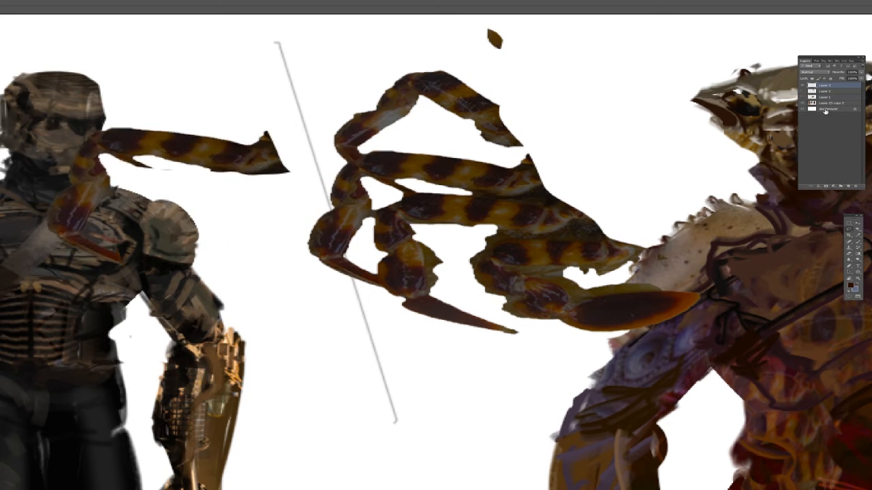
{"action": "left_click", "coordinate": [858, 225]}
{"action": "left_click_drag", "start_coordinate": [224, 141], "coordinate": [547, 121]}
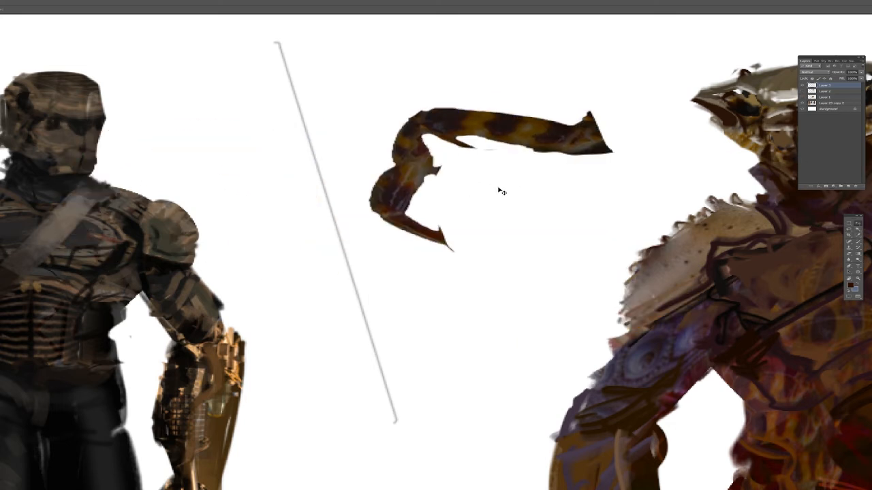
Step: Erase the leftover fragments along the inner edge and tip of the copied crab leg
{"action": "key", "text": "e"}
{"action": "mouse_move", "coordinate": [453, 171]}
{"action": "left_mouse_down"}
{"action": "mouse_move", "coordinate": [440, 170]}
{"action": "mouse_move", "coordinate": [423, 195]}
{"action": "mouse_move", "coordinate": [473, 265]}
{"action": "left_mouse_up"}
{"action": "left_click_drag", "start_coordinate": [442, 150], "coordinate": [464, 146]}
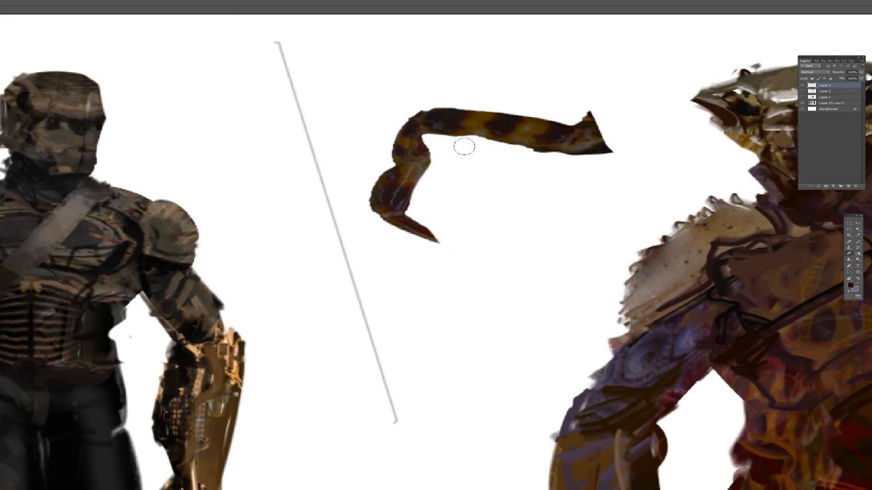
{"action": "key", "text": "b"}
{"action": "left_click", "coordinate": [411, 134], "text": "alt"}
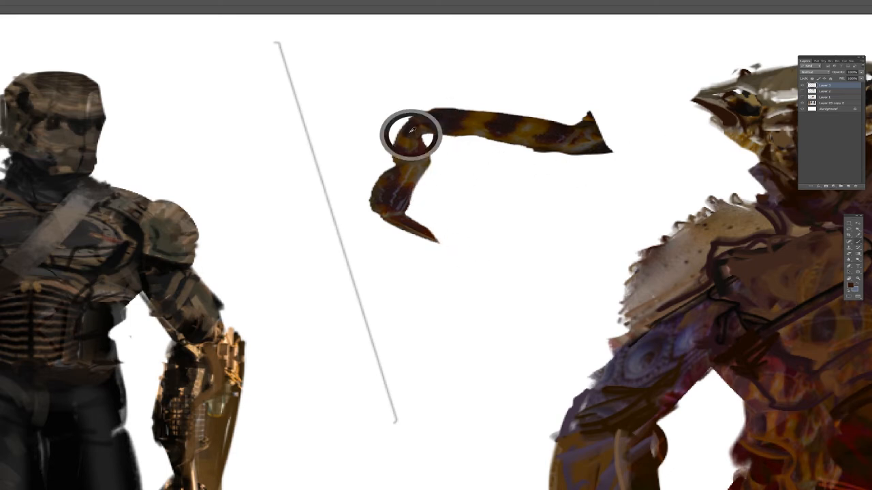
Step: Scale the single crab leg down slightly with Free Transform
{"action": "scroll", "coordinate": [596, 139], "scroll_direction": "down", "scroll_amount": 2}
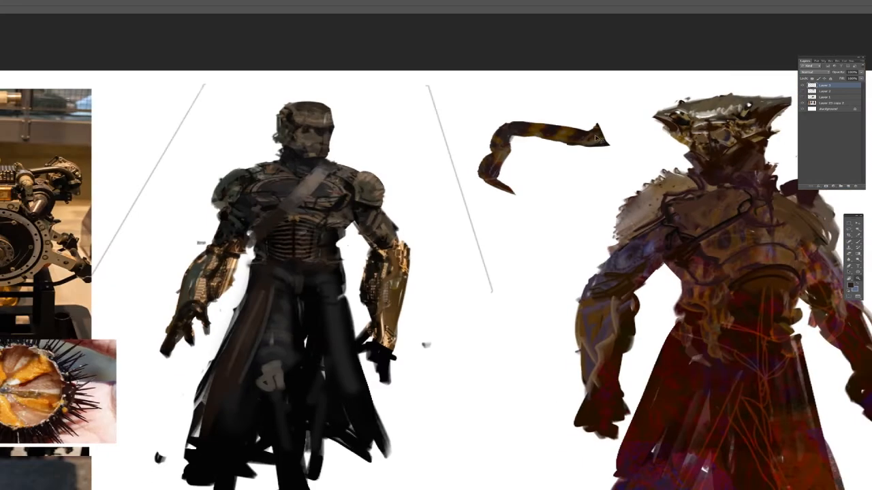
{"action": "key", "text": "ctrl+t"}
{"action": "left_click_drag", "start_coordinate": [611, 122], "coordinate": [569, 154]}
{"action": "key", "text": "Return"}
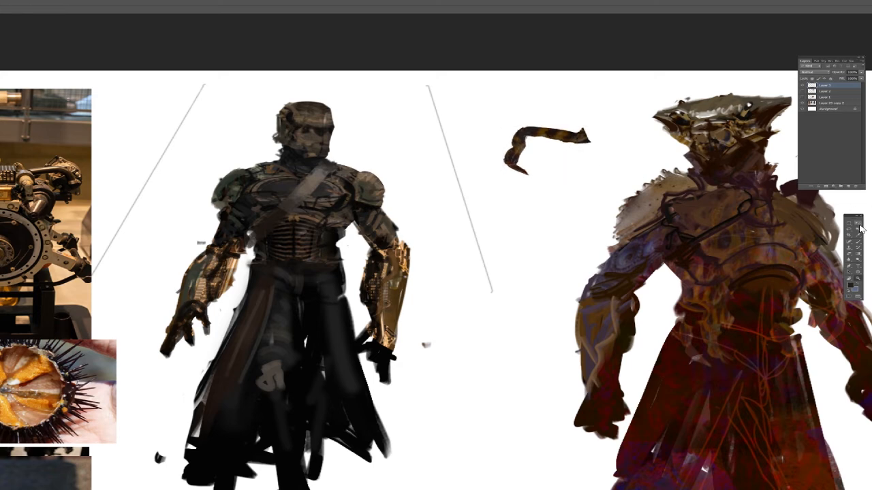
Step: Duplicate the crab leg, flip it horizontally, and fit a smaller, rotated copy beside the crab-headed figure's jaw
{"action": "left_click_drag", "start_coordinate": [450, 127], "coordinate": [260, 125]}
{"action": "left_click_drag", "start_coordinate": [348, 148], "coordinate": [604, 141]}
{"action": "key", "text": "ctrl+shift+h"}
{"action": "key", "text": "ctrl+t"}
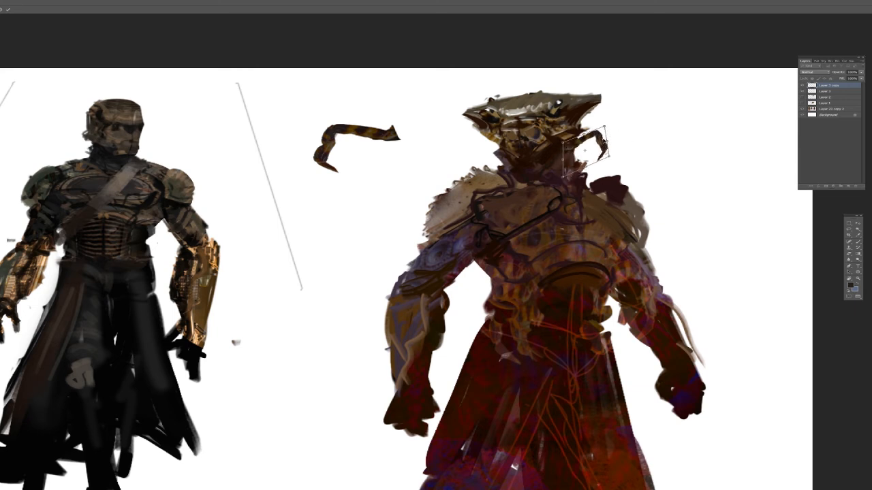
{"action": "key", "text": "Return"}
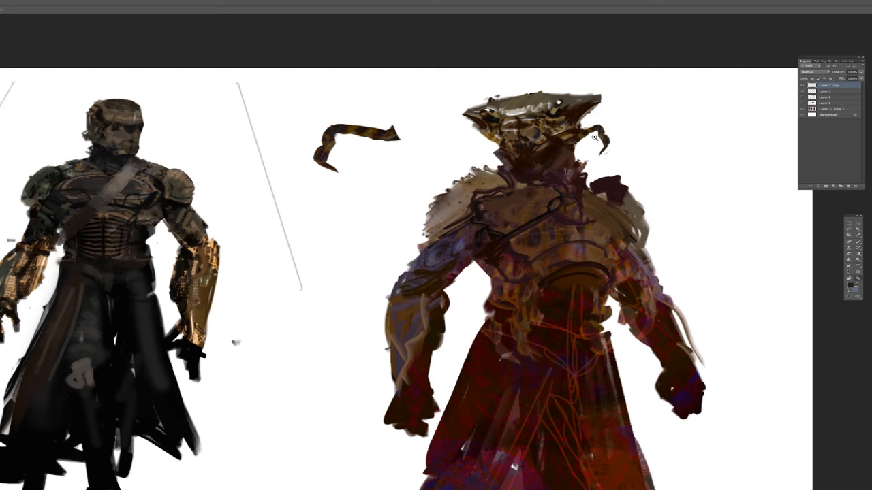
Step: Duplicate the small jaw leg and transform the copy into place just inside and below the first one
{"action": "left_click_drag", "start_coordinate": [593, 136], "coordinate": [662, 167]}
{"action": "left_click", "coordinate": [858, 225]}
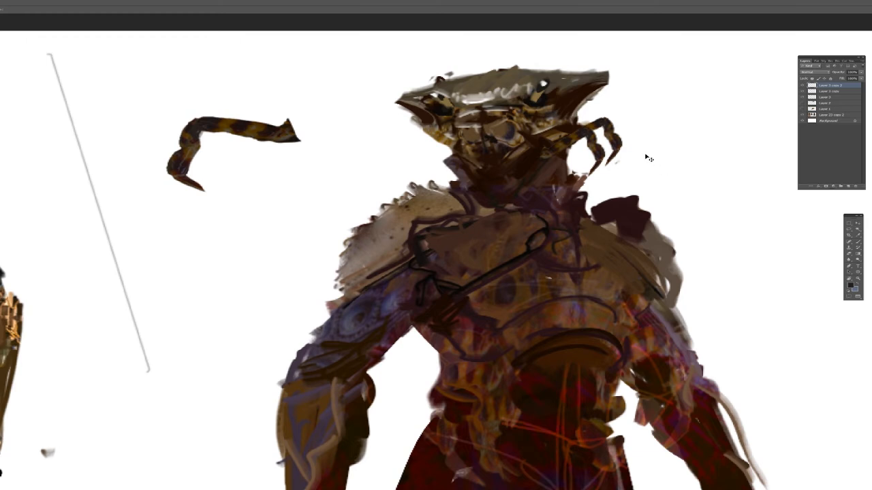
{"action": "key", "text": "ctrl+t"}
{"action": "mouse_move", "coordinate": [605, 153]}
{"action": "left_mouse_down"}
{"action": "mouse_move", "coordinate": [615, 166]}
{"action": "mouse_move", "coordinate": [605, 168]}
{"action": "mouse_move", "coordinate": [594, 151]}
{"action": "left_mouse_up"}
{"action": "key", "text": "Return"}
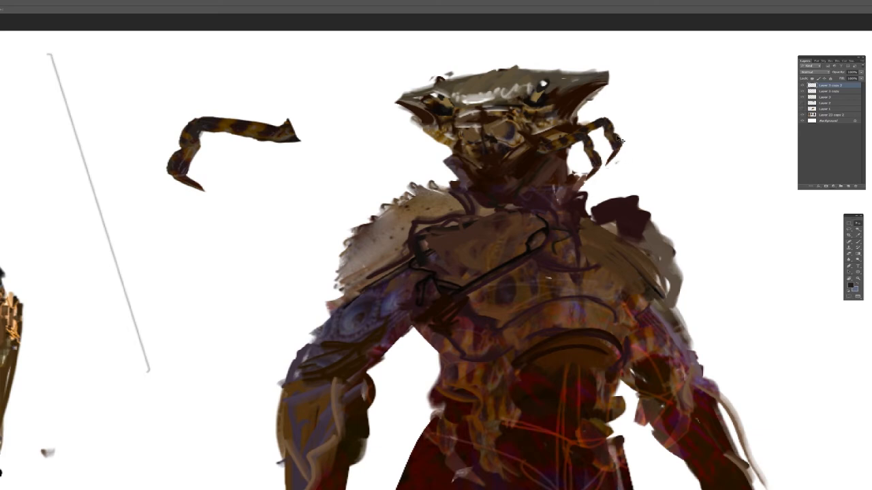
{"action": "key", "text": "ctrl+t"}
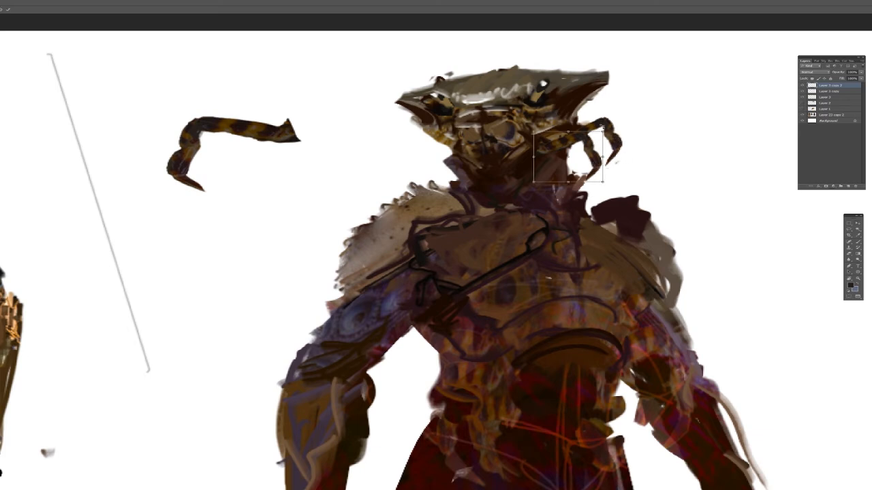
{"action": "key", "text": "Return"}
Step: Add a third copy of the jaw leg closer to the neck and rotate it to fan out the row
{"action": "left_click_drag", "start_coordinate": [592, 146], "coordinate": [569, 160]}
{"action": "key", "text": "ctrl+t"}
{"action": "key", "text": "Return"}
{"action": "key", "text": "z"}
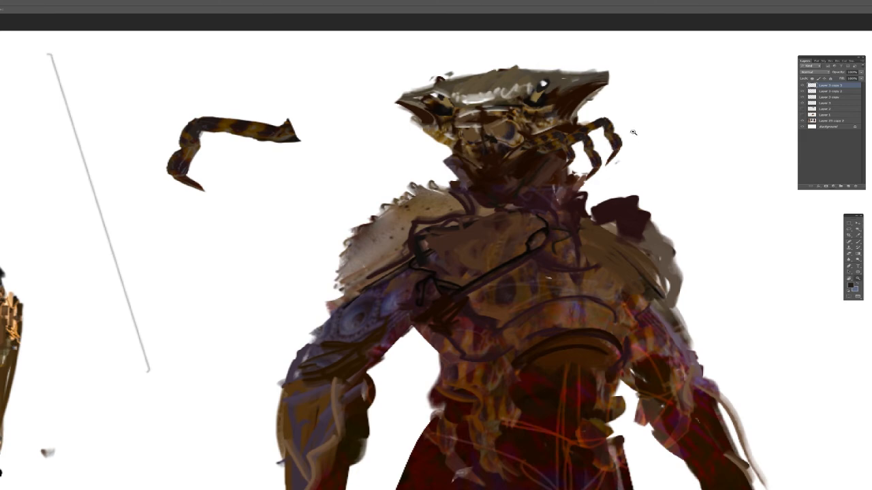
{"action": "left_click", "coordinate": [633, 132], "text": "alt"}
{"action": "left_click", "coordinate": [626, 139]}
{"action": "left_click", "coordinate": [628, 141]}
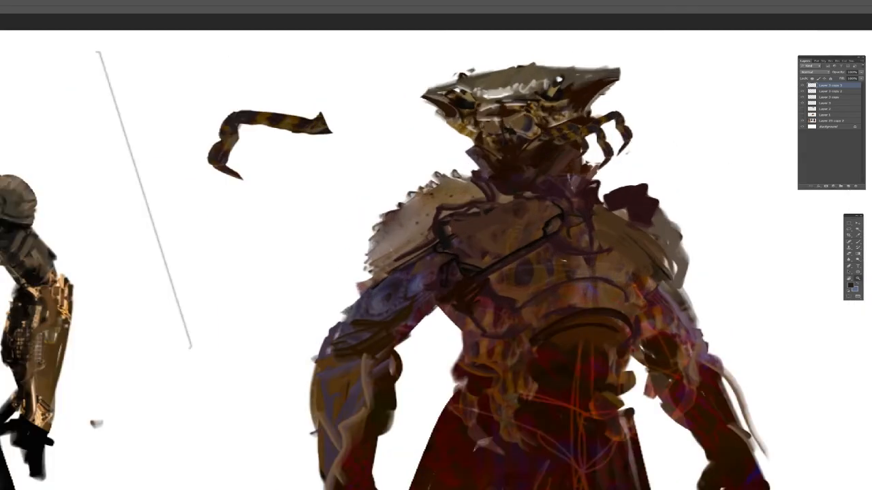
{"action": "left_click", "coordinate": [858, 222]}
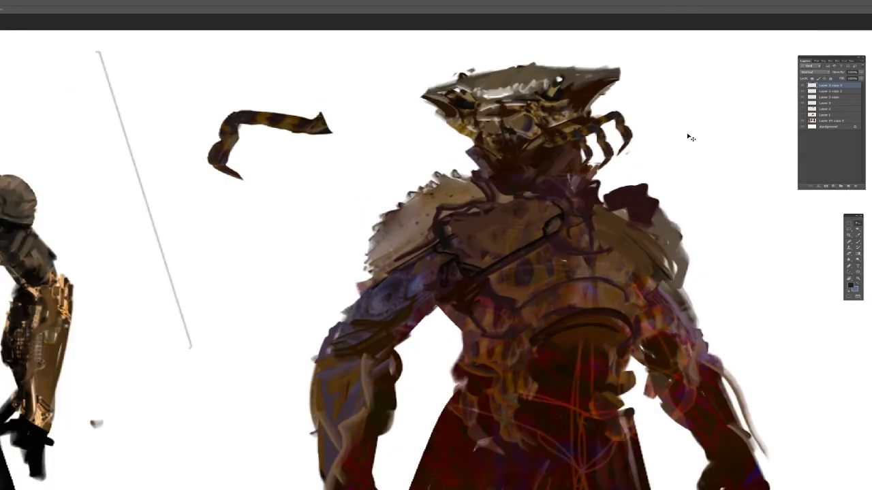
{"action": "left_click_drag", "start_coordinate": [678, 116], "coordinate": [672, 111]}
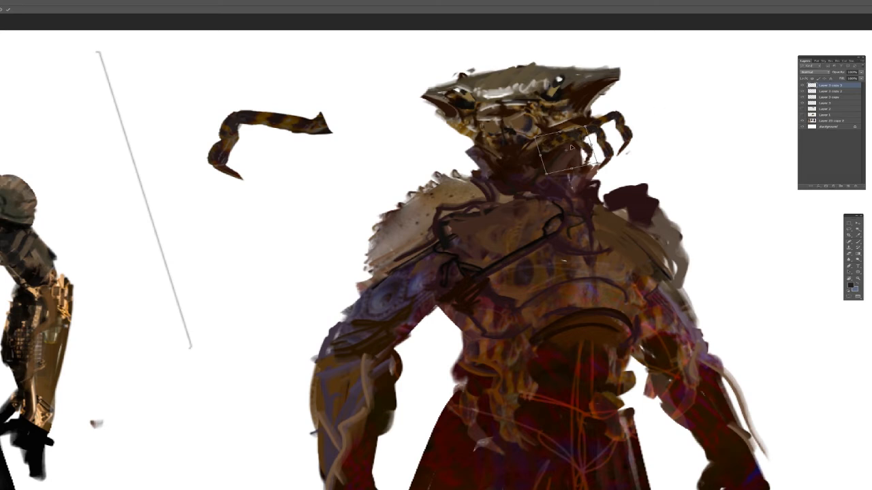
{"action": "key", "text": "Return"}
Step: Select the outermost jaw leg and adjust its angle with Free Transform
{"action": "left_click", "coordinate": [618, 121]}
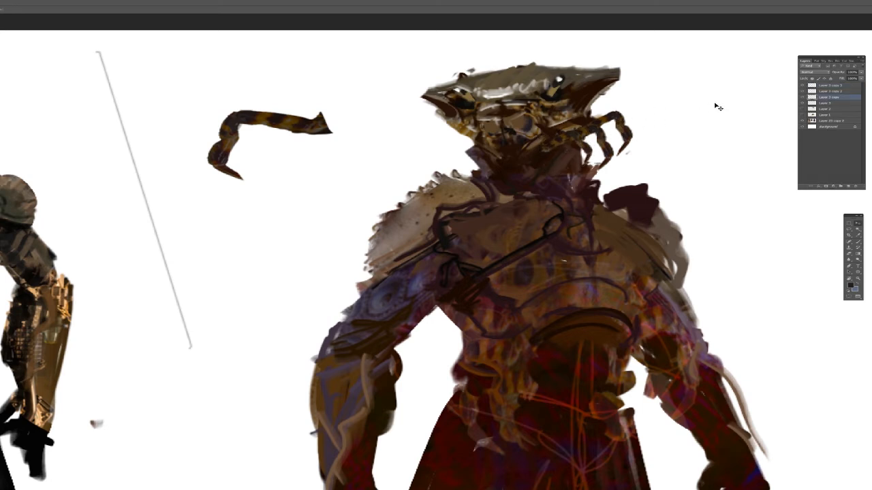
{"action": "key", "text": "ctrl+t"}
{"action": "left_click_drag", "start_coordinate": [733, 100], "coordinate": [727, 90]}
{"action": "key", "text": "Return"}
Step: Lasso the outer segment of the outermost jaw leg, cut it to a new layer and rotate it outward
{"action": "key", "text": "l"}
{"action": "mouse_move", "coordinate": [611, 126]}
{"action": "left_mouse_down"}
{"action": "mouse_move", "coordinate": [661, 161]}
{"action": "mouse_move", "coordinate": [673, 86]}
{"action": "mouse_move", "coordinate": [647, 84]}
{"action": "left_mouse_up"}
{"action": "key", "text": "ctrl+shift+j"}
{"action": "key", "text": "ctrl+t"}
{"action": "left_click_drag", "start_coordinate": [635, 131], "coordinate": [645, 127]}
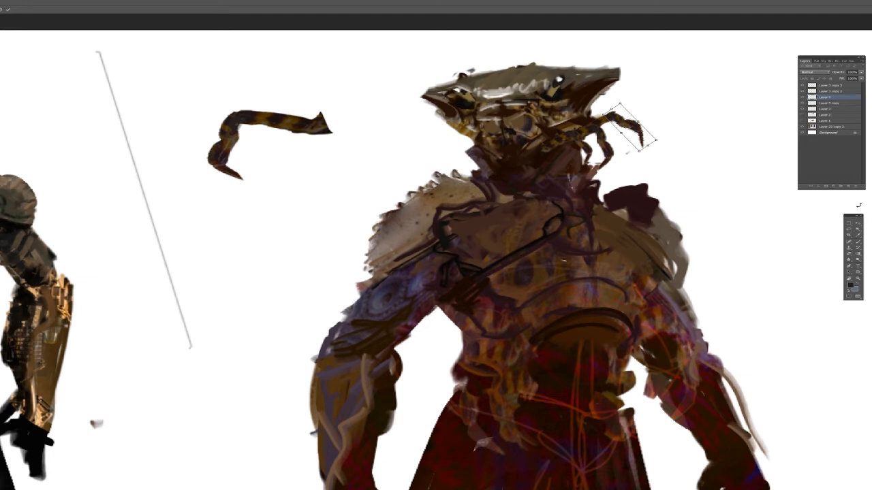
{"action": "key", "text": "Return"}
Step: Separate the outer segment of the middle jaw leg onto a new layer and rotate it outward from the joint
{"action": "left_click", "coordinate": [858, 223]}
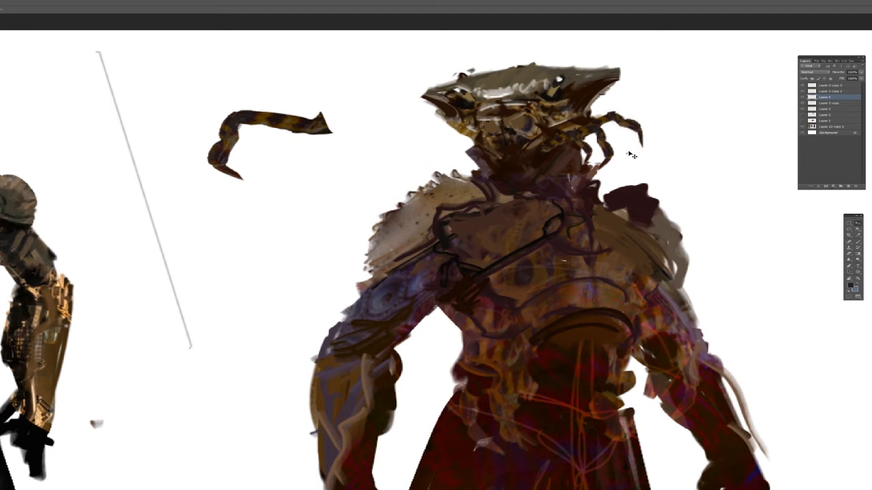
{"action": "left_click", "coordinate": [618, 157]}
{"action": "mouse_move", "coordinate": [614, 154]}
{"action": "left_mouse_down"}
{"action": "mouse_move", "coordinate": [633, 175]}
{"action": "mouse_move", "coordinate": [618, 133]}
{"action": "left_mouse_up"}
{"action": "key", "text": "l"}
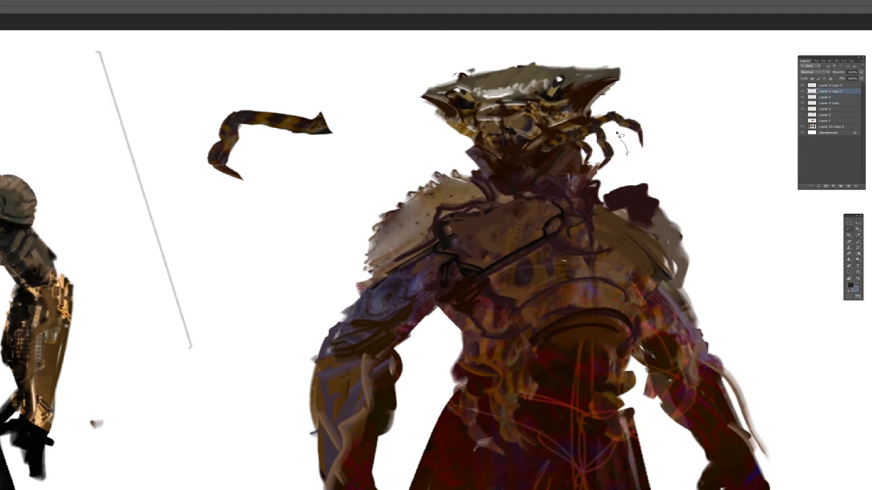
{"action": "mouse_move", "coordinate": [594, 190]}
{"action": "left_mouse_down"}
{"action": "mouse_move", "coordinate": [648, 155]}
{"action": "mouse_move", "coordinate": [631, 154]}
{"action": "left_mouse_up"}
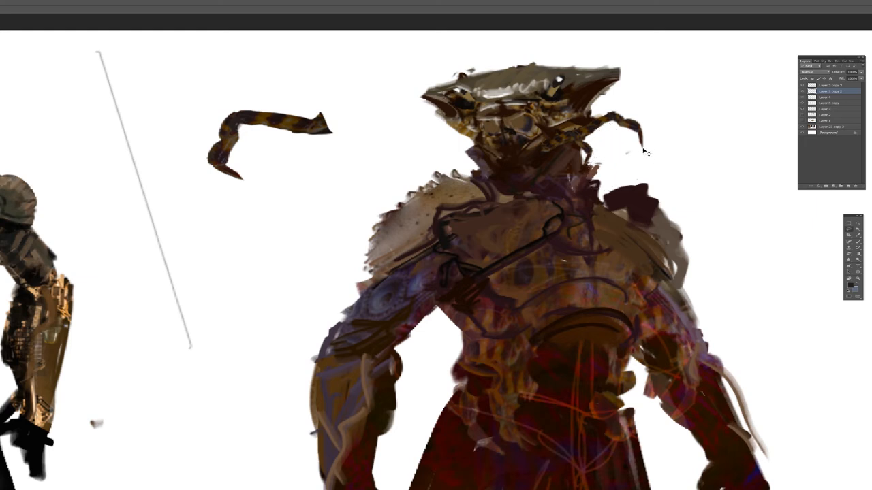
{"action": "key", "text": "ctrl+j"}
{"action": "key", "text": "ctrl+t"}
{"action": "left_click_drag", "start_coordinate": [679, 168], "coordinate": [681, 128]}
{"action": "left_click_drag", "start_coordinate": [612, 162], "coordinate": [605, 159]}
{"action": "key", "text": "Return"}
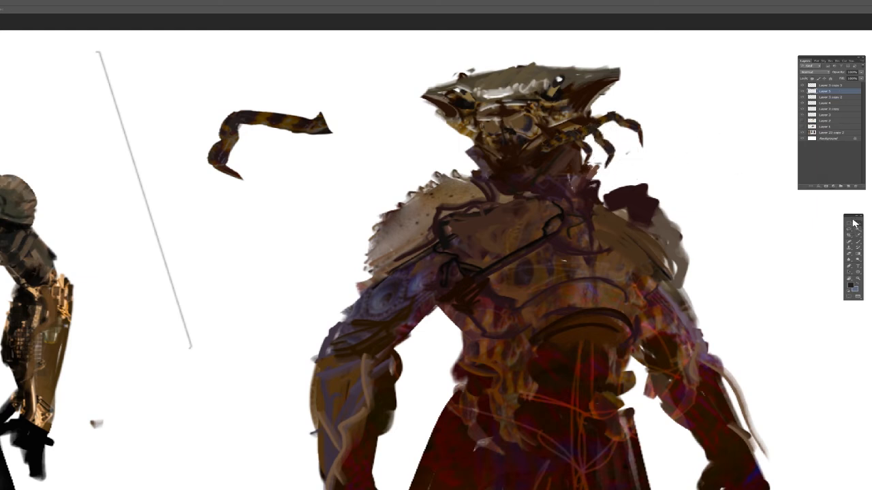
{"action": "left_click", "coordinate": [616, 119]}
{"action": "left_click_drag", "start_coordinate": [616, 119], "coordinate": [407, 135]}
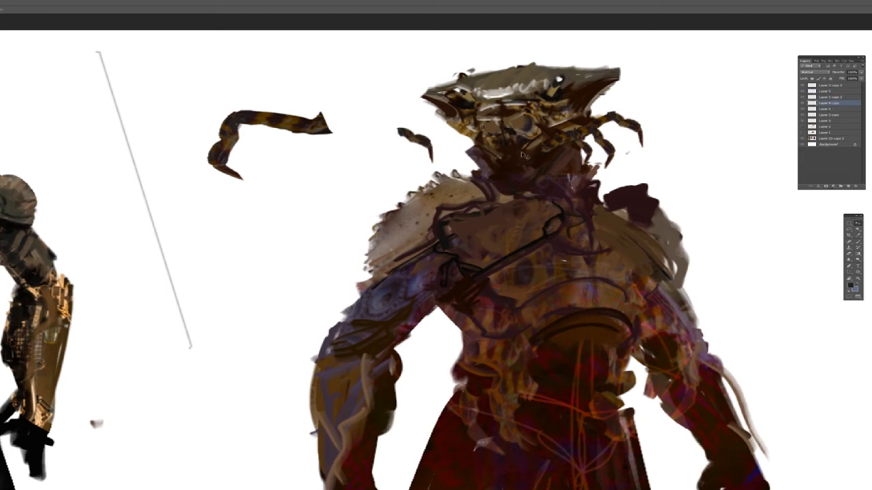
{"action": "key", "text": "Delete"}
{"action": "left_click", "coordinate": [613, 118]}
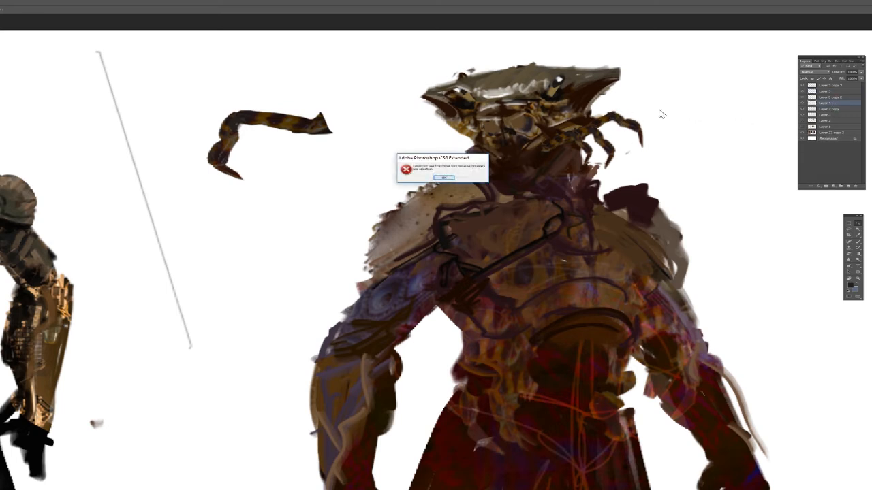
{"action": "left_click", "coordinate": [446, 179]}
{"action": "left_click_drag", "start_coordinate": [610, 118], "coordinate": [473, 134]}
{"action": "key", "text": "ctrl+z"}
Step: Merge the outermost jaw leg's two segments and place a horizontally flipped duplicate on the opposite side of the head
{"action": "left_click", "coordinate": [600, 122], "text": "shift"}
{"action": "key", "text": "ctrl+z"}
{"action": "key", "text": "ctrl+e"}
{"action": "key", "text": "ctrl+shift+h"}
{"action": "mouse_move", "coordinate": [539, 134]}
{"action": "left_mouse_down"}
{"action": "mouse_move", "coordinate": [517, 129]}
{"action": "mouse_move", "coordinate": [552, 139]}
{"action": "left_mouse_up"}
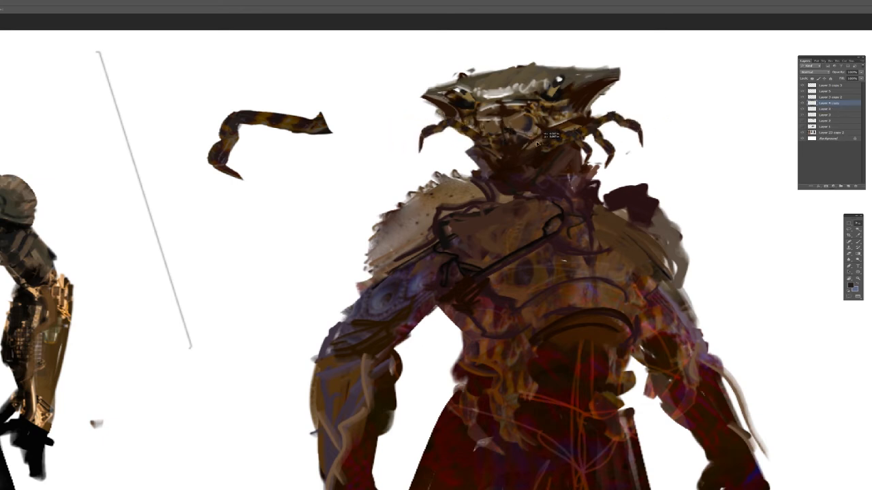
Step: Rotate the flipped outermost leg and attach it to the opposite side of the jaw
{"action": "key", "text": "ctrl+t"}
{"action": "left_click_drag", "start_coordinate": [636, 115], "coordinate": [601, 97]}
{"action": "left_click_drag", "start_coordinate": [481, 128], "coordinate": [476, 138]}
{"action": "key", "text": "Return"}
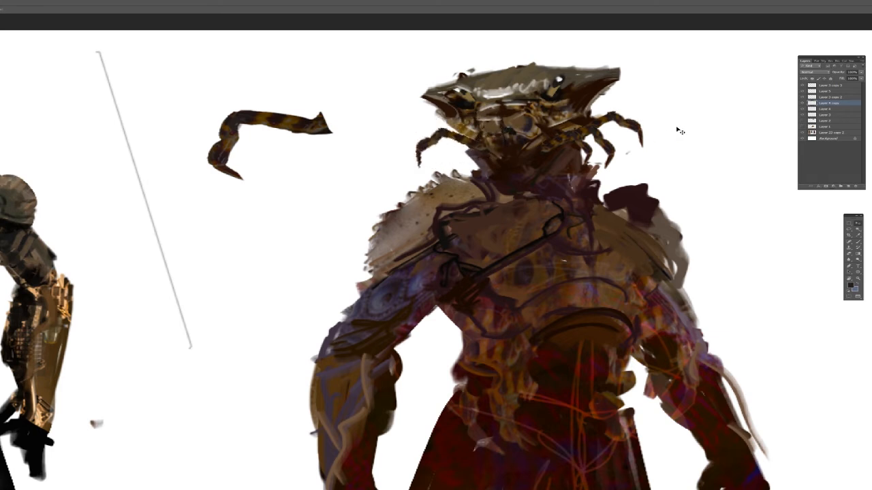
Step: Merge the middle jaw leg's segments and place a mirrored duplicate below the opposite side's outer leg
{"action": "left_click", "coordinate": [606, 140], "text": "ctrl"}
{"action": "left_click_drag", "start_coordinate": [606, 141], "coordinate": [542, 159]}
{"action": "left_click", "coordinate": [628, 126], "text": "ctrl+shift"}
{"action": "key", "text": "ctrl+e"}
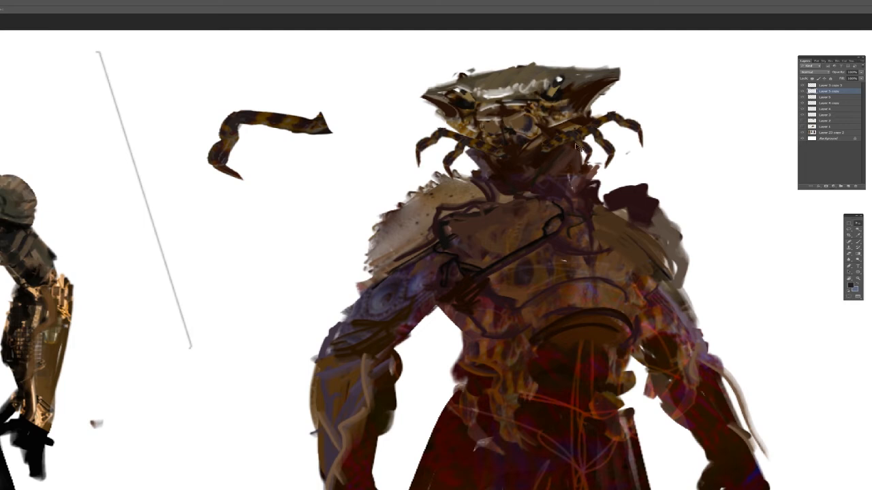
Step: Rotate the mirrored middle leg and shift it outward to line up with the jaw
{"action": "key", "text": "ctrl+t"}
{"action": "left_click_drag", "start_coordinate": [580, 114], "coordinate": [587, 128]}
{"action": "left_click_drag", "start_coordinate": [499, 150], "coordinate": [487, 148]}
{"action": "key", "text": "Return"}
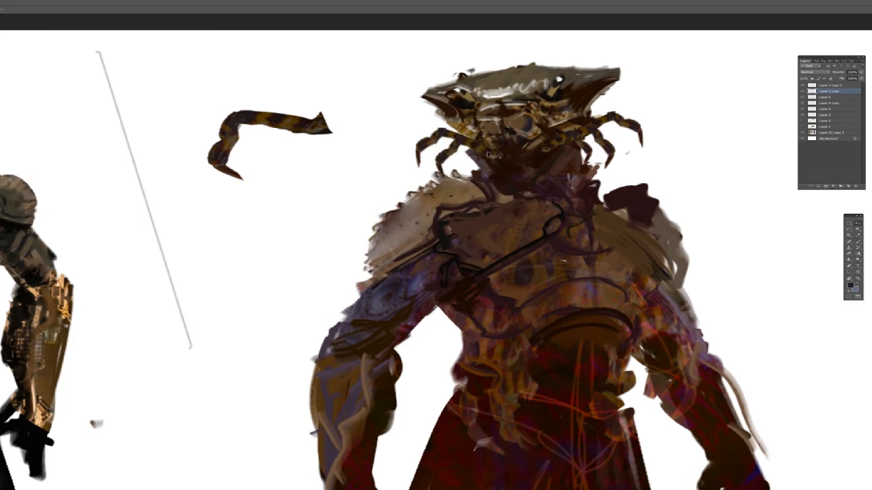
Step: Select both mirrored jaw legs together and adjust their position against the side of the head
{"action": "scroll", "coordinate": [545, 132], "scroll_direction": "down", "scroll_amount": 5}
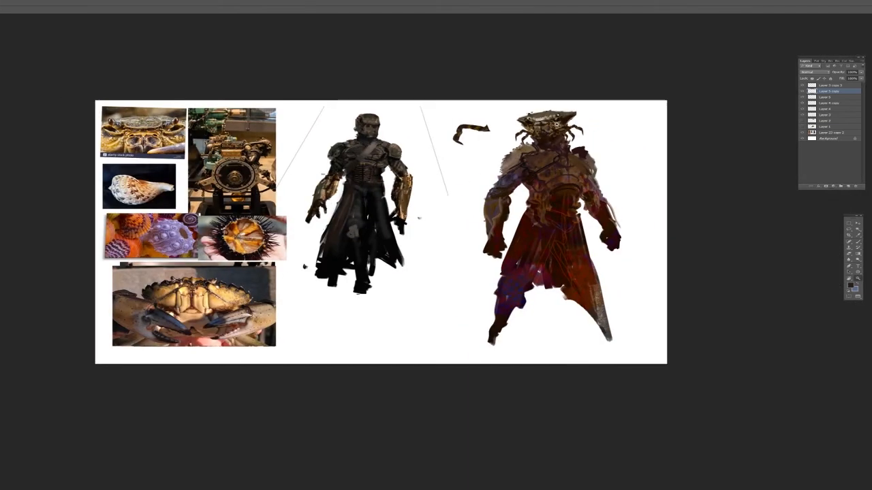
{"action": "scroll", "coordinate": [553, 127], "scroll_direction": "up", "scroll_amount": 2}
{"action": "scroll", "coordinate": [553, 126], "scroll_direction": "up", "scroll_amount": 1}
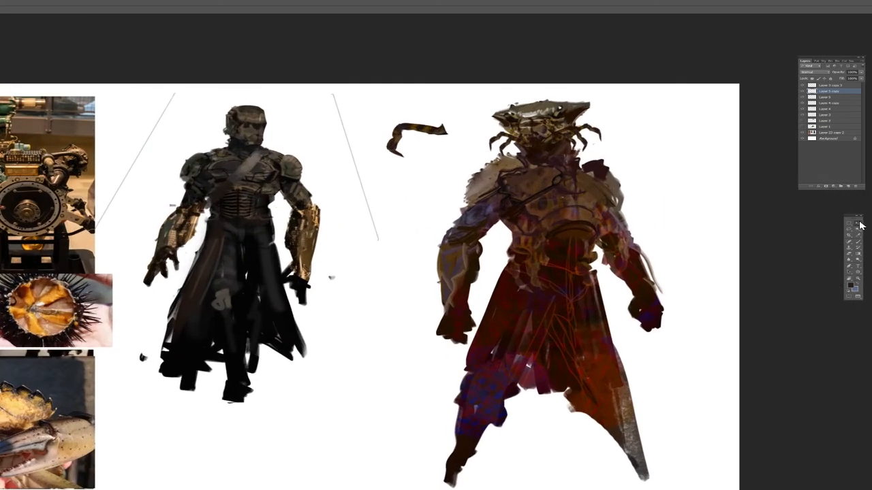
{"action": "left_click", "coordinate": [500, 139], "text": "shift"}
{"action": "mouse_move", "coordinate": [500, 139]}
{"action": "left_mouse_down"}
{"action": "mouse_move", "coordinate": [496, 128]}
{"action": "mouse_move", "coordinate": [516, 138]}
{"action": "left_mouse_up"}
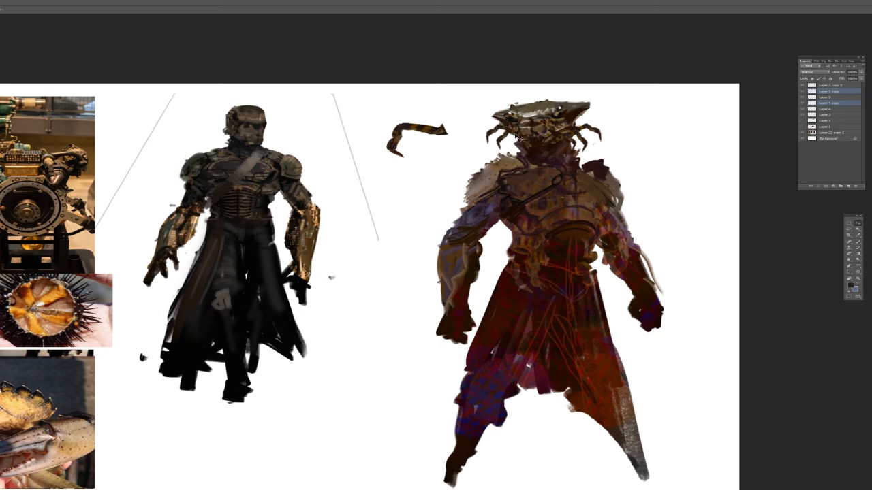
Step: Nudge the mirrored jaw legs slightly upward and select the uppermost leg copy beside the crab head
{"action": "left_click", "coordinate": [597, 129]}
{"action": "left_click", "coordinate": [589, 129], "text": "shift"}
{"action": "left_click_drag", "start_coordinate": [589, 129], "coordinate": [591, 120]}
{"action": "left_click", "coordinate": [577, 145]}
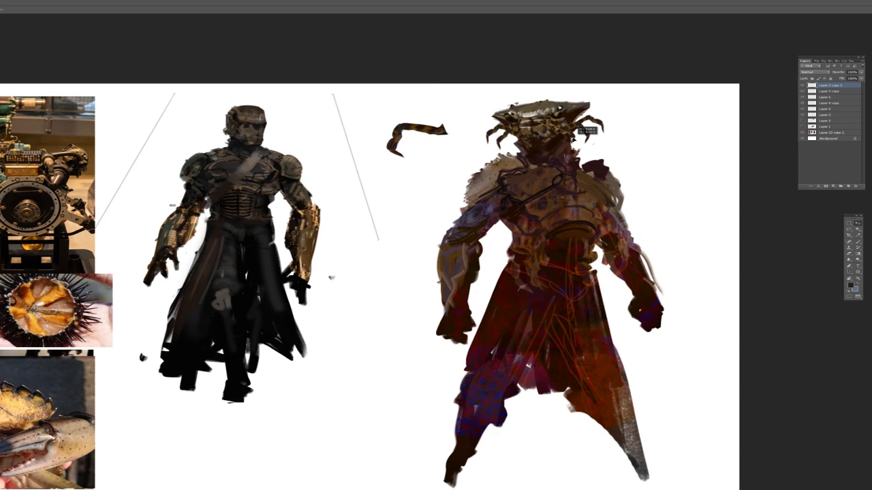
{"action": "left_click", "coordinate": [633, 122], "text": "alt"}
{"action": "left_click", "coordinate": [609, 113]}
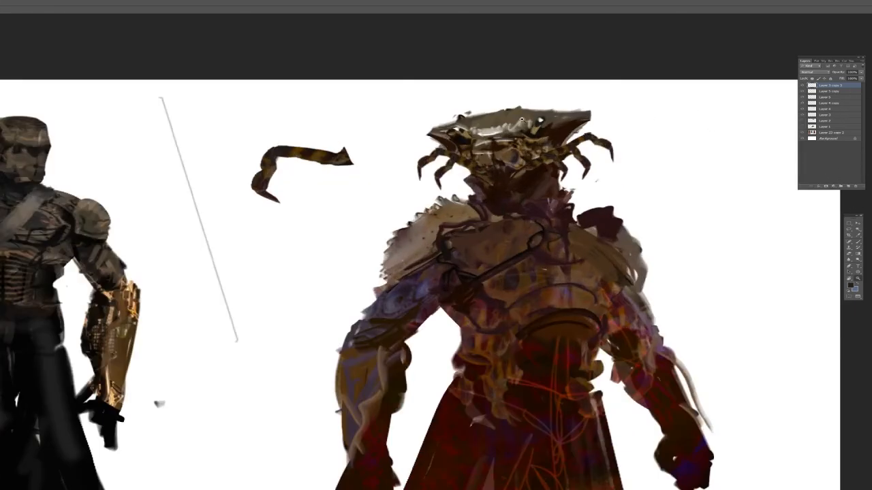
Step: Add a new layer and paint a thin dark curved ridge line over the top of the crab shell head
{"action": "left_click", "coordinate": [844, 186]}
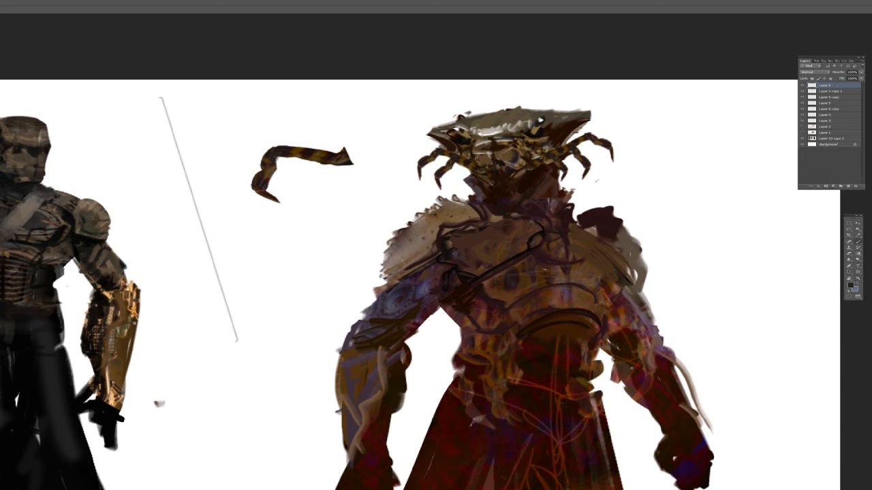
{"action": "left_click_drag", "start_coordinate": [505, 108], "coordinate": [483, 139]}
{"action": "key", "text": "ctrl+z"}
{"action": "left_click_drag", "start_coordinate": [511, 106], "coordinate": [484, 140]}
{"action": "key", "text": "ctrl+z"}
{"action": "left_click_drag", "start_coordinate": [510, 108], "coordinate": [493, 144]}
{"action": "key", "text": "ctrl+z"}
{"action": "left_click_drag", "start_coordinate": [518, 107], "coordinate": [496, 153]}
{"action": "left_click_drag", "start_coordinate": [545, 109], "coordinate": [523, 105]}
Step: Paint the crab head's mouth and neck area with dark brown tones sampled from the figure
{"action": "left_click", "coordinate": [498, 147], "text": "alt"}
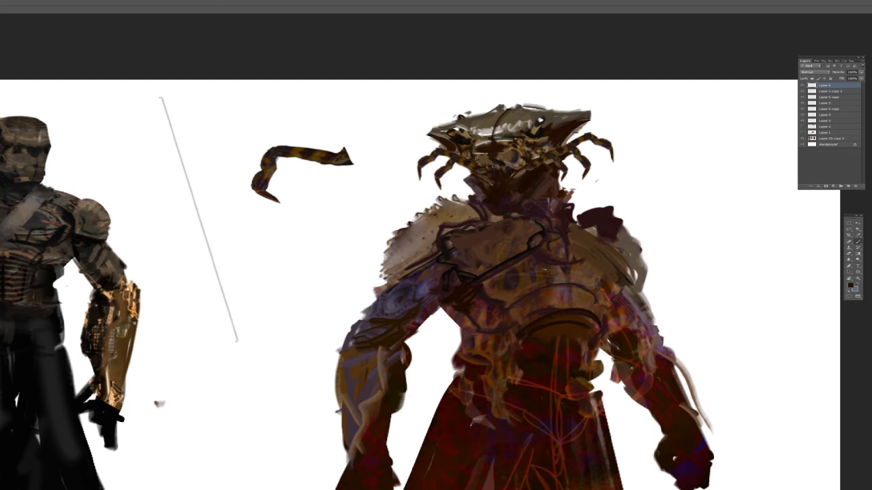
{"action": "left_click_drag", "start_coordinate": [503, 150], "coordinate": [497, 168]}
{"action": "scroll", "coordinate": [531, 140], "scroll_direction": "down", "scroll_amount": 2}
{"action": "scroll", "coordinate": [537, 139], "scroll_direction": "up", "scroll_amount": 4}
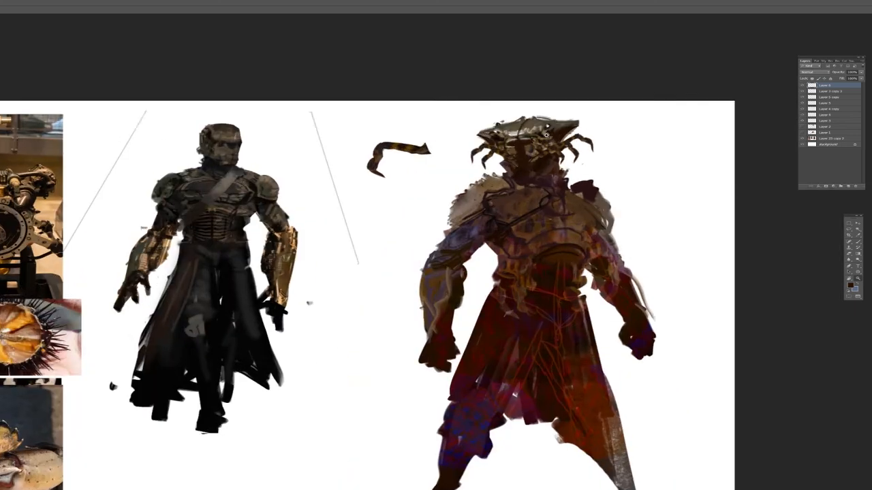
{"action": "scroll", "coordinate": [541, 140], "scroll_direction": "down", "scroll_amount": 1}
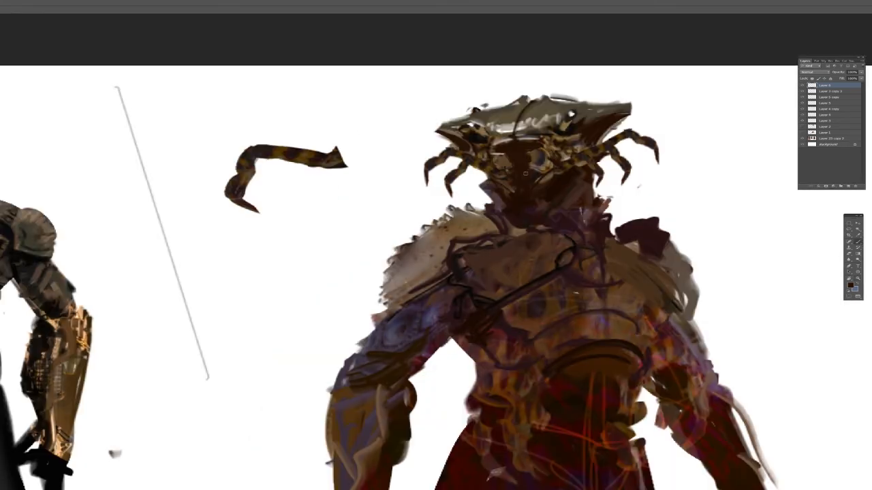
{"action": "left_click", "coordinate": [557, 180], "text": "alt"}
{"action": "left_click", "coordinate": [507, 189], "text": "alt"}
{"action": "left_click", "coordinate": [497, 191], "text": "alt"}
Step: Merge all layers above the background into a single layer
{"action": "key", "text": "e"}
{"action": "left_click", "coordinate": [831, 137], "text": "shift"}
{"action": "key", "text": "ctrl+e"}
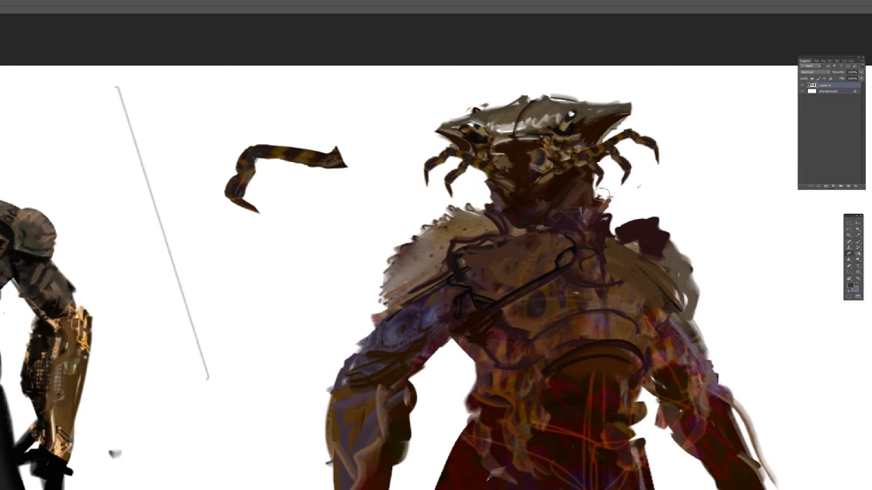
Step: Paint over the dark purple shape on the crab figure's shoulder with the brown shell colour
{"action": "key", "text": "b"}
{"action": "left_click", "coordinate": [536, 223], "text": "alt"}
{"action": "mouse_move", "coordinate": [659, 230]}
{"action": "left_mouse_down"}
{"action": "mouse_move", "coordinate": [625, 239]}
{"action": "mouse_move", "coordinate": [648, 259]}
{"action": "mouse_move", "coordinate": [619, 259]}
{"action": "mouse_move", "coordinate": [648, 231]}
{"action": "mouse_move", "coordinate": [651, 265]}
{"action": "mouse_move", "coordinate": [674, 269]}
{"action": "mouse_move", "coordinate": [652, 271]}
{"action": "mouse_move", "coordinate": [666, 226]}
{"action": "mouse_move", "coordinate": [695, 299]}
{"action": "left_mouse_up"}
{"action": "left_click", "coordinate": [620, 258], "text": "alt"}
{"action": "right_click", "coordinate": [670, 215], "text": "alt"}
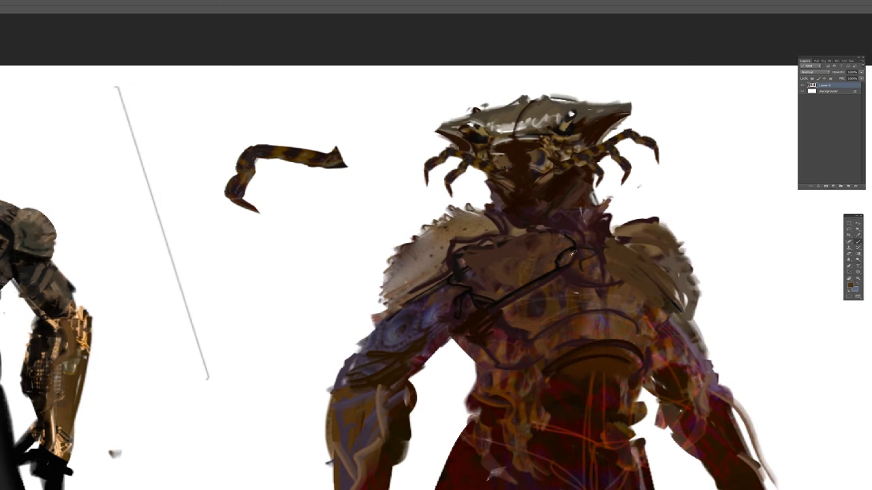
Step: Paint dark contour strokes over the crab figure's upper chest using a colour sampled from the torso
{"action": "left_click", "coordinate": [573, 253], "text": "alt"}
{"action": "mouse_move", "coordinate": [616, 254]}
{"action": "left_mouse_down"}
{"action": "mouse_move", "coordinate": [606, 262]}
{"action": "mouse_move", "coordinate": [649, 272]}
{"action": "mouse_move", "coordinate": [660, 320]}
{"action": "left_mouse_up"}
{"action": "right_click", "coordinate": [603, 243], "text": "alt"}
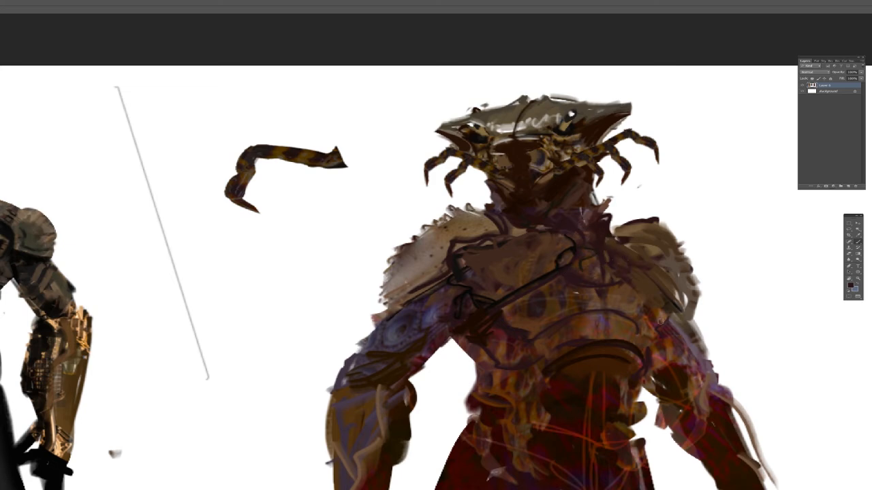
{"action": "left_click_drag", "start_coordinate": [589, 271], "coordinate": [535, 271]}
{"action": "left_click", "coordinate": [627, 274]}
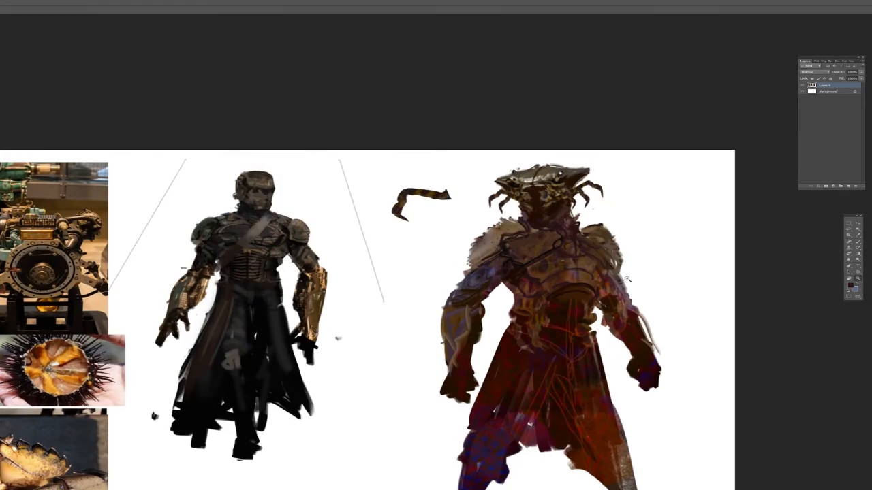
Step: Paint the crab figure's red abdomen dark brown down to the waistline
{"action": "left_click_drag", "start_coordinate": [595, 336], "coordinate": [591, 257]}
{"action": "key", "text": "b"}
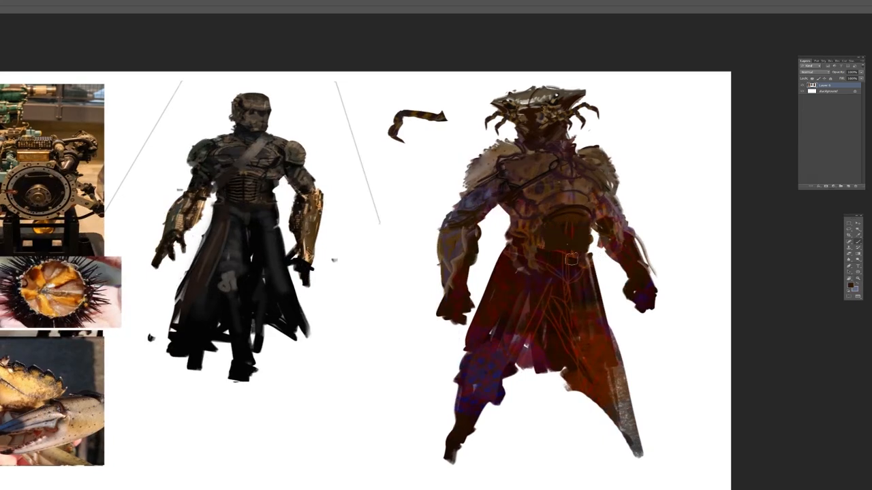
{"action": "mouse_move", "coordinate": [553, 250]}
{"action": "left_mouse_down"}
{"action": "mouse_move", "coordinate": [566, 232]}
{"action": "mouse_move", "coordinate": [555, 238]}
{"action": "mouse_move", "coordinate": [586, 249]}
{"action": "left_mouse_up"}
{"action": "left_click_drag", "start_coordinate": [535, 220], "coordinate": [536, 228]}
{"action": "left_click", "coordinate": [537, 225]}
Step: Repaint the crab figure's blue-patterned forearm with sampled brown and muted purple strokes
{"action": "left_click", "coordinate": [457, 237], "text": "alt"}
{"action": "left_click_drag", "start_coordinate": [454, 257], "coordinate": [448, 270]}
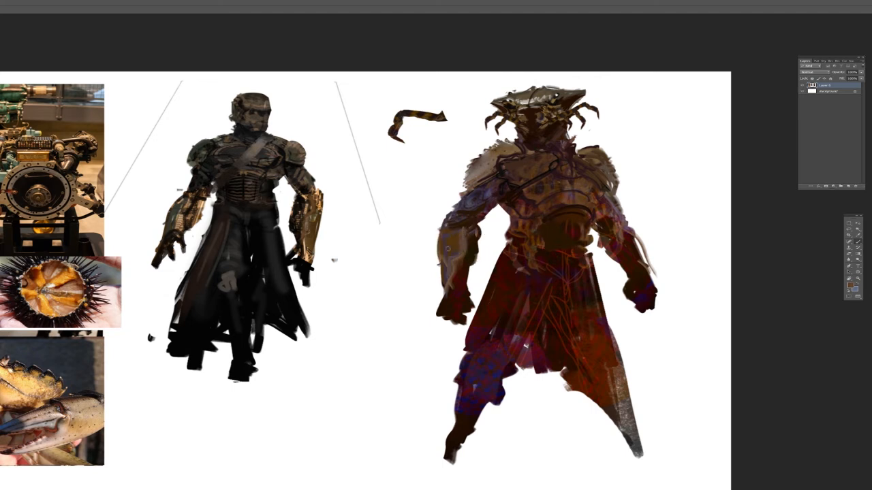
{"action": "left_click", "coordinate": [474, 206], "text": "alt"}
{"action": "left_click_drag", "start_coordinate": [459, 237], "coordinate": [465, 263]}
{"action": "left_click", "coordinate": [466, 230], "text": "alt"}
{"action": "left_click", "coordinate": [602, 211], "text": "alt"}
Step: Repaint the crab figure's side skirt panel in dark red, flare it outward and add brown trim
{"action": "left_click", "coordinate": [522, 284], "text": "alt"}
{"action": "left_click_drag", "start_coordinate": [541, 295], "coordinate": [474, 342]}
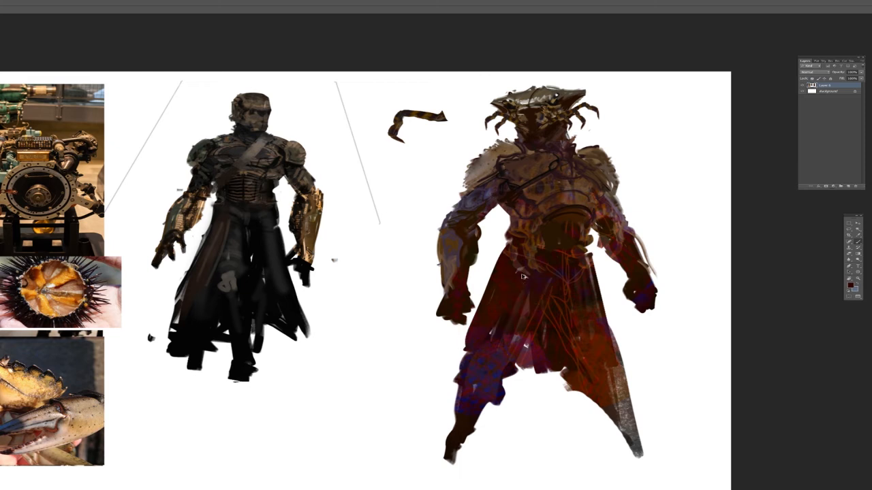
{"action": "mouse_move", "coordinate": [480, 293]}
{"action": "left_mouse_down"}
{"action": "mouse_move", "coordinate": [451, 348]}
{"action": "mouse_move", "coordinate": [478, 340]}
{"action": "left_mouse_up"}
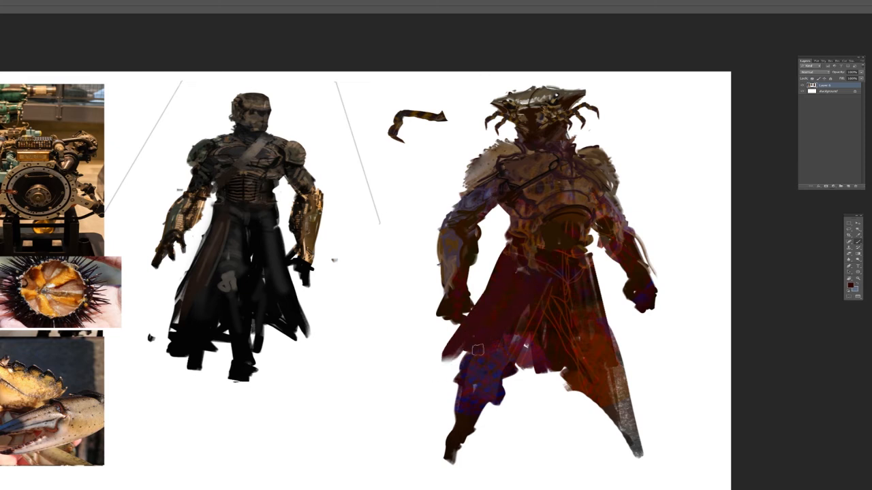
{"action": "mouse_move", "coordinate": [536, 260]}
{"action": "left_mouse_down"}
{"action": "mouse_move", "coordinate": [526, 251]}
{"action": "mouse_move", "coordinate": [518, 269]}
{"action": "mouse_move", "coordinate": [537, 278]}
{"action": "mouse_move", "coordinate": [500, 264]}
{"action": "mouse_move", "coordinate": [528, 251]}
{"action": "mouse_move", "coordinate": [485, 293]}
{"action": "mouse_move", "coordinate": [471, 338]}
{"action": "mouse_move", "coordinate": [518, 306]}
{"action": "mouse_move", "coordinate": [503, 257]}
{"action": "mouse_move", "coordinate": [498, 270]}
{"action": "mouse_move", "coordinate": [511, 282]}
{"action": "left_mouse_up"}
{"action": "left_click", "coordinate": [515, 245], "text": "alt"}
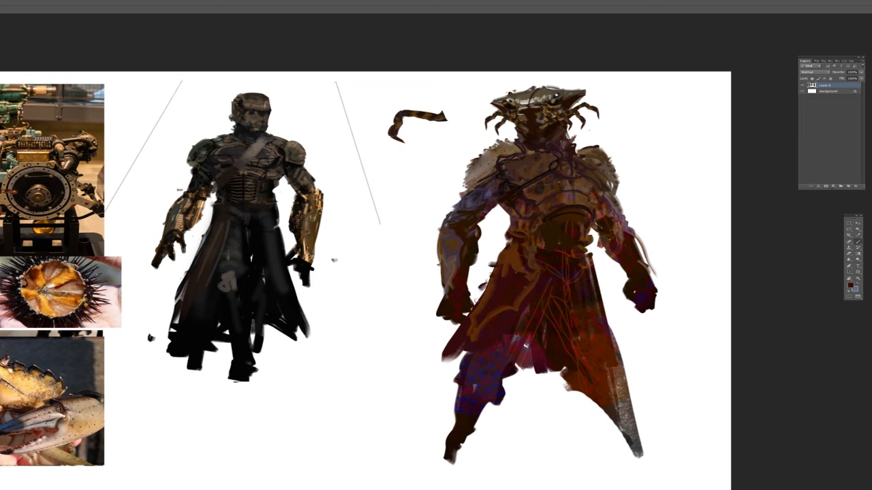
Step: Darken and reshape the crab figure's feet and lower legs, and add dark strokes at the hip
{"action": "left_click", "coordinate": [466, 429], "text": "alt"}
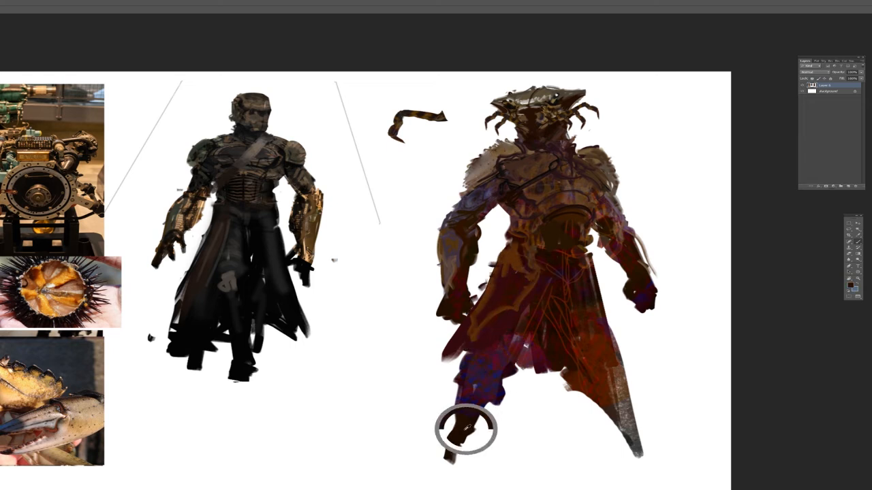
{"action": "mouse_move", "coordinate": [455, 443]}
{"action": "left_mouse_down"}
{"action": "mouse_move", "coordinate": [451, 474]}
{"action": "mouse_move", "coordinate": [460, 455]}
{"action": "left_mouse_up"}
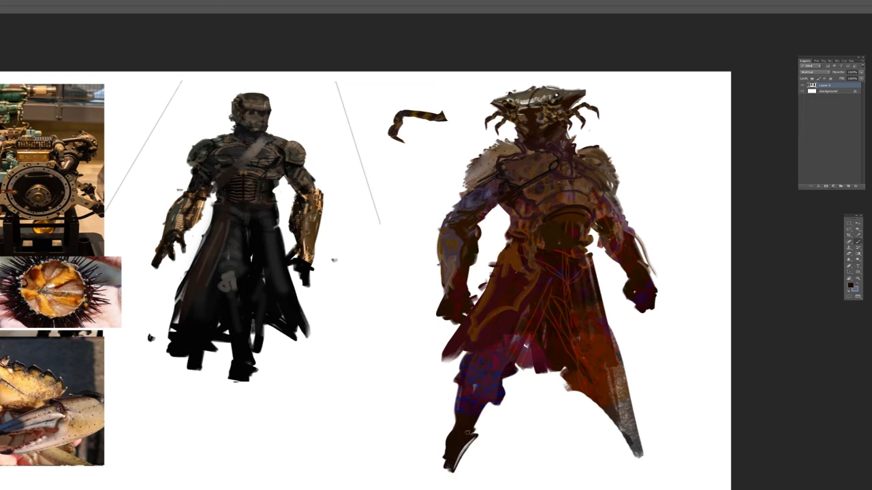
{"action": "mouse_move", "coordinate": [639, 423]}
{"action": "left_mouse_down"}
{"action": "mouse_move", "coordinate": [643, 470]}
{"action": "mouse_move", "coordinate": [620, 409]}
{"action": "mouse_move", "coordinate": [610, 392]}
{"action": "mouse_move", "coordinate": [603, 398]}
{"action": "left_mouse_up"}
{"action": "mouse_move", "coordinate": [587, 335]}
{"action": "left_mouse_down"}
{"action": "mouse_move", "coordinate": [573, 369]}
{"action": "mouse_move", "coordinate": [584, 378]}
{"action": "left_mouse_up"}
{"action": "left_click_drag", "start_coordinate": [603, 333], "coordinate": [630, 406]}
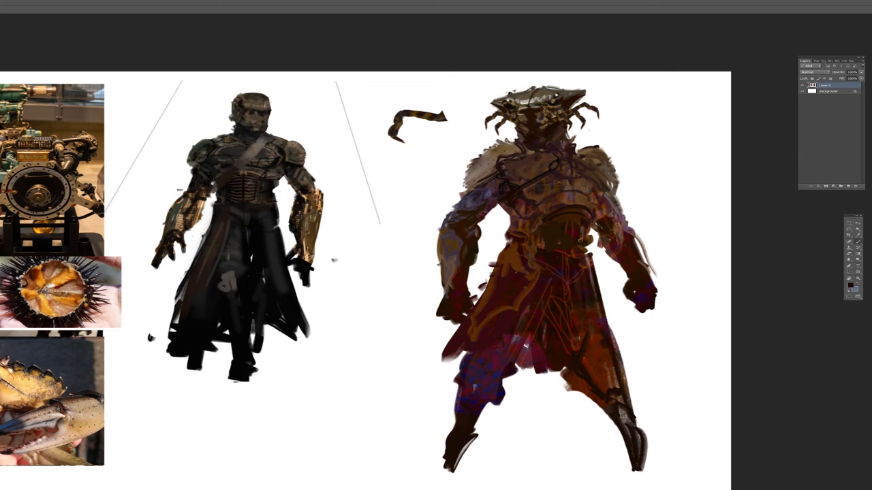
{"action": "mouse_move", "coordinate": [579, 239]}
{"action": "left_mouse_down"}
{"action": "mouse_move", "coordinate": [584, 214]}
{"action": "mouse_move", "coordinate": [611, 242]}
{"action": "left_mouse_up"}
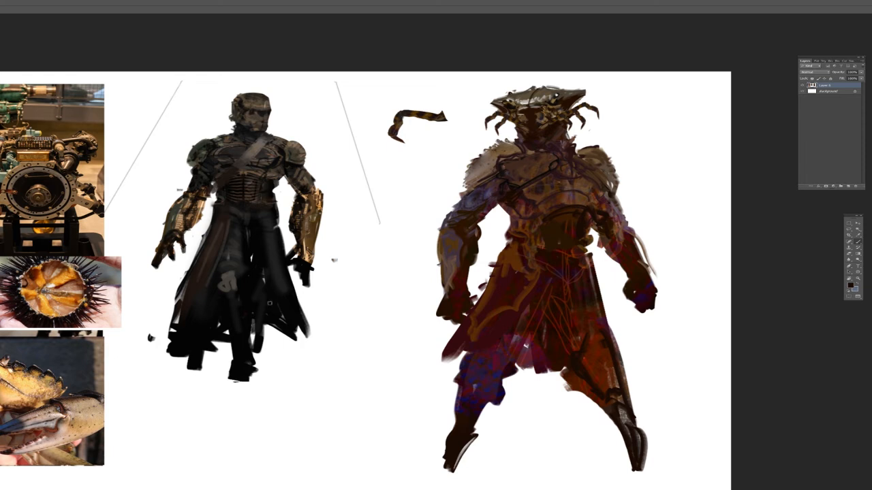
Step: Darken the black-coated figure's front leg and erase the ragged coat hem and rear foot behind it
{"action": "left_click", "coordinate": [233, 325], "text": "alt"}
{"action": "left_click_drag", "start_coordinate": [233, 348], "coordinate": [237, 380]}
{"action": "key", "text": "e"}
{"action": "key", "text": "b"}
{"action": "key", "text": "e"}
{"action": "mouse_move", "coordinate": [216, 348]}
{"action": "left_mouse_down"}
{"action": "mouse_move", "coordinate": [180, 370]}
{"action": "mouse_move", "coordinate": [181, 353]}
{"action": "mouse_move", "coordinate": [224, 339]}
{"action": "left_mouse_up"}
{"action": "mouse_move", "coordinate": [179, 357]}
{"action": "left_mouse_down"}
{"action": "mouse_move", "coordinate": [231, 344]}
{"action": "mouse_move", "coordinate": [205, 359]}
{"action": "mouse_move", "coordinate": [225, 345]}
{"action": "mouse_move", "coordinate": [175, 358]}
{"action": "mouse_move", "coordinate": [211, 363]}
{"action": "left_mouse_up"}
{"action": "mouse_move", "coordinate": [174, 329]}
{"action": "left_mouse_down"}
{"action": "mouse_move", "coordinate": [185, 282]}
{"action": "mouse_move", "coordinate": [170, 351]}
{"action": "left_mouse_up"}
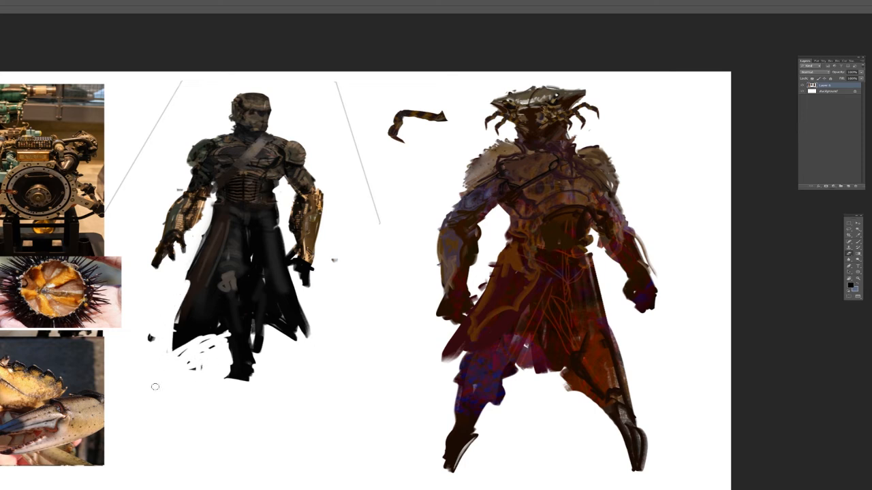
Step: Repaint the coat's outer edge, erase the sides of the torso for a narrower waist and define the hips
{"action": "key", "text": "b"}
{"action": "left_click", "coordinate": [198, 284], "text": "alt"}
{"action": "left_click_drag", "start_coordinate": [189, 280], "coordinate": [173, 340]}
{"action": "key", "text": "e"}
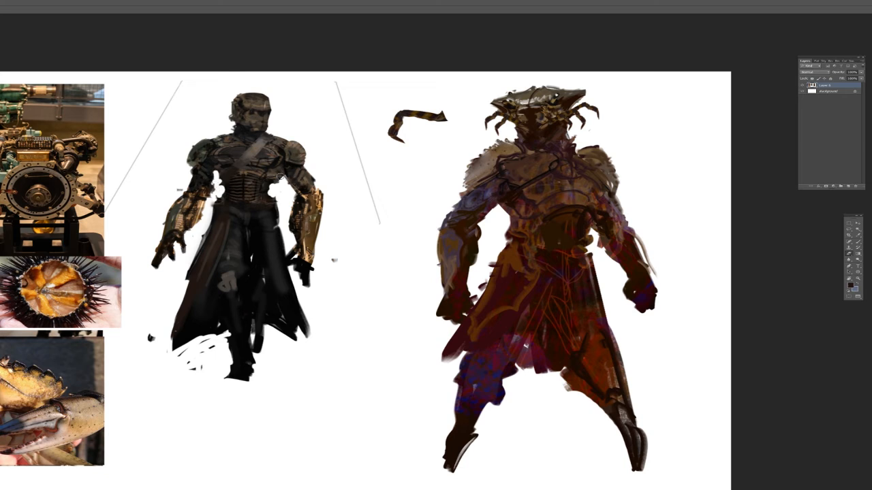
{"action": "key", "text": "b"}
{"action": "left_click", "coordinate": [224, 174], "text": "alt"}
{"action": "mouse_move", "coordinate": [270, 212]}
{"action": "left_mouse_down"}
{"action": "mouse_move", "coordinate": [279, 226]}
{"action": "mouse_move", "coordinate": [271, 253]}
{"action": "left_mouse_up"}
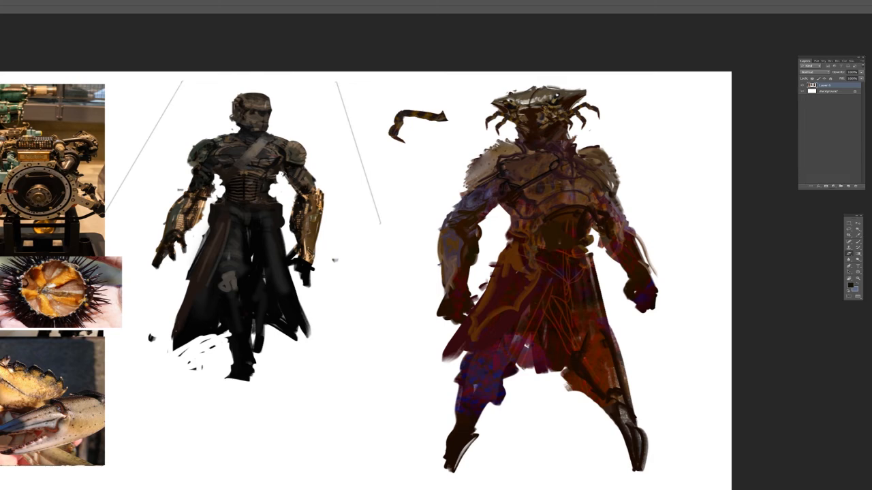
Step: Paint dark cable-like strands down the side of the black-coated figure's neck
{"action": "scroll", "coordinate": [247, 113], "scroll_direction": "up", "scroll_amount": 3}
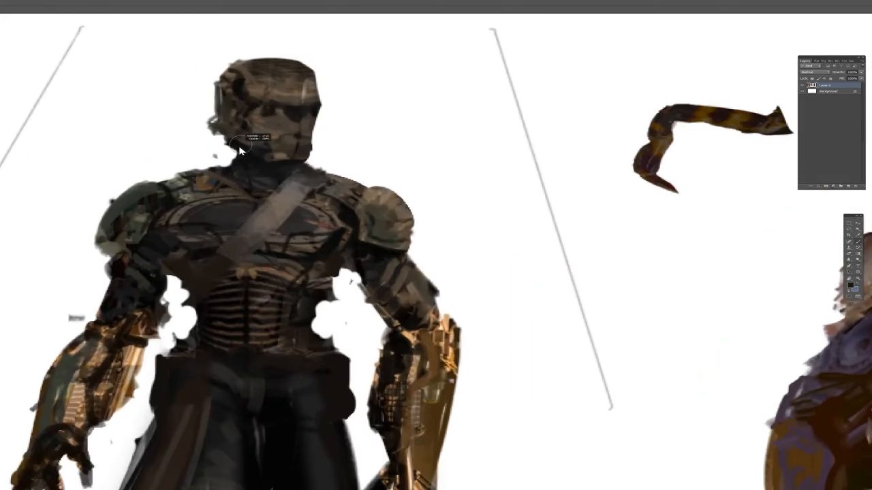
{"action": "mouse_move", "coordinate": [232, 147]}
{"action": "left_mouse_down"}
{"action": "mouse_move", "coordinate": [222, 166]}
{"action": "mouse_move", "coordinate": [230, 149]}
{"action": "mouse_move", "coordinate": [241, 173]}
{"action": "left_mouse_up"}
{"action": "key", "text": "e"}
{"action": "key", "text": "b"}
{"action": "mouse_move", "coordinate": [238, 152]}
{"action": "left_mouse_down"}
{"action": "mouse_move", "coordinate": [233, 165]}
{"action": "mouse_move", "coordinate": [253, 180]}
{"action": "left_mouse_up"}
{"action": "left_click", "coordinate": [241, 183], "text": "alt"}
{"action": "key", "text": "ctrl+alt+z"}
{"action": "key", "text": "ctrl+alt+z"}
{"action": "left_click_drag", "start_coordinate": [243, 149], "coordinate": [253, 183]}
{"action": "left_click", "coordinate": [246, 157], "text": "alt"}
{"action": "left_click_drag", "start_coordinate": [229, 154], "coordinate": [230, 168]}
Step: Repaint the diagonal chest strap with dark edges and a smooth grey-brown surface
{"action": "left_click_drag", "start_coordinate": [309, 183], "coordinate": [207, 262]}
{"action": "key", "text": "ctrl+alt+z"}
{"action": "left_click_drag", "start_coordinate": [299, 186], "coordinate": [201, 264]}
{"action": "key", "text": "ctrl+z"}
{"action": "left_click_drag", "start_coordinate": [301, 176], "coordinate": [182, 291]}
{"action": "left_click", "coordinate": [260, 231], "text": "alt"}
{"action": "key", "text": "ctrl+z"}
{"action": "left_click", "coordinate": [244, 254], "text": "alt"}
{"action": "left_click_drag", "start_coordinate": [231, 264], "coordinate": [204, 290]}
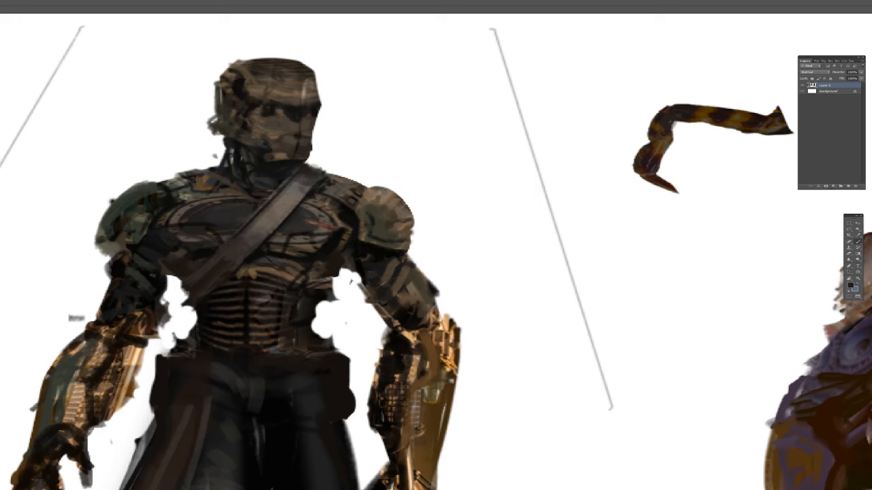
Step: Dot three dark rivets along the diagonal chest strap
{"action": "left_click", "coordinate": [237, 251]}
{"action": "left_click", "coordinate": [252, 234]}
{"action": "left_click", "coordinate": [276, 214]}
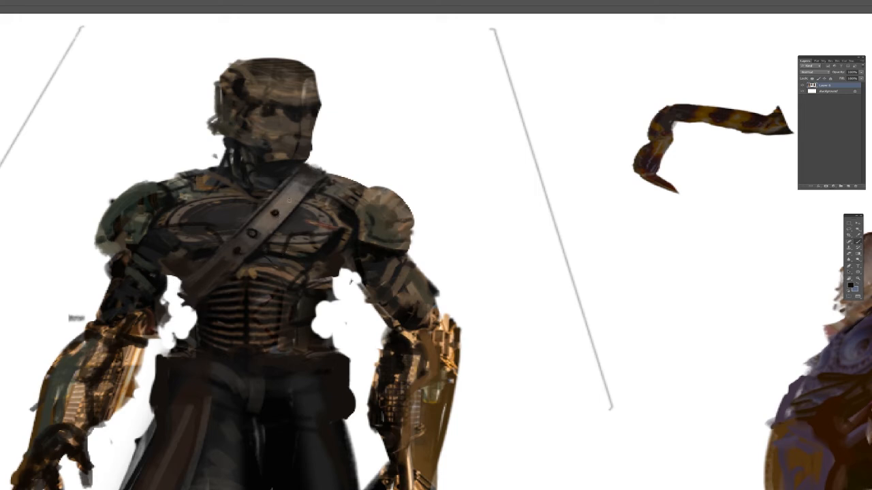
Step: Paint a loose strap end beside the waist and shade the lower part of the chest strap
{"action": "left_click", "coordinate": [230, 260], "text": "alt"}
{"action": "left_click_drag", "start_coordinate": [181, 291], "coordinate": [168, 313]}
{"action": "key", "text": "z"}
{"action": "mouse_move", "coordinate": [441, 160]}
{"action": "left_mouse_down"}
{"action": "mouse_move", "coordinate": [396, 170]}
{"action": "mouse_move", "coordinate": [464, 179]}
{"action": "left_mouse_up"}
{"action": "key", "text": "b"}
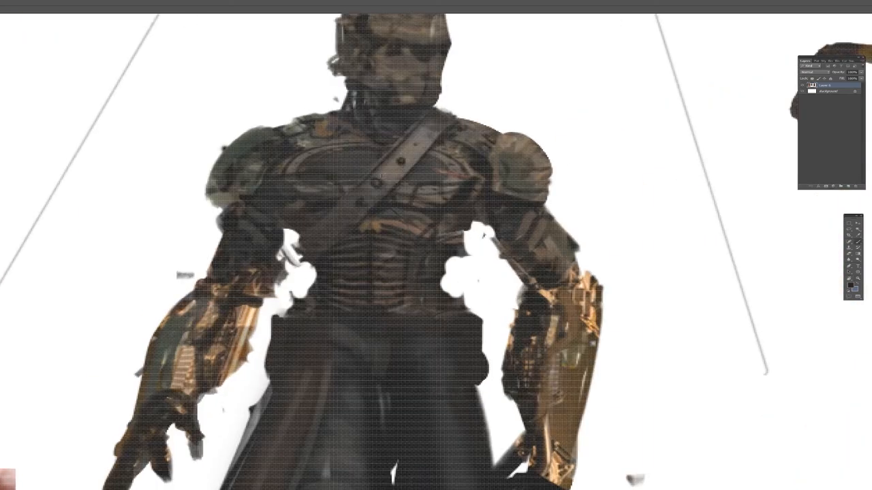
{"action": "left_click", "coordinate": [391, 201], "text": "alt"}
{"action": "left_click_drag", "start_coordinate": [335, 219], "coordinate": [351, 208]}
Step: Paint a lighter grey-brown plate across the crab figure's upper abdomen below the chest armour
{"action": "key", "text": "z"}
{"action": "left_click_drag", "start_coordinate": [502, 153], "coordinate": [458, 154]}
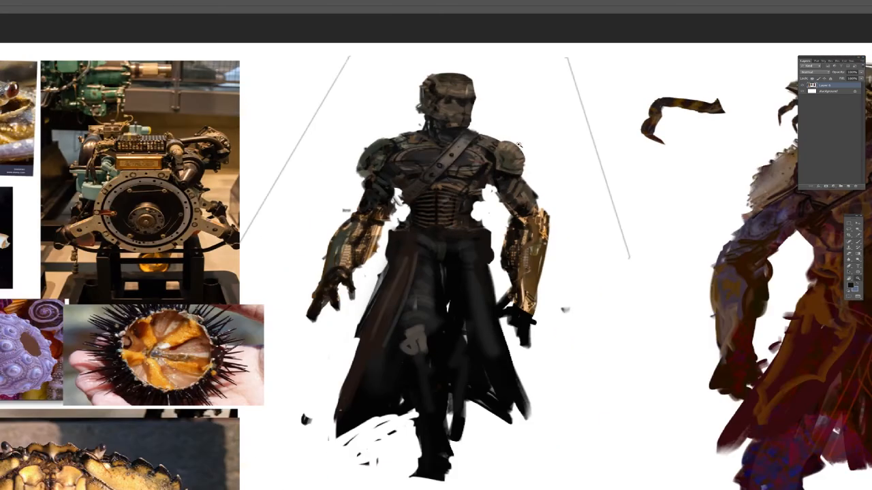
{"action": "left_click_drag", "start_coordinate": [843, 195], "coordinate": [522, 187]}
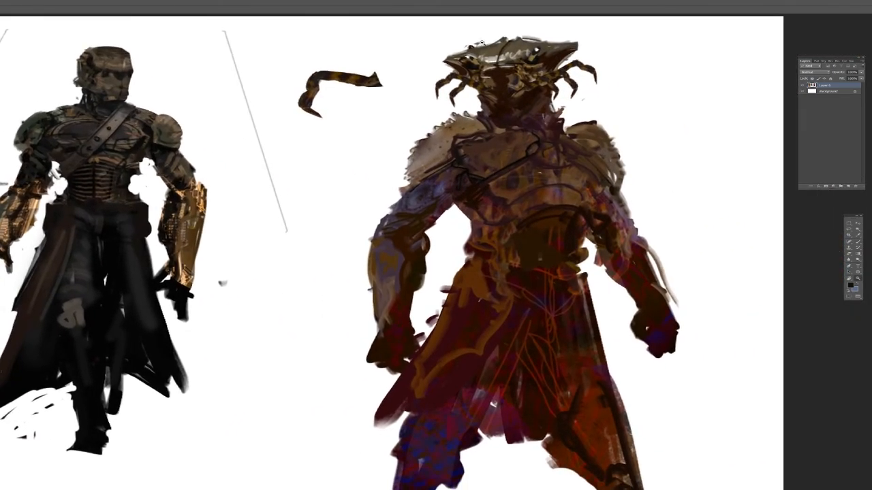
{"action": "left_click_drag", "start_coordinate": [500, 58], "coordinate": [567, 65]}
{"action": "key", "text": "b"}
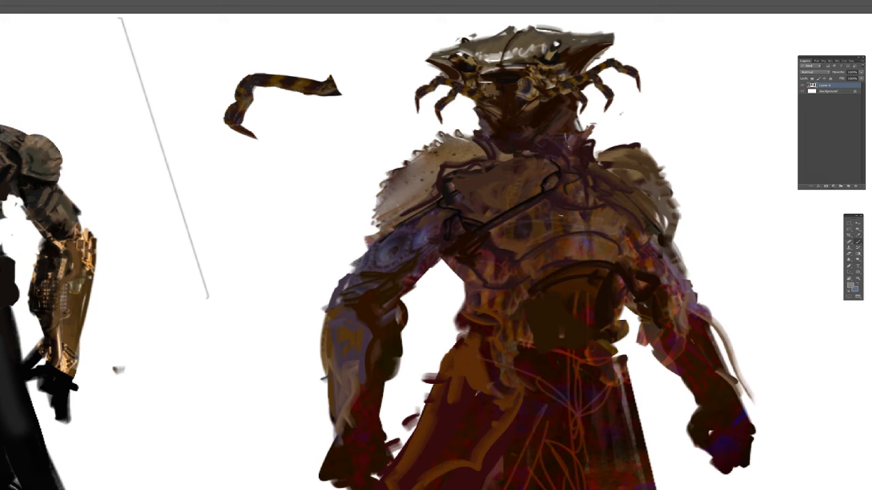
{"action": "key", "text": "z"}
{"action": "left_click_drag", "start_coordinate": [549, 94], "coordinate": [505, 94]}
{"action": "left_click_drag", "start_coordinate": [583, 118], "coordinate": [613, 120]}
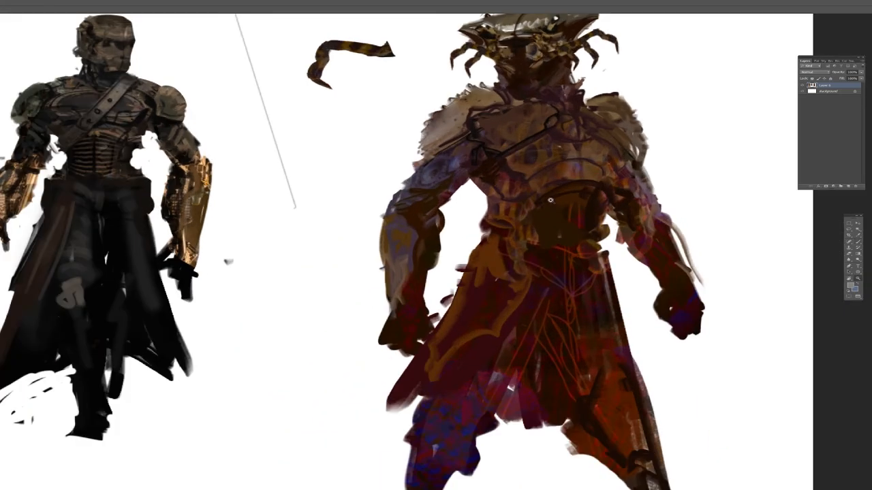
{"action": "key", "text": "b"}
{"action": "left_click_drag", "start_coordinate": [558, 211], "coordinate": [599, 198]}
{"action": "left_click", "coordinate": [586, 173], "text": "alt"}
{"action": "left_click_drag", "start_coordinate": [570, 209], "coordinate": [590, 204]}
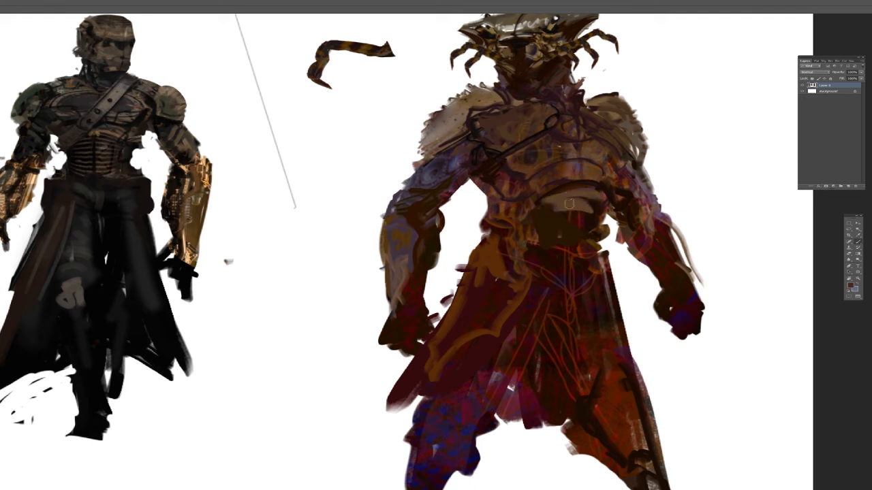
Step: Switch to a textured brush and roughen the crab figure's abdomen with dark strokes
{"action": "right_click", "coordinate": [561, 205]}
{"action": "double_click", "coordinate": [627, 241]}
{"action": "mouse_move", "coordinate": [562, 204]}
{"action": "left_mouse_down"}
{"action": "mouse_move", "coordinate": [589, 204]}
{"action": "mouse_move", "coordinate": [529, 210]}
{"action": "left_mouse_up"}
Step: Cover the skirt panel's trim and red sketch lines with textured brown and dark red strokes
{"action": "left_click", "coordinate": [493, 258], "text": "alt"}
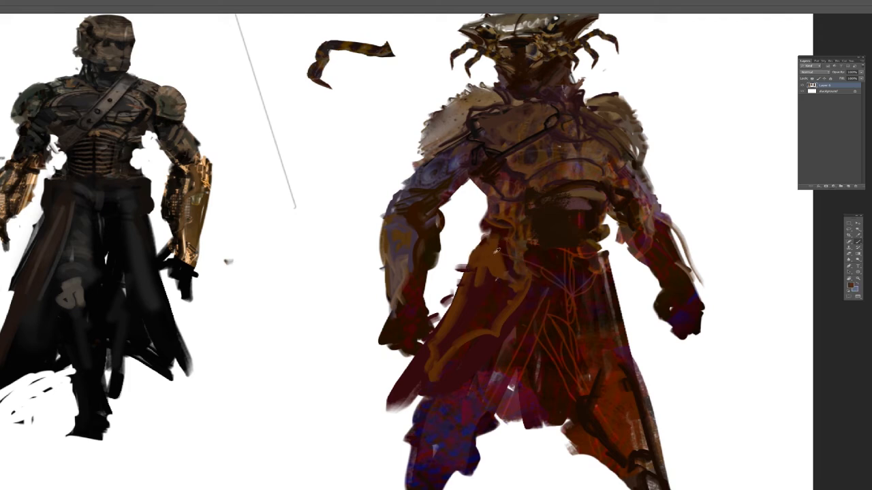
{"action": "left_click_drag", "start_coordinate": [493, 255], "coordinate": [482, 261]}
{"action": "mouse_move", "coordinate": [456, 334]}
{"action": "left_mouse_down"}
{"action": "mouse_move", "coordinate": [490, 286]}
{"action": "mouse_move", "coordinate": [408, 381]}
{"action": "left_mouse_up"}
{"action": "left_click", "coordinate": [483, 159], "text": "alt"}
{"action": "left_click_drag", "start_coordinate": [498, 267], "coordinate": [512, 269]}
{"action": "mouse_move", "coordinate": [511, 289]}
{"action": "left_mouse_down"}
{"action": "mouse_move", "coordinate": [493, 296]}
{"action": "mouse_move", "coordinate": [499, 321]}
{"action": "mouse_move", "coordinate": [490, 295]}
{"action": "left_mouse_up"}
{"action": "left_click", "coordinate": [525, 307], "text": "alt"}
{"action": "mouse_move", "coordinate": [466, 346]}
{"action": "left_mouse_down"}
{"action": "mouse_move", "coordinate": [500, 313]}
{"action": "mouse_move", "coordinate": [497, 295]}
{"action": "mouse_move", "coordinate": [480, 304]}
{"action": "left_mouse_up"}
{"action": "left_click_drag", "start_coordinate": [488, 258], "coordinate": [415, 351]}
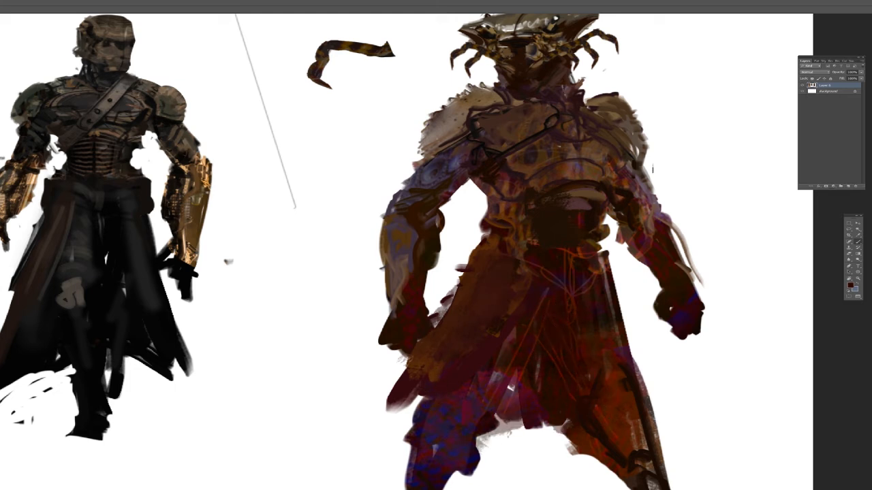
Step: Shade the crab figure's upper arm and both shoulder shells with darker textured brown strokes
{"action": "left_click", "coordinate": [626, 195], "text": "alt"}
{"action": "mouse_move", "coordinate": [610, 153]}
{"action": "left_mouse_down"}
{"action": "mouse_move", "coordinate": [620, 179]}
{"action": "mouse_move", "coordinate": [641, 190]}
{"action": "left_mouse_up"}
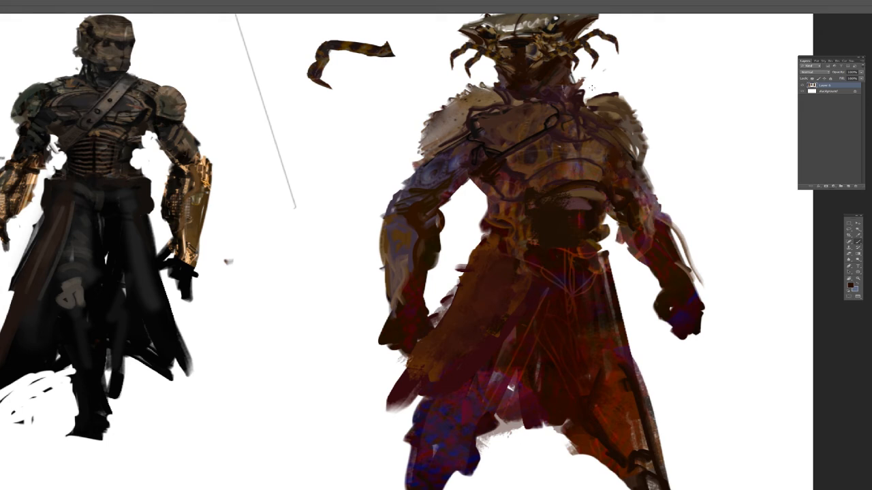
{"action": "mouse_move", "coordinate": [458, 100]}
{"action": "left_mouse_down"}
{"action": "mouse_move", "coordinate": [476, 89]}
{"action": "mouse_move", "coordinate": [454, 94]}
{"action": "mouse_move", "coordinate": [458, 107]}
{"action": "mouse_move", "coordinate": [429, 150]}
{"action": "left_mouse_up"}
{"action": "mouse_move", "coordinate": [459, 119]}
{"action": "left_mouse_down"}
{"action": "mouse_move", "coordinate": [444, 135]}
{"action": "mouse_move", "coordinate": [453, 112]}
{"action": "mouse_move", "coordinate": [480, 102]}
{"action": "left_mouse_up"}
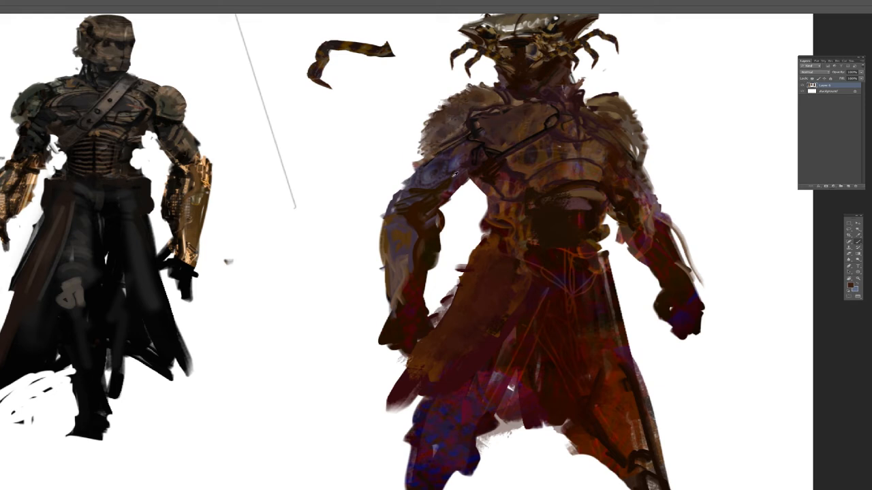
Step: Paint blue-grey strokes across the crab figure's chest and neck, and dark red strokes along both forearms
{"action": "left_click_drag", "start_coordinate": [509, 152], "coordinate": [485, 186]}
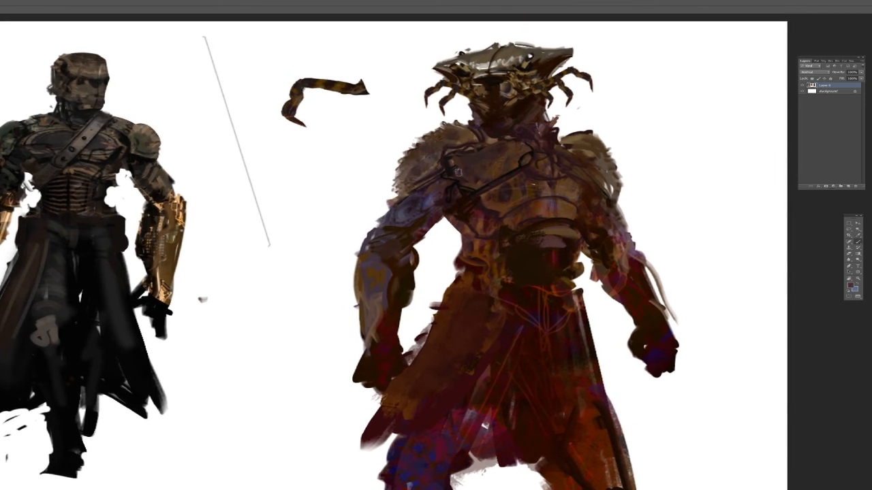
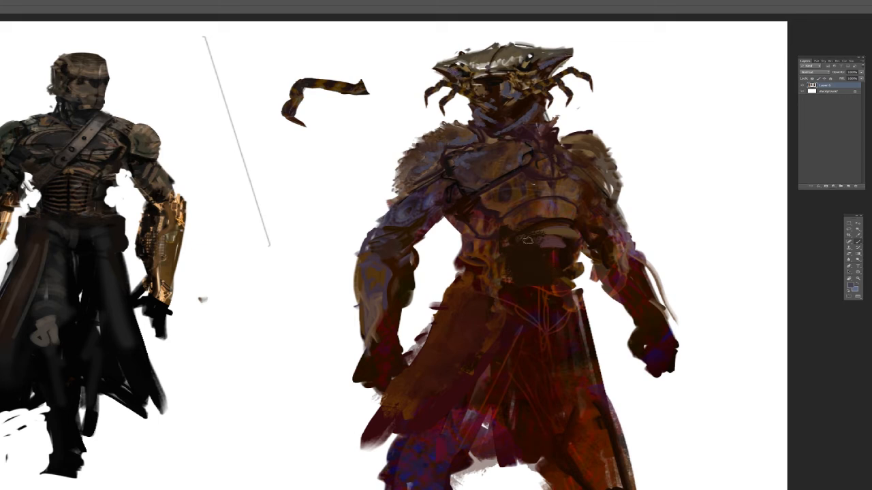
{"action": "left_click", "coordinate": [643, 302], "text": "alt"}
{"action": "mouse_move", "coordinate": [644, 269]}
{"action": "left_mouse_down"}
{"action": "mouse_move", "coordinate": [670, 327]}
{"action": "mouse_move", "coordinate": [662, 315]}
{"action": "left_mouse_up"}
{"action": "left_click_drag", "start_coordinate": [387, 278], "coordinate": [378, 360]}
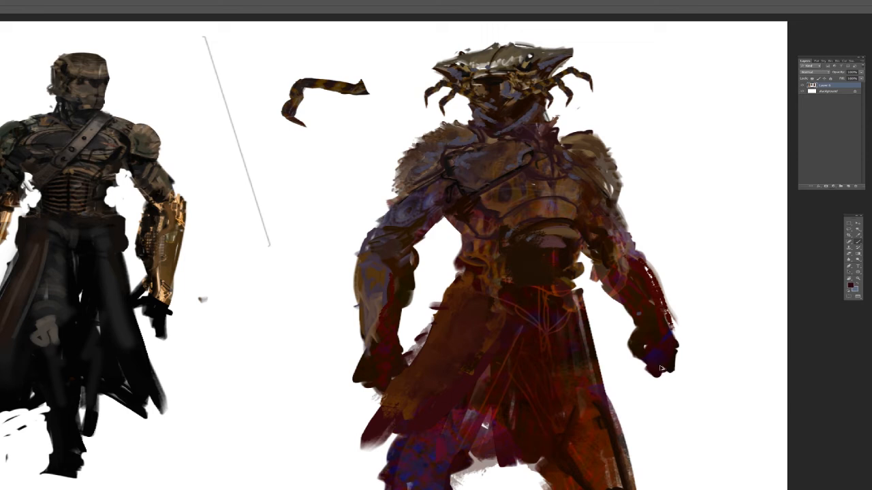
Step: Extend both of the crab figure's hands with jagged dark purple strokes, shaping claw-like fingers and a rougher cuff
{"action": "mouse_move", "coordinate": [658, 368]}
{"action": "left_mouse_down"}
{"action": "mouse_move", "coordinate": [649, 399]}
{"action": "mouse_move", "coordinate": [651, 387]}
{"action": "left_mouse_up"}
{"action": "mouse_move", "coordinate": [636, 340]}
{"action": "left_mouse_down"}
{"action": "mouse_move", "coordinate": [626, 355]}
{"action": "mouse_move", "coordinate": [638, 363]}
{"action": "mouse_move", "coordinate": [673, 357]}
{"action": "left_mouse_up"}
{"action": "left_click_drag", "start_coordinate": [365, 387], "coordinate": [394, 398]}
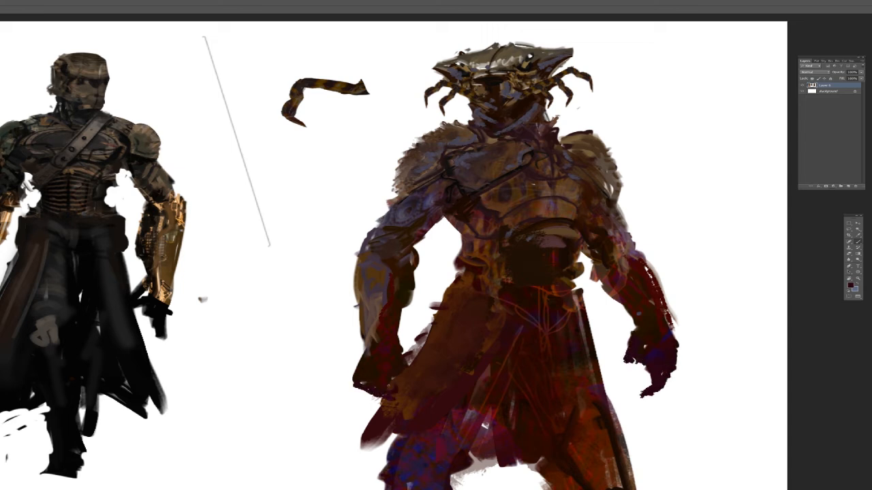
{"action": "mouse_move", "coordinate": [365, 339]}
{"action": "left_mouse_down"}
{"action": "mouse_move", "coordinate": [362, 360]}
{"action": "mouse_move", "coordinate": [358, 317]}
{"action": "mouse_move", "coordinate": [357, 362]}
{"action": "left_mouse_up"}
Step: Switch to another brush and block in grey-purple plates over the crab figure's forearm and both hands
{"action": "right_click", "coordinate": [385, 300]}
{"action": "left_click", "coordinate": [413, 343]}
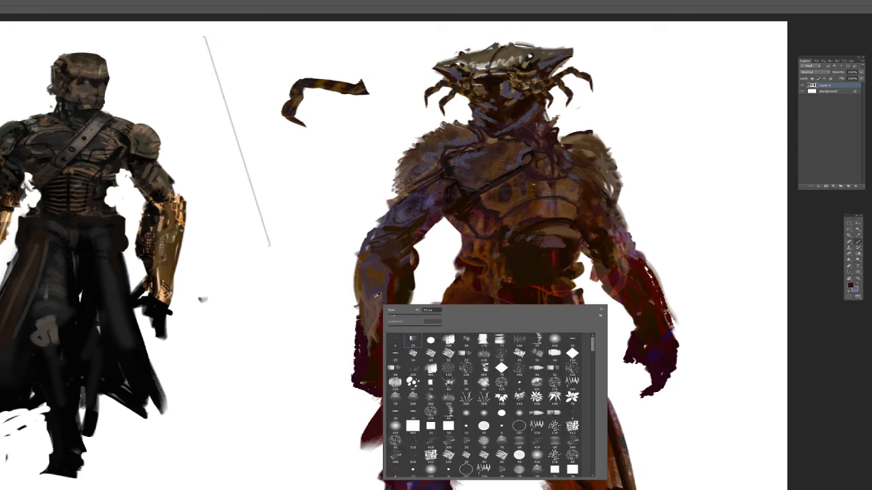
{"action": "left_click", "coordinate": [371, 291]}
{"action": "left_click", "coordinate": [369, 304], "text": "alt"}
{"action": "left_click_drag", "start_coordinate": [367, 305], "coordinate": [362, 327]}
{"action": "mouse_move", "coordinate": [360, 374]}
{"action": "left_mouse_down"}
{"action": "mouse_move", "coordinate": [372, 340]}
{"action": "mouse_move", "coordinate": [381, 372]}
{"action": "left_mouse_up"}
{"action": "left_click", "coordinate": [368, 352], "text": "alt"}
{"action": "left_click_drag", "start_coordinate": [377, 347], "coordinate": [376, 379]}
{"action": "mouse_move", "coordinate": [641, 339]}
{"action": "left_mouse_down"}
{"action": "mouse_move", "coordinate": [627, 367]}
{"action": "mouse_move", "coordinate": [639, 343]}
{"action": "mouse_move", "coordinate": [652, 351]}
{"action": "mouse_move", "coordinate": [662, 382]}
{"action": "mouse_move", "coordinate": [651, 317]}
{"action": "mouse_move", "coordinate": [636, 320]}
{"action": "left_mouse_up"}
{"action": "left_click", "coordinate": [378, 366], "text": "alt"}
{"action": "left_click_drag", "start_coordinate": [385, 354], "coordinate": [395, 370]}
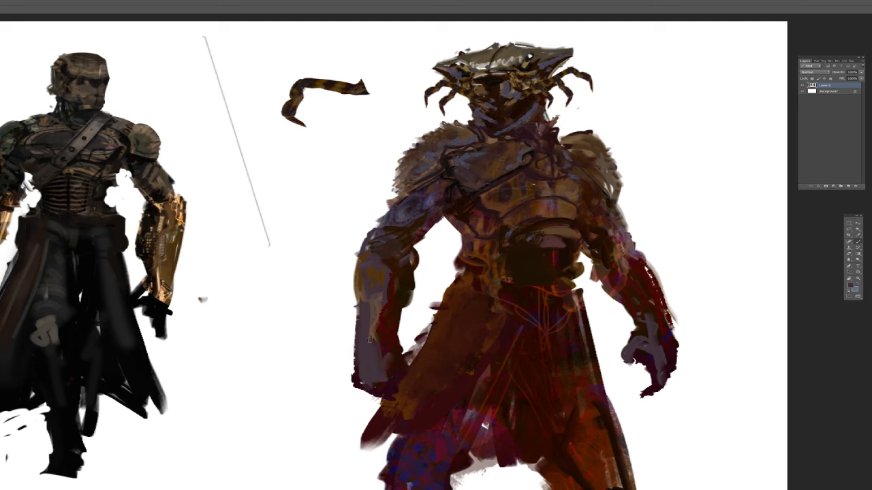
{"action": "mouse_move", "coordinate": [372, 340]}
{"action": "left_mouse_down"}
{"action": "mouse_move", "coordinate": [402, 375]}
{"action": "mouse_move", "coordinate": [397, 387]}
{"action": "left_mouse_up"}
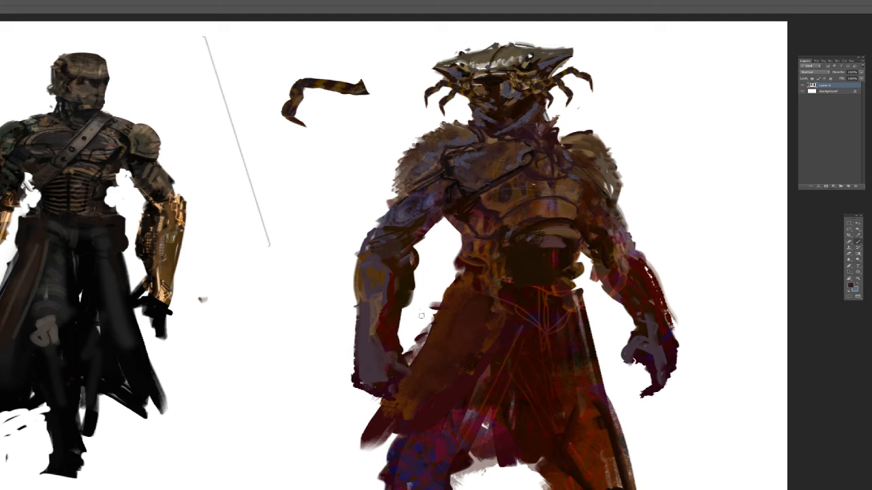
Step: Erase along the outer edge and lower corner of the crab figure's skirt panel to clean up its silhouette
{"action": "left_click_drag", "start_coordinate": [433, 298], "coordinate": [419, 360]}
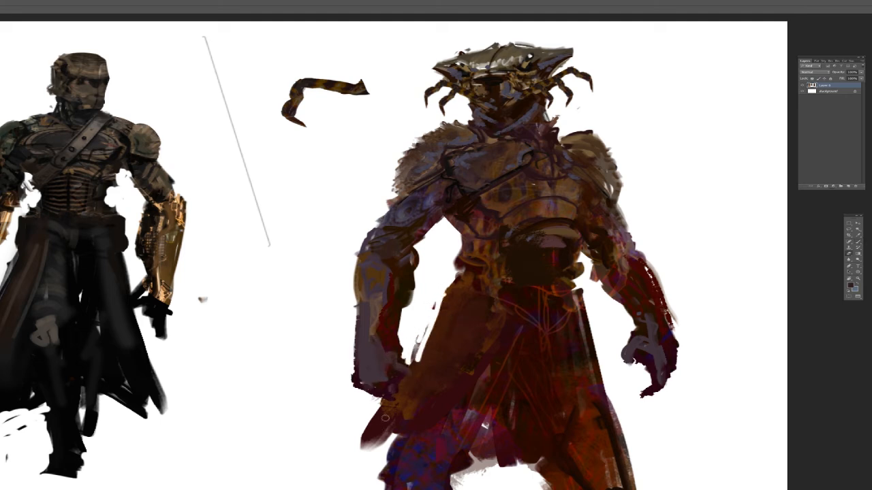
{"action": "mouse_move", "coordinate": [384, 418]}
{"action": "left_mouse_down"}
{"action": "mouse_move", "coordinate": [370, 436]}
{"action": "mouse_move", "coordinate": [380, 449]}
{"action": "mouse_move", "coordinate": [409, 379]}
{"action": "mouse_move", "coordinate": [371, 451]}
{"action": "left_mouse_up"}
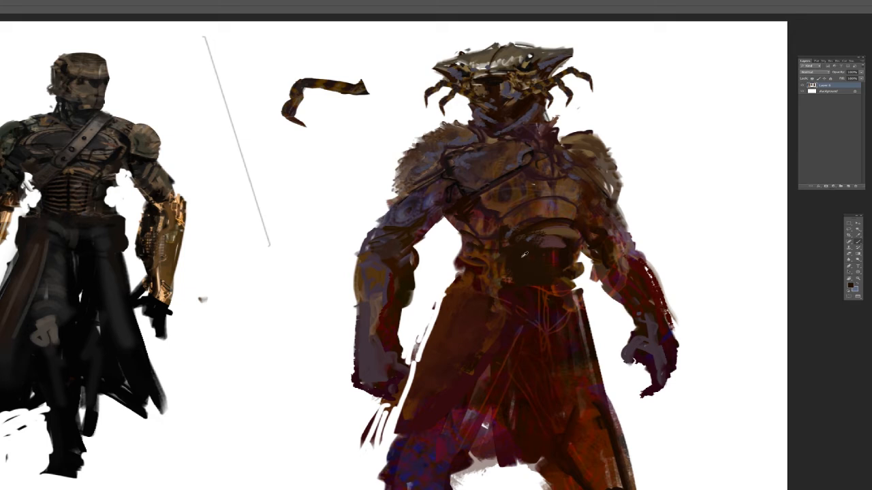
Step: Define the crab figure's waist and abdomen plates with sampled dark and brown strokes around the belly
{"action": "mouse_move", "coordinate": [459, 236]}
{"action": "left_mouse_down"}
{"action": "mouse_move", "coordinate": [462, 249]}
{"action": "mouse_move", "coordinate": [502, 260]}
{"action": "left_mouse_up"}
{"action": "left_click_drag", "start_coordinate": [371, 236], "coordinate": [389, 256]}
{"action": "left_click", "coordinate": [471, 245], "text": "alt"}
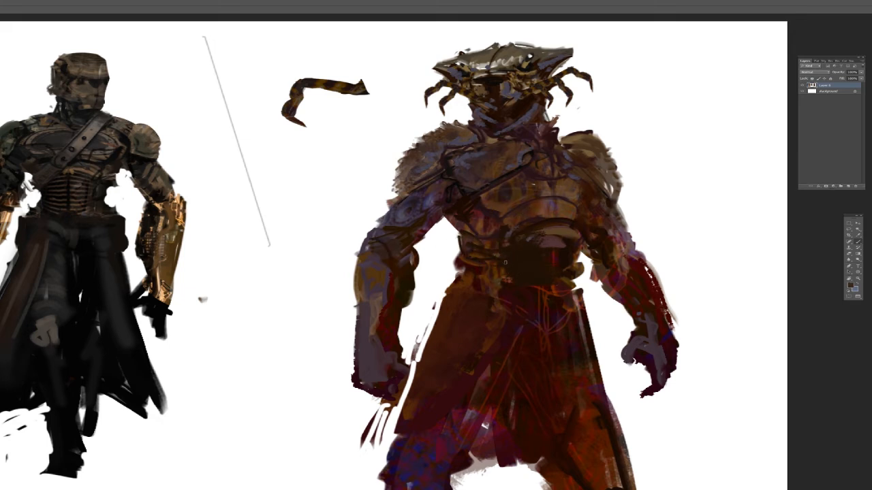
{"action": "left_click", "coordinate": [500, 254], "text": "alt"}
{"action": "left_click", "coordinate": [489, 244], "text": "alt"}
{"action": "left_click", "coordinate": [574, 240], "text": "alt"}
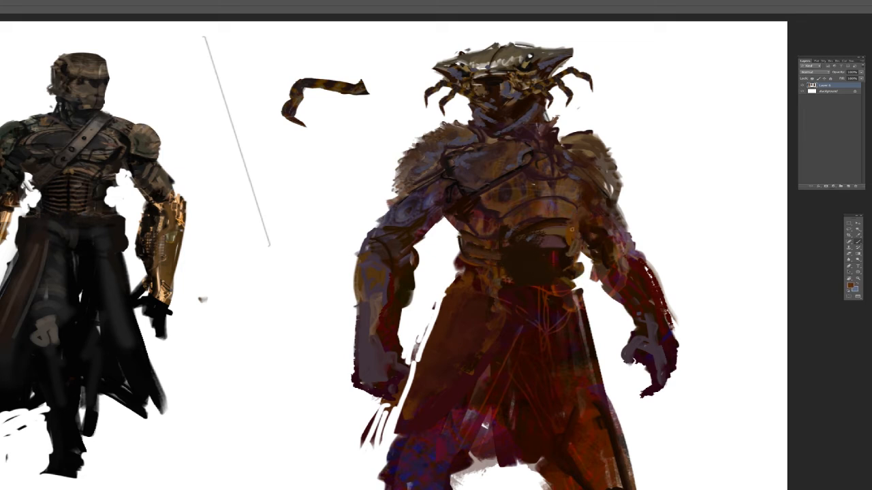
Step: Flip the canvas horizontally and fill the gap in the crab figure's smaller shoulder shell with grey-brown strokes
{"action": "key", "text": "z"}
{"action": "left_click", "coordinate": [636, 180], "text": "alt"}
{"action": "key", "text": "ctrl+shift+h"}
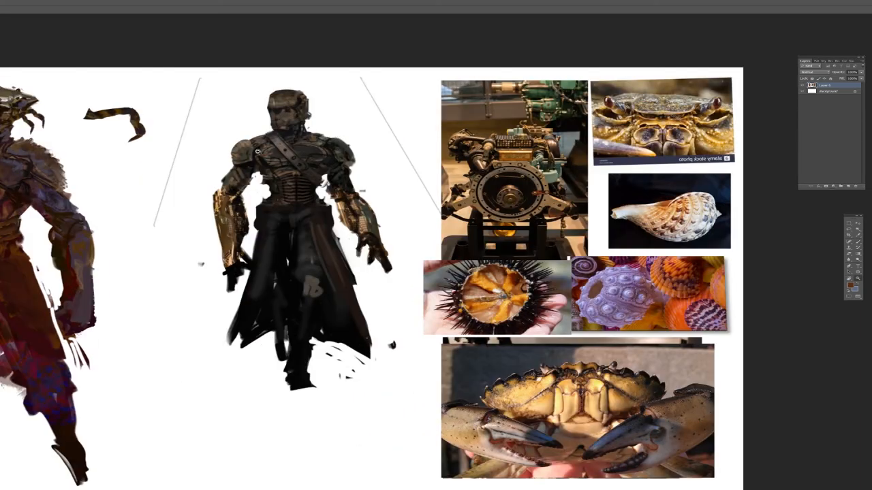
{"action": "left_click_drag", "start_coordinate": [98, 152], "coordinate": [268, 165]}
{"action": "left_click", "coordinate": [122, 149]}
{"action": "left_click", "coordinate": [98, 171], "text": "alt"}
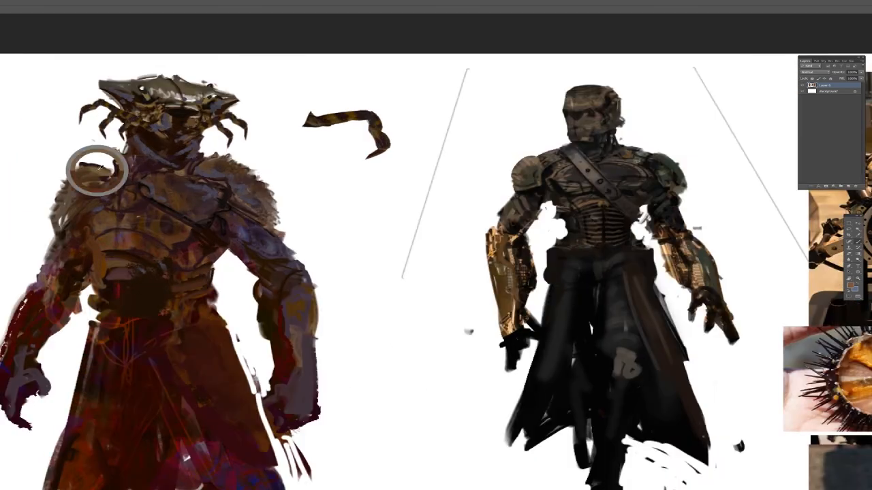
{"action": "mouse_move", "coordinate": [91, 163]}
{"action": "left_mouse_down"}
{"action": "mouse_move", "coordinate": [219, 168]}
{"action": "mouse_move", "coordinate": [124, 181]}
{"action": "mouse_move", "coordinate": [196, 194]}
{"action": "mouse_move", "coordinate": [83, 178]}
{"action": "mouse_move", "coordinate": [107, 176]}
{"action": "mouse_move", "coordinate": [91, 188]}
{"action": "mouse_move", "coordinate": [114, 174]}
{"action": "left_mouse_up"}
Step: Rework the crab figure's chest, collar and upper arm with sampled brown and dark red strokes
{"action": "left_click", "coordinate": [207, 174], "text": "alt"}
{"action": "left_click", "coordinate": [194, 196], "text": "alt"}
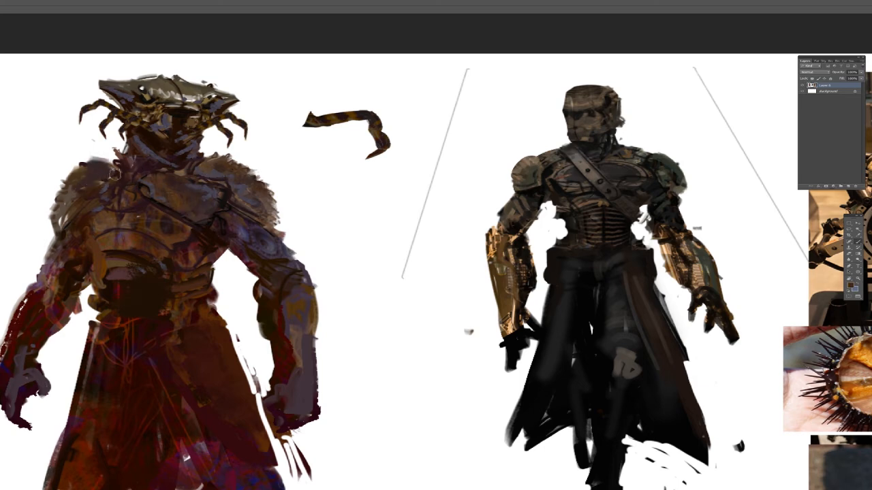
{"action": "left_click", "coordinate": [205, 234], "text": "alt"}
{"action": "left_click", "coordinate": [144, 189], "text": "alt"}
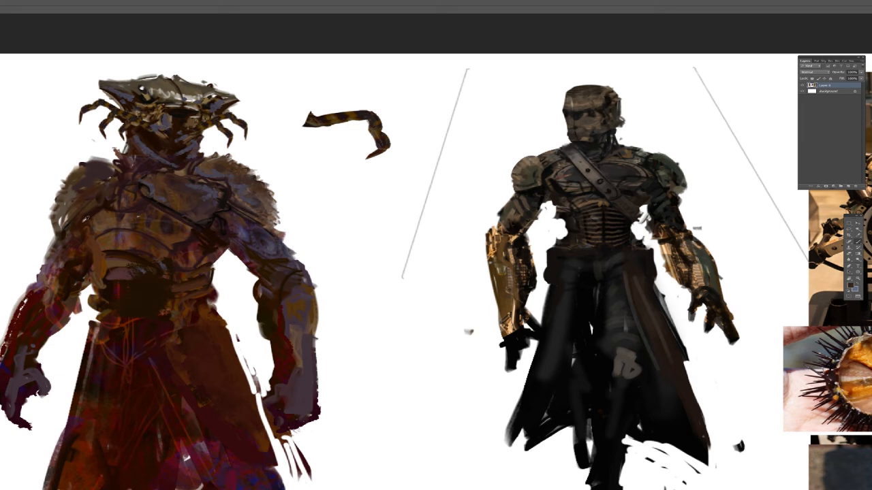
{"action": "left_click", "coordinate": [90, 216], "text": "alt"}
{"action": "left_click_drag", "start_coordinate": [93, 207], "coordinate": [66, 221]}
{"action": "left_click", "coordinate": [109, 216], "text": "alt"}
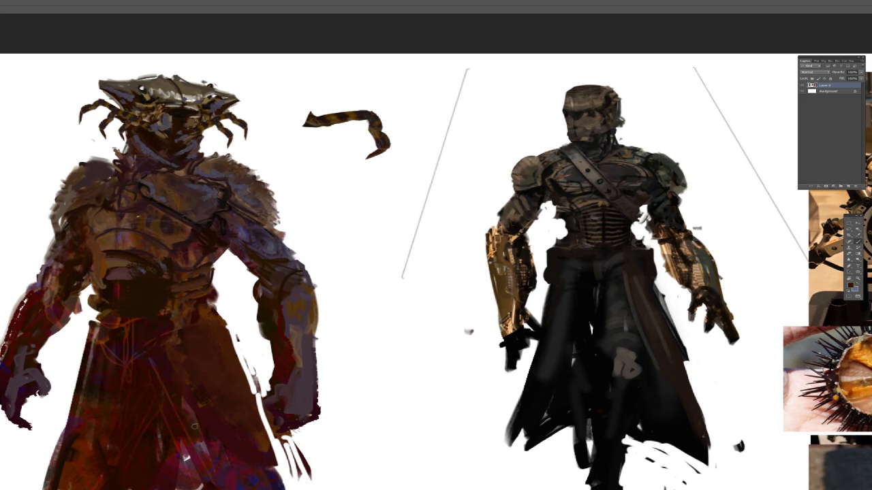
Step: Touch up the crab figure's head shell and neck with sampled dark colours
{"action": "key", "text": "z"}
{"action": "left_click", "coordinate": [255, 263], "text": "alt"}
{"action": "key", "text": "b"}
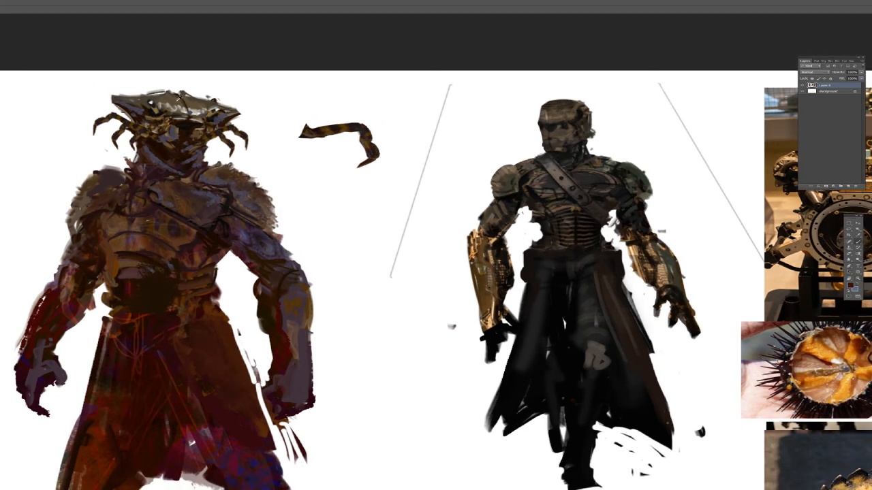
{"action": "left_click_drag", "start_coordinate": [178, 109], "coordinate": [199, 112]}
{"action": "left_click", "coordinate": [163, 161], "text": "alt"}
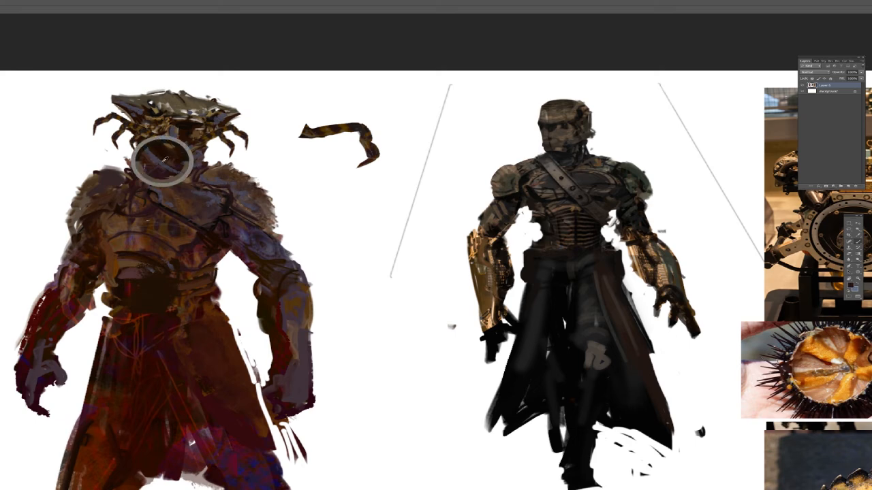
Step: Lasso both figures, cut them onto a new layer, and hide the layer holding the reference photos
{"action": "key", "text": "z"}
{"action": "mouse_move", "coordinate": [584, 200]}
{"action": "left_mouse_down"}
{"action": "mouse_move", "coordinate": [534, 204]}
{"action": "mouse_move", "coordinate": [552, 215]}
{"action": "left_mouse_up"}
{"action": "left_click_drag", "start_coordinate": [677, 148], "coordinate": [692, 144]}
{"action": "key", "text": "l"}
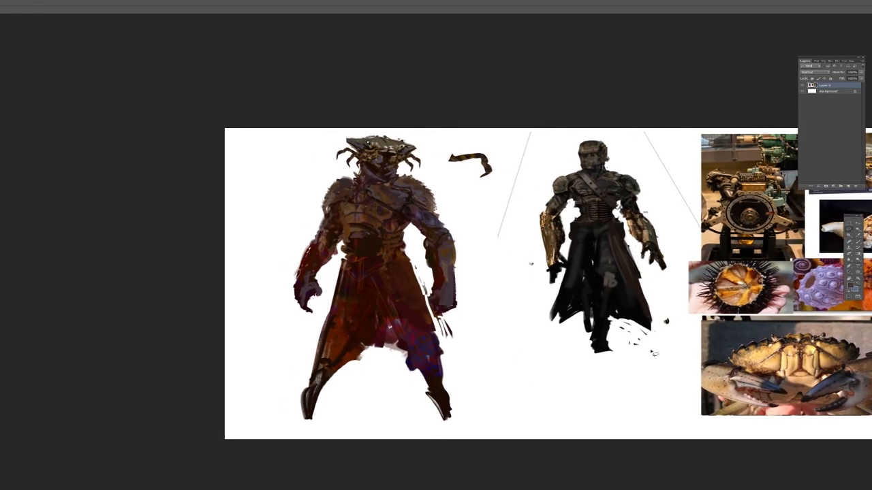
{"action": "mouse_move", "coordinate": [647, 390]}
{"action": "left_mouse_down"}
{"action": "mouse_move", "coordinate": [682, 303]}
{"action": "mouse_move", "coordinate": [619, 107]}
{"action": "mouse_move", "coordinate": [524, 262]}
{"action": "mouse_move", "coordinate": [613, 400]}
{"action": "left_mouse_up"}
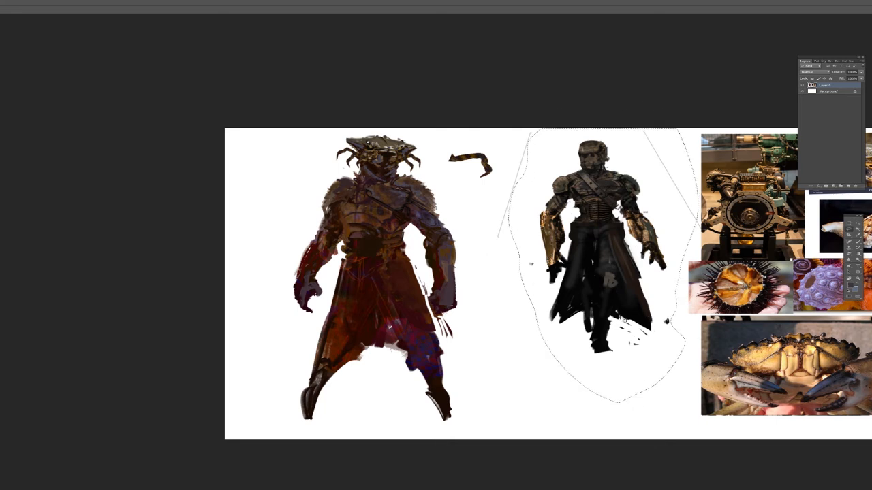
{"action": "mouse_move", "coordinate": [438, 147]}
{"action": "left_mouse_down"}
{"action": "mouse_move", "coordinate": [274, 132]}
{"action": "mouse_move", "coordinate": [209, 426]}
{"action": "mouse_move", "coordinate": [498, 330]}
{"action": "mouse_move", "coordinate": [465, 250]}
{"action": "mouse_move", "coordinate": [438, 141]}
{"action": "mouse_move", "coordinate": [328, 115]}
{"action": "left_mouse_up"}
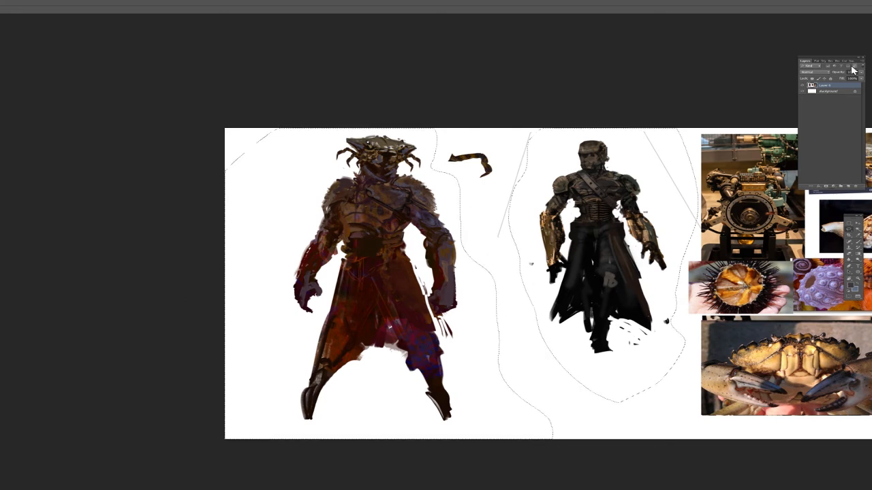
{"action": "key", "text": "ctrl+d"}
{"action": "key", "text": "ctrl+shift+j"}
{"action": "left_click", "coordinate": [803, 92]}
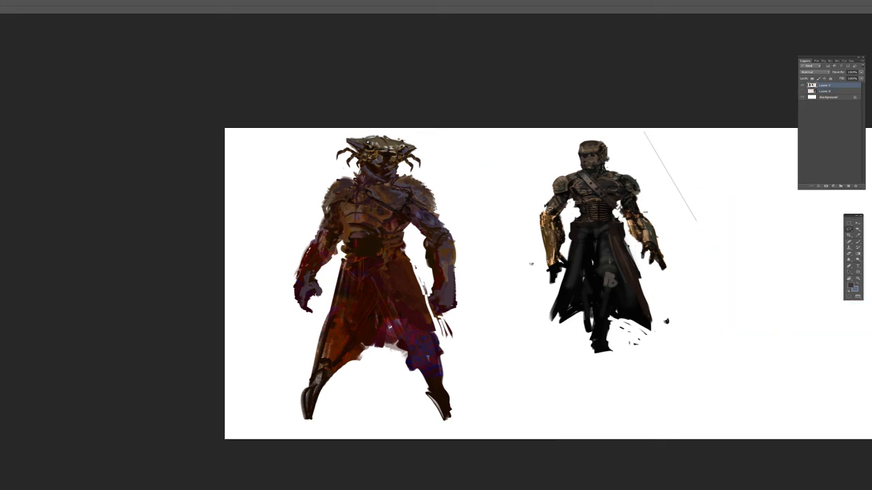
Step: Flip the canvas back horizontally and hide the Layers panel
{"action": "key", "text": "z"}
{"action": "left_click_drag", "start_coordinate": [551, 259], "coordinate": [498, 233]}
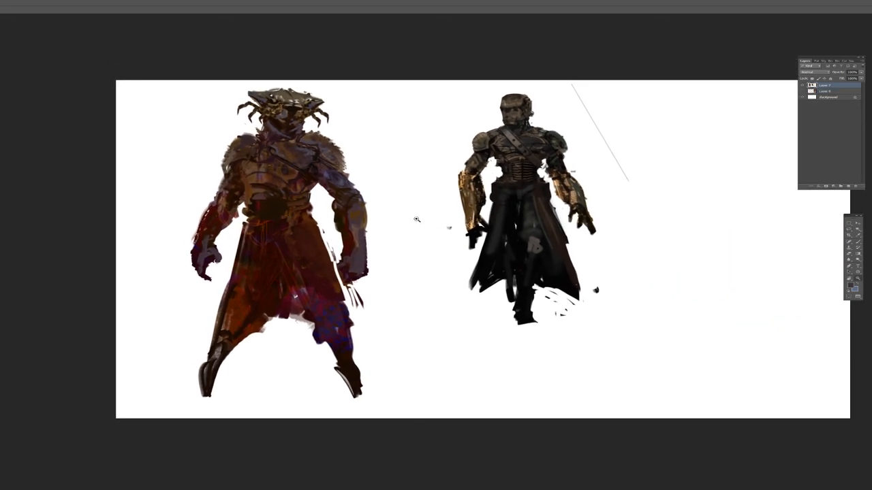
{"action": "left_click_drag", "start_coordinate": [417, 220], "coordinate": [428, 218]}
{"action": "left_click_drag", "start_coordinate": [444, 202], "coordinate": [455, 230]}
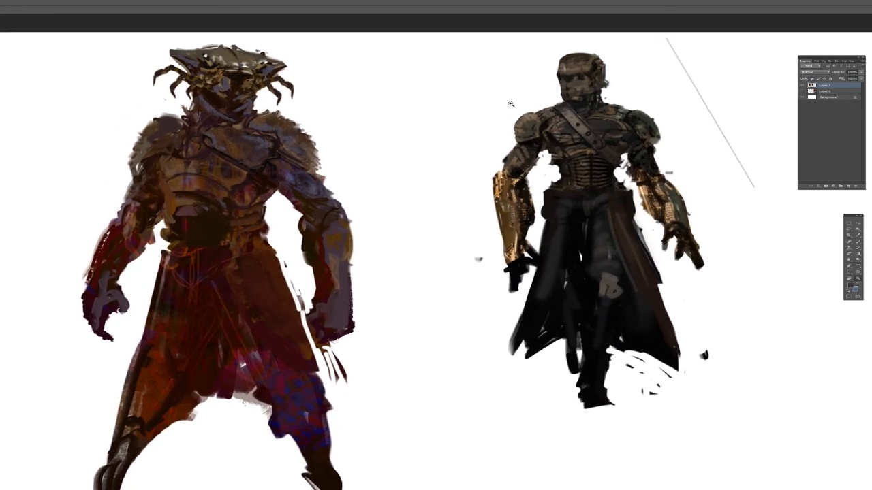
{"action": "key", "text": "ctrl+shift+h"}
{"action": "left_click_drag", "start_coordinate": [644, 171], "coordinate": [218, 171]}
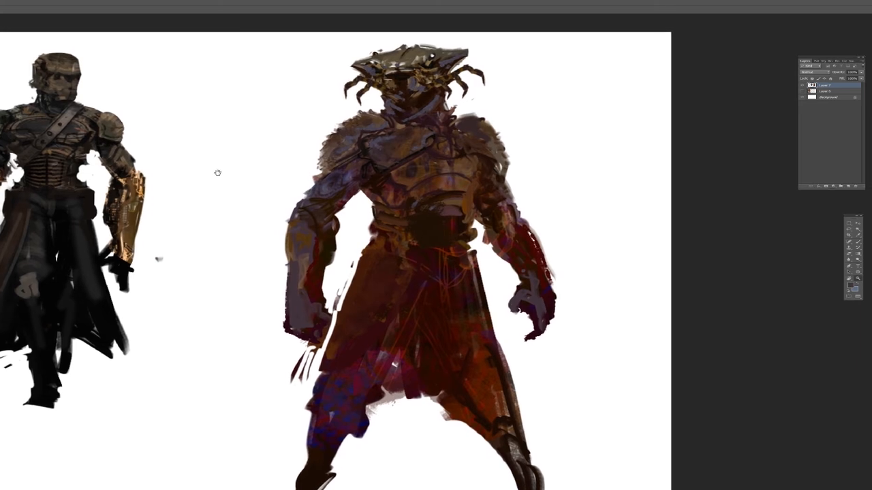
{"action": "left_click", "coordinate": [853, 58]}
Step: Lasso the crab figure and cut and paste it onto a separate layer, ready for moving
{"action": "left_click_drag", "start_coordinate": [509, 133], "coordinate": [526, 135]}
{"action": "key", "text": "ctrl+z"}
{"action": "mouse_move", "coordinate": [538, 68]}
{"action": "left_mouse_down"}
{"action": "mouse_move", "coordinate": [268, 145]}
{"action": "mouse_move", "coordinate": [235, 487]}
{"action": "mouse_move", "coordinate": [604, 54]}
{"action": "mouse_move", "coordinate": [531, 94]}
{"action": "left_mouse_up"}
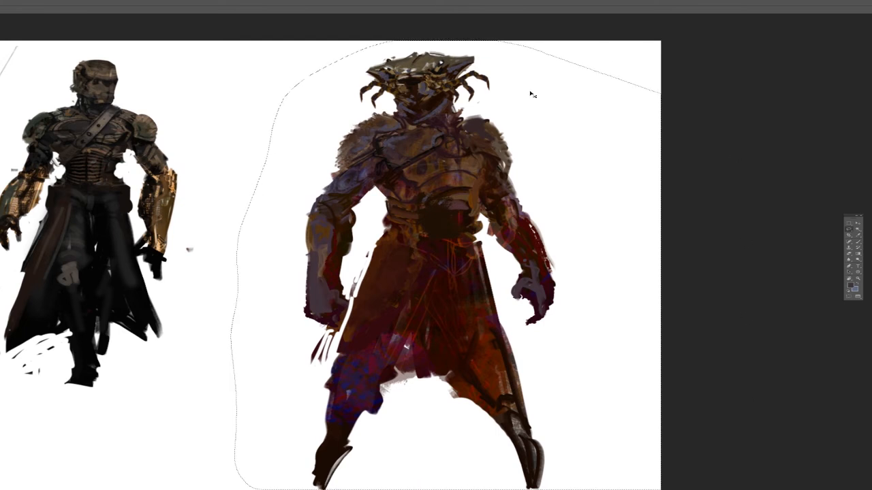
{"action": "key", "text": "ctrl+x"}
{"action": "key", "text": "ctrl+v"}
{"action": "left_click", "coordinate": [857, 223]}
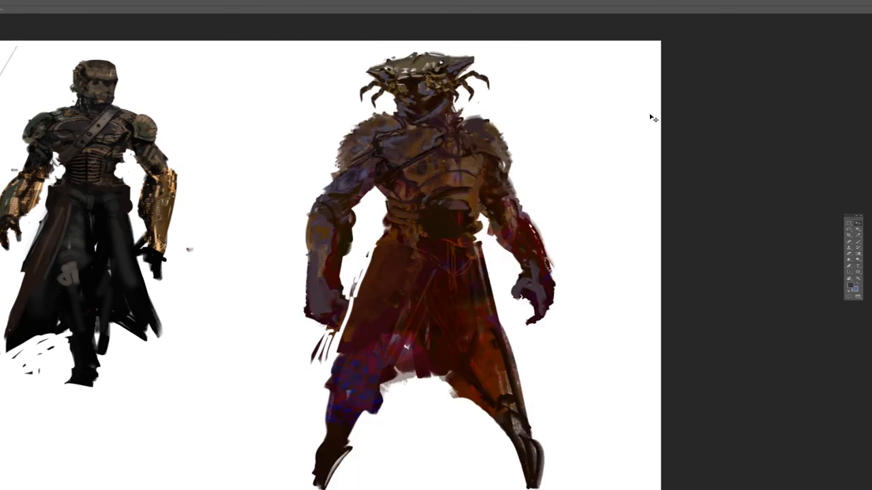
Step: Erase the stray strokes beside the crab figure's skirt and shift the figure closer to the black-skirted figure
{"action": "left_click_drag", "start_coordinate": [464, 108], "coordinate": [611, 132]}
{"action": "mouse_move", "coordinate": [532, 175]}
{"action": "left_mouse_down"}
{"action": "mouse_move", "coordinate": [539, 178]}
{"action": "mouse_move", "coordinate": [521, 192]}
{"action": "mouse_move", "coordinate": [529, 187]}
{"action": "left_mouse_up"}
{"action": "left_click_drag", "start_coordinate": [363, 309], "coordinate": [337, 247]}
{"action": "key", "text": "e"}
{"action": "mouse_move", "coordinate": [319, 373]}
{"action": "left_mouse_down"}
{"action": "mouse_move", "coordinate": [331, 373]}
{"action": "mouse_move", "coordinate": [367, 325]}
{"action": "left_mouse_up"}
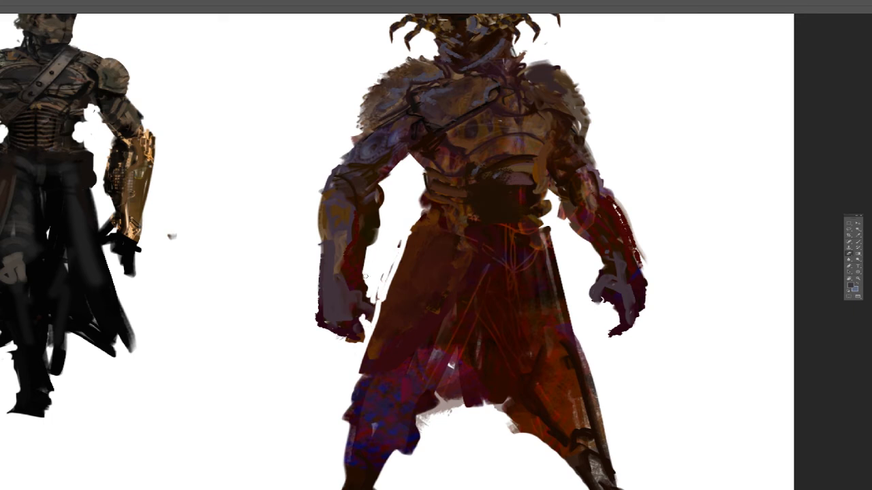
{"action": "left_click_drag", "start_coordinate": [640, 168], "coordinate": [327, 206]}
Step: Sketch thin outlines of a crab-shell helmet, jaw and upper collar in the blank space beside the crab figure
{"action": "key", "text": "b"}
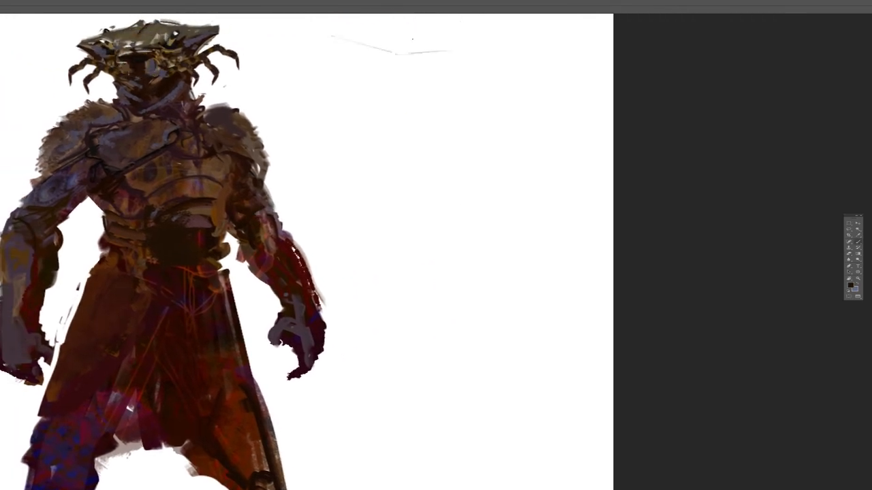
{"action": "left_click_drag", "start_coordinate": [330, 35], "coordinate": [468, 25]}
{"action": "left_click_drag", "start_coordinate": [409, 31], "coordinate": [470, 29]}
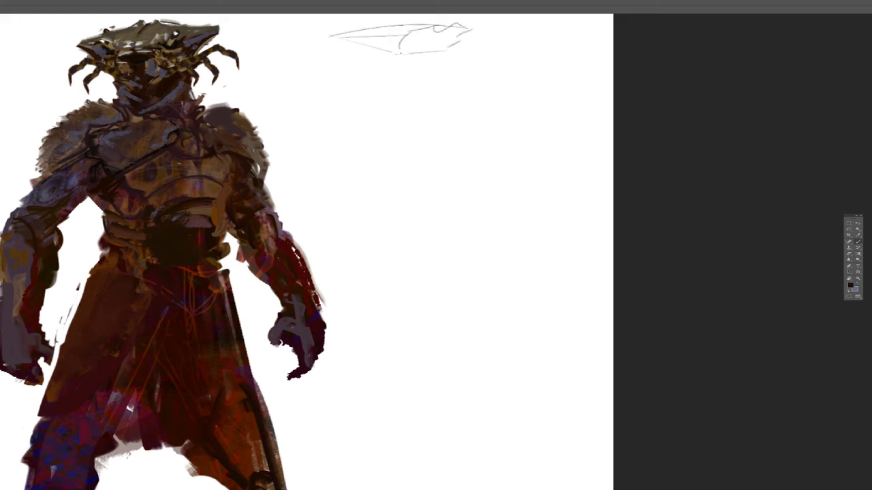
{"action": "mouse_move", "coordinate": [368, 68]}
{"action": "left_mouse_down"}
{"action": "mouse_move", "coordinate": [442, 57]}
{"action": "mouse_move", "coordinate": [402, 92]}
{"action": "mouse_move", "coordinate": [440, 88]}
{"action": "left_mouse_up"}
{"action": "mouse_move", "coordinate": [361, 118]}
{"action": "left_mouse_down"}
{"action": "mouse_move", "coordinate": [418, 114]}
{"action": "mouse_move", "coordinate": [378, 124]}
{"action": "mouse_move", "coordinate": [433, 124]}
{"action": "mouse_move", "coordinate": [509, 143]}
{"action": "left_mouse_up"}
{"action": "left_click_drag", "start_coordinate": [424, 129], "coordinate": [447, 173]}
{"action": "left_click_drag", "start_coordinate": [385, 142], "coordinate": [439, 146]}
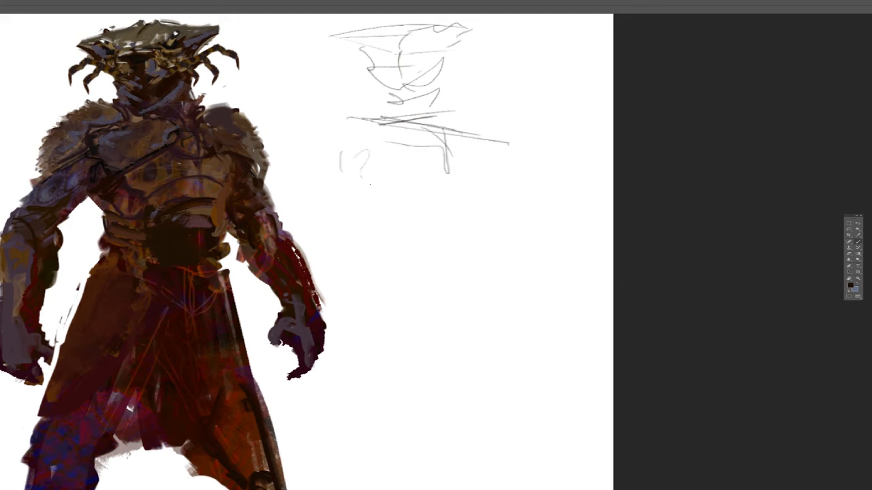
Step: Add the chest plate's curved lower edge, side contours and shoulder lines to the outline sketch
{"action": "left_click_drag", "start_coordinate": [370, 182], "coordinate": [444, 169]}
{"action": "left_click_drag", "start_coordinate": [387, 184], "coordinate": [505, 191]}
{"action": "left_click_drag", "start_coordinate": [502, 158], "coordinate": [495, 186]}
{"action": "left_click_drag", "start_coordinate": [377, 143], "coordinate": [504, 156]}
{"action": "mouse_move", "coordinate": [331, 147]}
{"action": "left_mouse_down"}
{"action": "mouse_move", "coordinate": [354, 150]}
{"action": "mouse_move", "coordinate": [385, 93]}
{"action": "left_mouse_up"}
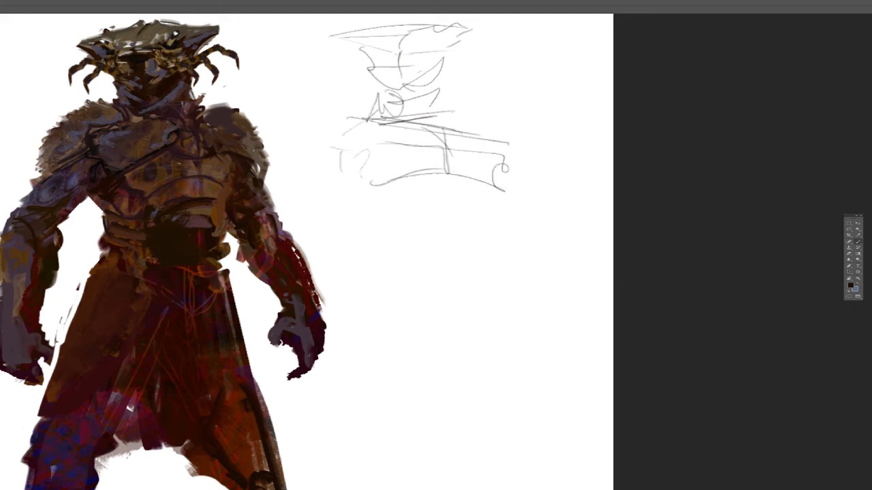
{"action": "mouse_move", "coordinate": [437, 114]}
{"action": "left_mouse_down"}
{"action": "mouse_move", "coordinate": [452, 124]}
{"action": "mouse_move", "coordinate": [478, 100]}
{"action": "left_mouse_up"}
Step: Erase the helmet and chest outline sketch beside the crab figure
{"action": "key", "text": "e"}
{"action": "mouse_move", "coordinate": [400, 146]}
{"action": "left_mouse_down"}
{"action": "mouse_move", "coordinate": [413, 107]}
{"action": "mouse_move", "coordinate": [433, 171]}
{"action": "mouse_move", "coordinate": [405, 83]}
{"action": "mouse_move", "coordinate": [450, 43]}
{"action": "left_mouse_up"}
{"action": "left_click_drag", "start_coordinate": [453, 130], "coordinate": [578, 155]}
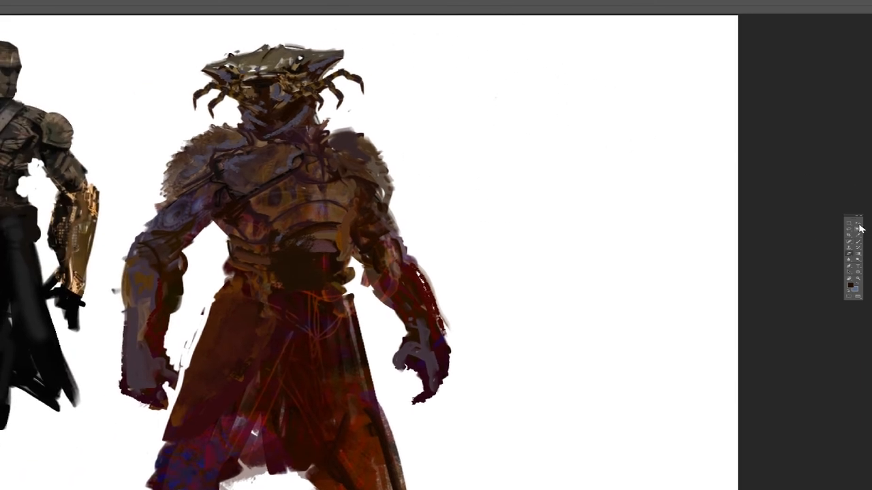
Step: Move the crab figure slightly away from the black-skirted figure
{"action": "left_click", "coordinate": [858, 225]}
{"action": "mouse_move", "coordinate": [328, 164]}
{"action": "left_mouse_down"}
{"action": "mouse_move", "coordinate": [409, 164]}
{"action": "mouse_move", "coordinate": [384, 169]}
{"action": "left_mouse_up"}
{"action": "left_click_drag", "start_coordinate": [396, 189], "coordinate": [409, 205]}
{"action": "scroll", "coordinate": [411, 187], "scroll_direction": "down", "scroll_amount": 3}
Step: Flip the canvas horizontally and warp the crab figure's proportions slightly
{"action": "key", "text": "ctrl+shift+h"}
{"action": "left_click_drag", "start_coordinate": [331, 157], "coordinate": [585, 161]}
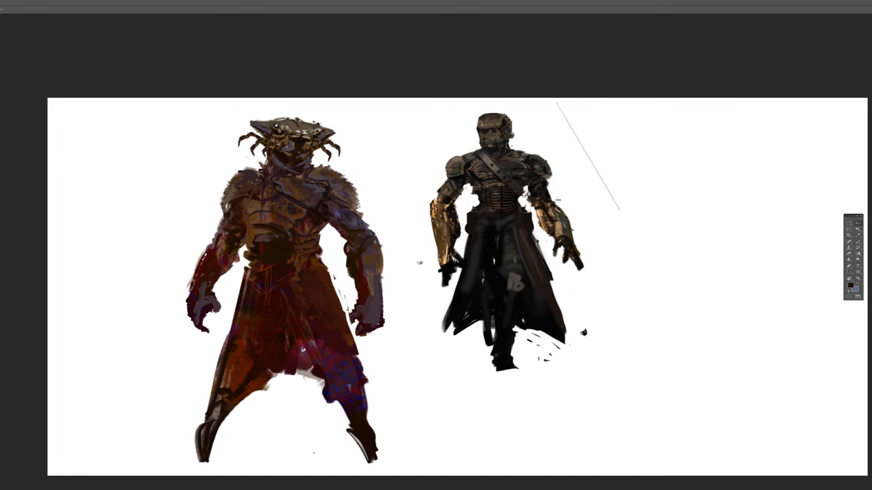
{"action": "left_click_drag", "start_coordinate": [313, 270], "coordinate": [314, 264]}
{"action": "key", "text": "ctrl+t"}
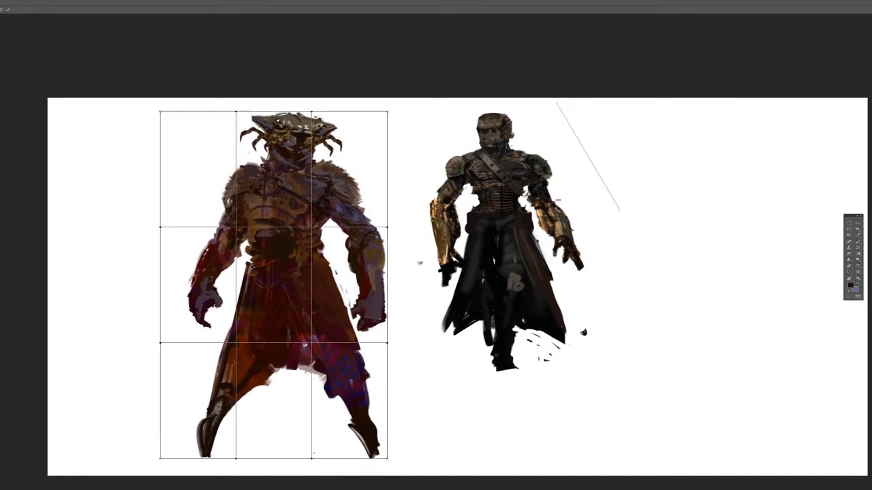
{"action": "left_click_drag", "start_coordinate": [245, 276], "coordinate": [244, 180]}
{"action": "key", "text": "Return"}
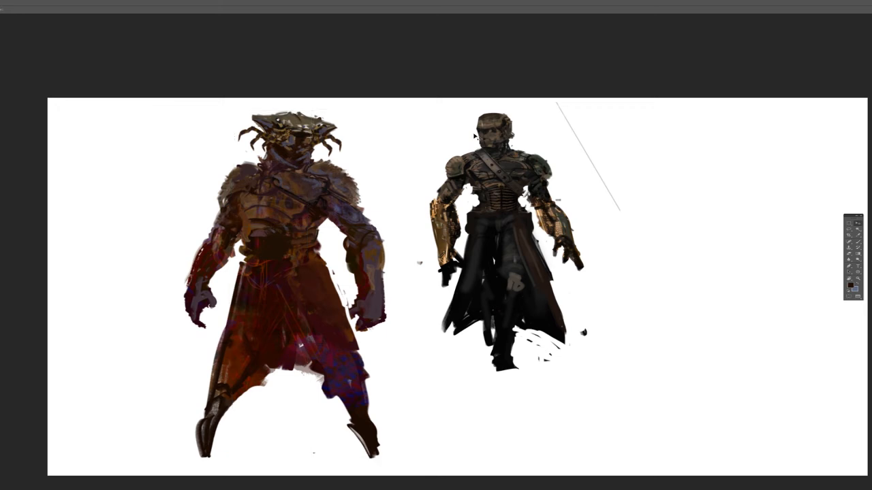
Step: Duplicate the crab figure, set the copy to Screen blending and invert its mask to hide it
{"action": "mouse_move", "coordinate": [379, 232]}
{"action": "left_mouse_down"}
{"action": "mouse_move", "coordinate": [384, 226]}
{"action": "mouse_move", "coordinate": [376, 230]}
{"action": "left_mouse_up"}
{"action": "key", "text": "ctrl+z"}
{"action": "key", "text": "ctrl+a"}
{"action": "key", "text": "ctrl+c"}
{"action": "key", "text": "ctrl+v"}
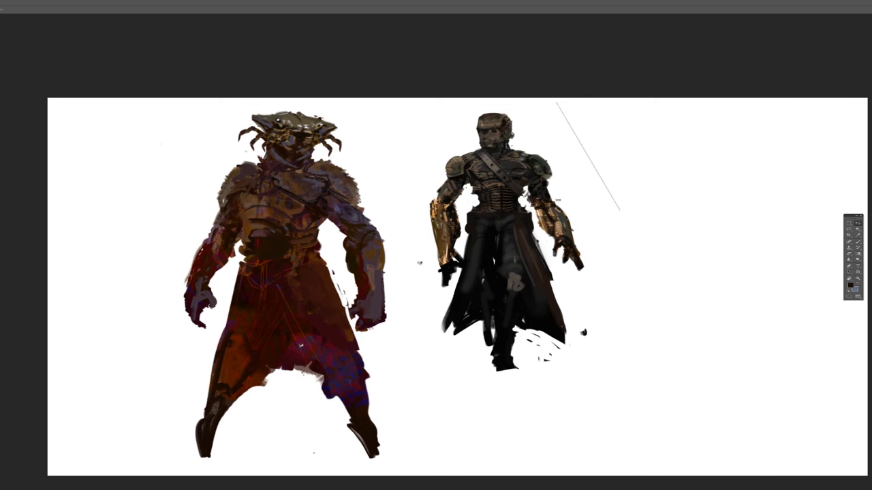
{"action": "key", "text": "alt+shift+s"}
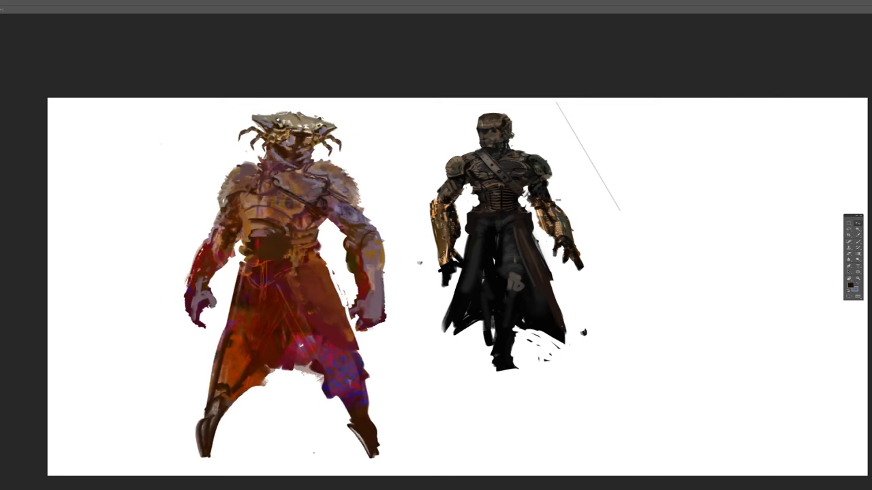
{"action": "key", "text": "ctrl+i"}
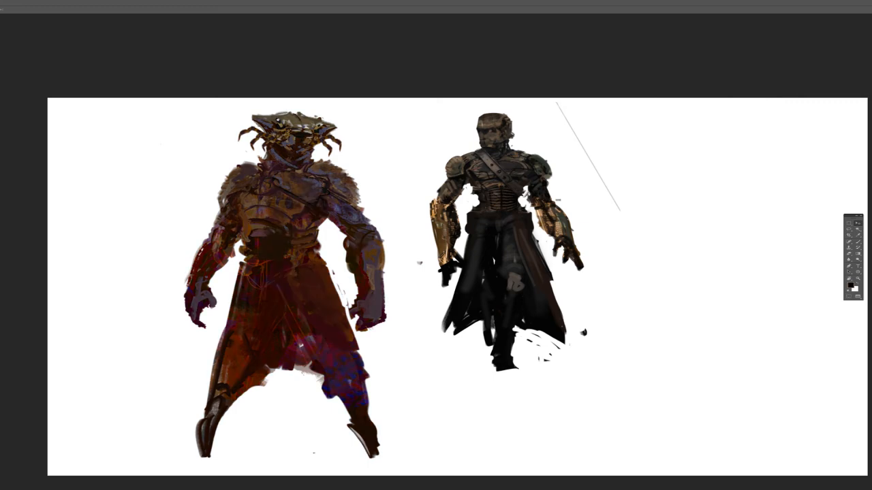
Step: Choose another brush tip and reveal the Screen copy through its mask across the crab-shell helmet's top surface
{"action": "key", "text": "z"}
{"action": "left_click_drag", "start_coordinate": [283, 114], "coordinate": [359, 133]}
{"action": "key", "text": "b"}
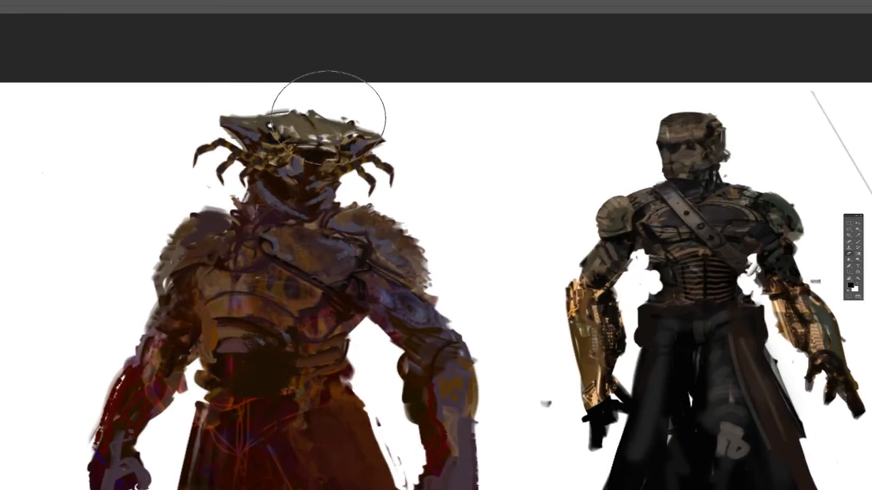
{"action": "right_click", "coordinate": [340, 132]}
{"action": "left_click", "coordinate": [439, 169]}
{"action": "left_click", "coordinate": [221, 154]}
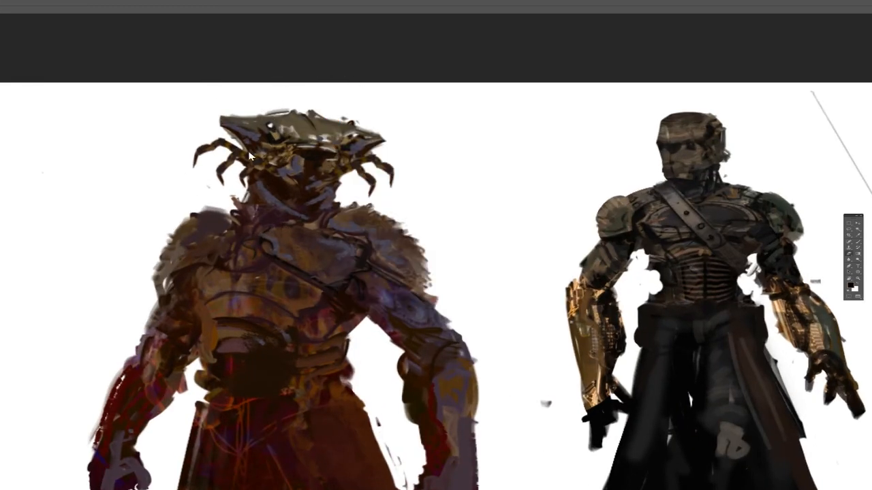
{"action": "mouse_move", "coordinate": [291, 133]}
{"action": "left_mouse_down"}
{"action": "mouse_move", "coordinate": [323, 133]}
{"action": "mouse_move", "coordinate": [286, 130]}
{"action": "mouse_move", "coordinate": [294, 123]}
{"action": "mouse_move", "coordinate": [346, 142]}
{"action": "left_mouse_up"}
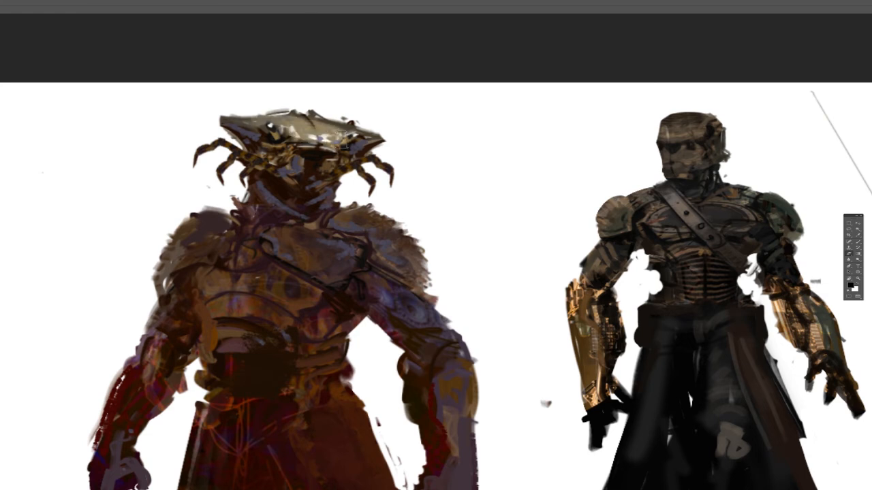
{"action": "left_click_drag", "start_coordinate": [264, 120], "coordinate": [331, 123]}
Step: Reveal the brighter layer on the crab figure's neck, upper chest plate and lit fur shoulder
{"action": "left_click_drag", "start_coordinate": [259, 192], "coordinate": [272, 207]}
{"action": "mouse_move", "coordinate": [266, 246]}
{"action": "left_mouse_down"}
{"action": "mouse_move", "coordinate": [273, 267]}
{"action": "mouse_move", "coordinate": [247, 262]}
{"action": "mouse_move", "coordinate": [274, 266]}
{"action": "mouse_move", "coordinate": [330, 243]}
{"action": "mouse_move", "coordinate": [302, 269]}
{"action": "mouse_move", "coordinate": [343, 222]}
{"action": "mouse_move", "coordinate": [355, 229]}
{"action": "mouse_move", "coordinate": [343, 237]}
{"action": "mouse_move", "coordinate": [373, 236]}
{"action": "mouse_move", "coordinate": [386, 250]}
{"action": "mouse_move", "coordinate": [328, 246]}
{"action": "left_mouse_up"}
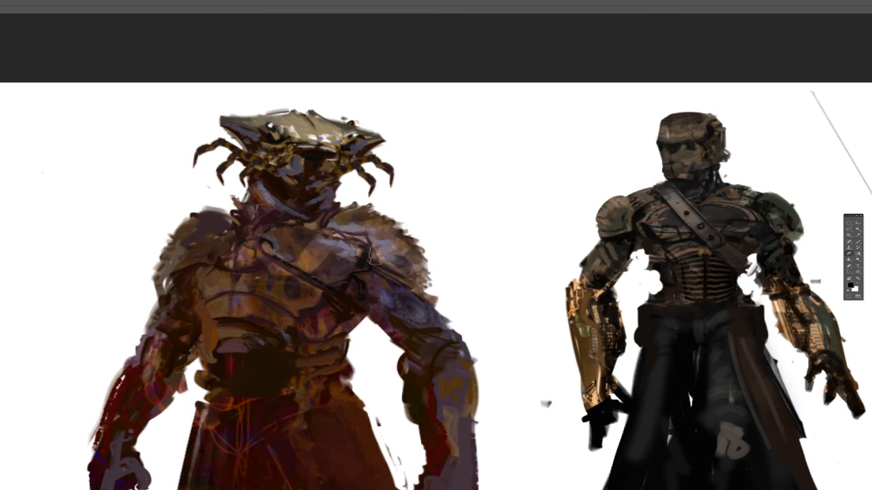
{"action": "left_click_drag", "start_coordinate": [227, 265], "coordinate": [222, 255]}
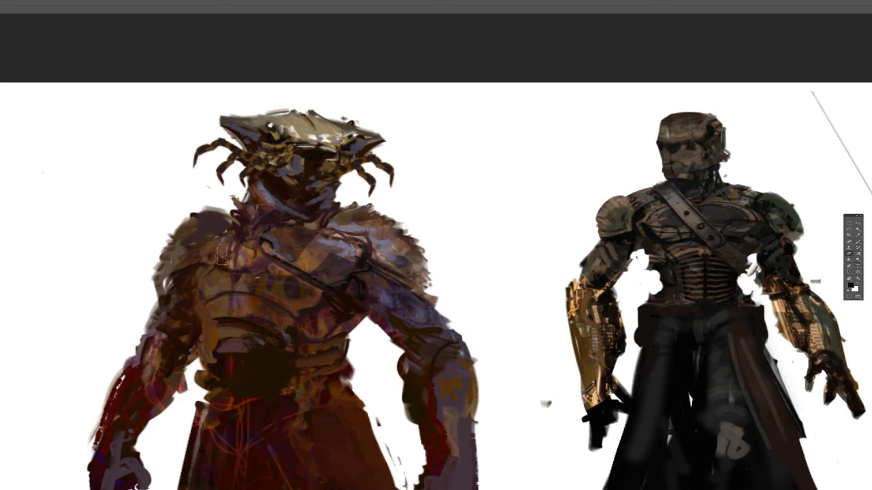
{"action": "left_click_drag", "start_coordinate": [317, 203], "coordinate": [271, 206]}
{"action": "left_click_drag", "start_coordinate": [313, 230], "coordinate": [346, 231]}
{"action": "key", "text": "b"}
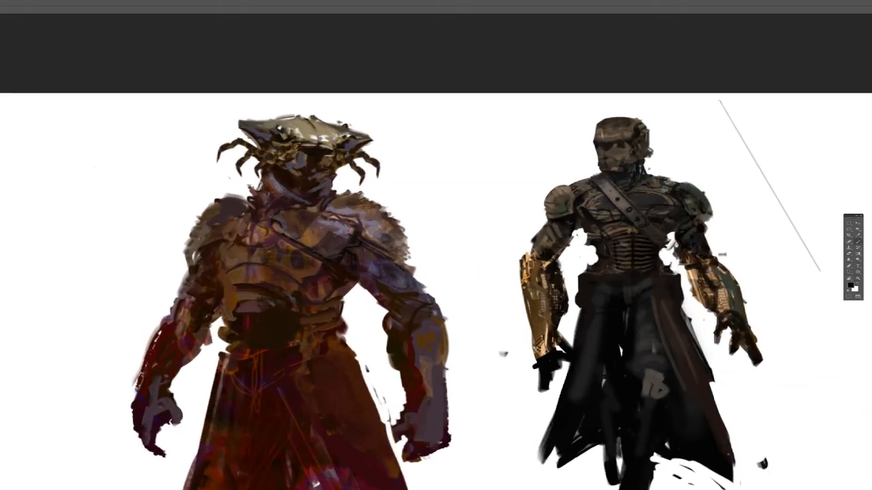
{"action": "right_click", "coordinate": [312, 233], "text": "alt"}
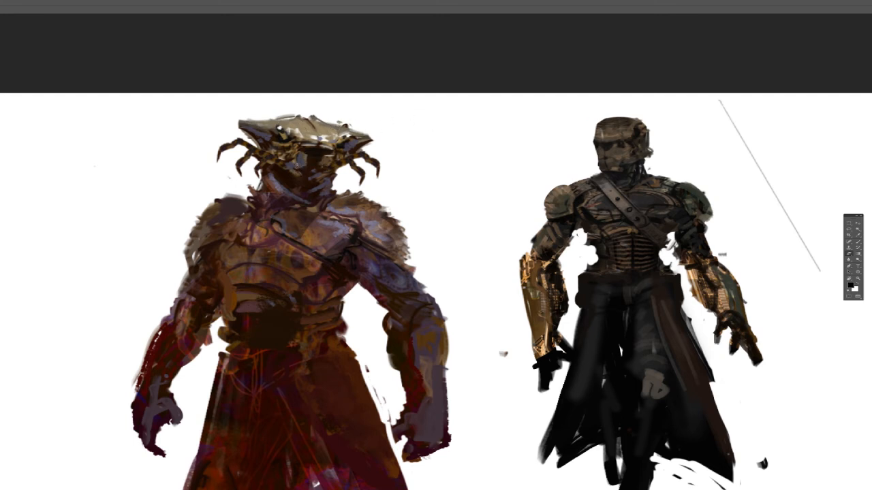
{"action": "right_click", "coordinate": [300, 159], "text": "alt"}
{"action": "mouse_move", "coordinate": [412, 203]}
{"action": "left_mouse_down"}
{"action": "mouse_move", "coordinate": [432, 201]}
{"action": "mouse_move", "coordinate": [407, 192]}
{"action": "left_mouse_up"}
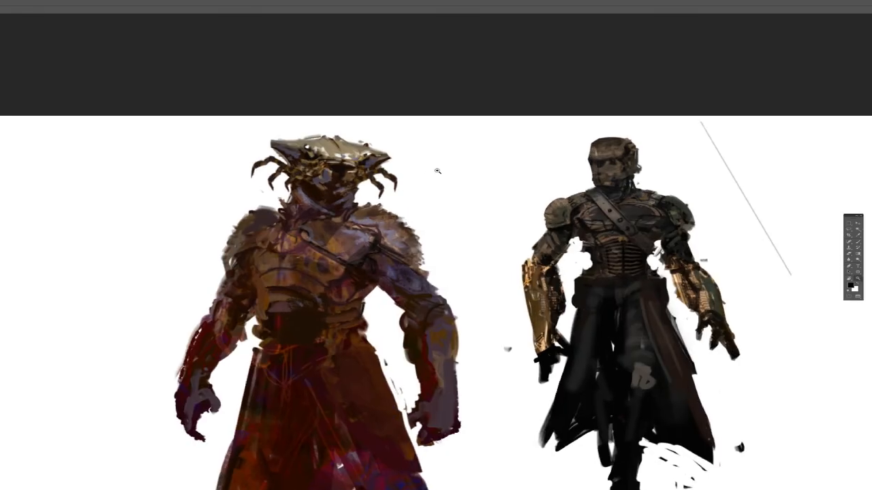
{"action": "key", "text": "ctrl+l"}
{"action": "mouse_move", "coordinate": [538, 88]}
{"action": "left_mouse_down"}
{"action": "mouse_move", "coordinate": [511, 89]}
{"action": "mouse_move", "coordinate": [546, 93]}
{"action": "left_mouse_up"}
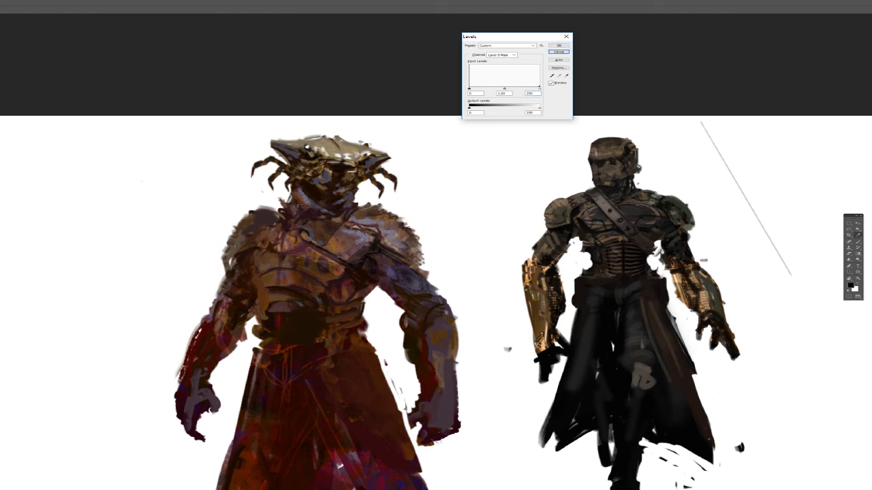
{"action": "left_click", "coordinate": [558, 52]}
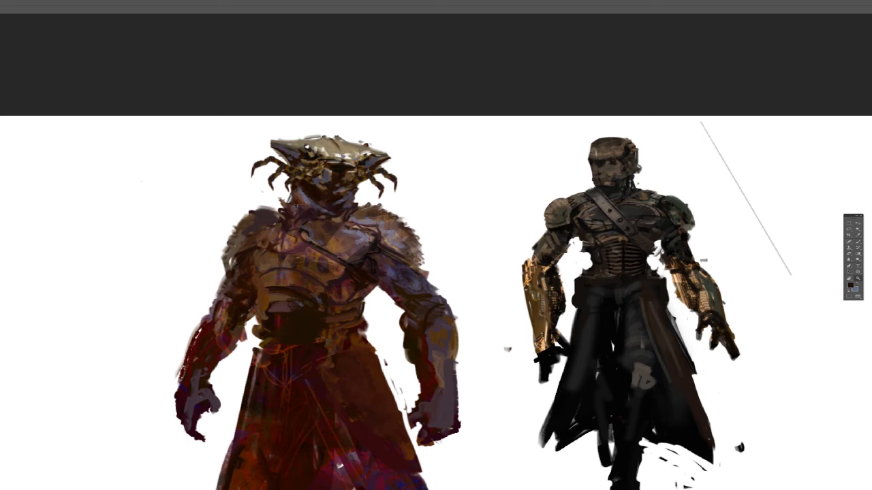
Step: Strengthen the crab figure's highlights with Levels by lowering the RGB input white point on the brighter layer
{"action": "key", "text": "ctrl+l"}
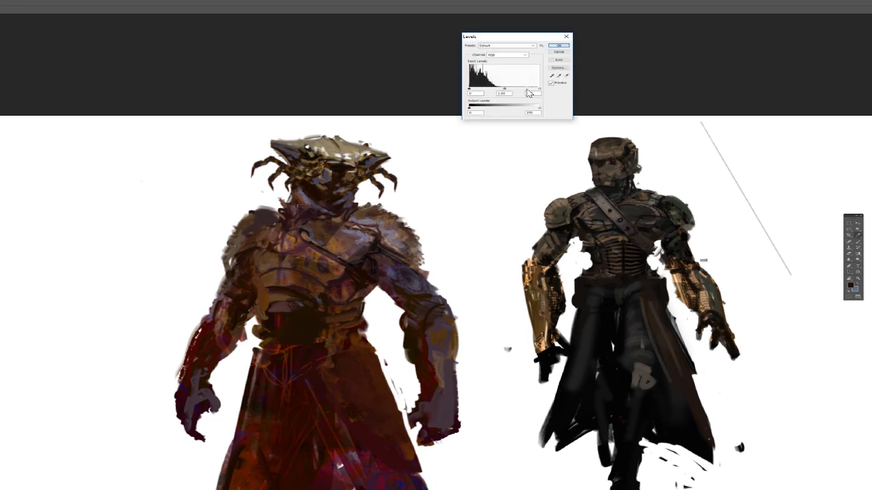
{"action": "left_click_drag", "start_coordinate": [538, 89], "coordinate": [502, 91]}
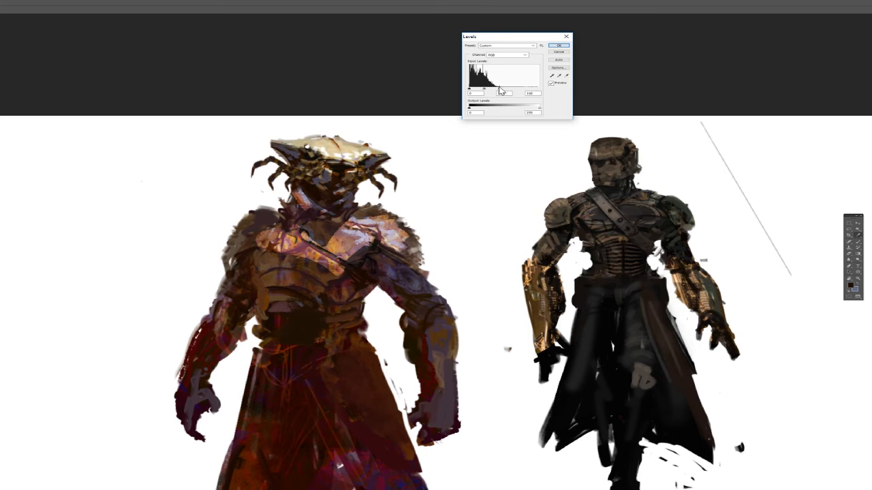
{"action": "left_click", "coordinate": [557, 45]}
Step: Reveal bright highlights on the crab figure's upper arm and forearm on the side facing the black-skirted figure
{"action": "scroll", "coordinate": [411, 185], "scroll_direction": "down", "scroll_amount": 2}
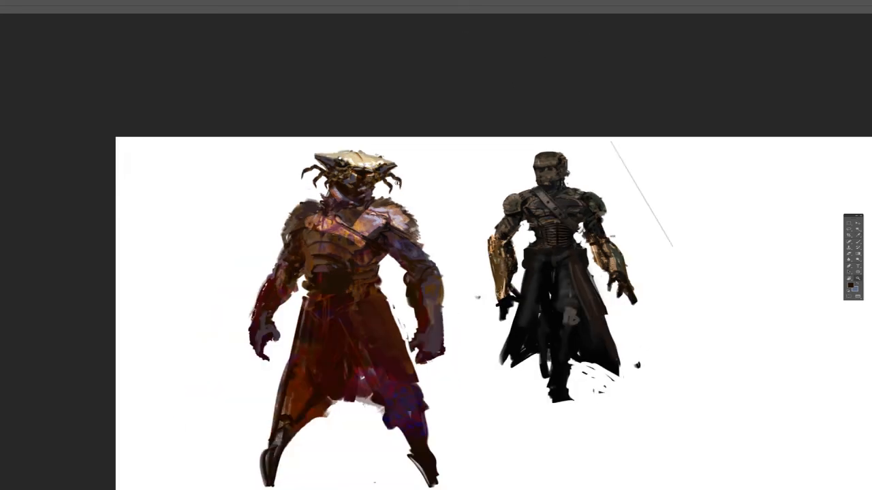
{"action": "scroll", "coordinate": [383, 209], "scroll_direction": "up", "scroll_amount": 2}
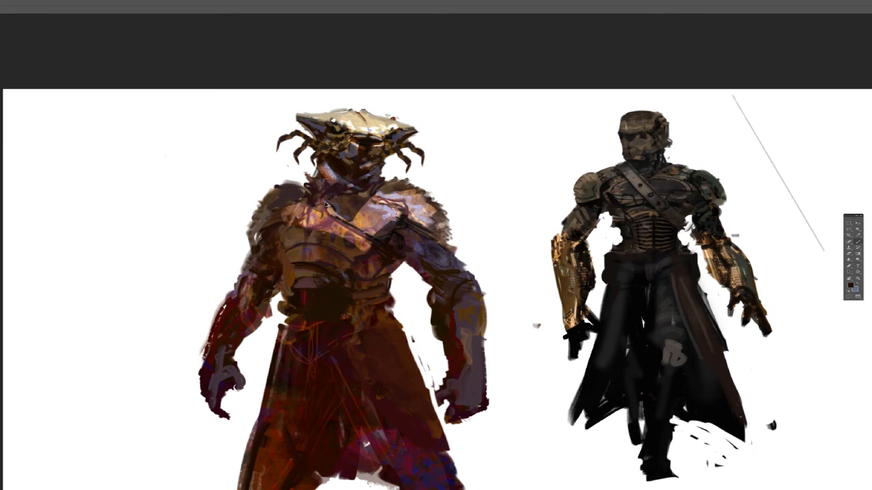
{"action": "key", "text": "e"}
{"action": "left_click_drag", "start_coordinate": [409, 235], "coordinate": [444, 285]}
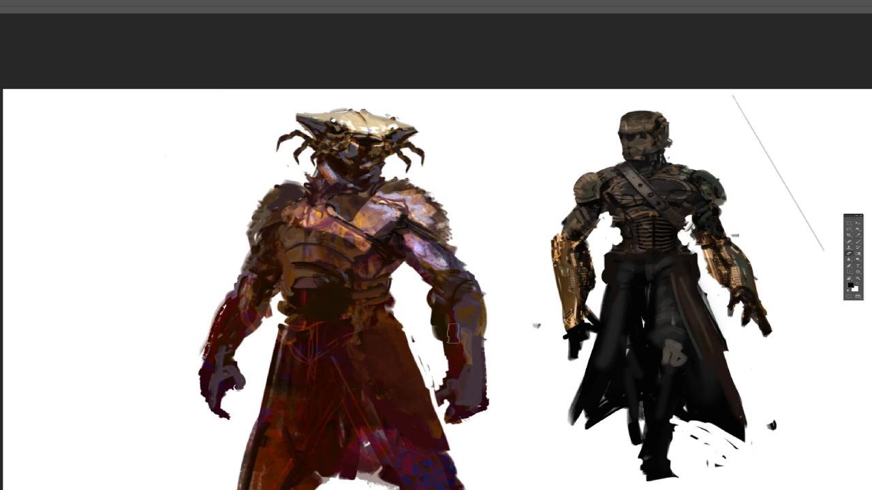
{"action": "mouse_move", "coordinate": [452, 333]}
{"action": "left_mouse_down"}
{"action": "mouse_move", "coordinate": [455, 365]}
{"action": "mouse_move", "coordinate": [442, 324]}
{"action": "mouse_move", "coordinate": [462, 383]}
{"action": "left_mouse_up"}
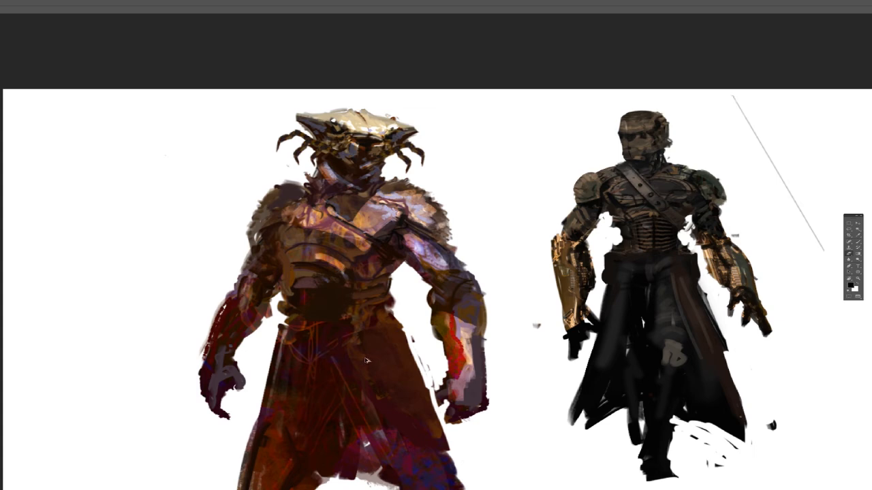
{"action": "scroll", "coordinate": [382, 368], "scroll_direction": "down", "scroll_amount": 3}
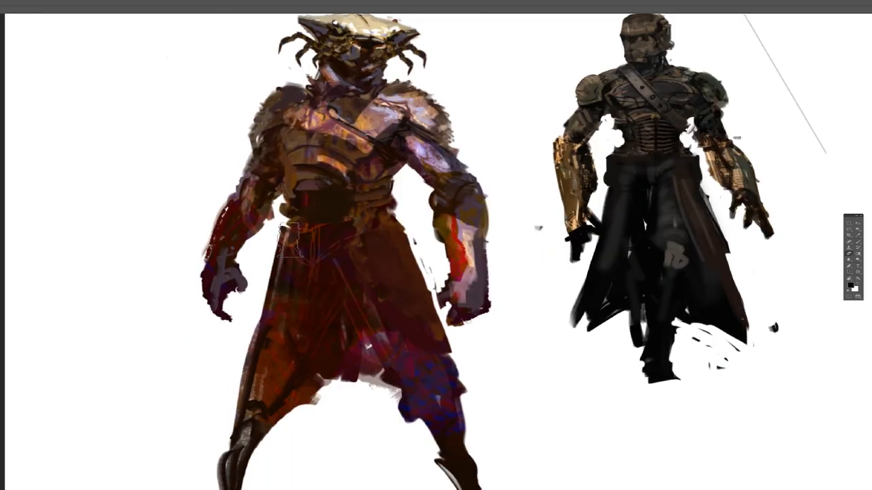
{"action": "key", "text": "z"}
{"action": "left_click", "coordinate": [495, 254], "text": "alt"}
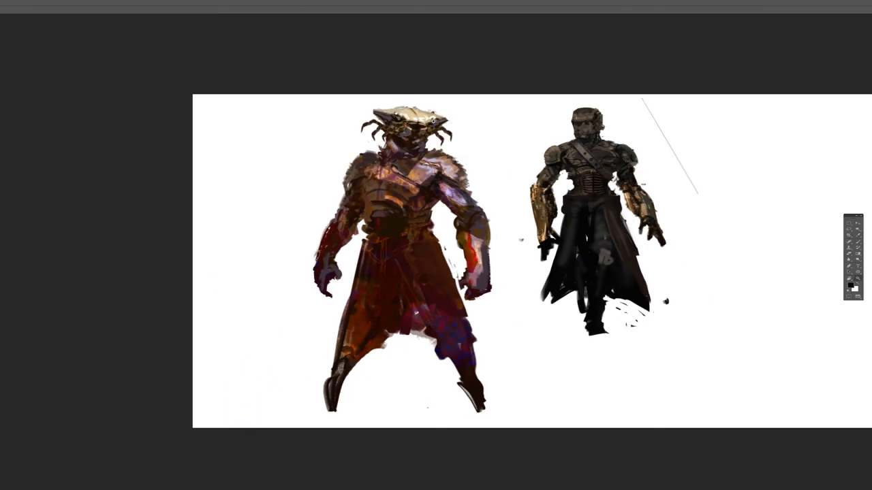
{"action": "left_click", "coordinate": [433, 120]}
{"action": "left_click_drag", "start_coordinate": [477, 137], "coordinate": [464, 99]}
{"action": "left_click_drag", "start_coordinate": [515, 158], "coordinate": [392, 126]}
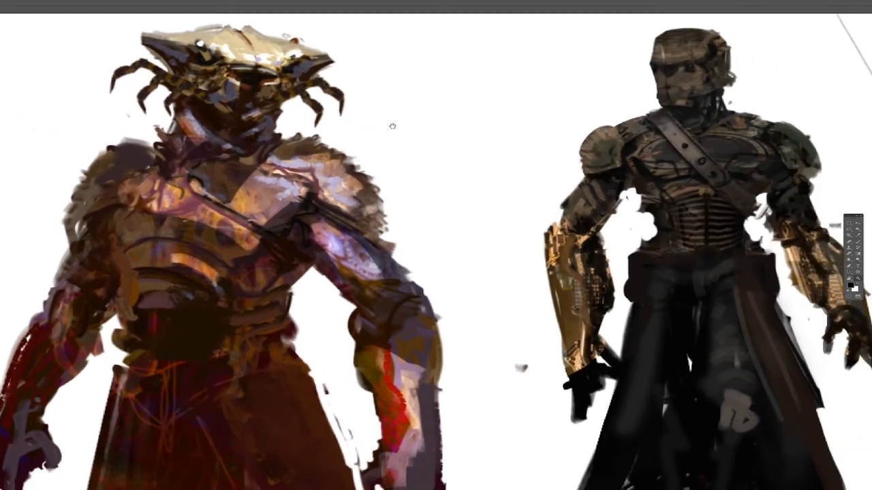
{"action": "left_click_drag", "start_coordinate": [804, 89], "coordinate": [693, 89]}
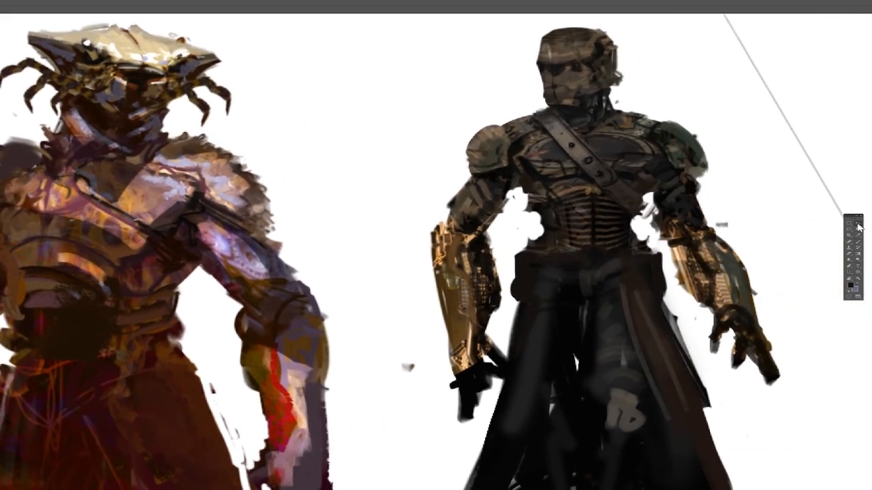
{"action": "left_click_drag", "start_coordinate": [595, 173], "coordinate": [596, 165]}
{"action": "key", "text": "ctrl+z"}
Step: Repaint the black-skirted figure's hand nearer the crab figure in sampled golds with distinct fingers and a dark wrist band
{"action": "key", "text": "b"}
{"action": "mouse_move", "coordinate": [468, 393]}
{"action": "left_mouse_down"}
{"action": "mouse_move", "coordinate": [451, 349]}
{"action": "mouse_move", "coordinate": [453, 310]}
{"action": "mouse_move", "coordinate": [482, 313]}
{"action": "mouse_move", "coordinate": [464, 350]}
{"action": "mouse_move", "coordinate": [461, 327]}
{"action": "left_mouse_up"}
{"action": "key", "text": "ctrl+z"}
{"action": "left_click", "coordinate": [441, 286], "text": "alt"}
{"action": "left_click_drag", "start_coordinate": [447, 295], "coordinate": [453, 340]}
{"action": "mouse_move", "coordinate": [452, 298]}
{"action": "left_mouse_down"}
{"action": "mouse_move", "coordinate": [459, 339]}
{"action": "mouse_move", "coordinate": [467, 321]}
{"action": "mouse_move", "coordinate": [470, 342]}
{"action": "left_mouse_up"}
{"action": "left_click", "coordinate": [467, 297], "text": "alt"}
{"action": "left_click", "coordinate": [457, 302], "text": "alt"}
{"action": "mouse_move", "coordinate": [461, 309]}
{"action": "left_mouse_down"}
{"action": "mouse_move", "coordinate": [466, 331]}
{"action": "mouse_move", "coordinate": [471, 292]}
{"action": "left_mouse_up"}
{"action": "left_click_drag", "start_coordinate": [460, 289], "coordinate": [482, 276]}
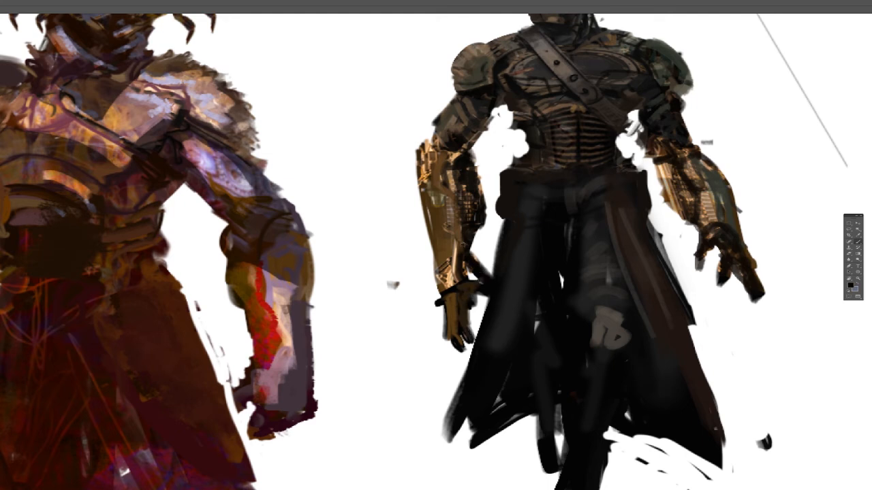
Step: Use a smaller eraser to trim the edges of the black-skirted figure's gold forearm nearer the crab figure
{"action": "key", "text": "e"}
{"action": "key", "text": "bracketleft"}
{"action": "key", "text": "bracketleft"}
{"action": "key", "text": "bracketleft"}
{"action": "mouse_move", "coordinate": [481, 226]}
{"action": "left_mouse_down"}
{"action": "mouse_move", "coordinate": [479, 237]}
{"action": "mouse_move", "coordinate": [496, 207]}
{"action": "left_mouse_up"}
{"action": "left_click_drag", "start_coordinate": [483, 179], "coordinate": [479, 197]}
{"action": "key", "text": "ctrl+alt+z"}
{"action": "key", "text": "ctrl+alt+z"}
{"action": "key", "text": "ctrl+alt+z"}
{"action": "key", "text": "ctrl+alt+z"}
{"action": "mouse_move", "coordinate": [476, 236]}
{"action": "left_mouse_down"}
{"action": "mouse_move", "coordinate": [478, 158]}
{"action": "mouse_move", "coordinate": [463, 164]}
{"action": "mouse_move", "coordinate": [487, 151]}
{"action": "mouse_move", "coordinate": [460, 139]}
{"action": "mouse_move", "coordinate": [451, 161]}
{"action": "mouse_move", "coordinate": [442, 151]}
{"action": "mouse_move", "coordinate": [477, 123]}
{"action": "mouse_move", "coordinate": [438, 147]}
{"action": "mouse_move", "coordinate": [442, 155]}
{"action": "mouse_move", "coordinate": [418, 130]}
{"action": "mouse_move", "coordinate": [418, 160]}
{"action": "left_mouse_up"}
Step: Blend the gold wrist and back of the hand with brown, gold and dark tones sampled from the arm
{"action": "left_click", "coordinate": [435, 149], "text": "alt"}
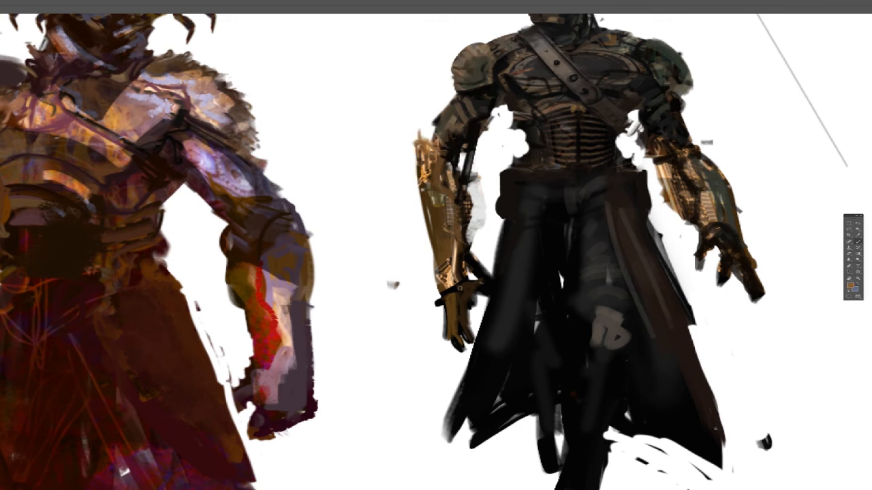
{"action": "left_click", "coordinate": [450, 289], "text": "alt"}
{"action": "mouse_move", "coordinate": [435, 287]}
{"action": "left_mouse_down"}
{"action": "mouse_move", "coordinate": [459, 282]}
{"action": "mouse_move", "coordinate": [442, 298]}
{"action": "mouse_move", "coordinate": [459, 275]}
{"action": "mouse_move", "coordinate": [434, 294]}
{"action": "mouse_move", "coordinate": [450, 296]}
{"action": "mouse_move", "coordinate": [438, 297]}
{"action": "mouse_move", "coordinate": [456, 278]}
{"action": "left_mouse_up"}
{"action": "left_click", "coordinate": [447, 296], "text": "alt"}
{"action": "left_click", "coordinate": [437, 285], "text": "alt"}
{"action": "left_click", "coordinate": [446, 273], "text": "alt"}
{"action": "left_click", "coordinate": [459, 281], "text": "alt"}
{"action": "left_click", "coordinate": [448, 276], "text": "alt"}
{"action": "left_click", "coordinate": [479, 266], "text": "alt"}
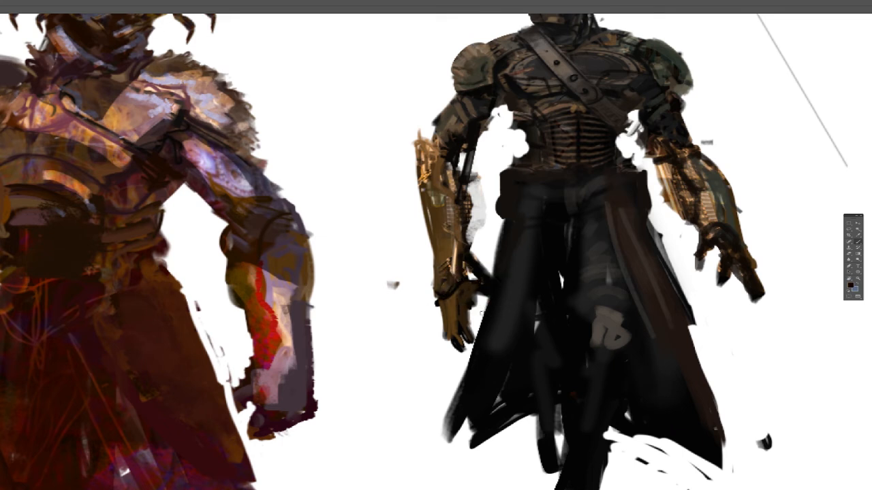
Step: Darken the gold hand's fingers and shape a splayed thumb reaching over the black skirt
{"action": "mouse_move", "coordinate": [441, 313]}
{"action": "left_mouse_down"}
{"action": "mouse_move", "coordinate": [455, 321]}
{"action": "mouse_move", "coordinate": [451, 314]}
{"action": "mouse_move", "coordinate": [450, 336]}
{"action": "left_mouse_up"}
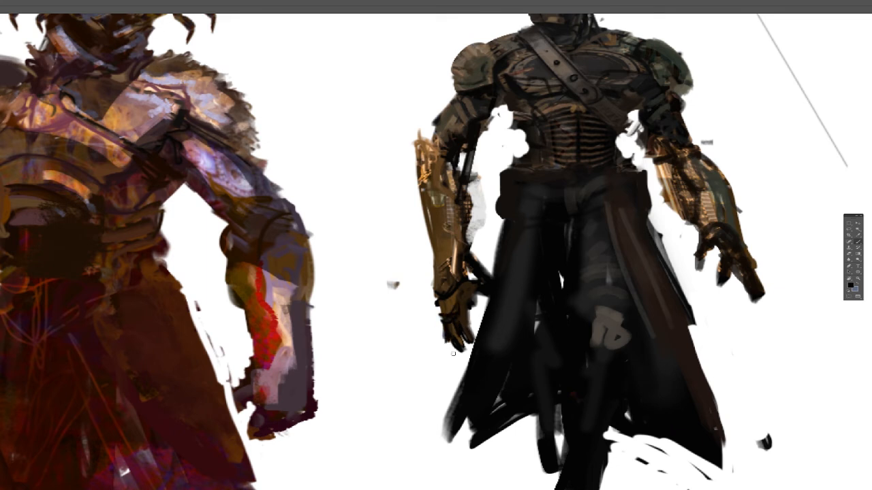
{"action": "mouse_move", "coordinate": [499, 294]}
{"action": "left_mouse_down"}
{"action": "mouse_move", "coordinate": [481, 283]}
{"action": "mouse_move", "coordinate": [488, 282]}
{"action": "left_mouse_up"}
{"action": "key", "text": "e"}
{"action": "left_click_drag", "start_coordinate": [473, 261], "coordinate": [470, 276]}
Step: Cut a small gap into the upper gold forearm and repaint the thumb and elbow cap edges
{"action": "left_click_drag", "start_coordinate": [444, 171], "coordinate": [452, 191]}
{"action": "key", "text": "b"}
{"action": "left_click", "coordinate": [450, 150], "text": "alt"}
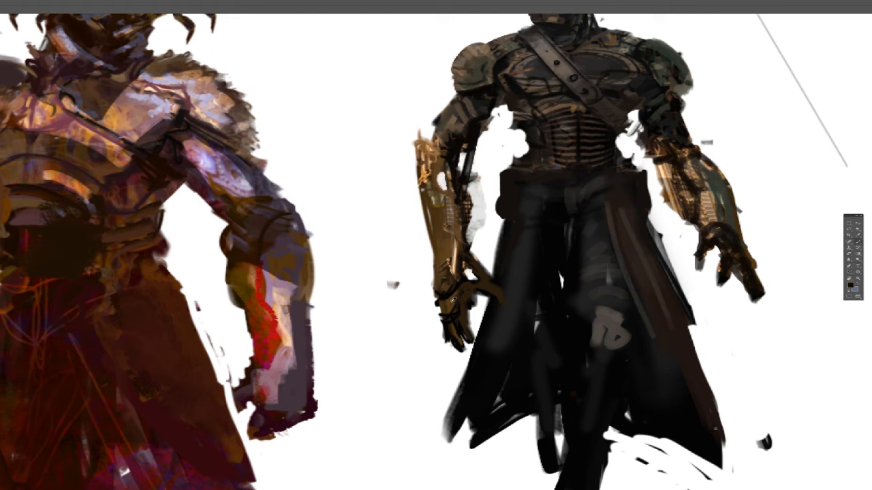
{"action": "mouse_move", "coordinate": [485, 283]}
{"action": "left_mouse_down"}
{"action": "mouse_move", "coordinate": [502, 302]}
{"action": "mouse_move", "coordinate": [471, 259]}
{"action": "left_mouse_up"}
{"action": "mouse_move", "coordinate": [416, 139]}
{"action": "left_mouse_down"}
{"action": "mouse_move", "coordinate": [418, 192]}
{"action": "mouse_move", "coordinate": [424, 135]}
{"action": "mouse_move", "coordinate": [432, 144]}
{"action": "left_mouse_up"}
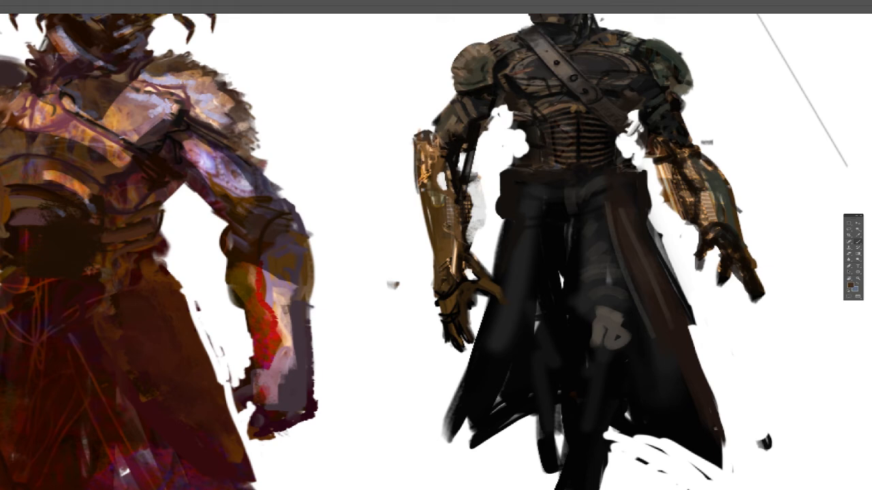
Step: Paint dark circular joints beside both shoulder pads on the black-skirted figure's chest
{"action": "left_click", "coordinate": [467, 125], "text": "alt"}
{"action": "mouse_move", "coordinate": [489, 74]}
{"action": "left_mouse_down"}
{"action": "mouse_move", "coordinate": [479, 96]}
{"action": "mouse_move", "coordinate": [485, 91]}
{"action": "left_mouse_up"}
{"action": "left_click", "coordinate": [478, 113], "text": "alt"}
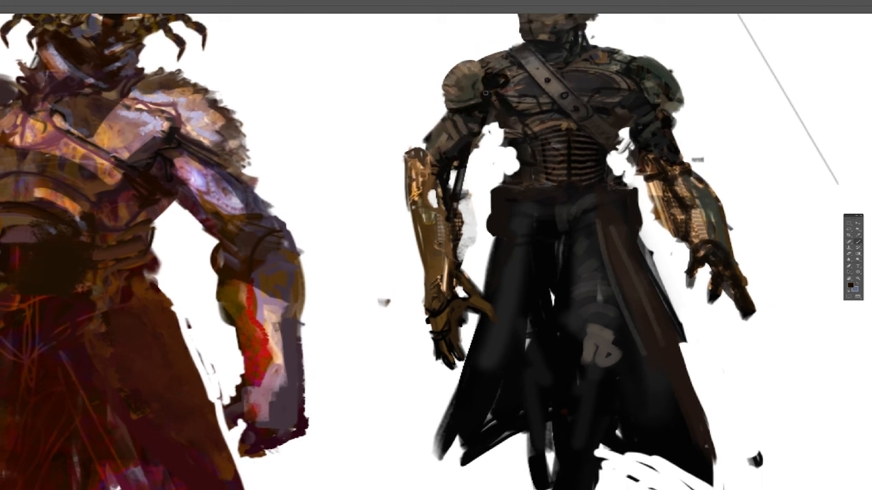
{"action": "left_click_drag", "start_coordinate": [630, 80], "coordinate": [624, 82]}
Step: Trim the thick fingertips of the black-skirted figure's bent gold hand and repaint it with slimmer, separated fingers
{"action": "key", "text": "z"}
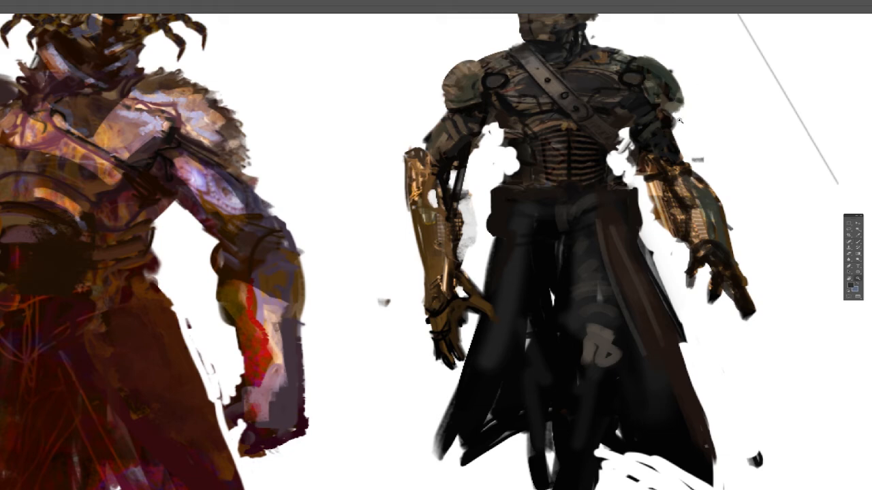
{"action": "mouse_move", "coordinate": [674, 118]}
{"action": "left_mouse_down"}
{"action": "mouse_move", "coordinate": [643, 120]}
{"action": "mouse_move", "coordinate": [673, 122]}
{"action": "left_mouse_up"}
{"action": "mouse_move", "coordinate": [668, 160]}
{"action": "left_mouse_down"}
{"action": "mouse_move", "coordinate": [571, 171]}
{"action": "mouse_move", "coordinate": [600, 226]}
{"action": "mouse_move", "coordinate": [578, 203]}
{"action": "mouse_move", "coordinate": [603, 221]}
{"action": "left_mouse_up"}
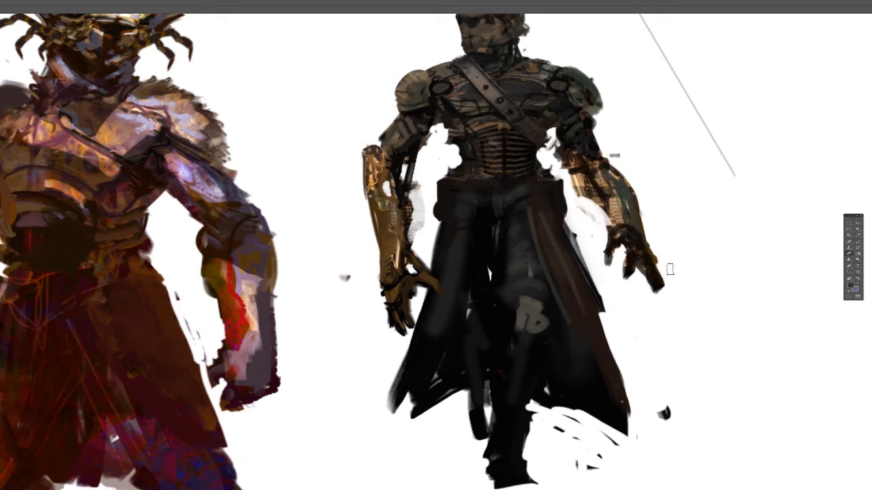
{"action": "mouse_move", "coordinate": [655, 291]}
{"action": "left_mouse_down"}
{"action": "mouse_move", "coordinate": [649, 261]}
{"action": "mouse_move", "coordinate": [647, 272]}
{"action": "left_mouse_up"}
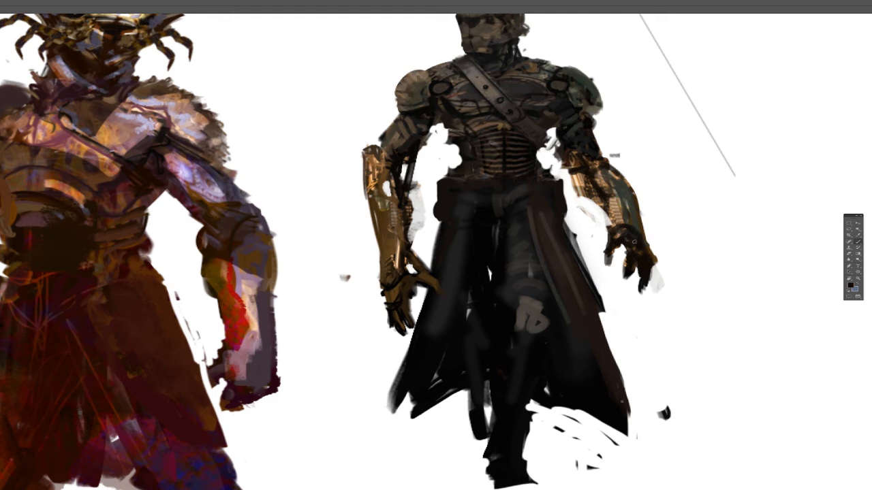
{"action": "left_click", "coordinate": [618, 235], "text": "alt"}
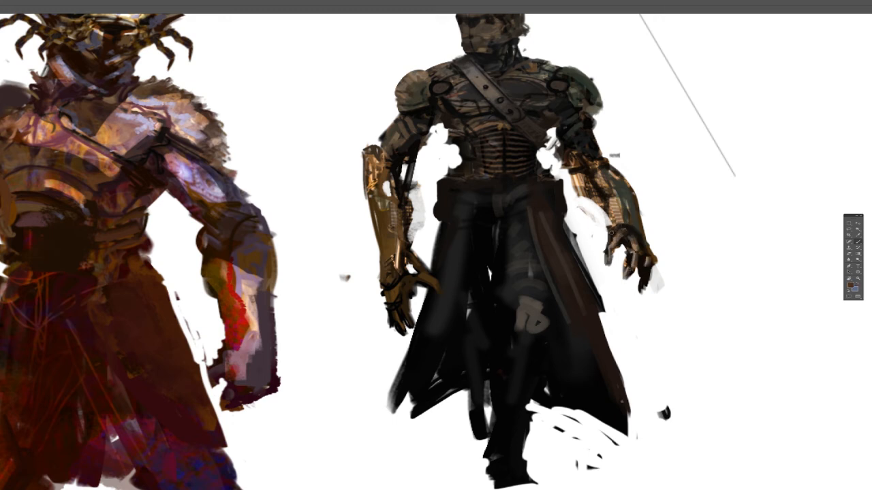
Step: Darken the inner edge of the bent gold forearm and cut dark-edged gaps between the shoulder pads and chest
{"action": "left_click", "coordinate": [604, 193], "text": "alt"}
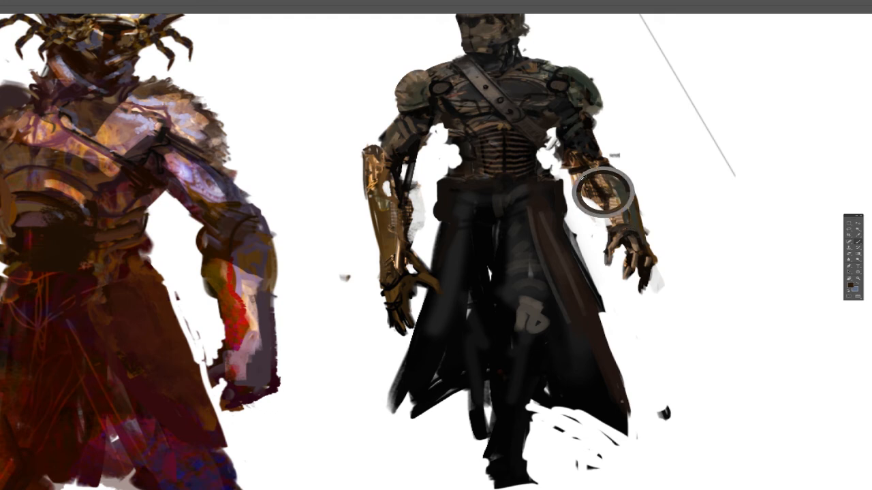
{"action": "mouse_move", "coordinate": [575, 175]}
{"action": "left_mouse_down"}
{"action": "mouse_move", "coordinate": [587, 198]}
{"action": "mouse_move", "coordinate": [587, 188]}
{"action": "mouse_move", "coordinate": [614, 213]}
{"action": "left_mouse_up"}
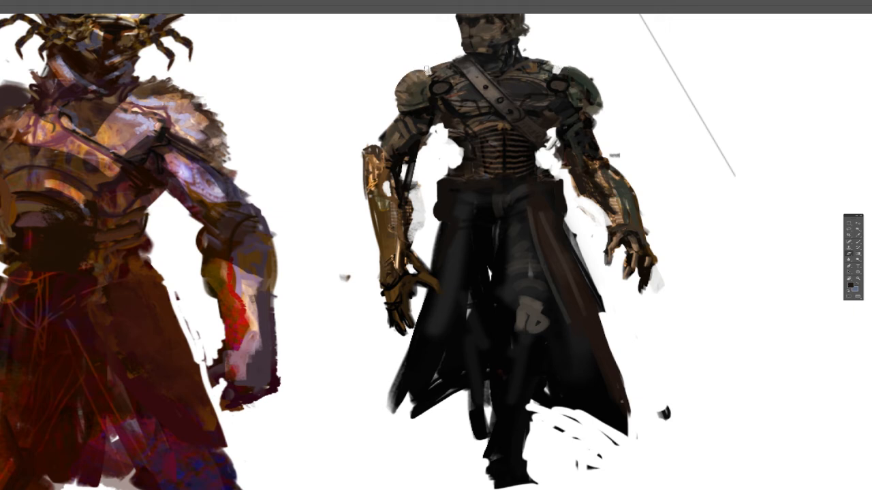
{"action": "left_click_drag", "start_coordinate": [626, 67], "coordinate": [622, 115]}
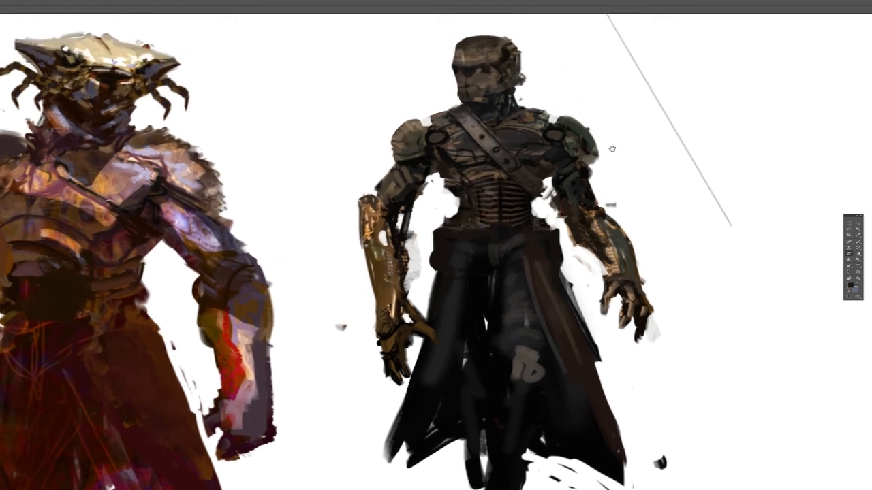
{"action": "key", "text": "b"}
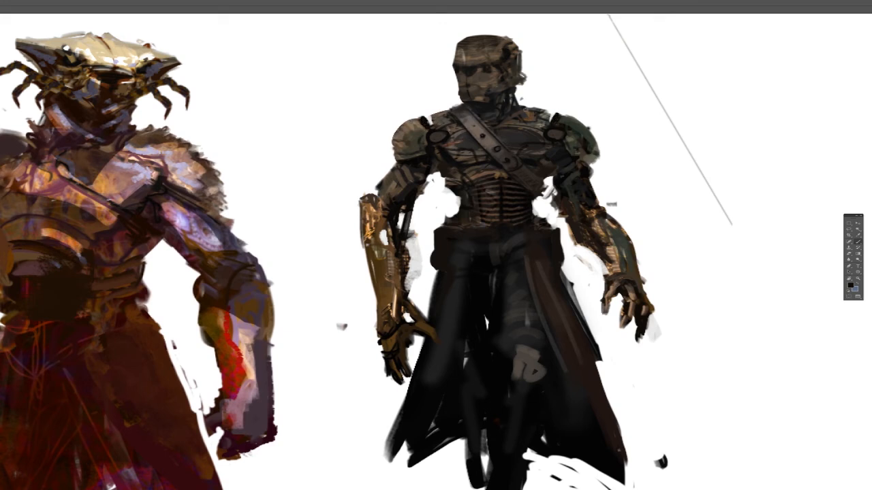
Step: Trim the back of the masked head and neck, and paint a round eye socket on the face
{"action": "key", "text": "e"}
{"action": "mouse_move", "coordinate": [517, 40]}
{"action": "left_mouse_down"}
{"action": "mouse_move", "coordinate": [532, 73]}
{"action": "mouse_move", "coordinate": [524, 77]}
{"action": "mouse_move", "coordinate": [529, 57]}
{"action": "mouse_move", "coordinate": [516, 87]}
{"action": "left_mouse_up"}
{"action": "key", "text": "ctrl+z"}
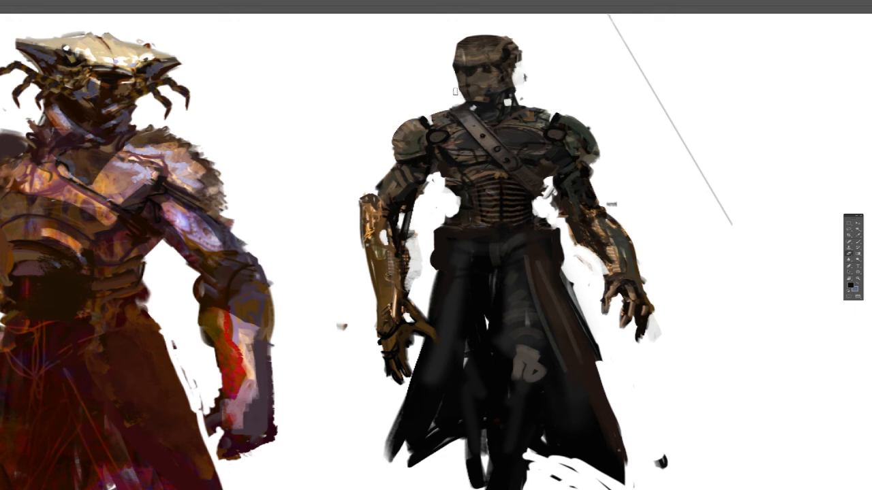
{"action": "key", "text": "b"}
{"action": "left_click", "coordinate": [475, 124], "text": "alt"}
{"action": "left_click", "coordinate": [467, 70], "text": "alt"}
{"action": "left_click", "coordinate": [431, 121], "text": "alt"}
Step: Repaint the pale grey knee patch as a dark round joint and touch up the abdomen with sampled tones
{"action": "left_click", "coordinate": [512, 324], "text": "alt"}
{"action": "left_click", "coordinate": [539, 347], "text": "alt"}
{"action": "mouse_move", "coordinate": [518, 355]}
{"action": "left_mouse_down"}
{"action": "mouse_move", "coordinate": [530, 359]}
{"action": "mouse_move", "coordinate": [523, 378]}
{"action": "mouse_move", "coordinate": [531, 381]}
{"action": "left_mouse_up"}
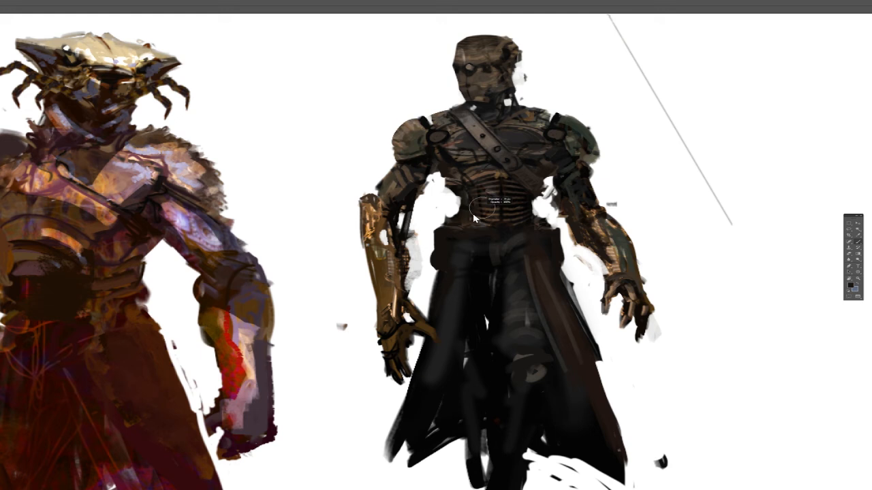
{"action": "left_click", "coordinate": [498, 171], "text": "alt"}
{"action": "right_click", "coordinate": [515, 225], "text": "alt"}
Step: Clean up the edge behind the neck and head, and repaint the masked face with sampled brown tones
{"action": "left_click", "coordinate": [511, 88], "text": "alt"}
{"action": "key", "text": "e"}
{"action": "left_click_drag", "start_coordinate": [511, 98], "coordinate": [514, 106]}
{"action": "left_click_drag", "start_coordinate": [511, 64], "coordinate": [512, 77]}
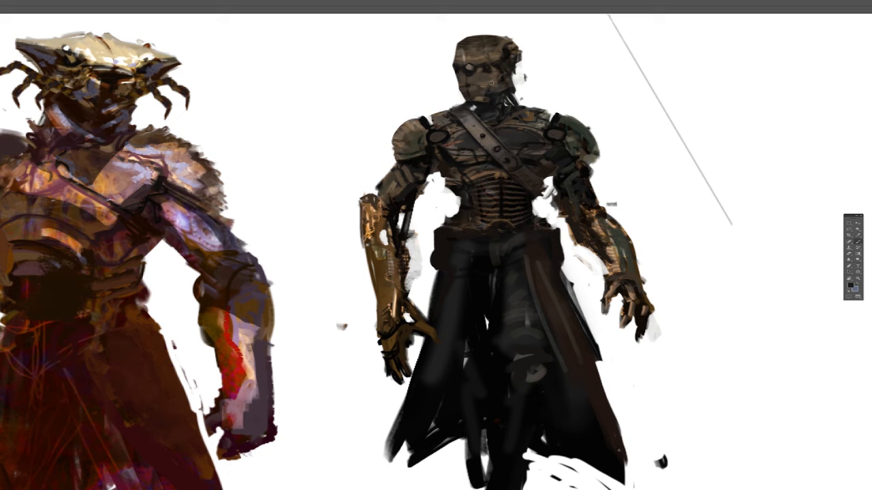
{"action": "left_click", "coordinate": [487, 72], "text": "alt"}
{"action": "mouse_move", "coordinate": [483, 72]}
{"action": "left_mouse_down"}
{"action": "mouse_move", "coordinate": [494, 66]}
{"action": "mouse_move", "coordinate": [474, 75]}
{"action": "left_mouse_up"}
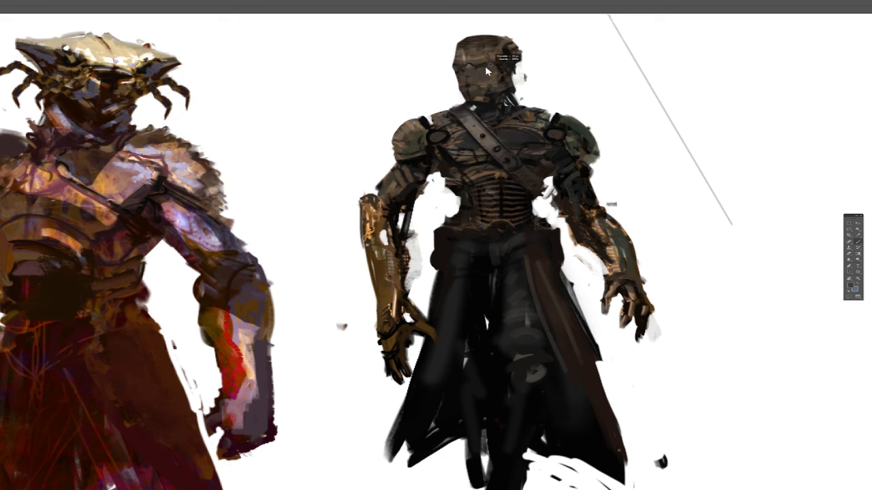
{"action": "left_click", "coordinate": [504, 59], "text": "alt"}
Step: Flip the canvas horizontally and paint the mask's nose, mouth seam and jaw plates
{"action": "key", "text": "z"}
{"action": "left_click_drag", "start_coordinate": [477, 53], "coordinate": [538, 67]}
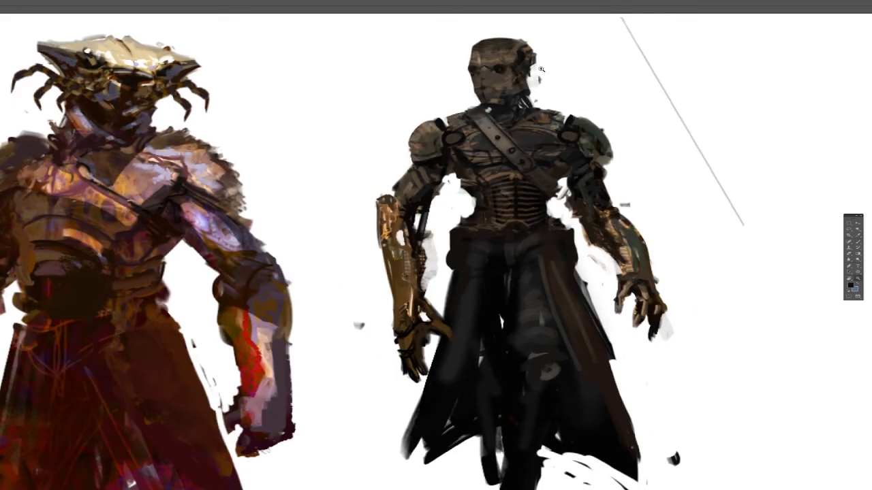
{"action": "key", "text": "ctrl+shift+h"}
{"action": "mouse_move", "coordinate": [364, 54]}
{"action": "left_mouse_down"}
{"action": "mouse_move", "coordinate": [400, 74]}
{"action": "mouse_move", "coordinate": [406, 92]}
{"action": "left_mouse_up"}
{"action": "key", "text": "z"}
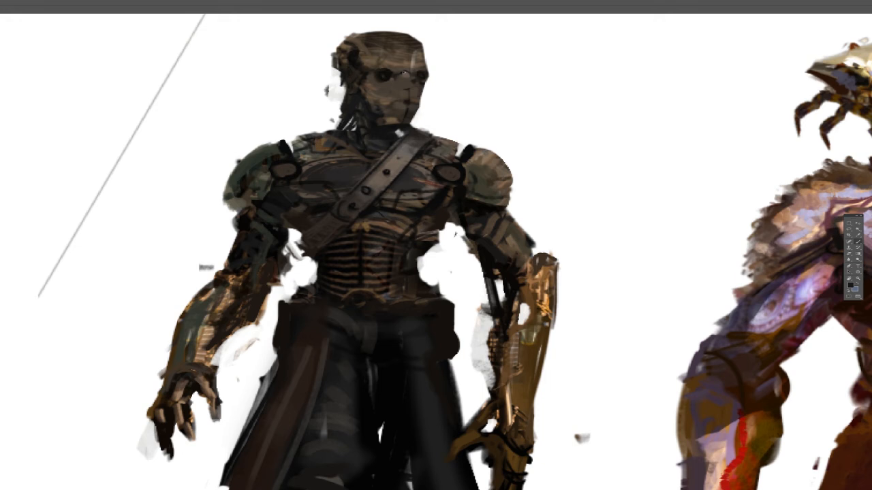
{"action": "left_click_drag", "start_coordinate": [358, 102], "coordinate": [416, 96]}
{"action": "left_click", "coordinate": [417, 58], "text": "alt"}
{"action": "left_click_drag", "start_coordinate": [417, 96], "coordinate": [399, 96]}
{"action": "left_click", "coordinate": [419, 246], "text": "alt"}
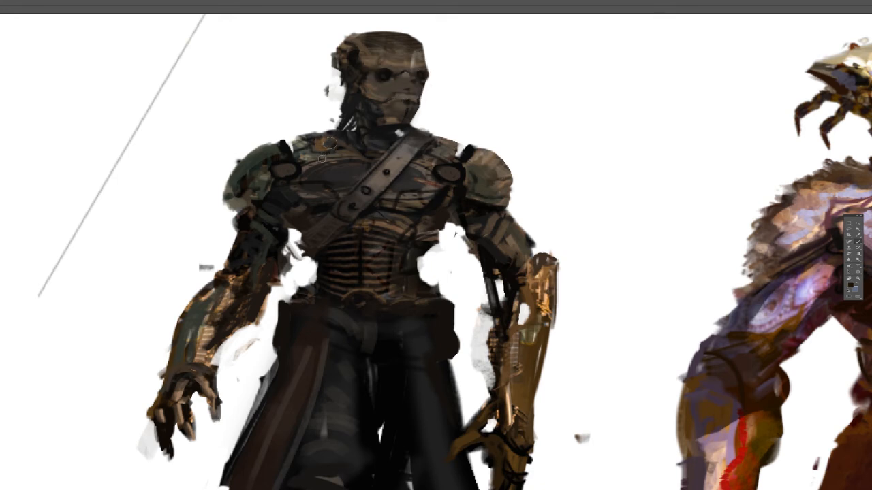
Step: Dot small dark marks along the inner edge of the black skirt panel beside the straight gold arm
{"action": "left_click", "coordinate": [482, 123], "text": "ctrl+alt"}
{"action": "left_click", "coordinate": [451, 184], "text": "ctrl"}
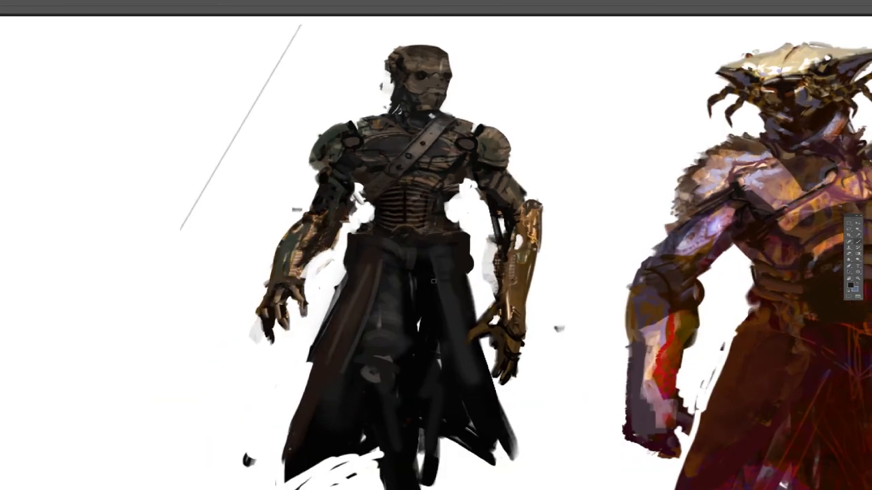
{"action": "left_click", "coordinate": [443, 344], "text": "alt"}
{"action": "left_click", "coordinate": [445, 329]}
{"action": "left_click", "coordinate": [440, 301]}
{"action": "left_click", "coordinate": [437, 273]}
{"action": "left_click", "coordinate": [450, 313]}
{"action": "left_click", "coordinate": [459, 339]}
{"action": "left_click", "coordinate": [451, 295]}
{"action": "left_click", "coordinate": [455, 302]}
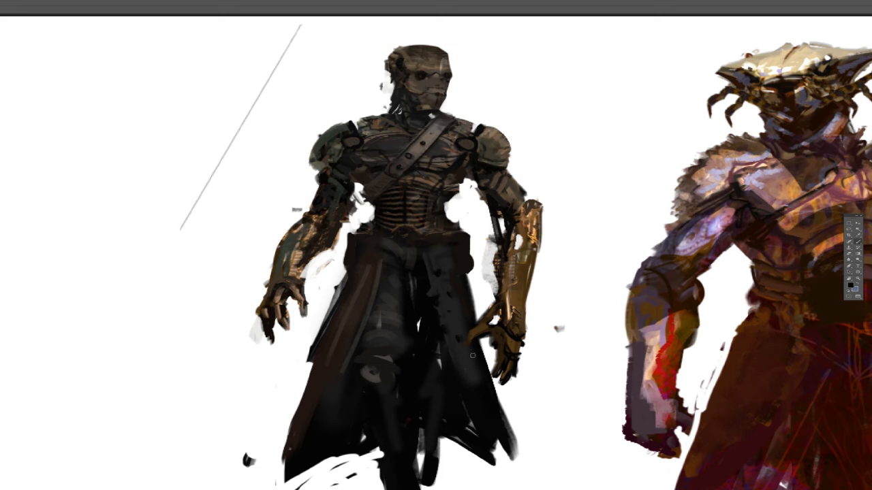
Step: Paint dark tones down the inner edge of the brown skirt panel to narrow and roughen it
{"action": "left_click", "coordinate": [410, 275], "text": "alt"}
{"action": "left_click", "coordinate": [397, 271], "text": "alt"}
{"action": "left_click_drag", "start_coordinate": [384, 266], "coordinate": [329, 376]}
{"action": "mouse_move", "coordinate": [379, 285]}
{"action": "left_mouse_down"}
{"action": "mouse_move", "coordinate": [304, 410]}
{"action": "mouse_move", "coordinate": [323, 399]}
{"action": "left_mouse_up"}
{"action": "left_click_drag", "start_coordinate": [373, 301], "coordinate": [340, 372]}
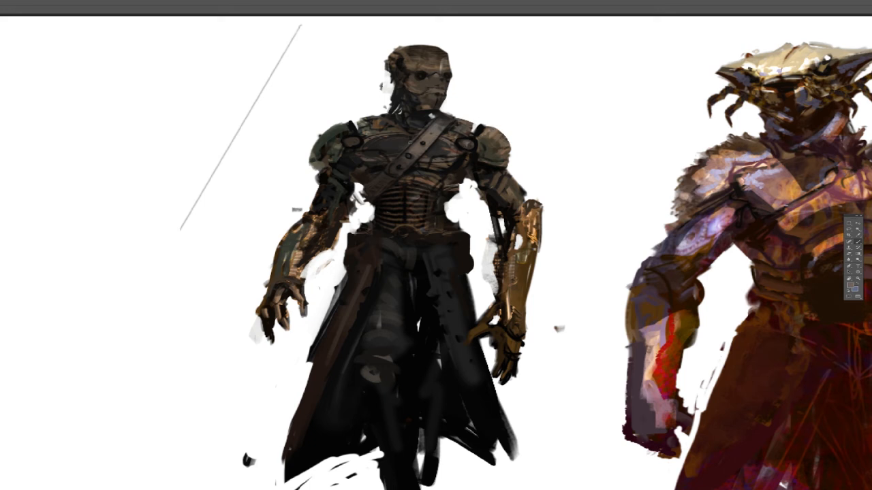
Step: Paint a drooping white moustache and a smoking pipe on the masked face
{"action": "left_click", "coordinate": [400, 166], "text": "alt"}
{"action": "left_click_drag", "start_coordinate": [493, 100], "coordinate": [537, 89]}
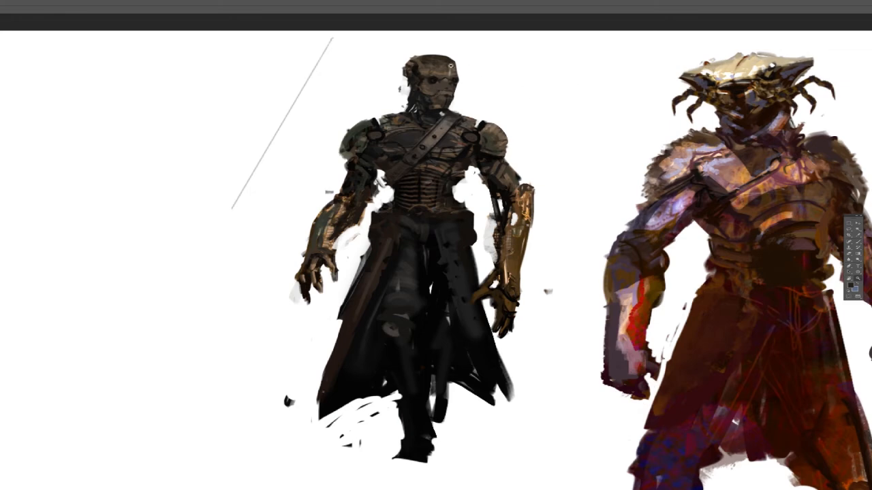
{"action": "left_click_drag", "start_coordinate": [450, 65], "coordinate": [468, 104]}
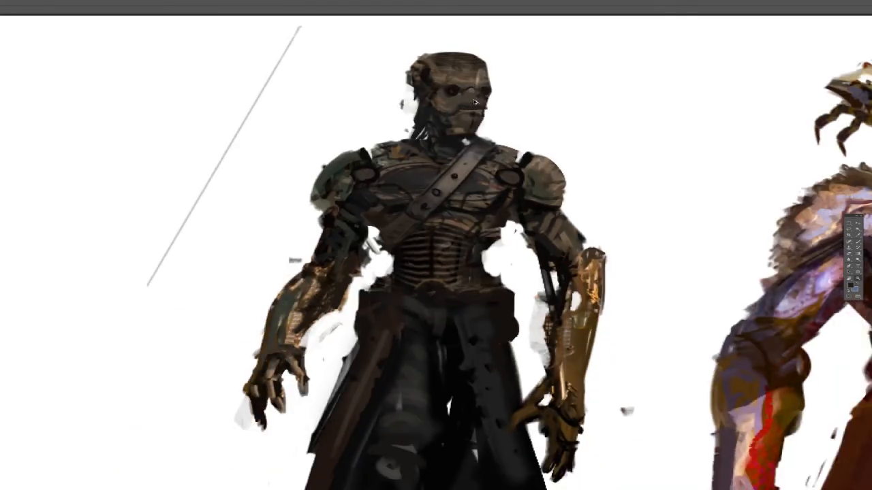
{"action": "mouse_move", "coordinate": [434, 71]}
{"action": "left_mouse_down"}
{"action": "mouse_move", "coordinate": [426, 72]}
{"action": "mouse_move", "coordinate": [441, 74]}
{"action": "left_mouse_up"}
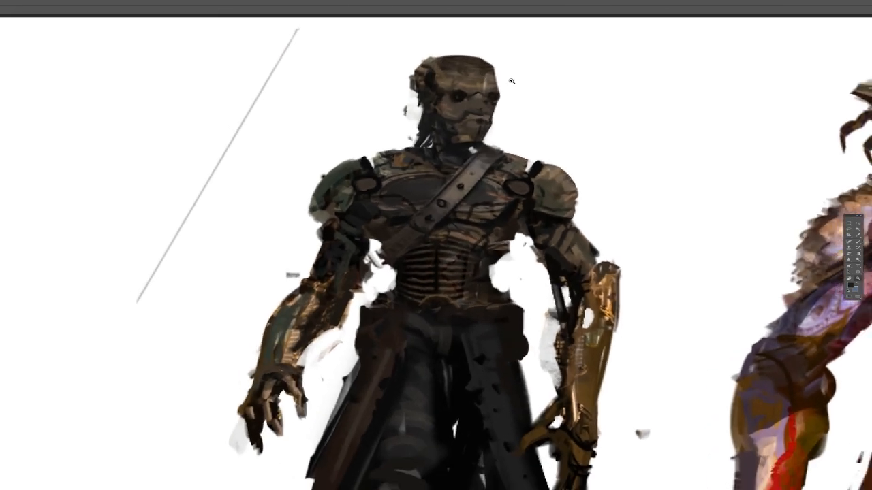
{"action": "mouse_move", "coordinate": [521, 77]}
{"action": "left_mouse_down"}
{"action": "mouse_move", "coordinate": [510, 84]}
{"action": "mouse_move", "coordinate": [522, 72]}
{"action": "mouse_move", "coordinate": [525, 93]}
{"action": "left_mouse_up"}
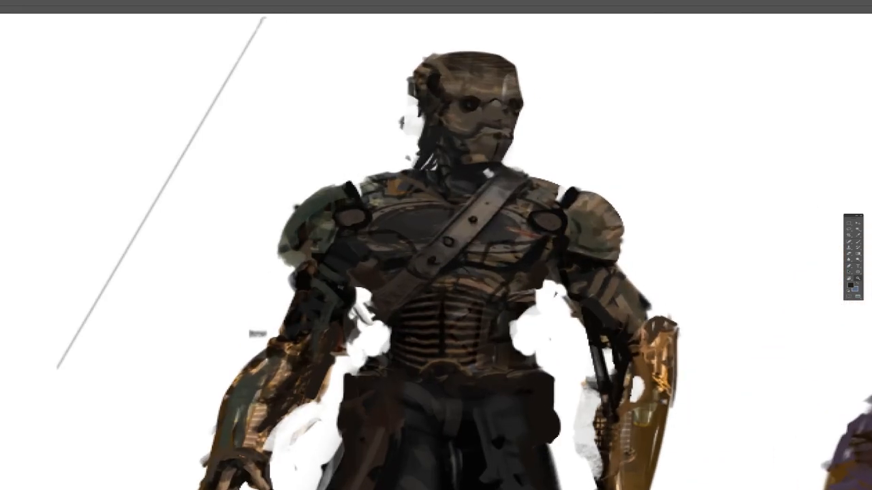
{"action": "left_click", "coordinate": [611, 127], "text": "alt"}
{"action": "mouse_move", "coordinate": [494, 123]}
{"action": "left_mouse_down"}
{"action": "mouse_move", "coordinate": [469, 131]}
{"action": "mouse_move", "coordinate": [481, 134]}
{"action": "mouse_move", "coordinate": [435, 146]}
{"action": "mouse_move", "coordinate": [501, 126]}
{"action": "mouse_move", "coordinate": [544, 156]}
{"action": "left_mouse_up"}
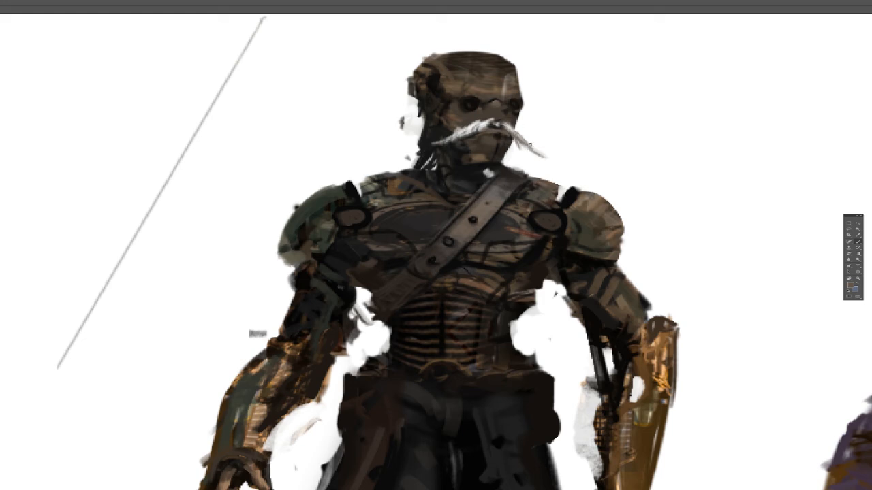
{"action": "left_click", "coordinate": [571, 189], "text": "alt"}
{"action": "mouse_move", "coordinate": [511, 135]}
{"action": "left_mouse_down"}
{"action": "mouse_move", "coordinate": [558, 148]}
{"action": "mouse_move", "coordinate": [553, 142]}
{"action": "mouse_move", "coordinate": [567, 140]}
{"action": "mouse_move", "coordinate": [564, 150]}
{"action": "mouse_move", "coordinate": [553, 145]}
{"action": "left_mouse_up"}
Step: Dot white highlights into the mask's dark eyes
{"action": "mouse_move", "coordinate": [486, 106]}
{"action": "left_mouse_down"}
{"action": "mouse_move", "coordinate": [463, 102]}
{"action": "mouse_move", "coordinate": [513, 106]}
{"action": "mouse_move", "coordinate": [481, 102]}
{"action": "left_mouse_up"}
{"action": "left_click", "coordinate": [569, 107], "text": "alt"}
{"action": "key", "text": "ctrl+z"}
{"action": "left_click", "coordinate": [471, 105]}
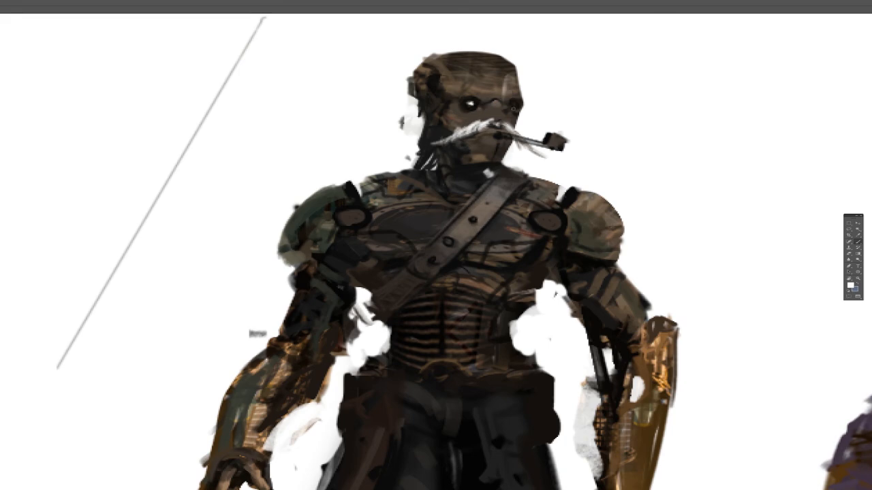
Step: Refine the pipe's bowl with sampled dark tones and add small dabs beside it
{"action": "left_click", "coordinate": [548, 137], "text": "alt"}
{"action": "mouse_move", "coordinate": [562, 138]}
{"action": "left_mouse_down"}
{"action": "mouse_move", "coordinate": [564, 149]}
{"action": "mouse_move", "coordinate": [559, 143]}
{"action": "left_mouse_up"}
{"action": "left_click", "coordinate": [571, 145]}
{"action": "key", "text": "z"}
{"action": "left_click_drag", "start_coordinate": [623, 119], "coordinate": [579, 147]}
{"action": "left_click_drag", "start_coordinate": [523, 127], "coordinate": [535, 133]}
{"action": "left_click", "coordinate": [535, 132]}
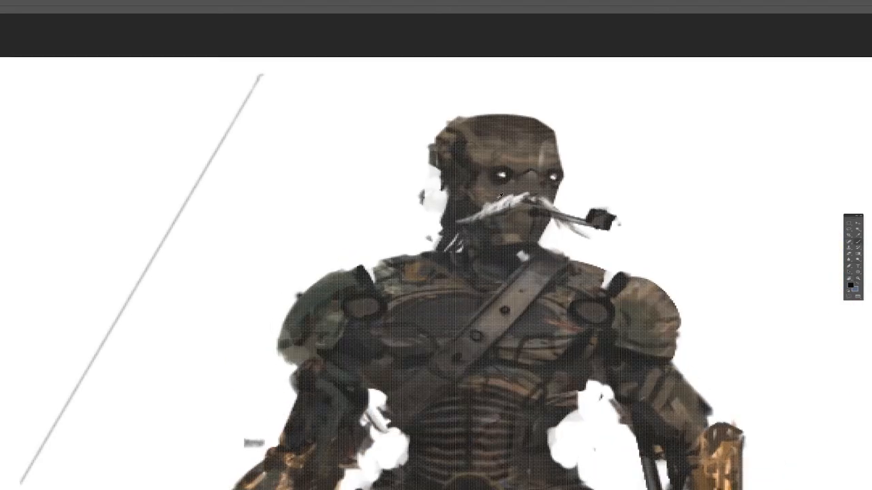
{"action": "key", "text": "z"}
{"action": "left_click_drag", "start_coordinate": [534, 122], "coordinate": [519, 125]}
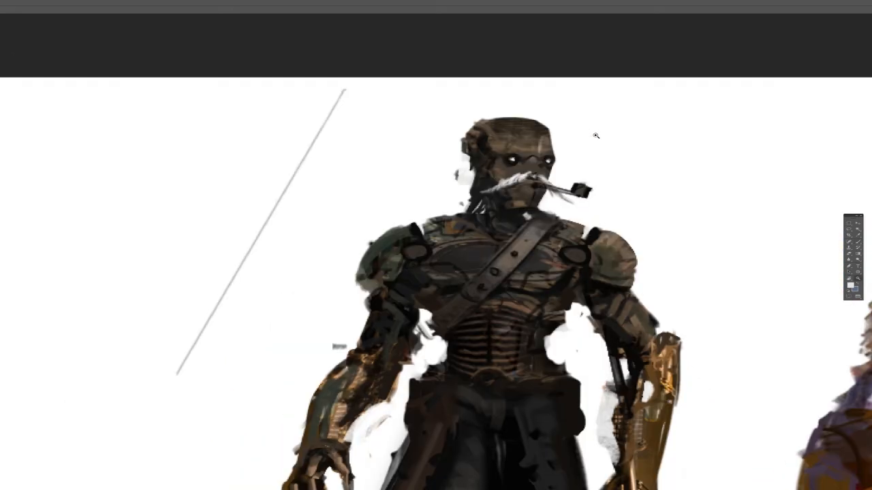
{"action": "mouse_move", "coordinate": [594, 138]}
{"action": "left_mouse_down"}
{"action": "mouse_move", "coordinate": [574, 144]}
{"action": "mouse_move", "coordinate": [609, 163]}
{"action": "left_mouse_up"}
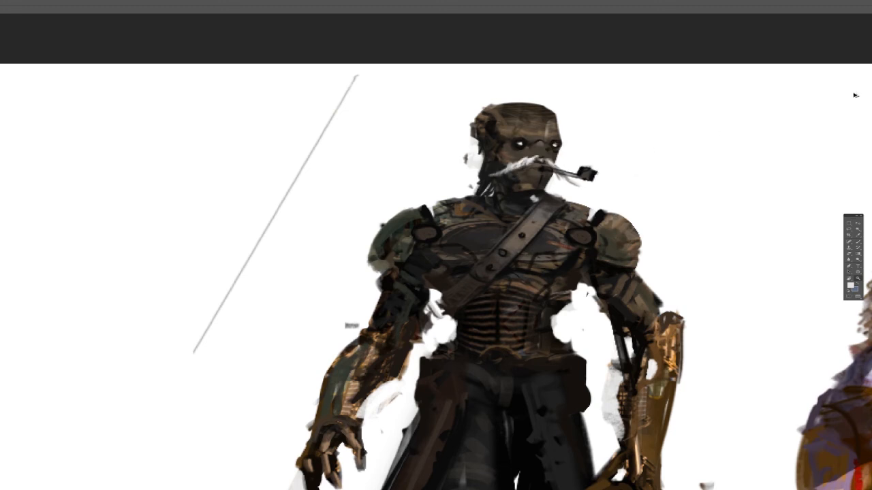
Step: Erase the pipe and paint over the moustache with brown and dark tones sampled from the mask
{"action": "key", "text": "e"}
{"action": "mouse_move", "coordinate": [609, 171]}
{"action": "left_mouse_down"}
{"action": "mouse_move", "coordinate": [508, 163]}
{"action": "mouse_move", "coordinate": [516, 179]}
{"action": "mouse_move", "coordinate": [531, 183]}
{"action": "mouse_move", "coordinate": [534, 167]}
{"action": "mouse_move", "coordinate": [539, 175]}
{"action": "mouse_move", "coordinate": [551, 171]}
{"action": "mouse_move", "coordinate": [533, 172]}
{"action": "mouse_move", "coordinate": [542, 161]}
{"action": "mouse_move", "coordinate": [532, 177]}
{"action": "mouse_move", "coordinate": [541, 156]}
{"action": "mouse_move", "coordinate": [542, 180]}
{"action": "mouse_move", "coordinate": [544, 153]}
{"action": "mouse_move", "coordinate": [540, 179]}
{"action": "left_mouse_up"}
{"action": "key", "text": "b"}
{"action": "left_click", "coordinate": [533, 170], "text": "alt"}
{"action": "left_click", "coordinate": [537, 165], "text": "alt"}
{"action": "left_click", "coordinate": [535, 169], "text": "alt"}
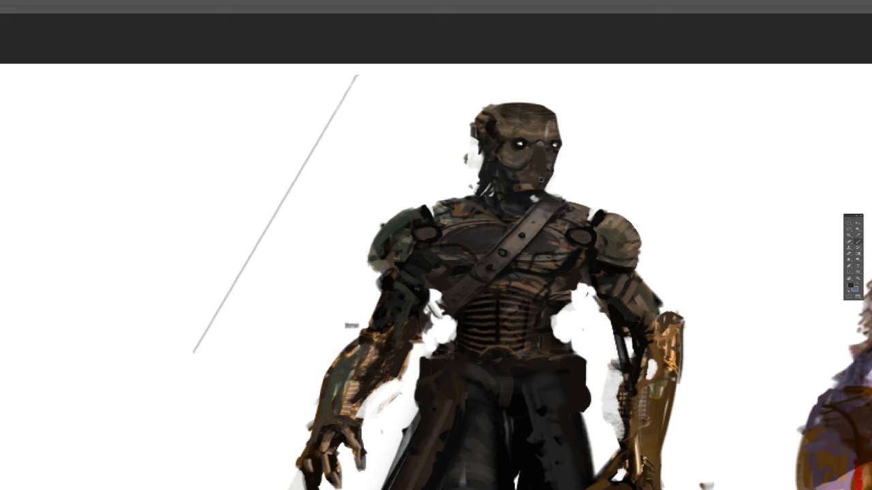
Step: Repaint the lower mask with a dark curved seam separating the cheek from the mouth plate
{"action": "left_click", "coordinate": [536, 148], "text": "alt"}
{"action": "left_click", "coordinate": [530, 152], "text": "alt"}
{"action": "left_click", "coordinate": [516, 171], "text": "alt"}
{"action": "left_click_drag", "start_coordinate": [512, 169], "coordinate": [504, 167]}
{"action": "left_click", "coordinate": [497, 171], "text": "alt"}
{"action": "left_click", "coordinate": [501, 176], "text": "alt"}
{"action": "left_click", "coordinate": [515, 188], "text": "alt"}
{"action": "left_click_drag", "start_coordinate": [506, 170], "coordinate": [531, 168]}
Step: Lighten the mask's nose bridge, shade beneath it and trim the outer edge of the chin
{"action": "left_click", "coordinate": [555, 128], "text": "alt"}
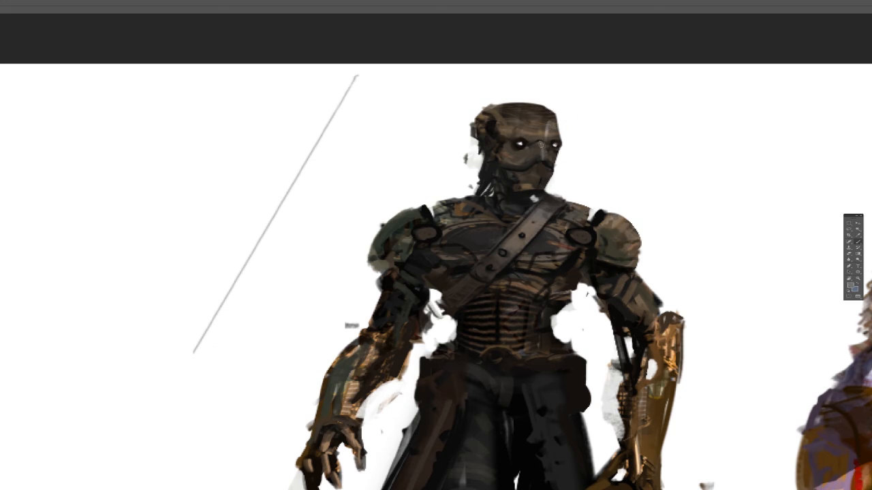
{"action": "left_click", "coordinate": [543, 155], "text": "alt"}
{"action": "left_click", "coordinate": [548, 161], "text": "alt"}
{"action": "key", "text": "e"}
{"action": "left_click_drag", "start_coordinate": [559, 179], "coordinate": [554, 179]}
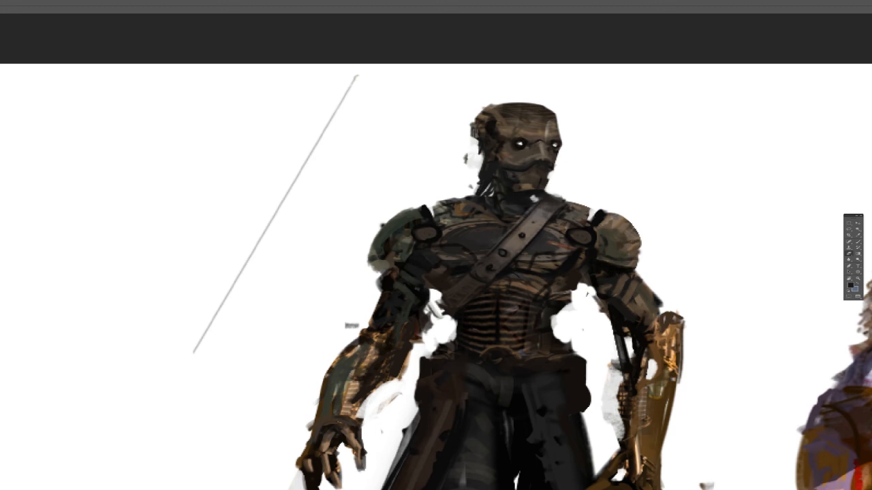
Step: Trim the back of the skull and repaint its outline with sampled dark brown
{"action": "mouse_move", "coordinate": [474, 130]}
{"action": "left_mouse_down"}
{"action": "mouse_move", "coordinate": [481, 164]}
{"action": "mouse_move", "coordinate": [465, 194]}
{"action": "mouse_move", "coordinate": [466, 161]}
{"action": "left_mouse_up"}
{"action": "key", "text": "b"}
{"action": "mouse_move", "coordinate": [476, 124]}
{"action": "left_mouse_down"}
{"action": "mouse_move", "coordinate": [483, 139]}
{"action": "mouse_move", "coordinate": [482, 118]}
{"action": "left_mouse_up"}
{"action": "left_click", "coordinate": [506, 124], "text": "alt"}
{"action": "left_click", "coordinate": [472, 107]}
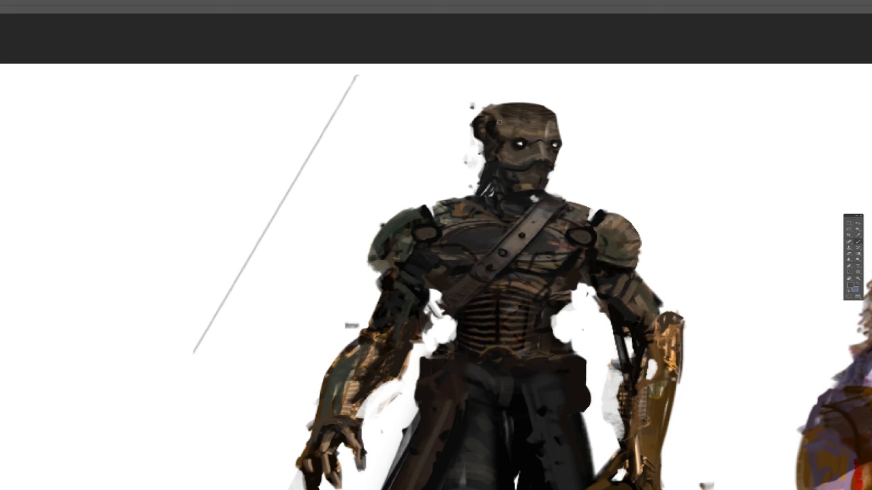
Step: Rotate the canvas and extend the back of the skull into a long, pointed brown crest
{"action": "key", "text": "r"}
{"action": "left_click_drag", "start_coordinate": [556, 86], "coordinate": [387, 104]}
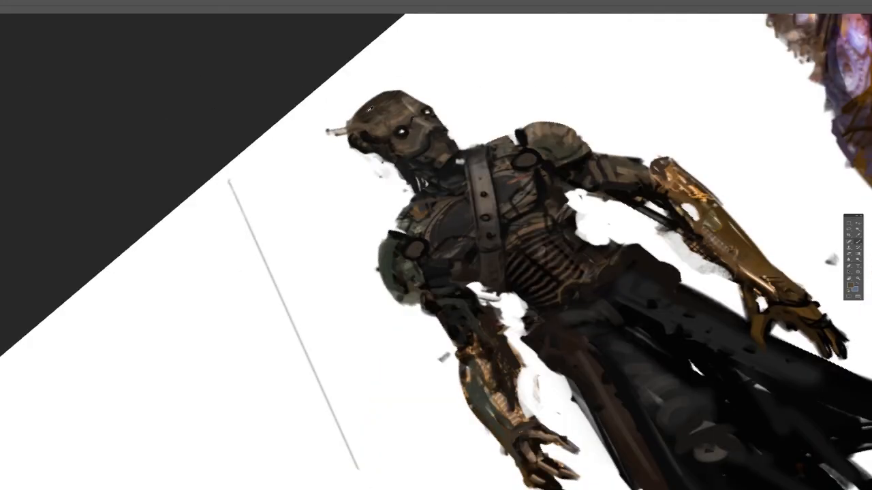
{"action": "left_click", "coordinate": [370, 109], "text": "alt"}
{"action": "left_click_drag", "start_coordinate": [321, 129], "coordinate": [399, 87]}
{"action": "mouse_move", "coordinate": [340, 117]}
{"action": "left_mouse_down"}
{"action": "mouse_move", "coordinate": [383, 95]}
{"action": "mouse_move", "coordinate": [322, 130]}
{"action": "left_mouse_up"}
{"action": "key", "text": "ctrl+alt+z"}
{"action": "key", "text": "ctrl+alt+z"}
{"action": "mouse_move", "coordinate": [330, 131]}
{"action": "left_mouse_down"}
{"action": "mouse_move", "coordinate": [373, 120]}
{"action": "mouse_move", "coordinate": [349, 116]}
{"action": "mouse_move", "coordinate": [392, 104]}
{"action": "mouse_move", "coordinate": [374, 101]}
{"action": "mouse_move", "coordinate": [333, 119]}
{"action": "left_mouse_up"}
{"action": "left_click_drag", "start_coordinate": [402, 94], "coordinate": [426, 102]}
Step: Fill in the swept-back crest's surface with brown tones sampled from the head
{"action": "key", "text": "r"}
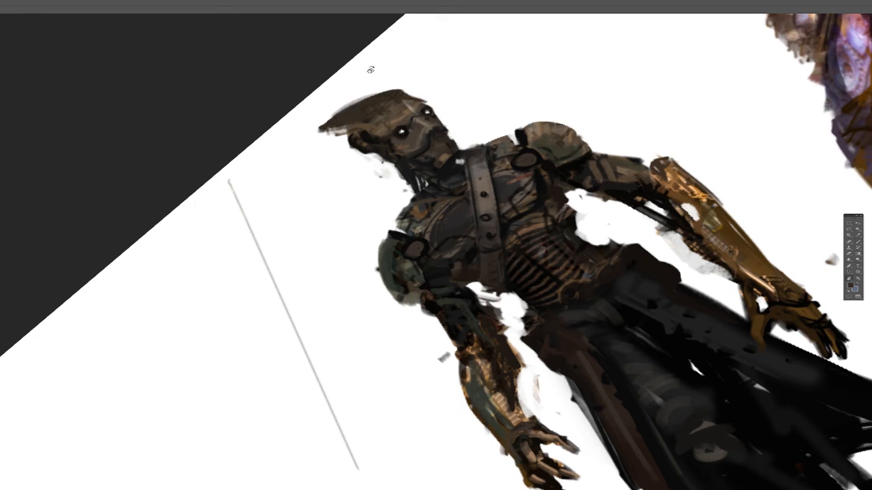
{"action": "left_click_drag", "start_coordinate": [370, 69], "coordinate": [599, 69]}
{"action": "key", "text": "b"}
{"action": "mouse_move", "coordinate": [523, 111]}
{"action": "left_mouse_down"}
{"action": "mouse_move", "coordinate": [542, 128]}
{"action": "mouse_move", "coordinate": [545, 117]}
{"action": "mouse_move", "coordinate": [545, 129]}
{"action": "mouse_move", "coordinate": [515, 111]}
{"action": "mouse_move", "coordinate": [497, 120]}
{"action": "mouse_move", "coordinate": [487, 101]}
{"action": "mouse_move", "coordinate": [493, 125]}
{"action": "mouse_move", "coordinate": [470, 111]}
{"action": "left_mouse_up"}
{"action": "left_click", "coordinate": [487, 127], "text": "alt"}
Step: Paint the underside of the crest's pointed tip to tidy its edge
{"action": "key", "text": "r"}
{"action": "left_click_drag", "start_coordinate": [537, 81], "coordinate": [372, 91]}
{"action": "key", "text": "b"}
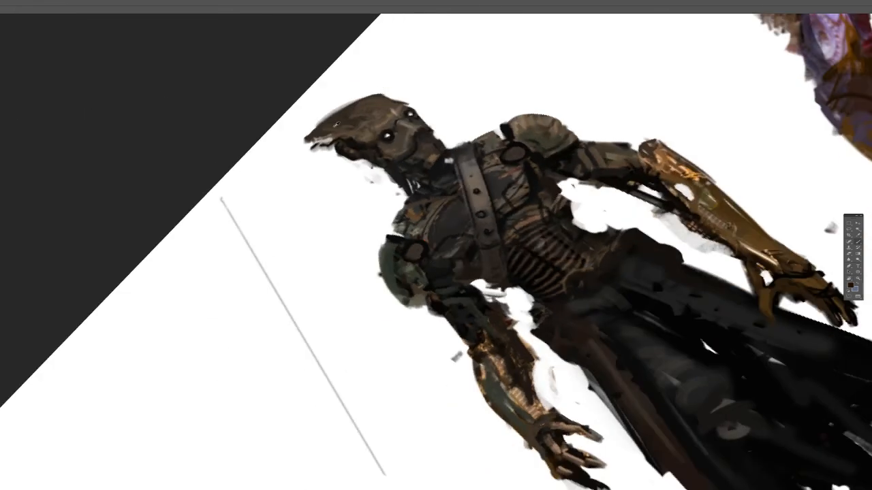
{"action": "left_click_drag", "start_coordinate": [311, 145], "coordinate": [336, 141]}
{"action": "key", "text": "r"}
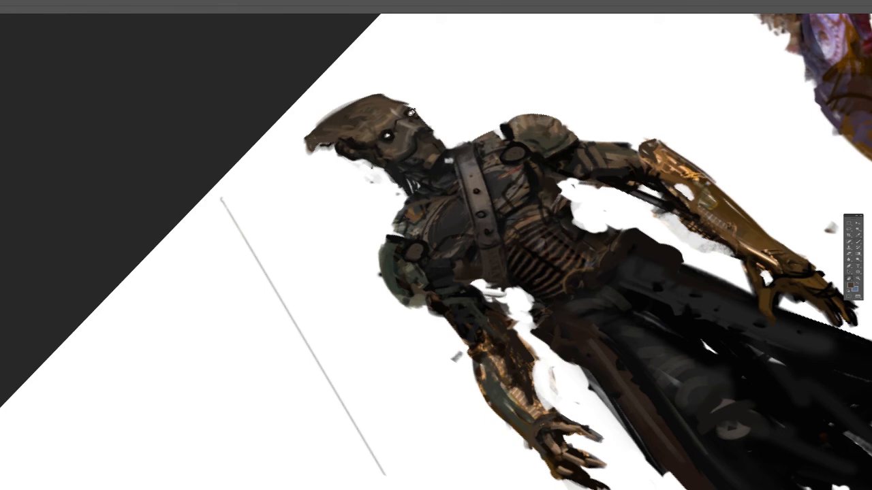
Step: Level the canvas and define the mask's cheek, mouth and chin with sampled browns and blacks
{"action": "left_click_drag", "start_coordinate": [391, 87], "coordinate": [543, 71]}
{"action": "key", "text": "b"}
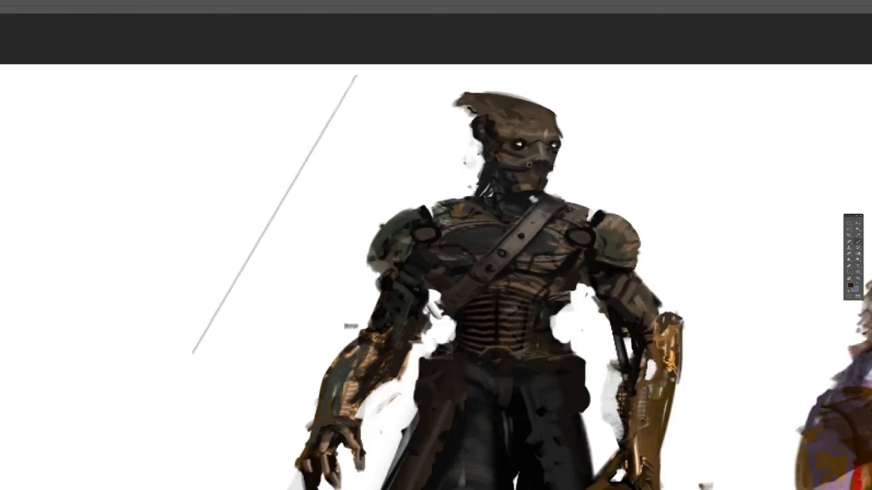
{"action": "left_click_drag", "start_coordinate": [501, 154], "coordinate": [510, 157]}
{"action": "left_click_drag", "start_coordinate": [531, 178], "coordinate": [530, 190]}
{"action": "left_click", "coordinate": [531, 151], "text": "alt"}
{"action": "mouse_move", "coordinate": [502, 154]}
{"action": "left_mouse_down"}
{"action": "mouse_move", "coordinate": [529, 160]}
{"action": "mouse_move", "coordinate": [507, 164]}
{"action": "left_mouse_up"}
{"action": "left_click", "coordinate": [527, 163], "text": "alt"}
{"action": "left_click", "coordinate": [518, 161], "text": "alt"}
{"action": "left_click", "coordinate": [543, 158], "text": "alt"}
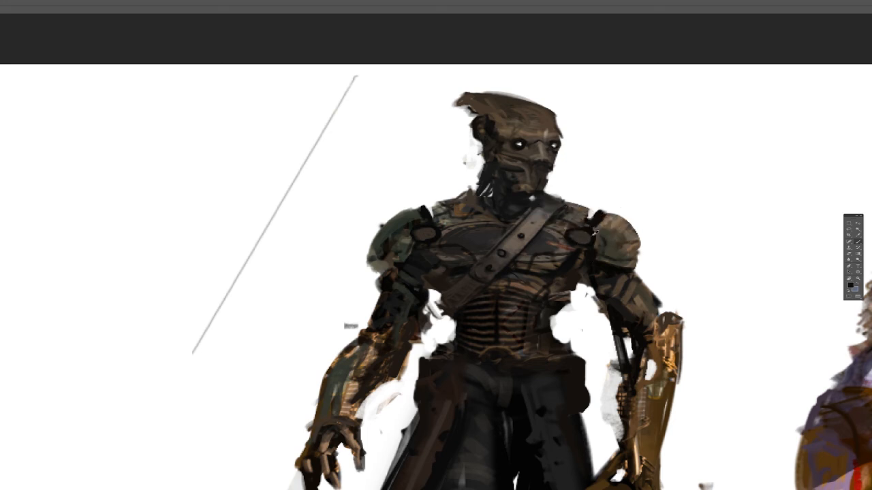
Step: Examine the black-skirted figure's silhouette beside the crab-headed figure at reduced size
{"action": "key", "text": "ctrl+minus"}
{"action": "key", "text": "ctrl+minus"}
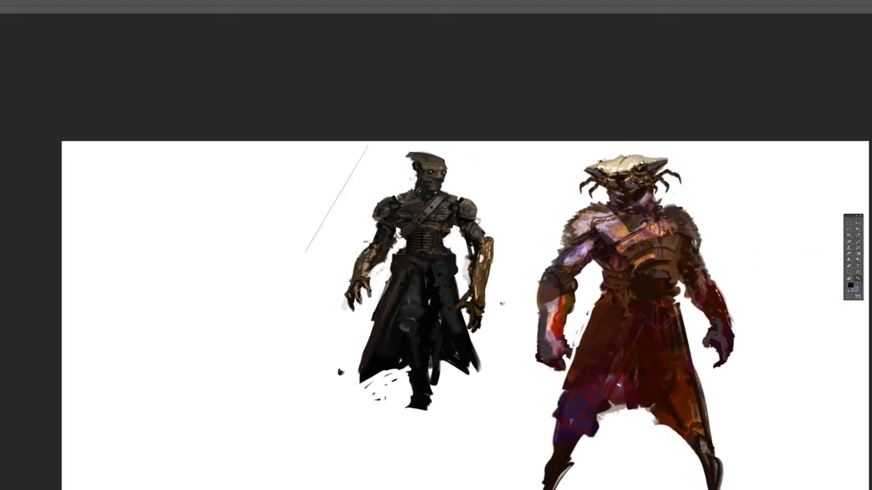
{"action": "left_click_drag", "start_coordinate": [477, 221], "coordinate": [474, 222]}
{"action": "left_click_drag", "start_coordinate": [473, 177], "coordinate": [533, 223]}
{"action": "key", "text": "ctrl+z"}
{"action": "left_click_drag", "start_coordinate": [617, 194], "coordinate": [538, 226]}
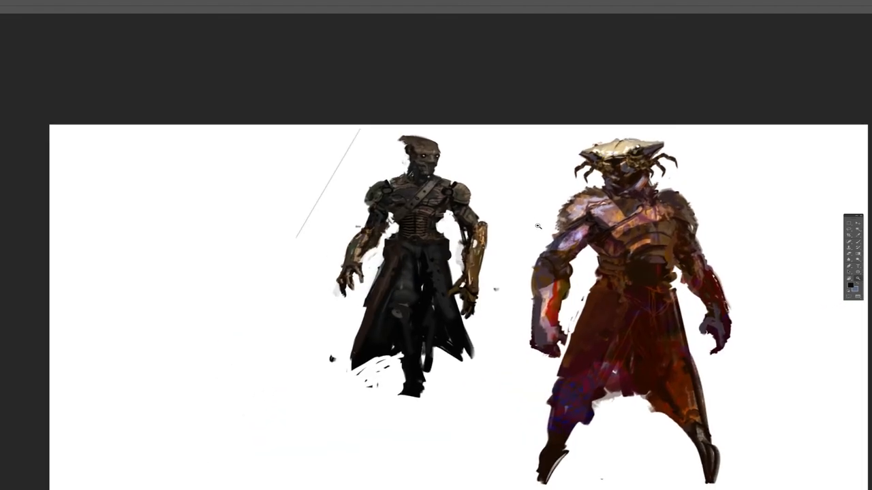
{"action": "left_click_drag", "start_coordinate": [423, 150], "coordinate": [458, 137]}
{"action": "mouse_move", "coordinate": [359, 114]}
{"action": "left_mouse_down"}
{"action": "mouse_move", "coordinate": [422, 108]}
{"action": "mouse_move", "coordinate": [384, 103]}
{"action": "mouse_move", "coordinate": [370, 114]}
{"action": "mouse_move", "coordinate": [456, 114]}
{"action": "mouse_move", "coordinate": [360, 109]}
{"action": "mouse_move", "coordinate": [422, 106]}
{"action": "left_mouse_up"}
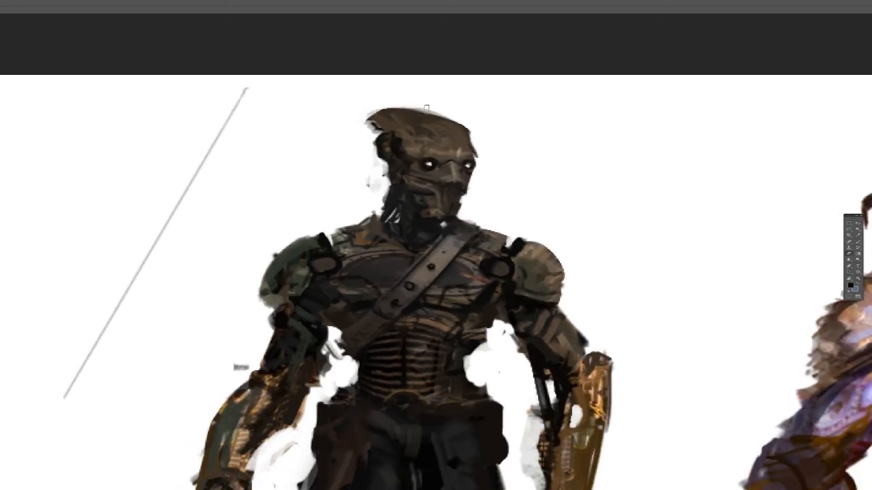
Step: Rotate the canvas and try a brown spike jutting backwards from the masked figure's jaw
{"action": "key", "text": "b"}
{"action": "left_click", "coordinate": [402, 158], "text": "alt"}
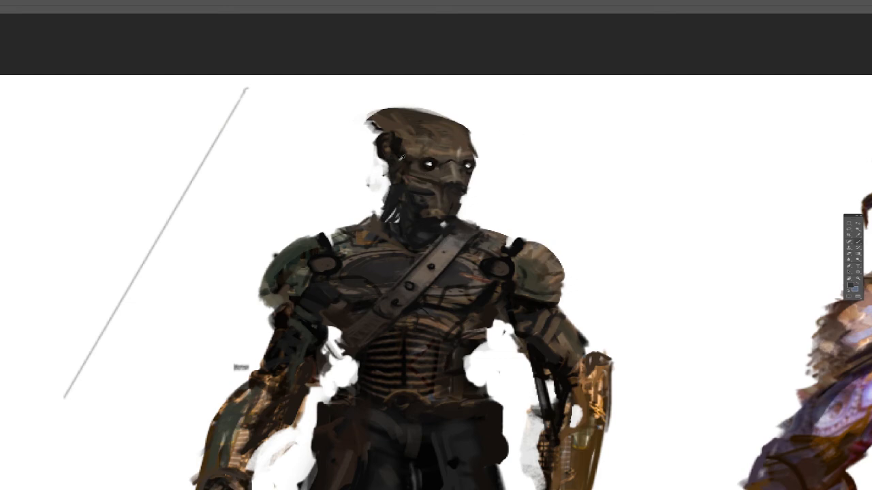
{"action": "left_click", "coordinate": [415, 180], "text": "alt"}
{"action": "key", "text": "r"}
{"action": "mouse_move", "coordinate": [446, 115]}
{"action": "left_mouse_down"}
{"action": "mouse_move", "coordinate": [233, 115]}
{"action": "mouse_move", "coordinate": [301, 154]}
{"action": "mouse_move", "coordinate": [387, 223]}
{"action": "mouse_move", "coordinate": [323, 245]}
{"action": "mouse_move", "coordinate": [339, 236]}
{"action": "mouse_move", "coordinate": [315, 243]}
{"action": "left_mouse_up"}
{"action": "left_click", "coordinate": [364, 226], "text": "alt"}
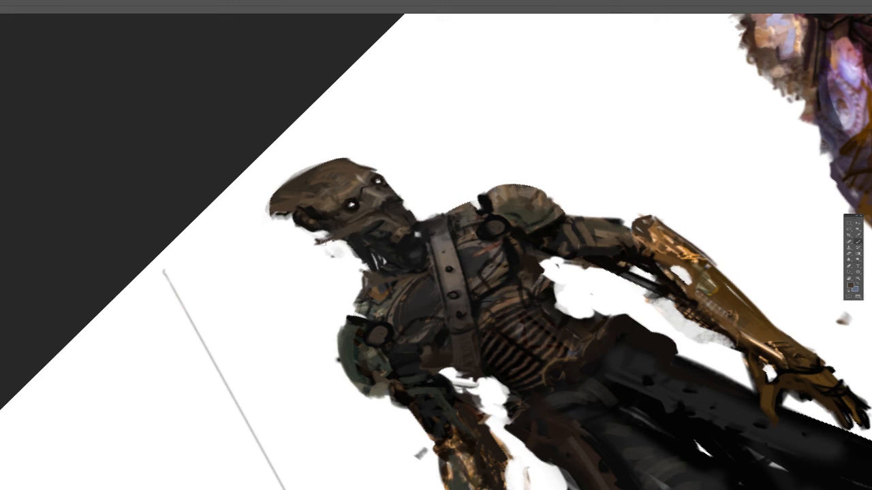
{"action": "left_click_drag", "start_coordinate": [352, 232], "coordinate": [322, 241]}
Step: Reset the canvas rotation, erase the jaw spike and trim the swept-back crest down to a rounded skull
{"action": "key", "text": "r"}
{"action": "left_click_drag", "start_coordinate": [409, 100], "coordinate": [493, 109]}
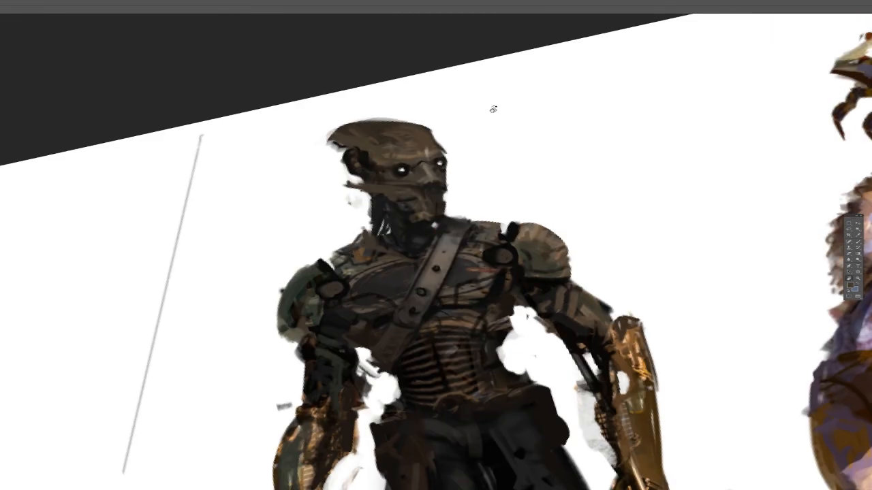
{"action": "key", "text": "Escape"}
{"action": "key", "text": "e"}
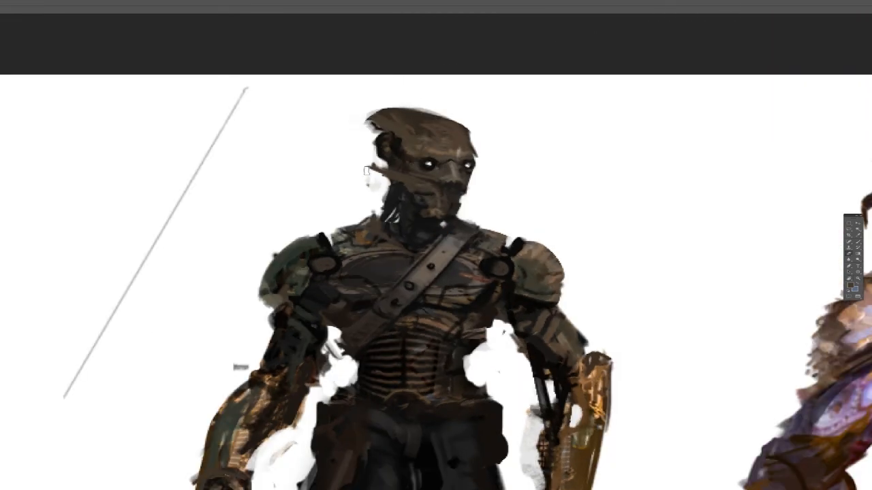
{"action": "left_click_drag", "start_coordinate": [368, 170], "coordinate": [383, 182]}
{"action": "key", "text": "e"}
{"action": "mouse_move", "coordinate": [360, 132]}
{"action": "left_mouse_down"}
{"action": "mouse_move", "coordinate": [398, 109]}
{"action": "mouse_move", "coordinate": [419, 110]}
{"action": "mouse_move", "coordinate": [403, 114]}
{"action": "left_mouse_up"}
{"action": "mouse_move", "coordinate": [433, 111]}
{"action": "left_mouse_down"}
{"action": "mouse_move", "coordinate": [384, 126]}
{"action": "mouse_move", "coordinate": [440, 117]}
{"action": "left_mouse_up"}
Step: Repaint the rounded skull's upper edge and smooth the mask's cheek with sampled dark browns
{"action": "key", "text": "b"}
{"action": "left_click", "coordinate": [416, 134], "text": "alt"}
{"action": "left_click_drag", "start_coordinate": [387, 123], "coordinate": [428, 113]}
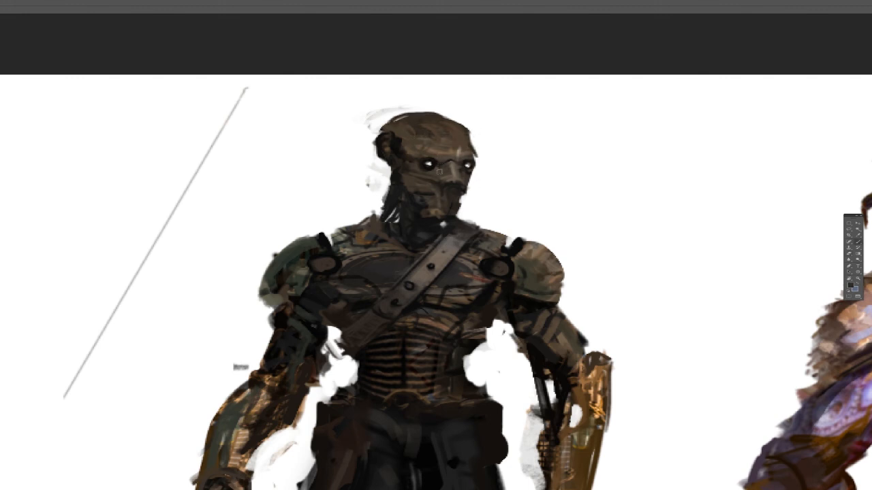
{"action": "mouse_move", "coordinate": [421, 158]}
{"action": "left_mouse_down"}
{"action": "mouse_move", "coordinate": [444, 164]}
{"action": "mouse_move", "coordinate": [427, 151]}
{"action": "mouse_move", "coordinate": [466, 160]}
{"action": "mouse_move", "coordinate": [415, 170]}
{"action": "mouse_move", "coordinate": [427, 181]}
{"action": "mouse_move", "coordinate": [447, 176]}
{"action": "mouse_move", "coordinate": [424, 186]}
{"action": "left_mouse_up"}
{"action": "left_click", "coordinate": [455, 176], "text": "alt"}
{"action": "left_click", "coordinate": [427, 152], "text": "alt"}
{"action": "left_click", "coordinate": [438, 161], "text": "alt"}
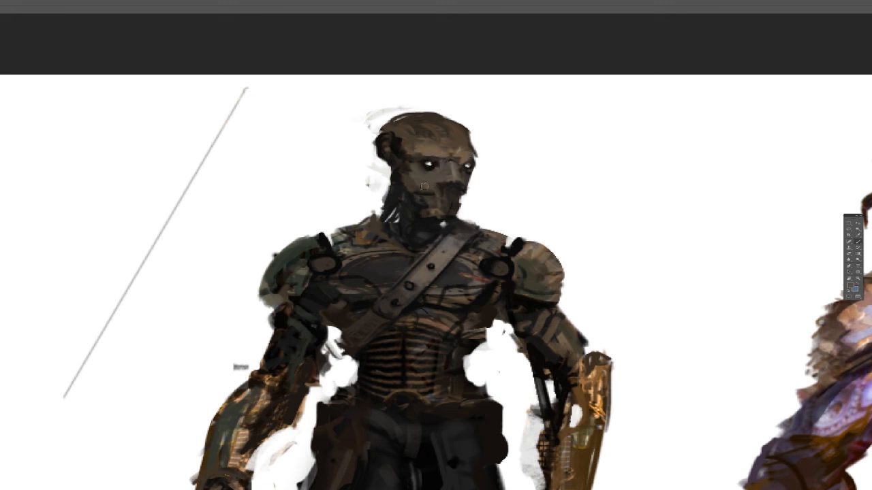
{"action": "left_click_drag", "start_coordinate": [437, 154], "coordinate": [463, 149]}
{"action": "left_click", "coordinate": [462, 172], "text": "alt"}
{"action": "mouse_move", "coordinate": [413, 169]}
{"action": "left_mouse_down"}
{"action": "mouse_move", "coordinate": [443, 178]}
{"action": "mouse_move", "coordinate": [406, 170]}
{"action": "mouse_move", "coordinate": [465, 186]}
{"action": "left_mouse_up"}
{"action": "key", "text": "ctrl+z"}
{"action": "key", "text": "ctrl+z"}
{"action": "key", "text": "ctrl+z"}
Step: Paint a pale bone skull face over the forehead, around the eye sockets and across the cheekbones
{"action": "mouse_move", "coordinate": [398, 128]}
{"action": "left_mouse_down"}
{"action": "mouse_move", "coordinate": [410, 156]}
{"action": "mouse_move", "coordinate": [446, 158]}
{"action": "mouse_move", "coordinate": [437, 169]}
{"action": "mouse_move", "coordinate": [474, 157]}
{"action": "left_mouse_up"}
{"action": "mouse_move", "coordinate": [415, 130]}
{"action": "left_mouse_down"}
{"action": "mouse_move", "coordinate": [449, 155]}
{"action": "mouse_move", "coordinate": [468, 156]}
{"action": "mouse_move", "coordinate": [454, 151]}
{"action": "mouse_move", "coordinate": [459, 158]}
{"action": "left_mouse_up"}
{"action": "mouse_move", "coordinate": [417, 119]}
{"action": "left_mouse_down"}
{"action": "mouse_move", "coordinate": [434, 145]}
{"action": "mouse_move", "coordinate": [420, 141]}
{"action": "left_mouse_up"}
{"action": "mouse_move", "coordinate": [413, 128]}
{"action": "left_mouse_down"}
{"action": "mouse_move", "coordinate": [403, 157]}
{"action": "mouse_move", "coordinate": [401, 147]}
{"action": "mouse_move", "coordinate": [394, 161]}
{"action": "mouse_move", "coordinate": [405, 171]}
{"action": "mouse_move", "coordinate": [412, 162]}
{"action": "mouse_move", "coordinate": [414, 183]}
{"action": "mouse_move", "coordinate": [443, 191]}
{"action": "mouse_move", "coordinate": [457, 183]}
{"action": "left_mouse_up"}
{"action": "left_click", "coordinate": [422, 137], "text": "alt"}
{"action": "mouse_move", "coordinate": [401, 129]}
{"action": "left_mouse_down"}
{"action": "mouse_move", "coordinate": [427, 141]}
{"action": "mouse_move", "coordinate": [426, 128]}
{"action": "mouse_move", "coordinate": [404, 125]}
{"action": "mouse_move", "coordinate": [443, 137]}
{"action": "mouse_move", "coordinate": [414, 124]}
{"action": "left_mouse_up"}
{"action": "mouse_move", "coordinate": [439, 120]}
{"action": "left_mouse_down"}
{"action": "mouse_move", "coordinate": [461, 127]}
{"action": "mouse_move", "coordinate": [432, 144]}
{"action": "mouse_move", "coordinate": [453, 132]}
{"action": "mouse_move", "coordinate": [440, 172]}
{"action": "mouse_move", "coordinate": [410, 167]}
{"action": "mouse_move", "coordinate": [425, 179]}
{"action": "mouse_move", "coordinate": [432, 156]}
{"action": "mouse_move", "coordinate": [416, 161]}
{"action": "left_mouse_up"}
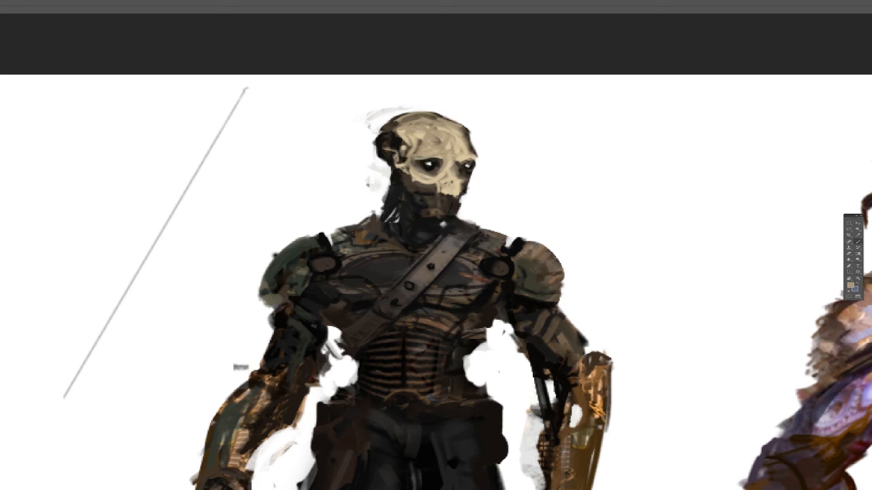
Step: Compare the skull-faced figure with the crab-headed one and flip the canvas horizontally
{"action": "key", "text": "z"}
{"action": "left_click", "coordinate": [440, 176]}
{"action": "left_click", "coordinate": [440, 175], "text": "alt"}
{"action": "left_click", "coordinate": [440, 174], "text": "alt"}
{"action": "left_click", "coordinate": [520, 168], "text": "alt"}
{"action": "left_click", "coordinate": [519, 169], "text": "alt"}
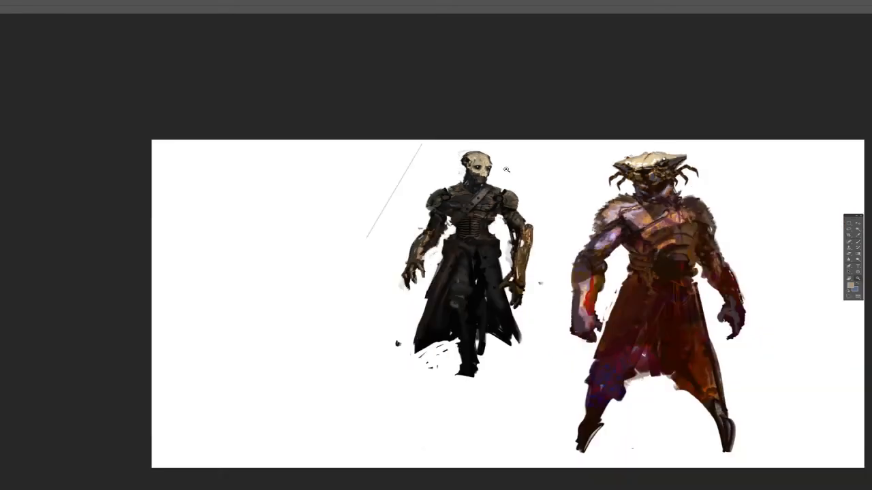
{"action": "left_click", "coordinate": [507, 165]}
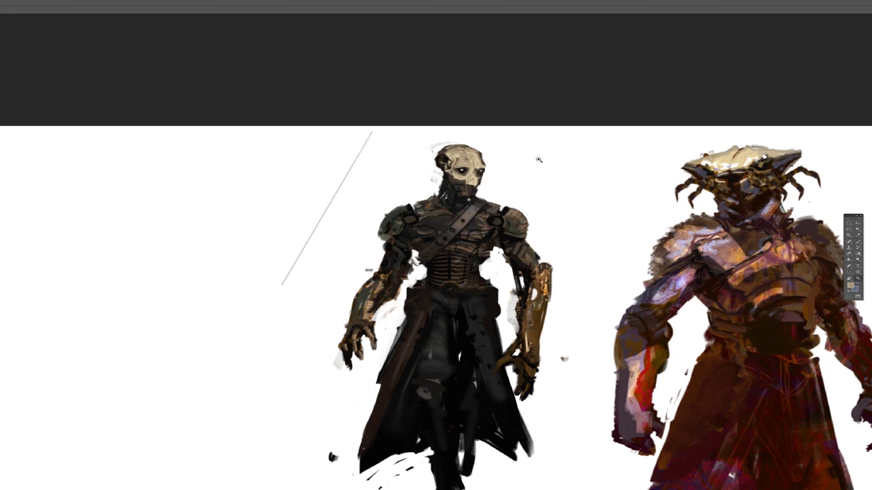
{"action": "key", "text": "ctrl+shift+h"}
{"action": "left_click", "coordinate": [574, 164]}
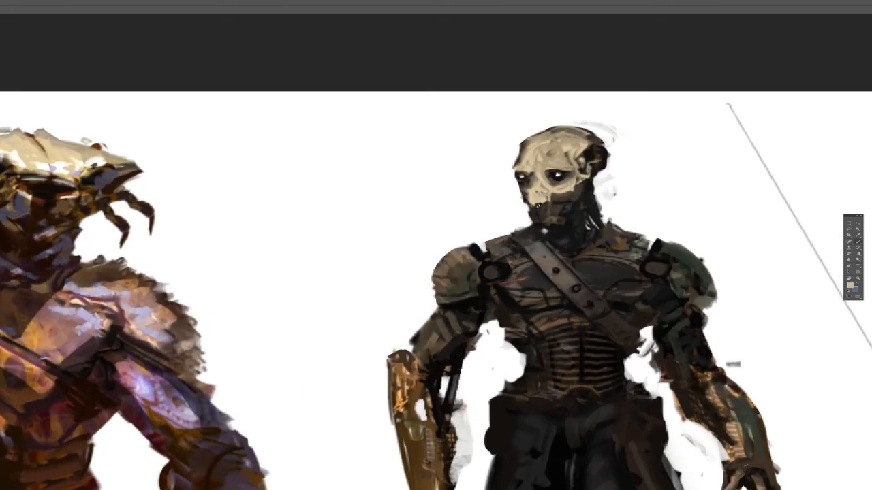
Step: Paint the skull's dark nose cavity and upper teeth with colours sampled from the face
{"action": "left_click", "coordinate": [539, 207], "text": "alt"}
{"action": "mouse_move", "coordinate": [544, 204]}
{"action": "left_mouse_down"}
{"action": "mouse_move", "coordinate": [529, 205]}
{"action": "mouse_move", "coordinate": [556, 202]}
{"action": "mouse_move", "coordinate": [535, 210]}
{"action": "left_mouse_up"}
{"action": "left_click", "coordinate": [530, 201], "text": "alt"}
{"action": "left_click", "coordinate": [555, 186], "text": "alt"}
{"action": "left_click", "coordinate": [536, 202], "text": "alt"}
{"action": "left_click", "coordinate": [533, 206], "text": "alt"}
{"action": "left_click", "coordinate": [557, 175], "text": "alt"}
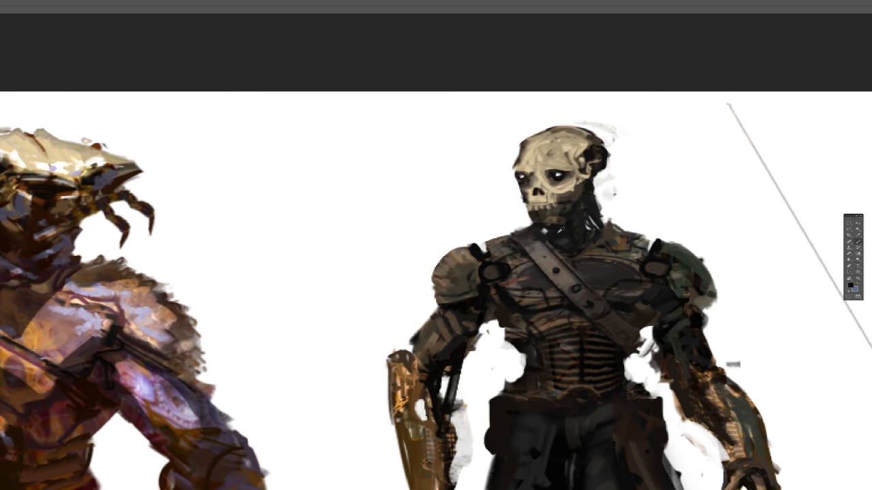
Step: Refine the skull's eye sockets, forehead cracks and jaw shadow with sampled darks
{"action": "left_click", "coordinate": [562, 214], "text": "alt"}
{"action": "left_click", "coordinate": [525, 178], "text": "alt"}
{"action": "left_click", "coordinate": [553, 175], "text": "alt"}
{"action": "mouse_move", "coordinate": [569, 143]}
{"action": "left_mouse_down"}
{"action": "mouse_move", "coordinate": [537, 135]}
{"action": "mouse_move", "coordinate": [582, 160]}
{"action": "mouse_move", "coordinate": [558, 195]}
{"action": "left_mouse_up"}
{"action": "left_click", "coordinate": [583, 205], "text": "alt"}
{"action": "left_click", "coordinate": [576, 213], "text": "alt"}
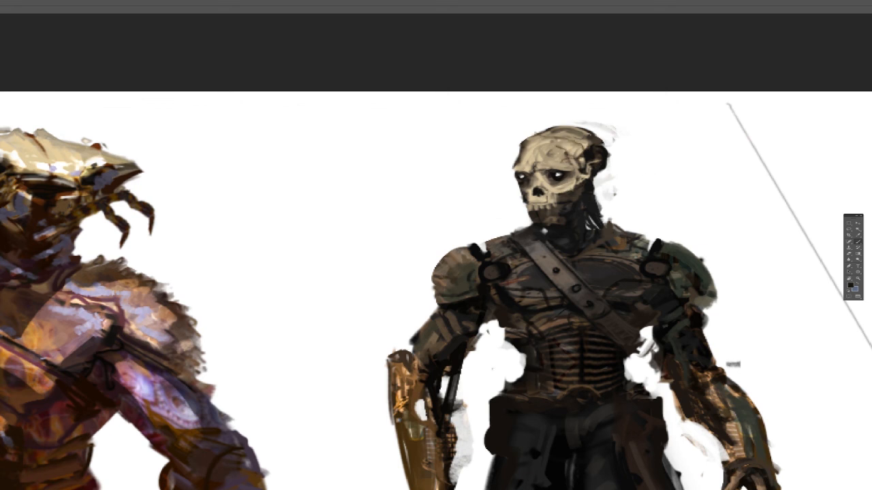
Step: Rework the skull's lower jaw and darken the area behind the temple with sampled tones
{"action": "key", "text": "e"}
{"action": "key", "text": "b"}
{"action": "left_click", "coordinate": [562, 223], "text": "alt"}
{"action": "key", "text": "z"}
{"action": "mouse_move", "coordinate": [628, 183]}
{"action": "left_mouse_down"}
{"action": "mouse_move", "coordinate": [601, 185]}
{"action": "mouse_move", "coordinate": [628, 184]}
{"action": "left_mouse_up"}
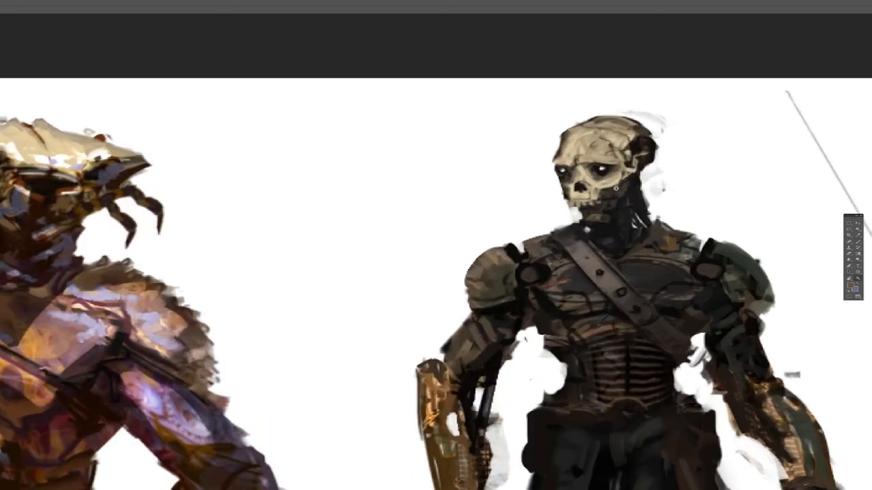
{"action": "key", "text": "b"}
{"action": "left_click", "coordinate": [637, 152], "text": "alt"}
{"action": "mouse_move", "coordinate": [639, 153]}
{"action": "left_mouse_down"}
{"action": "mouse_move", "coordinate": [636, 165]}
{"action": "mouse_move", "coordinate": [643, 154]}
{"action": "left_mouse_up"}
Step: Carve into the back of the skull and paint a dark, grey-lit protruding piece behind the temple
{"action": "key", "text": "e"}
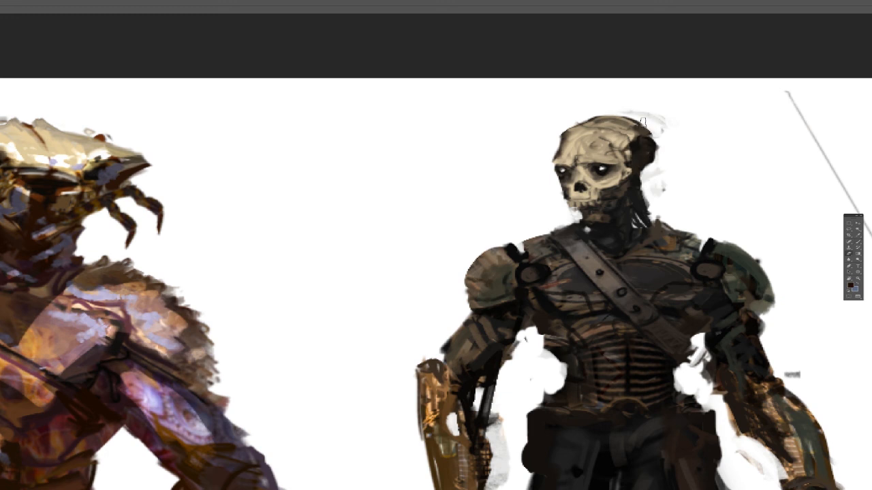
{"action": "mouse_move", "coordinate": [641, 121]}
{"action": "left_mouse_down"}
{"action": "mouse_move", "coordinate": [663, 152]}
{"action": "mouse_move", "coordinate": [658, 162]}
{"action": "mouse_move", "coordinate": [649, 147]}
{"action": "mouse_move", "coordinate": [639, 200]}
{"action": "left_mouse_up"}
{"action": "key", "text": "b"}
{"action": "left_click", "coordinate": [651, 145], "text": "alt"}
{"action": "left_click", "coordinate": [626, 186], "text": "alt"}
{"action": "left_click_drag", "start_coordinate": [632, 158], "coordinate": [656, 140]}
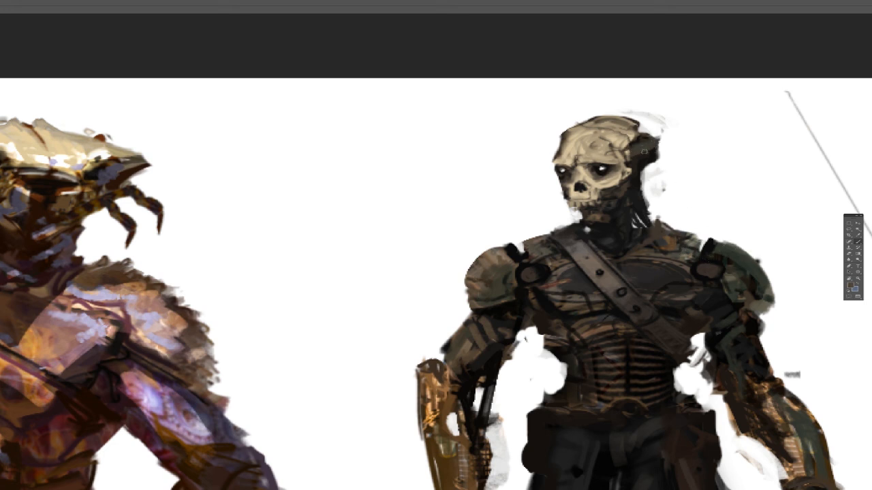
{"action": "left_click", "coordinate": [688, 258], "text": "alt"}
{"action": "left_click_drag", "start_coordinate": [632, 151], "coordinate": [656, 144]}
Step: Touch up the skull's teeth and chin, and undo the stray white stroke behind the neck
{"action": "left_click", "coordinate": [614, 201], "text": "alt"}
{"action": "mouse_move", "coordinate": [581, 201]}
{"action": "left_mouse_down"}
{"action": "mouse_move", "coordinate": [580, 186]}
{"action": "mouse_move", "coordinate": [576, 192]}
{"action": "left_mouse_up"}
{"action": "left_click", "coordinate": [709, 157], "text": "alt"}
{"action": "mouse_move", "coordinate": [709, 156]}
{"action": "left_mouse_down"}
{"action": "mouse_move", "coordinate": [678, 161]}
{"action": "mouse_move", "coordinate": [738, 147]}
{"action": "mouse_move", "coordinate": [726, 154]}
{"action": "mouse_move", "coordinate": [747, 156]}
{"action": "mouse_move", "coordinate": [739, 175]}
{"action": "mouse_move", "coordinate": [659, 190]}
{"action": "mouse_move", "coordinate": [681, 195]}
{"action": "left_mouse_up"}
{"action": "key", "text": "ctrl+z"}
Step: Lasso the skull-faced figure, brighten it with Levels and hide the brighter version behind a layer mask
{"action": "key", "text": "l"}
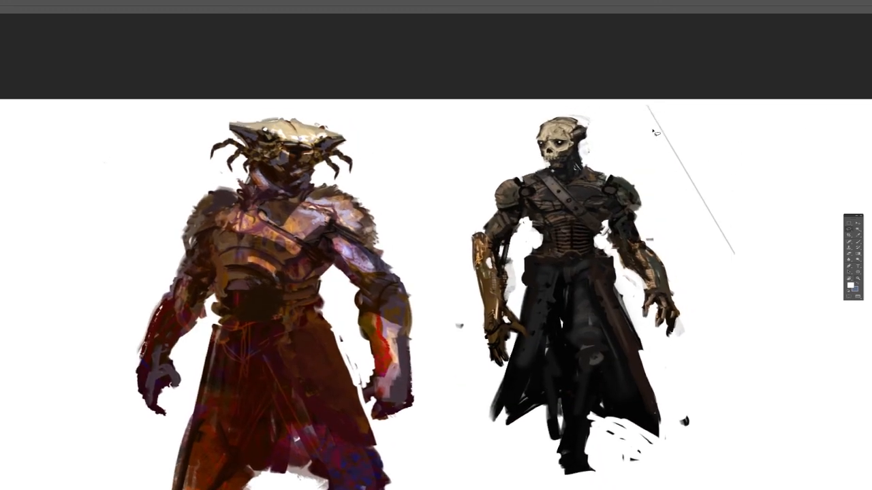
{"action": "mouse_move", "coordinate": [652, 103]}
{"action": "left_mouse_down"}
{"action": "mouse_move", "coordinate": [456, 177]}
{"action": "mouse_move", "coordinate": [449, 387]}
{"action": "mouse_move", "coordinate": [817, 119]}
{"action": "mouse_move", "coordinate": [787, 136]}
{"action": "left_mouse_up"}
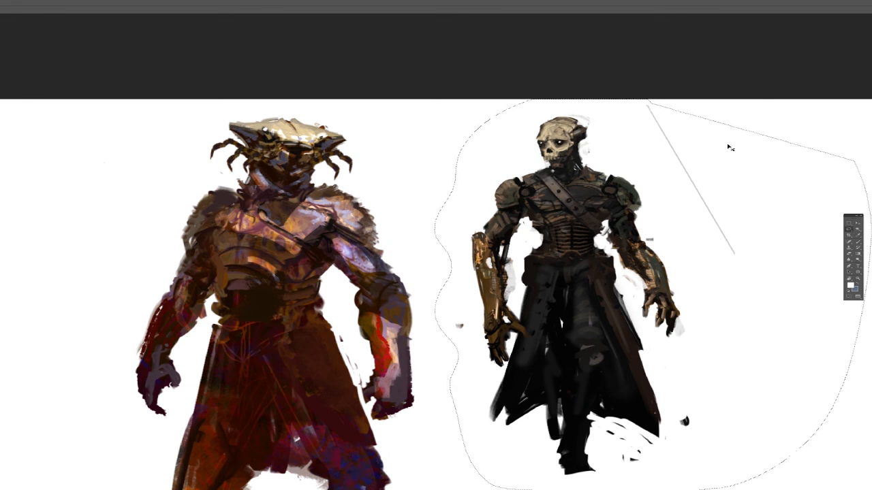
{"action": "key", "text": "ctrl+l"}
{"action": "left_click_drag", "start_coordinate": [539, 89], "coordinate": [530, 90]}
{"action": "left_click", "coordinate": [558, 45]}
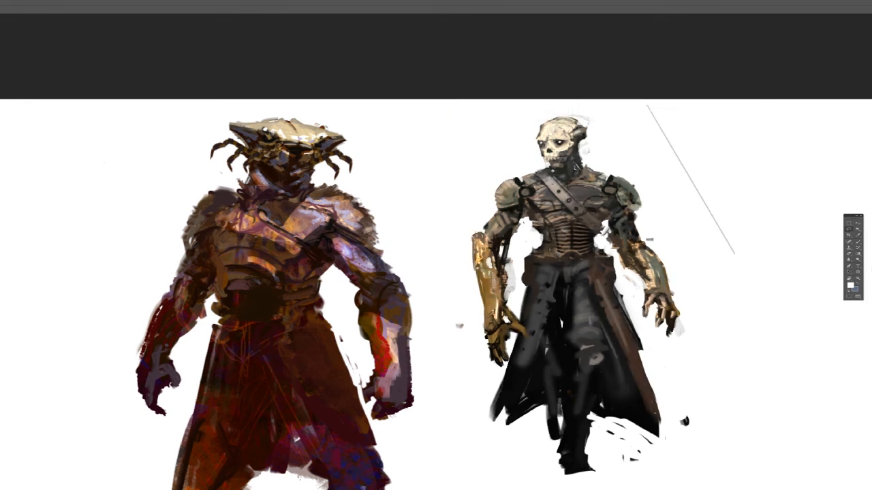
{"action": "key", "text": "d"}
{"action": "key", "text": "ctrl+z"}
{"action": "key", "text": "z"}
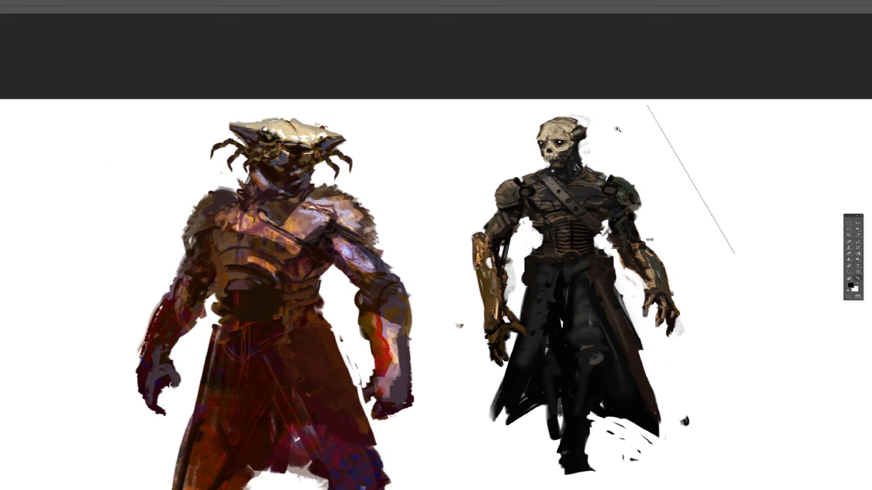
Step: Reveal the brighter tones on the skull's forehead and face and along the chest strap
{"action": "left_click_drag", "start_coordinate": [608, 131], "coordinate": [644, 131]}
{"action": "key", "text": "e"}
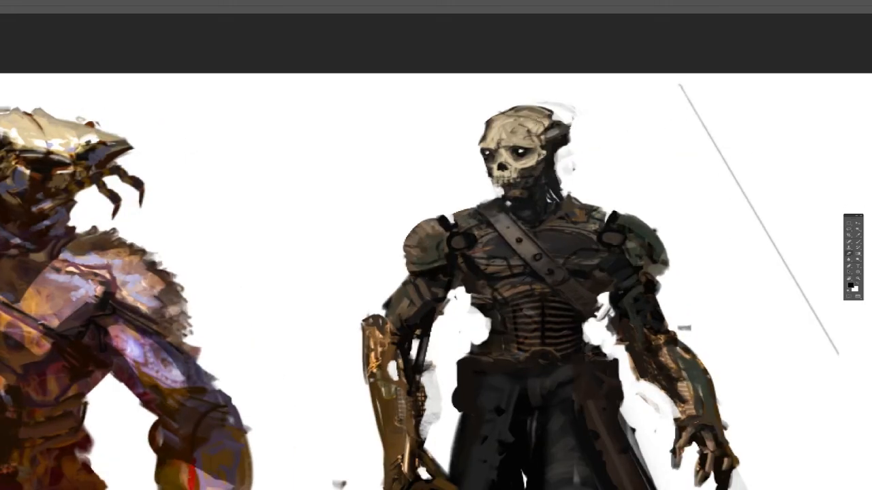
{"action": "mouse_move", "coordinate": [519, 133]}
{"action": "left_mouse_down"}
{"action": "mouse_move", "coordinate": [496, 123]}
{"action": "mouse_move", "coordinate": [564, 104]}
{"action": "mouse_move", "coordinate": [509, 122]}
{"action": "mouse_move", "coordinate": [494, 119]}
{"action": "mouse_move", "coordinate": [539, 107]}
{"action": "mouse_move", "coordinate": [497, 109]}
{"action": "mouse_move", "coordinate": [515, 121]}
{"action": "mouse_move", "coordinate": [487, 120]}
{"action": "mouse_move", "coordinate": [515, 126]}
{"action": "left_mouse_up"}
{"action": "key", "text": "ctrl+z"}
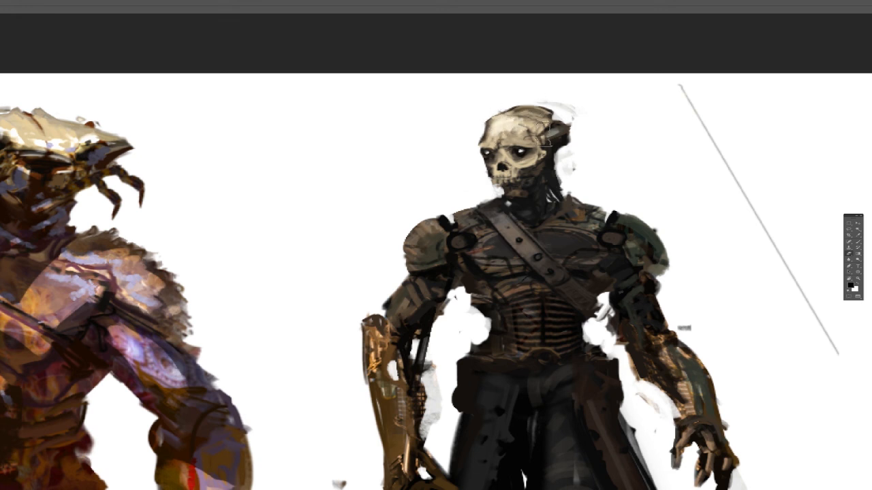
{"action": "left_click_drag", "start_coordinate": [568, 125], "coordinate": [545, 131]}
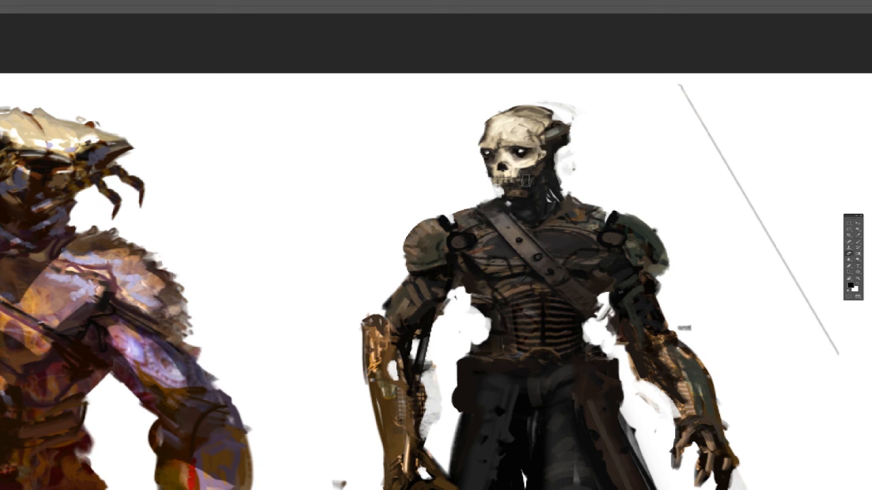
{"action": "left_click_drag", "start_coordinate": [519, 237], "coordinate": [545, 258]}
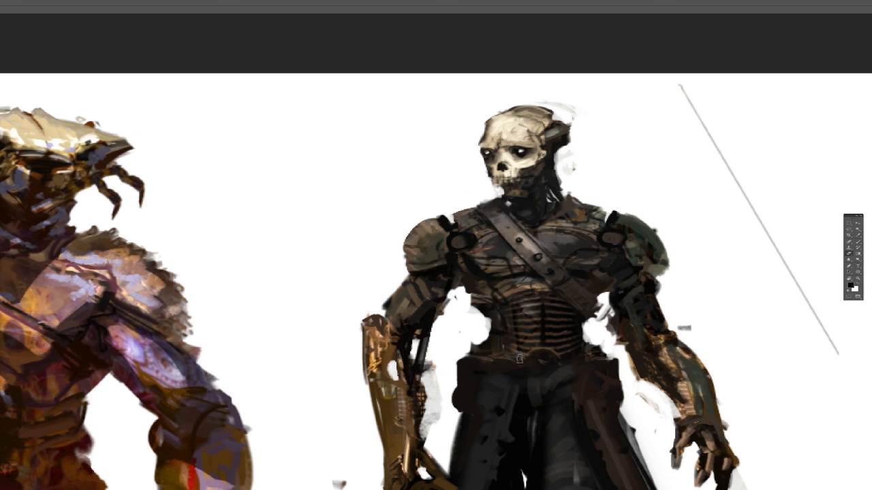
Step: Reveal the brighter tones on the belt buckle, shoulder joints, shoulder armour and upper chest
{"action": "left_click_drag", "start_coordinate": [534, 355], "coordinate": [556, 354]}
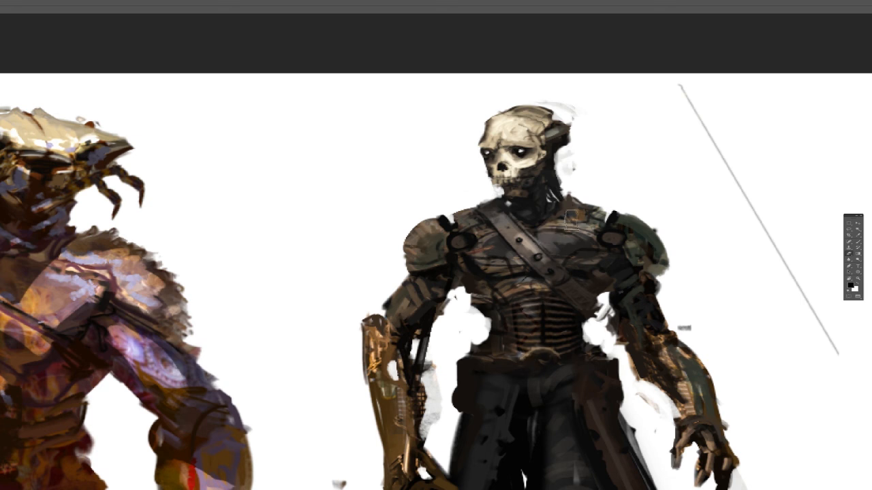
{"action": "left_click_drag", "start_coordinate": [627, 247], "coordinate": [637, 262]}
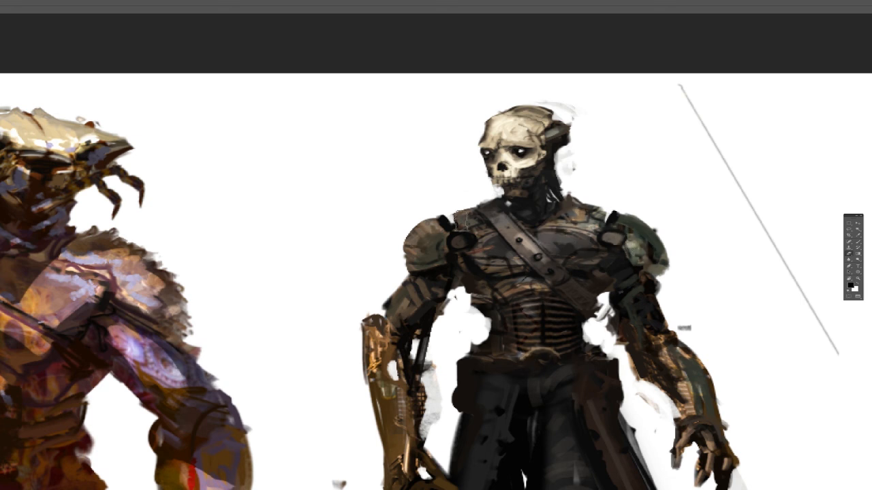
{"action": "mouse_move", "coordinate": [439, 242]}
{"action": "left_mouse_down"}
{"action": "mouse_move", "coordinate": [478, 231]}
{"action": "mouse_move", "coordinate": [470, 227]}
{"action": "mouse_move", "coordinate": [497, 245]}
{"action": "mouse_move", "coordinate": [529, 229]}
{"action": "mouse_move", "coordinate": [494, 231]}
{"action": "mouse_move", "coordinate": [544, 237]}
{"action": "mouse_move", "coordinate": [559, 227]}
{"action": "mouse_move", "coordinate": [520, 259]}
{"action": "mouse_move", "coordinate": [502, 226]}
{"action": "mouse_move", "coordinate": [502, 247]}
{"action": "left_mouse_up"}
{"action": "mouse_move", "coordinate": [529, 215]}
{"action": "left_mouse_down"}
{"action": "mouse_move", "coordinate": [504, 220]}
{"action": "mouse_move", "coordinate": [553, 219]}
{"action": "mouse_move", "coordinate": [555, 212]}
{"action": "mouse_move", "coordinate": [535, 236]}
{"action": "mouse_move", "coordinate": [515, 235]}
{"action": "left_mouse_up"}
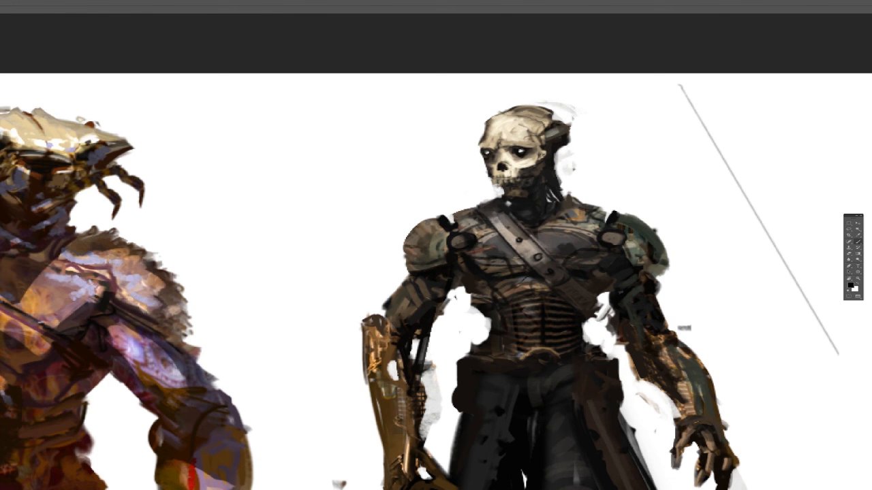
{"action": "key", "text": "ctrl+l"}
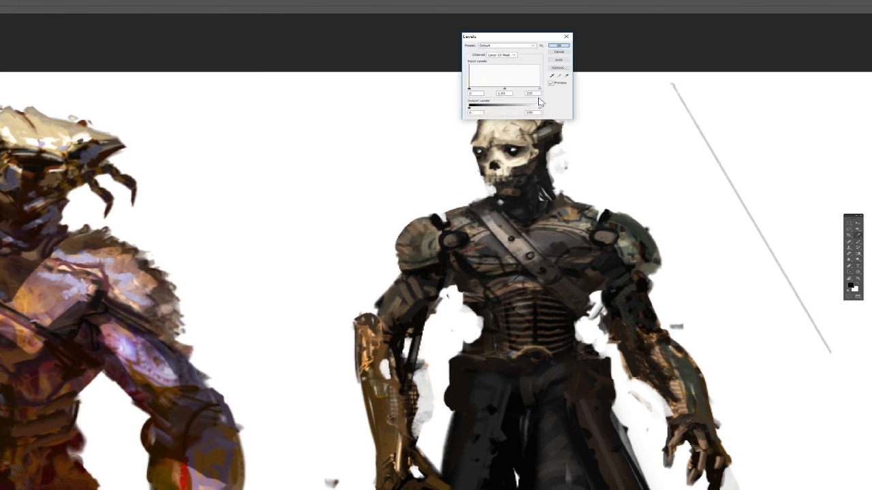
{"action": "left_click_drag", "start_coordinate": [538, 88], "coordinate": [516, 86]}
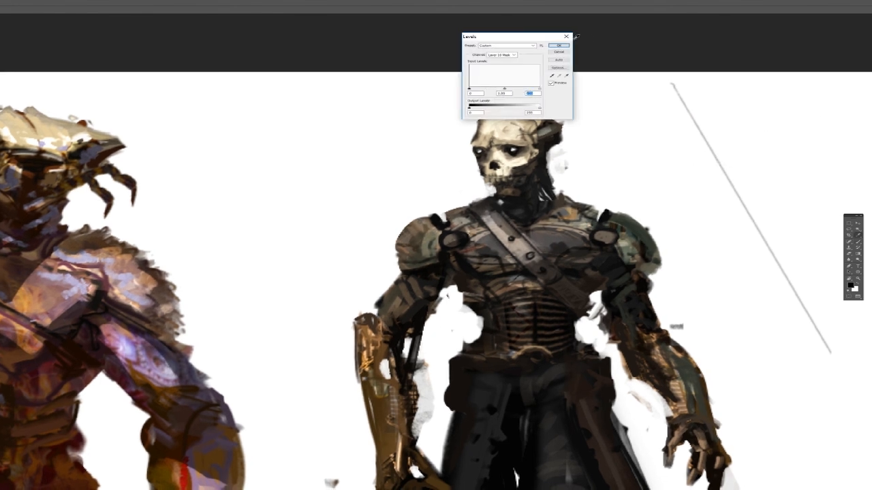
{"action": "left_click", "coordinate": [561, 51]}
Step: Brighten the masked lighter copy of the skull-faced figure further by lowering the Levels white input
{"action": "key", "text": "x"}
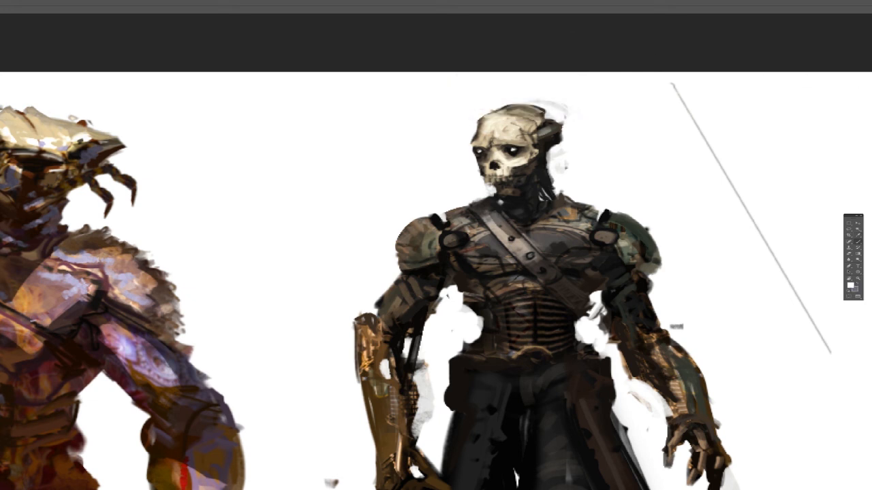
{"action": "key", "text": "ctrl+l"}
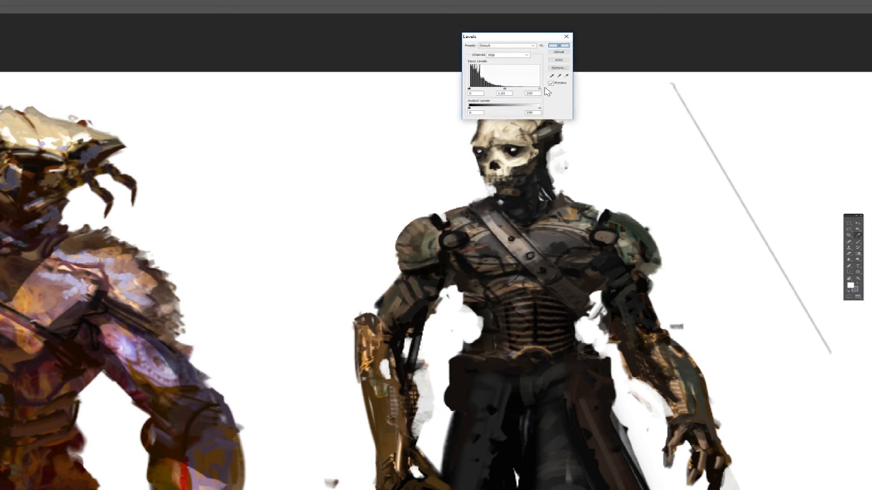
{"action": "left_click_drag", "start_coordinate": [539, 89], "coordinate": [512, 89]}
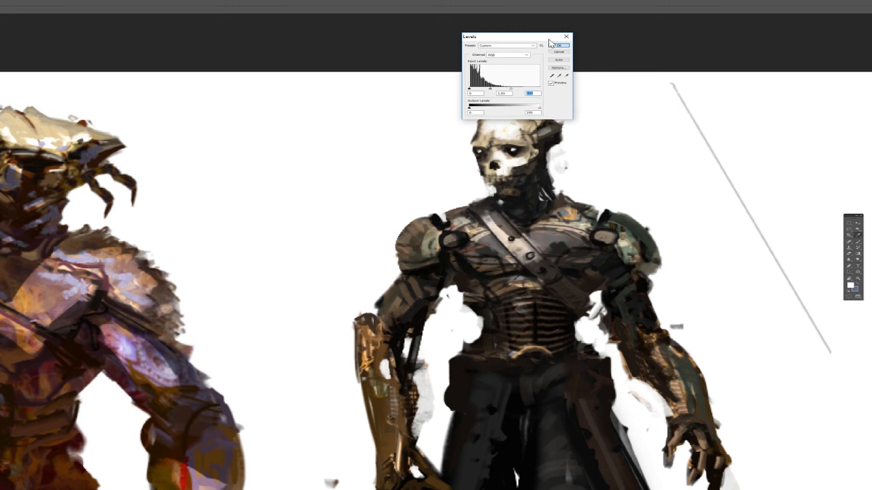
{"action": "left_click", "coordinate": [559, 45]}
Step: Reveal the brighter tones on the skull-faced figure's front trouser leg and the brown coat panel beside it
{"action": "mouse_move", "coordinate": [622, 205]}
{"action": "left_mouse_down"}
{"action": "mouse_move", "coordinate": [610, 205]}
{"action": "mouse_move", "coordinate": [615, 213]}
{"action": "left_mouse_up"}
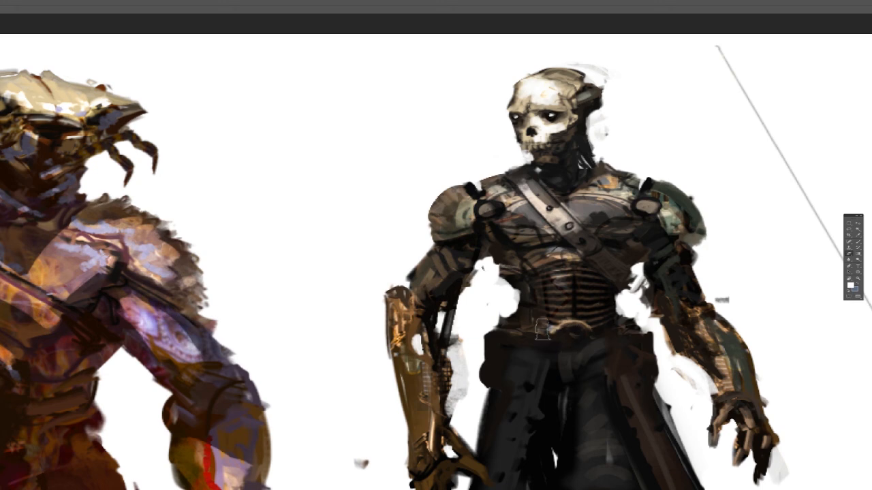
{"action": "left_click", "coordinate": [590, 331], "text": "alt"}
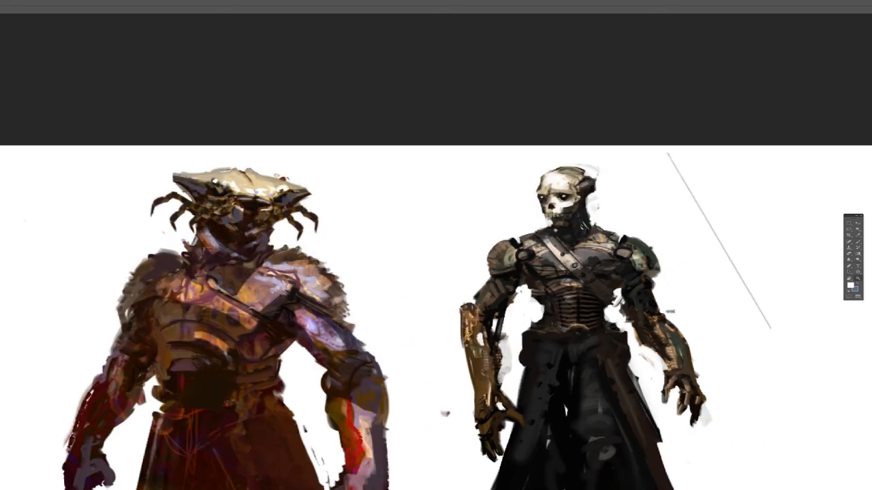
{"action": "key", "text": "d"}
{"action": "scroll", "coordinate": [580, 208], "scroll_direction": "down", "scroll_amount": 3}
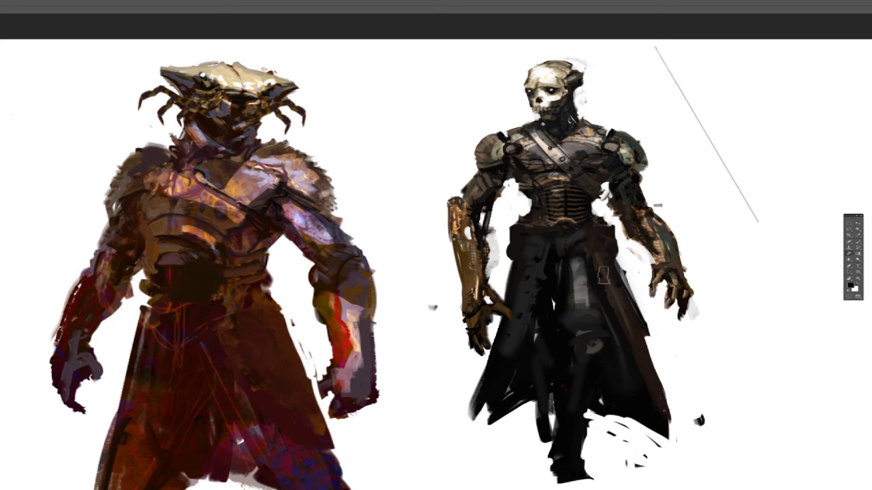
{"action": "mouse_move", "coordinate": [574, 268]}
{"action": "left_mouse_down"}
{"action": "mouse_move", "coordinate": [580, 249]}
{"action": "mouse_move", "coordinate": [637, 338]}
{"action": "mouse_move", "coordinate": [591, 300]}
{"action": "mouse_move", "coordinate": [580, 341]}
{"action": "left_mouse_up"}
{"action": "left_click_drag", "start_coordinate": [588, 265], "coordinate": [572, 259]}
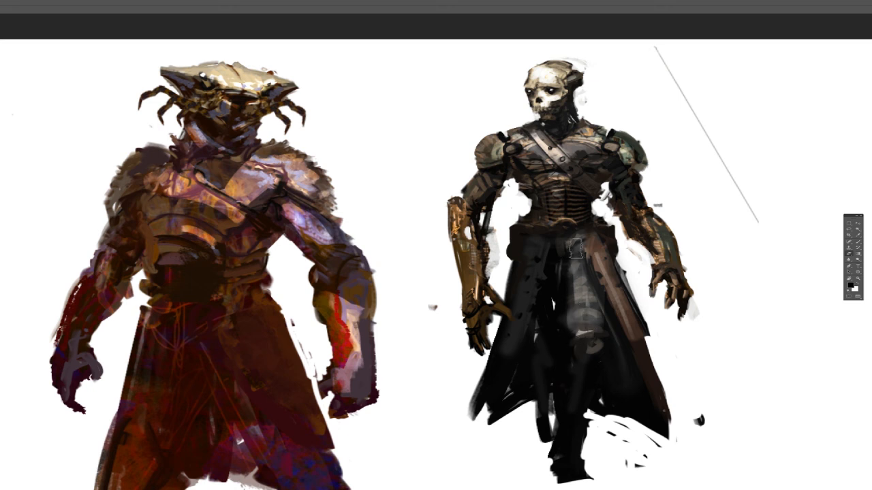
Step: Reveal the brighter tones along the skull-faced figure's forearms and on the golden hand beside the coat
{"action": "mouse_move", "coordinate": [634, 215]}
{"action": "left_mouse_down"}
{"action": "mouse_move", "coordinate": [667, 219]}
{"action": "mouse_move", "coordinate": [662, 273]}
{"action": "left_mouse_up"}
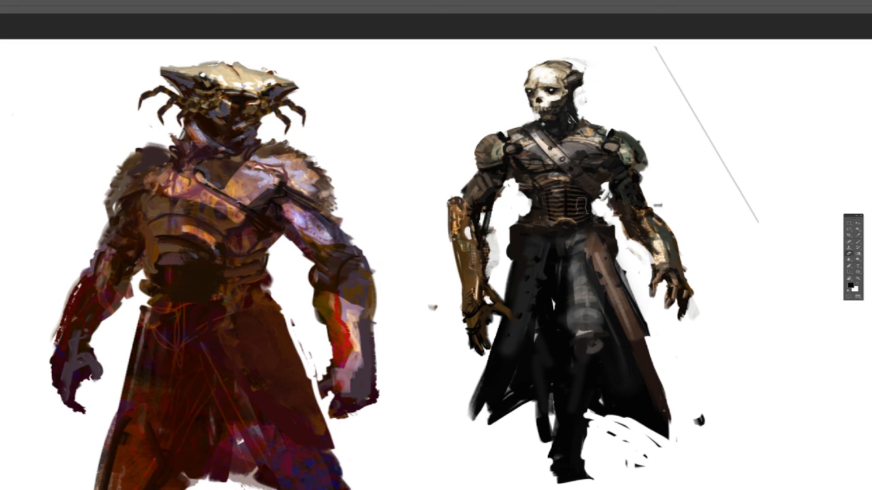
{"action": "left_click_drag", "start_coordinate": [501, 308], "coordinate": [513, 319]}
{"action": "mouse_move", "coordinate": [489, 291]}
{"action": "left_mouse_down"}
{"action": "mouse_move", "coordinate": [501, 305]}
{"action": "mouse_move", "coordinate": [483, 335]}
{"action": "mouse_move", "coordinate": [475, 324]}
{"action": "left_mouse_up"}
{"action": "left_click_drag", "start_coordinate": [479, 256], "coordinate": [478, 275]}
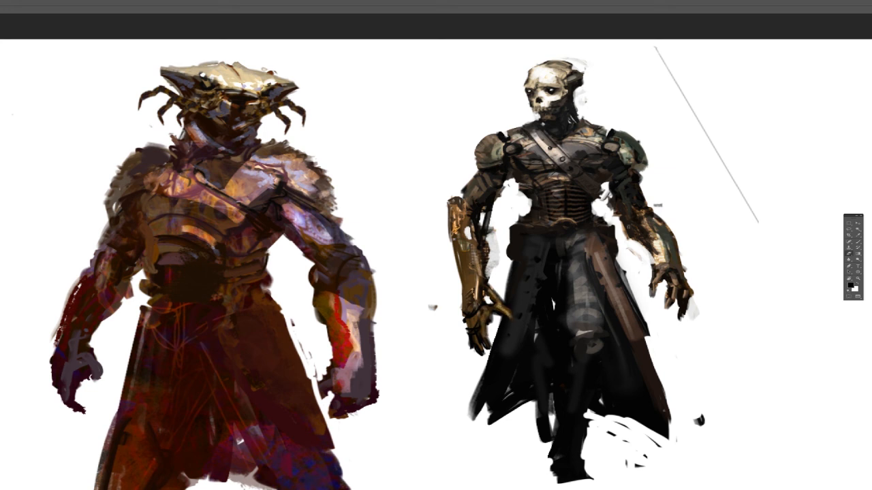
Step: Dab in small brighter accents on the skull-faced figure's belt area, lower chest, elbow and both forearms
{"action": "left_click_drag", "start_coordinate": [563, 245], "coordinate": [576, 237]}
{"action": "left_click_drag", "start_coordinate": [559, 164], "coordinate": [569, 176]}
{"action": "left_click_drag", "start_coordinate": [592, 174], "coordinate": [601, 180]}
{"action": "left_click_drag", "start_coordinate": [617, 193], "coordinate": [627, 203]}
{"action": "left_click_drag", "start_coordinate": [656, 234], "coordinate": [664, 232]}
{"action": "left_click_drag", "start_coordinate": [659, 239], "coordinate": [670, 243]}
{"action": "left_click_drag", "start_coordinate": [664, 249], "coordinate": [672, 248]}
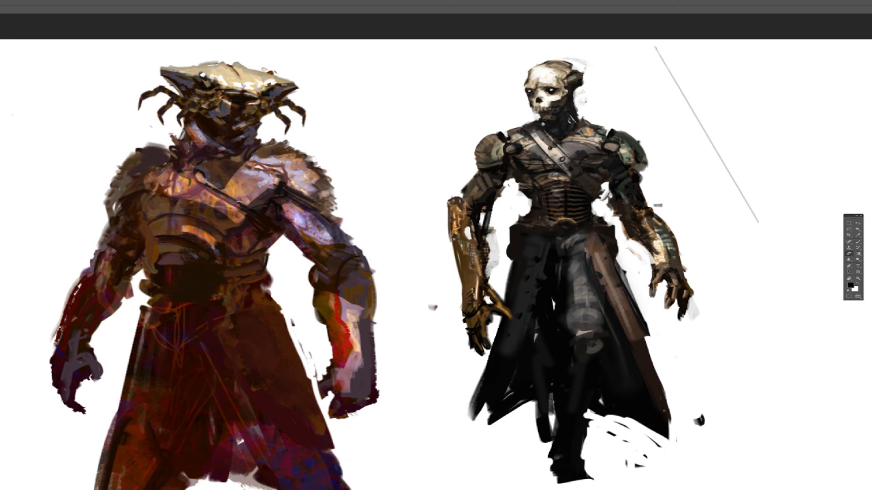
{"action": "left_click_drag", "start_coordinate": [461, 258], "coordinate": [474, 251]}
{"action": "left_click_drag", "start_coordinate": [467, 276], "coordinate": [472, 267]}
{"action": "left_click_drag", "start_coordinate": [468, 297], "coordinate": [472, 291]}
Step: Flip the canvas horizontally and review both figures in mirrored view
{"action": "left_click_drag", "start_coordinate": [634, 386], "coordinate": [617, 383]}
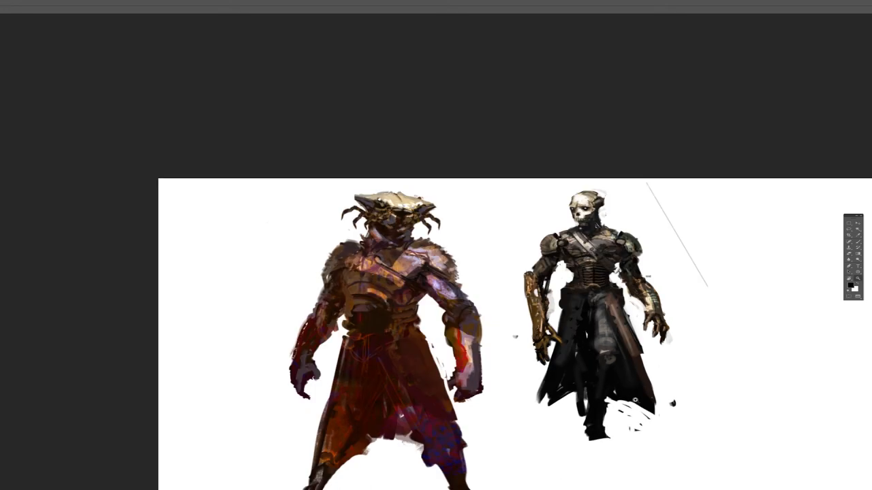
{"action": "left_click_drag", "start_coordinate": [638, 431], "coordinate": [664, 420]}
{"action": "left_click_drag", "start_coordinate": [666, 416], "coordinate": [683, 394]}
{"action": "left_click_drag", "start_coordinate": [663, 405], "coordinate": [693, 299]}
{"action": "left_click_drag", "start_coordinate": [644, 102], "coordinate": [642, 175]}
{"action": "left_click_drag", "start_coordinate": [617, 143], "coordinate": [468, 236]}
{"action": "key", "text": "ctrl+shift+h"}
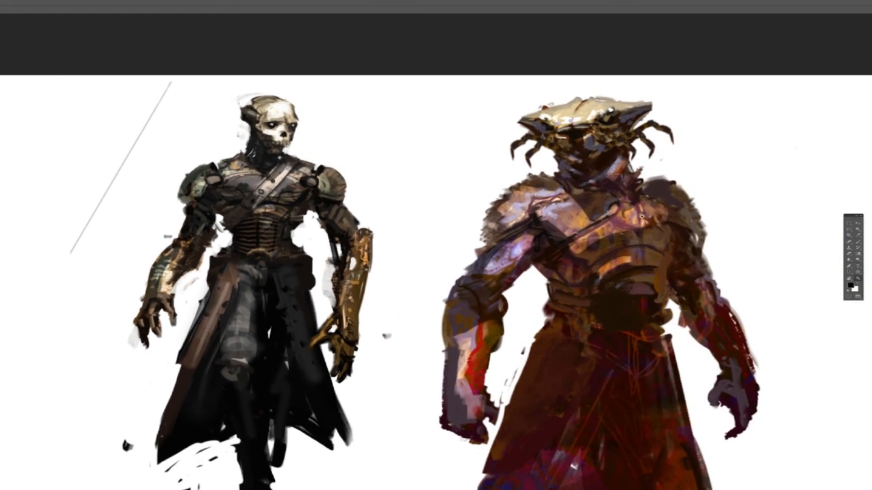
{"action": "left_click_drag", "start_coordinate": [270, 171], "coordinate": [356, 204]}
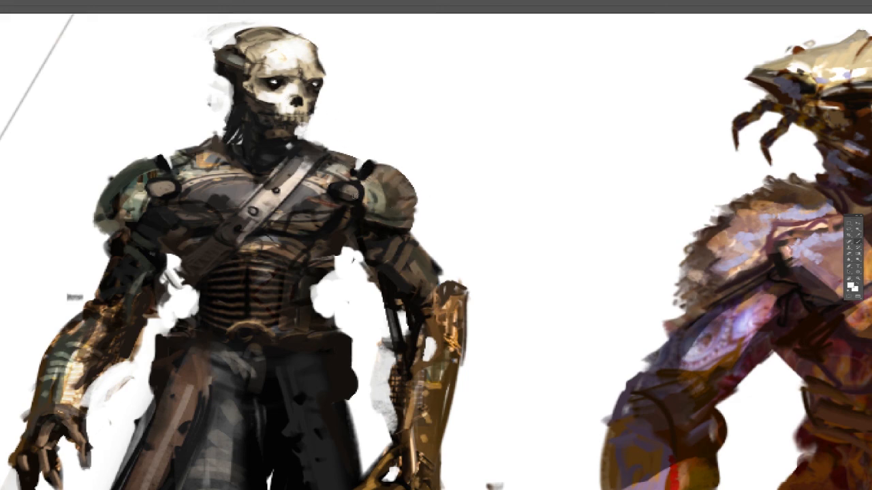
{"action": "left_click_drag", "start_coordinate": [536, 146], "coordinate": [527, 146]}
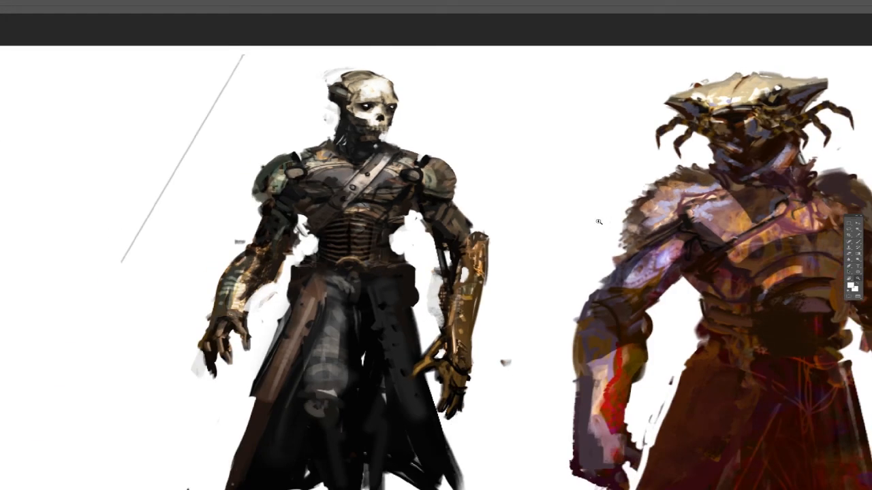
{"action": "left_click_drag", "start_coordinate": [598, 221], "coordinate": [587, 223]}
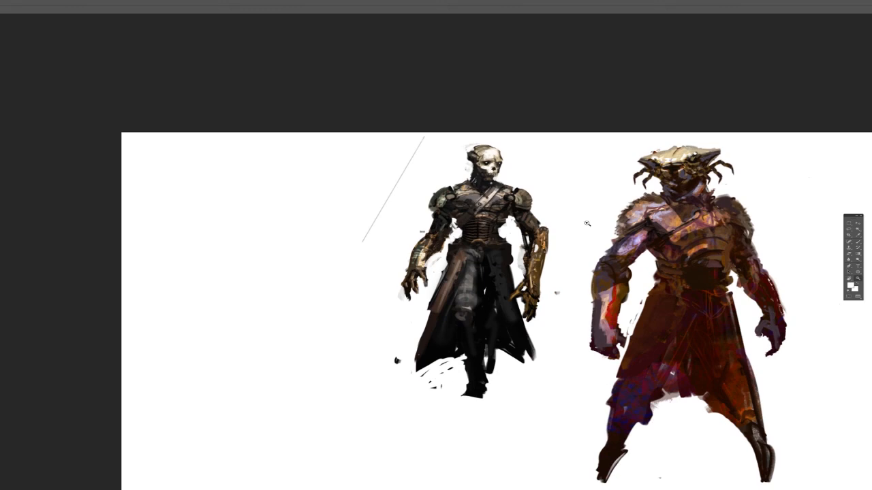
{"action": "left_click_drag", "start_coordinate": [716, 190], "coordinate": [727, 190]}
{"action": "left_click_drag", "start_coordinate": [726, 191], "coordinate": [496, 190]}
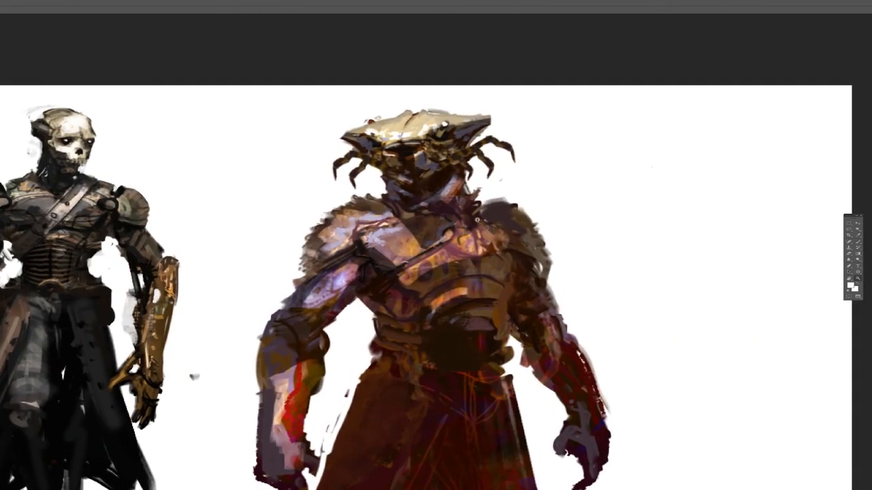
Step: Paint dark sampled tones around the crab-headed figure's armpit, upper arm and elbow beside the furred shoulder
{"action": "left_click_drag", "start_coordinate": [422, 224], "coordinate": [428, 223]}
{"action": "key", "text": "b"}
{"action": "key", "text": "d"}
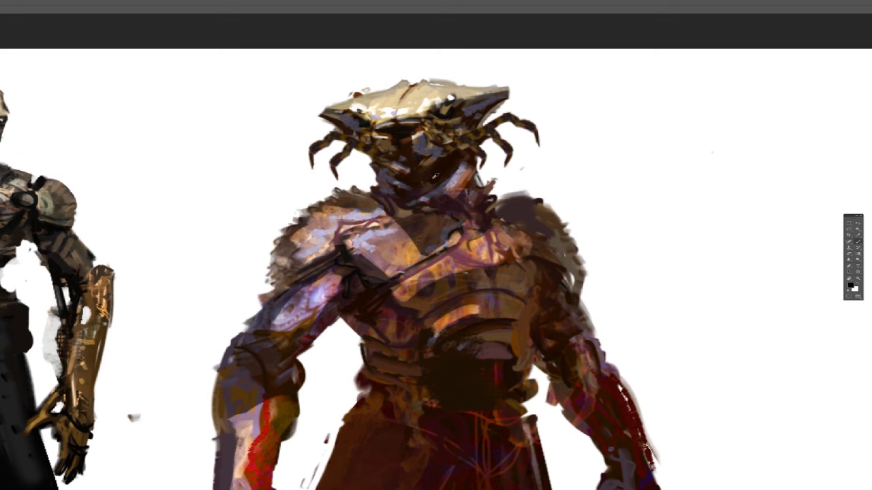
{"action": "key", "text": "x"}
{"action": "left_click", "coordinate": [416, 194], "text": "alt"}
{"action": "left_click_drag", "start_coordinate": [385, 211], "coordinate": [338, 252]}
{"action": "left_click_drag", "start_coordinate": [527, 253], "coordinate": [534, 263]}
{"action": "left_click_drag", "start_coordinate": [335, 351], "coordinate": [377, 281]}
{"action": "left_click", "coordinate": [379, 214], "text": "alt"}
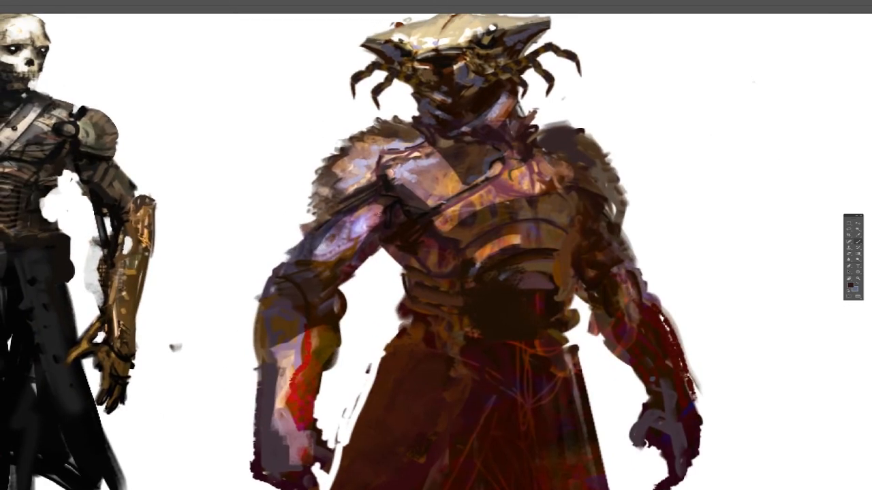
{"action": "left_click", "coordinate": [407, 227], "text": "alt"}
{"action": "mouse_move", "coordinate": [291, 259]}
{"action": "left_mouse_down"}
{"action": "mouse_move", "coordinate": [316, 309]}
{"action": "mouse_move", "coordinate": [323, 301]}
{"action": "left_mouse_up"}
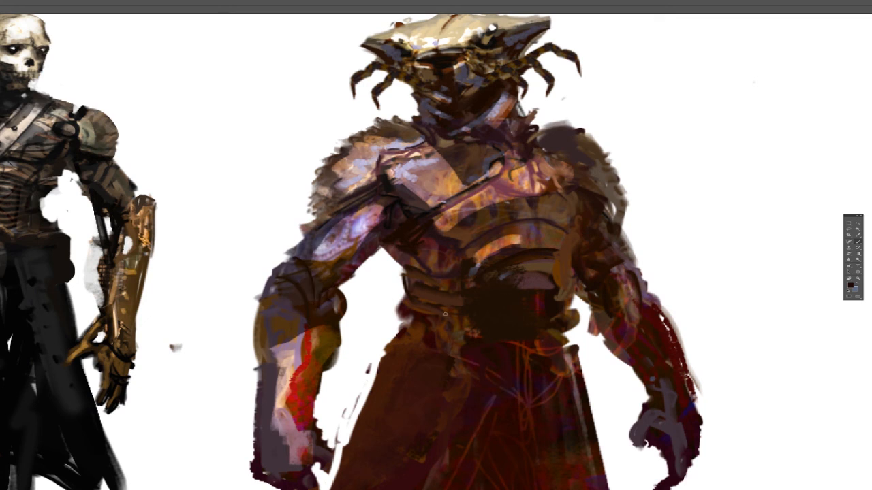
Step: Paint darker sampled strokes along the side of the crab-headed figure's abdominal plates and waist
{"action": "left_click", "coordinate": [410, 294], "text": "alt"}
{"action": "left_click_drag", "start_coordinate": [404, 285], "coordinate": [404, 304]}
{"action": "left_click_drag", "start_coordinate": [399, 316], "coordinate": [410, 324]}
{"action": "left_click", "coordinate": [523, 285], "text": "alt"}
{"action": "left_click", "coordinate": [457, 301], "text": "alt"}
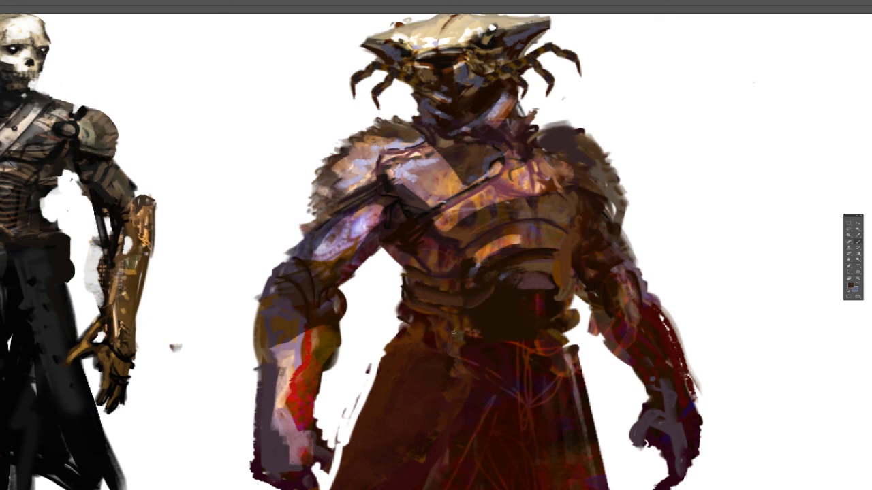
Step: Undo the first strokes on the crab-headed figure's far shoulder and repaint its lines with freshly sampled colours
{"action": "left_click", "coordinate": [591, 197], "text": "alt"}
{"action": "mouse_move", "coordinate": [527, 158]}
{"action": "left_mouse_down"}
{"action": "mouse_move", "coordinate": [547, 160]}
{"action": "mouse_move", "coordinate": [607, 206]}
{"action": "mouse_move", "coordinate": [561, 174]}
{"action": "mouse_move", "coordinate": [580, 165]}
{"action": "mouse_move", "coordinate": [558, 169]}
{"action": "mouse_move", "coordinate": [605, 208]}
{"action": "left_mouse_up"}
{"action": "key", "text": "ctrl+alt+z"}
{"action": "key", "text": "ctrl+alt+z"}
{"action": "left_click", "coordinate": [577, 170], "text": "alt"}
{"action": "left_click", "coordinate": [553, 174], "text": "alt"}
{"action": "left_click_drag", "start_coordinate": [568, 177], "coordinate": [610, 198]}
Step: Rework the crab-headed figure's chest strap and add sampled brown strokes to the side of its abdomen
{"action": "left_click", "coordinate": [408, 197], "text": "alt"}
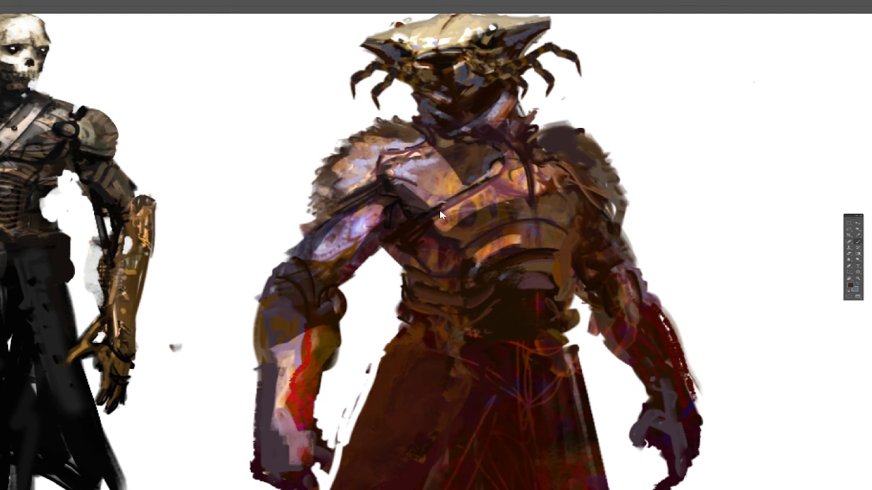
{"action": "mouse_move", "coordinate": [439, 205]}
{"action": "left_mouse_down"}
{"action": "mouse_move", "coordinate": [408, 181]}
{"action": "mouse_move", "coordinate": [455, 216]}
{"action": "left_mouse_up"}
{"action": "key", "text": "z"}
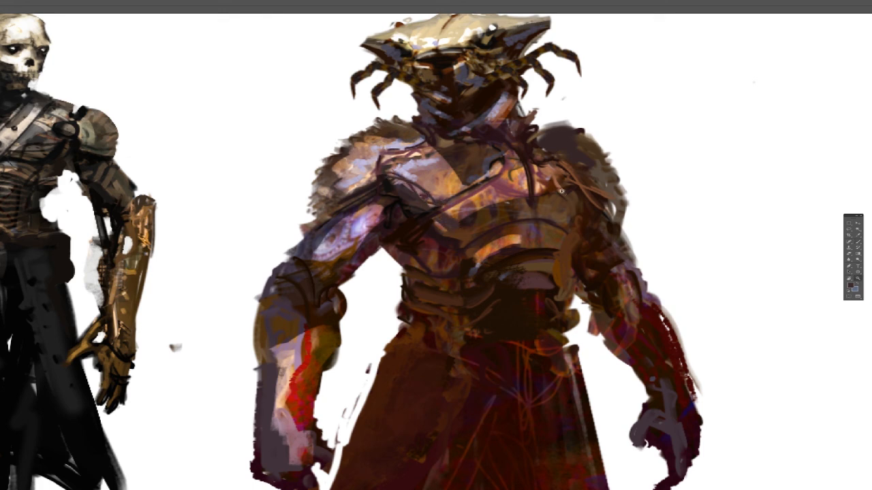
{"action": "mouse_move", "coordinate": [561, 191]}
{"action": "left_mouse_down"}
{"action": "mouse_move", "coordinate": [548, 191]}
{"action": "mouse_move", "coordinate": [599, 195]}
{"action": "left_mouse_up"}
{"action": "key", "text": "b"}
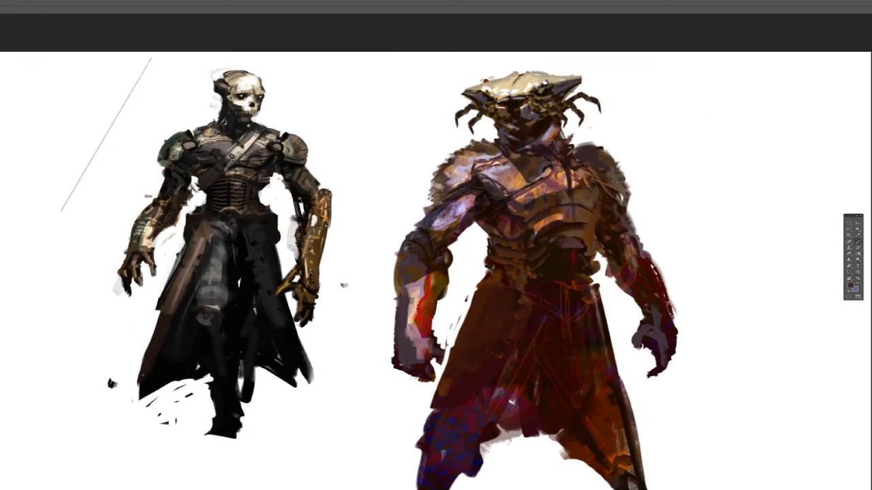
{"action": "left_click", "coordinate": [527, 212], "text": "alt"}
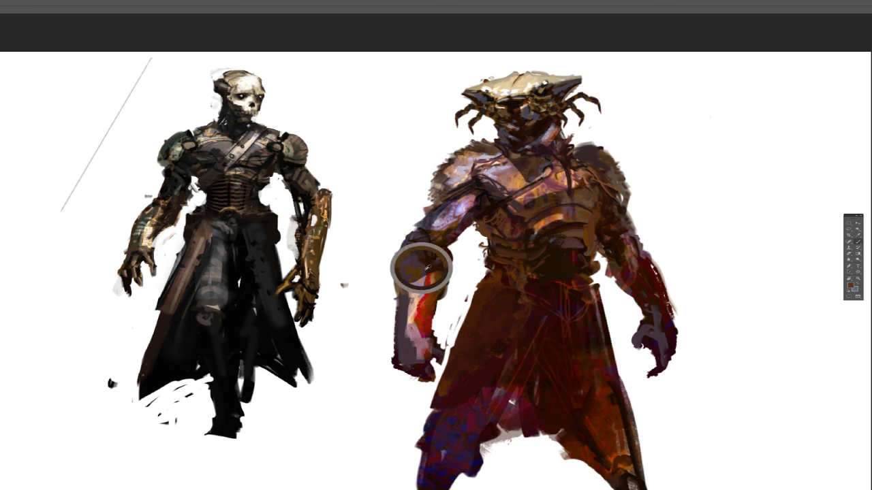
Step: Paint a sampled light tone across the top of the crab-headed figure's furred shoulder, and sample colours from its shell
{"action": "key", "text": "ctrl+minus"}
{"action": "left_click", "coordinate": [512, 221], "text": "ctrl"}
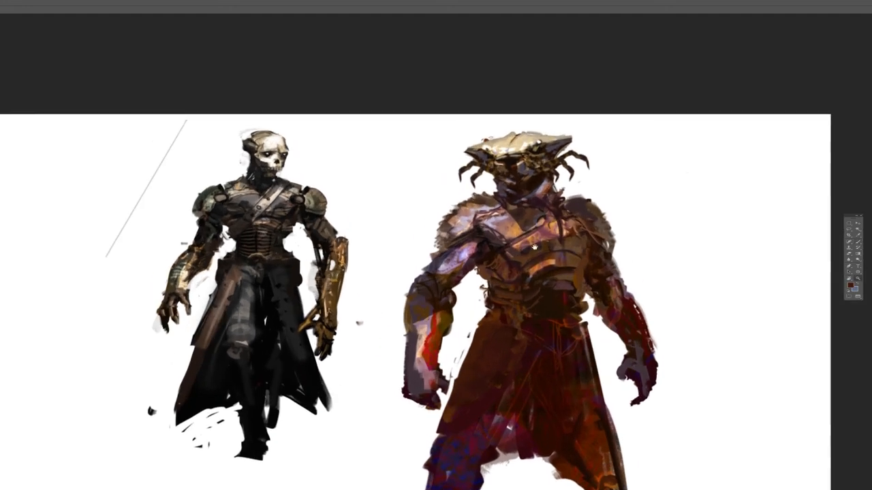
{"action": "left_click", "coordinate": [501, 225], "text": "ctrl"}
{"action": "left_click", "coordinate": [464, 199], "text": "ctrl"}
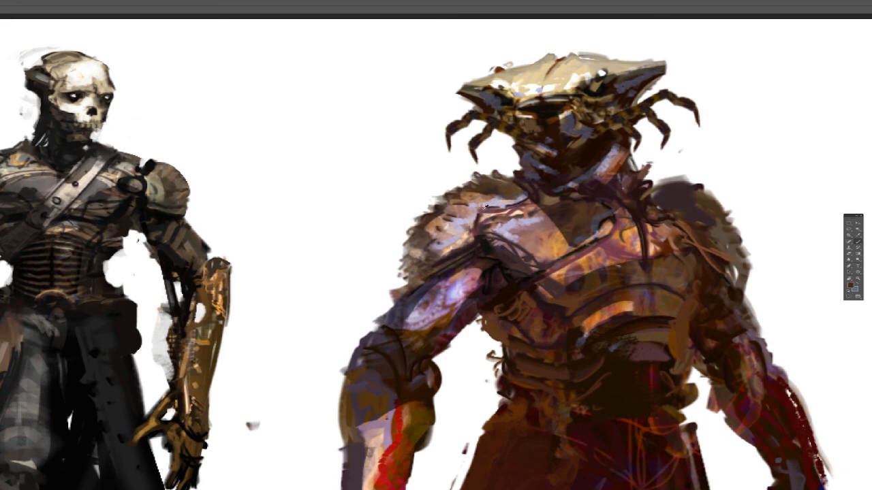
{"action": "left_click", "coordinate": [467, 238], "text": "alt"}
{"action": "mouse_move", "coordinate": [484, 207]}
{"action": "left_mouse_down"}
{"action": "mouse_move", "coordinate": [462, 251]}
{"action": "mouse_move", "coordinate": [525, 214]}
{"action": "left_mouse_up"}
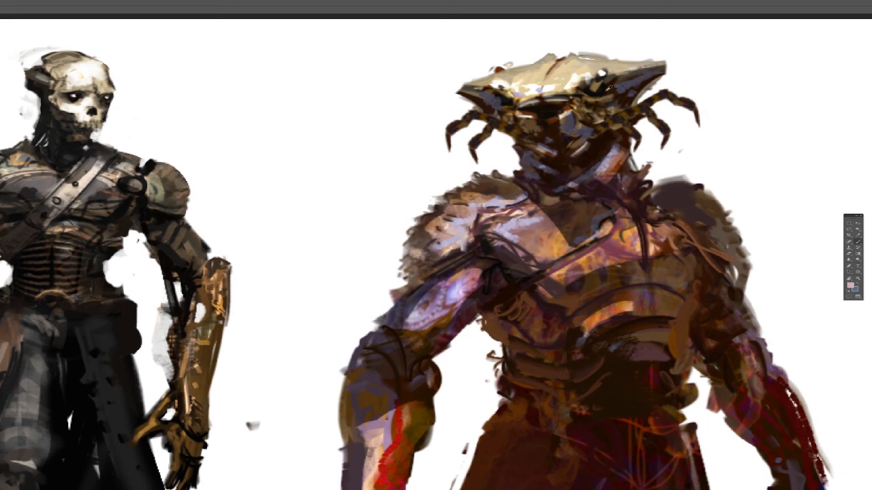
{"action": "left_click", "coordinate": [609, 86], "text": "alt"}
{"action": "left_click", "coordinate": [646, 85], "text": "alt"}
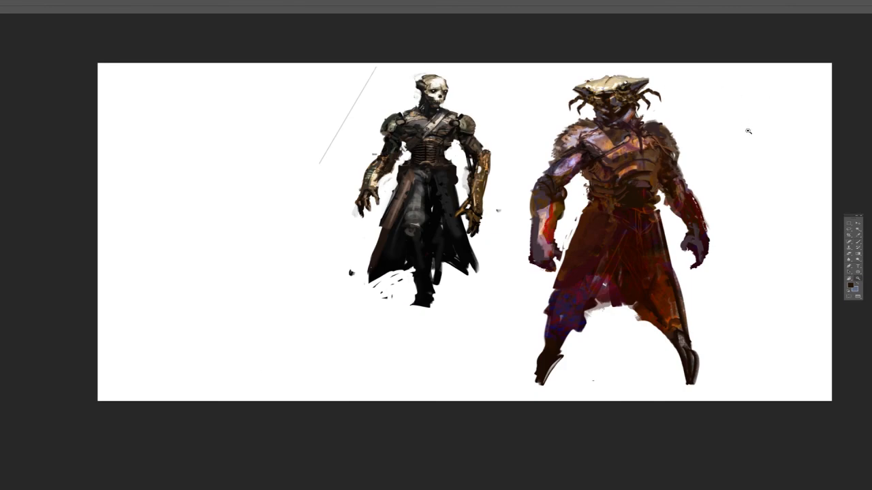
Step: Lasso the skull-faced figure and move it farther from the crab-headed one, with their feet level
{"action": "left_click", "coordinate": [670, 130]}
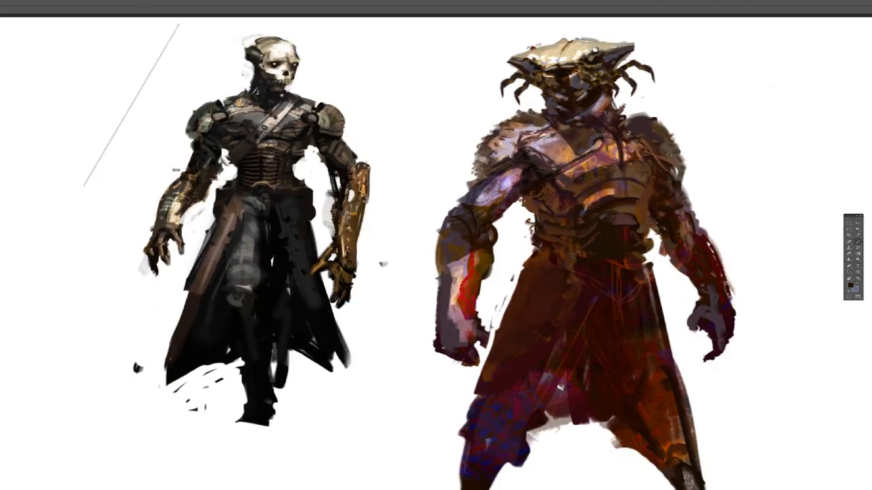
{"action": "left_click_drag", "start_coordinate": [402, 171], "coordinate": [354, 202]}
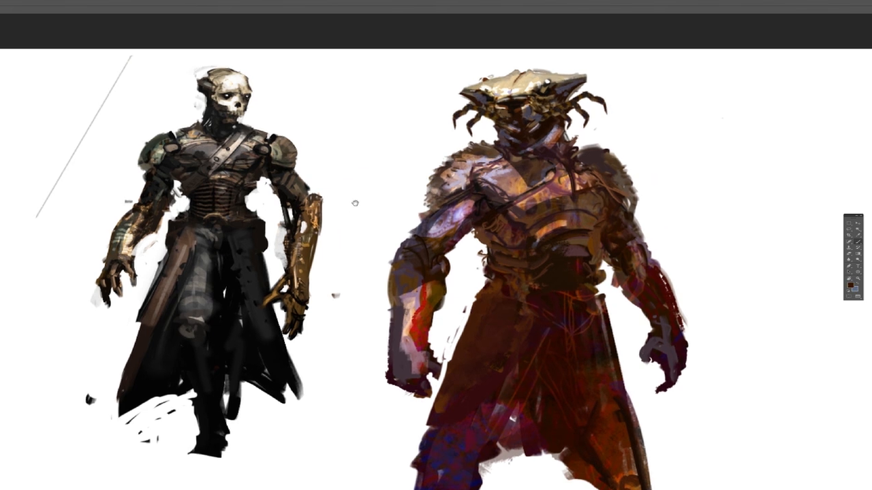
{"action": "left_click", "coordinate": [355, 199], "text": "alt"}
{"action": "left_click", "coordinate": [559, 167], "text": "alt"}
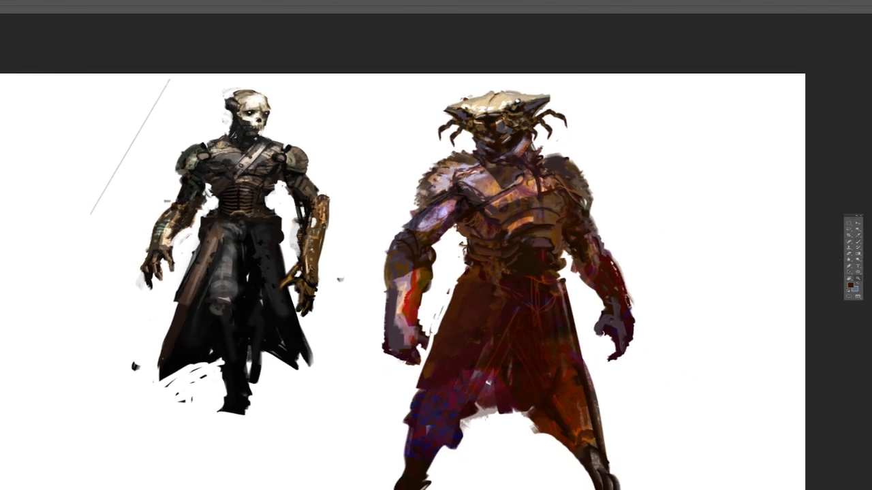
{"action": "key", "text": "l"}
{"action": "mouse_move", "coordinate": [338, 82]}
{"action": "left_mouse_down"}
{"action": "mouse_move", "coordinate": [365, 230]}
{"action": "mouse_move", "coordinate": [40, 379]}
{"action": "mouse_move", "coordinate": [1, 68]}
{"action": "left_mouse_up"}
{"action": "mouse_move", "coordinate": [249, 220]}
{"action": "left_mouse_down"}
{"action": "mouse_move", "coordinate": [127, 309]}
{"action": "mouse_move", "coordinate": [109, 292]}
{"action": "left_mouse_up"}
{"action": "left_click_drag", "start_coordinate": [162, 291], "coordinate": [350, 203]}
{"action": "left_click_drag", "start_coordinate": [351, 203], "coordinate": [317, 239]}
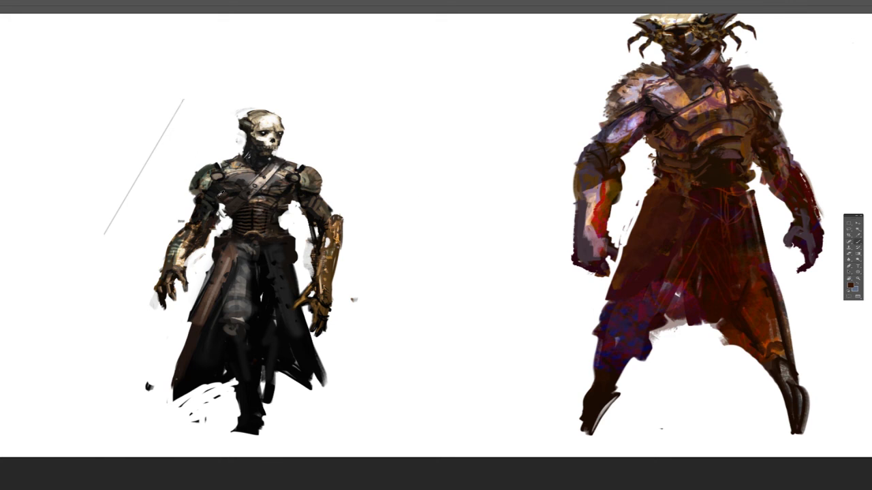
Step: Draw a long, straight dark staff diagonally behind the skull-faced figure, from above its shoulder to beside the coat hem
{"action": "right_click", "coordinate": [401, 134]}
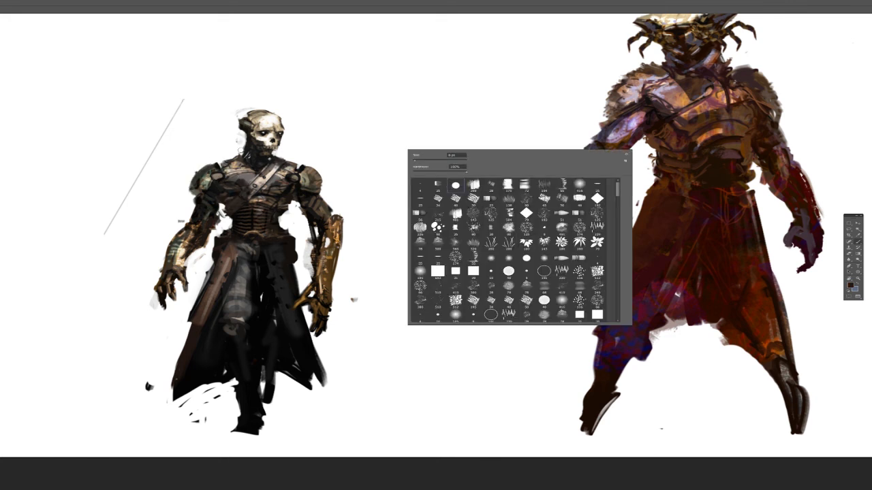
{"action": "key", "text": "Escape"}
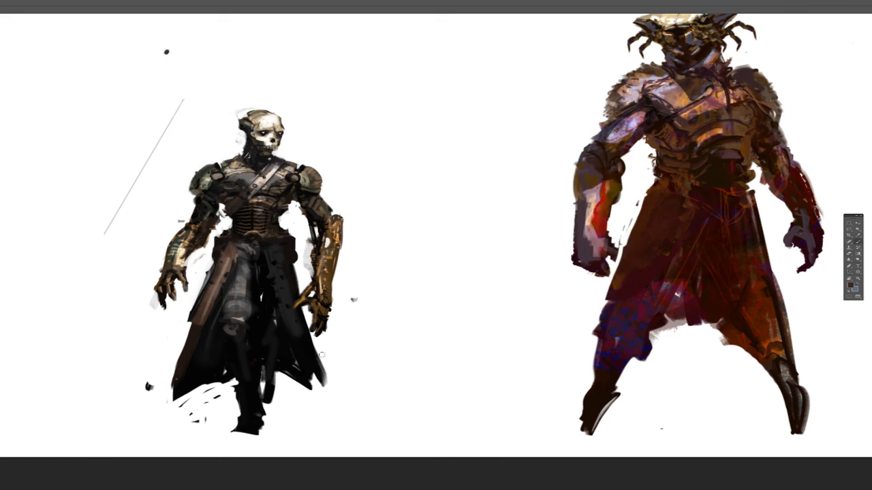
{"action": "left_click", "coordinate": [358, 370], "text": "shift"}
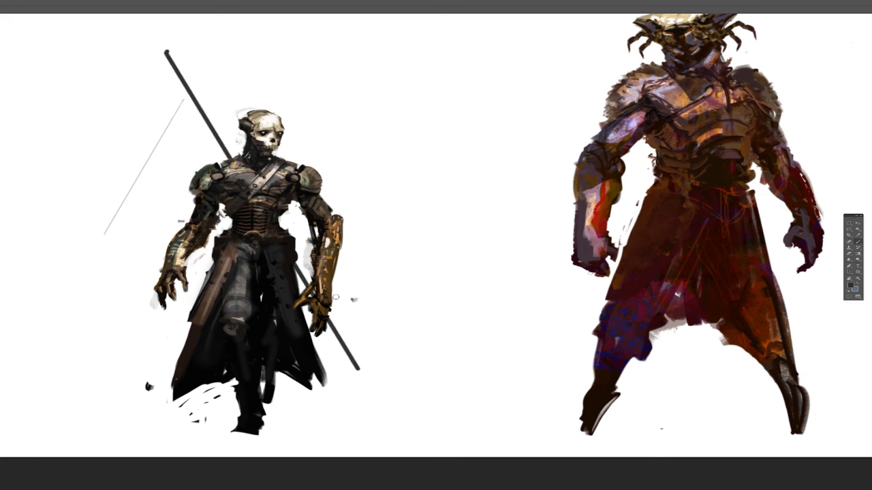
Step: Thicken the upper part of the skull-faced figure's staff with a parallel dark line, and outline a flared, stock-like lower end
{"action": "left_click_drag", "start_coordinate": [166, 58], "coordinate": [164, 63]}
{"action": "left_click", "coordinate": [225, 162], "text": "shift"}
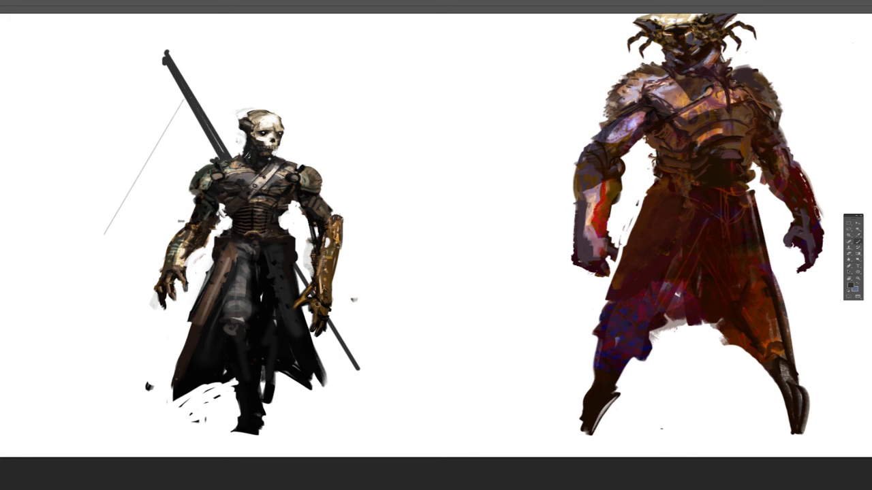
{"action": "left_click", "coordinate": [344, 375], "text": "shift"}
{"action": "left_click_drag", "start_coordinate": [358, 372], "coordinate": [343, 376]}
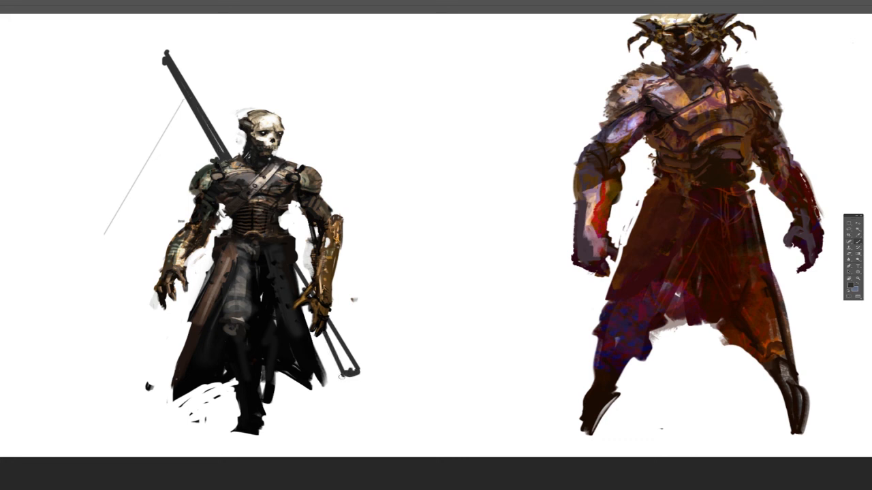
Step: Fill the flared stock with dark strokes and thicken the section of shaft visible between the figure's waist and forearm
{"action": "left_click", "coordinate": [338, 378]}
{"action": "left_click", "coordinate": [297, 289], "text": "shift"}
{"action": "key", "text": "ctrl+z"}
{"action": "left_click_drag", "start_coordinate": [327, 331], "coordinate": [351, 370]}
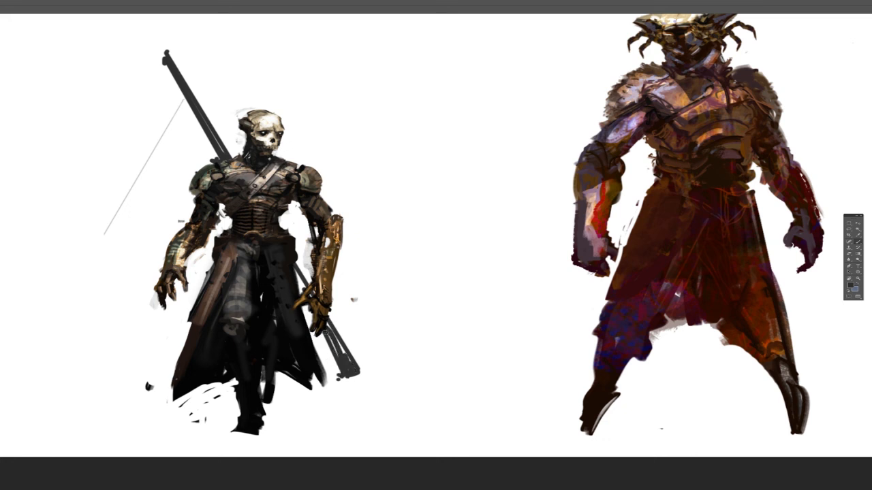
{"action": "left_click", "coordinate": [287, 265], "text": "shift"}
{"action": "left_click_drag", "start_coordinate": [302, 250], "coordinate": [285, 217]}
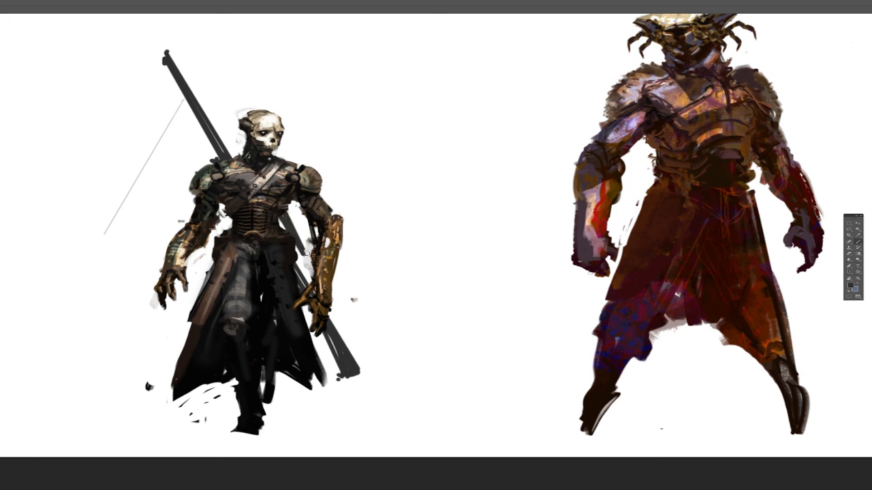
{"action": "left_click", "coordinate": [307, 254], "text": "shift"}
Step: Erase along the weapon's upper shaft and around its tip to clean up the barrel's edges
{"action": "key", "text": "e"}
{"action": "left_click_drag", "start_coordinate": [161, 60], "coordinate": [223, 160]}
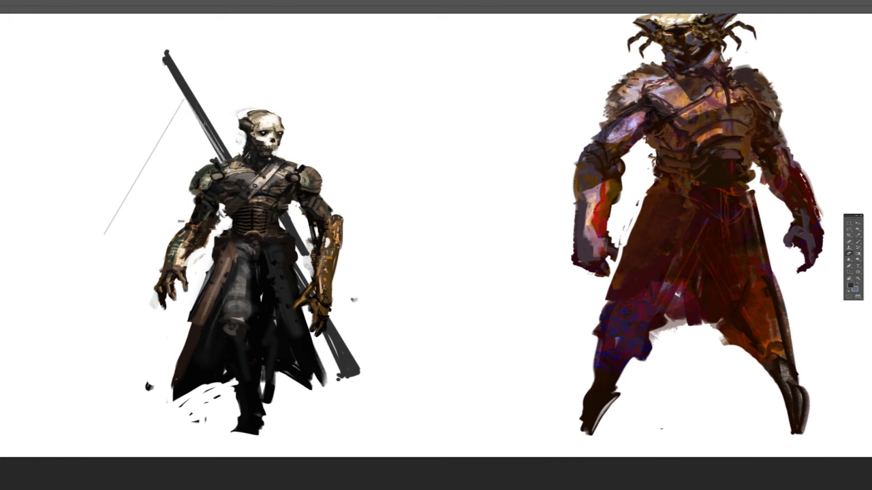
{"action": "left_click_drag", "start_coordinate": [184, 95], "coordinate": [224, 160]}
{"action": "key", "text": "b"}
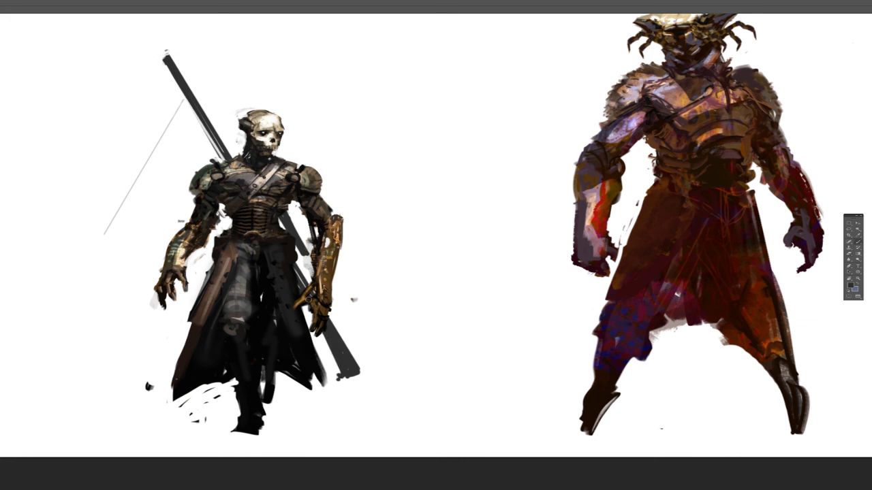
Step: Sharpen the dark stock beside the coat hem into a clean, angular wedge, trimming its rough lower corners
{"action": "mouse_move", "coordinate": [310, 301]}
{"action": "left_mouse_down"}
{"action": "mouse_move", "coordinate": [346, 380]}
{"action": "mouse_move", "coordinate": [368, 358]}
{"action": "left_mouse_up"}
{"action": "key", "text": "e"}
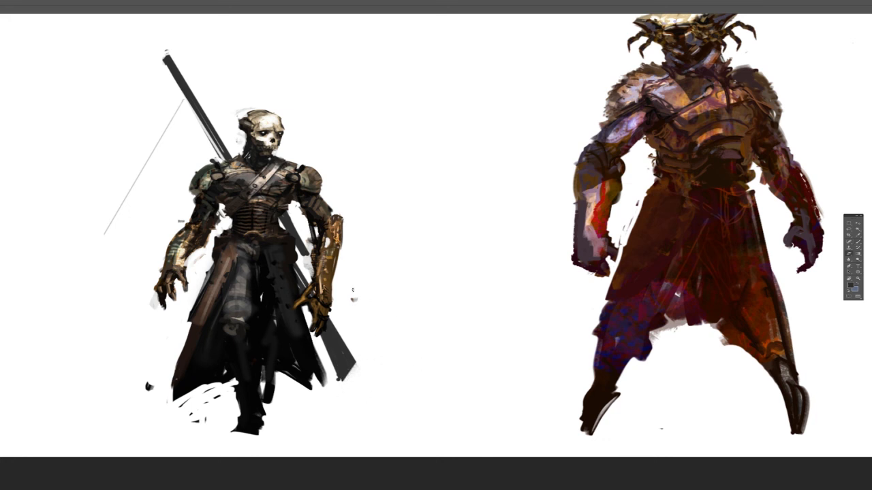
{"action": "key", "text": "b"}
{"action": "mouse_move", "coordinate": [391, 194]}
{"action": "left_mouse_down"}
{"action": "mouse_move", "coordinate": [368, 196]}
{"action": "mouse_move", "coordinate": [385, 201]}
{"action": "left_mouse_up"}
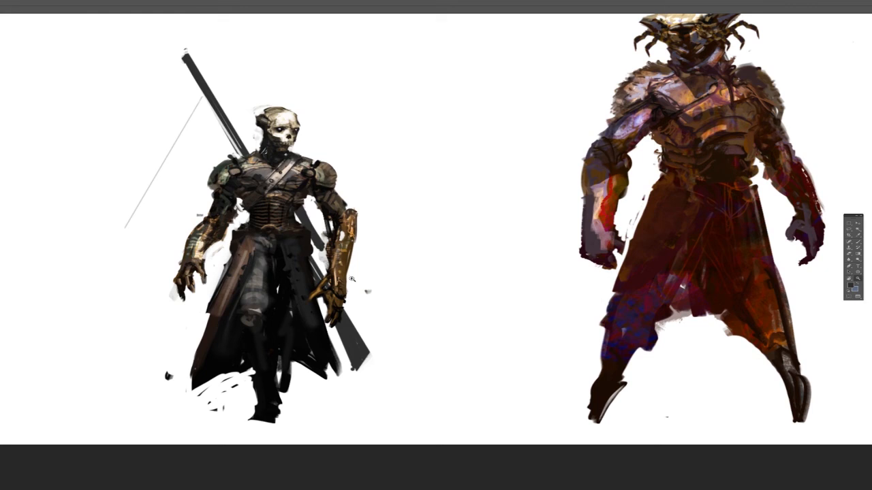